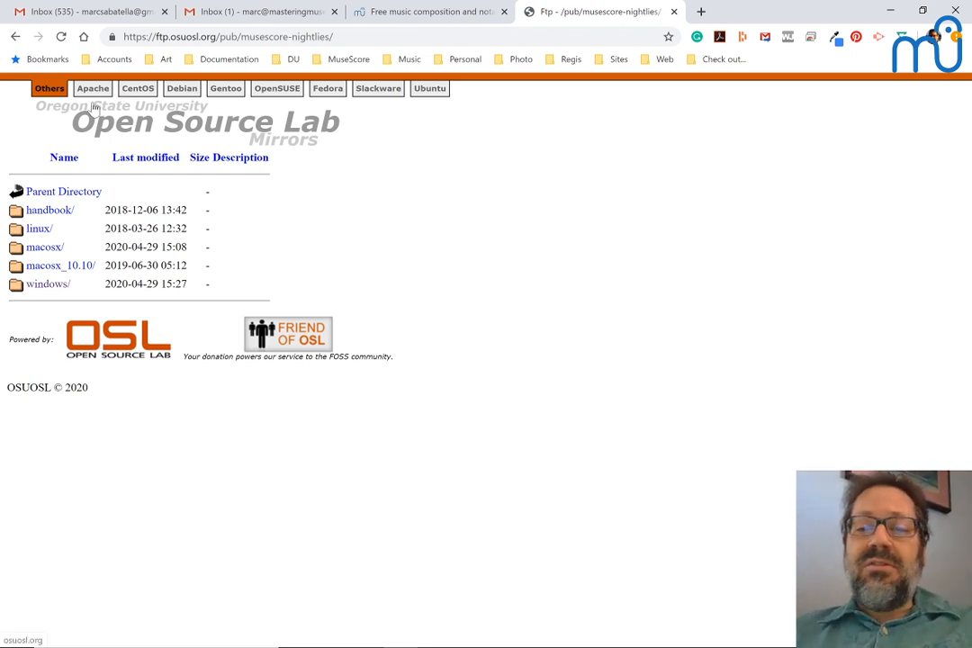
key("alt+Tab")
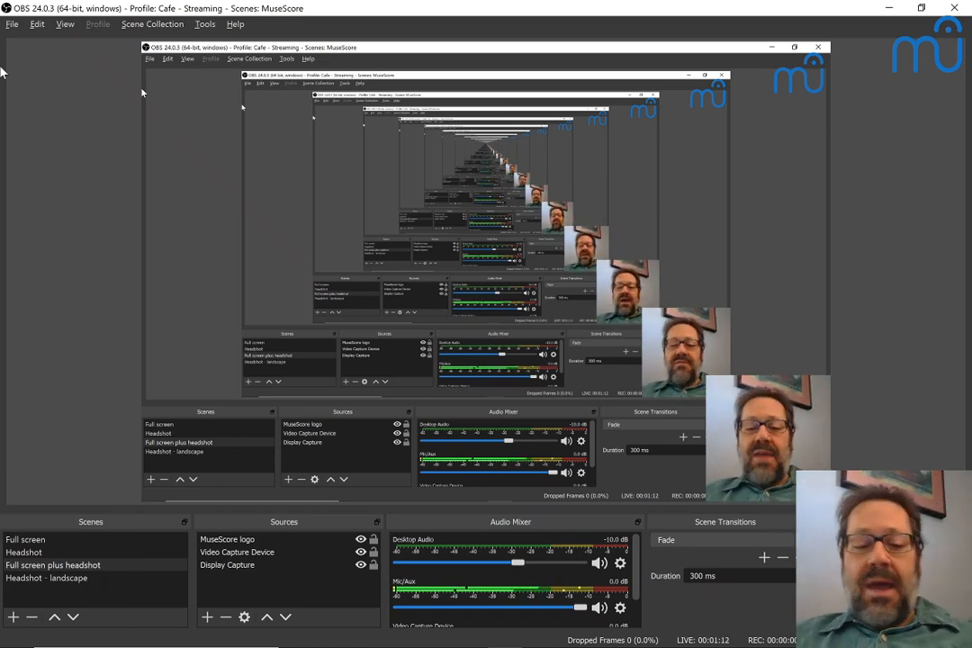
key("alt+Tab")
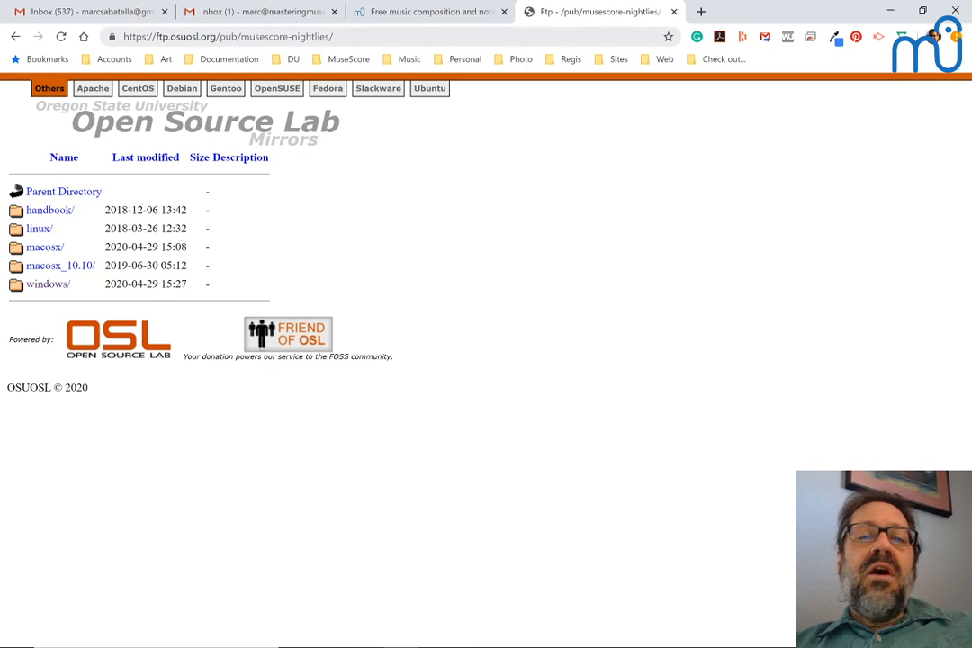
Step: Copy the address of the musescore-nightlies page and open a new browser window
left_click(228, 36)
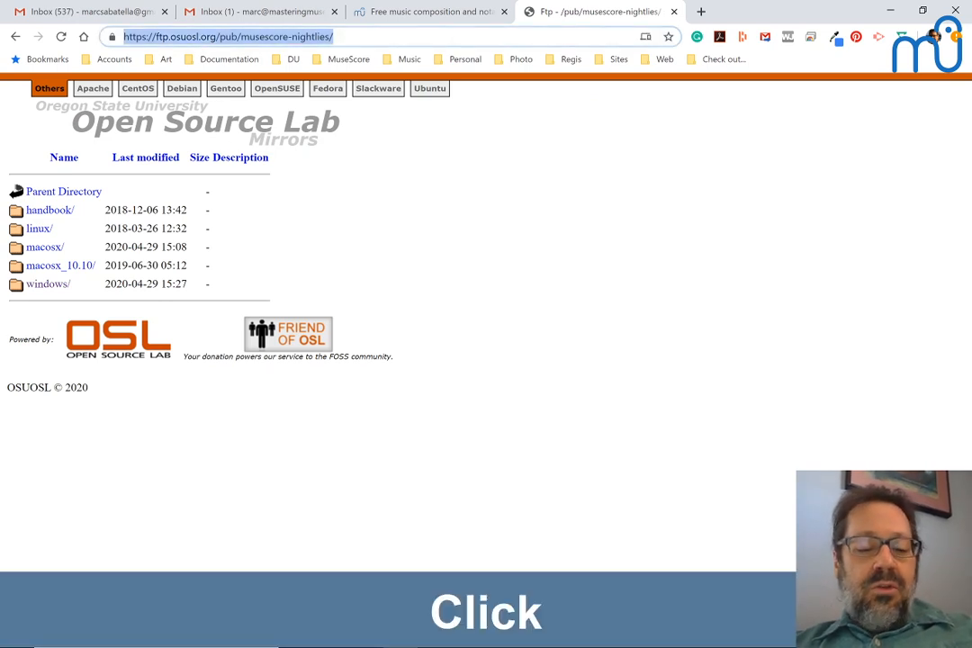
key("ctrl+c")
key("alt+Tab")
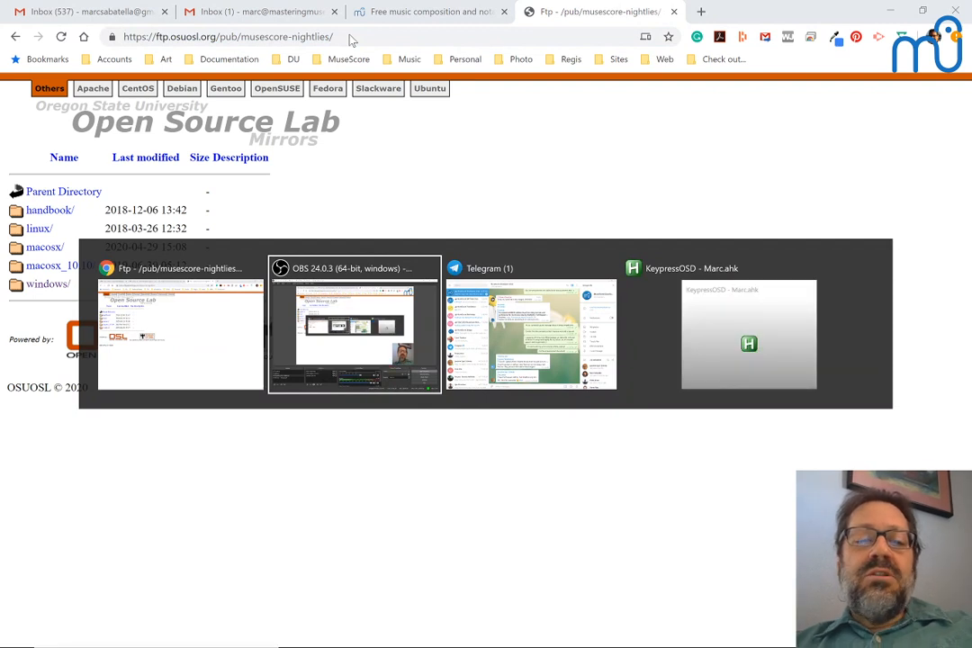
key("shift+alt+Tab")
key("ctrl+n")
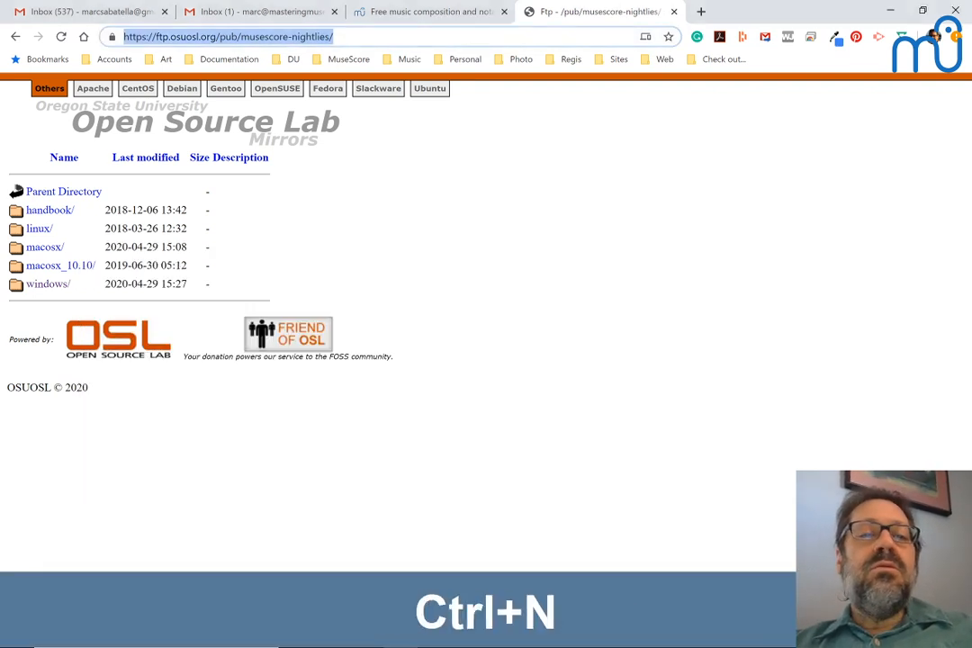
Step: Open the bookmarked MuseScore Café live dashboard and accept the Zoom Scheduler extension's new permissions
left_click(339, 60)
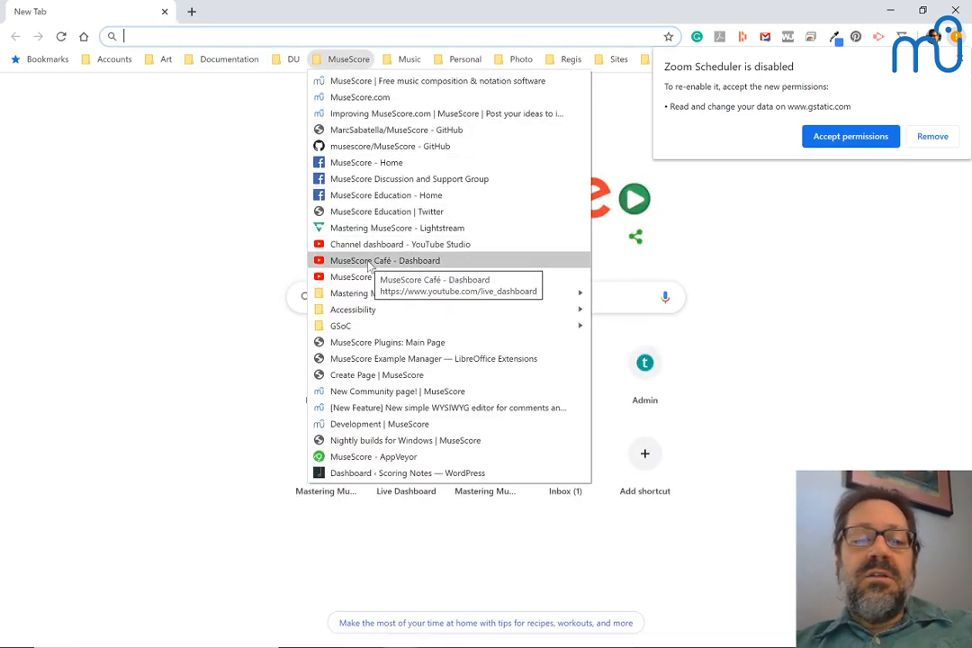
left_click(356, 262)
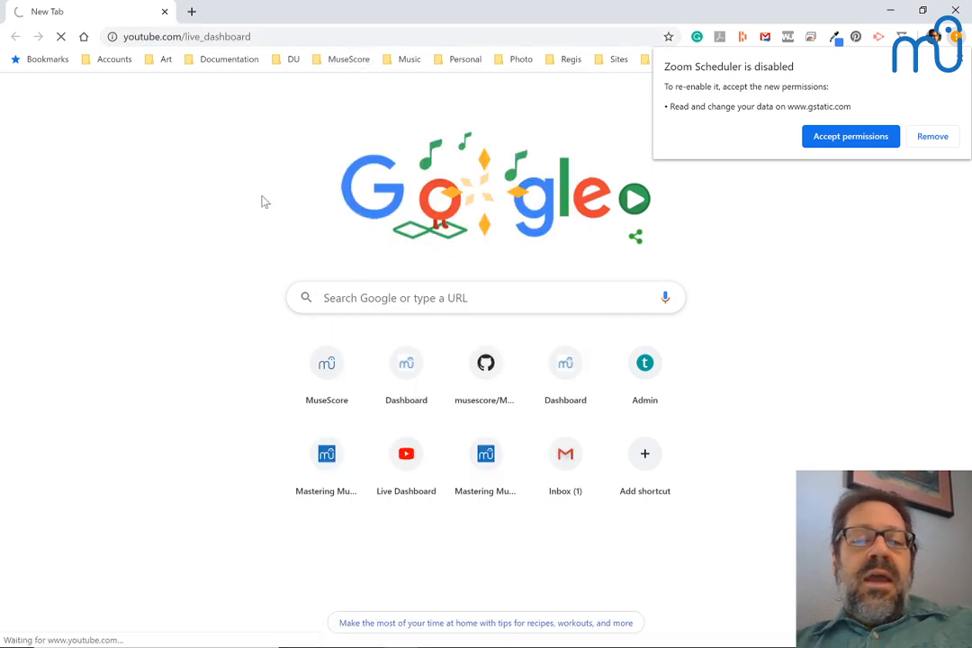
left_click(822, 140)
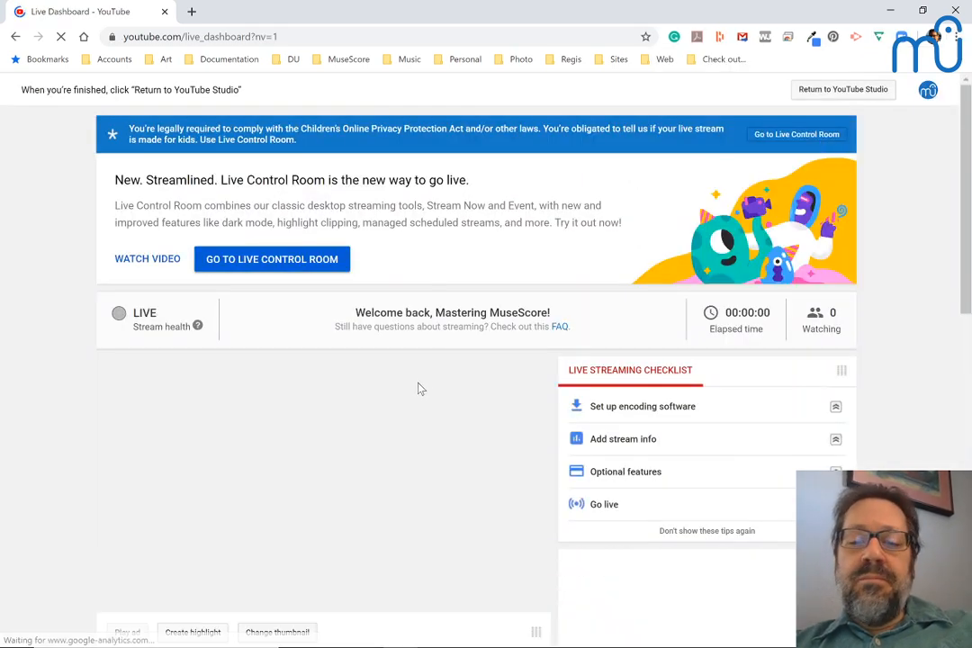
Step: Post "Nightly builds:" followed by the copied link in the stream's live chat and pin that message
scroll(419, 389, "down", 3)
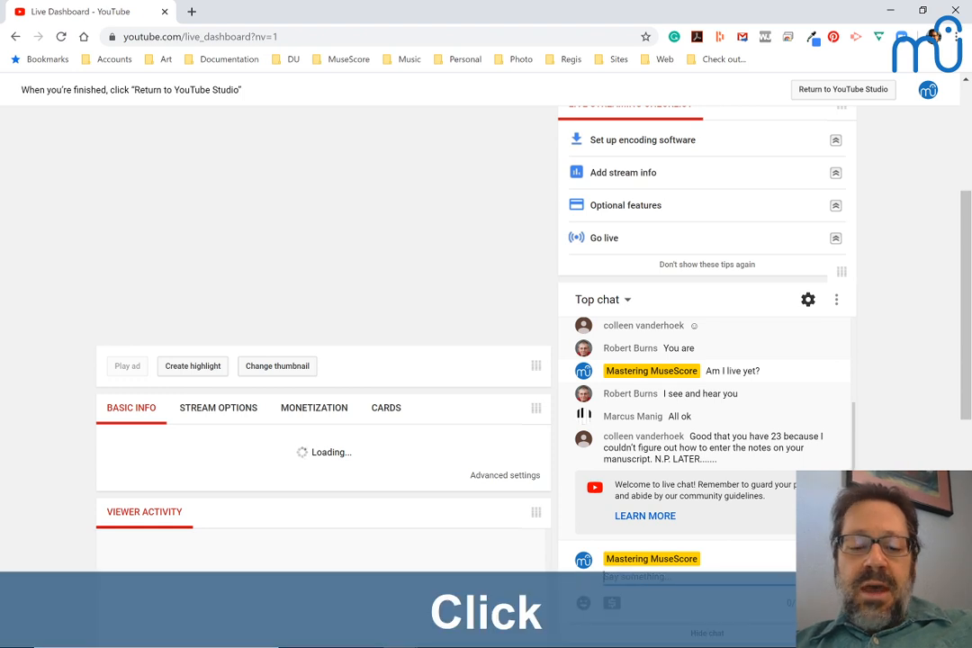
type("Nigh")
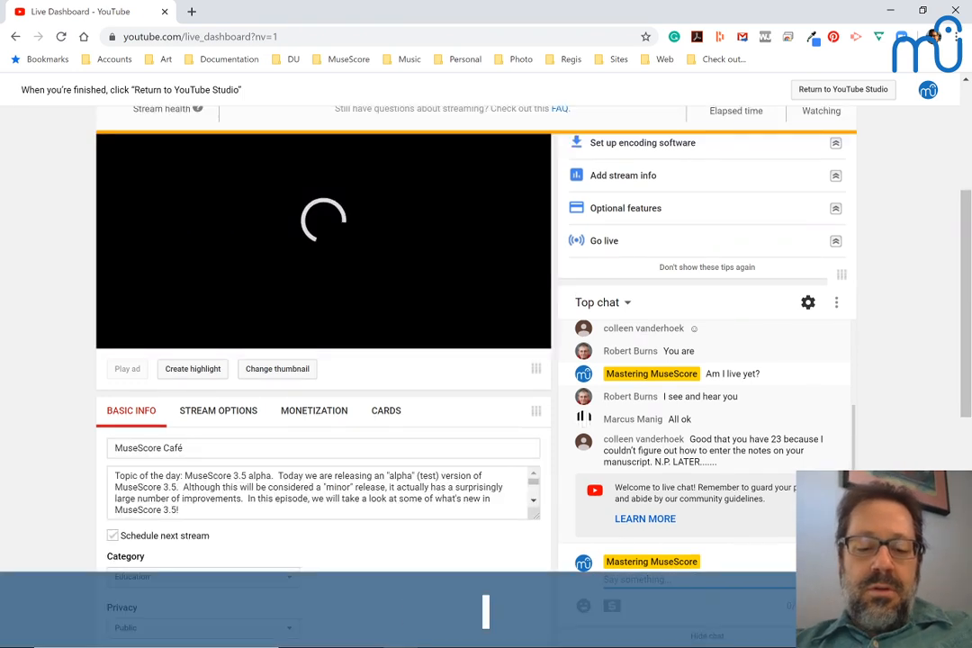
type("tly builds:")
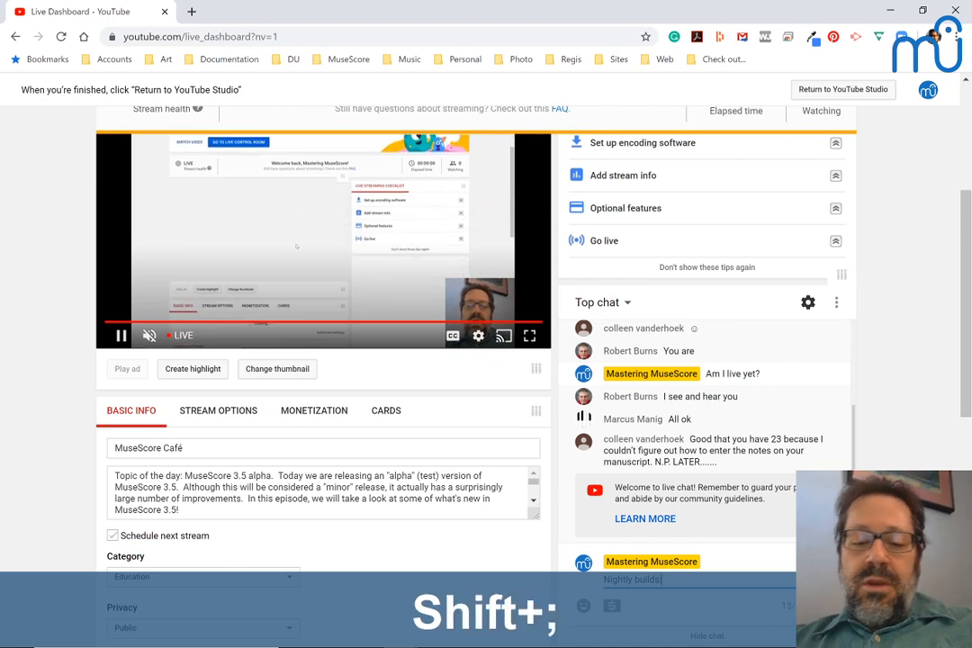
key("ctrl+v")
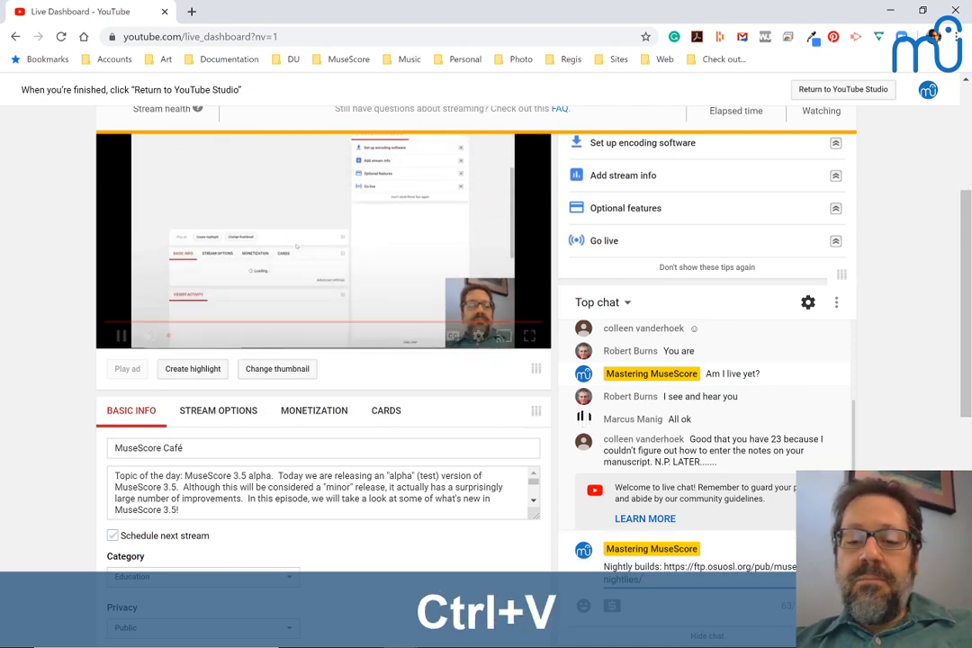
key("Return")
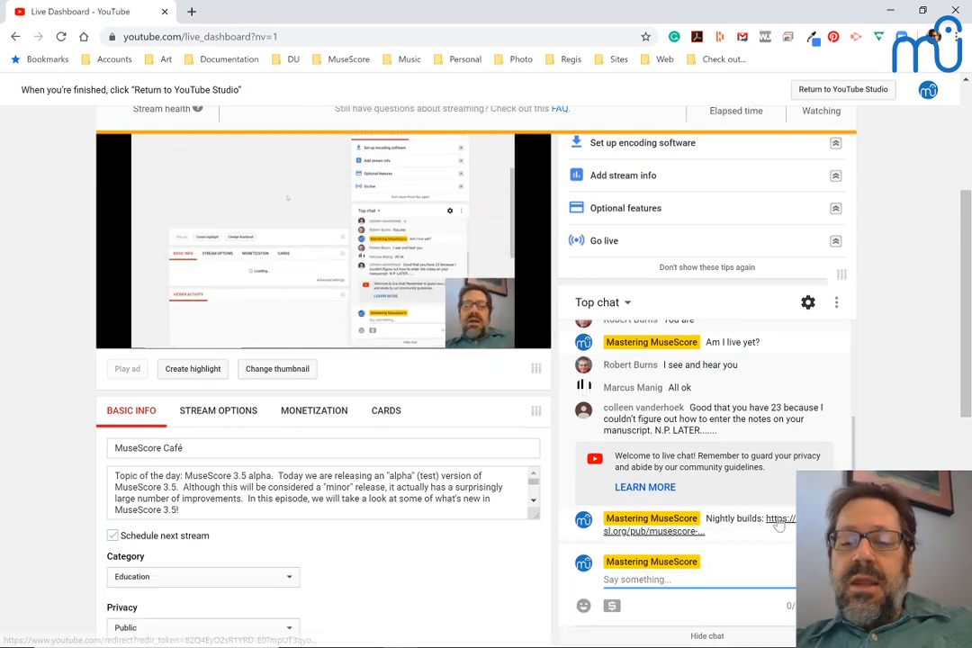
left_click(839, 524)
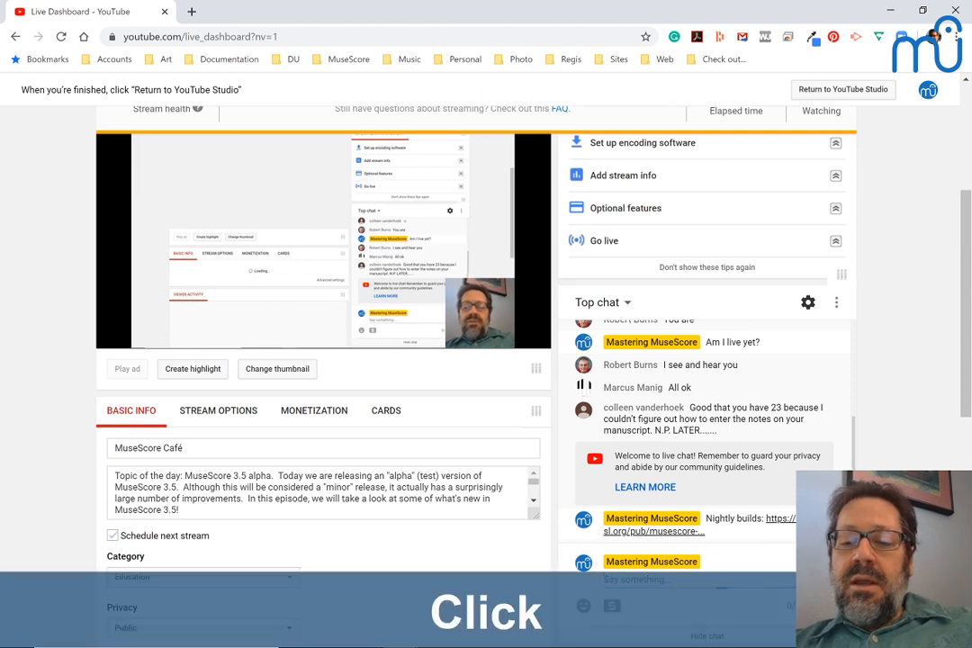
left_click(810, 556)
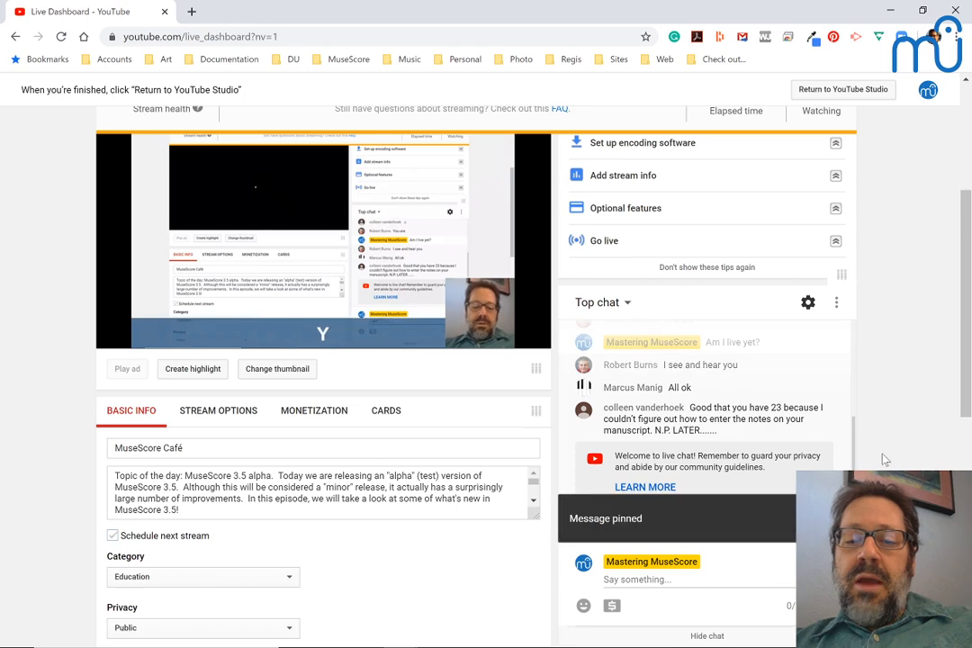
Step: Return to the nightly builds site, open its windows folder and look through the list of master builds
key("alt+Tab")
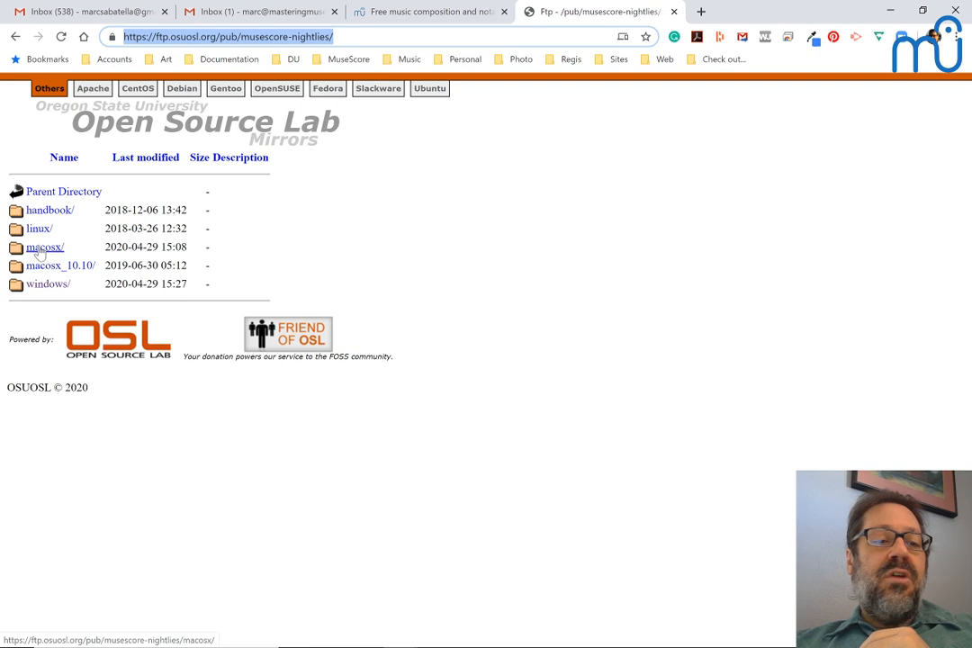
left_click(47, 284)
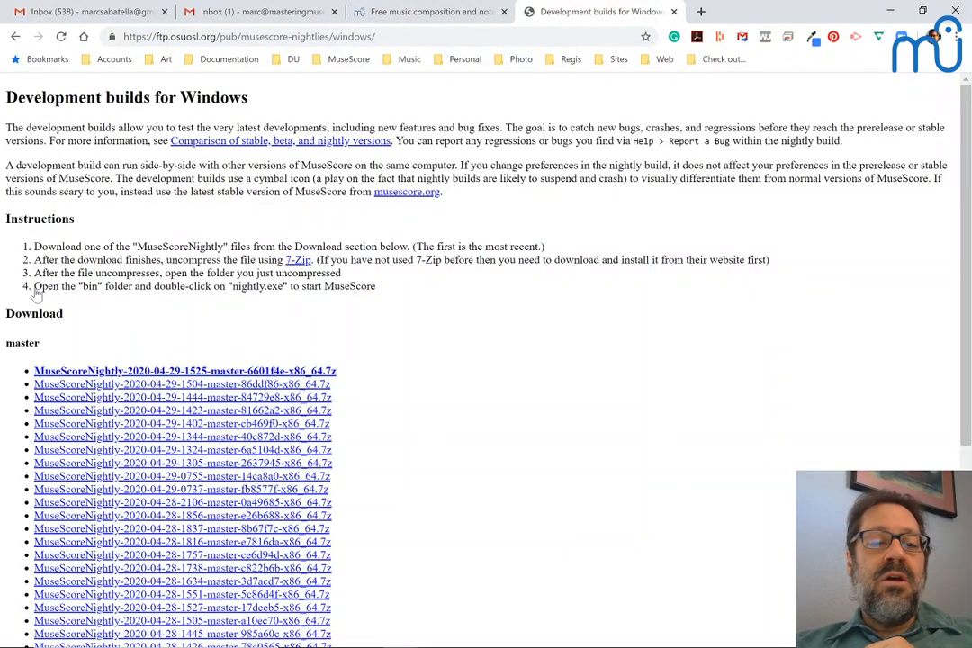
scroll(138, 336, "down", 1)
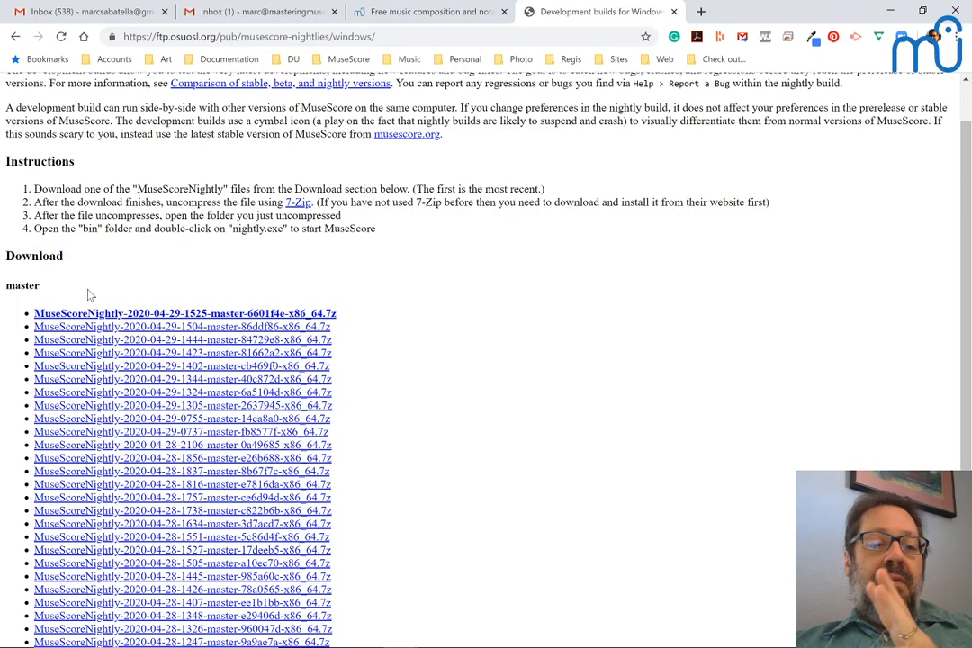
scroll(89, 294, "down", 4)
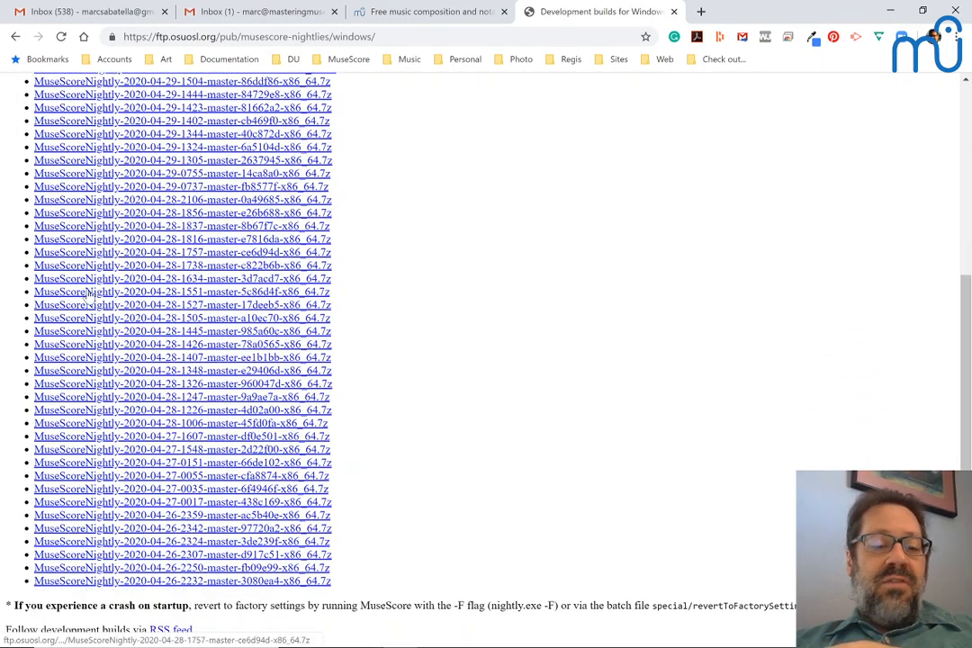
scroll(89, 293, "up", 4)
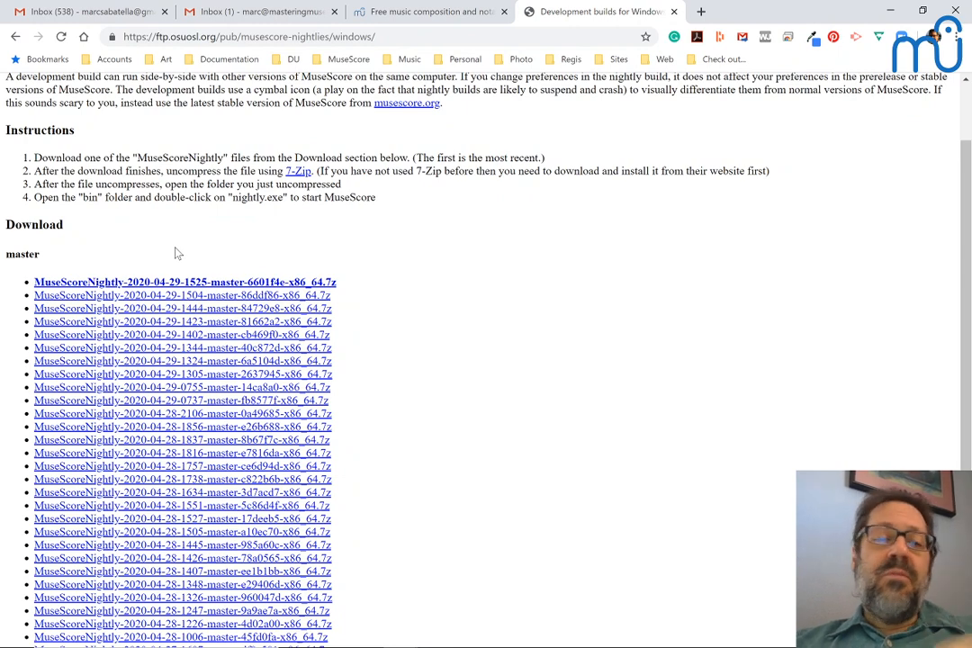
left_click(154, 286)
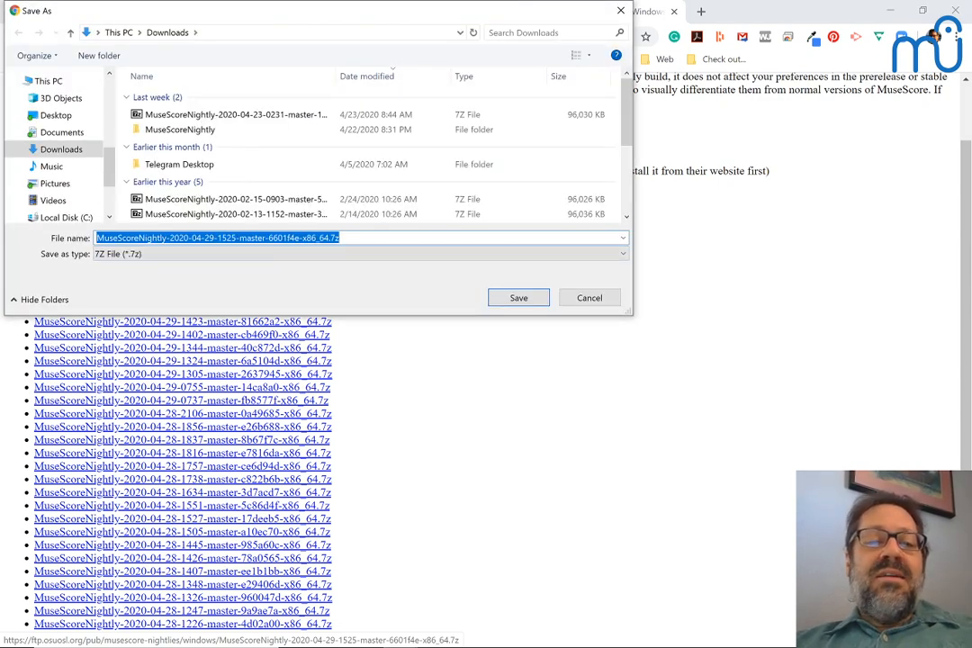
left_click(342, 237)
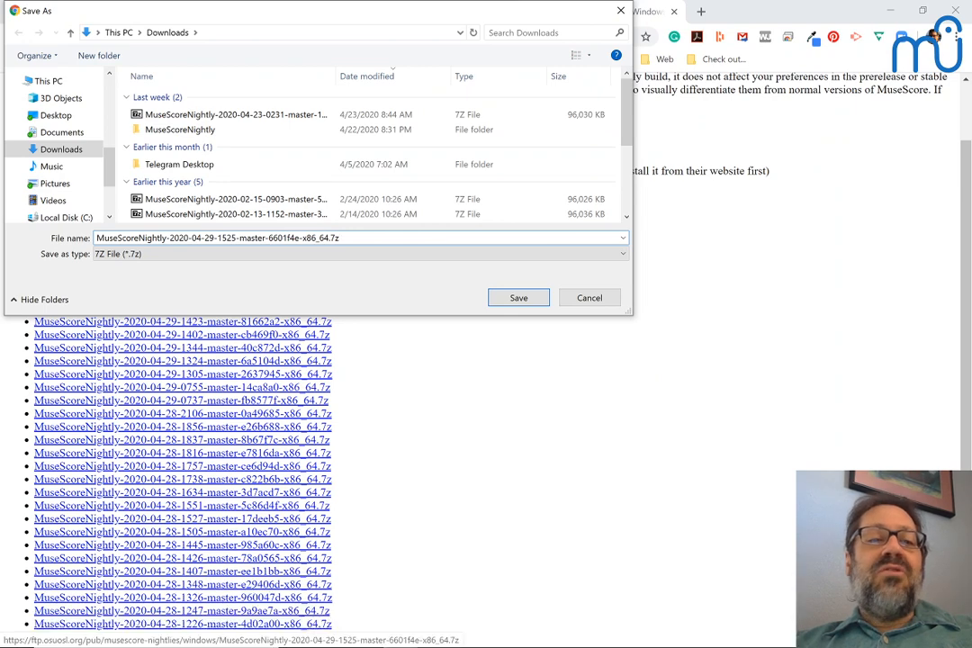
left_click(509, 298)
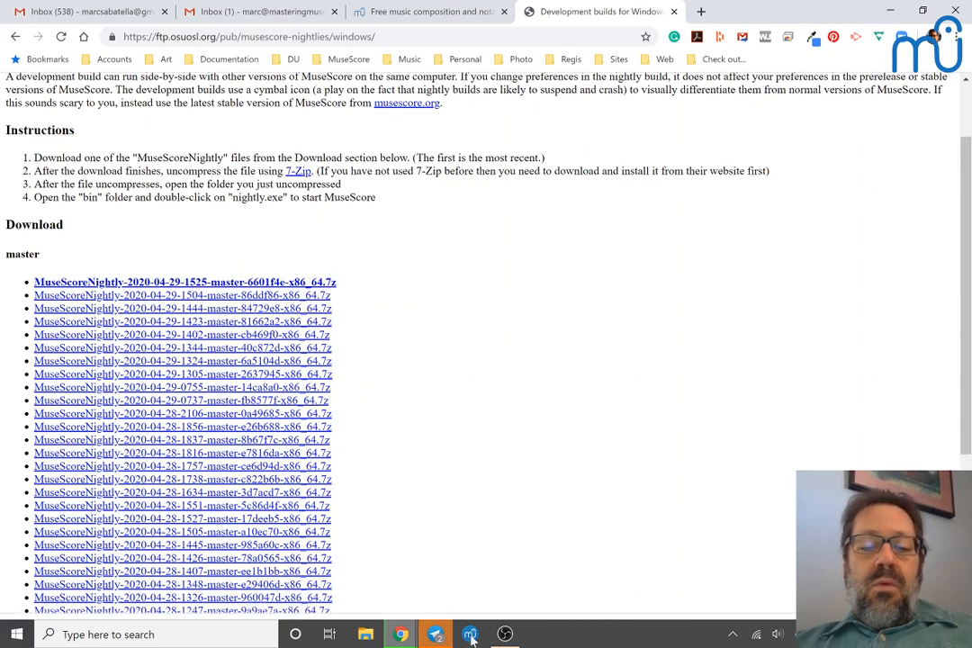
scroll(484, 397, "down", 3)
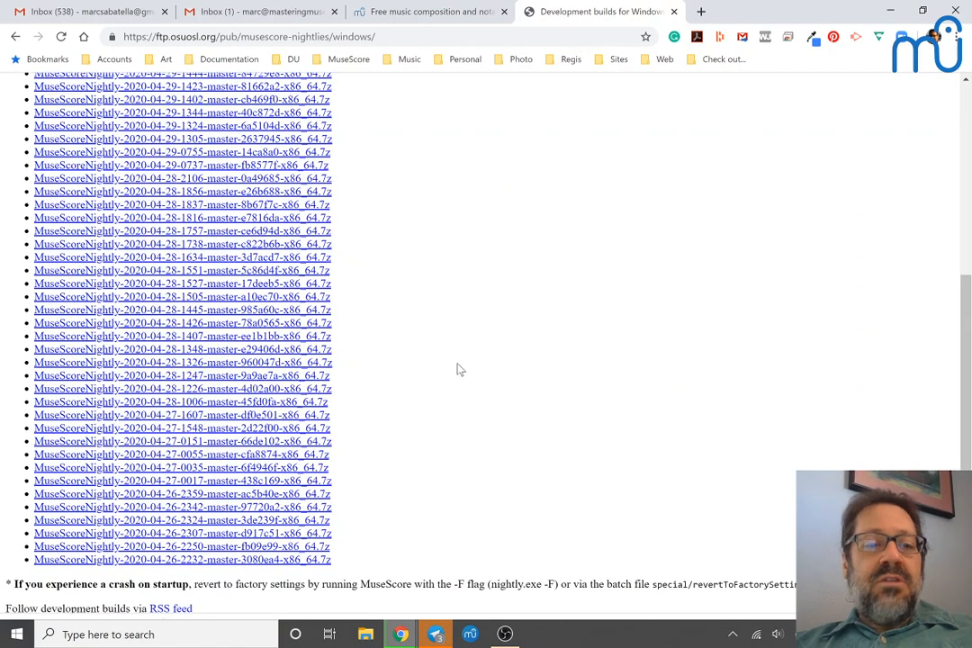
scroll(455, 365, "up", 2)
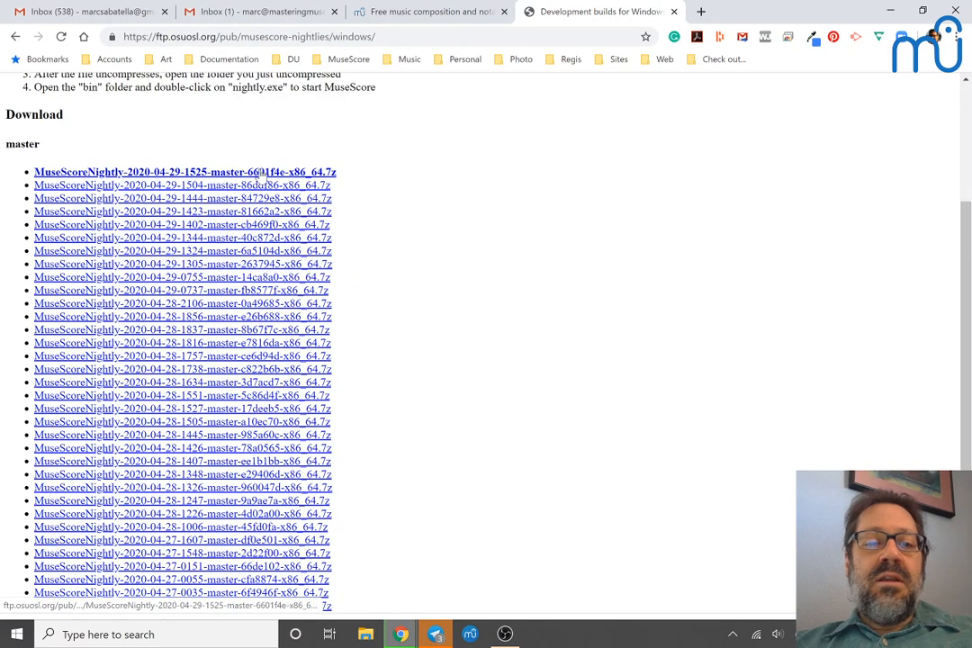
left_click(261, 172)
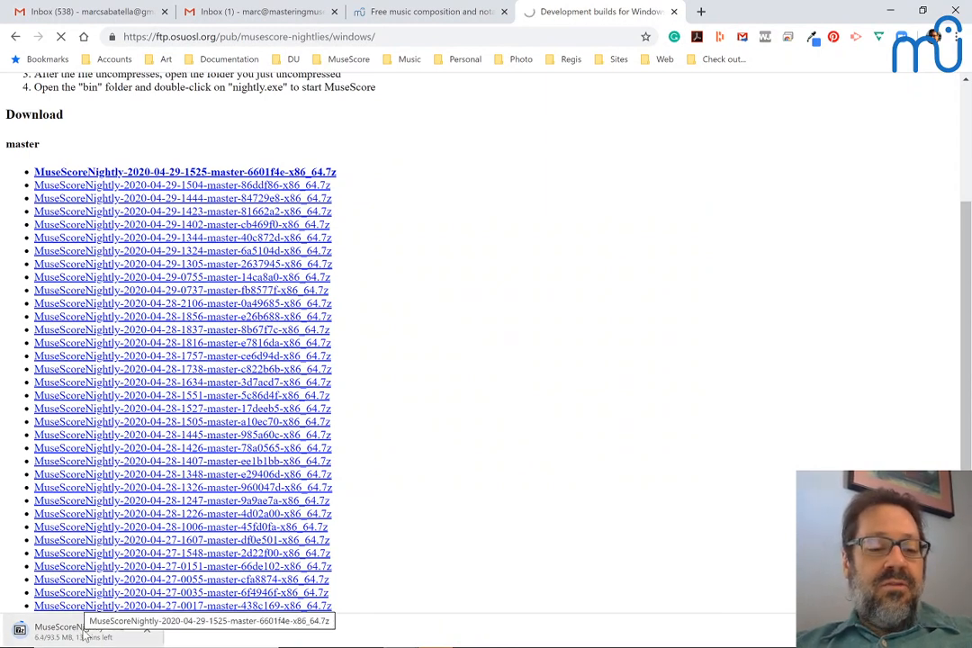
mouse_move(109, 646)
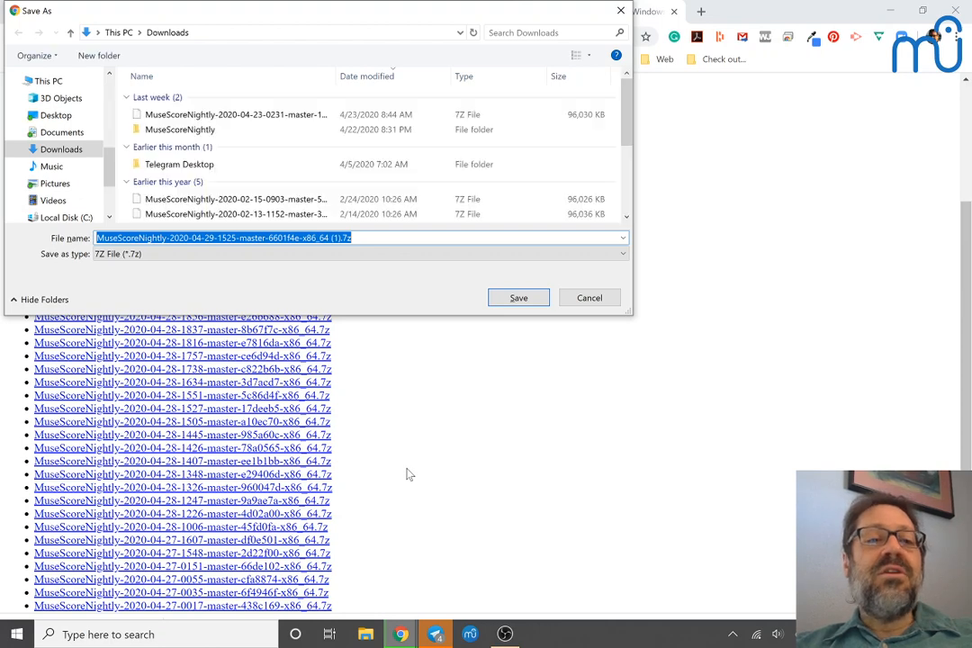
left_click(591, 299)
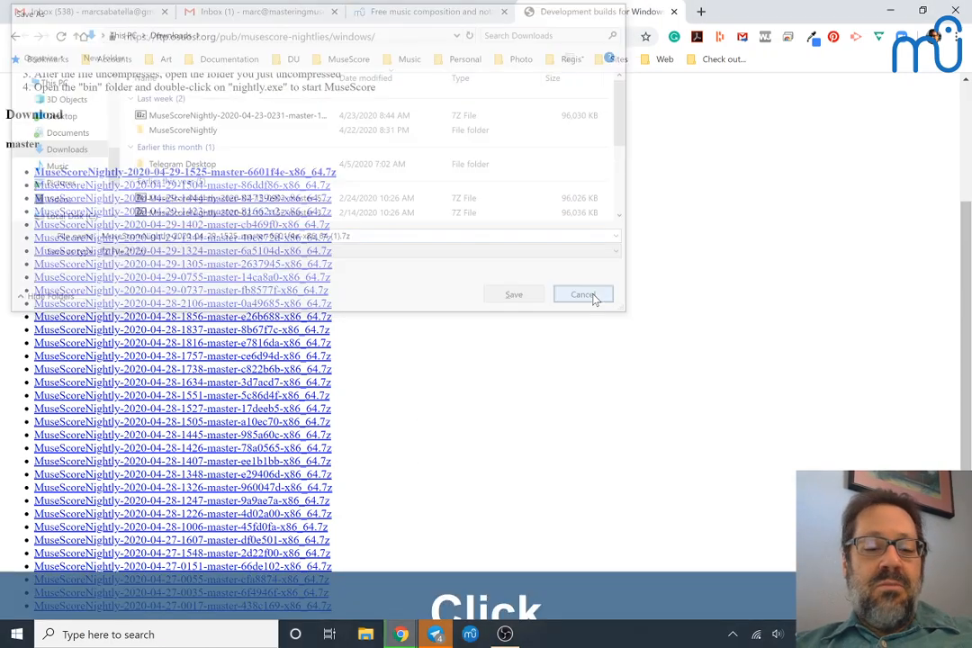
left_click(204, 531)
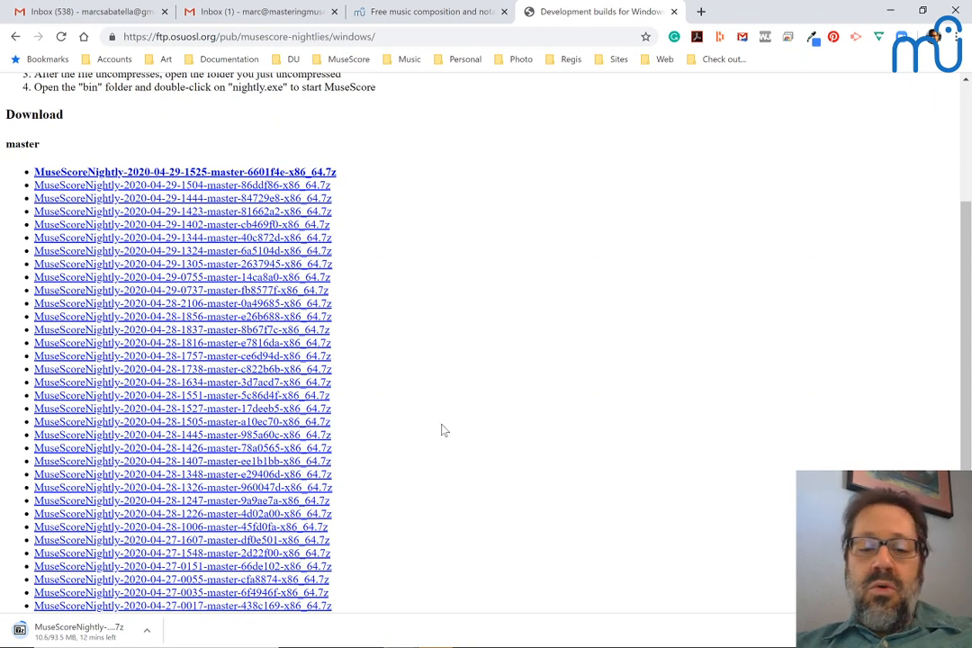
Step: Switch to the musescore.org home page, log in to the site and open the account menu
mouse_move(468, 643)
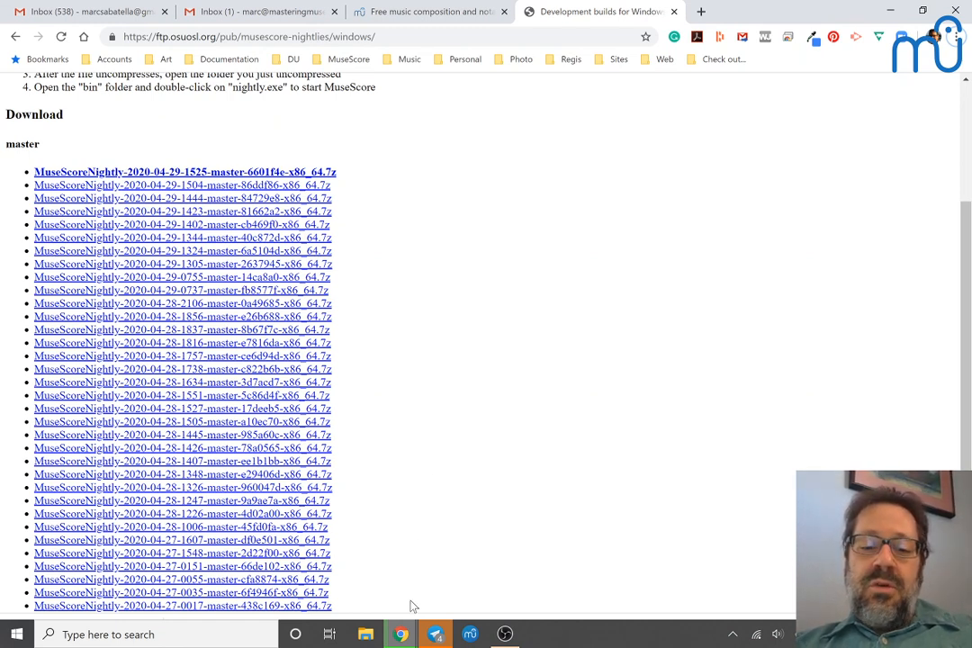
left_click(402, 634)
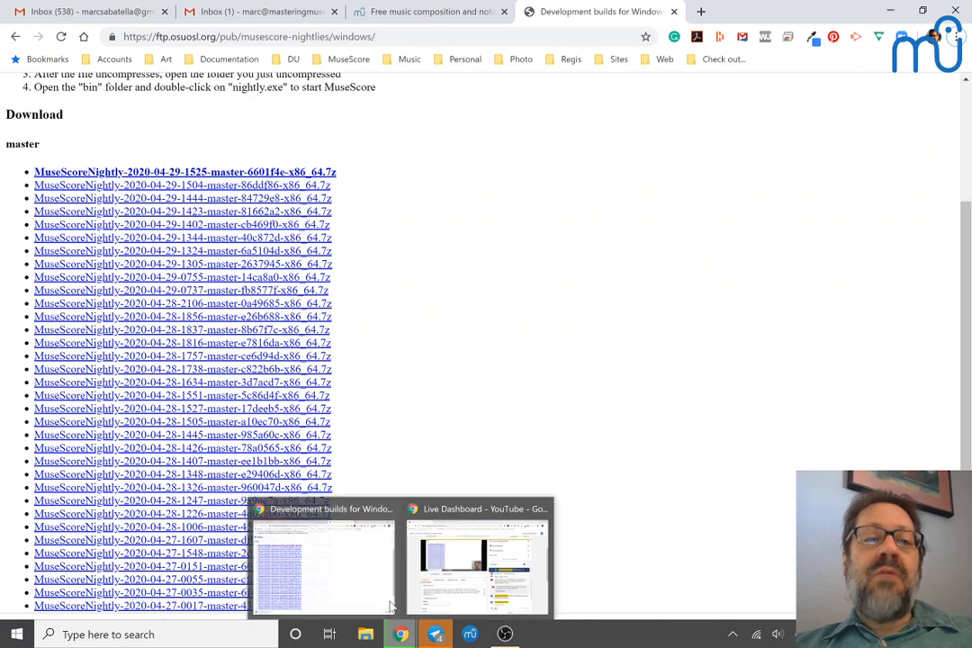
left_click(419, 12)
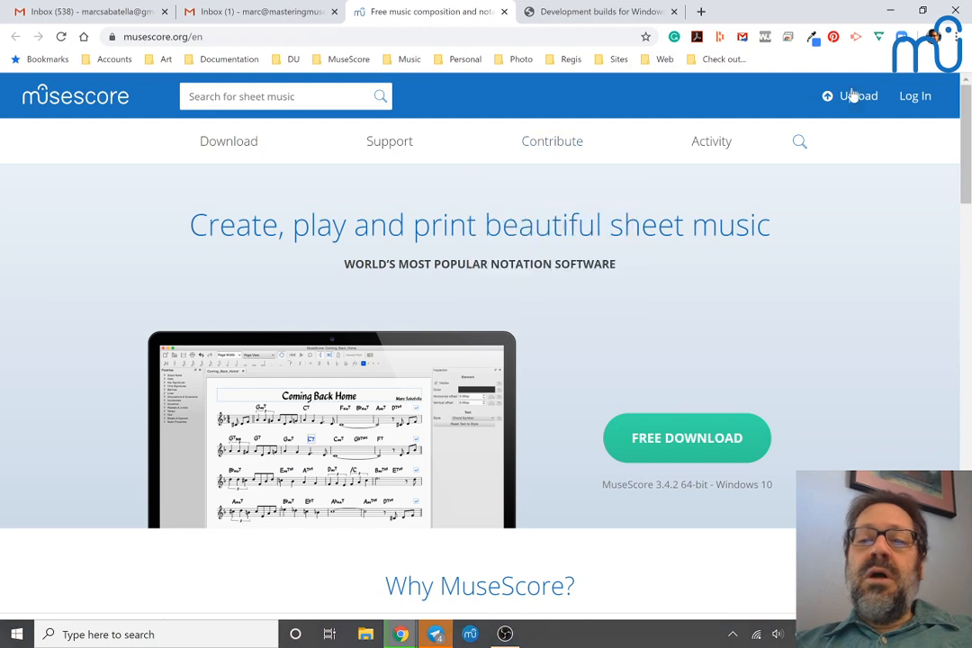
left_click(905, 103)
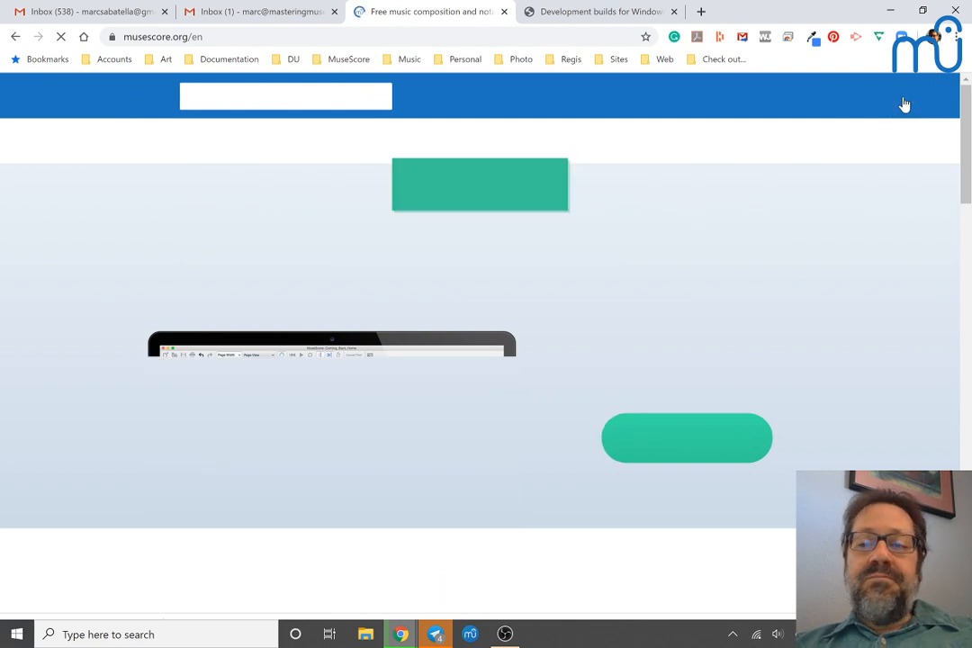
mouse_move(399, 151)
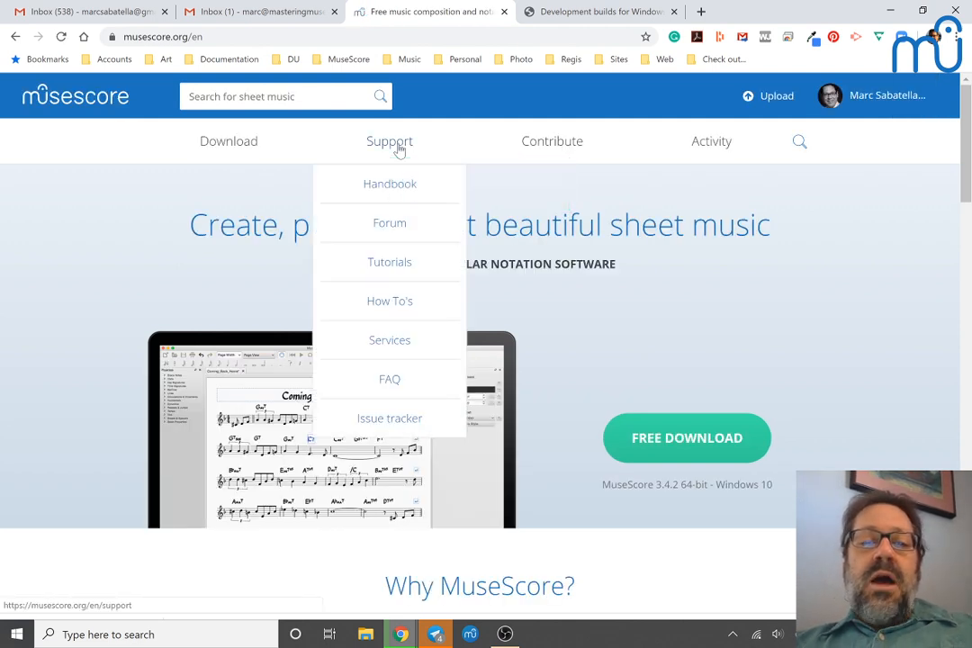
left_click(866, 105)
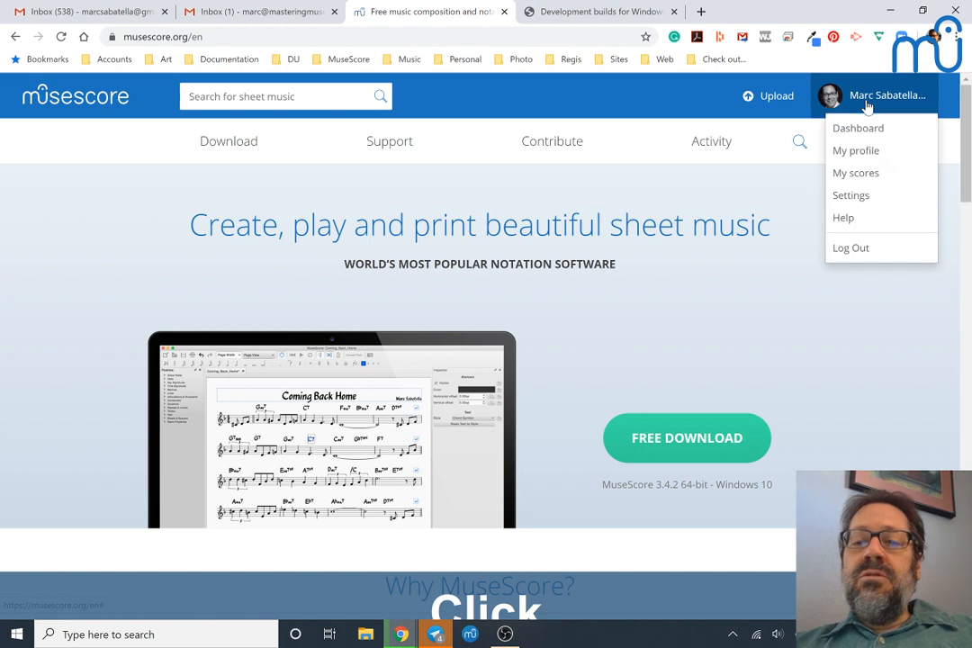
Step: Go to the account's dashboard and open the Corona Canon Project group from its list of groups
left_click(851, 128)
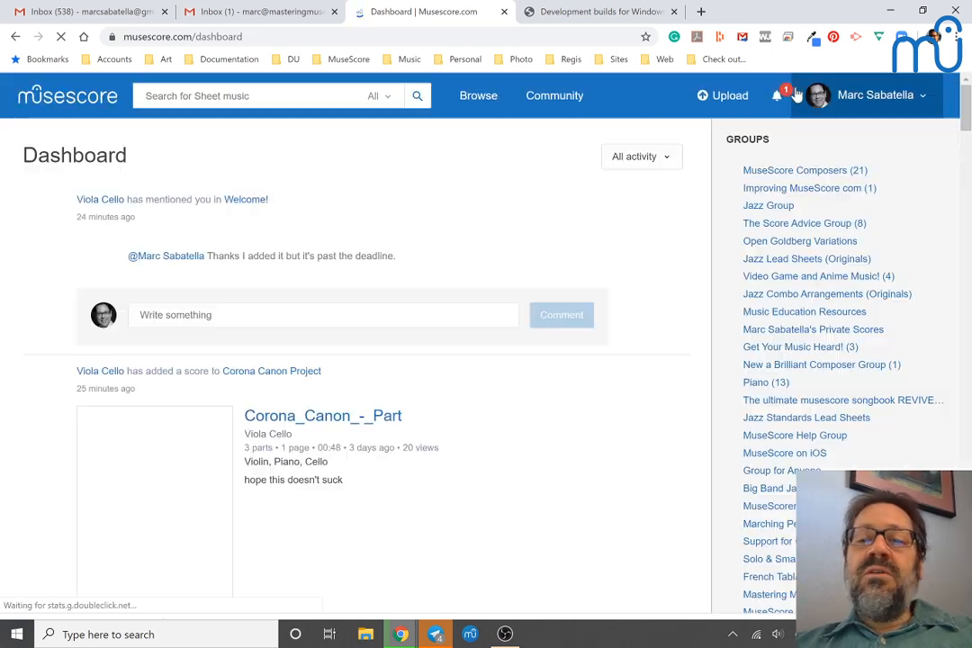
scroll(783, 258, "down", 3)
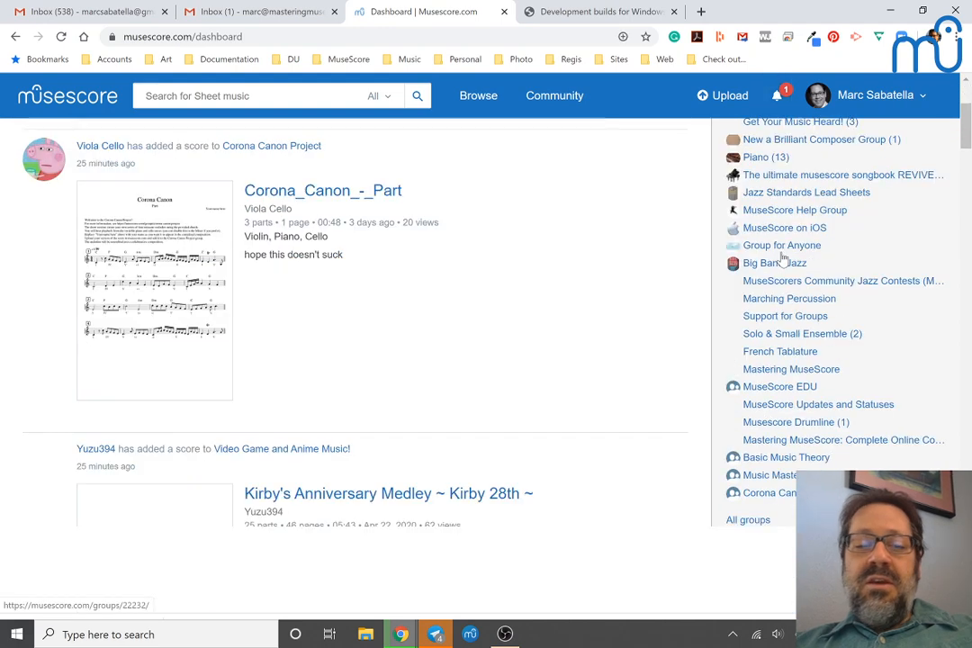
scroll(783, 258, "down", 1)
scroll(783, 253, "up", 2)
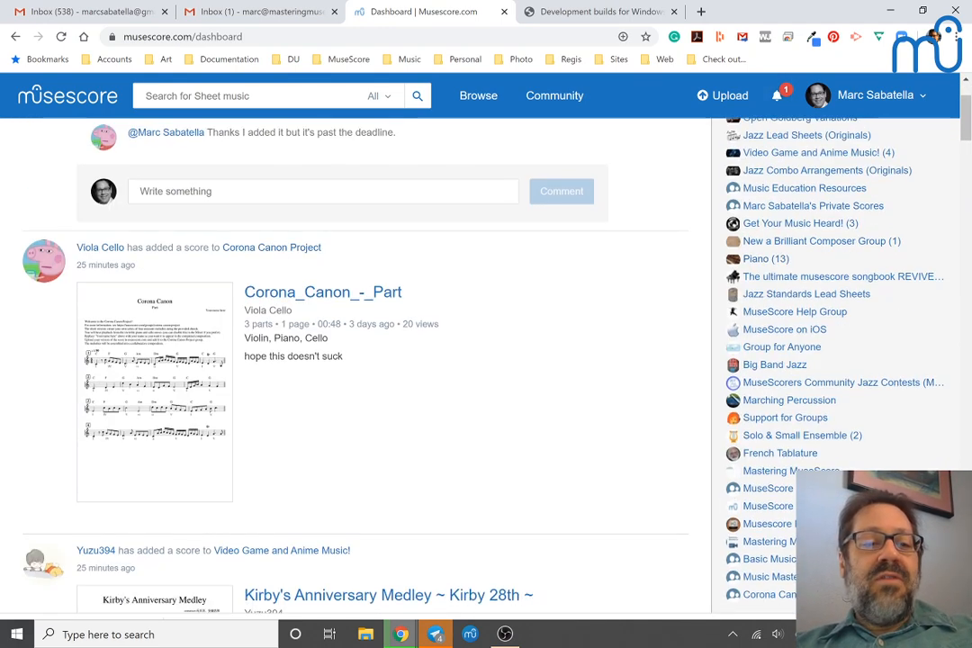
scroll(389, 385, "down", 2)
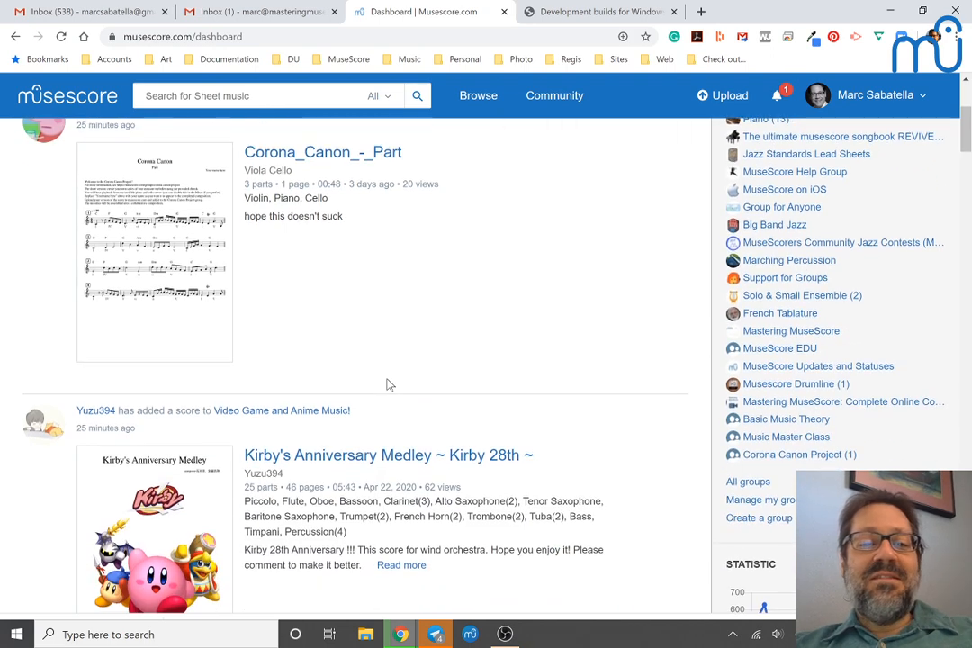
scroll(563, 333, "down", 3)
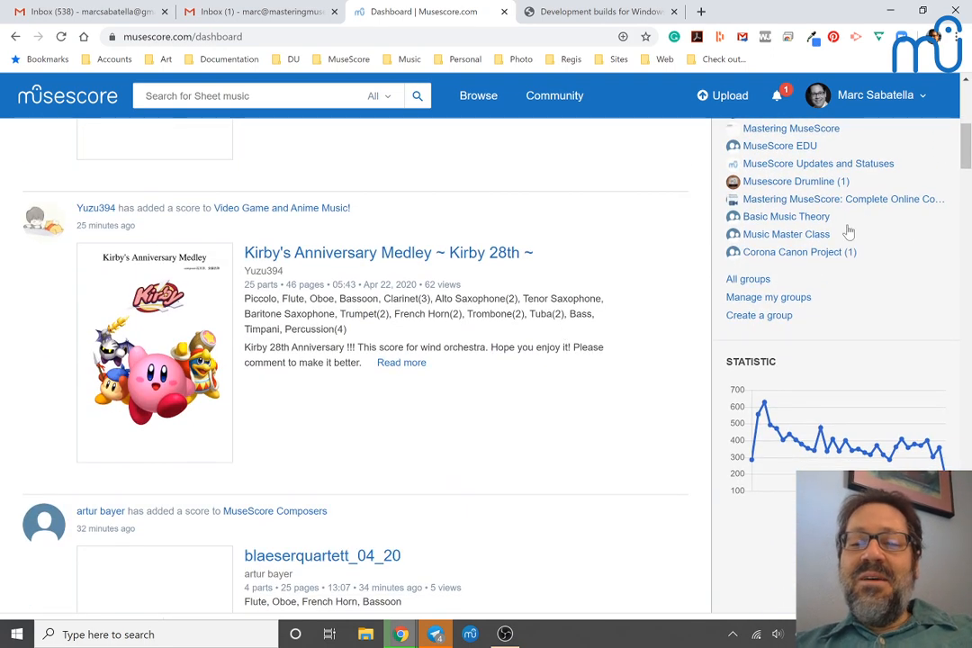
left_click(797, 257)
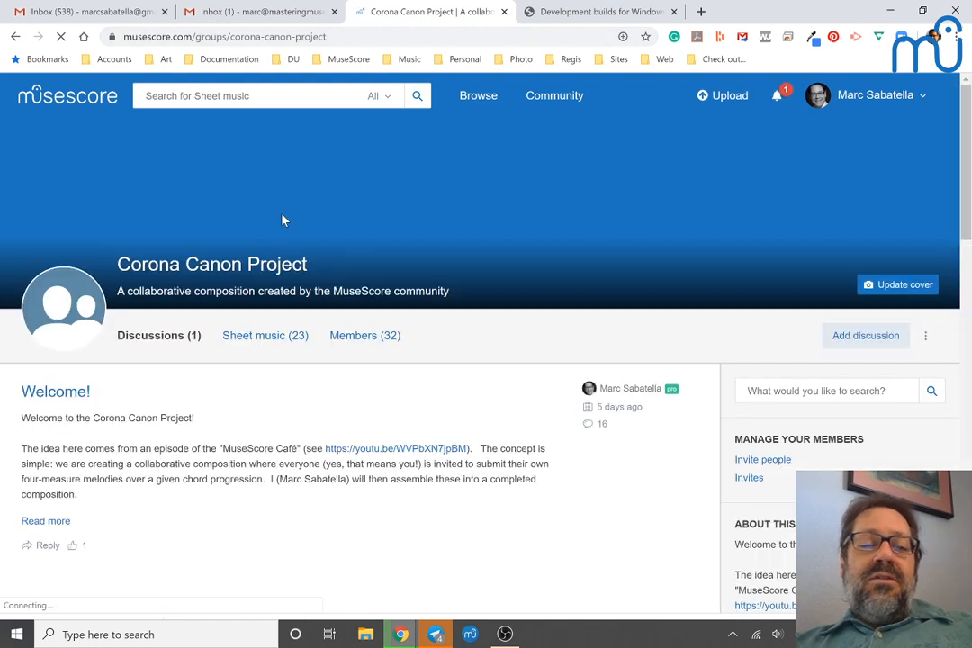
Step: Browse the group's sheet music and open the contest entry "Ciaccona Corona"
left_click(250, 306)
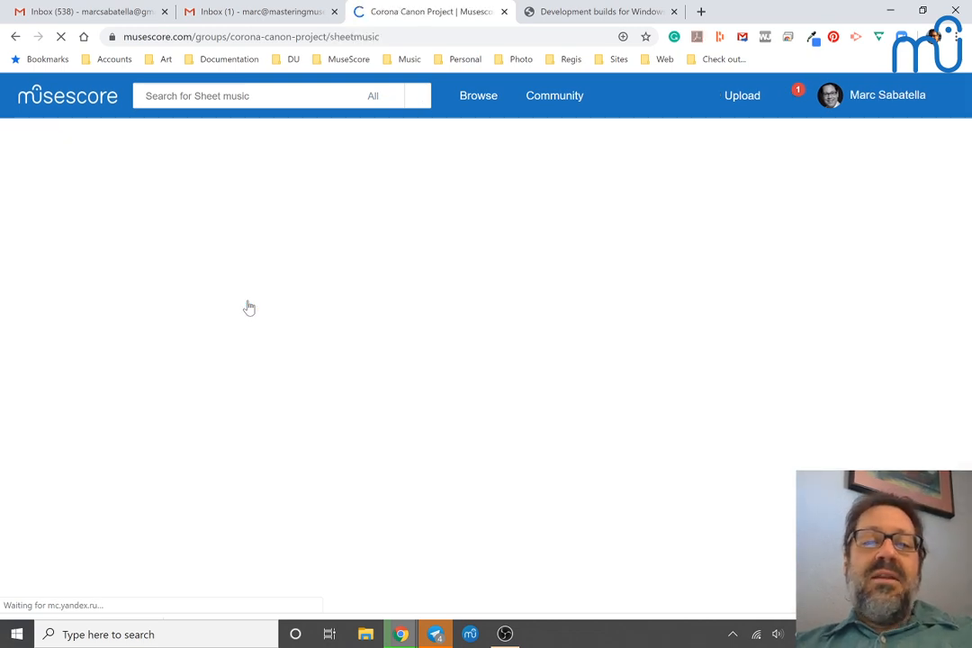
scroll(249, 308, "down", 3)
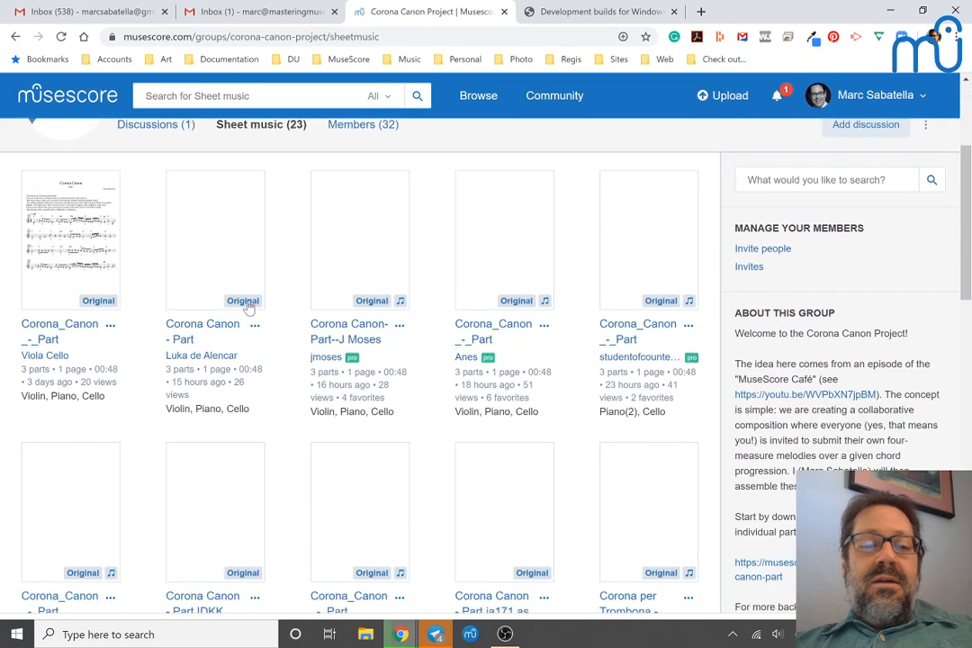
scroll(100, 251, "down", 5)
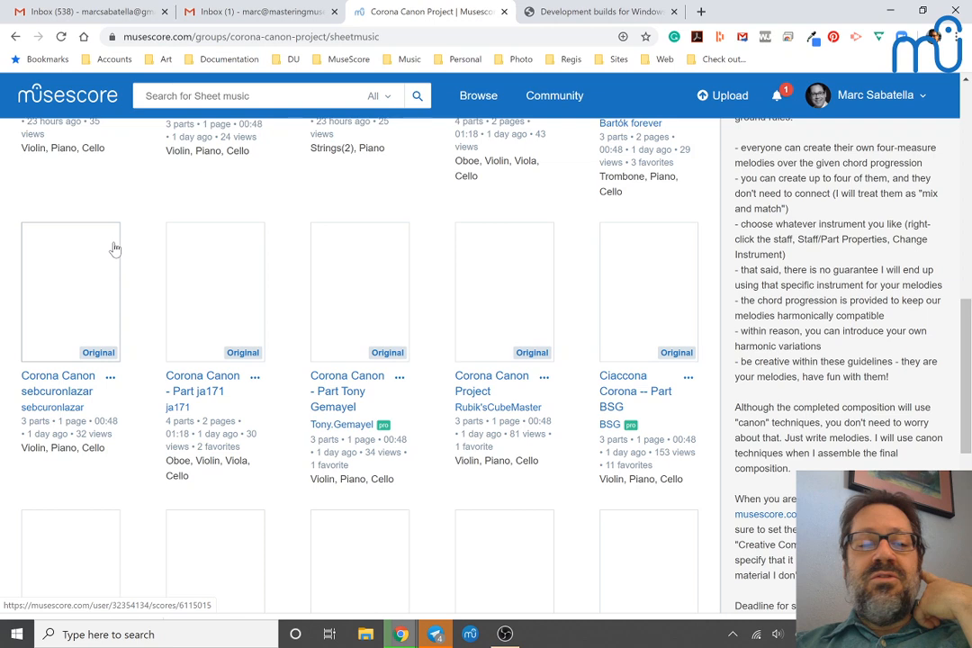
left_click(626, 299)
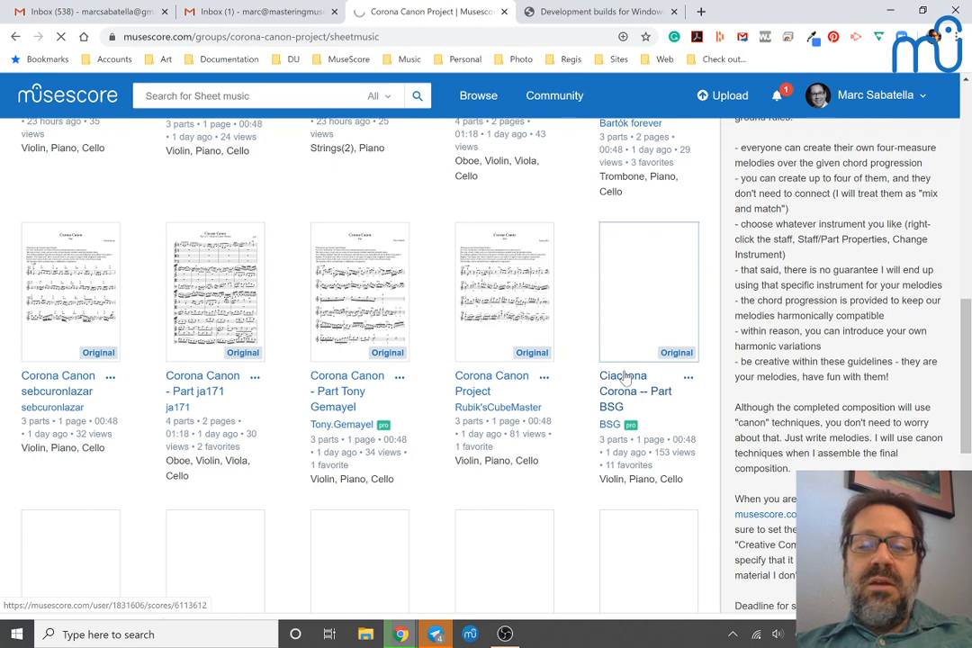
left_click(625, 378)
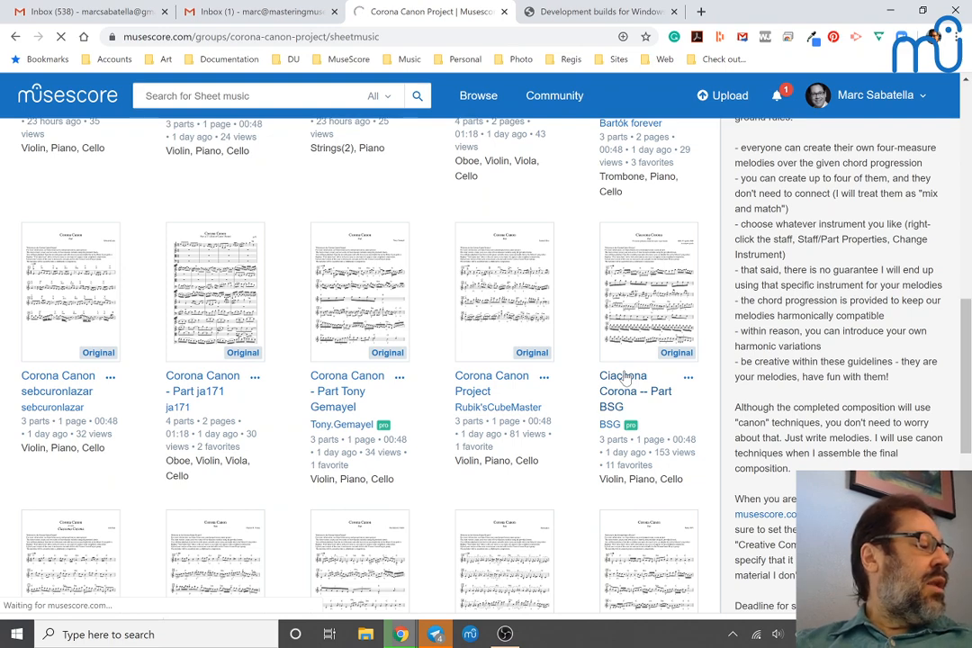
left_click(624, 379)
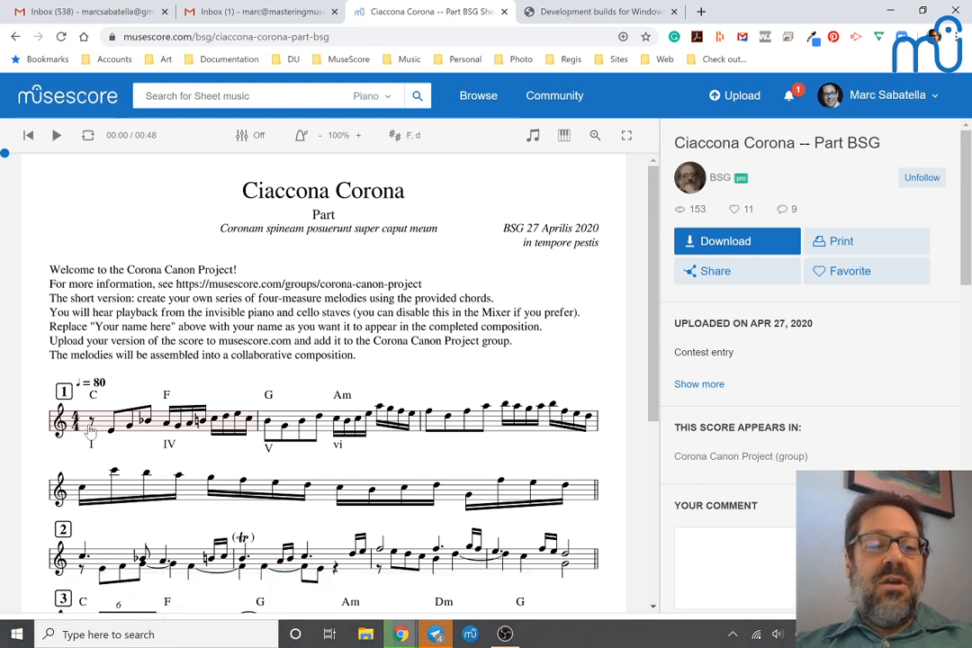
Step: Play the Ciaccona Corona score from its first measure and raise the system volume
left_click(100, 429)
key("space")
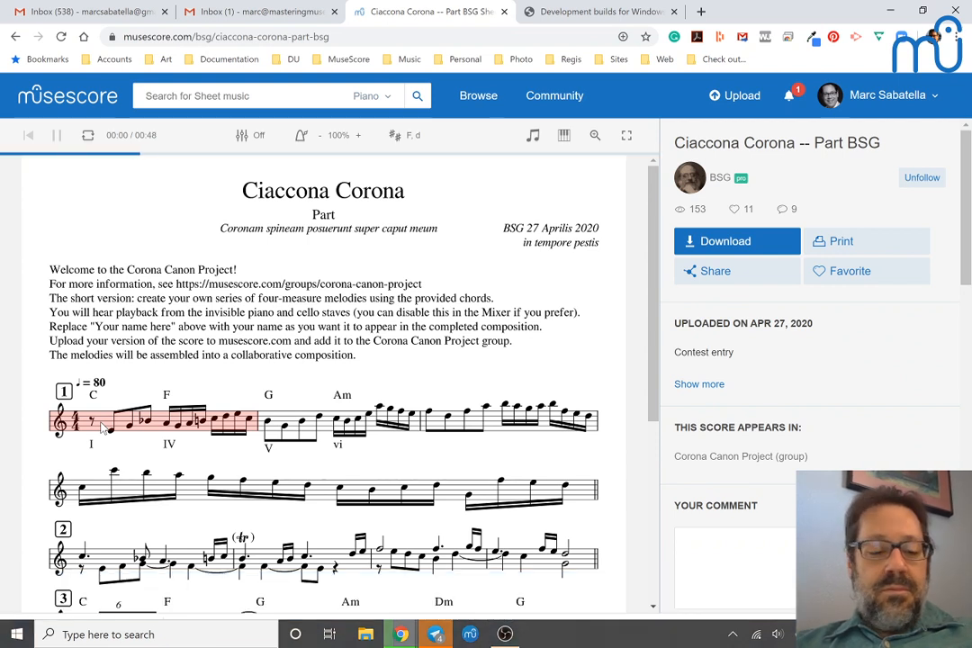
key("XF86AudioRaiseVolume")
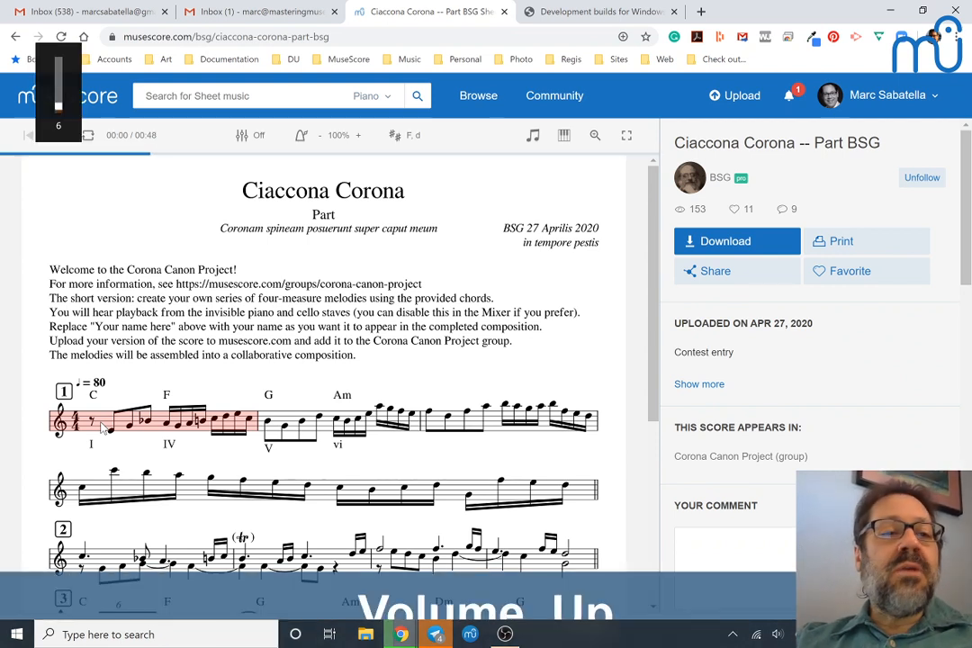
key("XF86AudioRaiseVolume")
key("XF86AudioRaiseVolume")
key("XF86AudioRaiseVolume")
key("XF86AudioRaiseVolume")
key("XF86AudioRaiseVolume")
key("XF86AudioRaiseVolume")
key("XF86AudioRaiseVolume")
key("XF86AudioRaiseVolume")
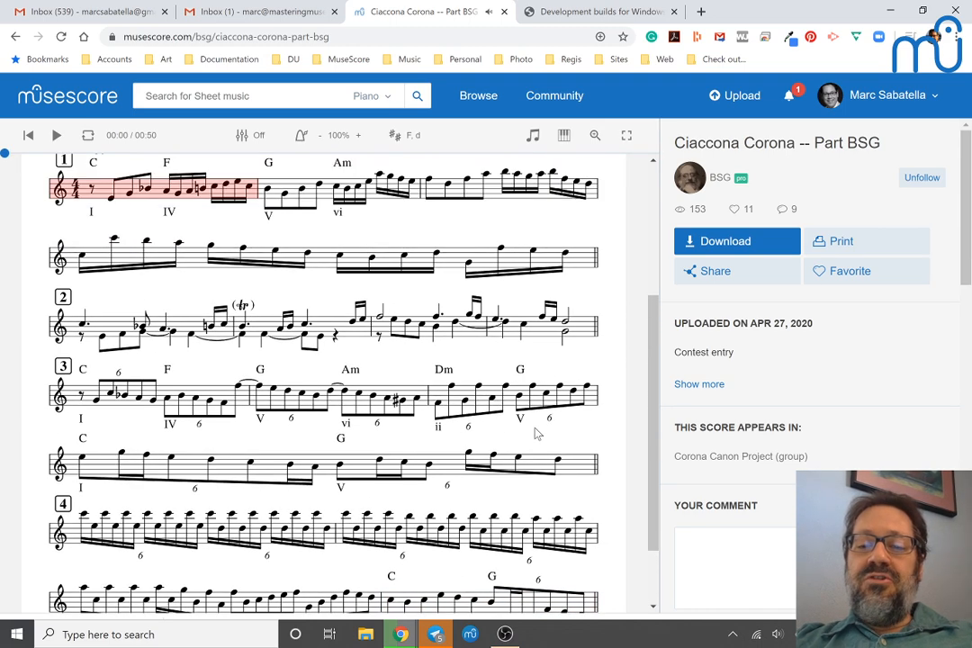
Step: Look over the score, visit its composer's profile page and open "Learn Continuo Realization!" from the Spotlight scores
scroll(537, 434, "up", 3)
scroll(538, 434, "down", 4)
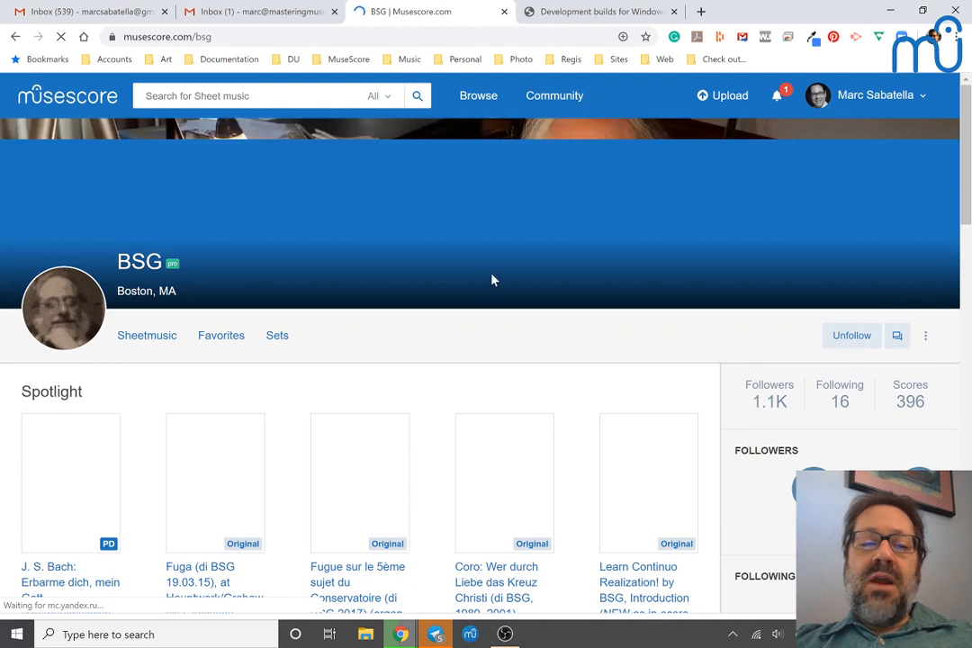
scroll(469, 293, "down", 2)
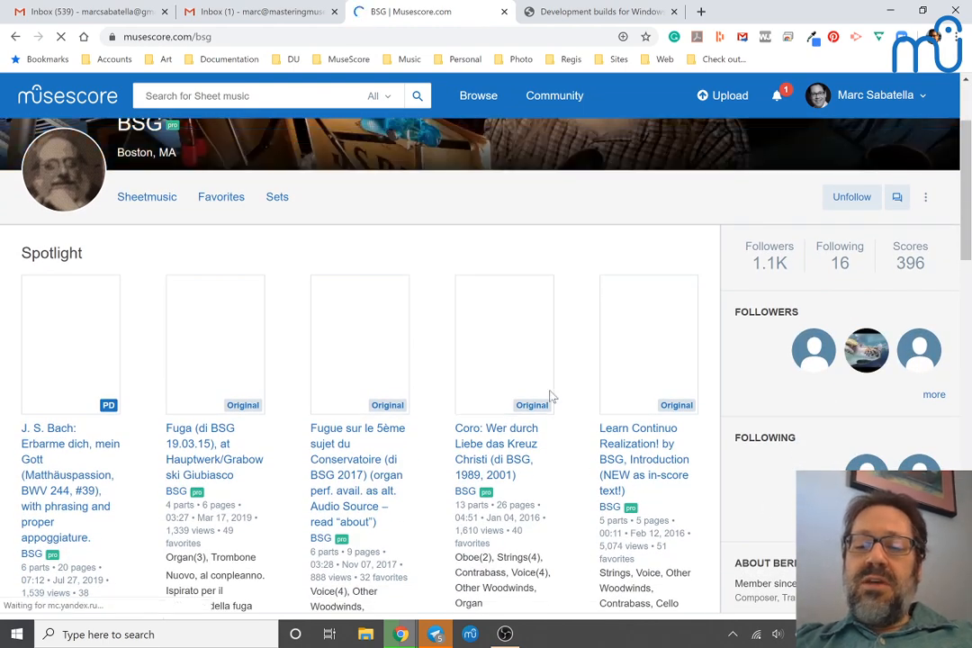
scroll(552, 397, "up", 2)
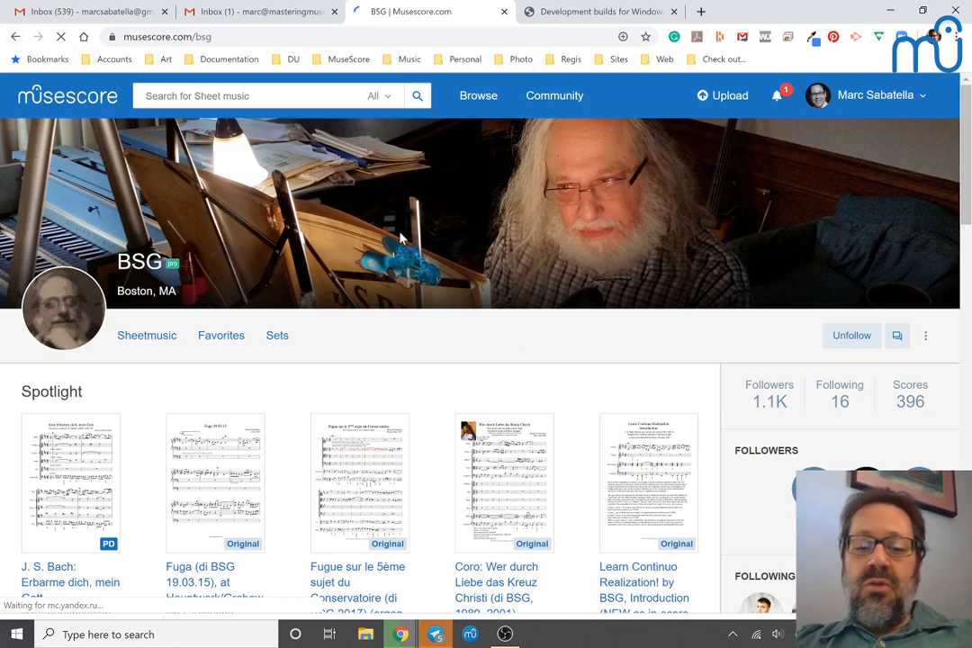
left_click(630, 504)
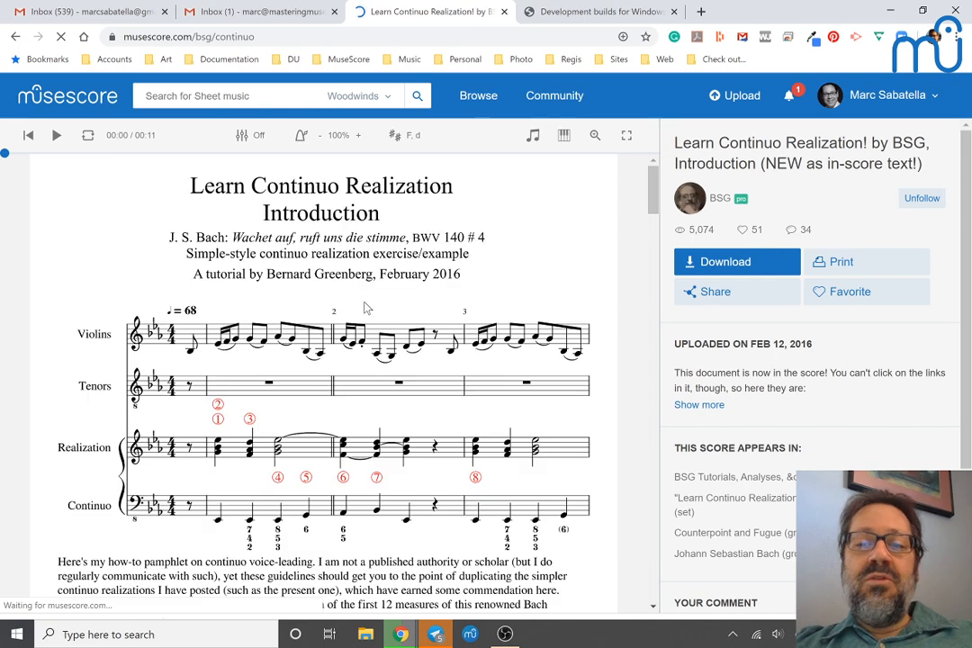
Step: Look through the continuo tutorial score, play it from the first full measure and stop playback
scroll(261, 310, "down", 2)
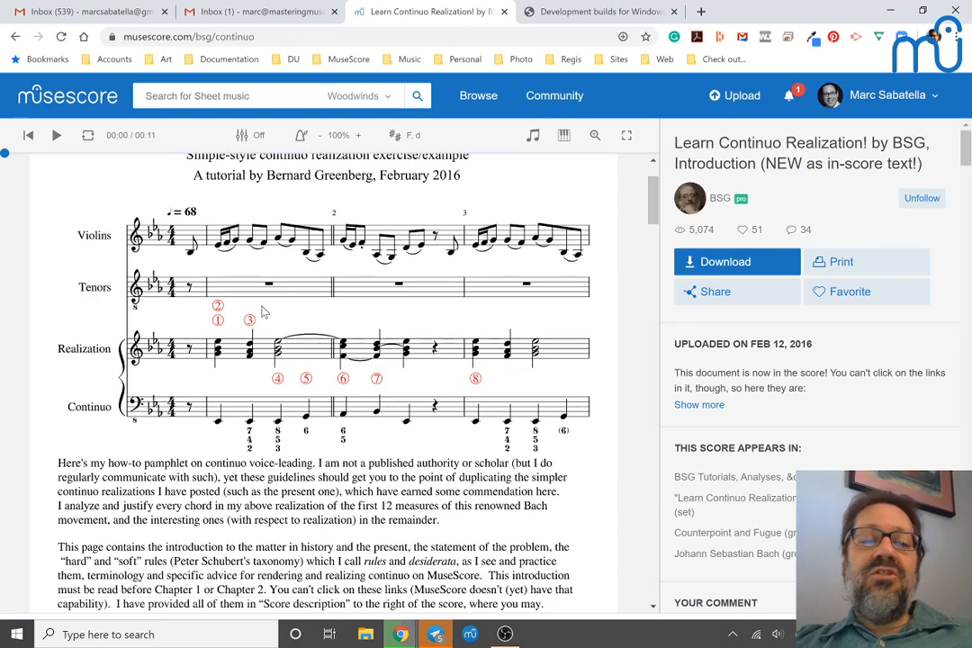
scroll(263, 312, "down", 3)
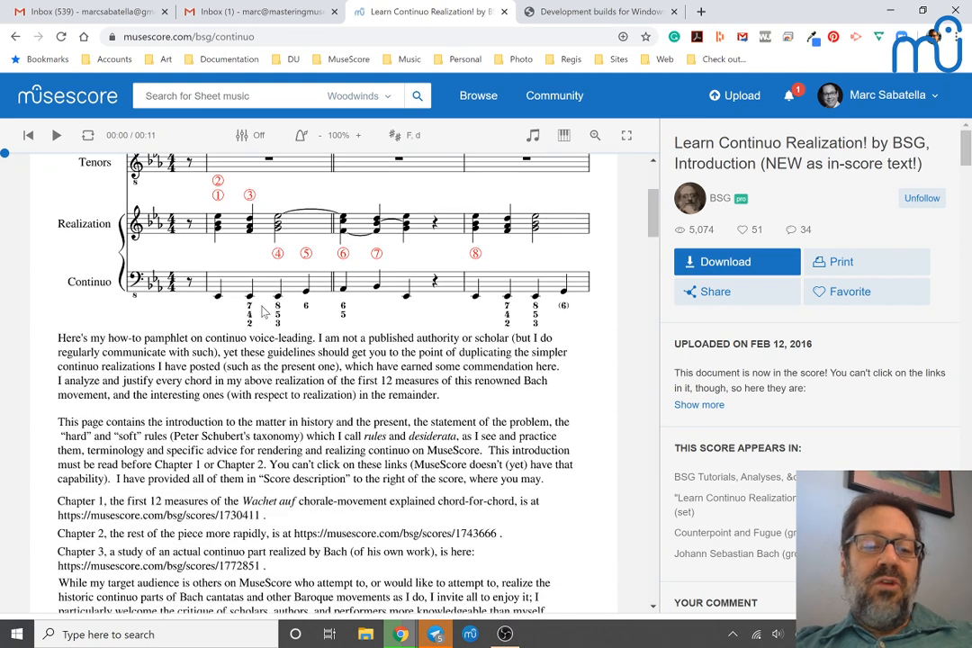
left_click(256, 221)
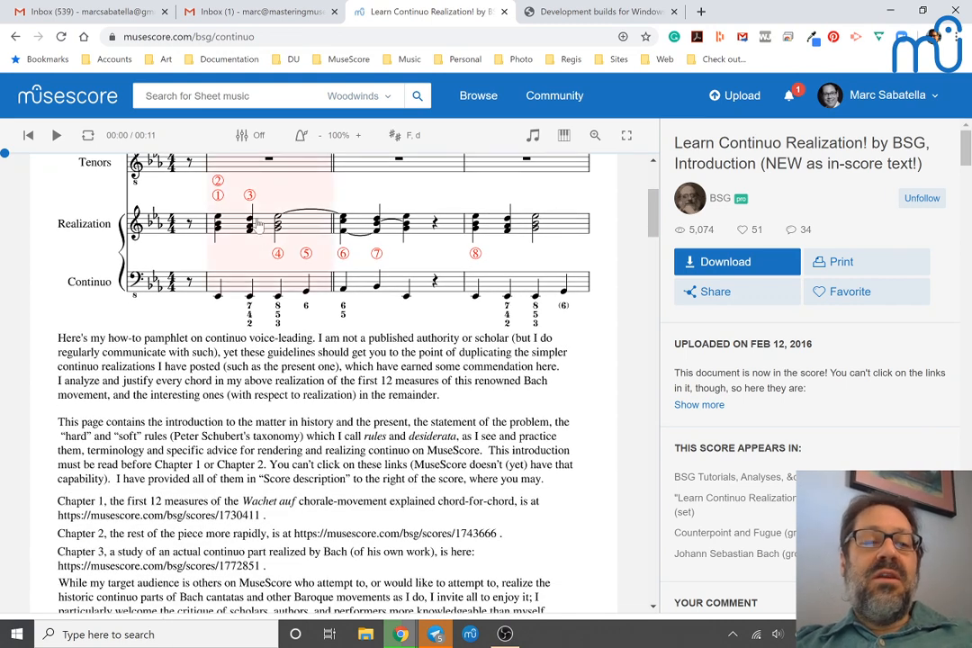
key("space")
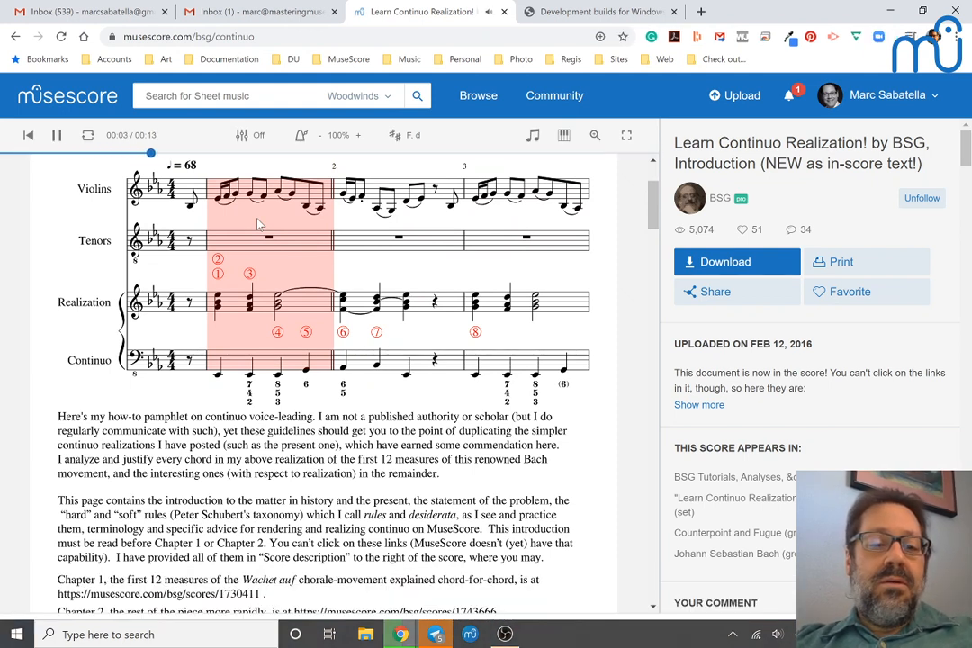
key("space")
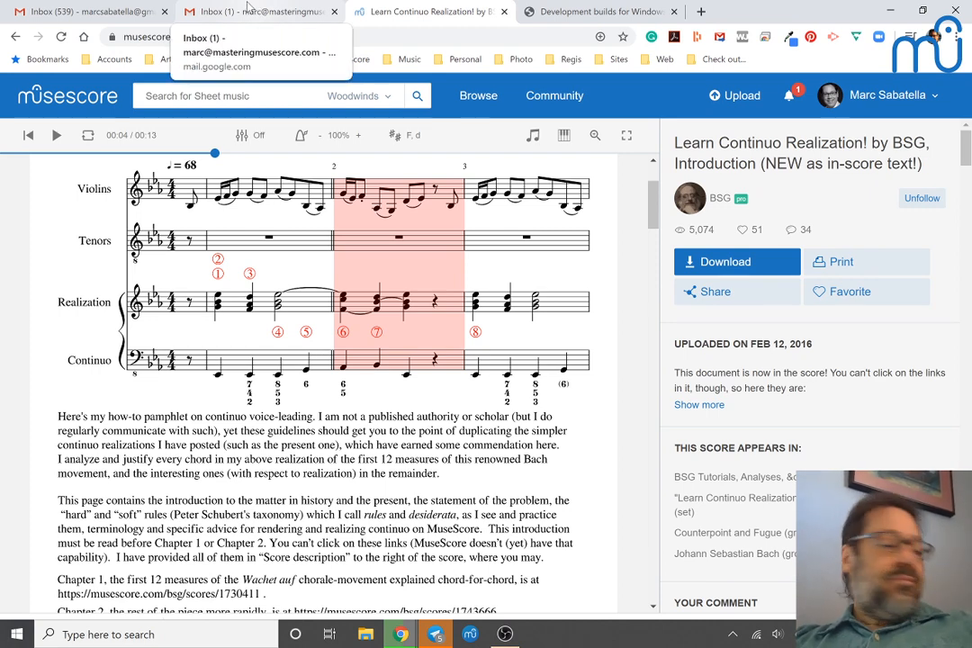
Step: Check the nightly build's download progress and switch to the YouTube Live Dashboard window
key("super")
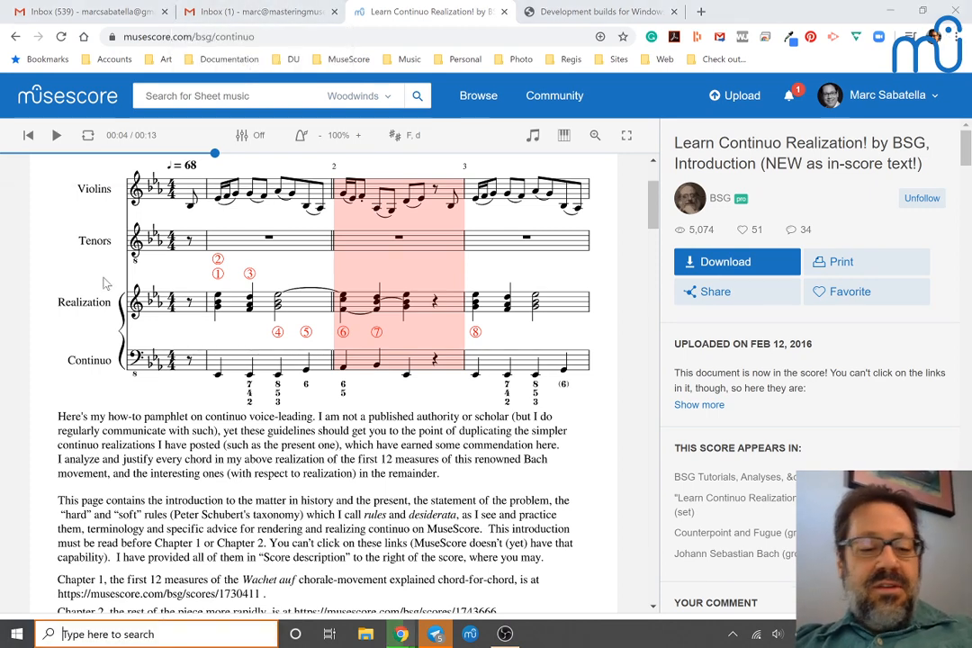
key("super")
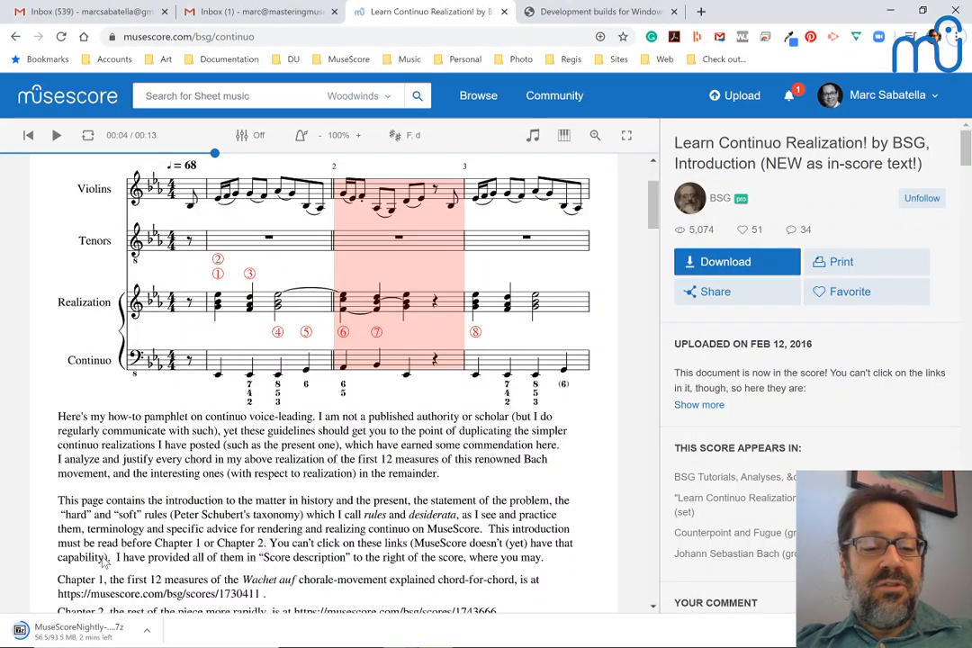
key("alt+Tab")
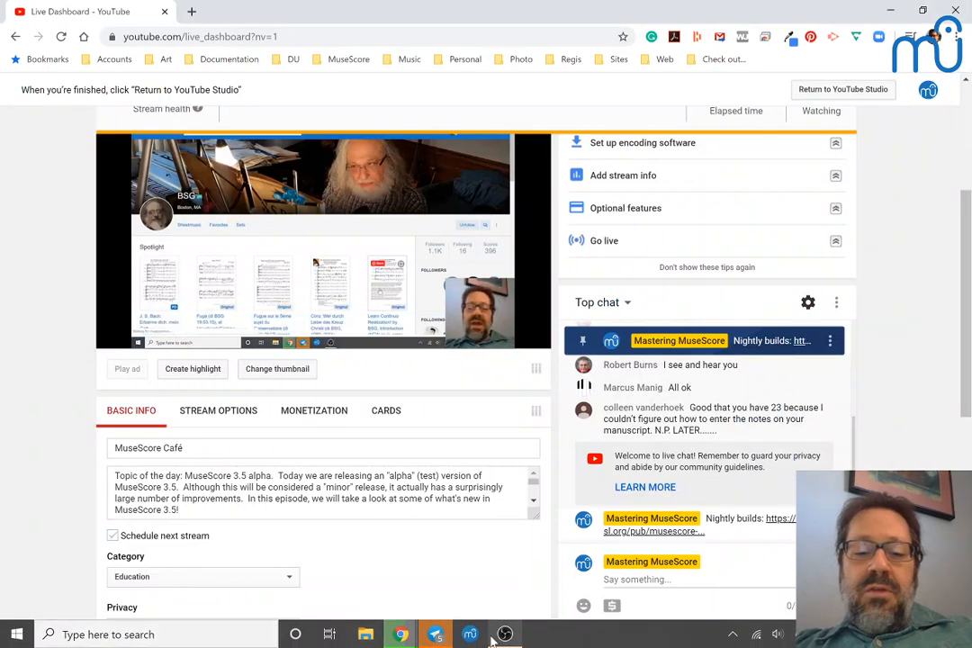
Step: Launch MuseScore 3, maximize its window and dismiss the Start Center
left_click(476, 639)
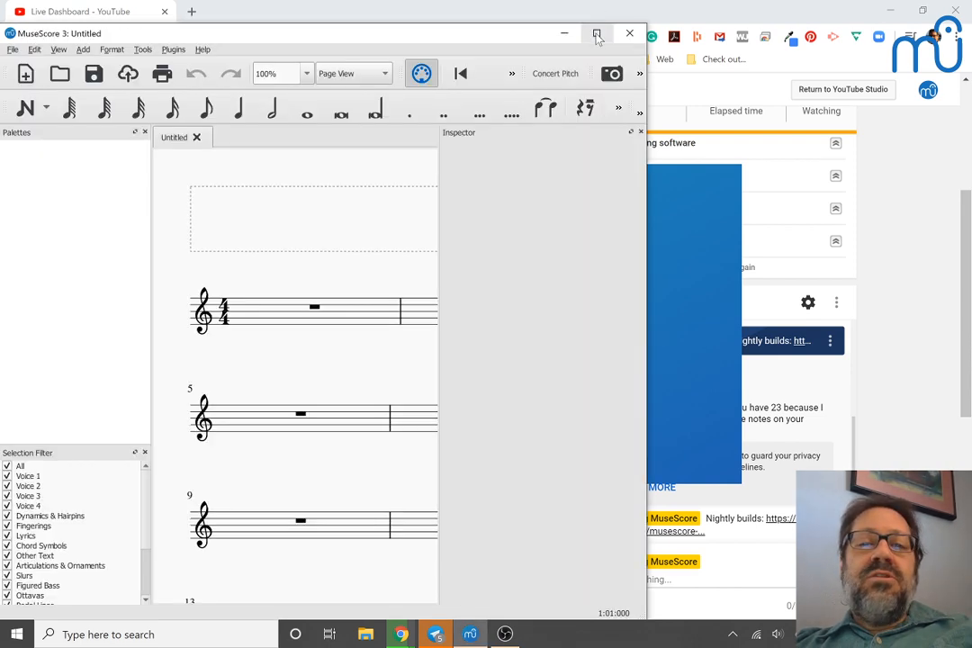
left_click(598, 36)
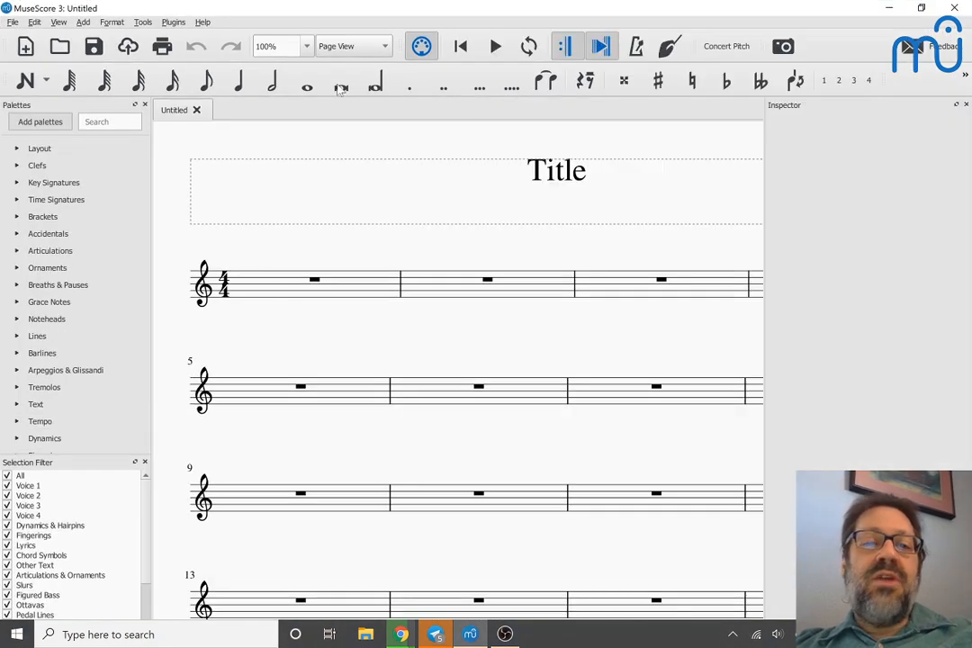
key("F4")
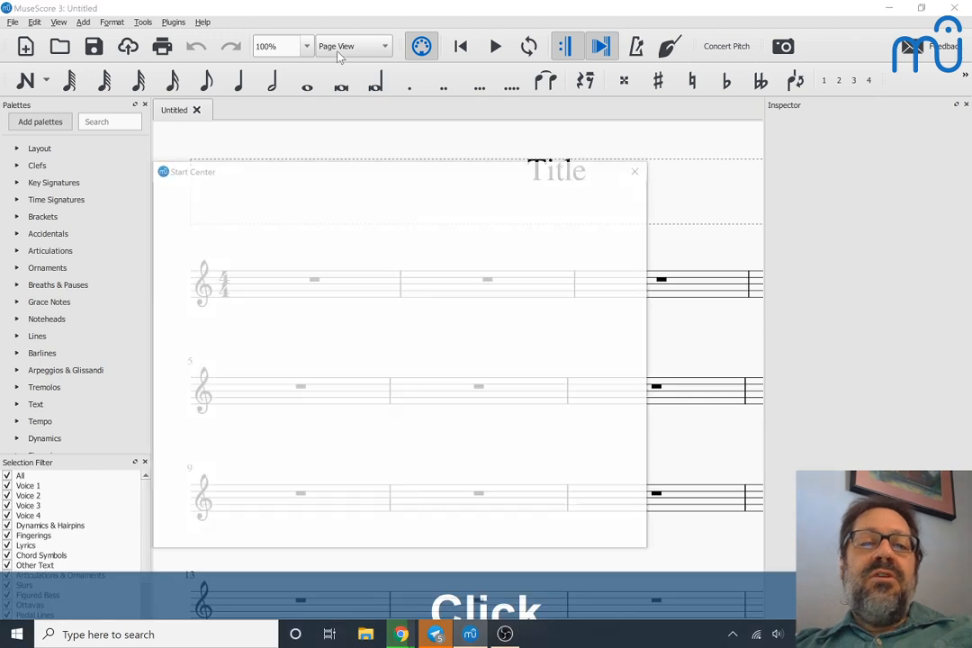
key("Escape")
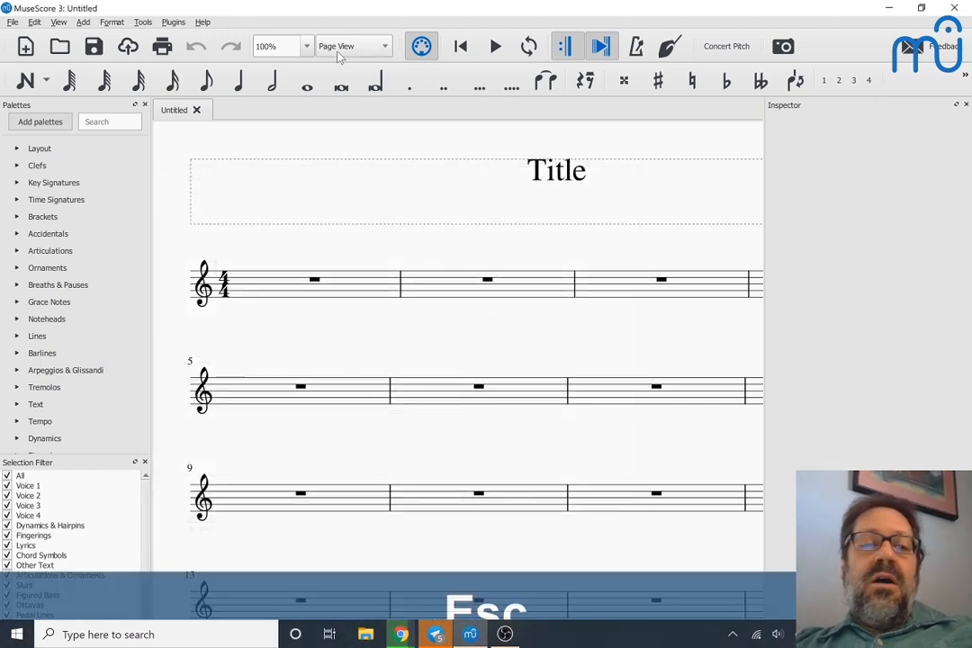
Step: Switch the untitled score to Continuous View and enter the quarter notes C D E F G F E D C starting in measure 2
left_click(339, 47)
left_click(341, 57)
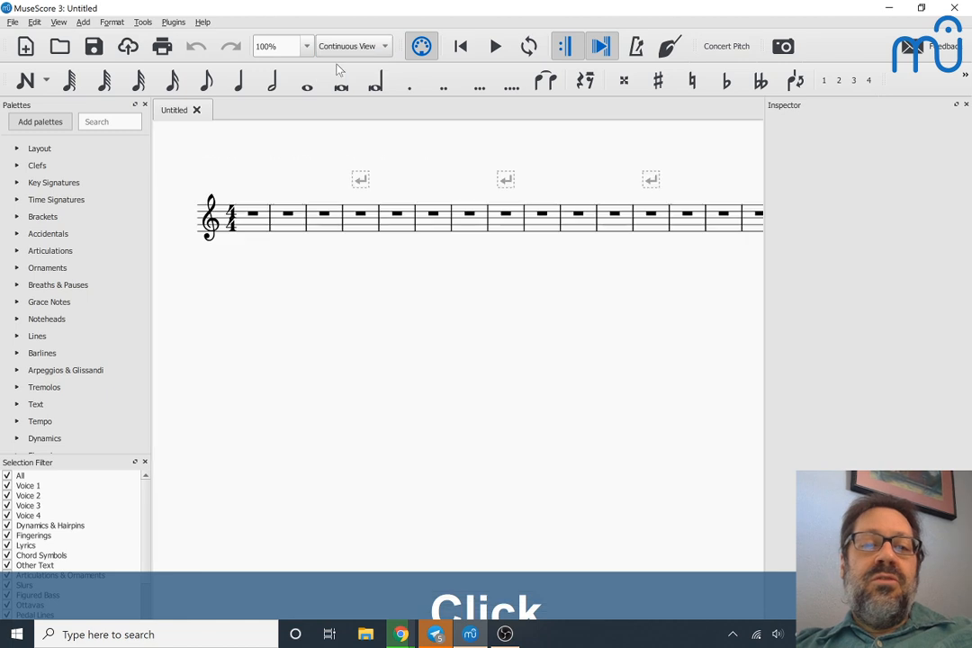
left_click(289, 234)
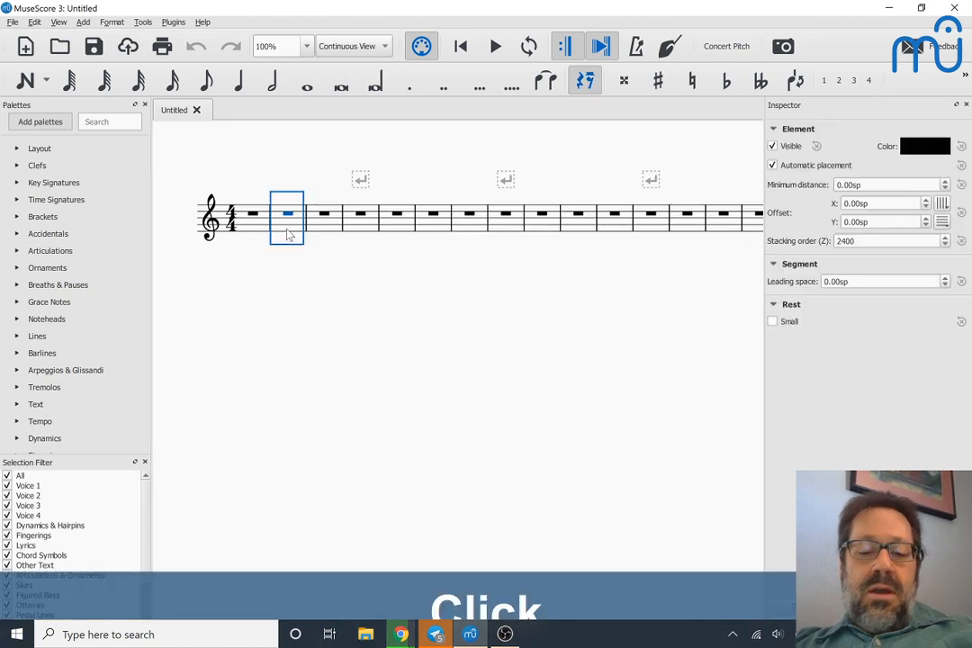
key("n")
key("c")
key("d")
key("e")
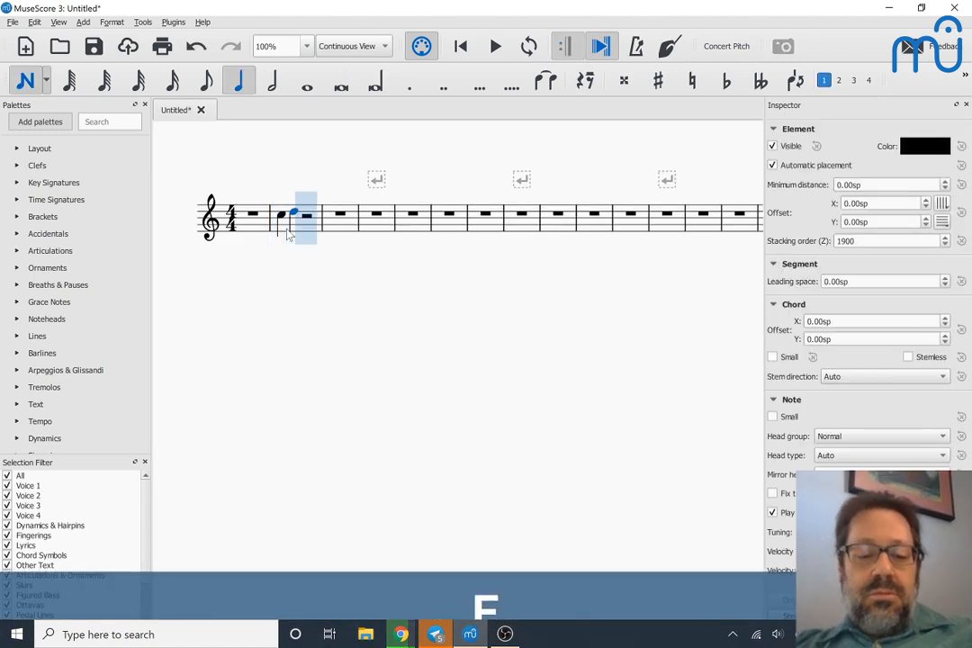
key("f")
key("g")
key("f")
key("e")
key("d")
key("c")
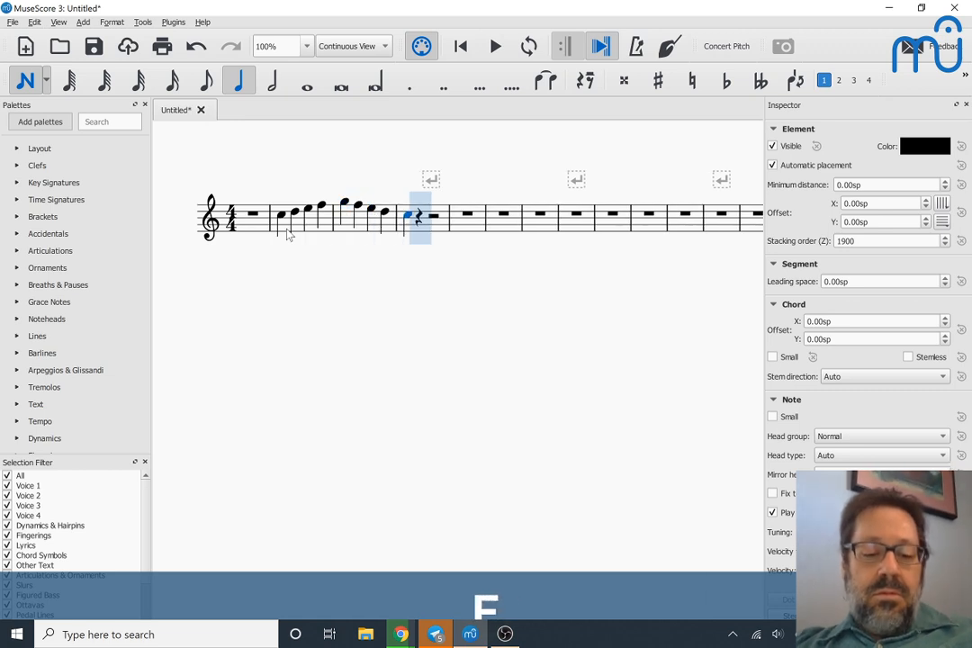
Step: Continue the melody with the quarter notes D E F G F E D C through measure 6 and leave note input
key("d")
key("e")
key("f")
key("g")
key("f")
key("e")
key("d")
key("c")
key("Escape")
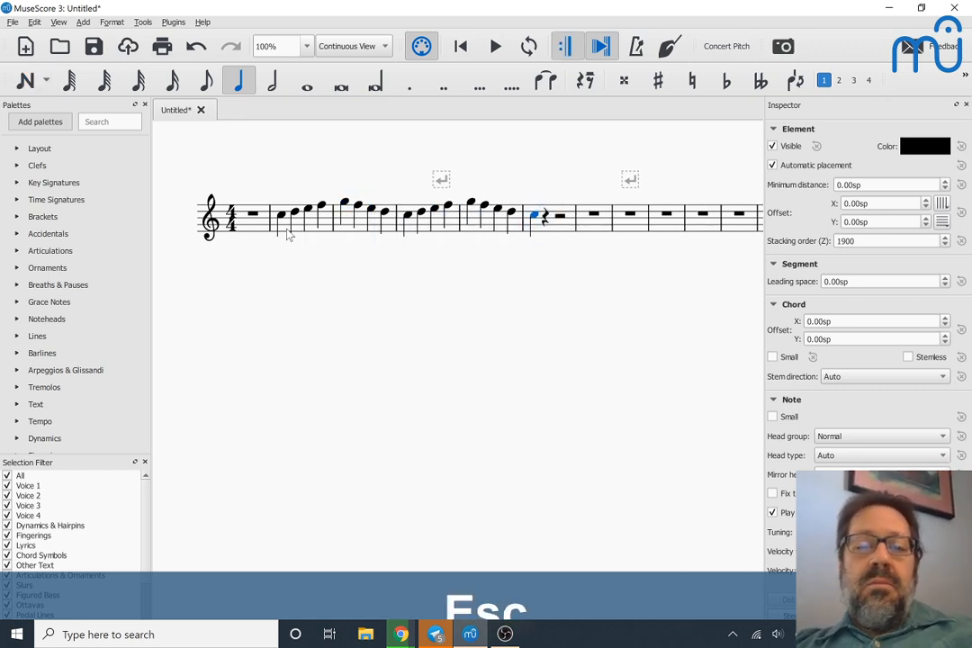
Step: Review the audio and MIDI device settings in the I/O preferences and accept the dialog
left_click(283, 220)
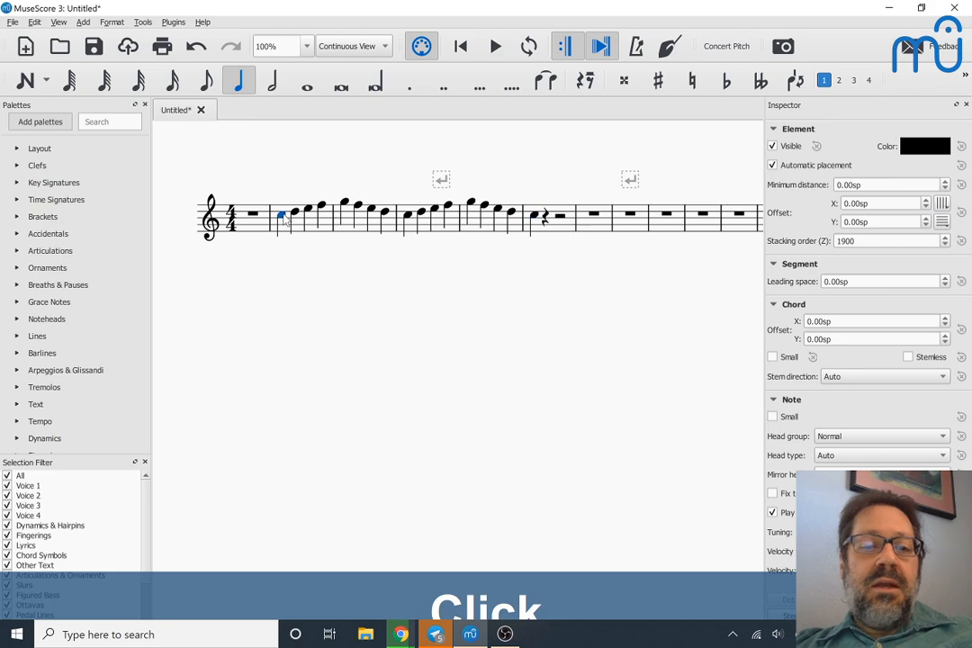
left_click(34, 23)
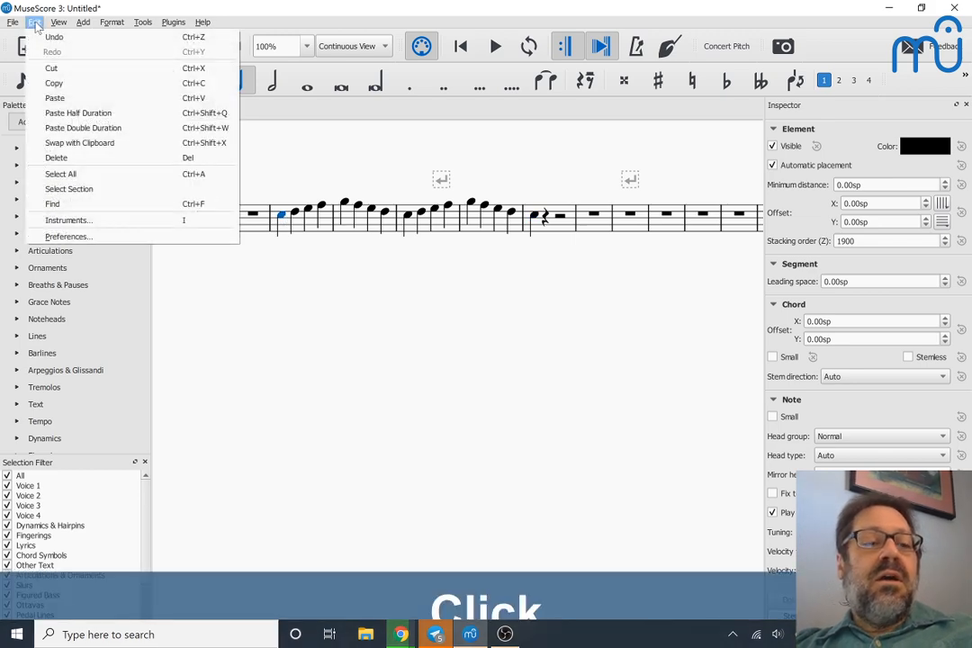
left_click(75, 239)
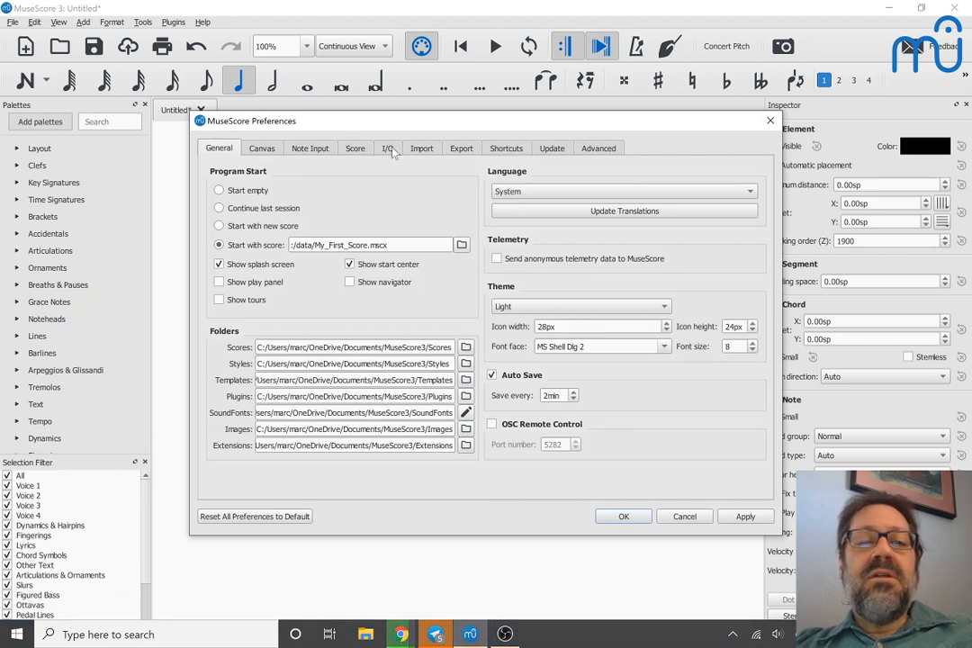
left_click(389, 150)
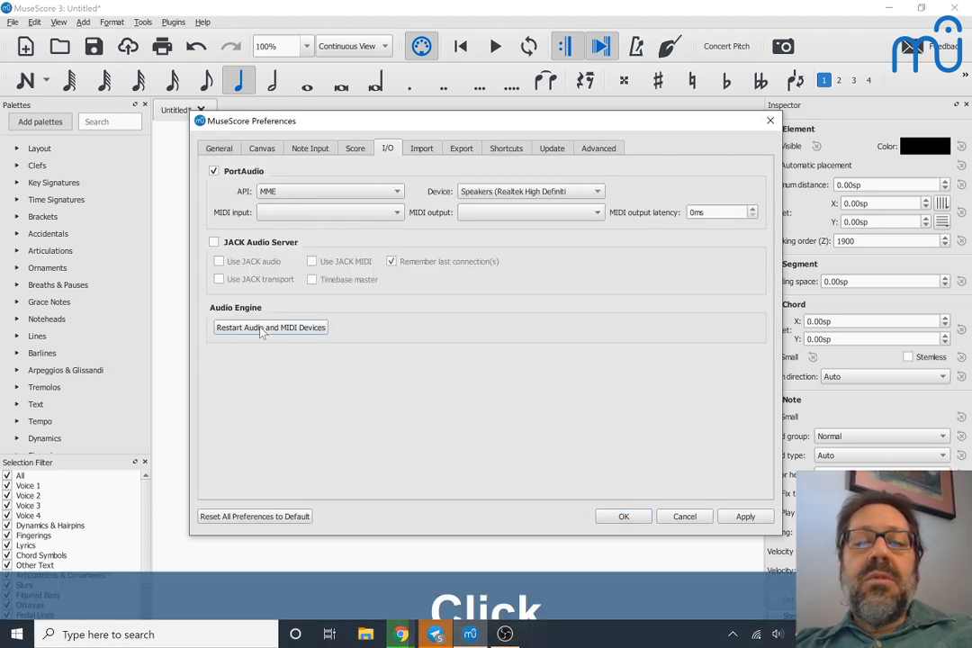
left_click(621, 518)
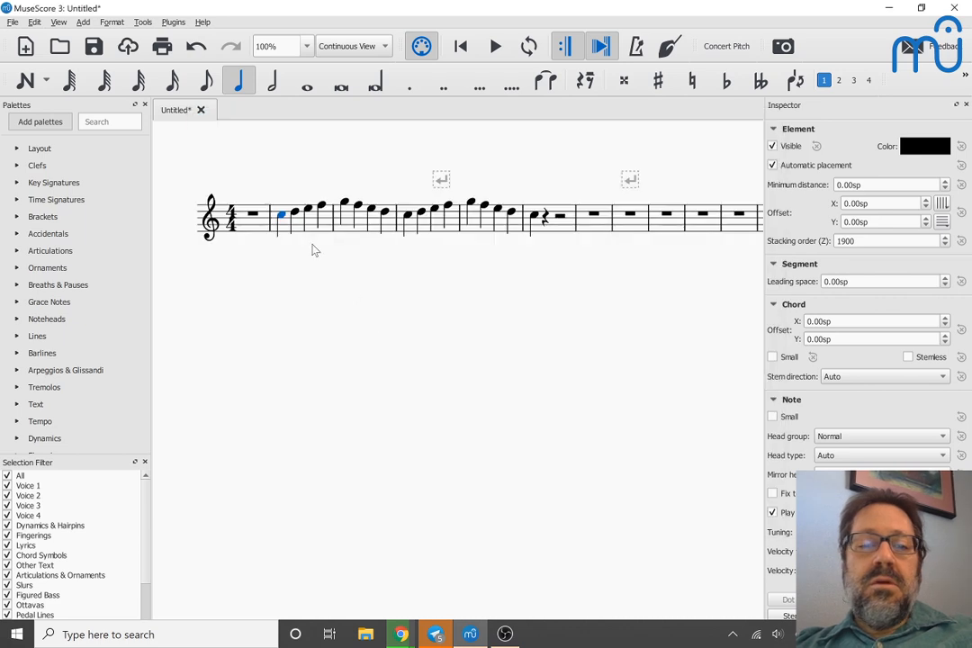
Step: Play the melody from the first note of measure 2 and stop playback
left_click(279, 218)
key("space")
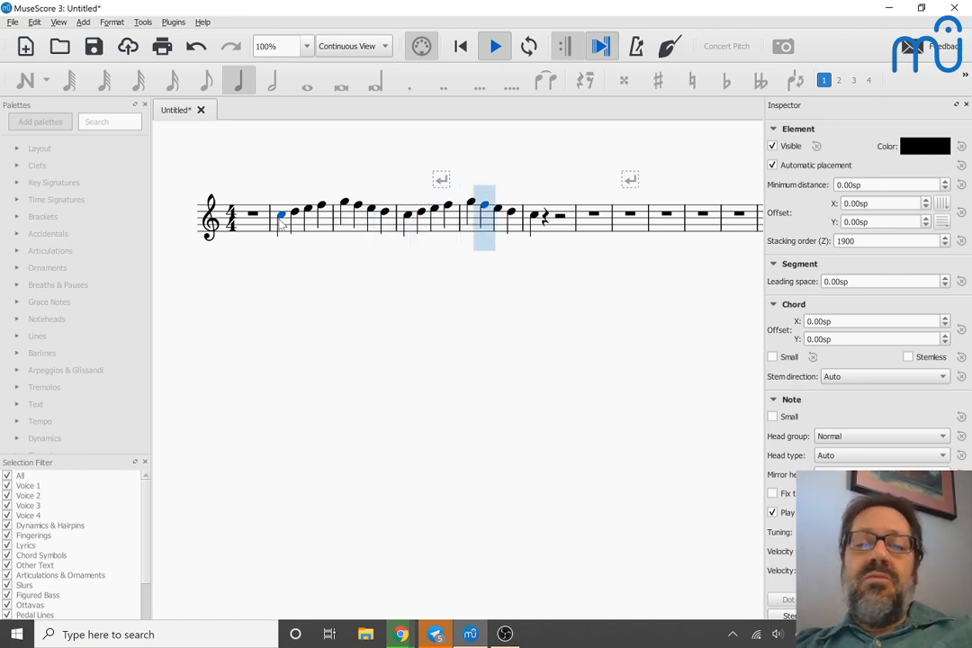
key("space")
Step: Check the nightly build's download progress in the musescore.com browser window and the stream preview on the Live Dashboard
key("alt+Tab")
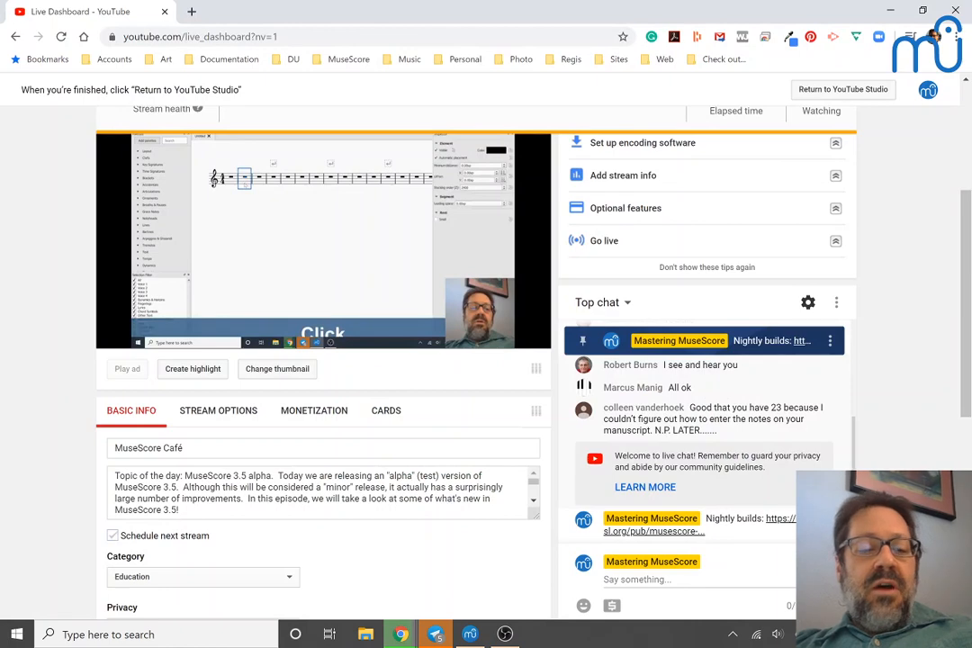
left_click(156, 635)
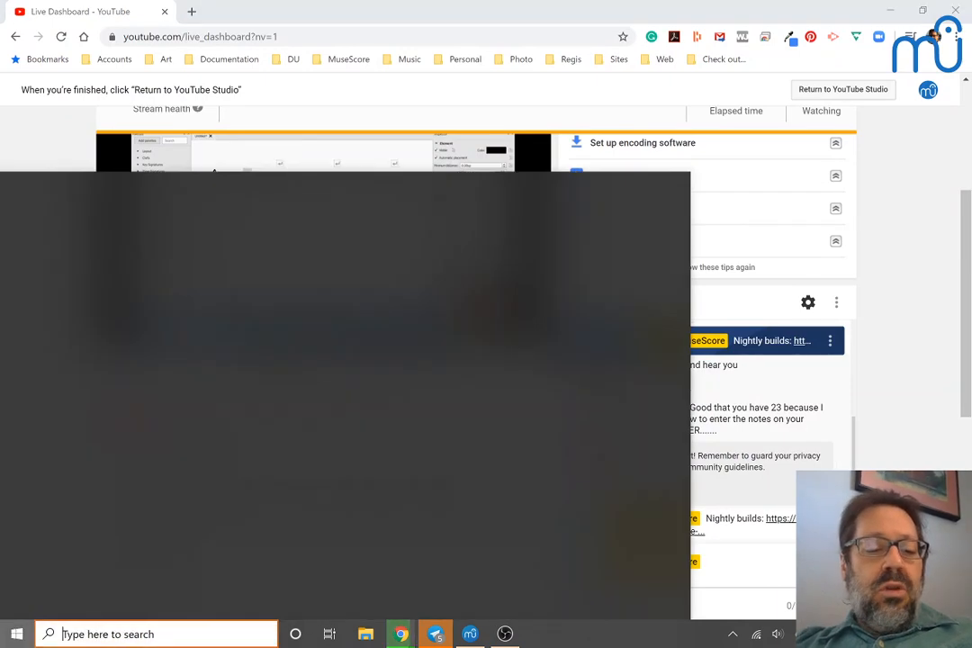
key("Escape")
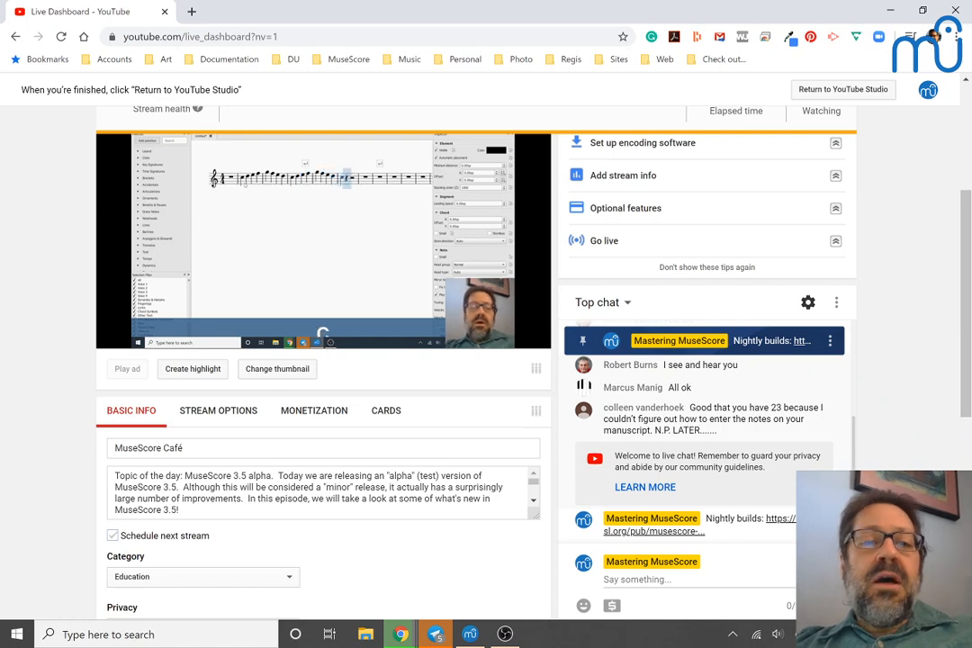
key("alt+Tab")
key("alt+Tab")
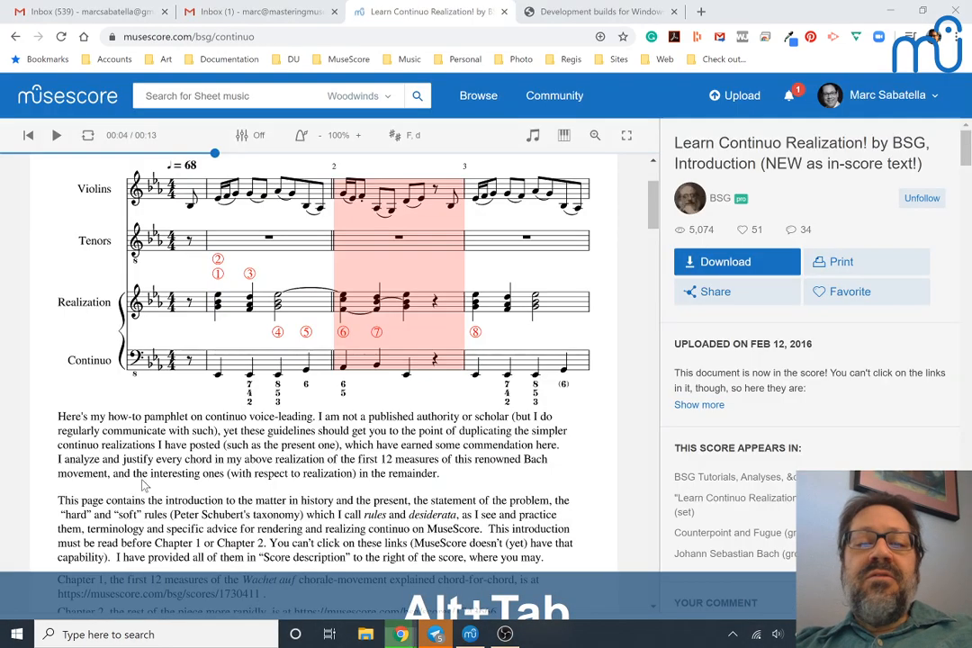
key("super")
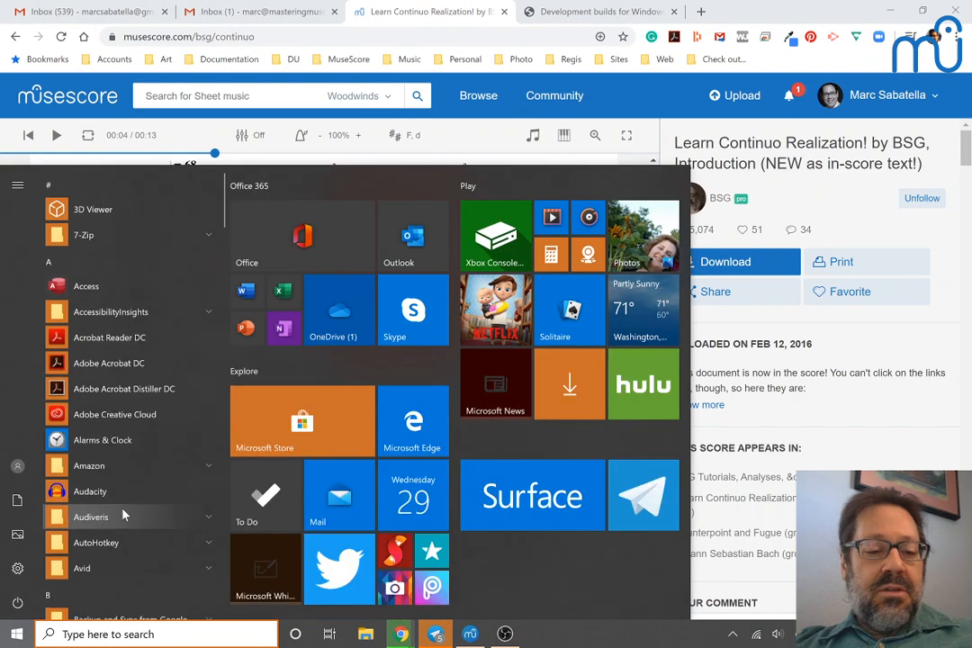
key("super")
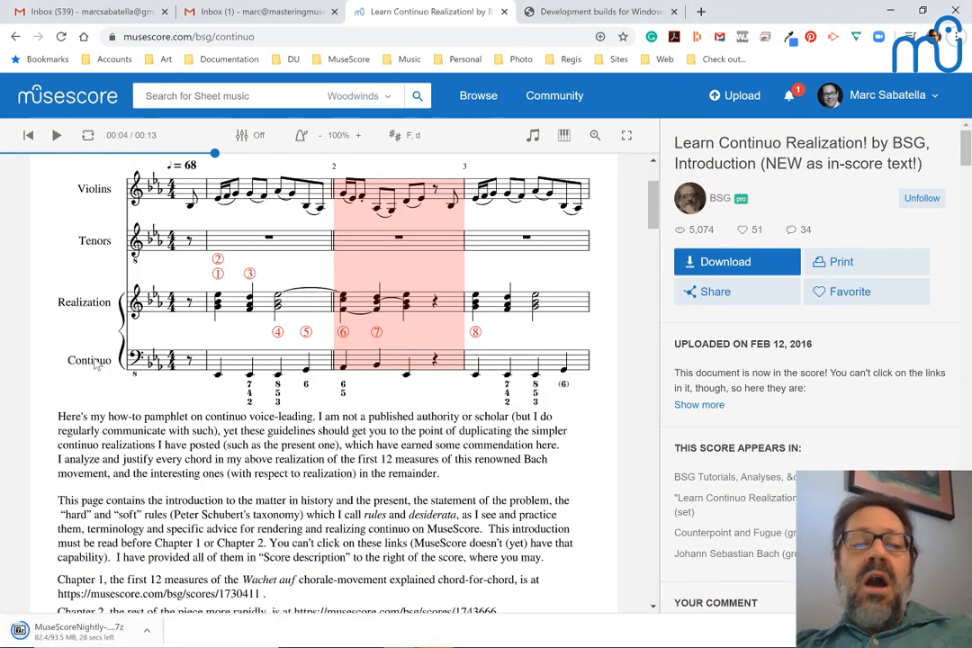
key("alt+Tab")
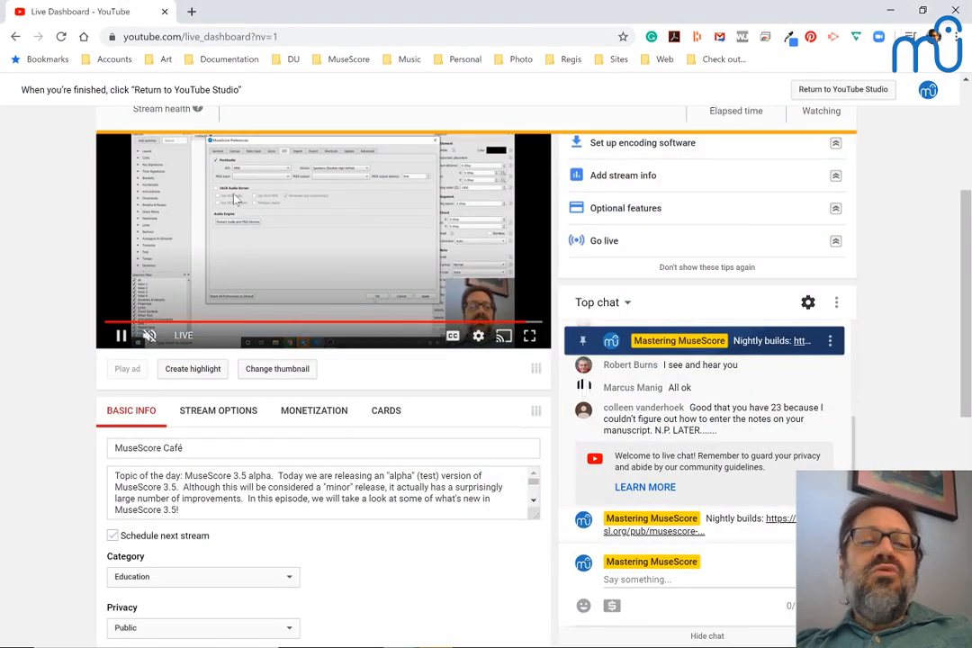
Step: Switch back to MuseScore 3, play the melody again from its first note and stop playback
key("alt+Tab")
key("alt+Tab")
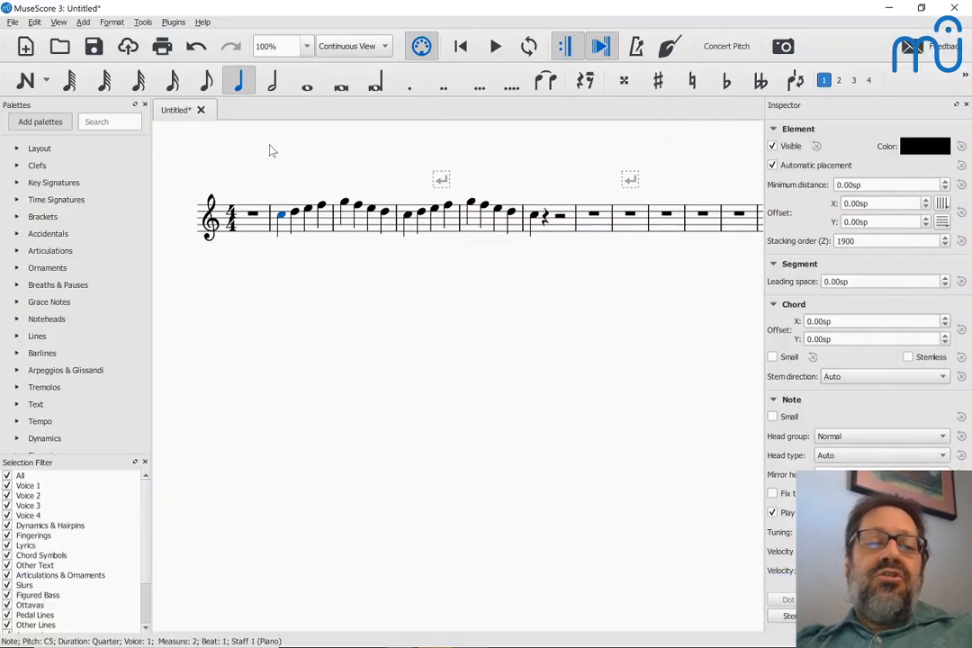
left_click(281, 217)
key("space")
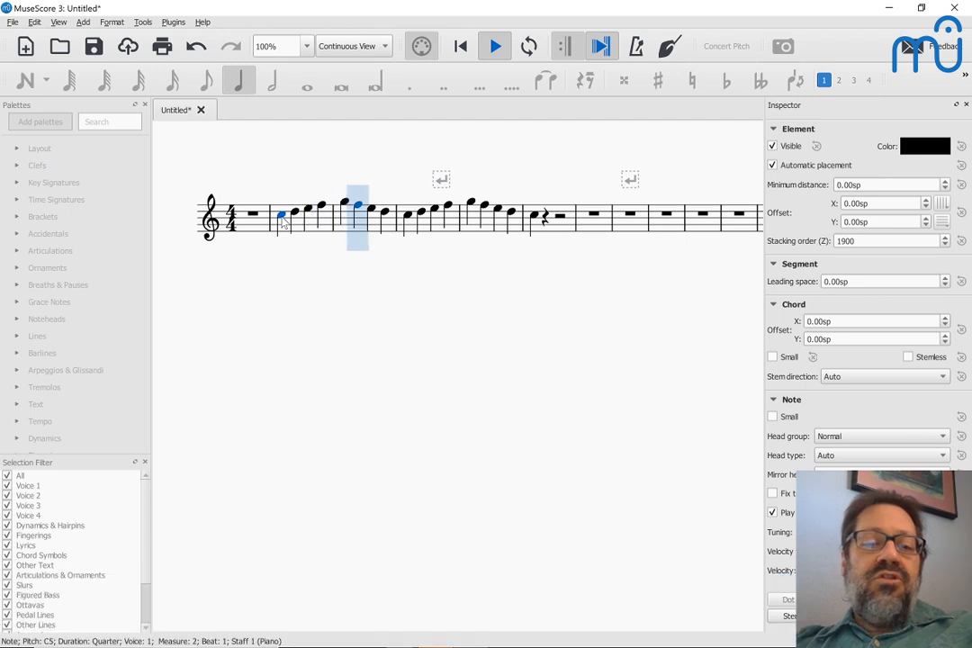
key("space")
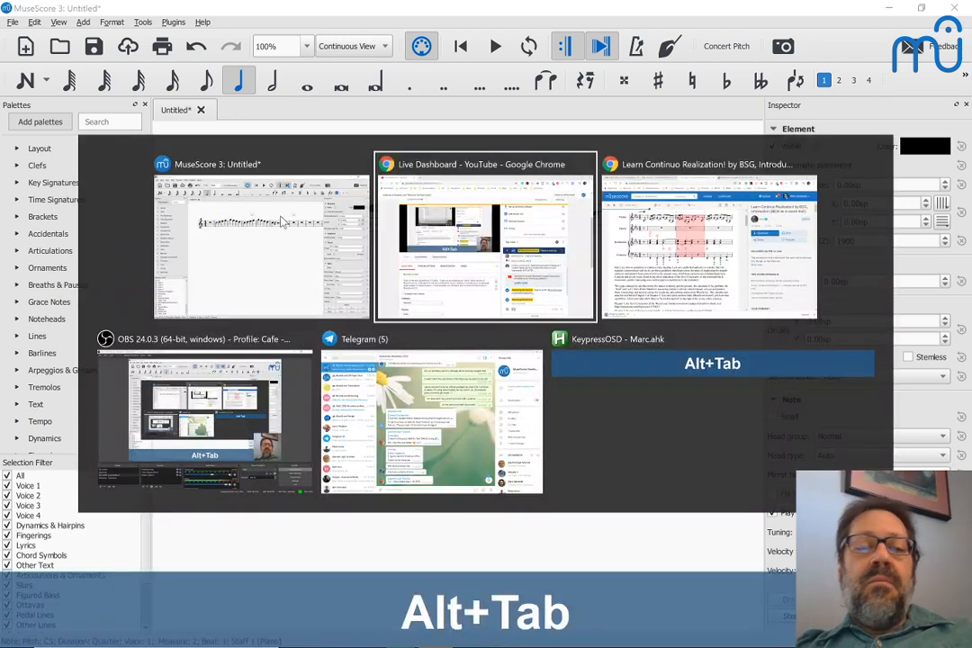
Step: Open the downloaded nightly build archive from the browser and extract its MuseScoreNightly folder to Downloads, replacing all existing files
key("alt+Tab")
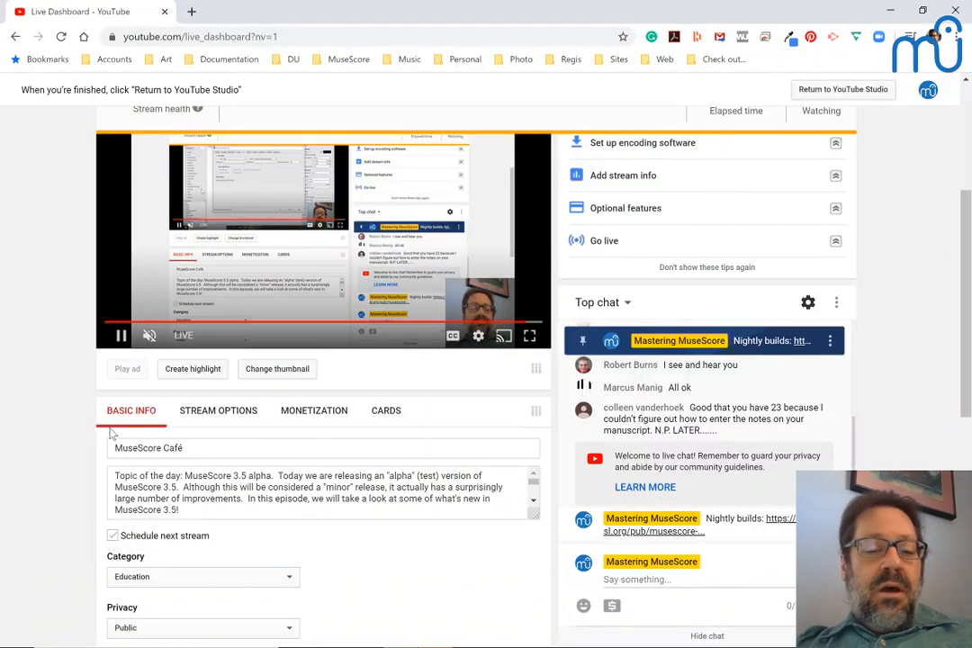
key("alt+Tab")
key("alt+Tab")
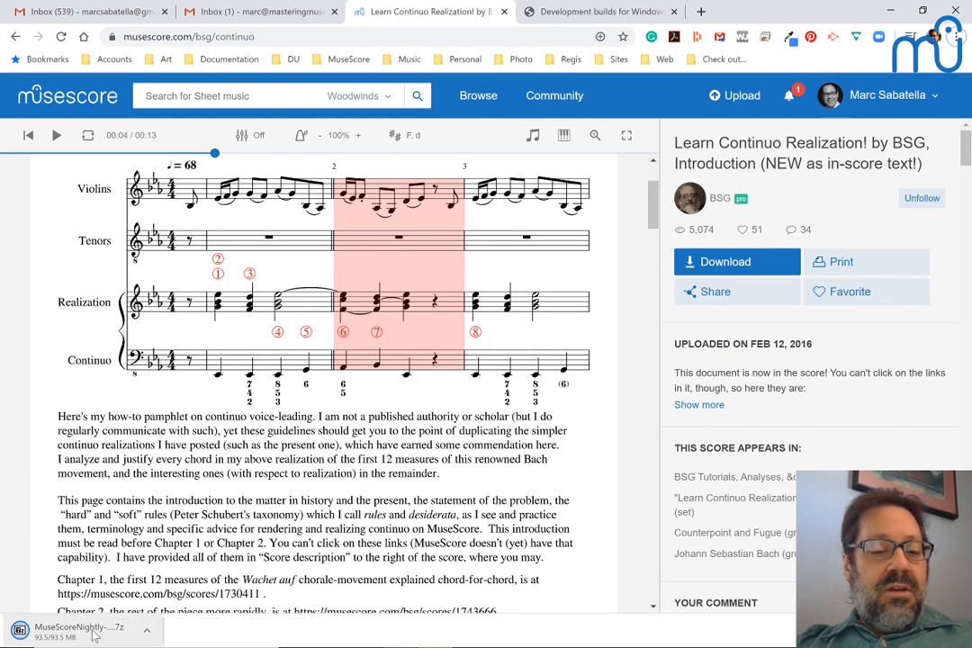
left_click(92, 634)
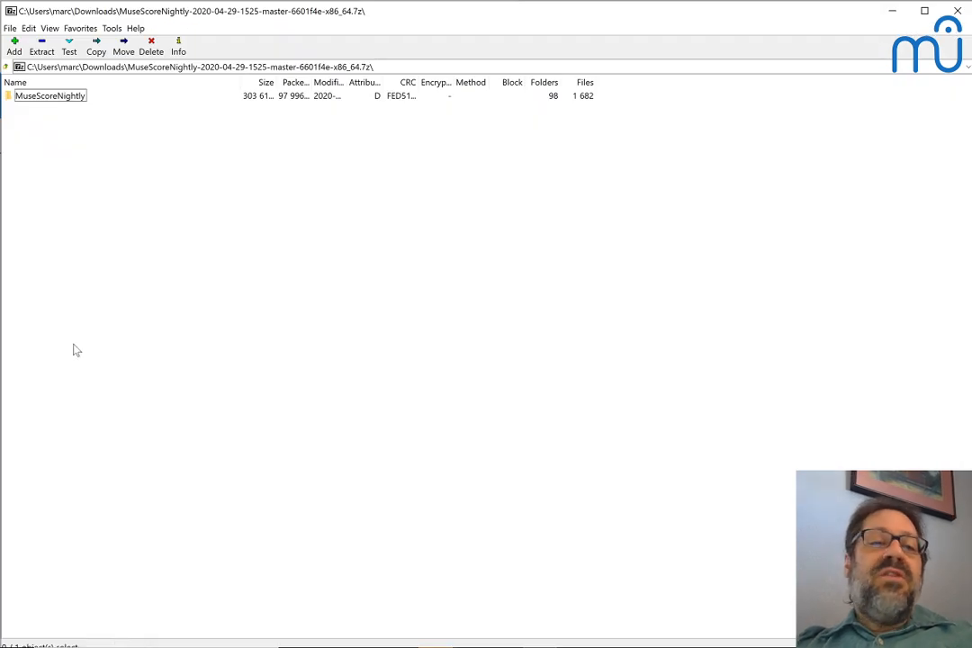
left_click(34, 99)
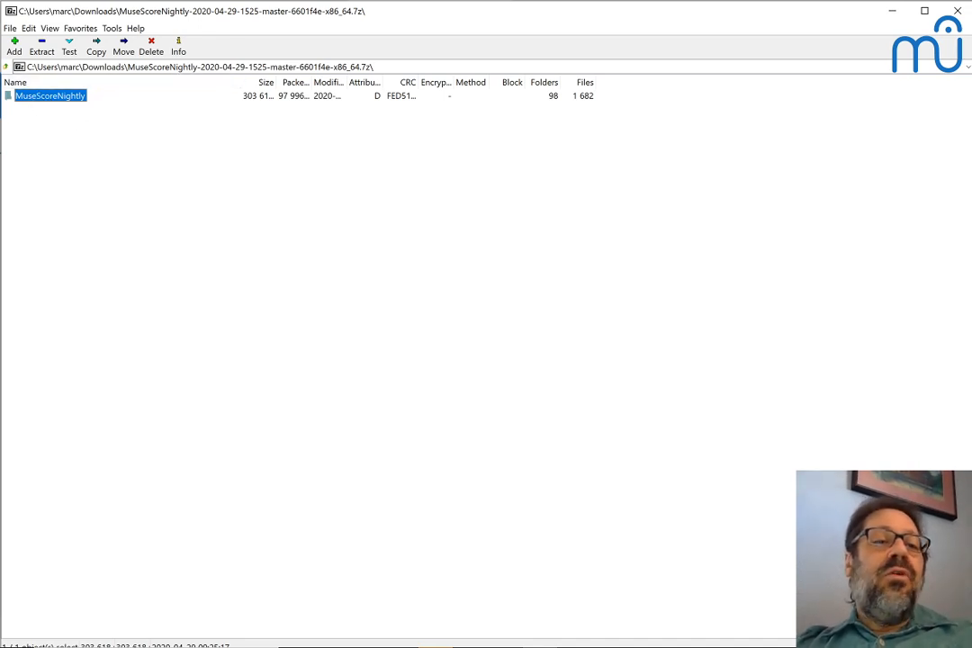
left_click(42, 51)
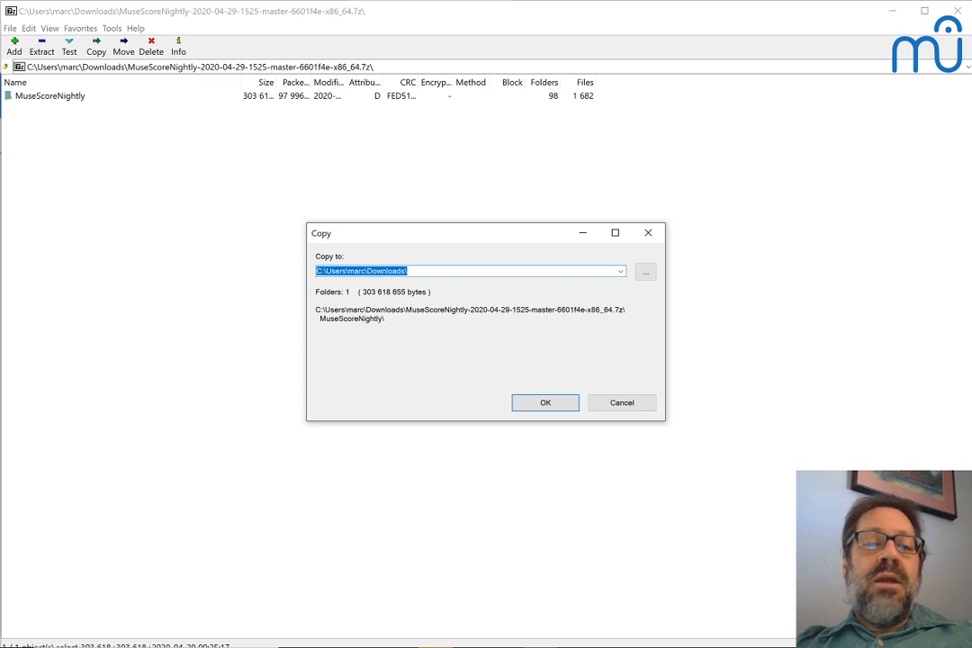
left_click(537, 404)
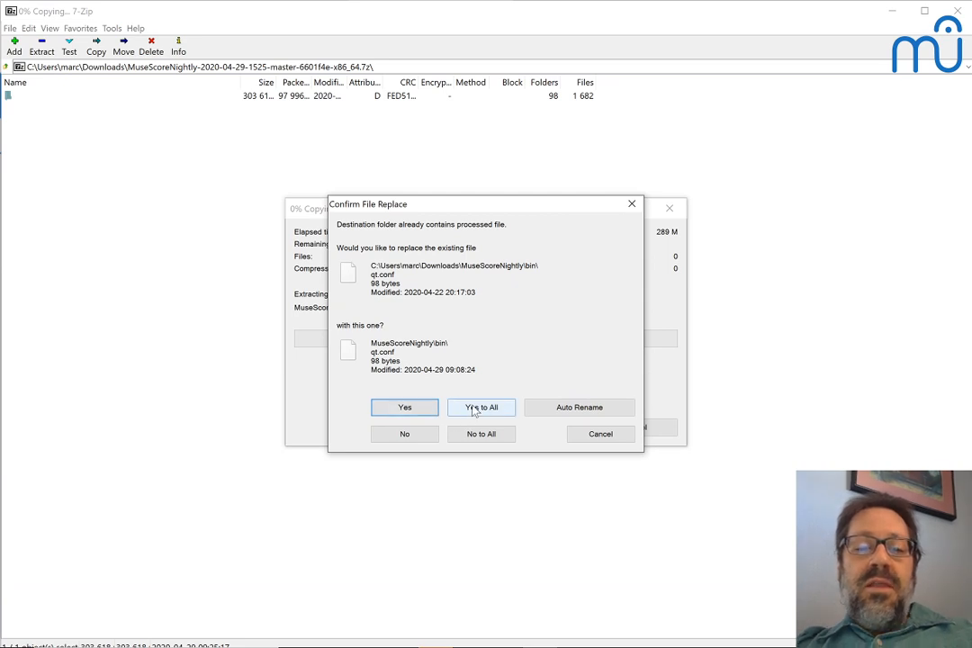
left_click(475, 408)
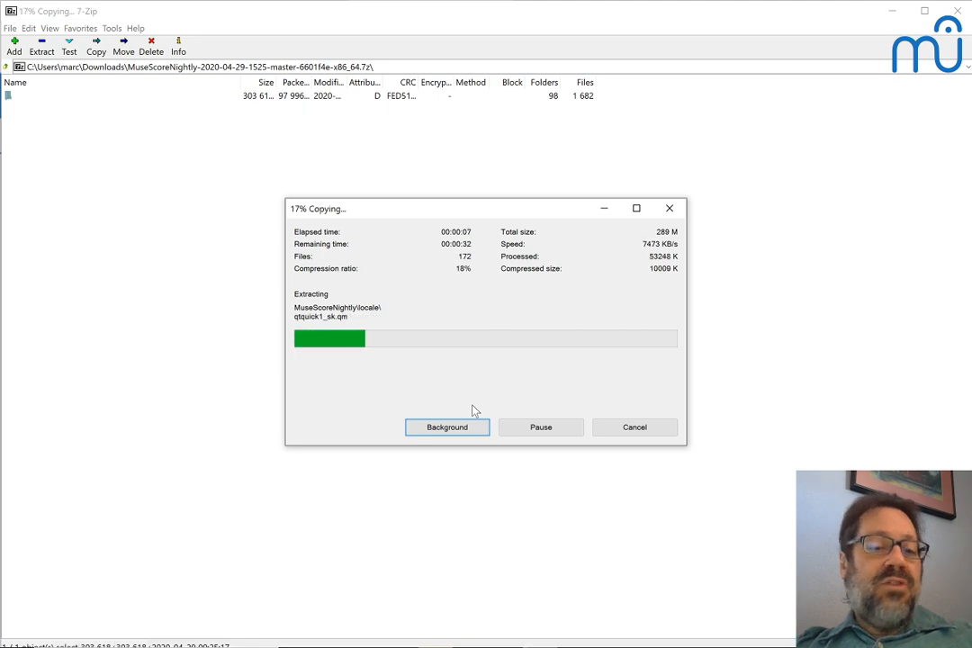
Step: Open the MuseScoreNightly folder inside Downloads in File Explorer and run nightly.bat
mouse_move(368, 641)
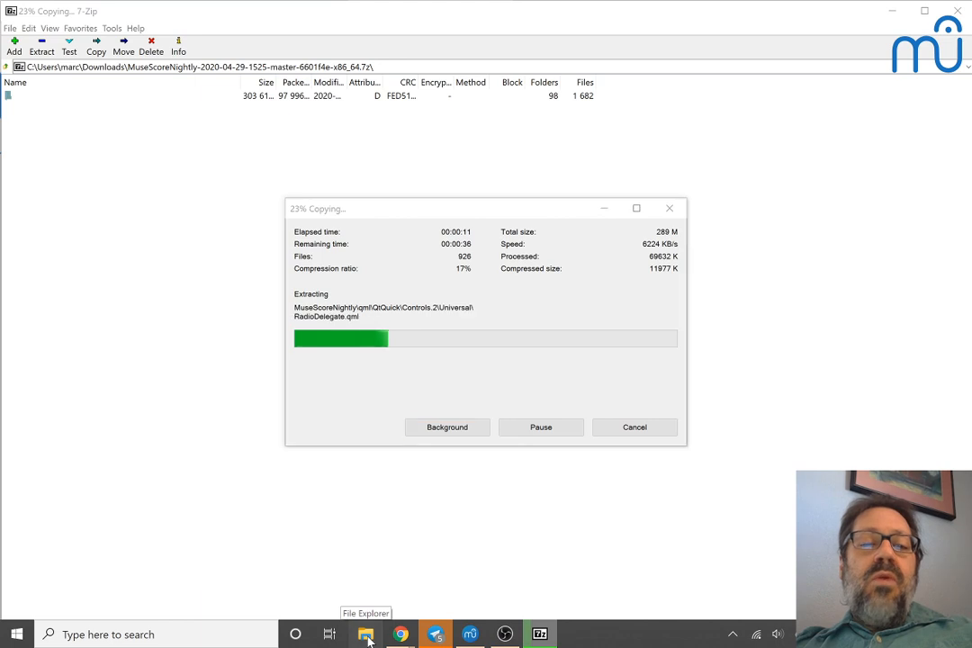
left_click(368, 637)
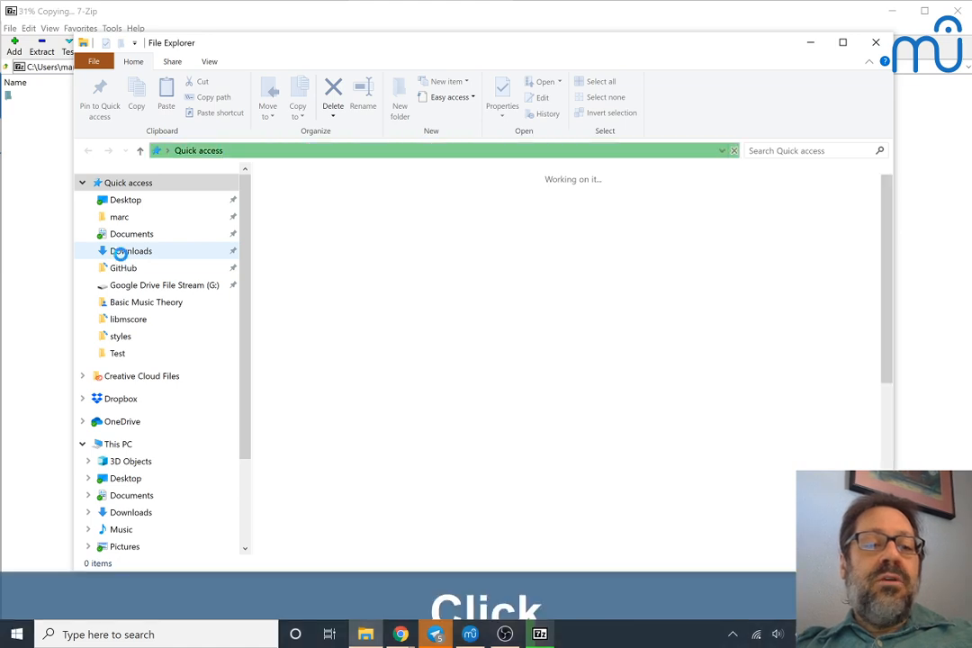
left_click(121, 253)
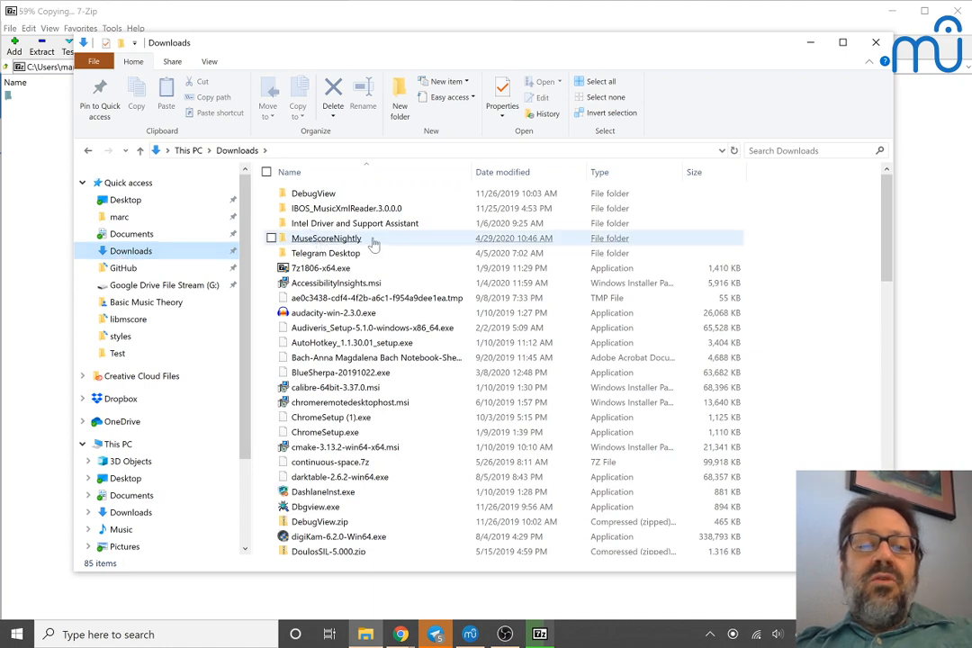
double_click(326, 238)
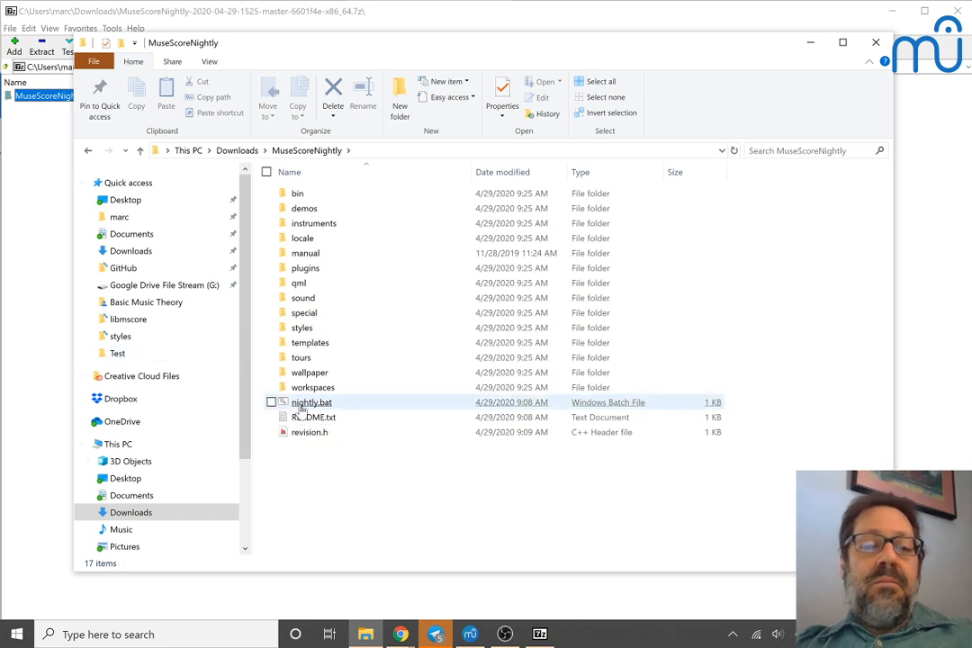
key("alt+Tab")
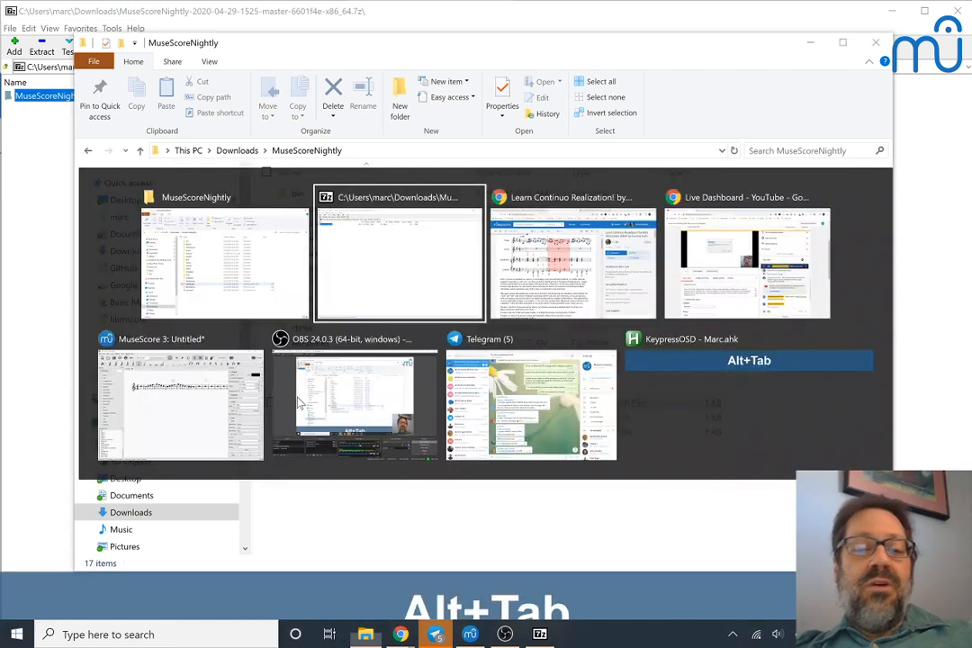
key("alt+Tab")
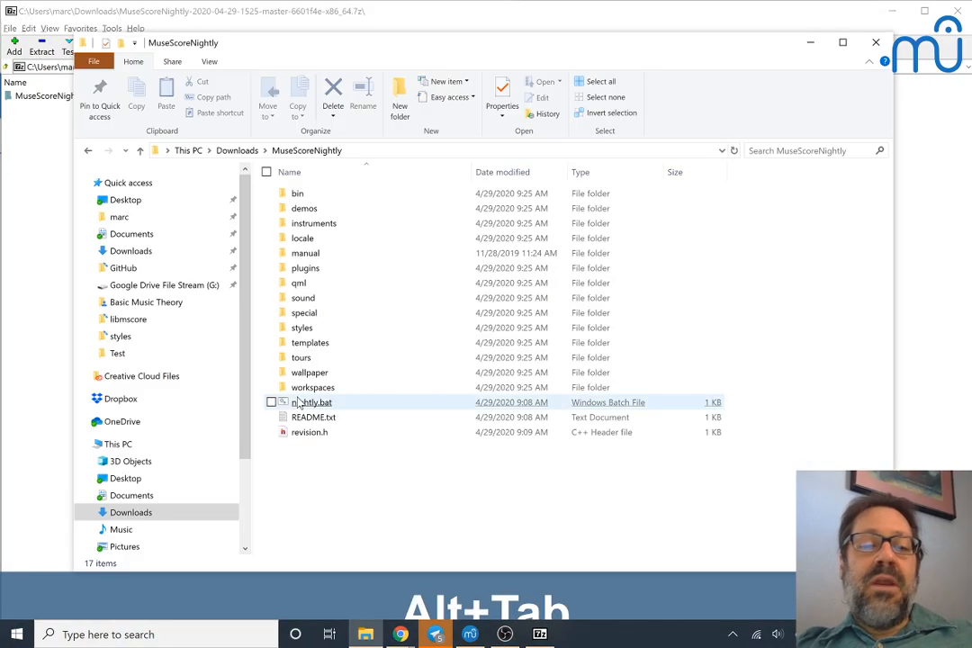
left_click(299, 404)
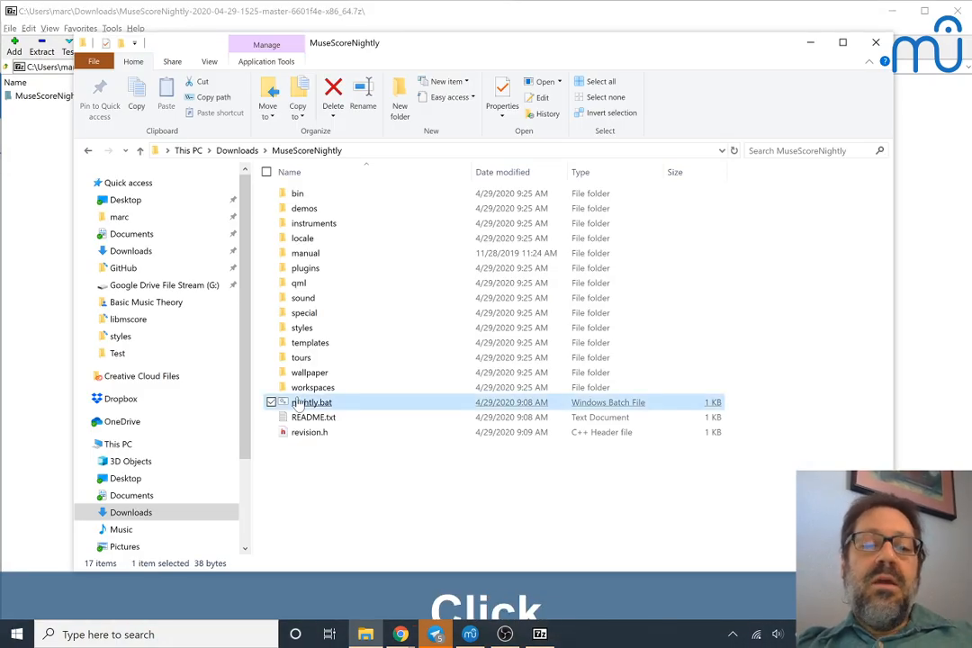
double_click(298, 403)
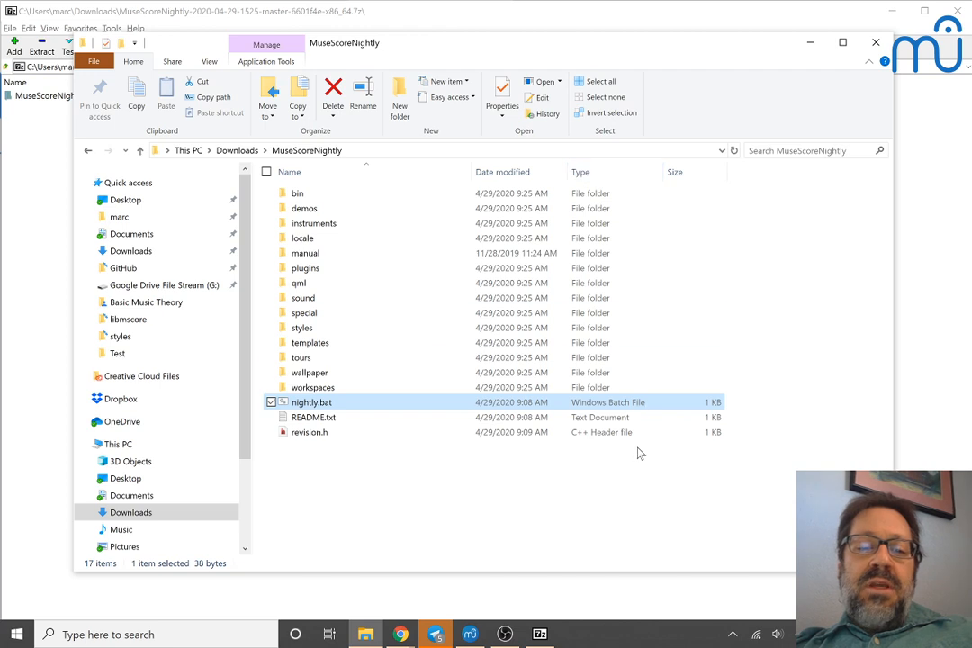
Step: Dismiss the nightly build's Start Center and switch the untitled score to Continuous View
mouse_move(470, 636)
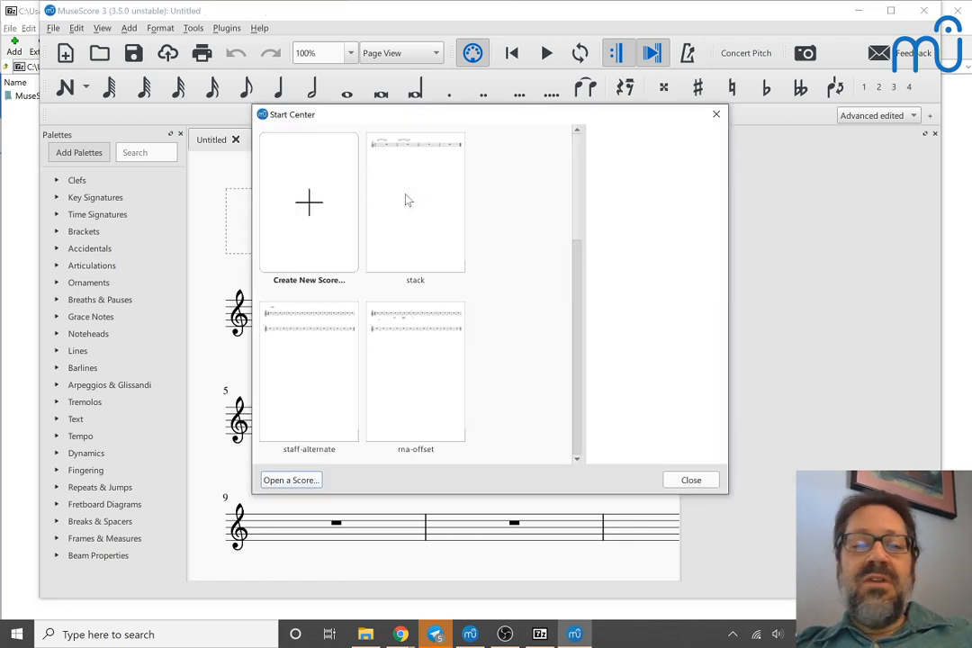
key("Escape")
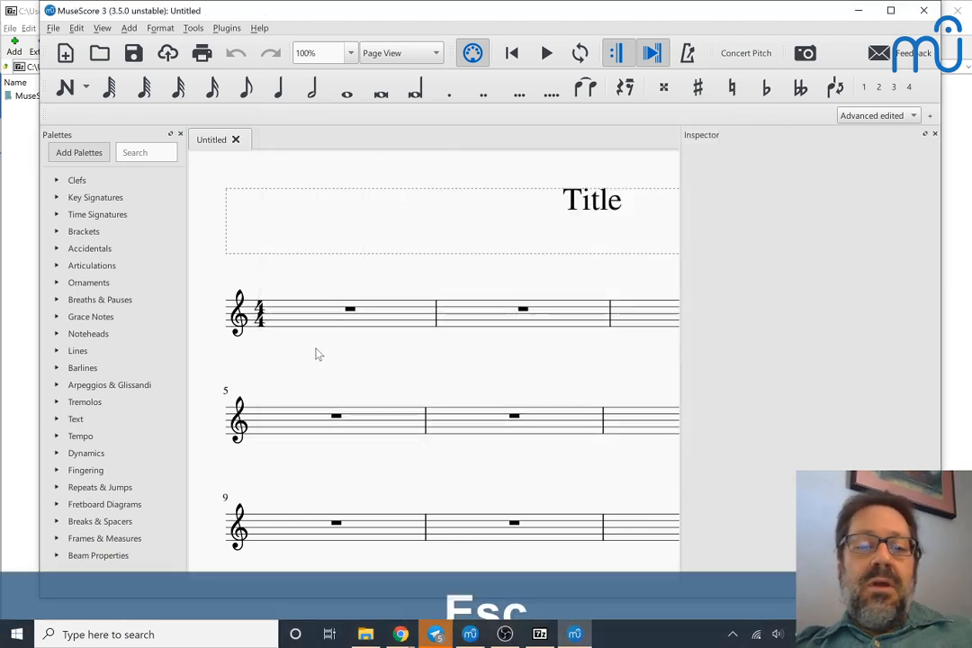
left_click(402, 55)
left_click(397, 69)
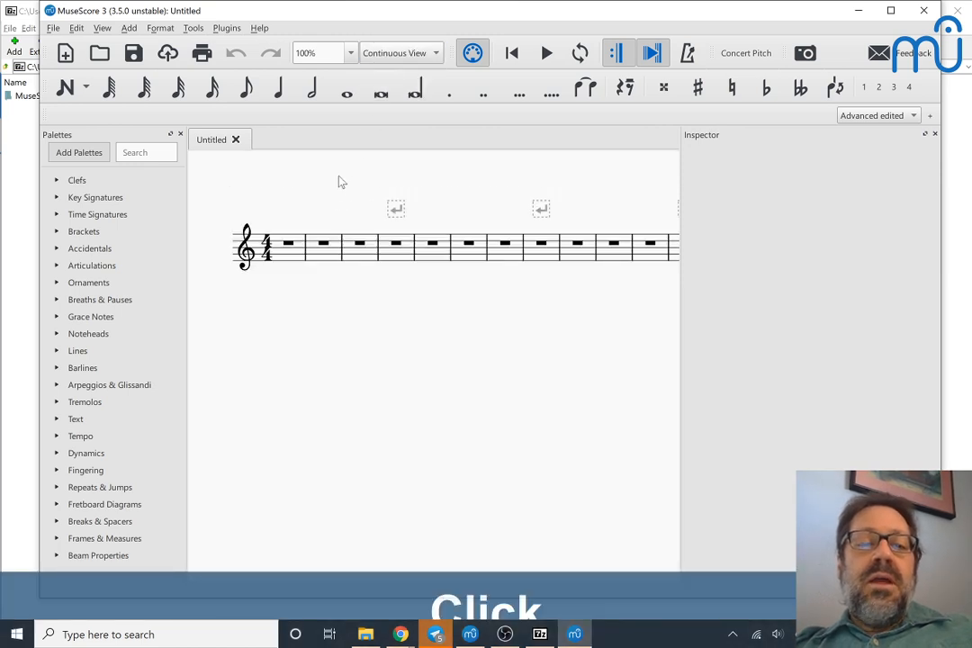
Step: Enter quarter notes C D E F G F E D twice from measure 1, ending on C in measure 5
left_click(285, 252)
key("n")
key("d")
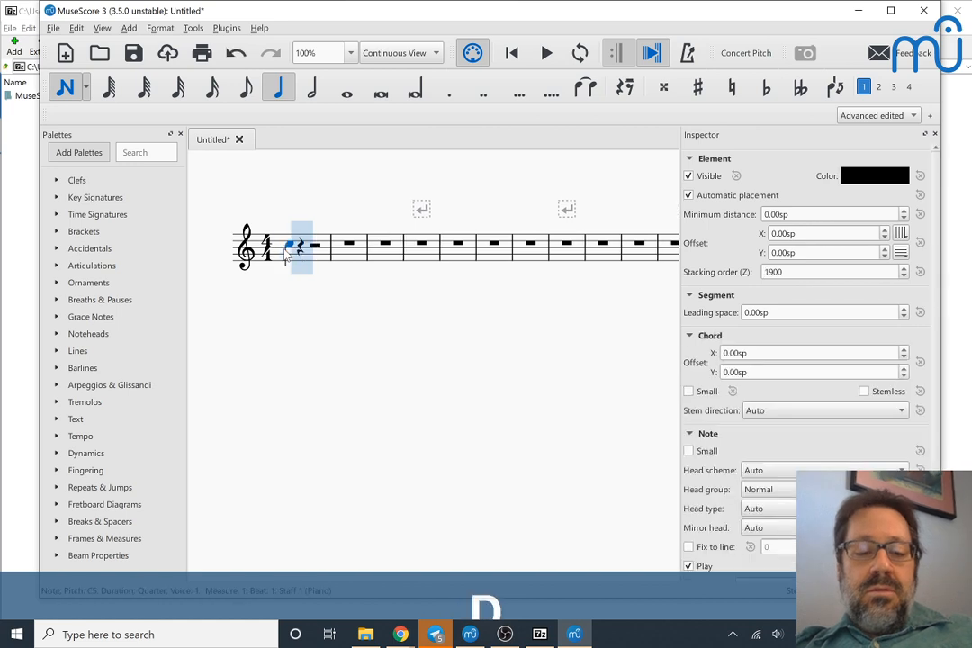
key("e")
key("f")
key("g")
key("f")
key("e")
key("d")
key("c")
key("d")
key("g")
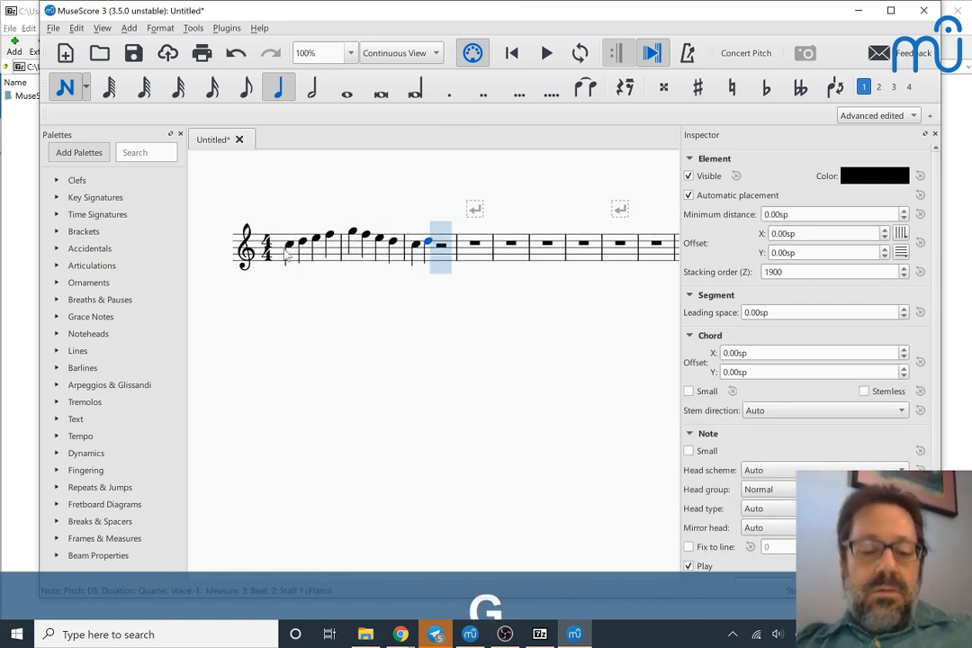
key("e")
key("f")
key("g")
key("f")
key("e")
key("d")
key("c")
key("Escape")
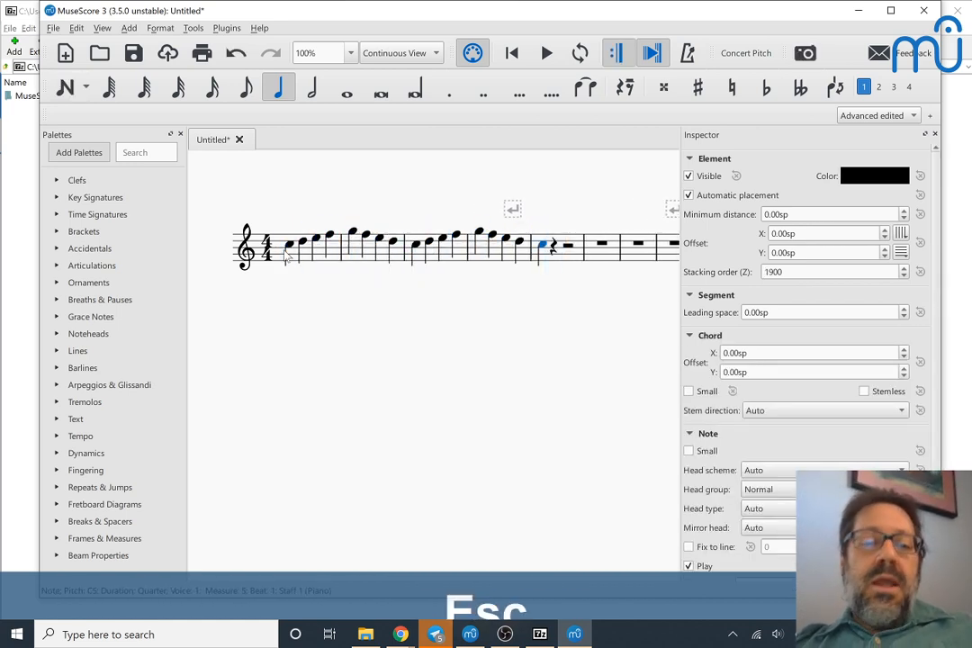
Step: Play the entered melody from its first note and stop playback
left_click(289, 250)
key("space")
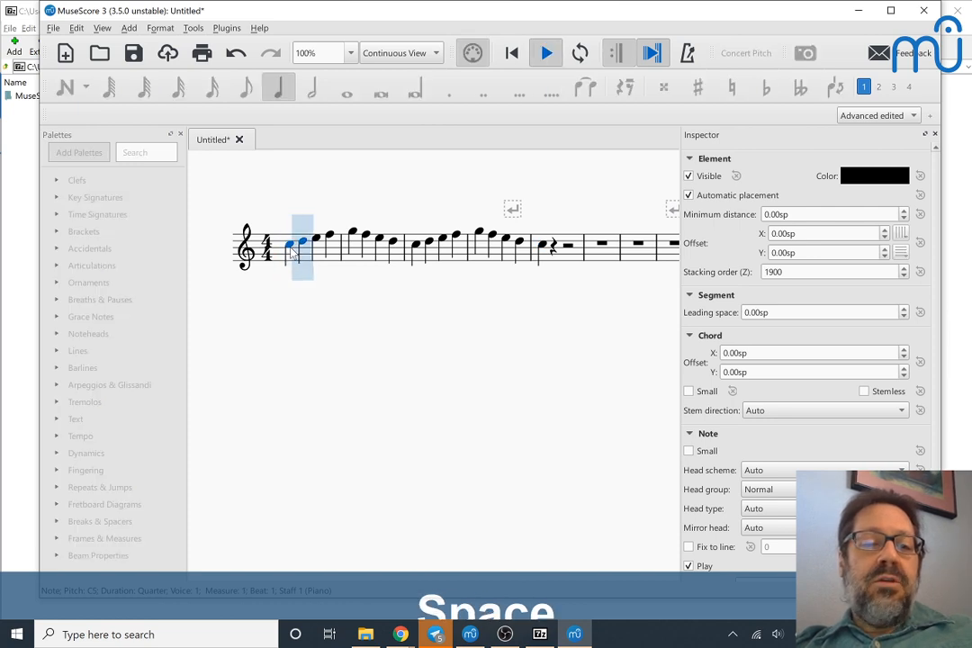
key("space")
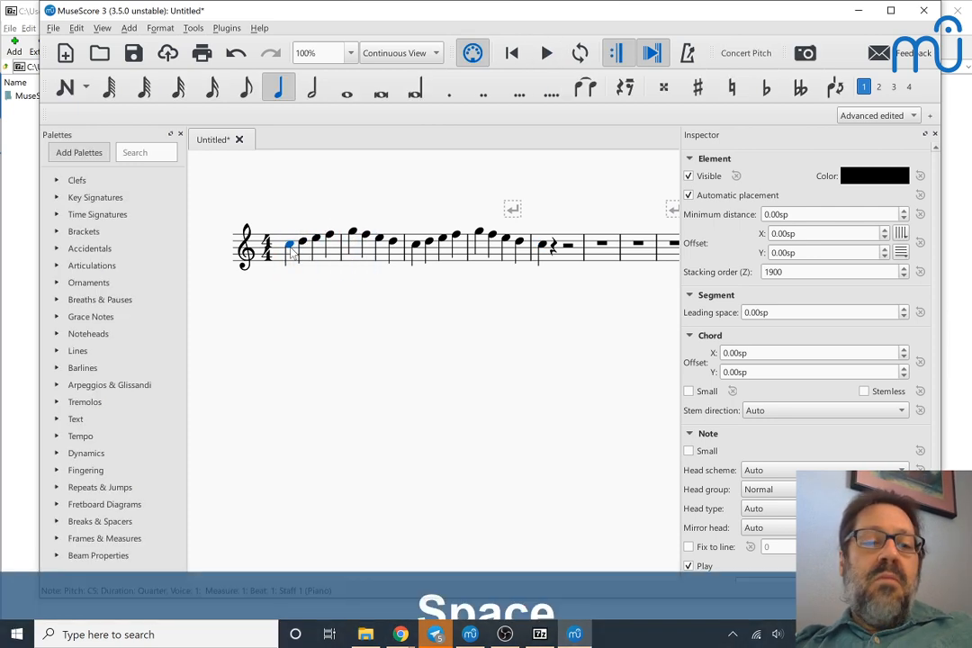
Step: Open the program preferences and examine the General, Canvas and Advanced settings, reading through the whole advanced list
key("alt+e")
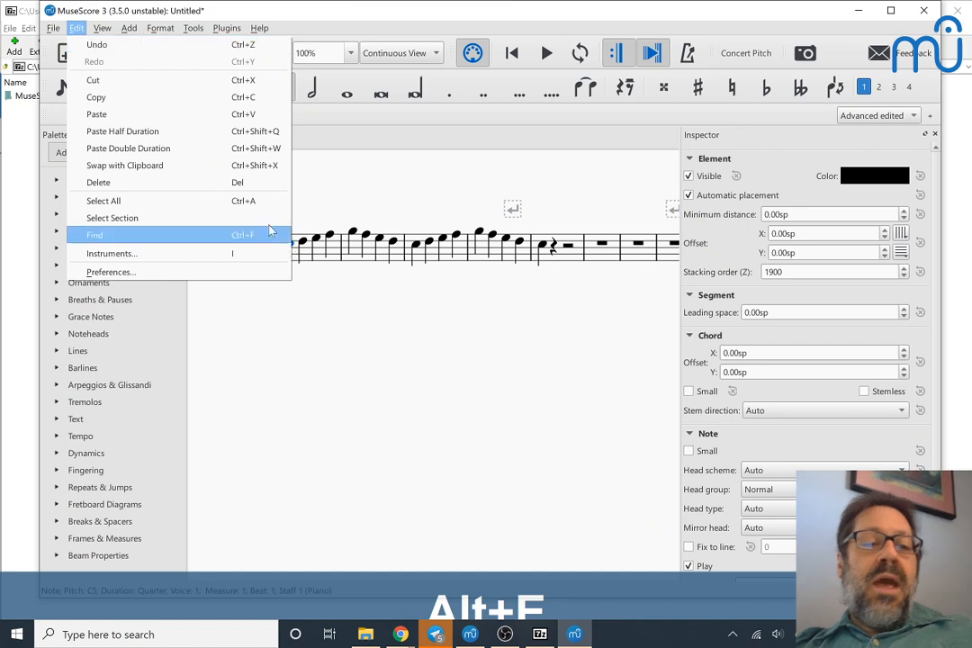
left_click(213, 272)
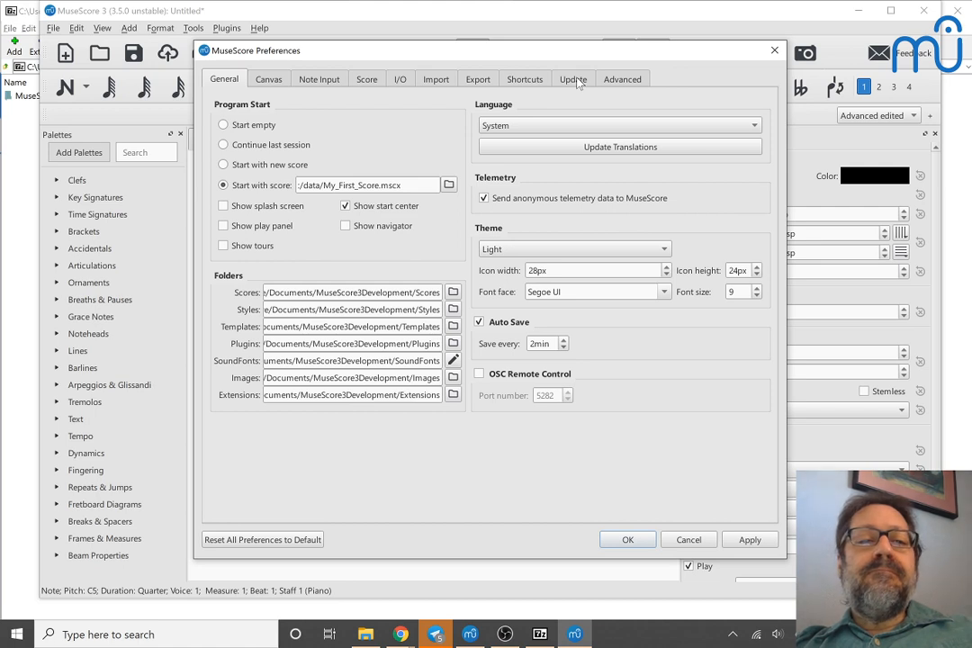
left_click(613, 81)
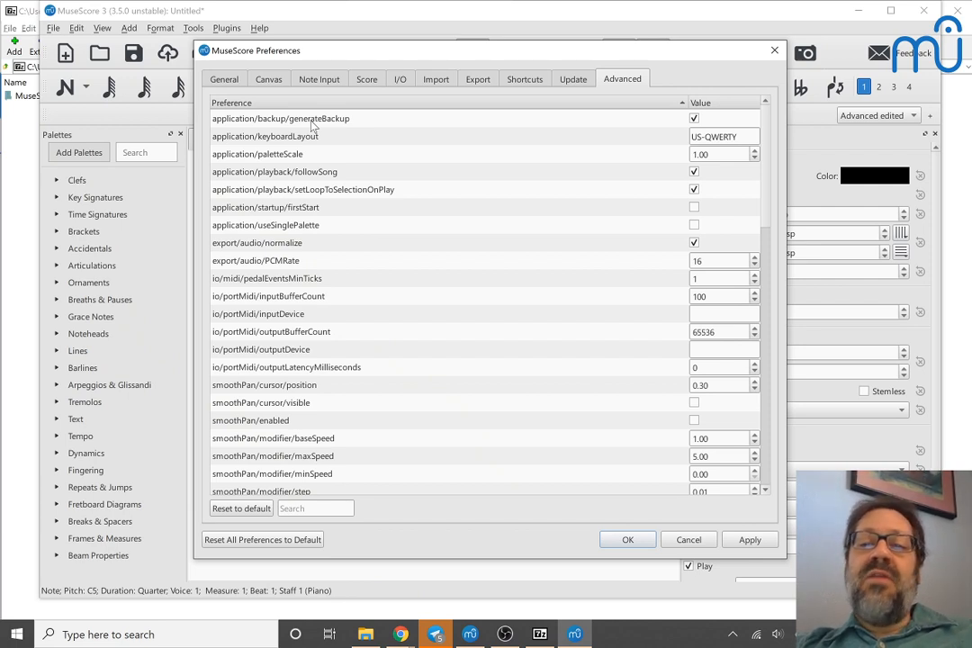
left_click(217, 82)
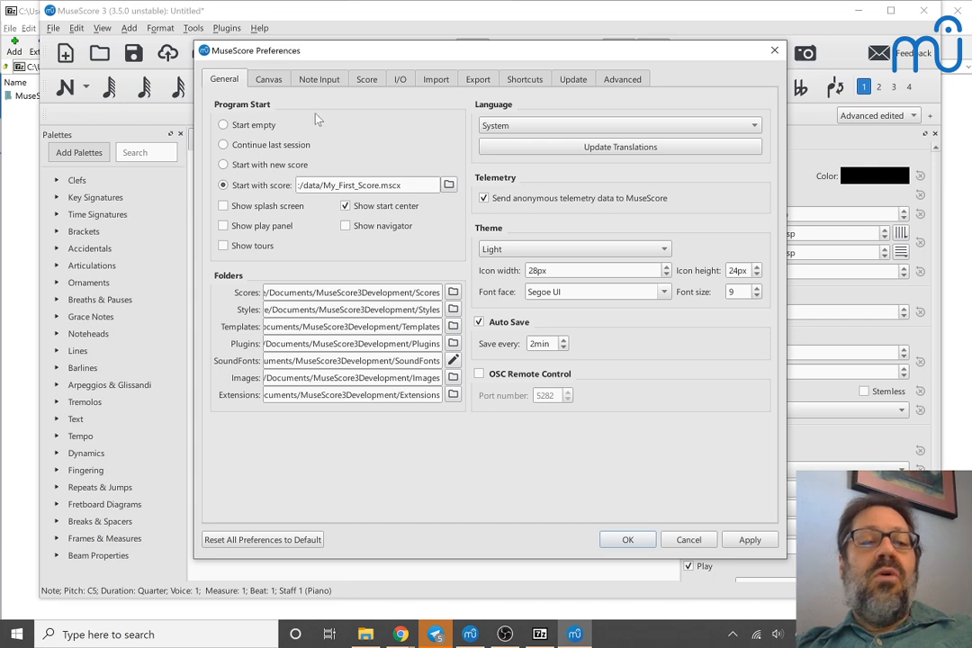
left_click(267, 80)
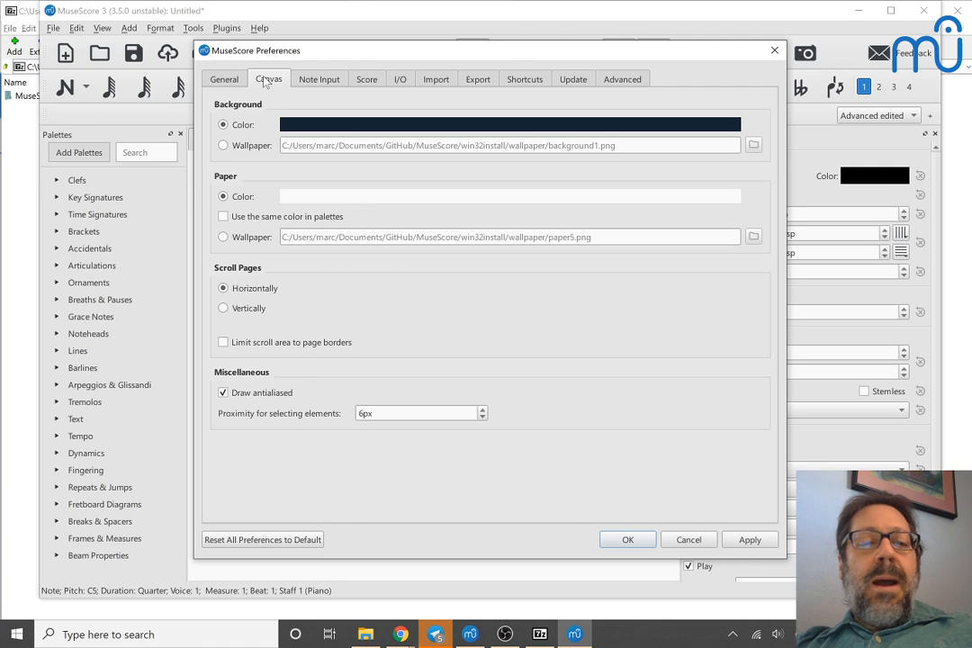
left_click(621, 80)
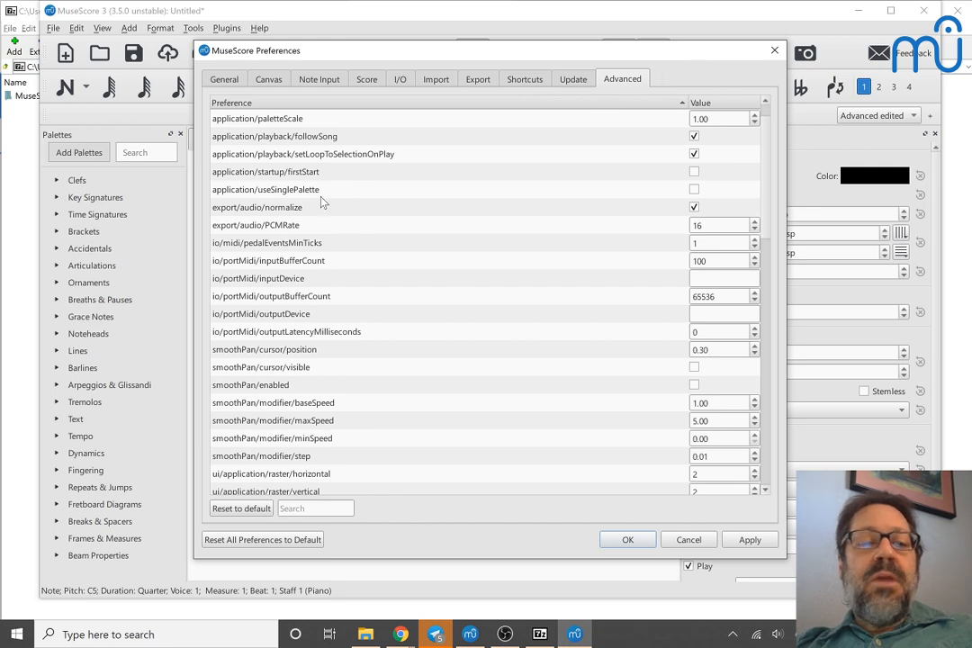
scroll(321, 202, "down", 3)
scroll(322, 201, "down", 3)
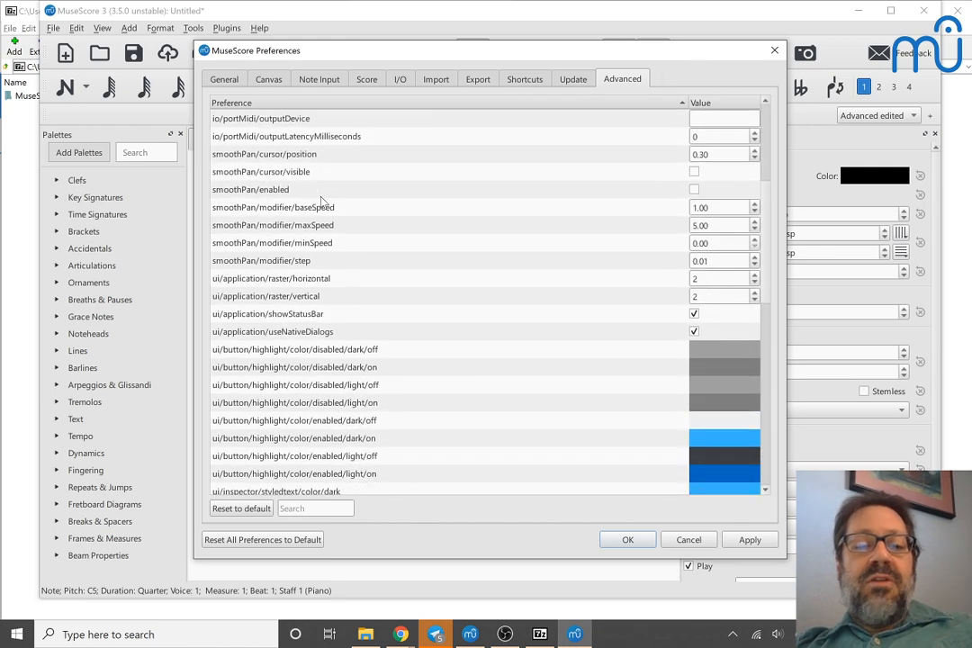
scroll(322, 202, "down", 9)
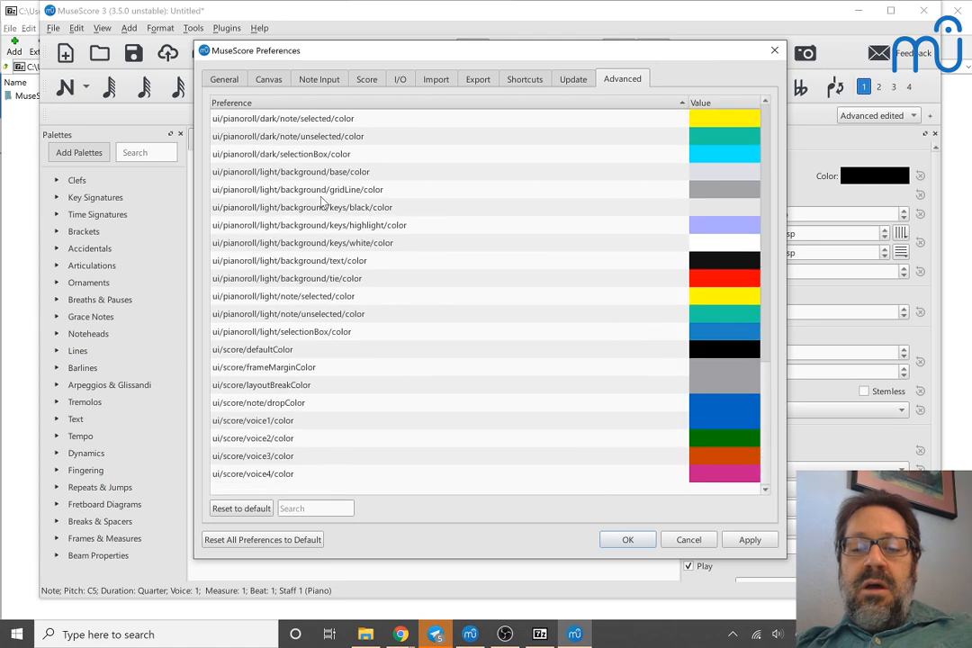
scroll(321, 202, "up", 8)
scroll(321, 201, "up", 4)
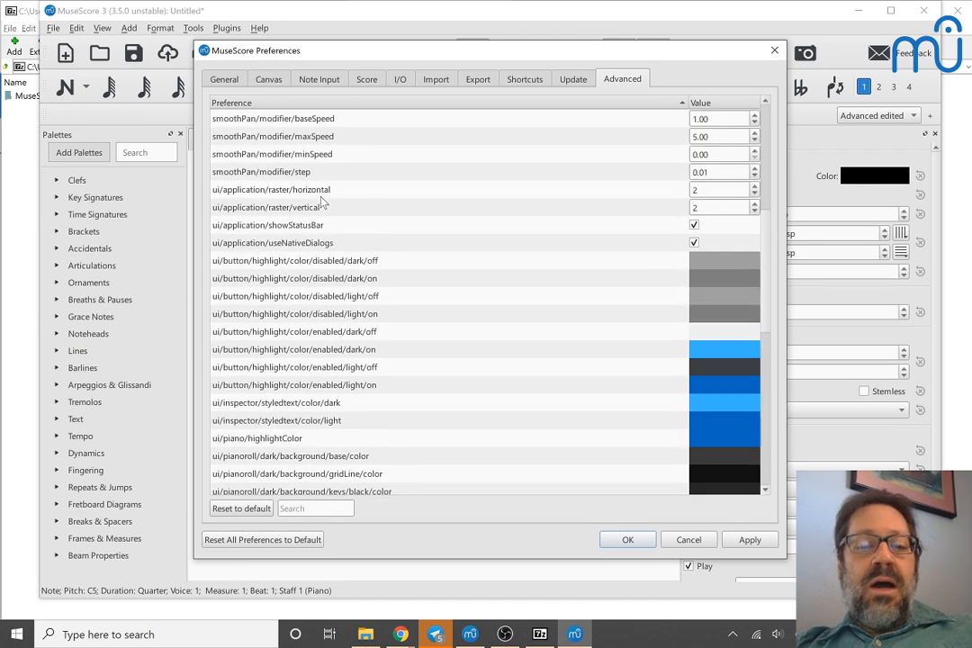
scroll(321, 202, "up", 2)
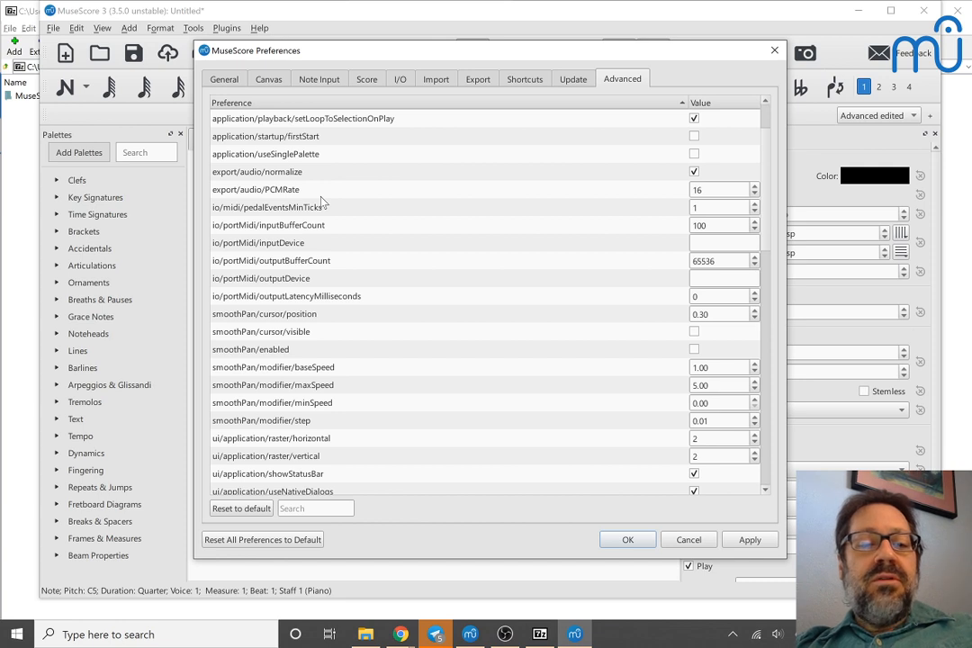
Step: Enable the smoothPan/enabled option in the advanced preferences and accept the change
left_click(223, 315)
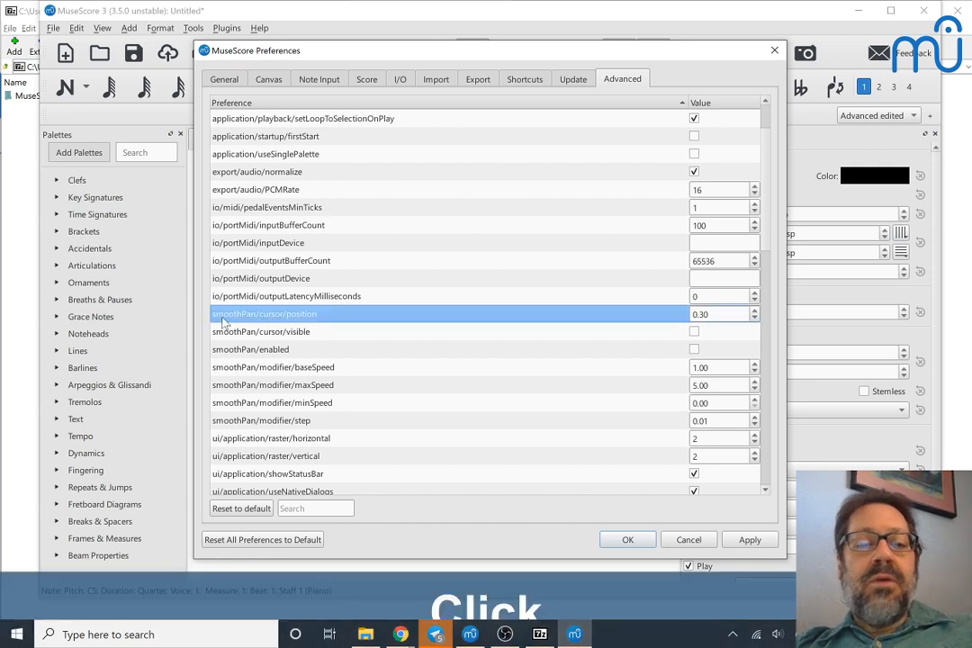
scroll(223, 321, "left", 1)
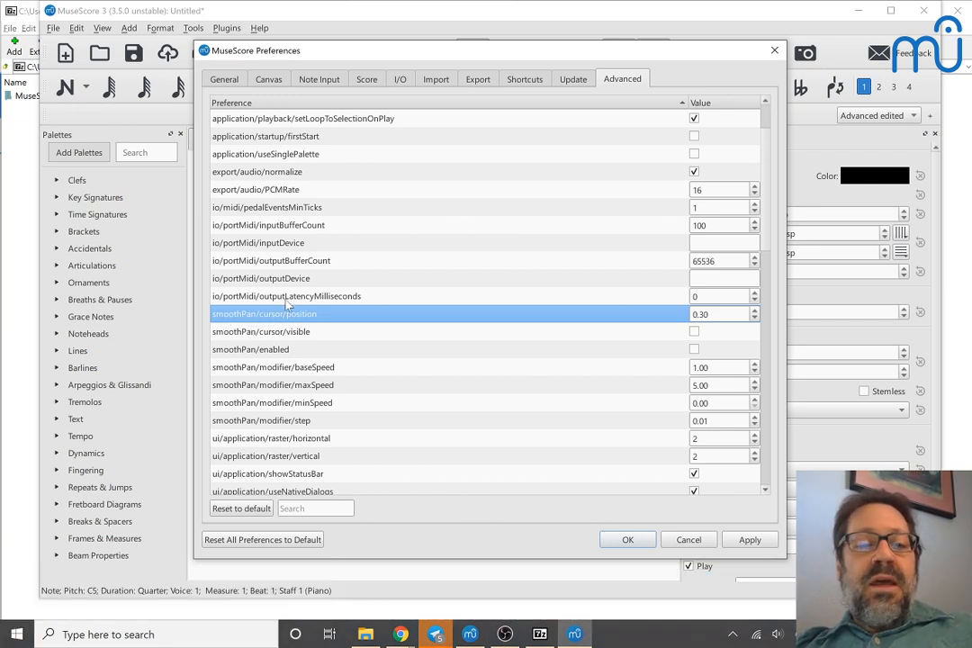
left_click(275, 333)
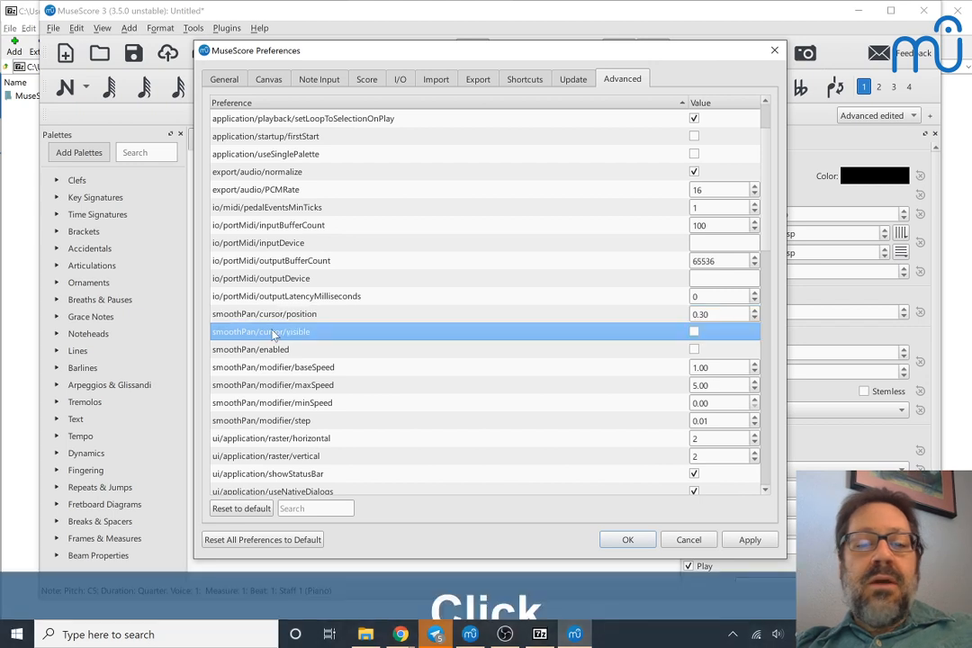
left_click(695, 350)
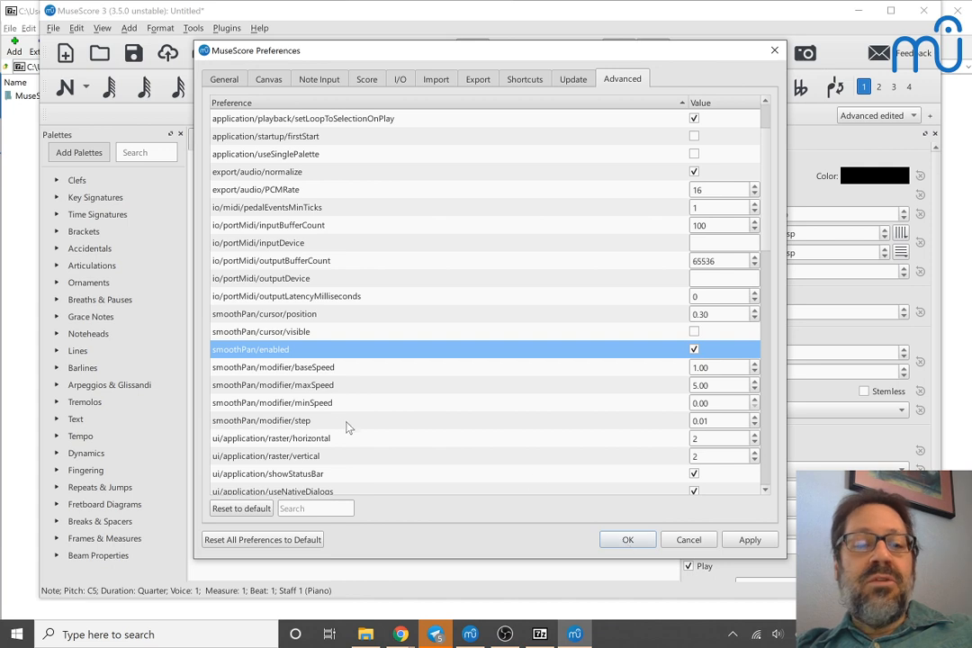
left_click(623, 543)
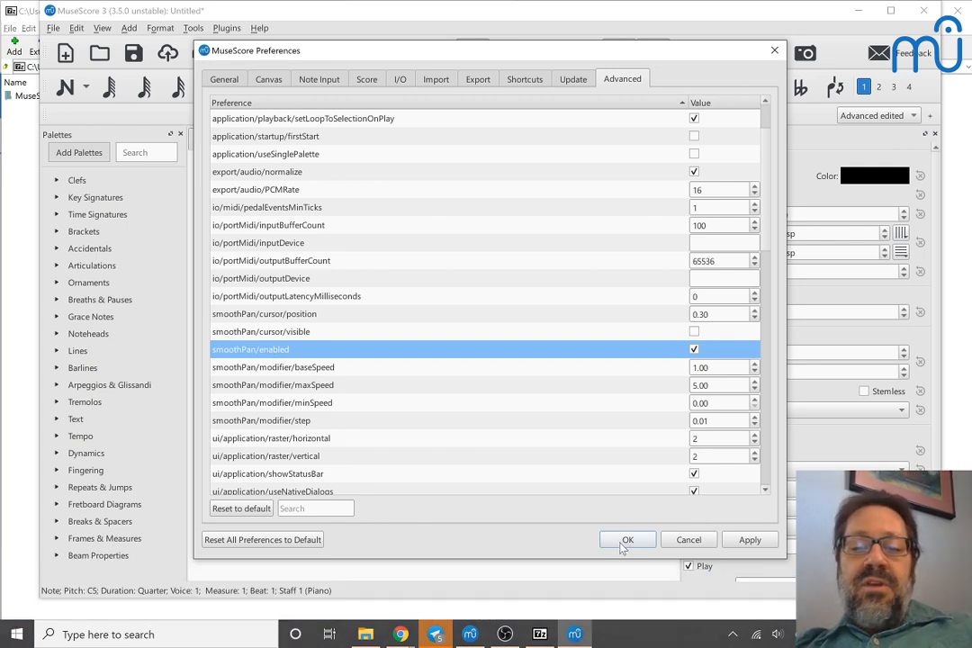
left_click(627, 539)
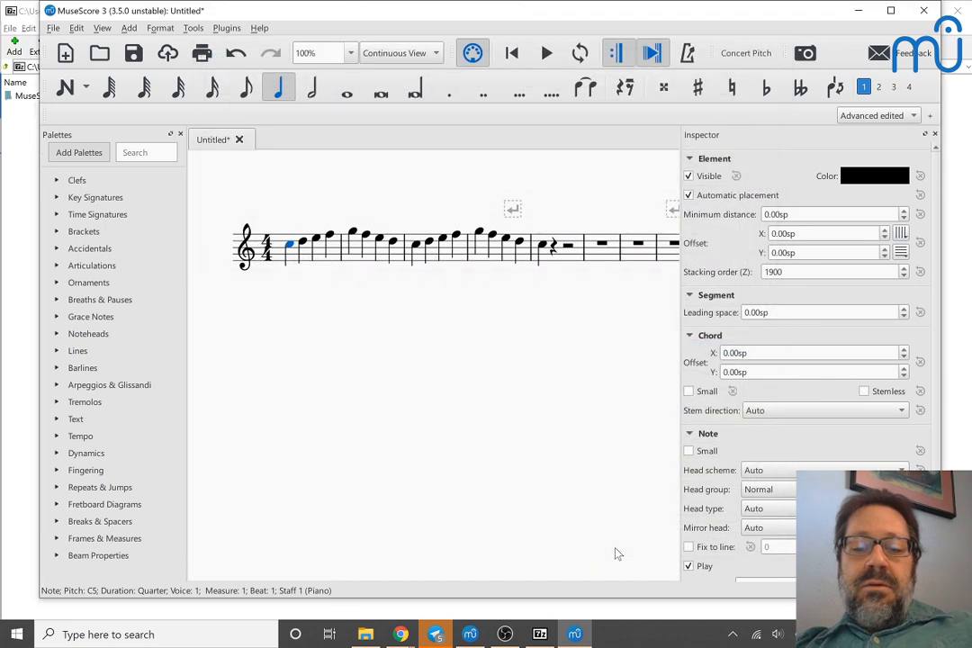
Step: Play the melody from its first note with smooth panning enabled and stop playback
left_click(288, 248)
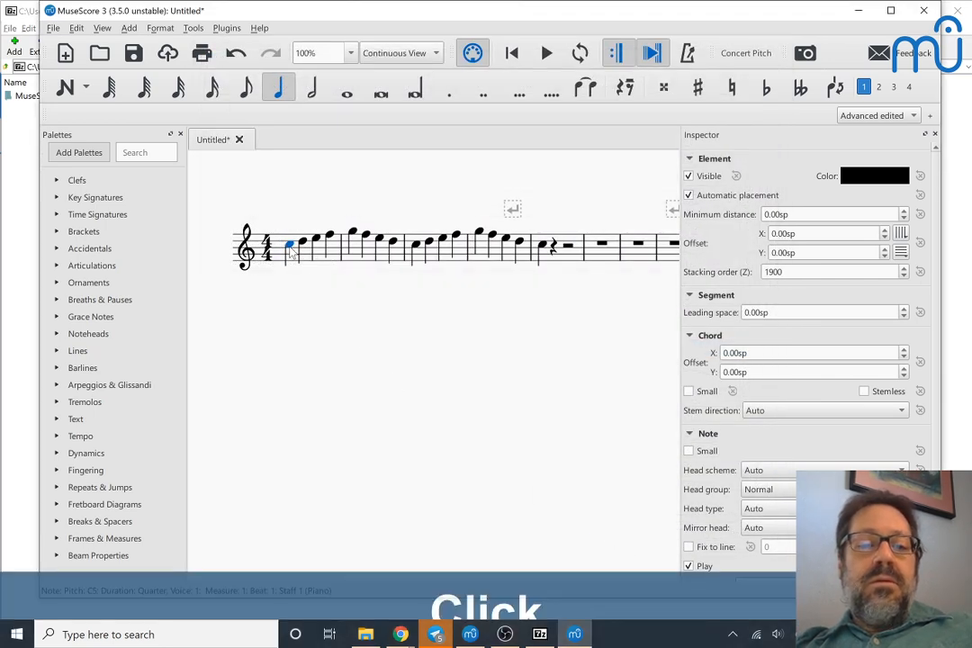
key("space")
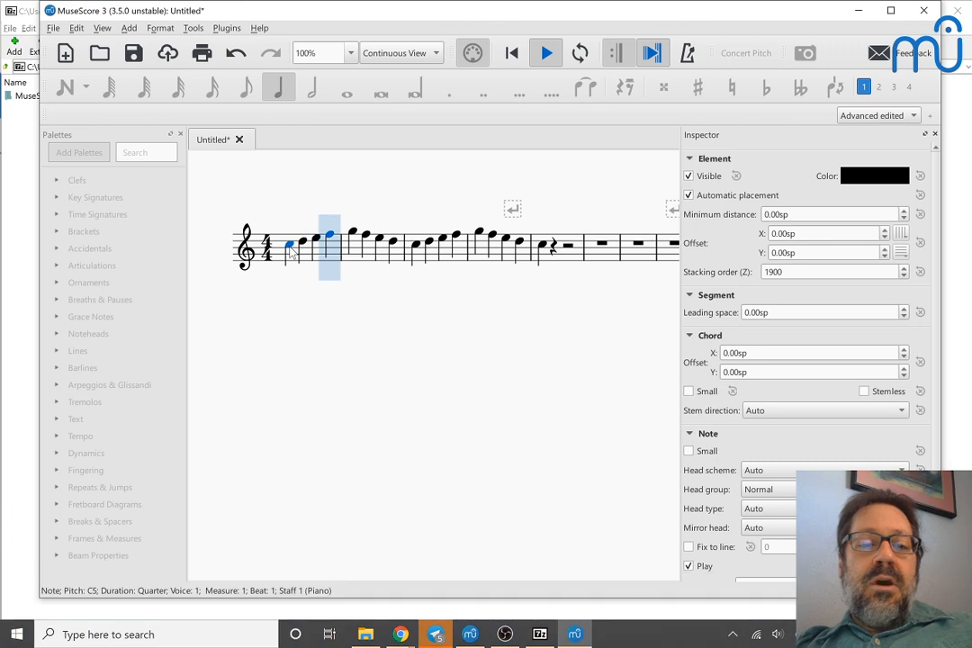
key("space")
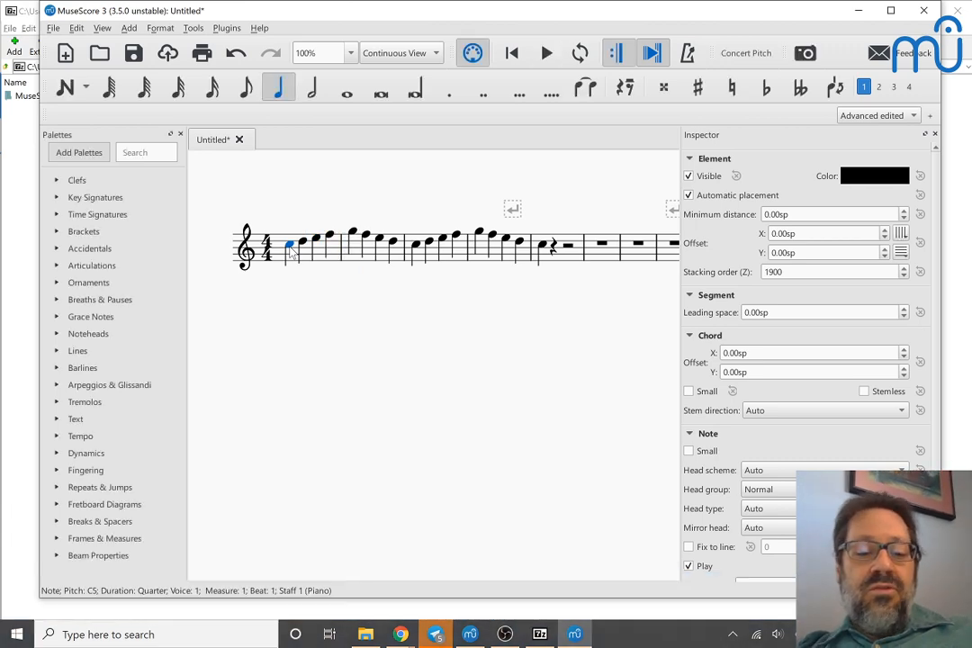
Step: Reopen the preferences, enable the advanced option smoothPan/cursor/visible and accept the change
key("alt+e")
key("Up")
key("Return")
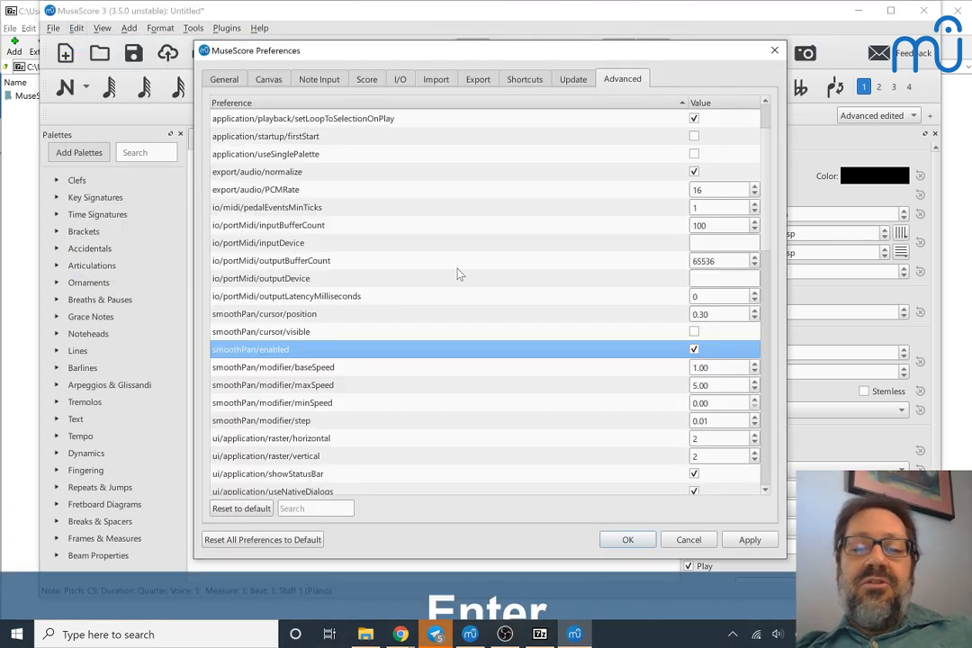
left_click(694, 332)
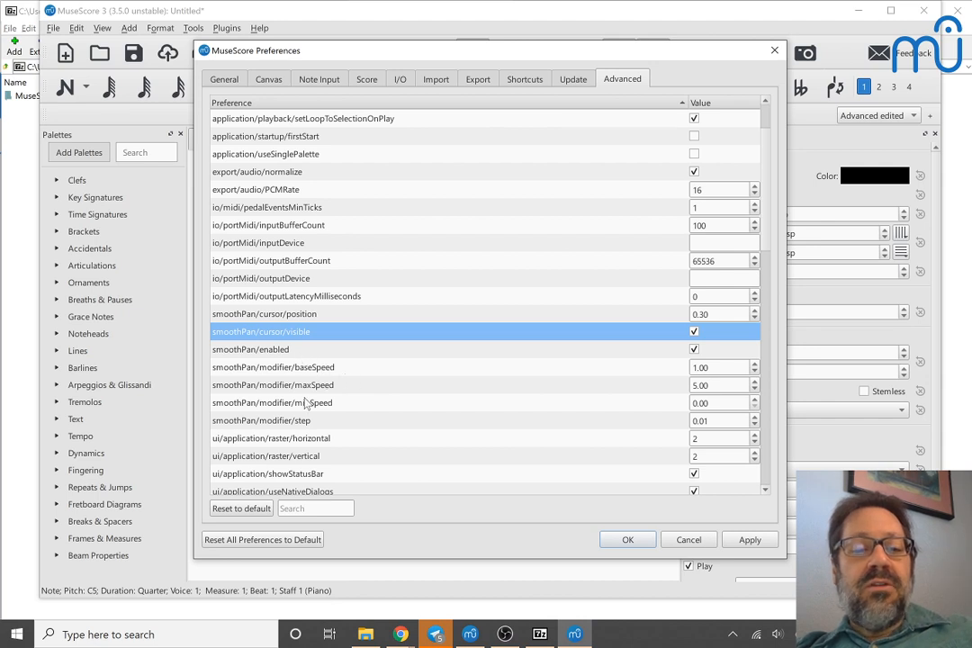
scroll(307, 404, "down", 1)
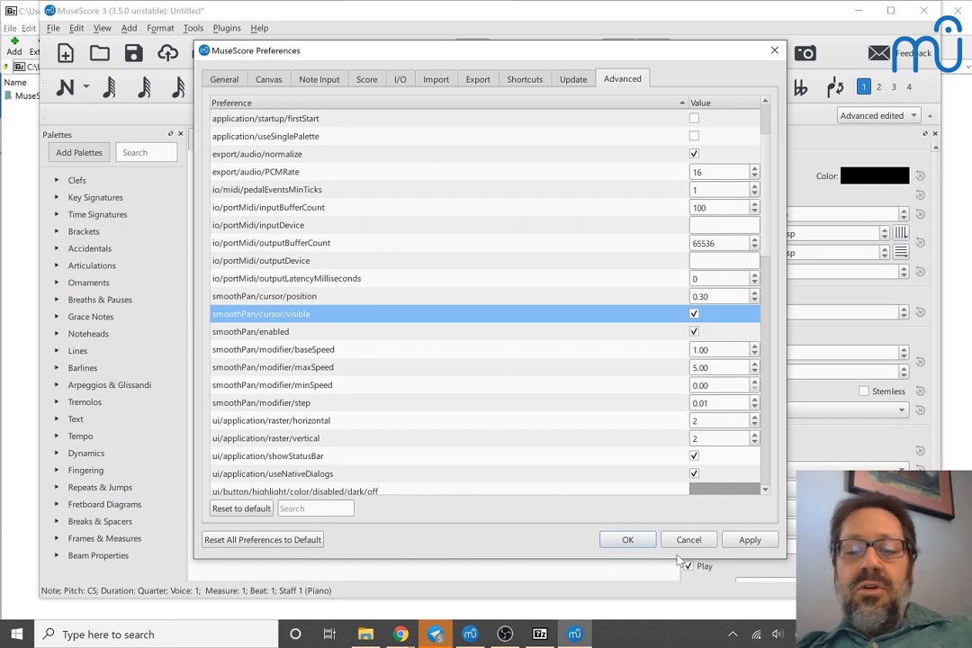
left_click(617, 540)
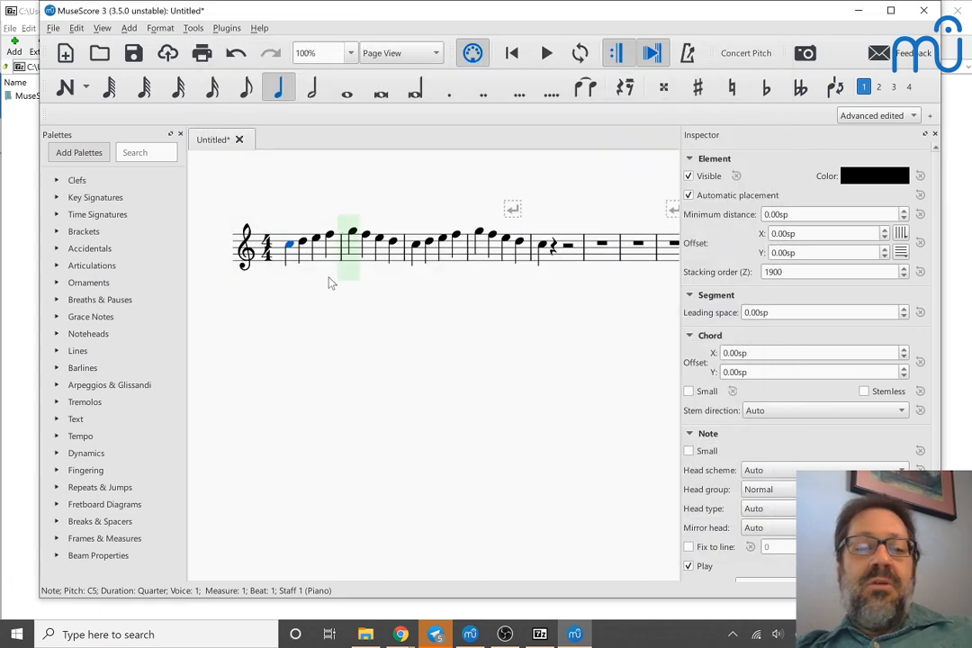
Step: Play the score from its first note to watch the panning cursor, stop playback and try to return to the score's beginning
left_click(289, 247)
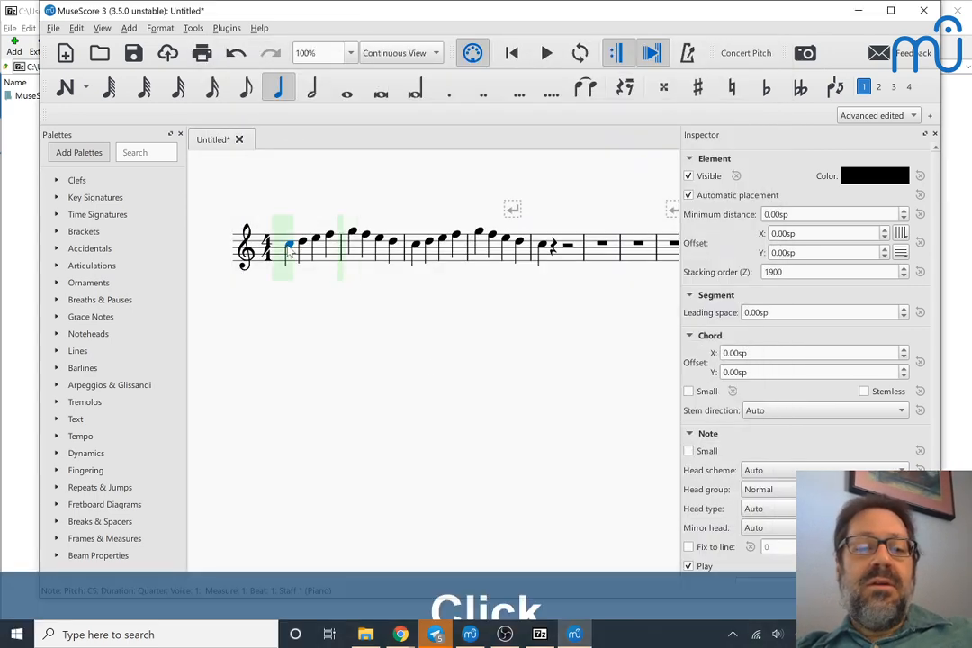
key("space")
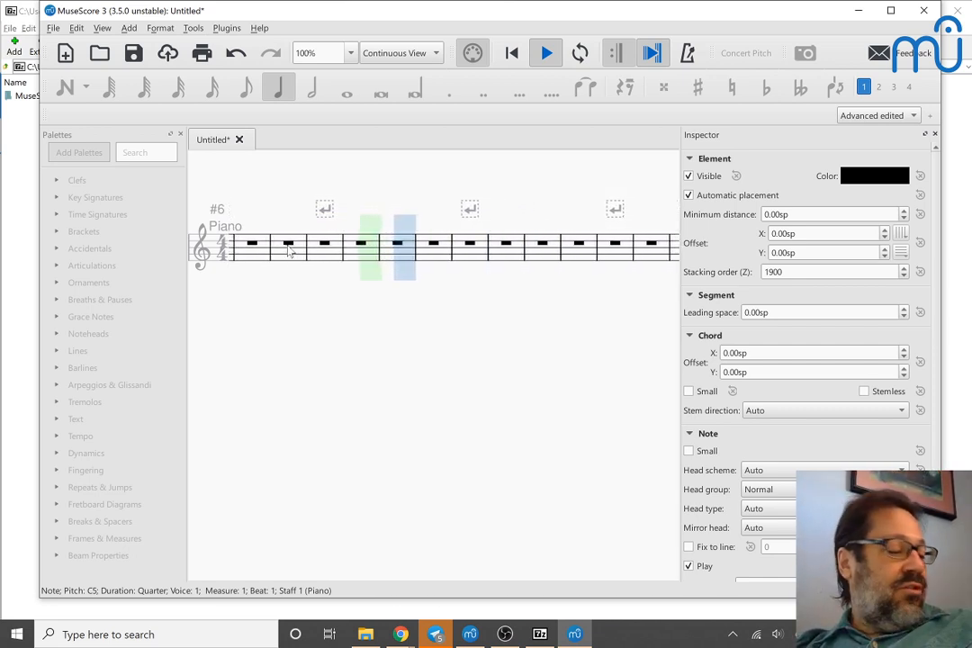
key("space")
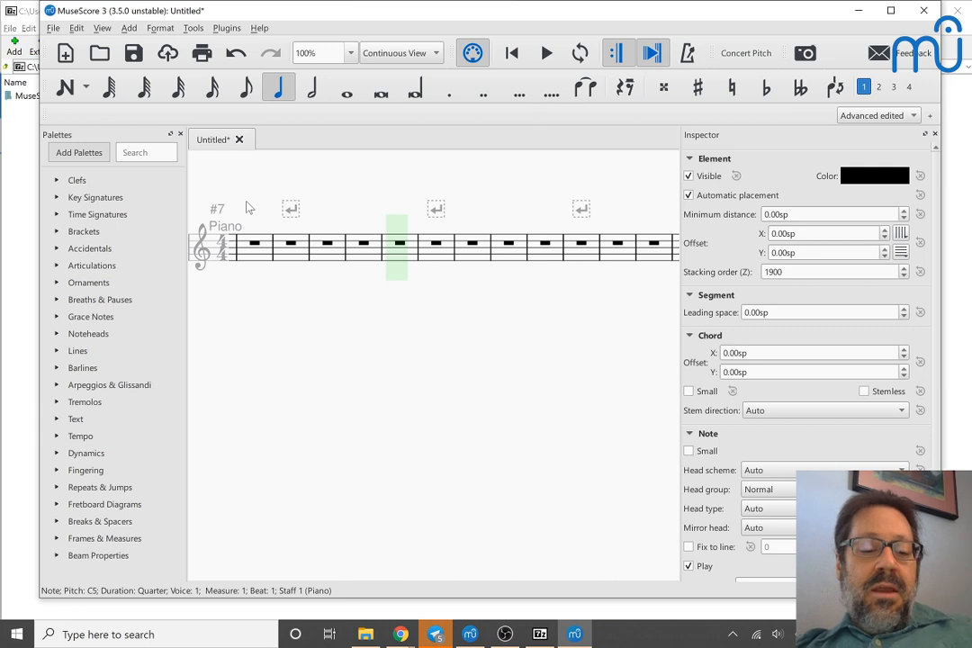
key("Home")
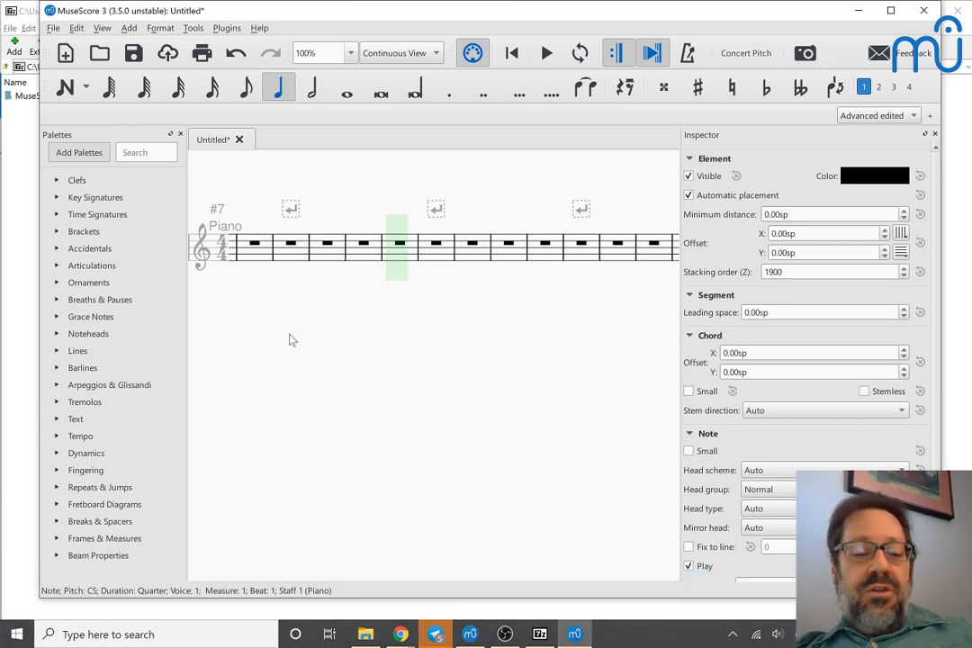
key("Home")
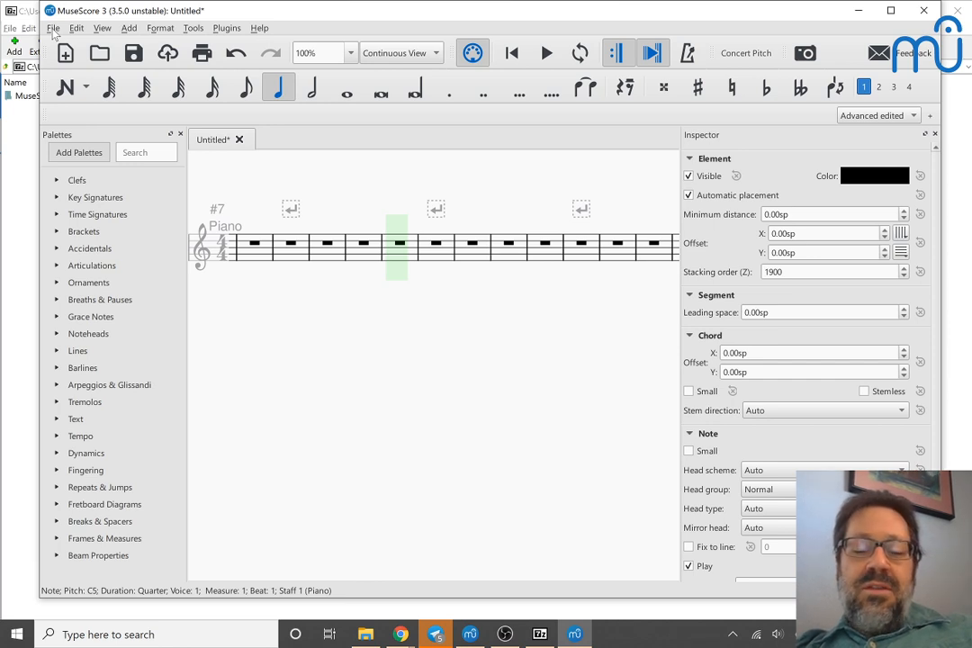
Step: Open Pathetique_2_Lead_Sheet.mscz from the Mastering MuseScore scores folder and hide the Inspector to give the score more room
key("ctrl+o")
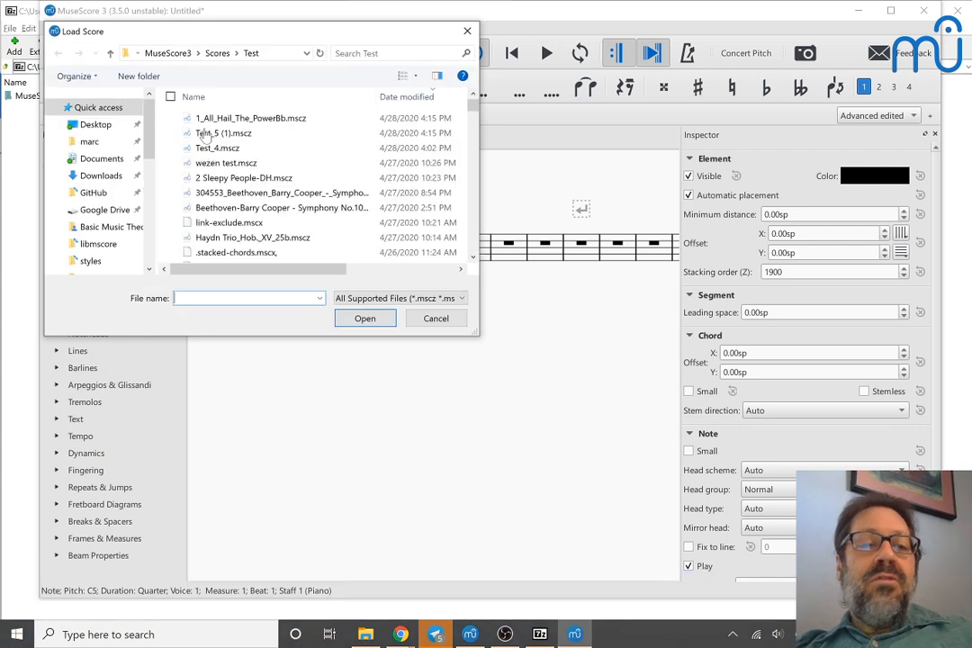
left_click(218, 54)
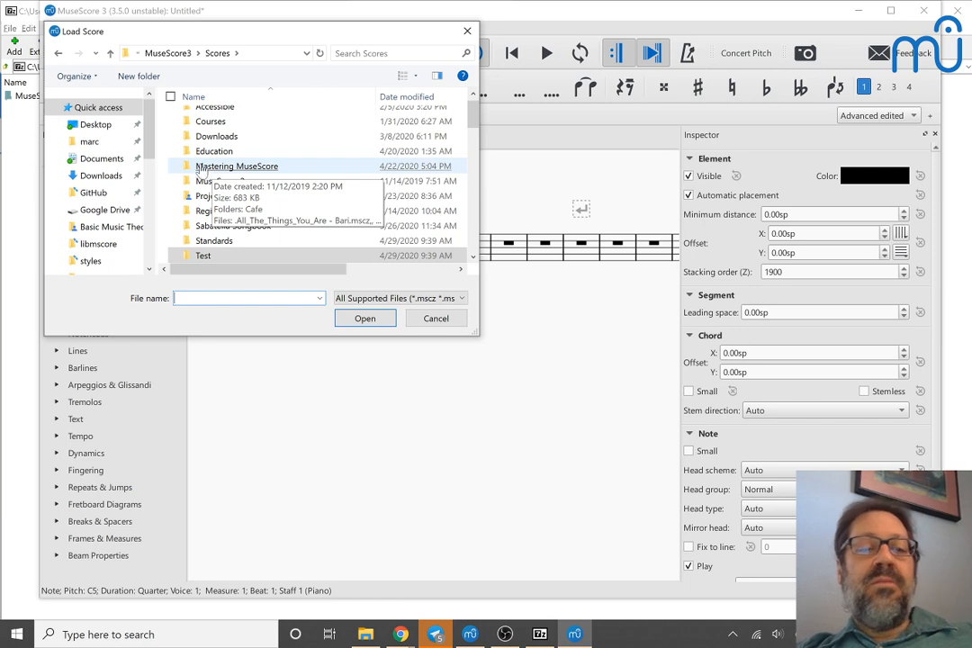
double_click(208, 170)
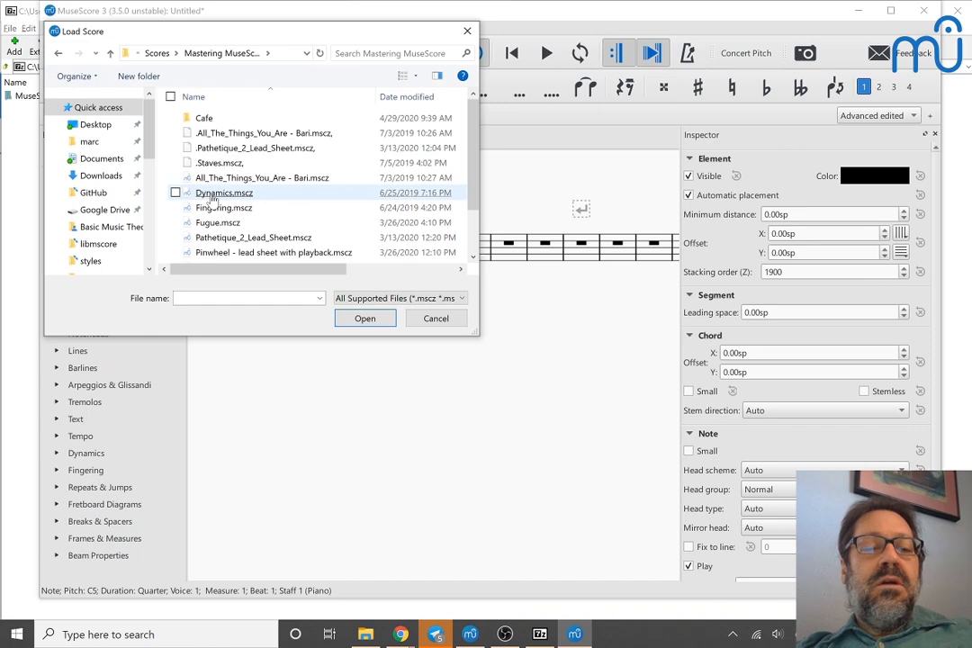
left_click(243, 238)
double_click(243, 238)
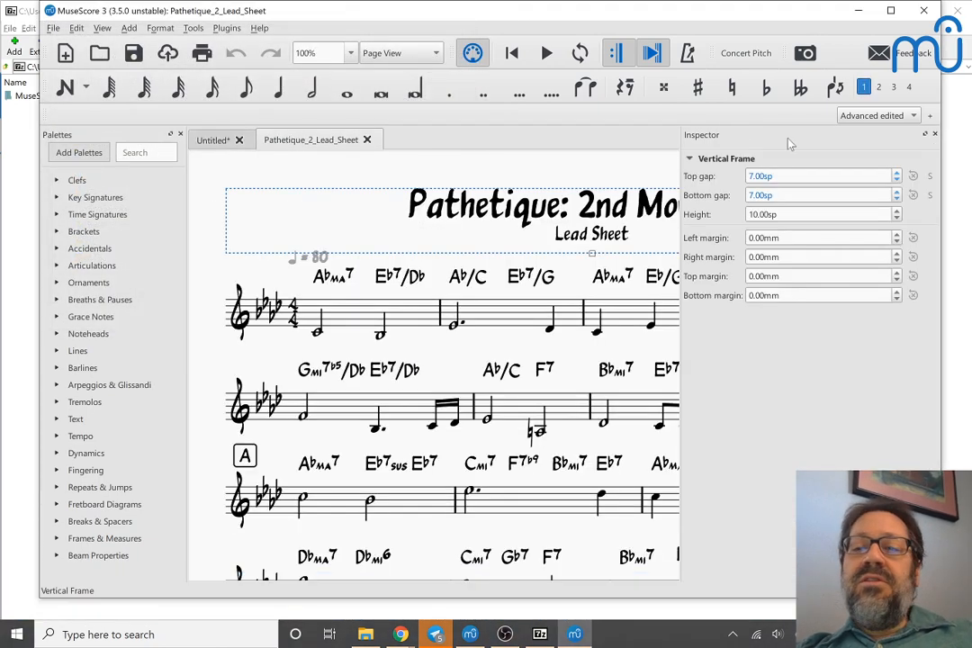
left_click(936, 134)
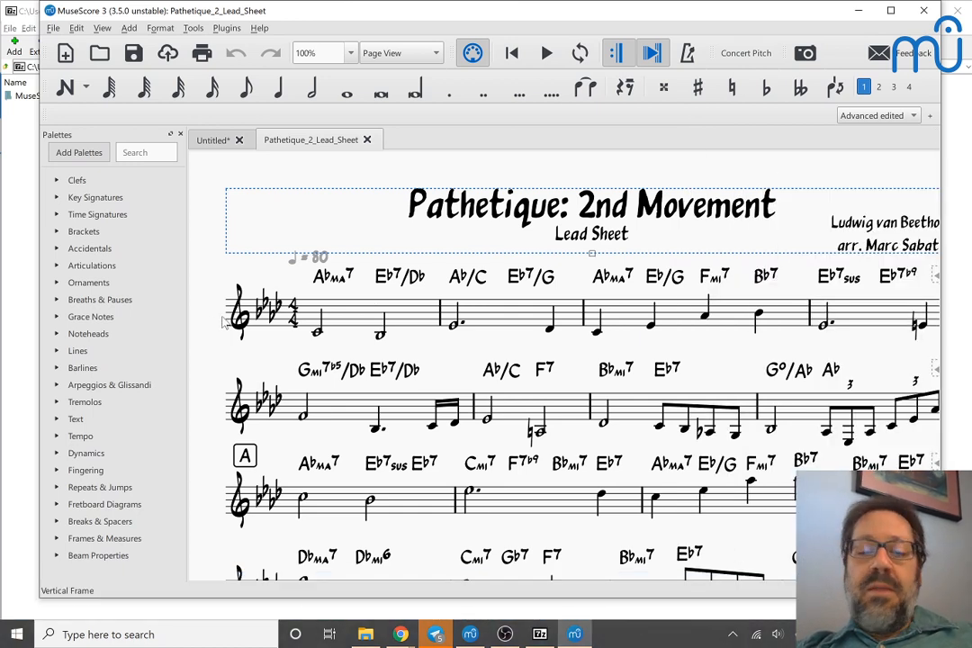
scroll(224, 325, "down", 2)
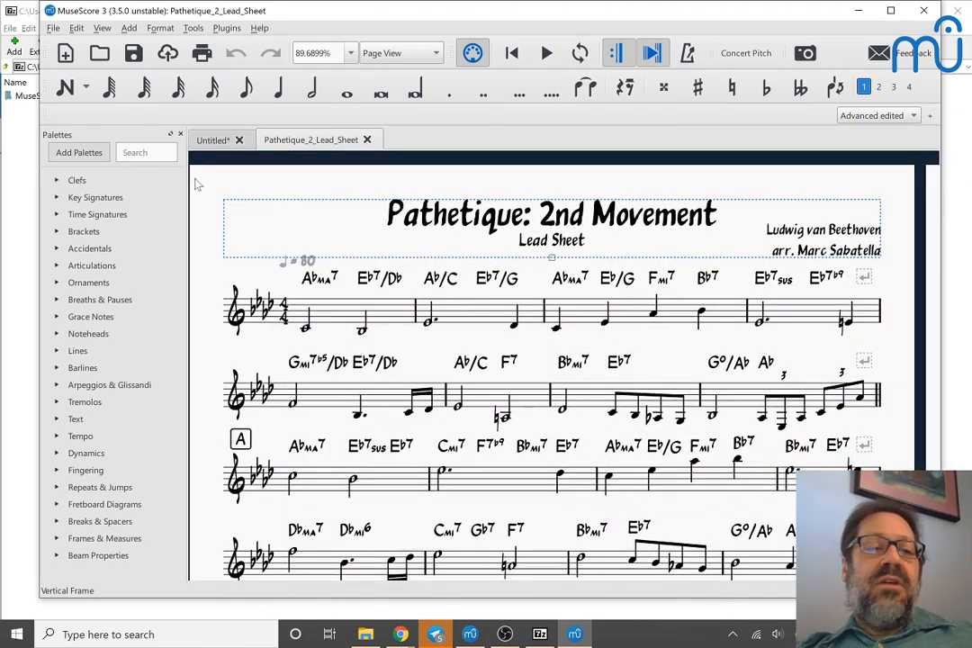
Step: Examine the Play Chord Symbols options in the Note Input preferences and leave without changing anything
left_click(72, 29)
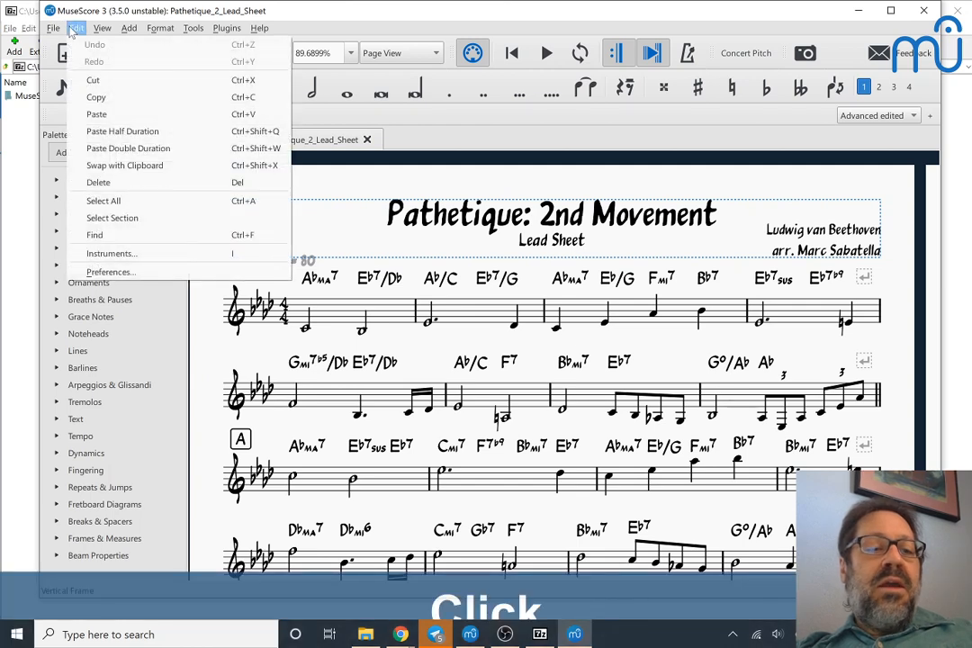
left_click(98, 271)
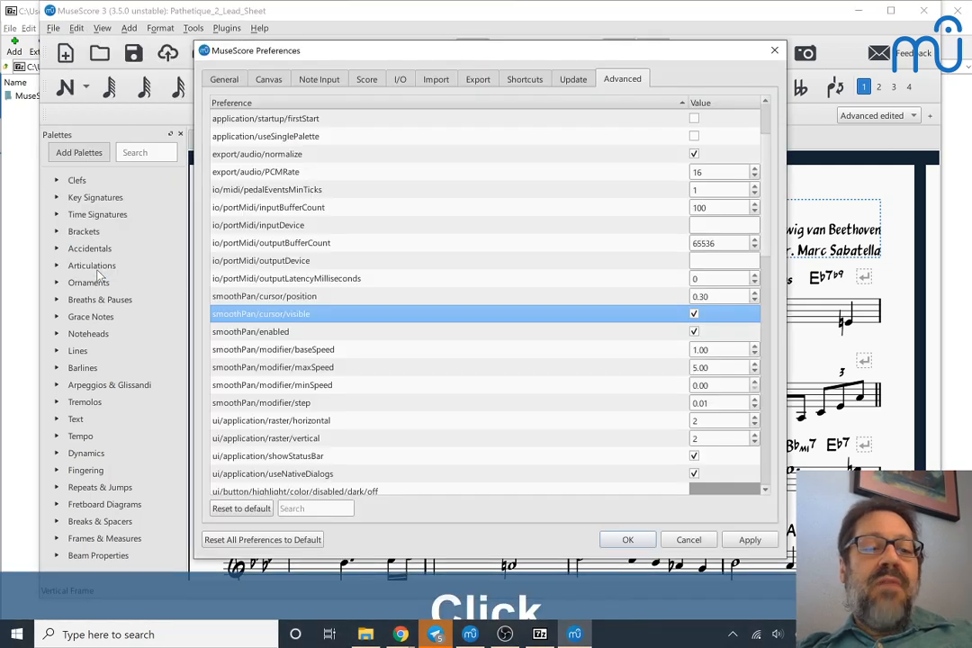
left_click(311, 81)
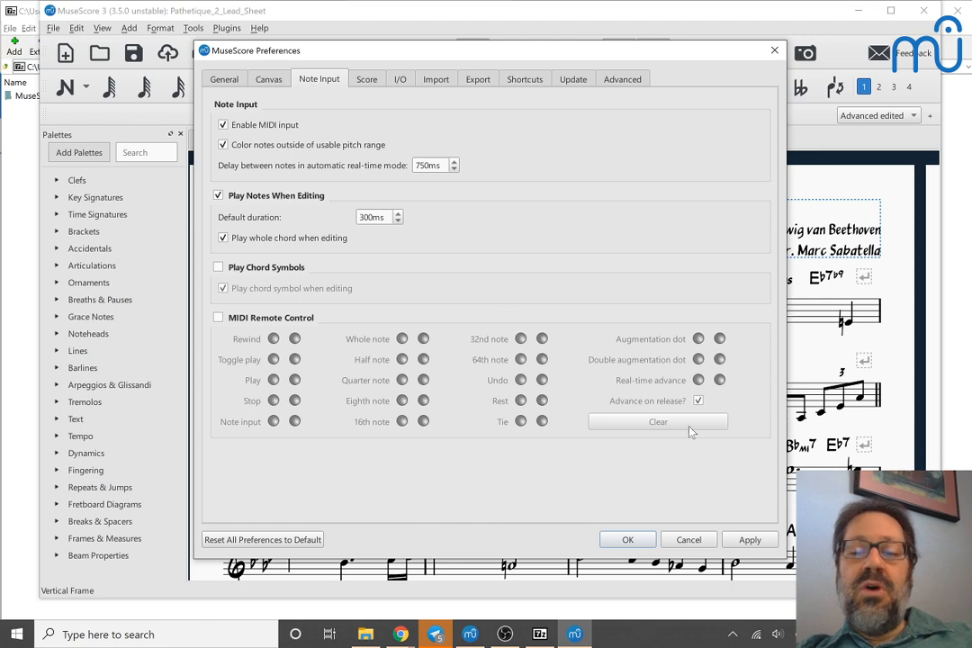
left_click(688, 538)
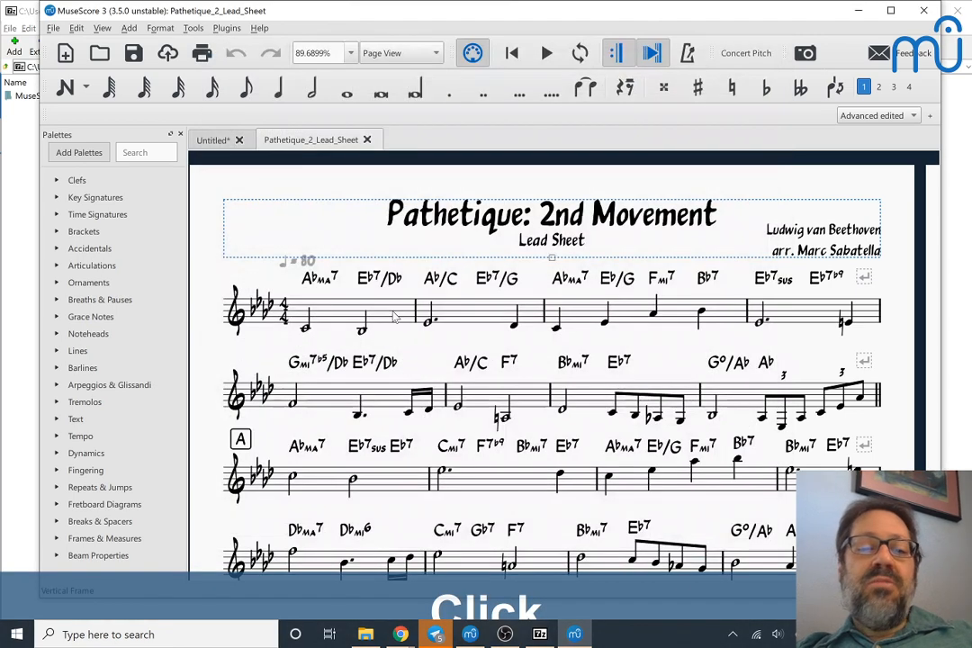
Step: Play the lead sheet from its first measure with chord symbol playback off and stop playback
left_click(346, 312)
key("space")
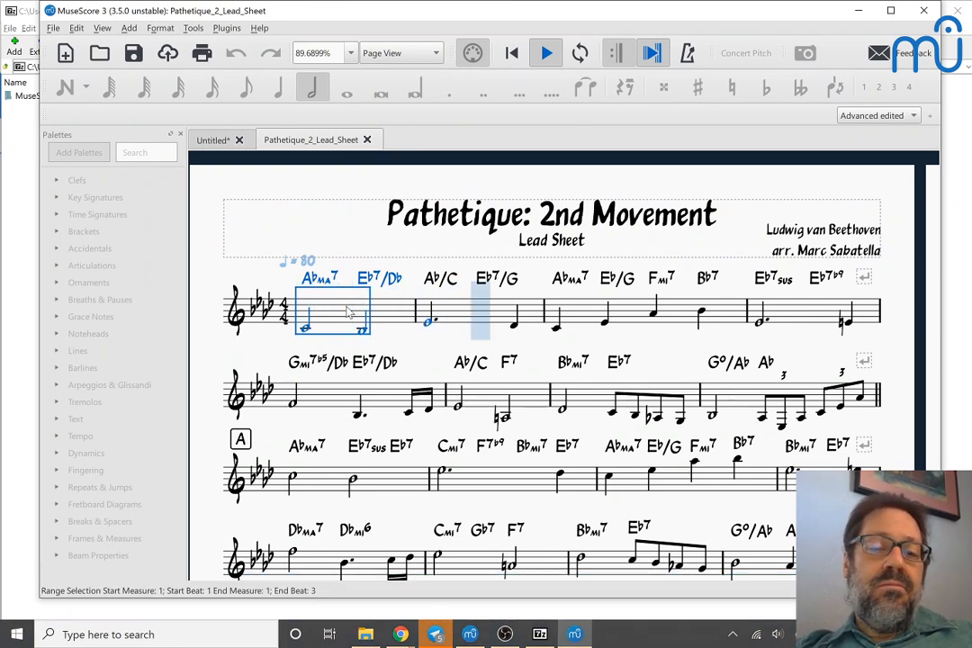
key("space")
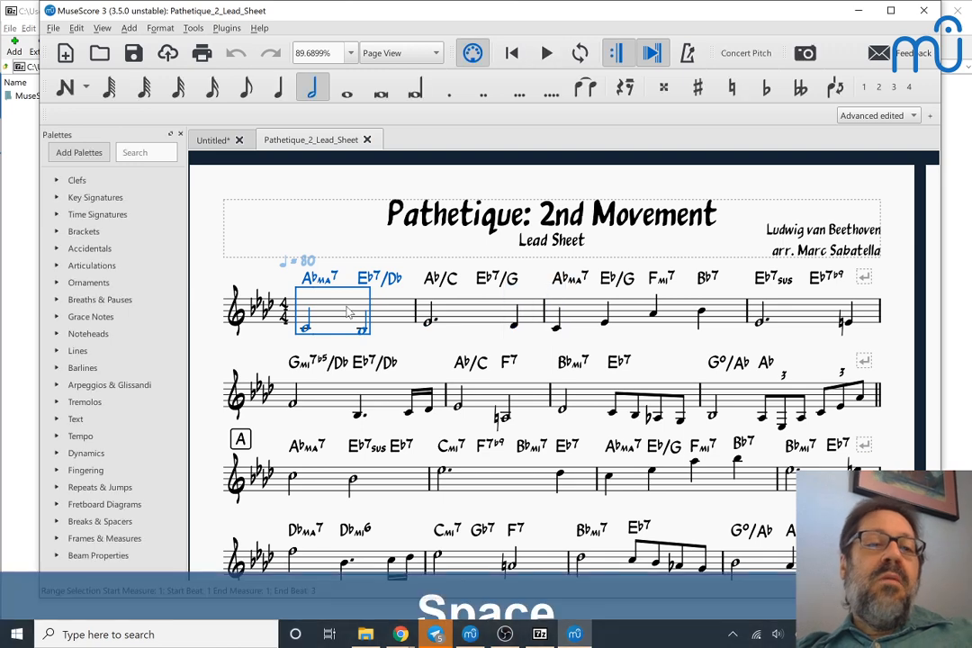
Step: Enable Play Chord Symbols in the Note Input preferences and play the opening measure to hear the chords
left_click(72, 28)
left_click(109, 273)
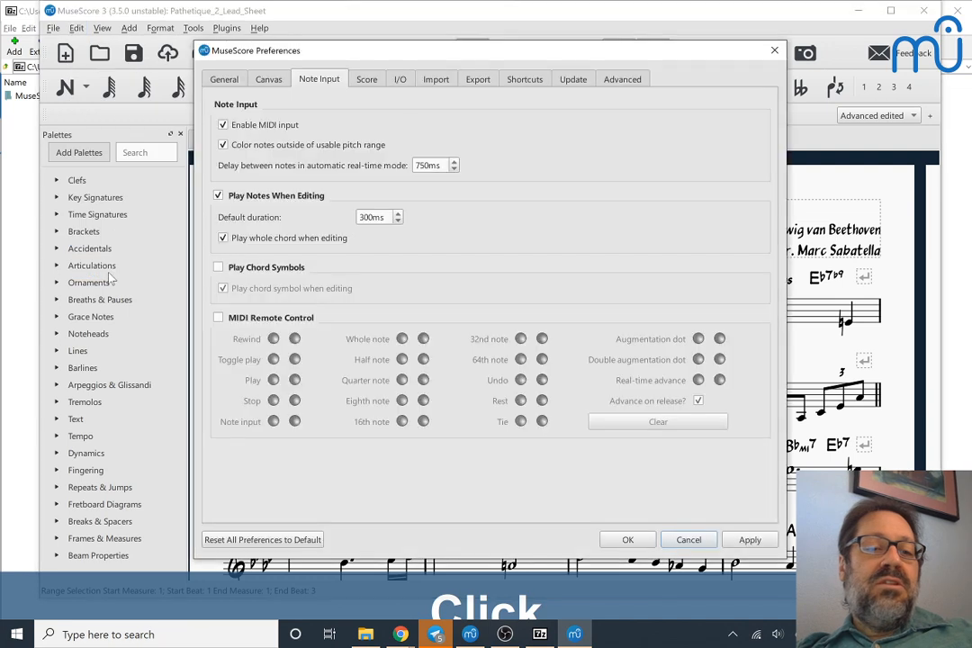
left_click(218, 268)
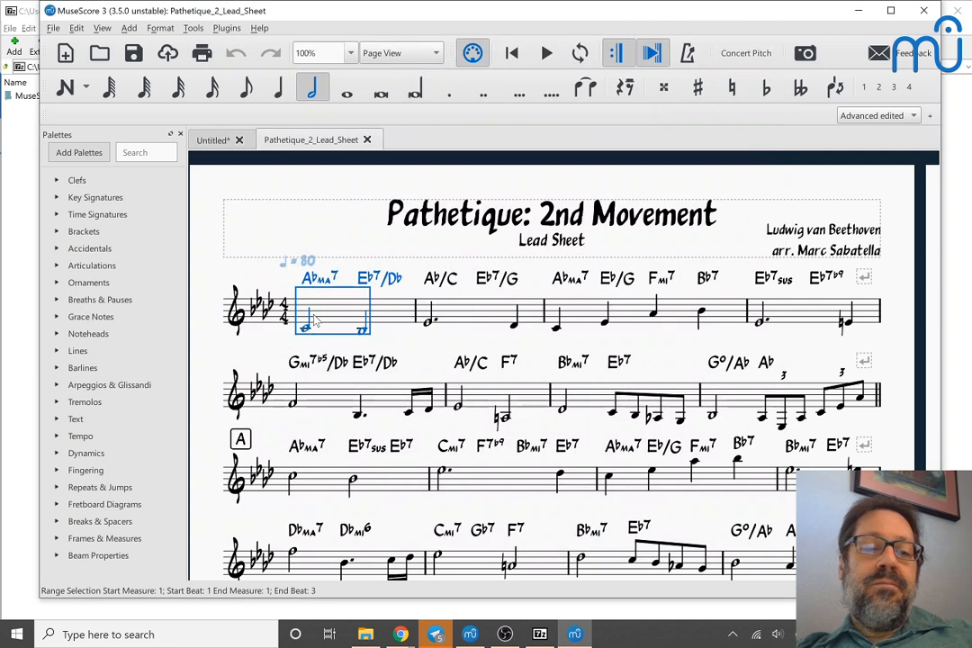
key("space")
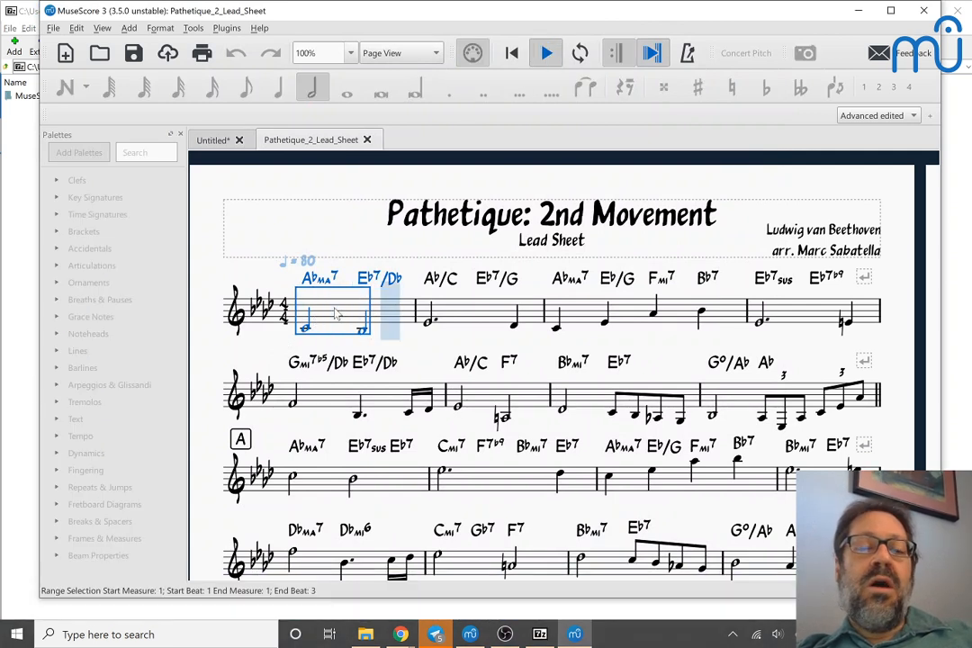
key("space")
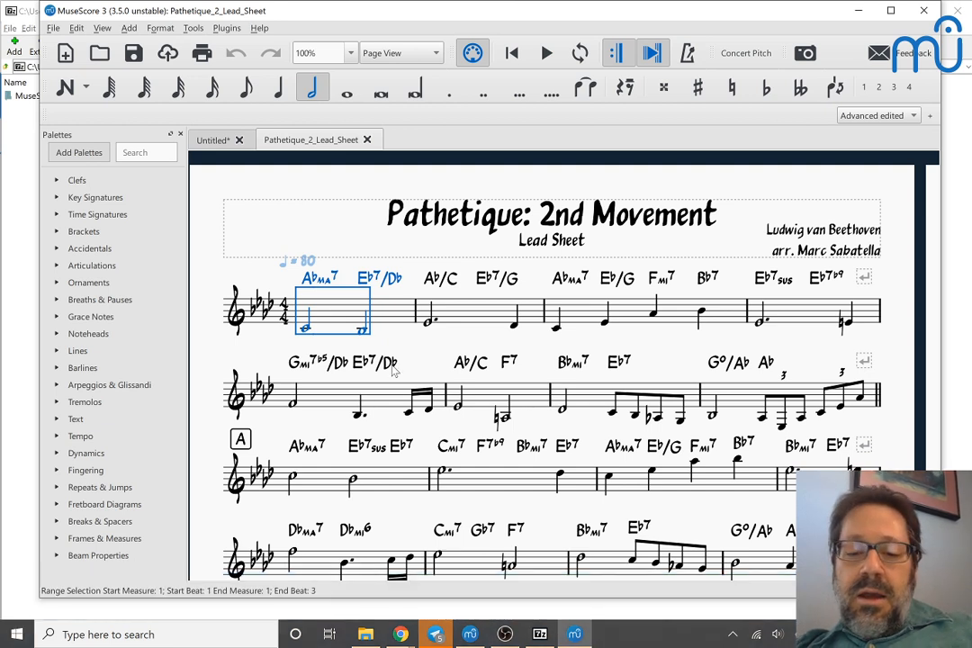
Step: Expand the piano's channels in the Mixer, try a Chord symbols volume of 92, reset it to the default and close the Mixer
key("F10")
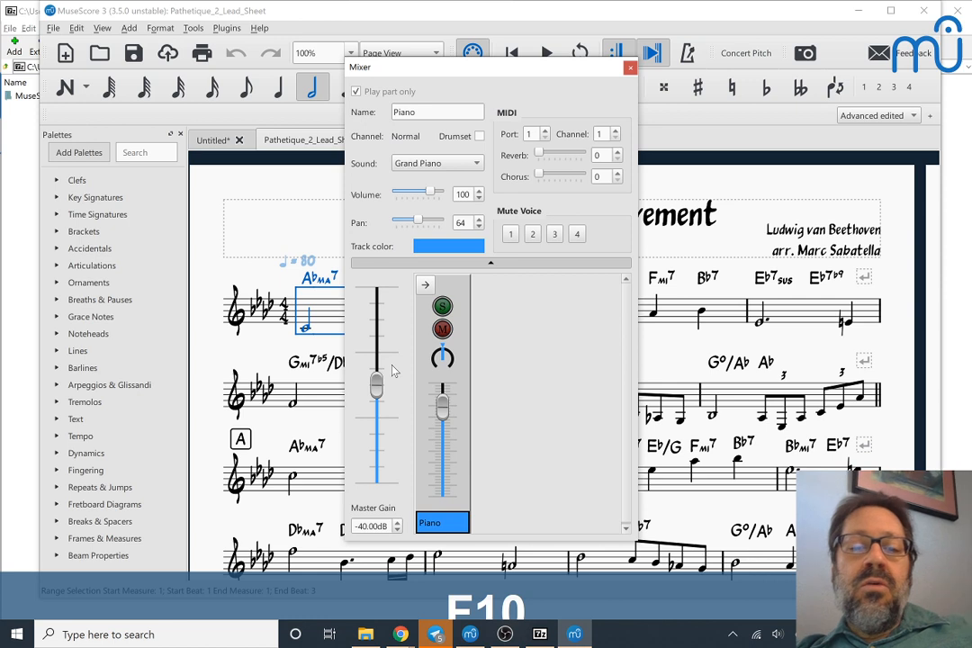
left_click(426, 285)
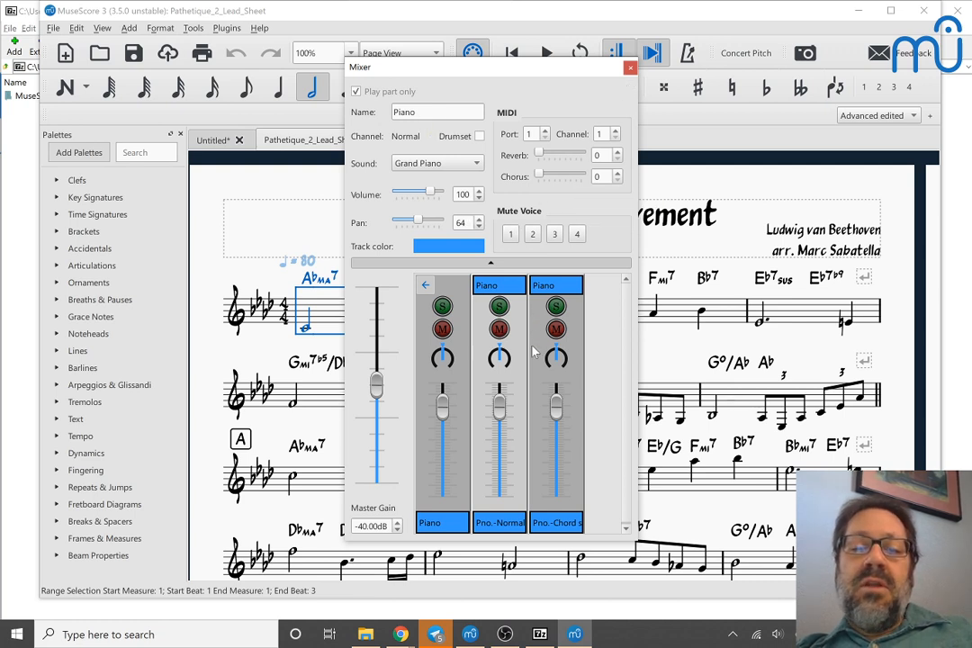
left_click_drag(556, 412, 558, 426)
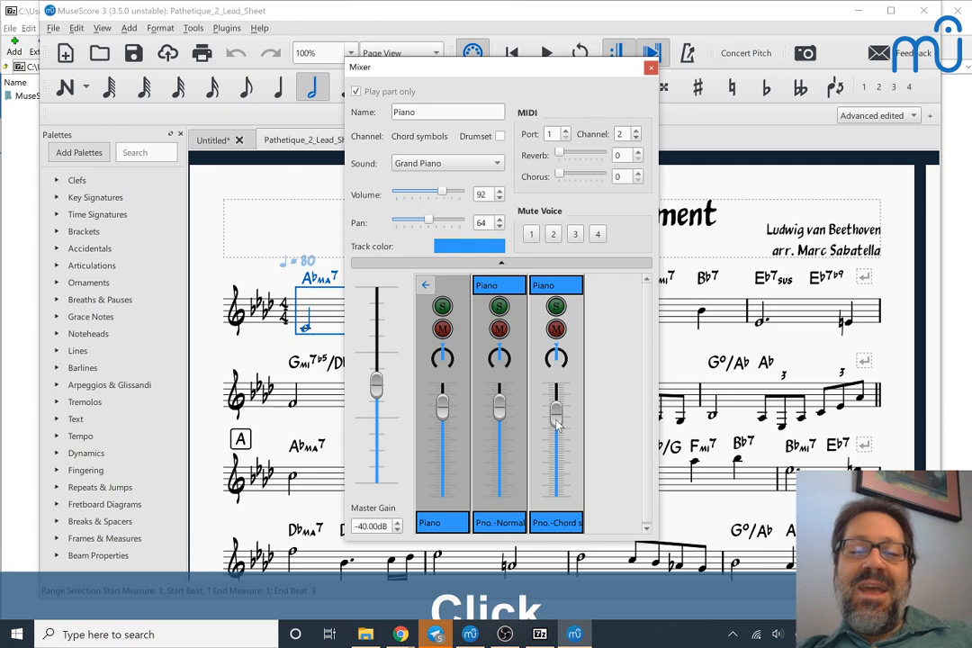
double_click(556, 420)
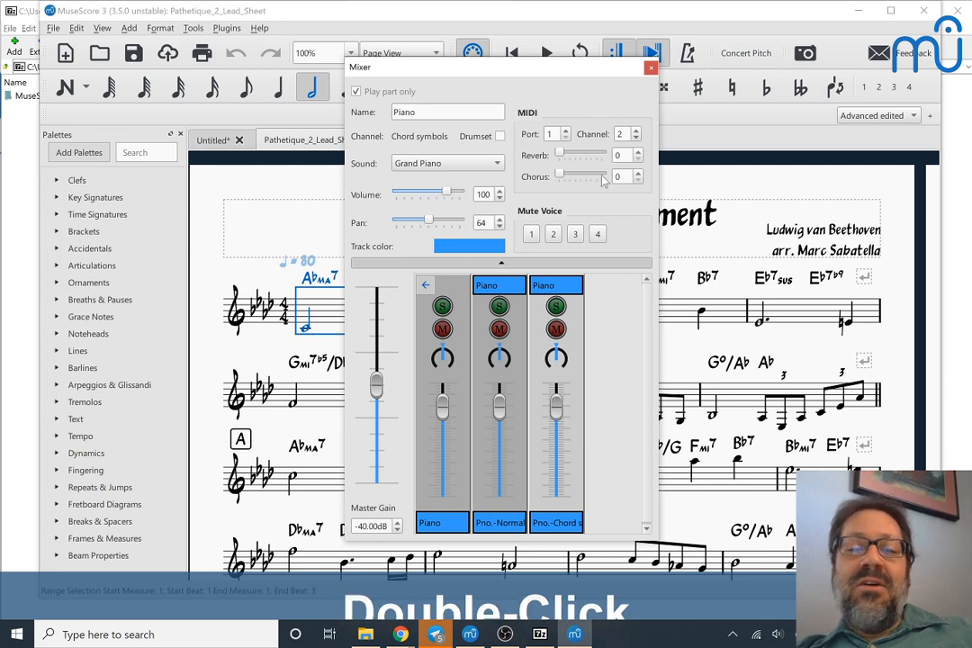
left_click(651, 69)
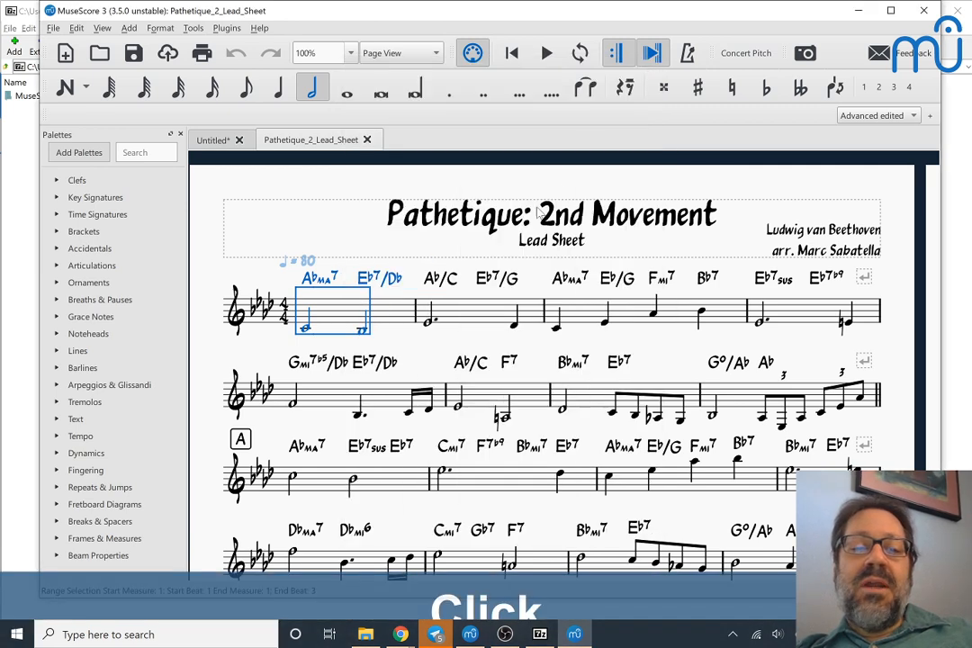
Step: Play the lead sheet from its second measure, open the first chord symbol for text editing and leave the editing
left_click(477, 320)
key("space")
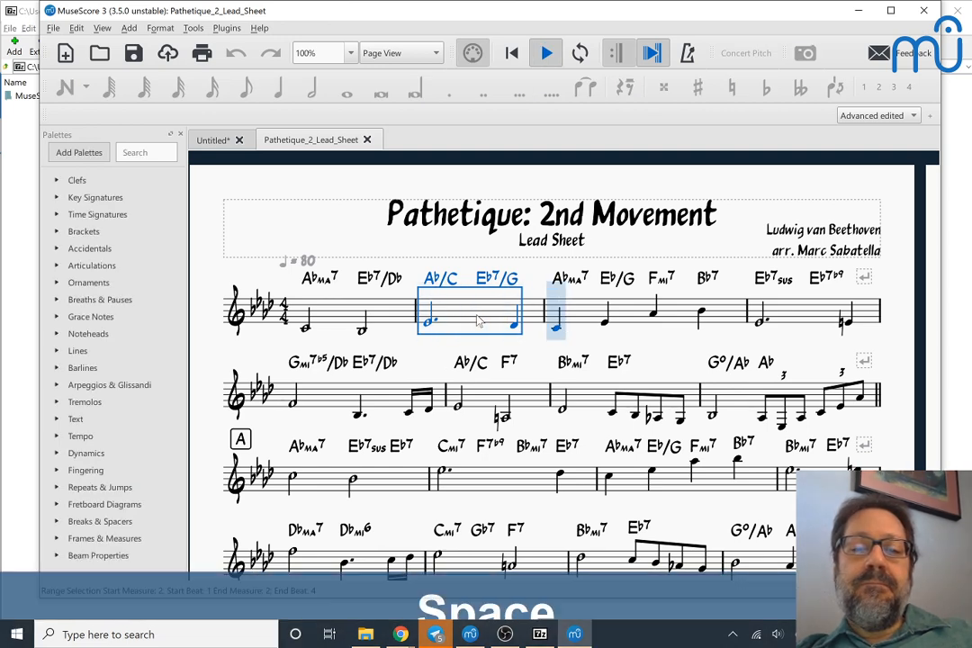
double_click(311, 269)
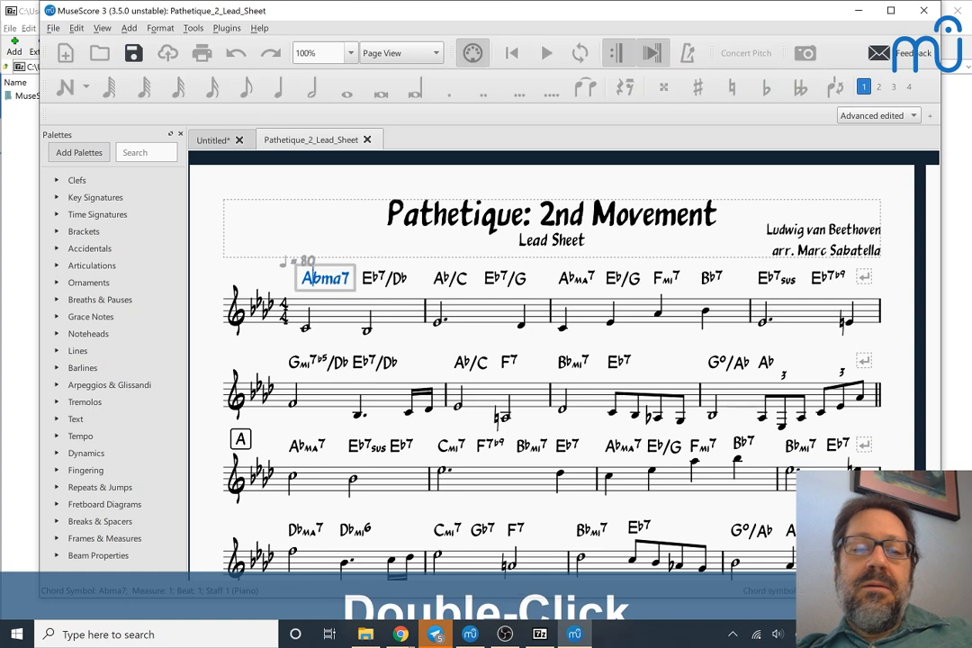
key("Escape")
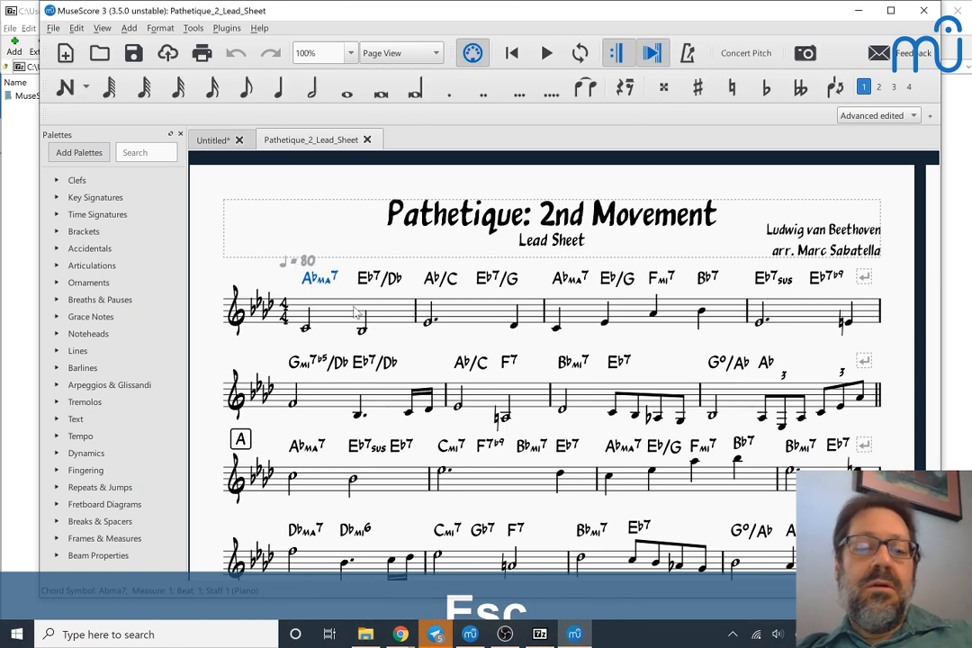
Step: Play the lead sheet with its chords from the first measure through the second system and stop playback
left_click(350, 315)
key("space")
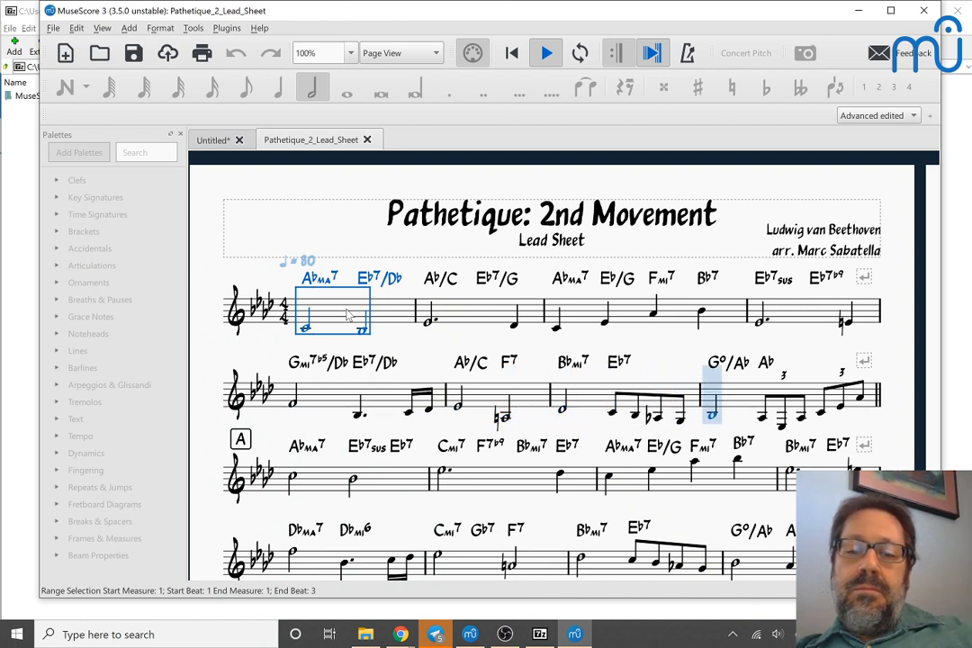
key("space")
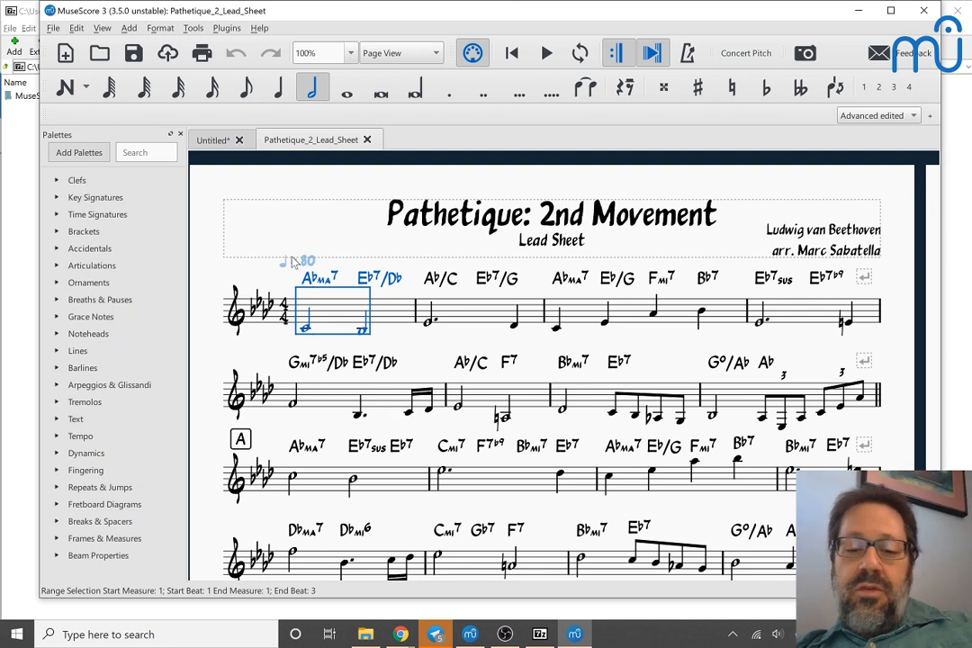
Step: Show the Inspector, narrow it, select the first chord symbol (Abma7) and adjust its chord playback Voicing setting
key("F8")
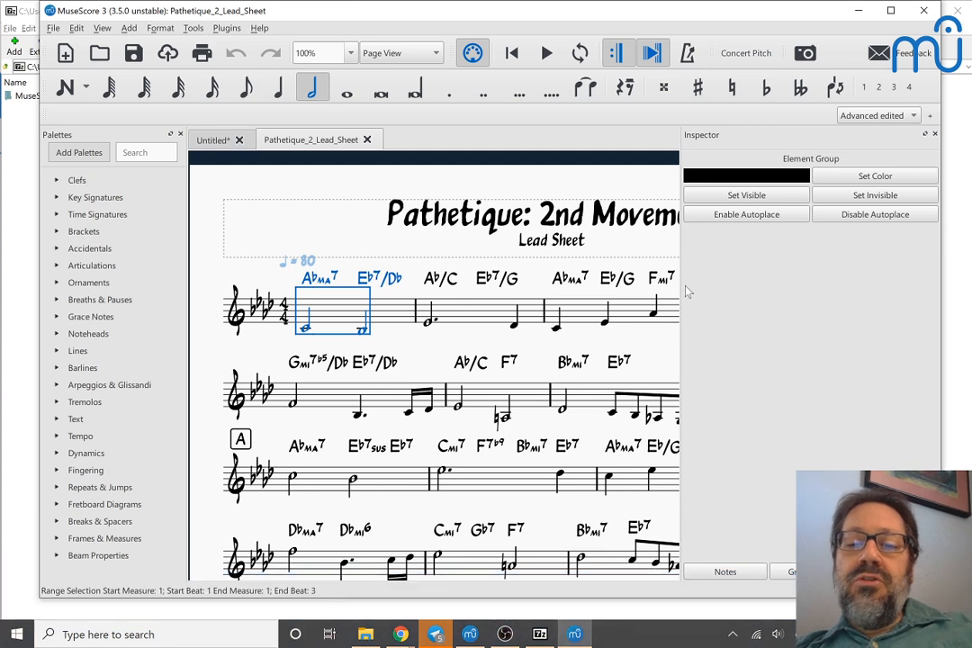
left_click_drag(681, 284, 731, 284)
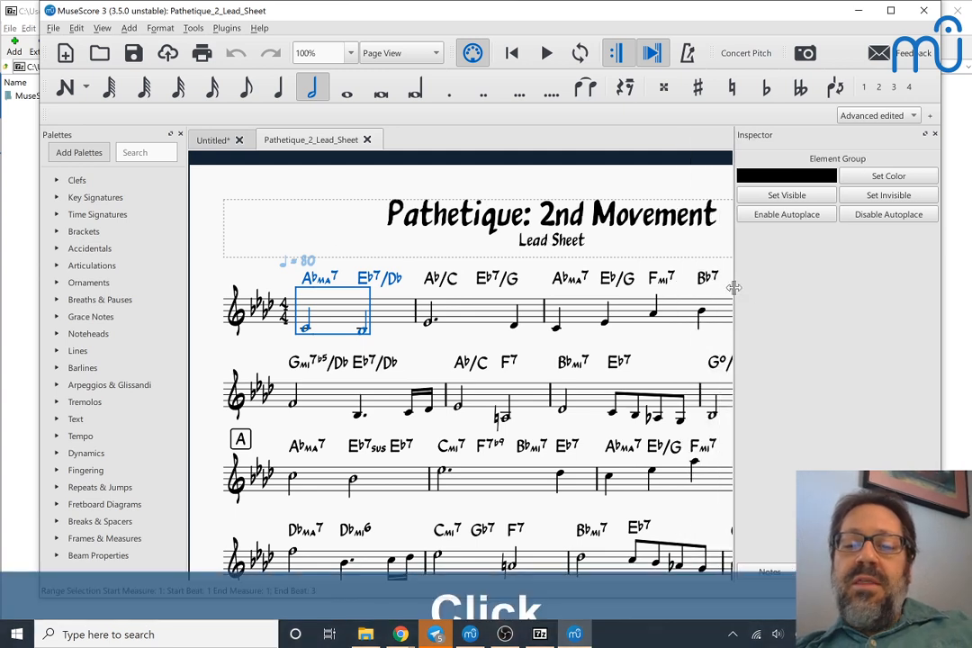
left_click(319, 276)
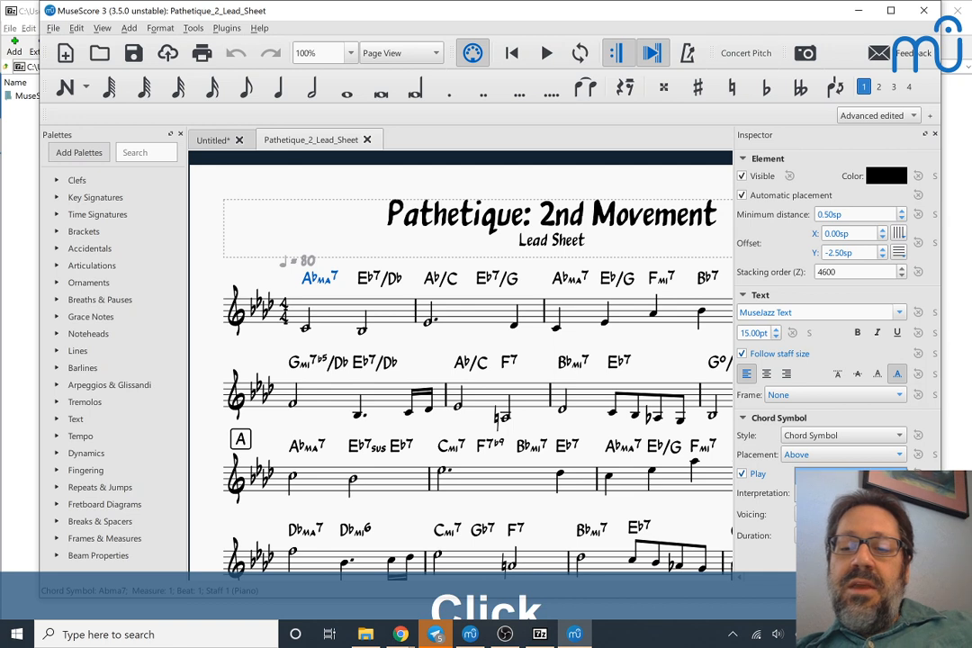
left_click(846, 508)
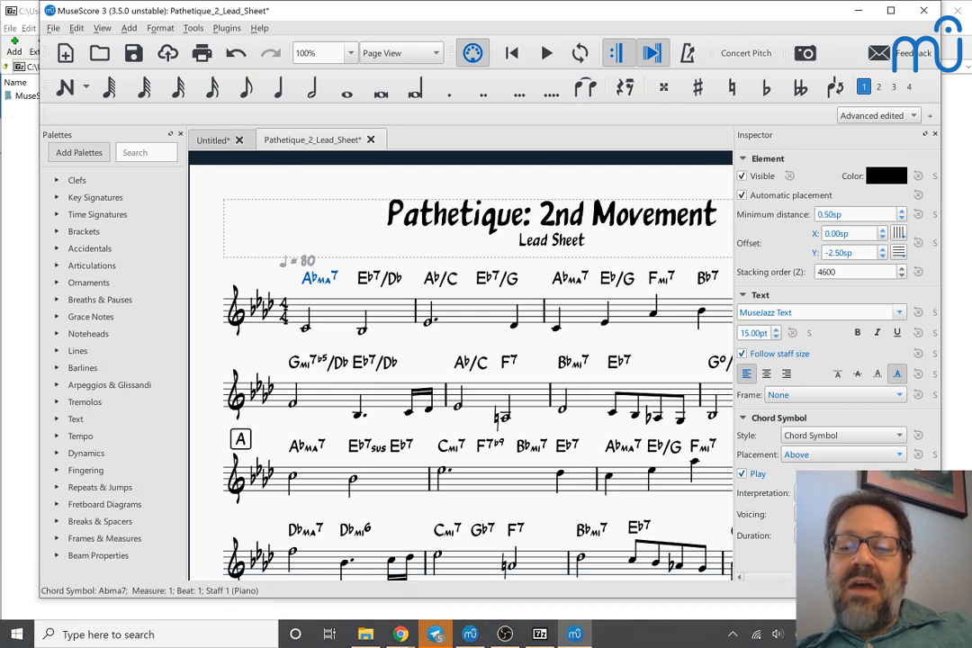
Step: Select the F7 chord symbol in measure 6 and examine its Interpretation and Voicing options in the Inspector
left_click(507, 364)
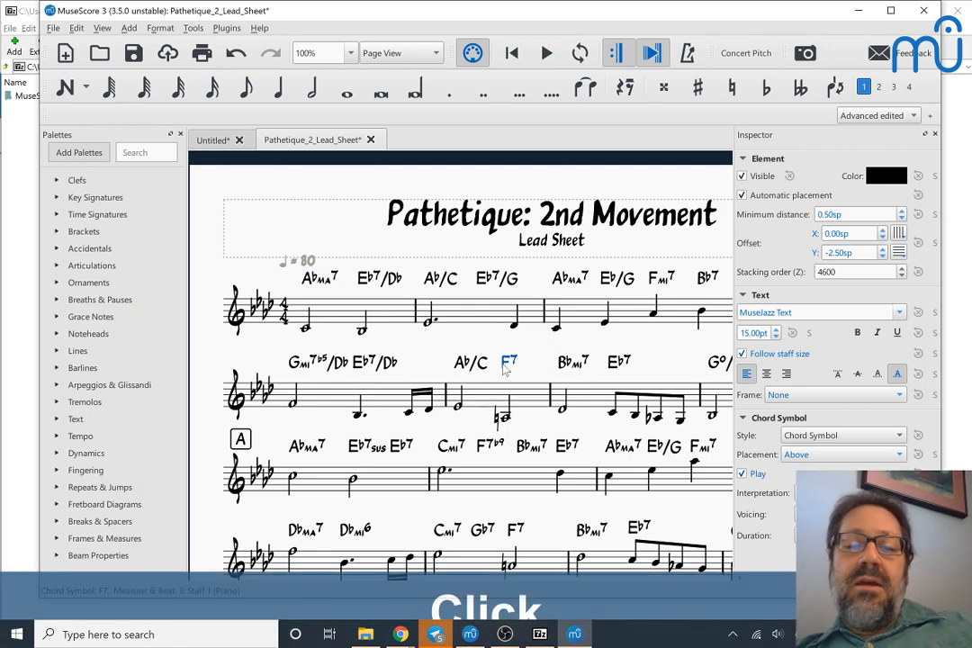
double_click(508, 364)
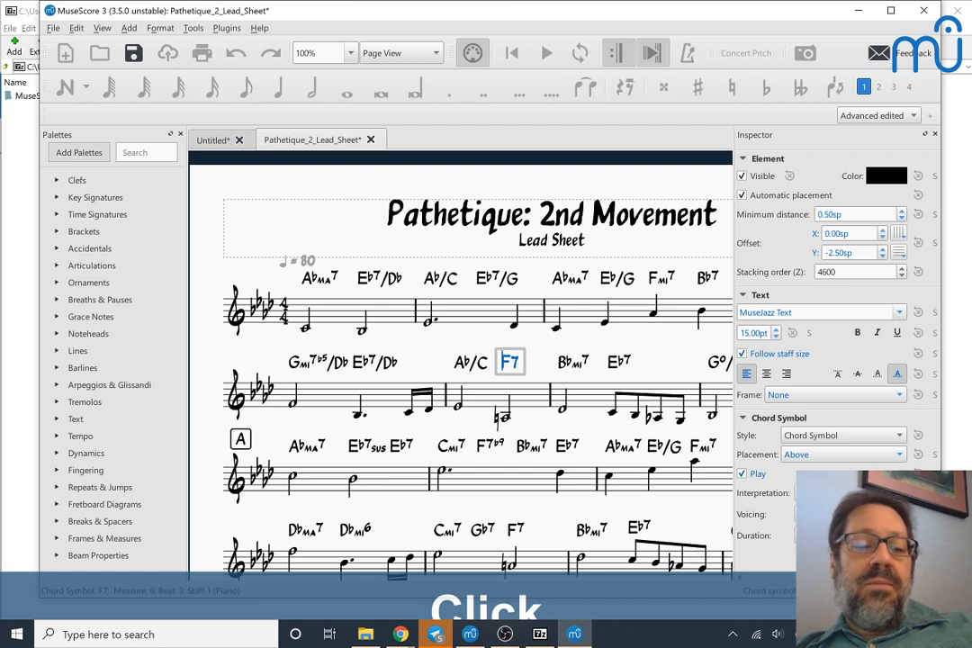
key("Escape")
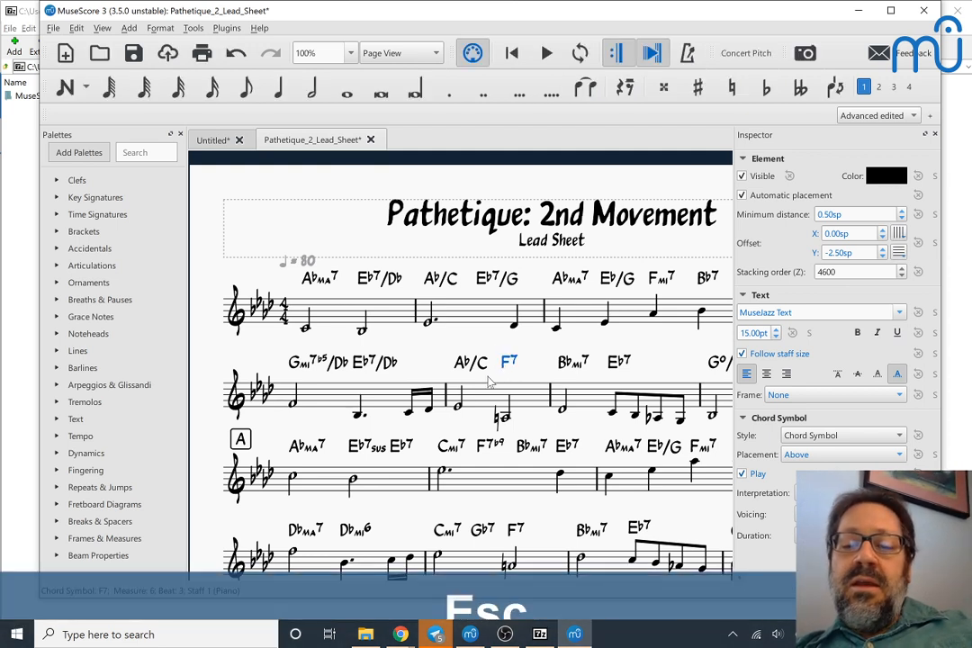
left_click(846, 493)
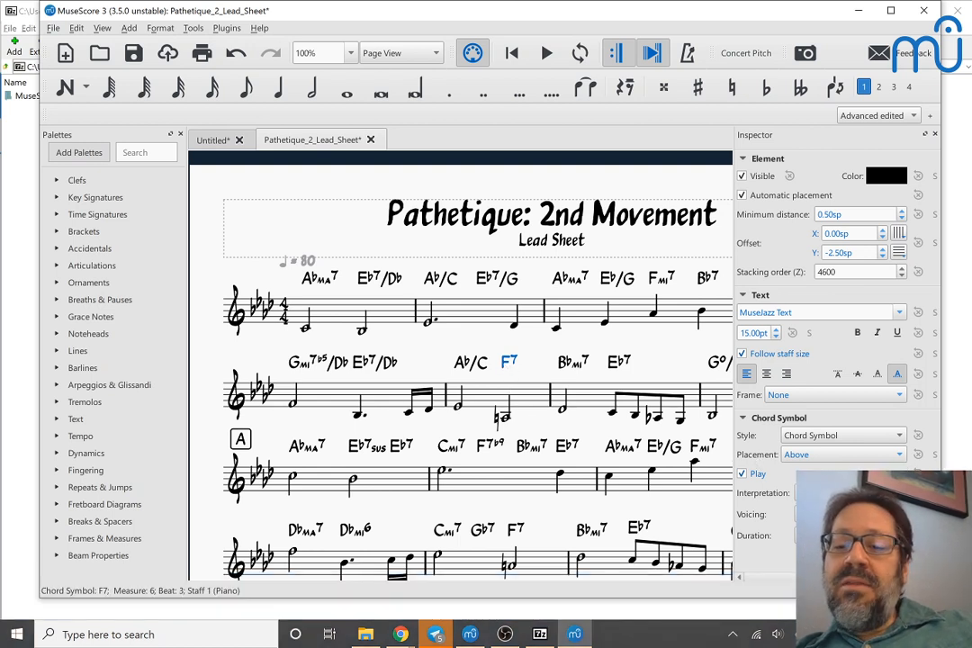
left_click(847, 514)
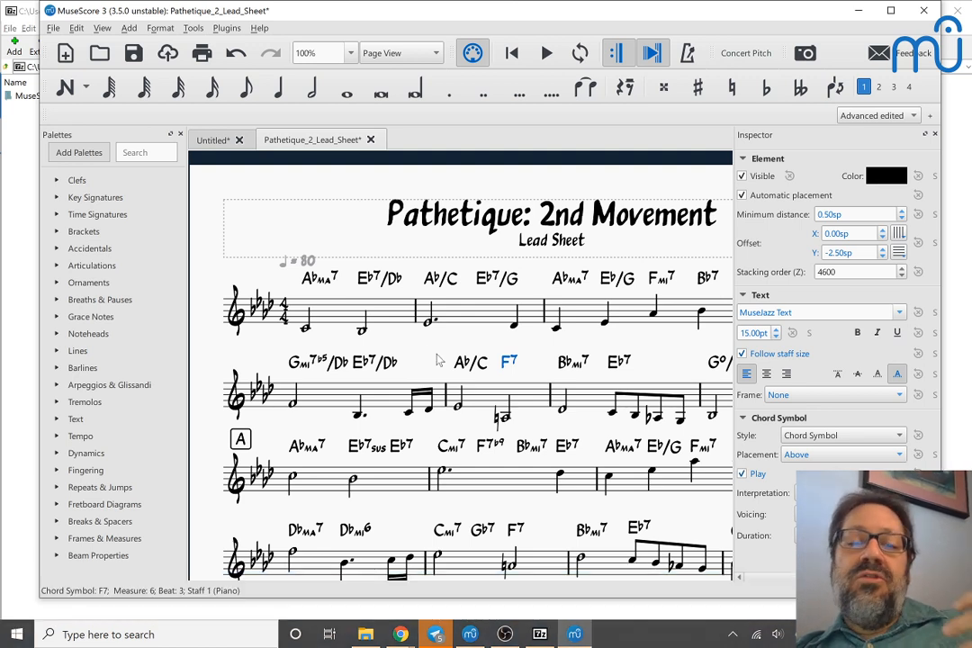
Step: Select the Eb7/G chord symbol in measure 2, then the F7 chord symbol in measure 6, leaving any text editing
left_click(493, 281)
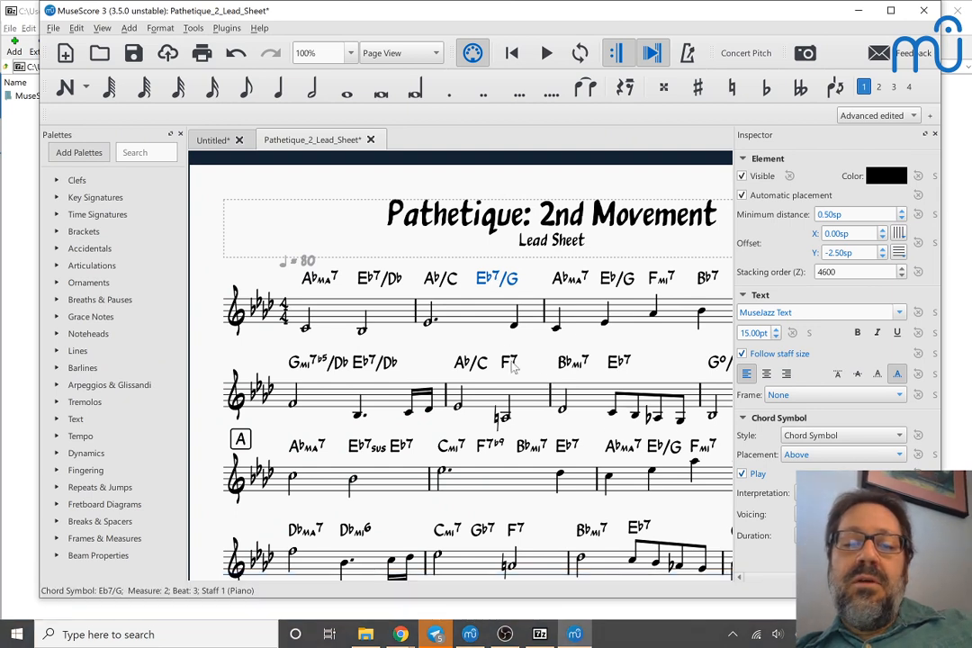
left_click(510, 363)
double_click(510, 363)
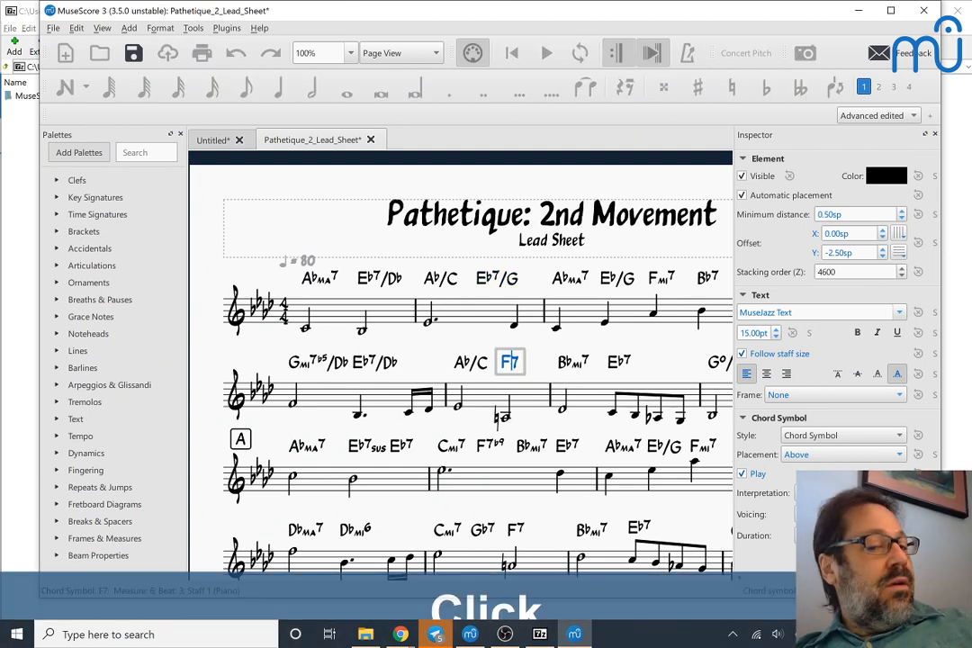
key("Escape")
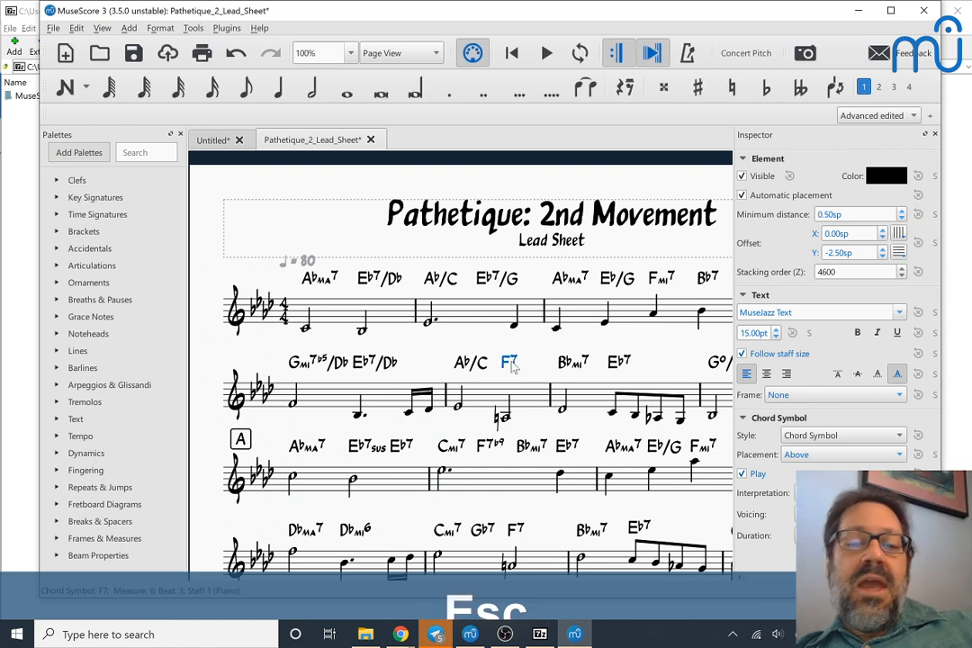
left_click(511, 363)
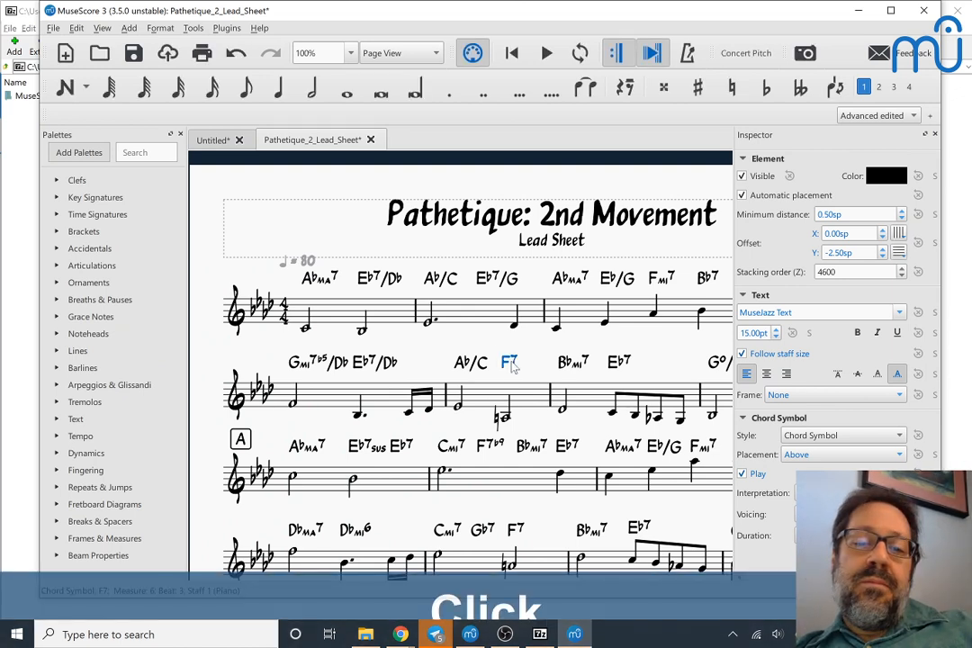
Step: Play the lead sheet from the first note of measure 6 through the end of the second system and stop
left_click(458, 407)
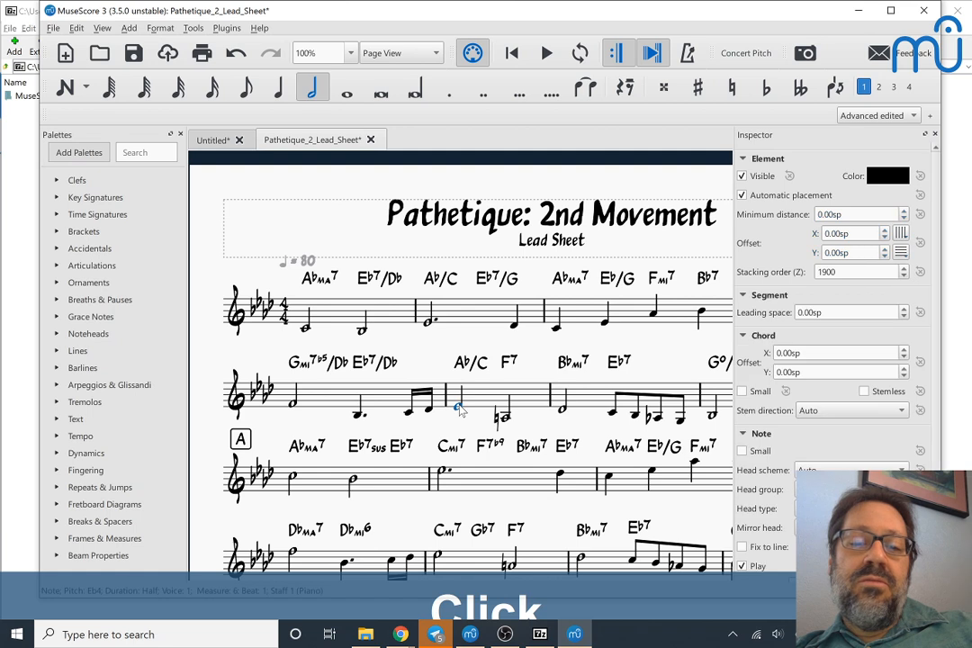
key("space")
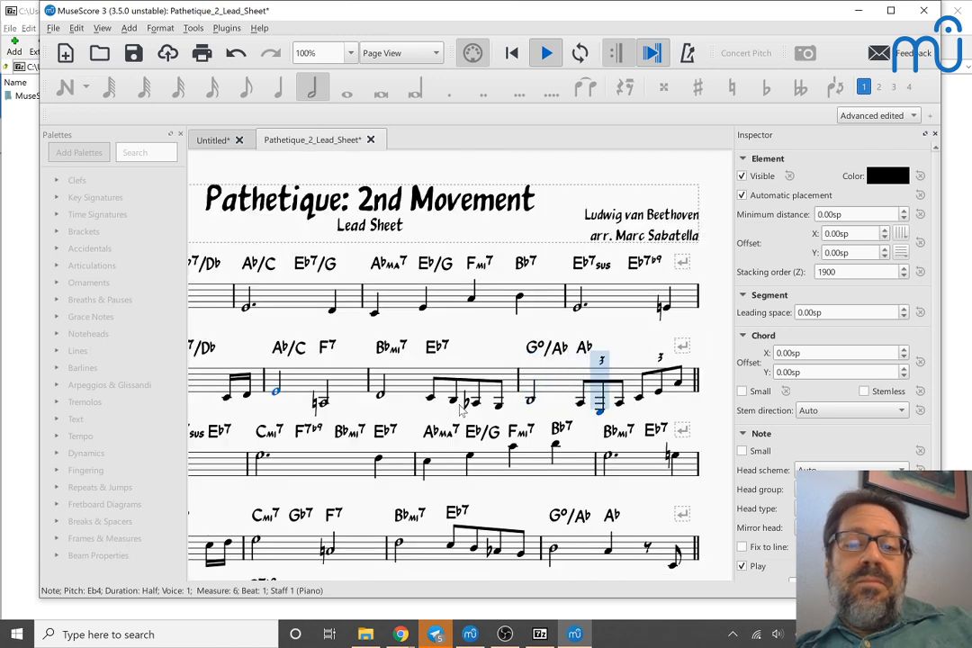
key("space")
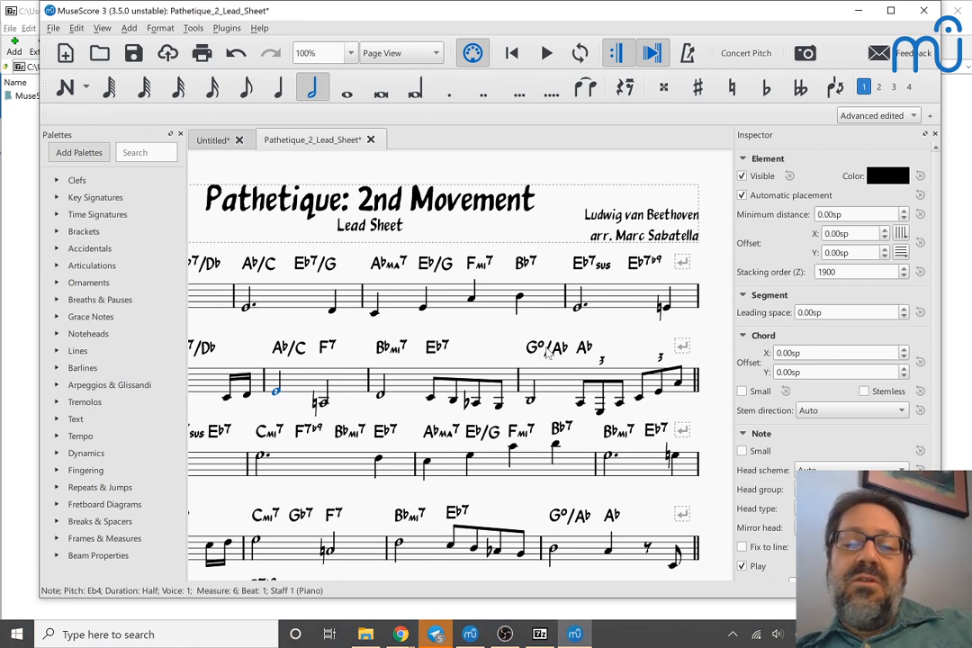
Step: Select the Go/Ab chord symbol in measure 8, play the lead sheet from that measure's first note and stop
left_click(545, 347)
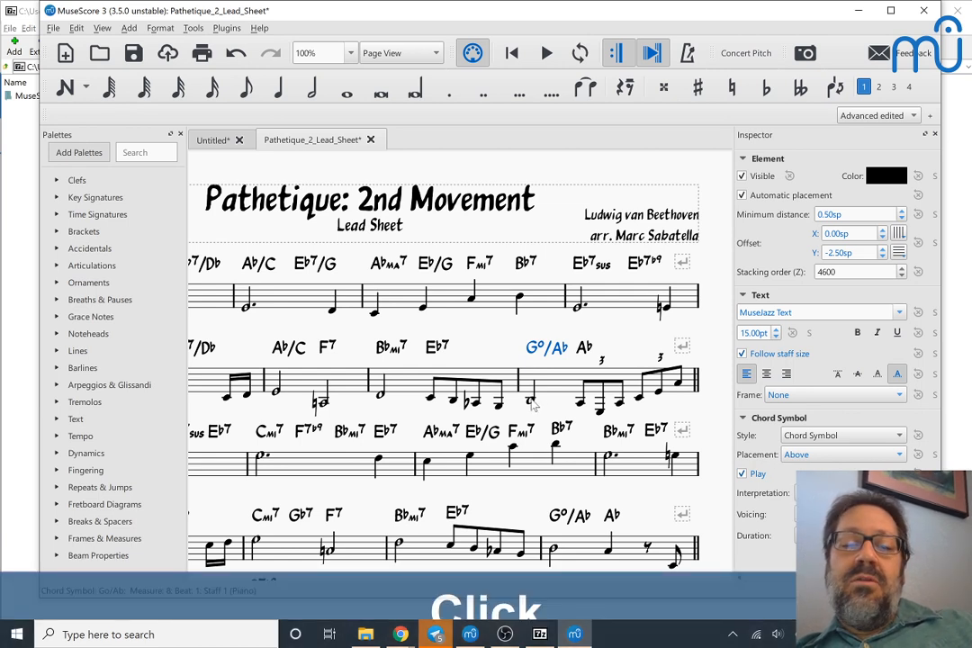
left_click(530, 400)
key("space")
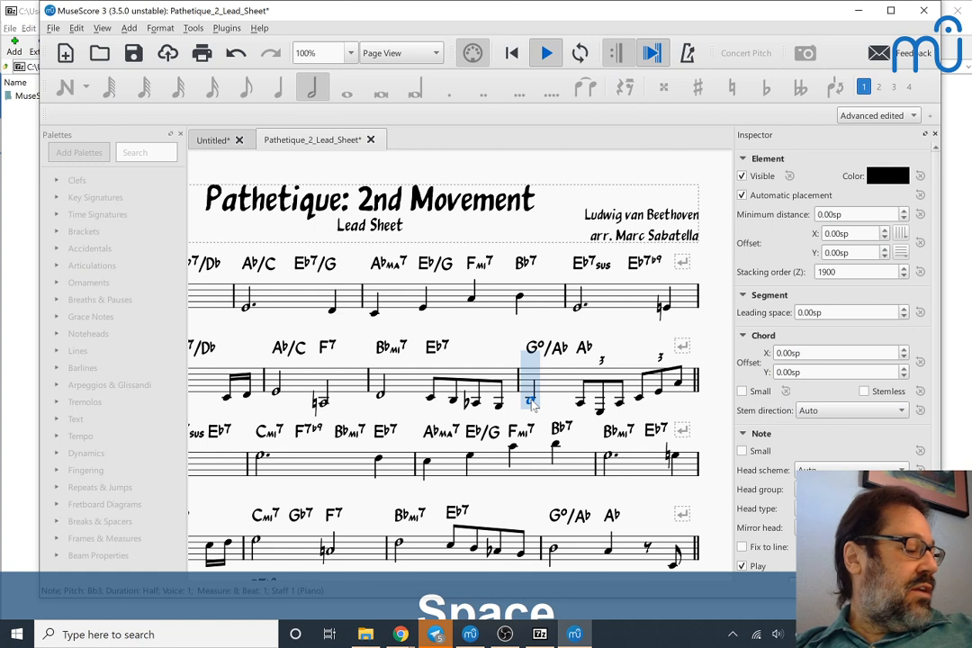
key("space")
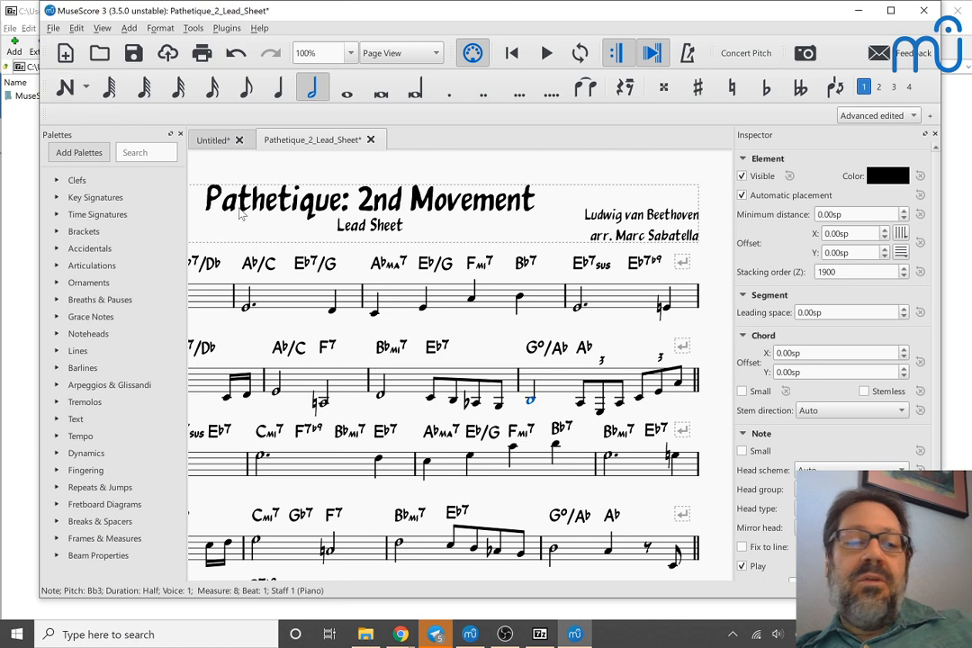
Step: Return the lead sheet to its beginning, switch to the Untitled score and display it in Page View
key("Home")
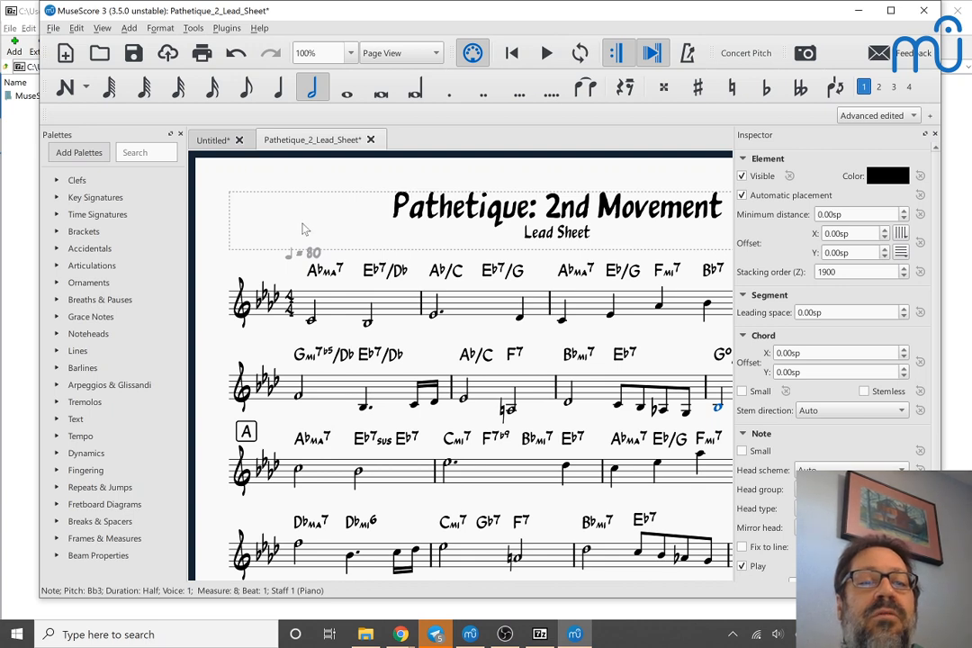
left_click(213, 139)
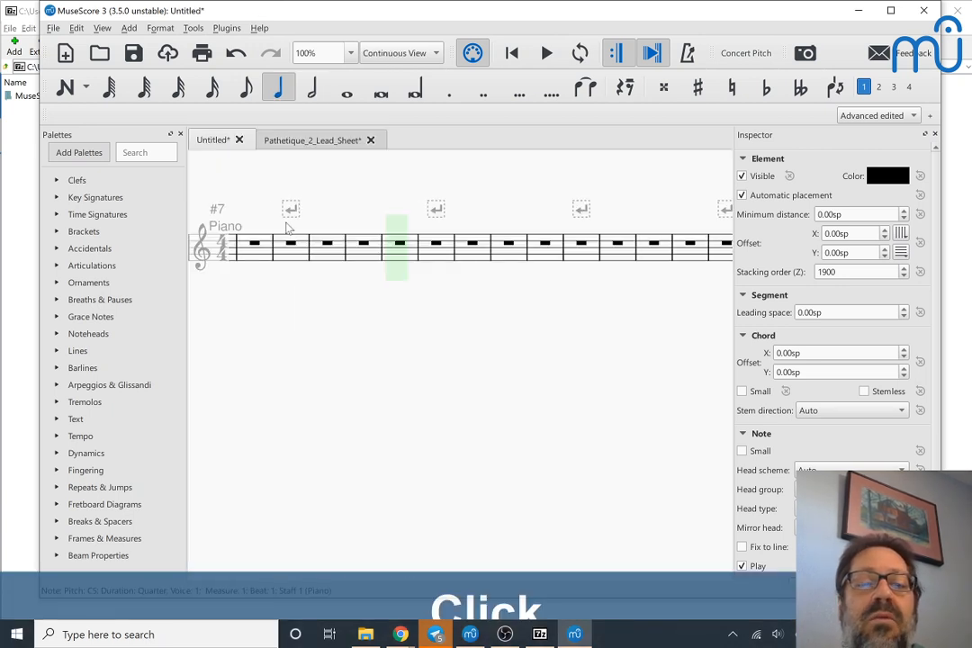
key("Escape")
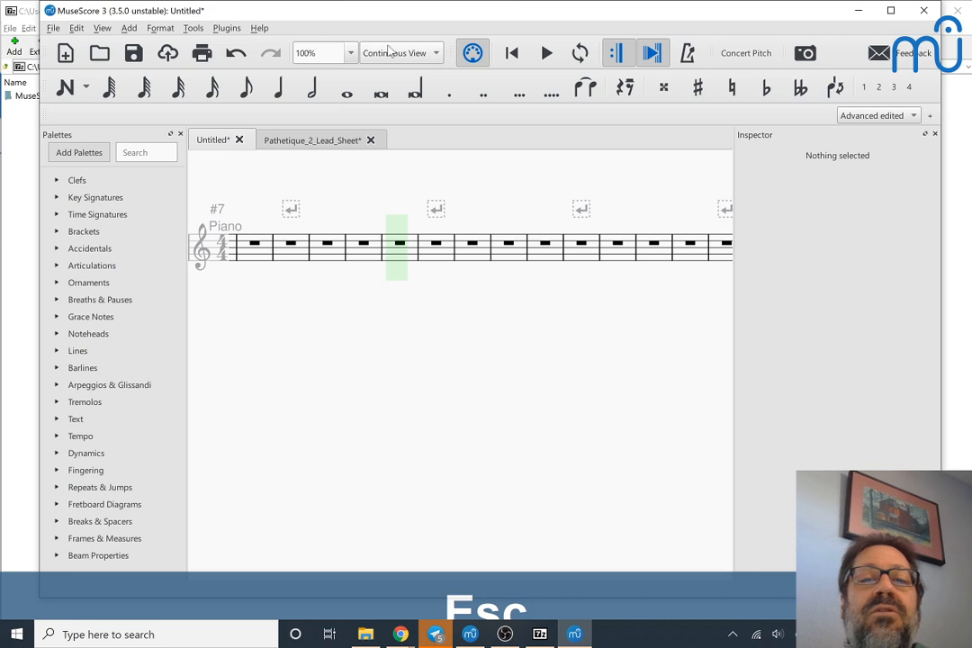
left_click(390, 51)
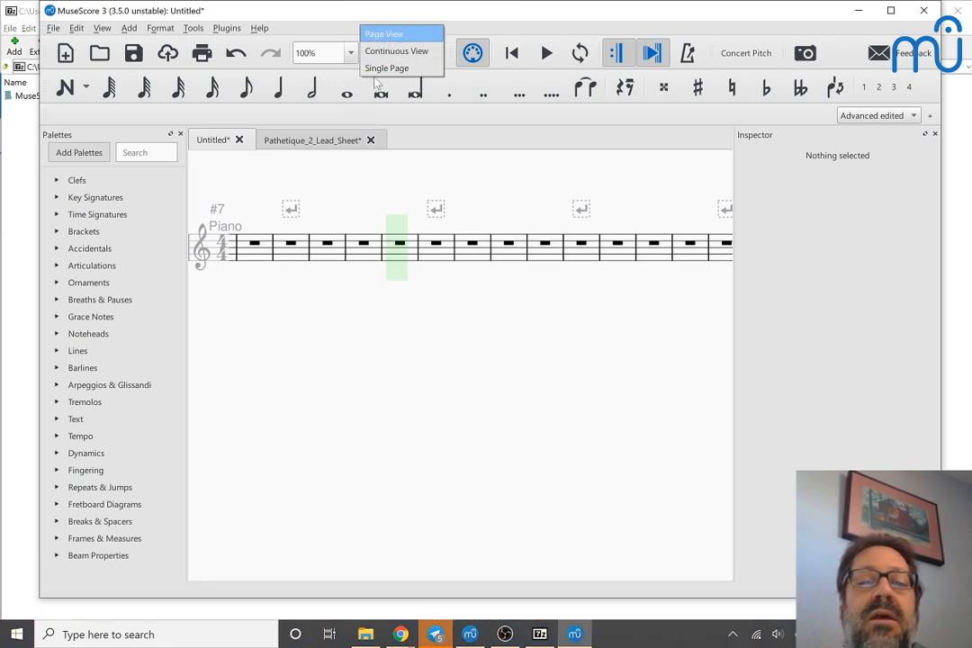
left_click(401, 37)
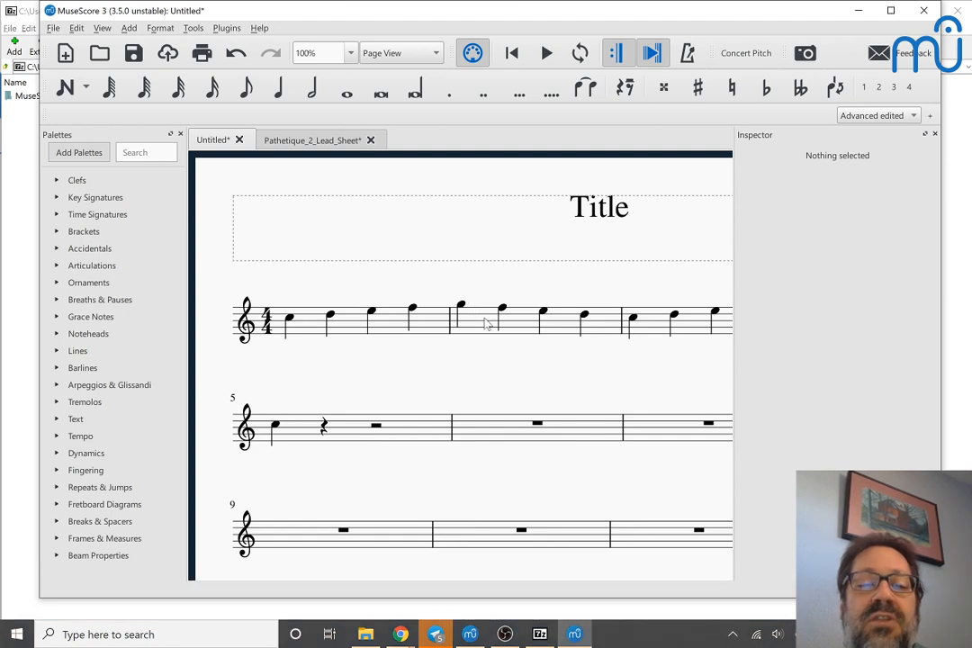
Step: Delete all the notes in measure 2 of the Untitled score
left_click(486, 323)
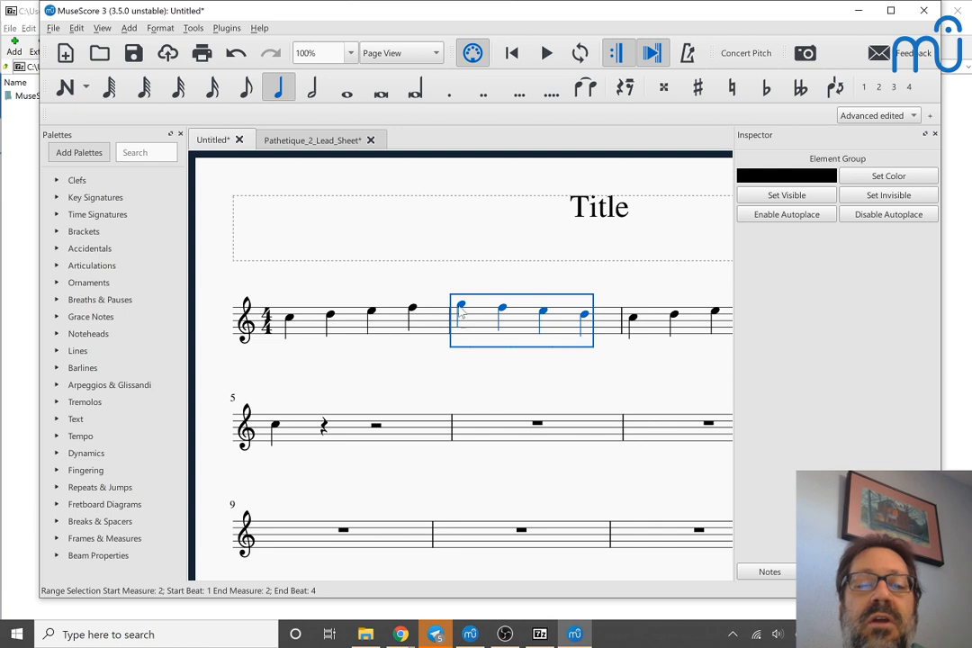
left_click(635, 320)
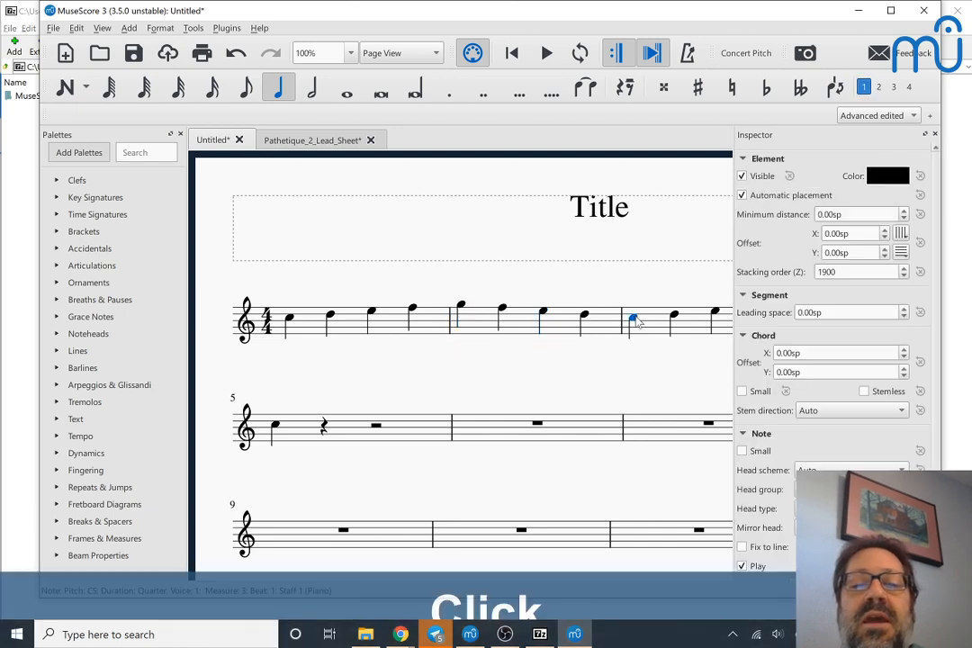
left_click(474, 335)
key("BackSpace")
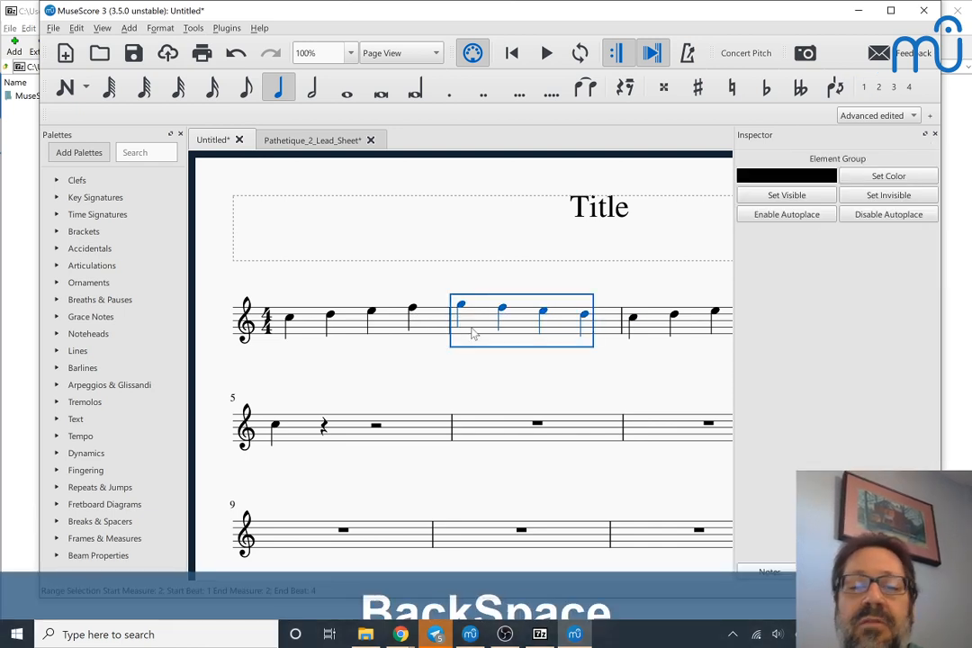
key("Delete")
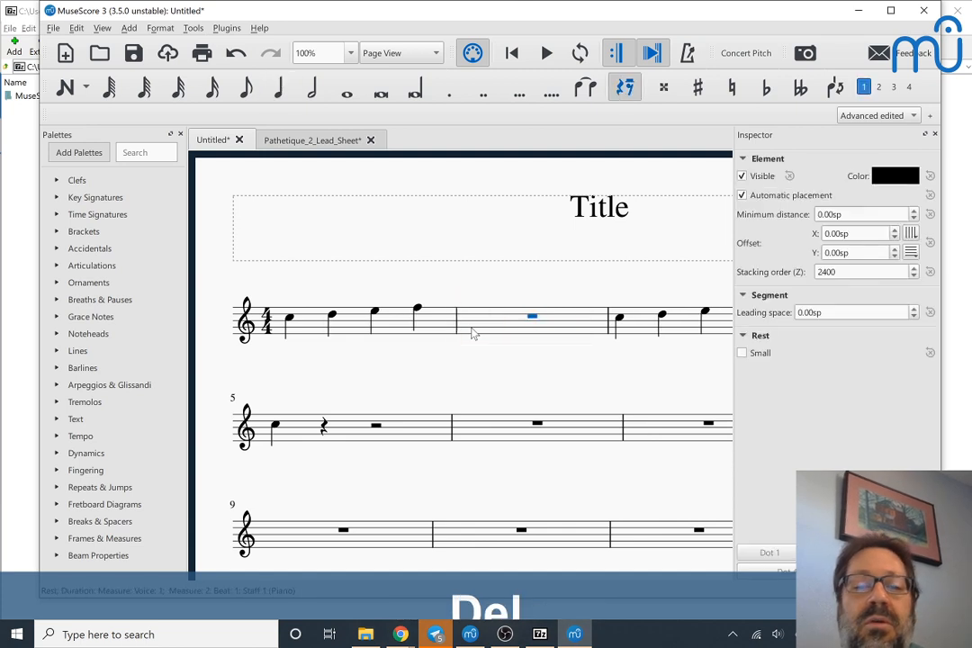
Step: Select the first note of measure 3 and expand the Text palette
left_click(620, 321)
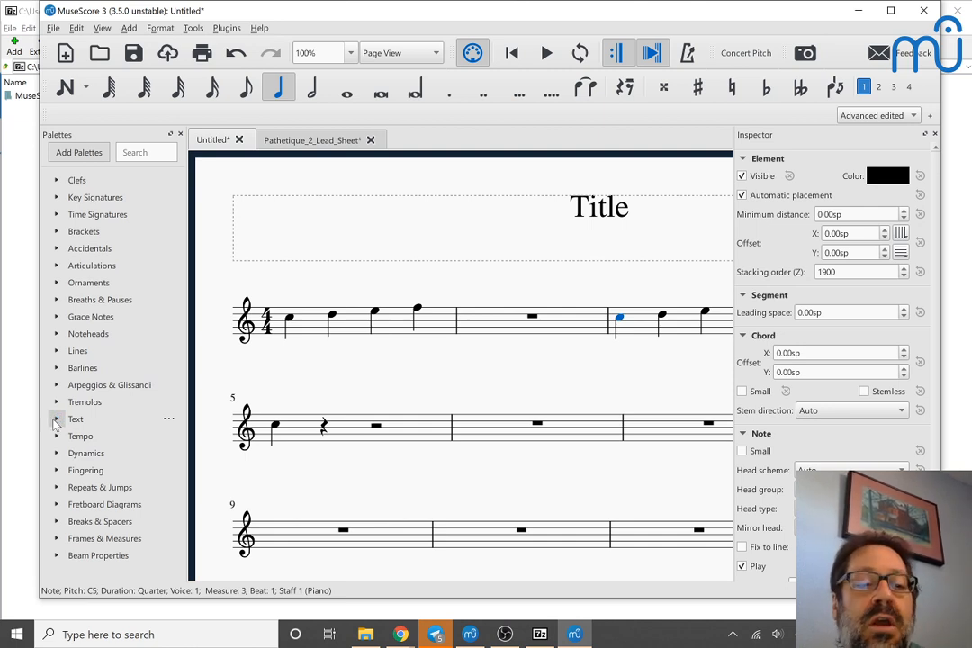
left_click(55, 420)
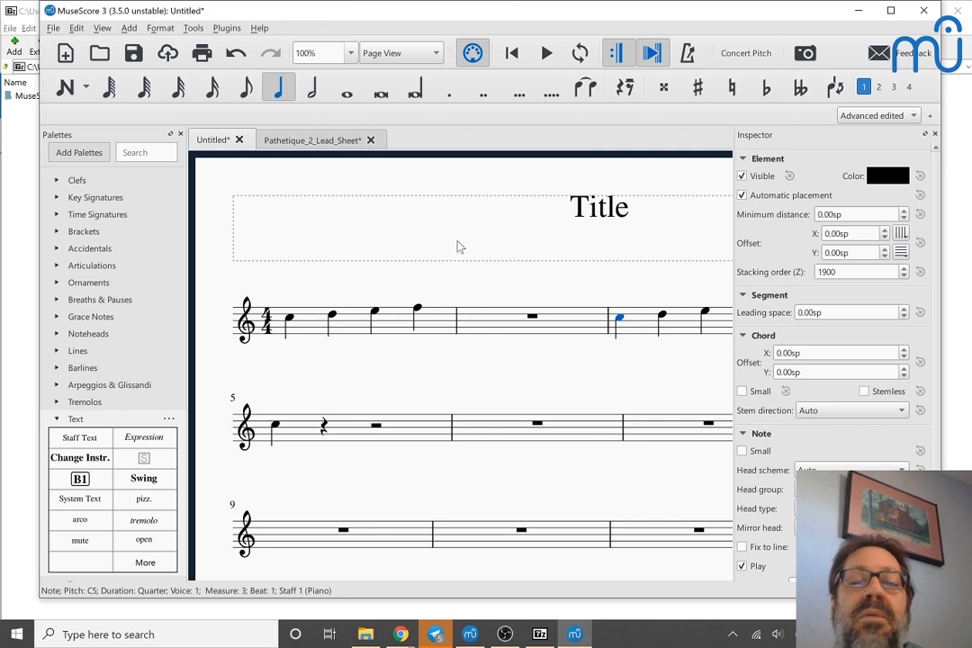
Step: Switch to the other MuseScore 3 window and add an instrument change text at the first note of its fourth measure
key("alt+Tab")
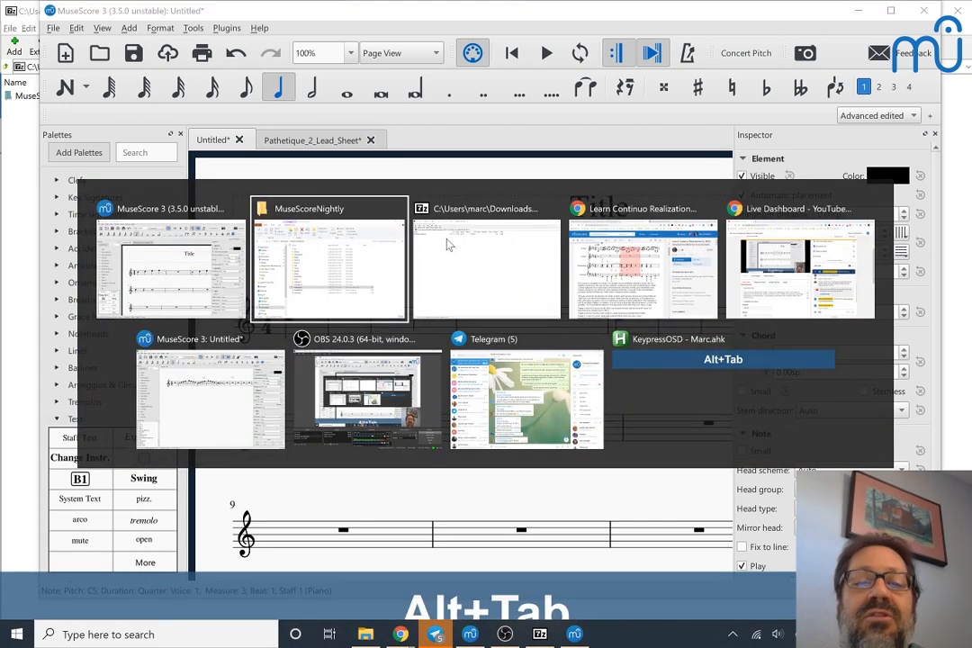
key("alt+Tab")
key("alt+Tab")
key("alt+Tab")
key("alt+Tab")
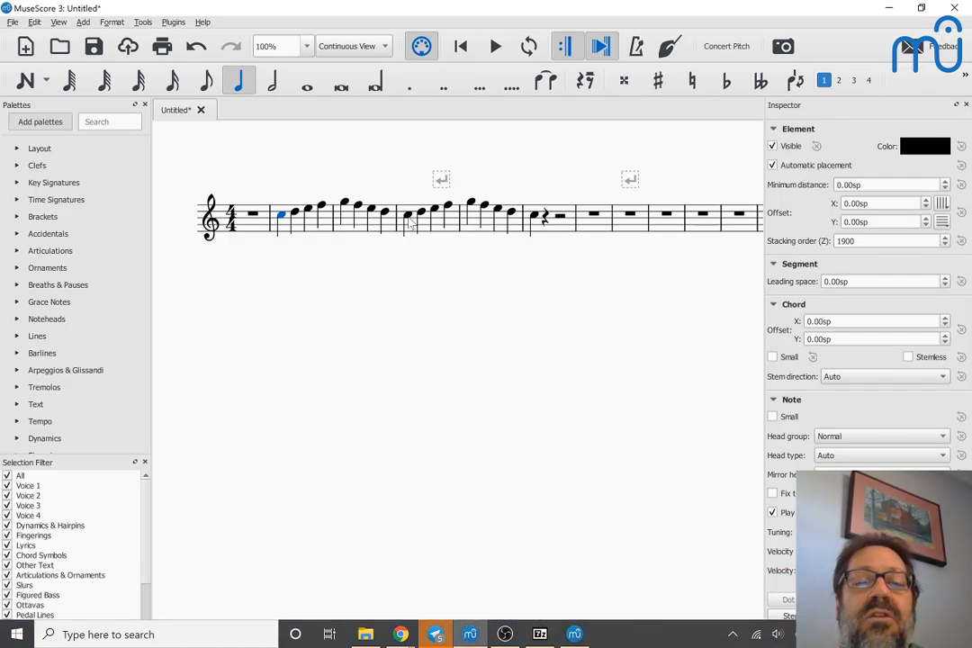
left_click(409, 222)
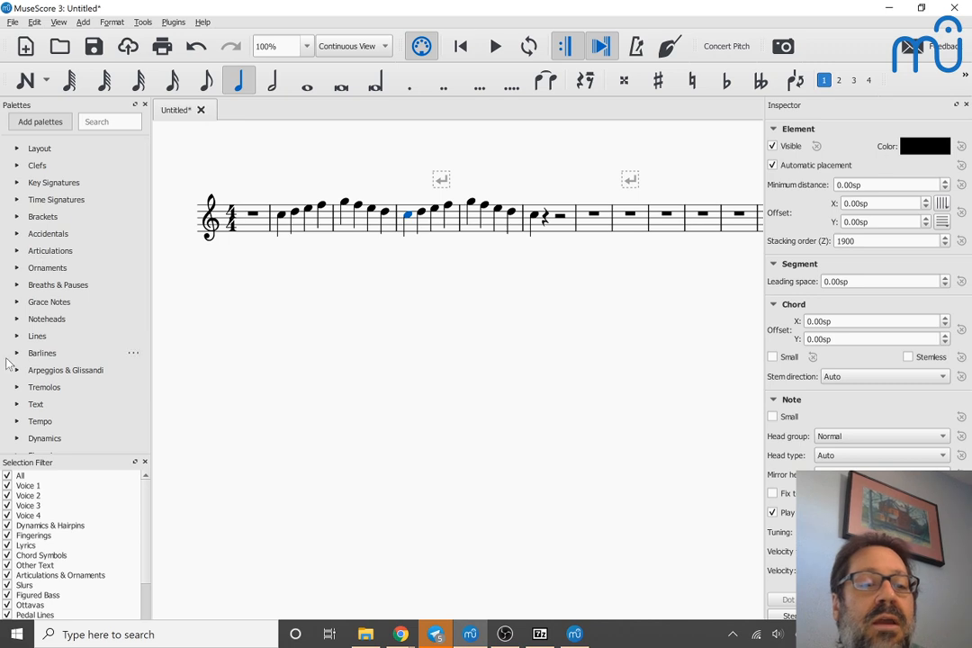
left_click(16, 404)
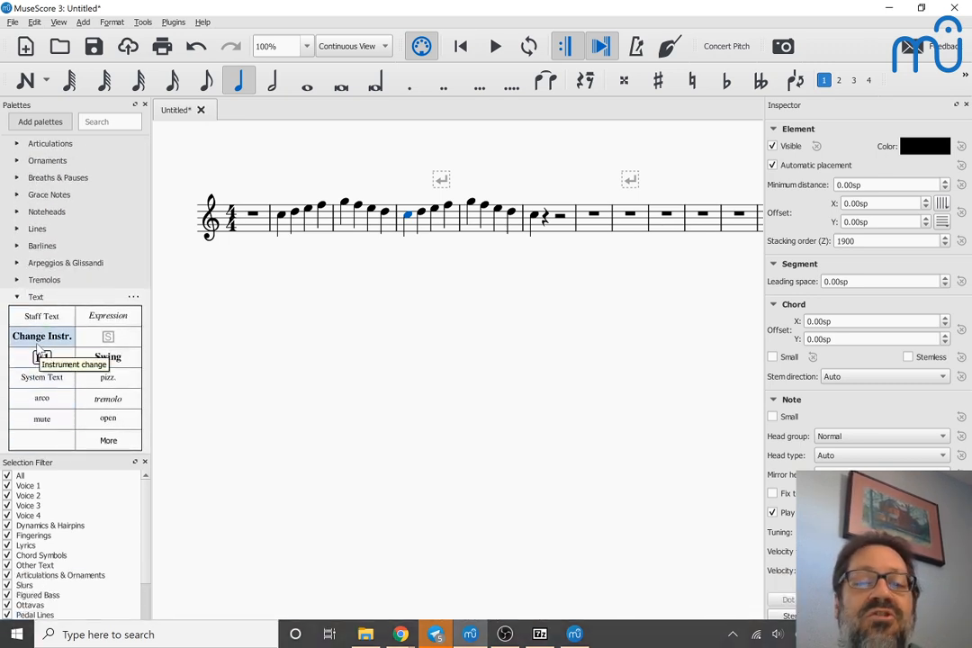
left_click(38, 340)
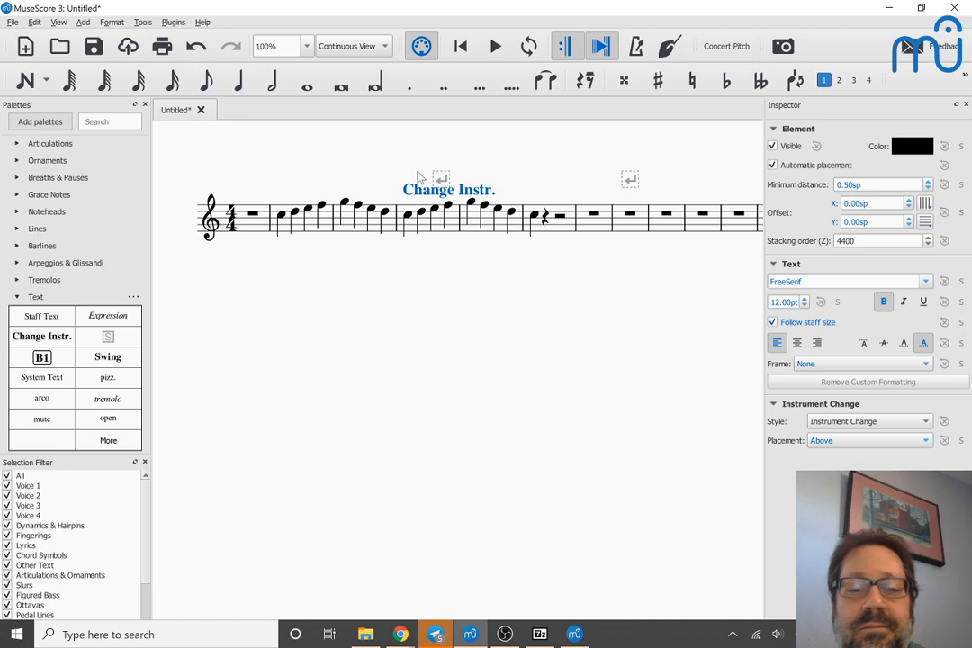
Step: Assign the Bb Clarinet from the common woodwinds to the instrument change text
right_click(410, 189)
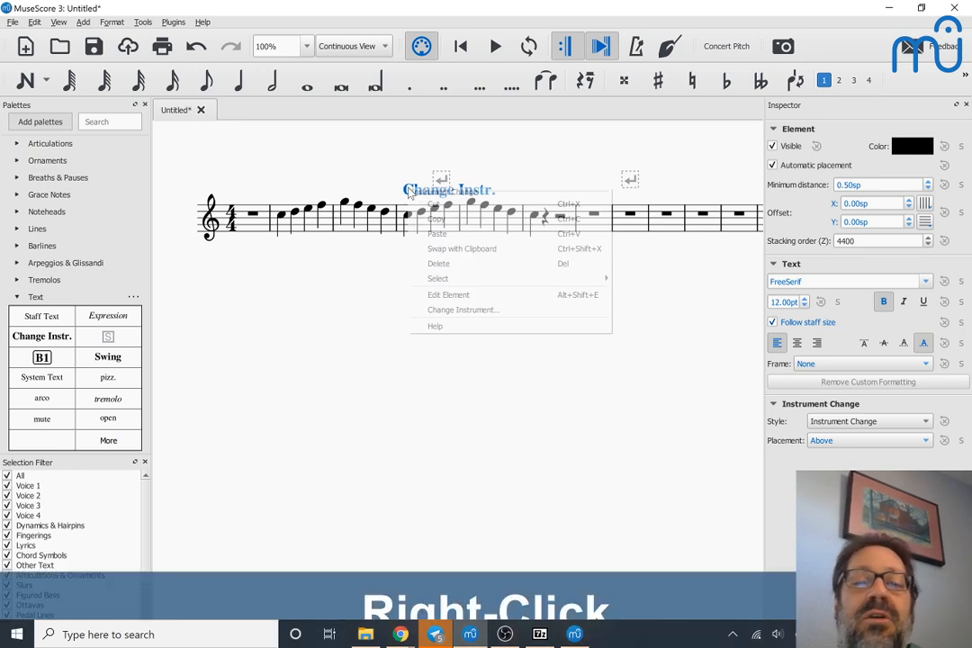
left_click(444, 311)
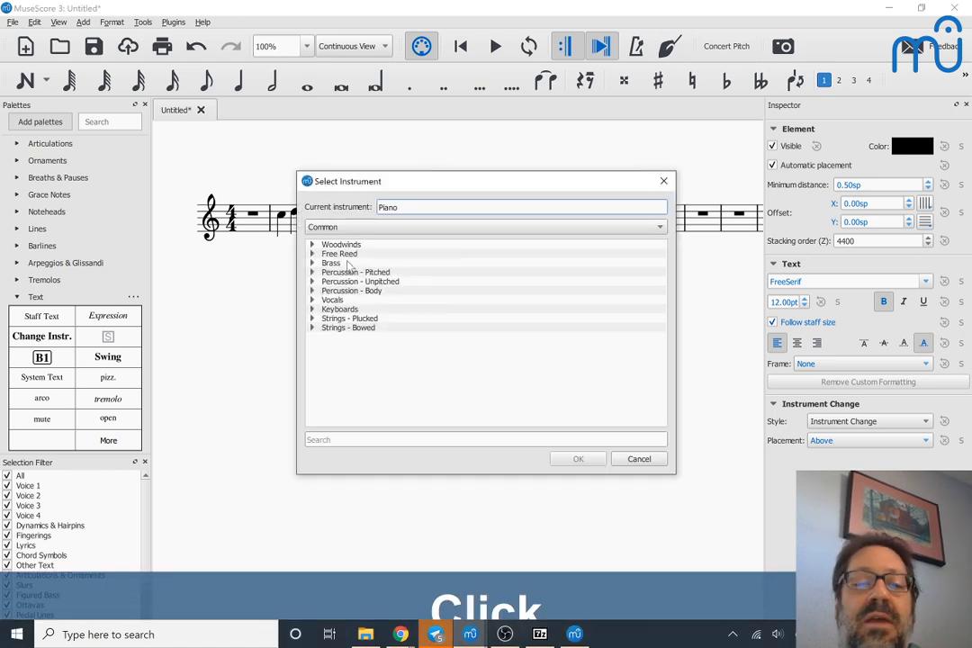
left_click(313, 245)
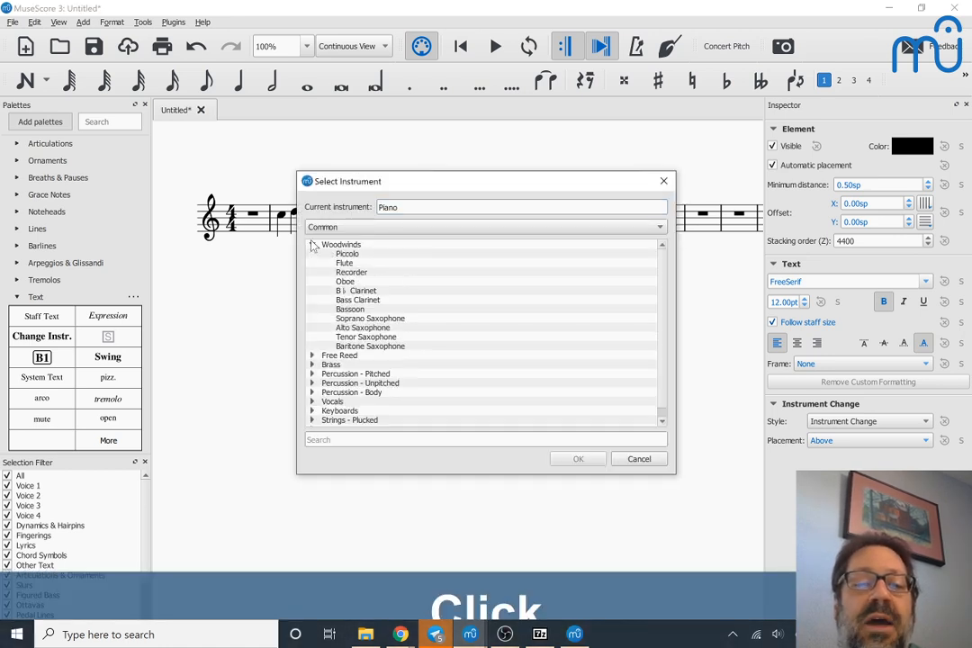
double_click(350, 292)
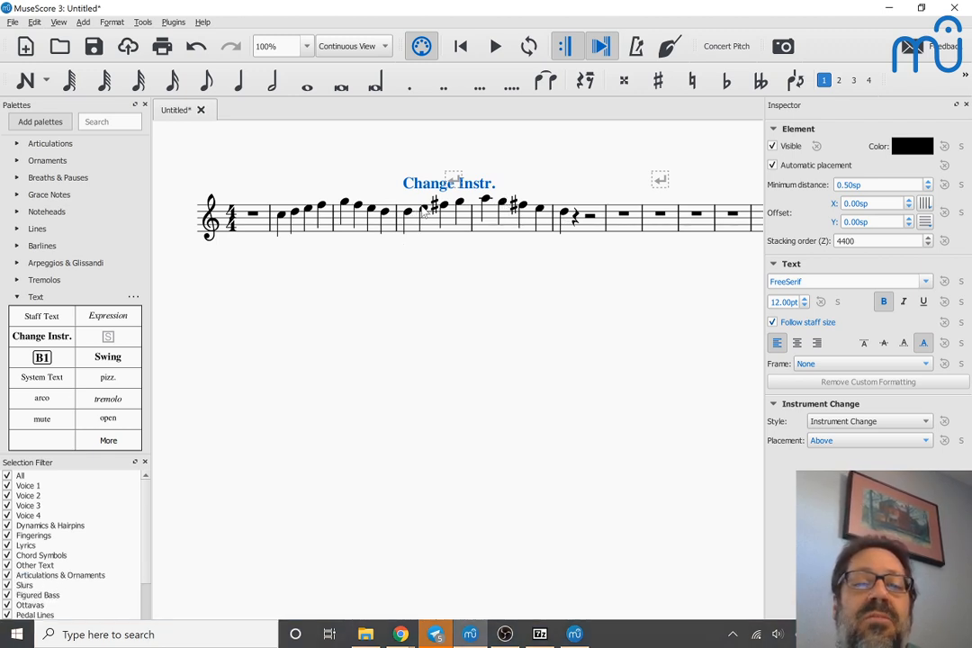
Step: Play the score from the first note of the third measure through the instrument change and stop
left_click(346, 203)
key("space")
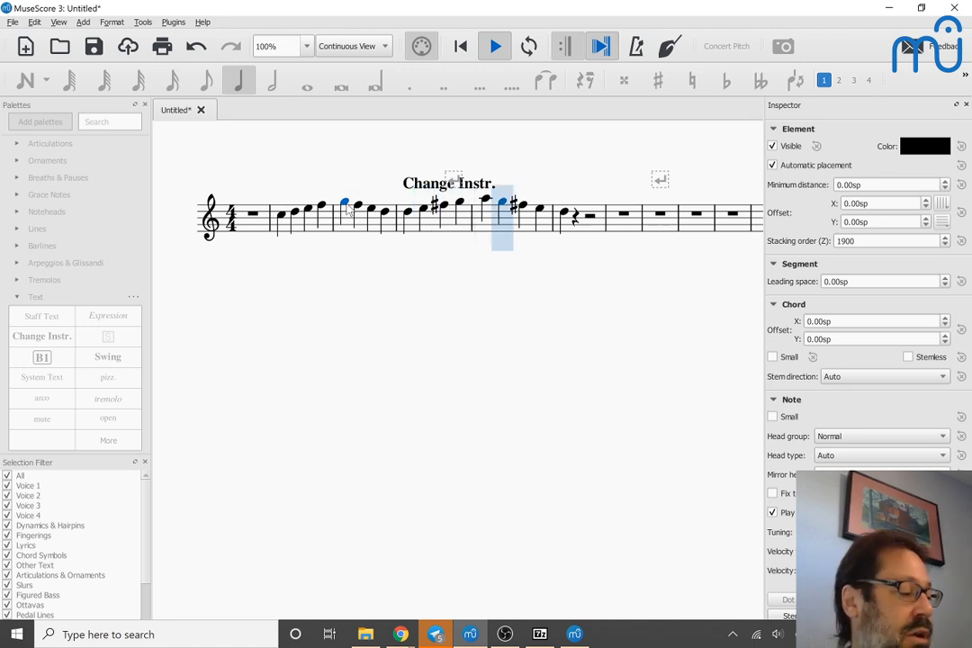
key("space")
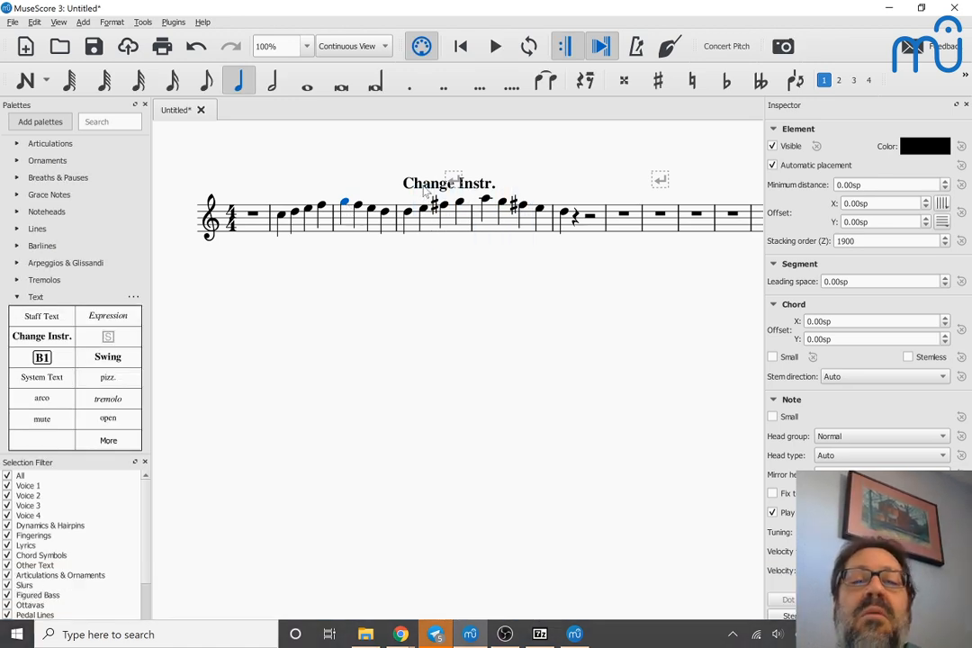
Step: Replace the wording of the instrument change text with "To clarinet"
left_click(431, 188)
double_click(450, 183)
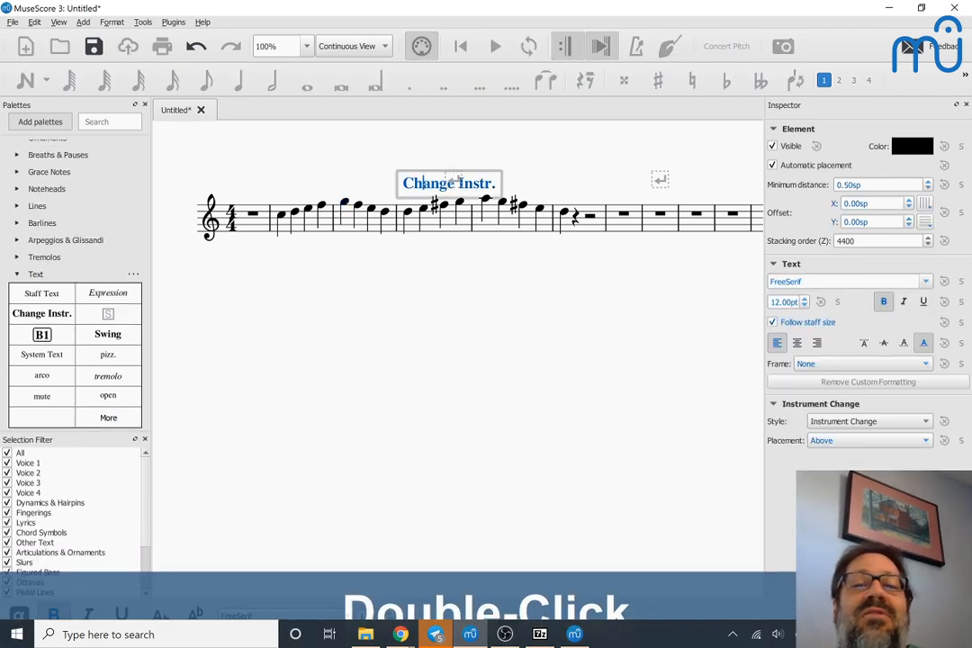
key("ctrl+a")
type("To clarinet")
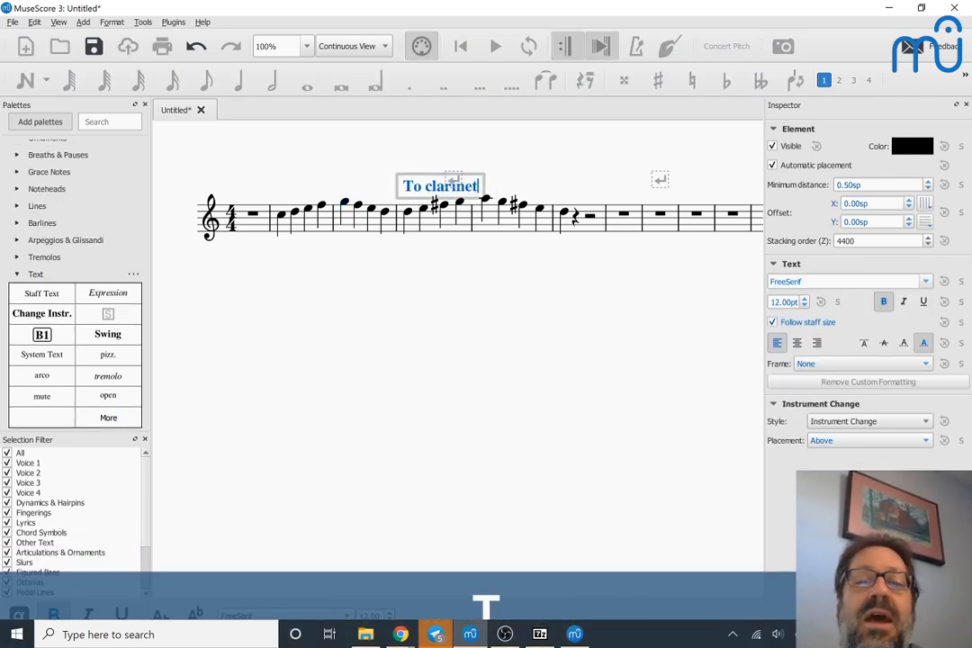
key("Escape")
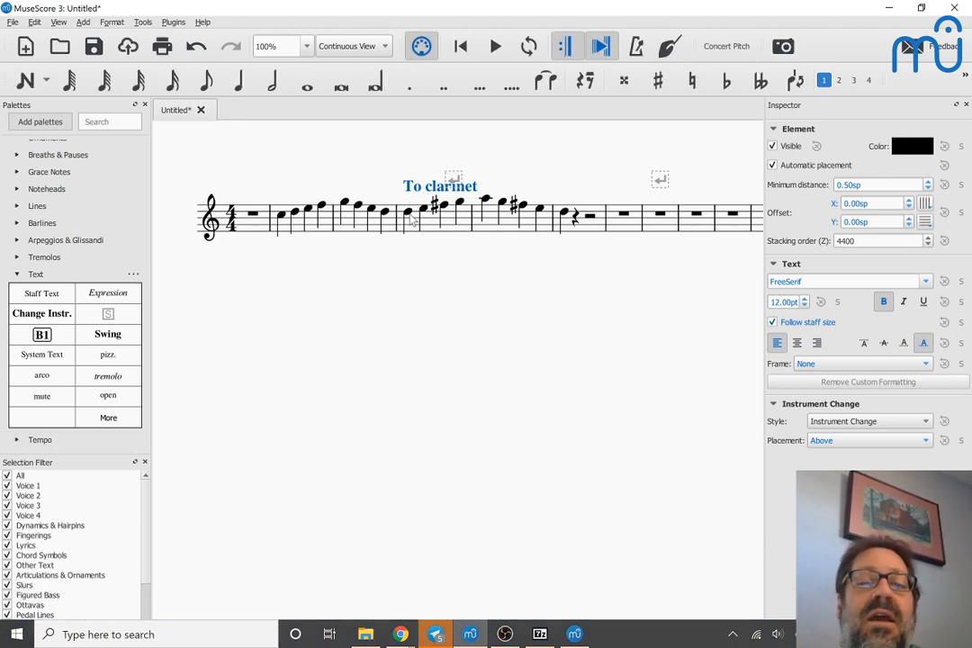
Step: Switch to the MuseScore 3.5 window and add a Bb Clarinet instrument change at the first note of the third measure
key("alt+Tab")
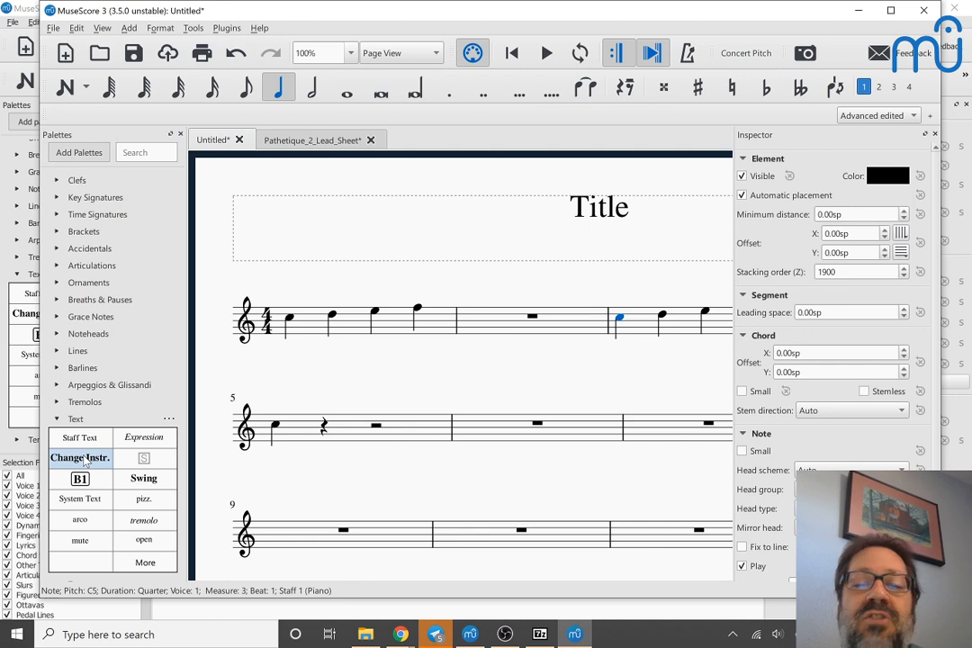
left_click(622, 324)
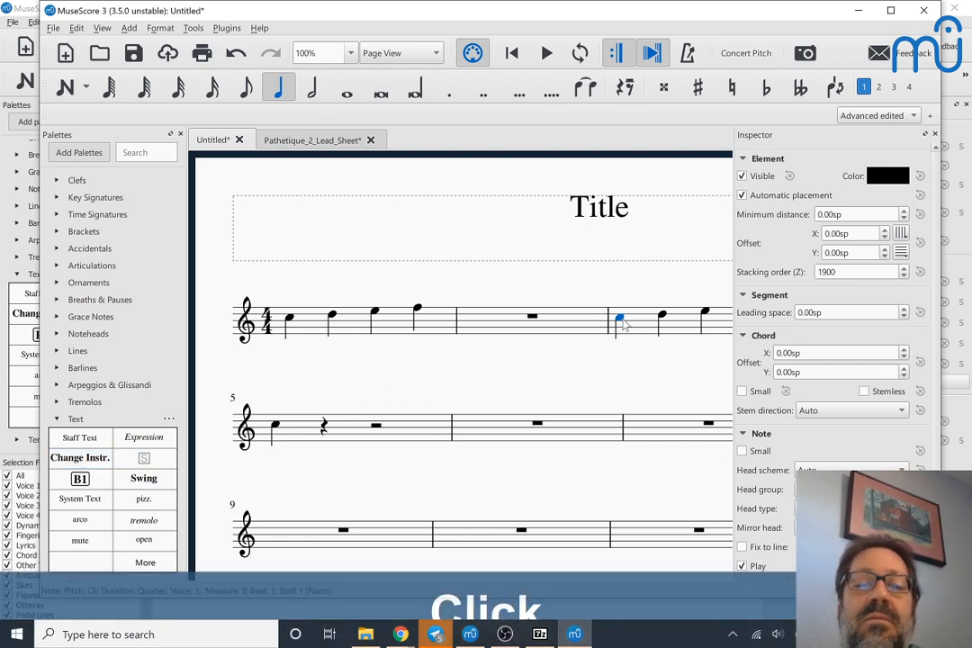
left_click(99, 466)
left_click(99, 466)
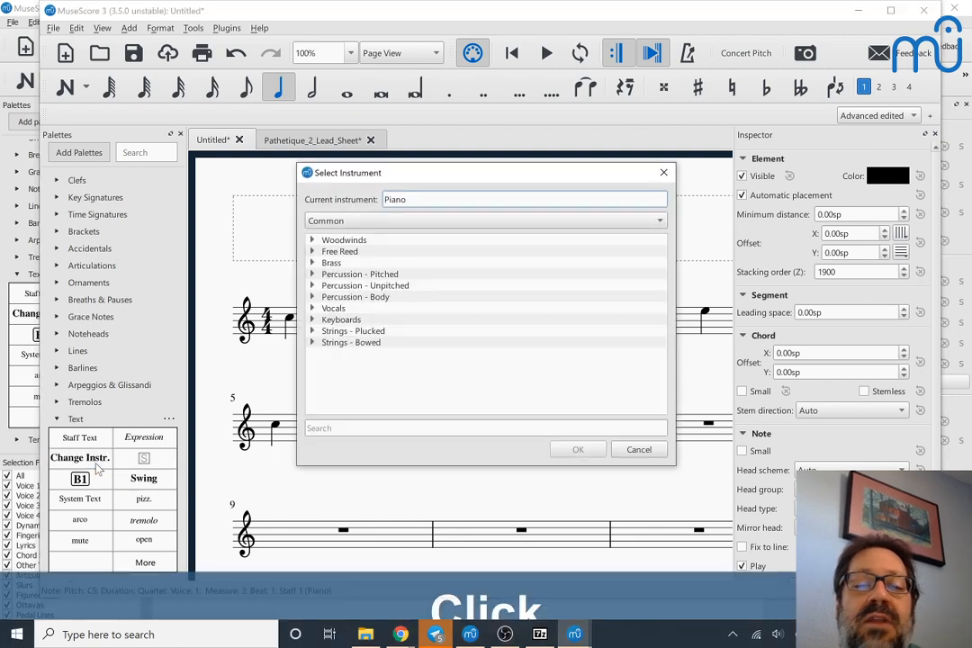
left_click(312, 241)
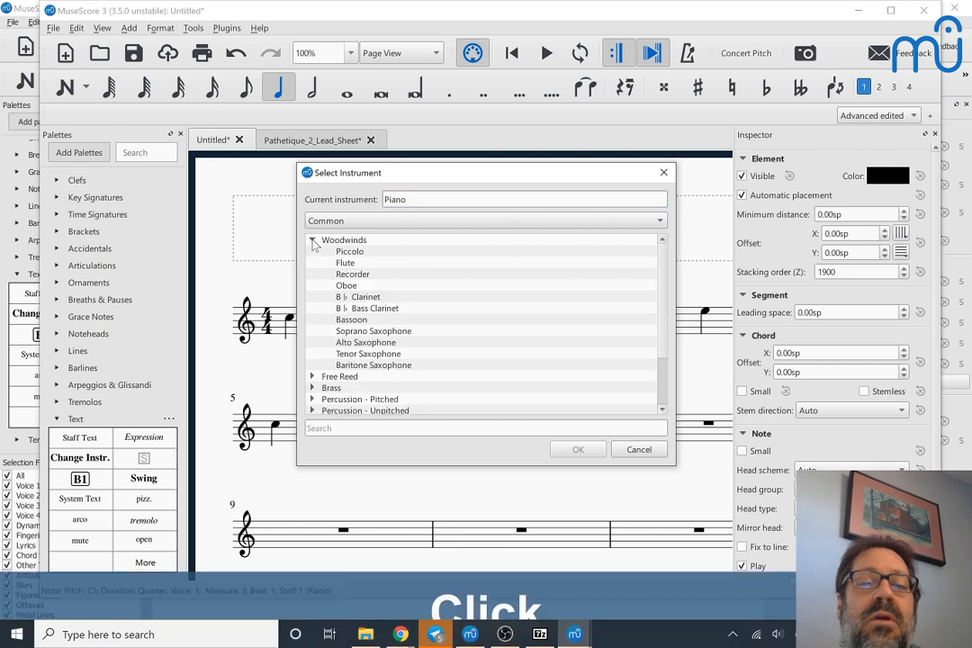
left_click(353, 298)
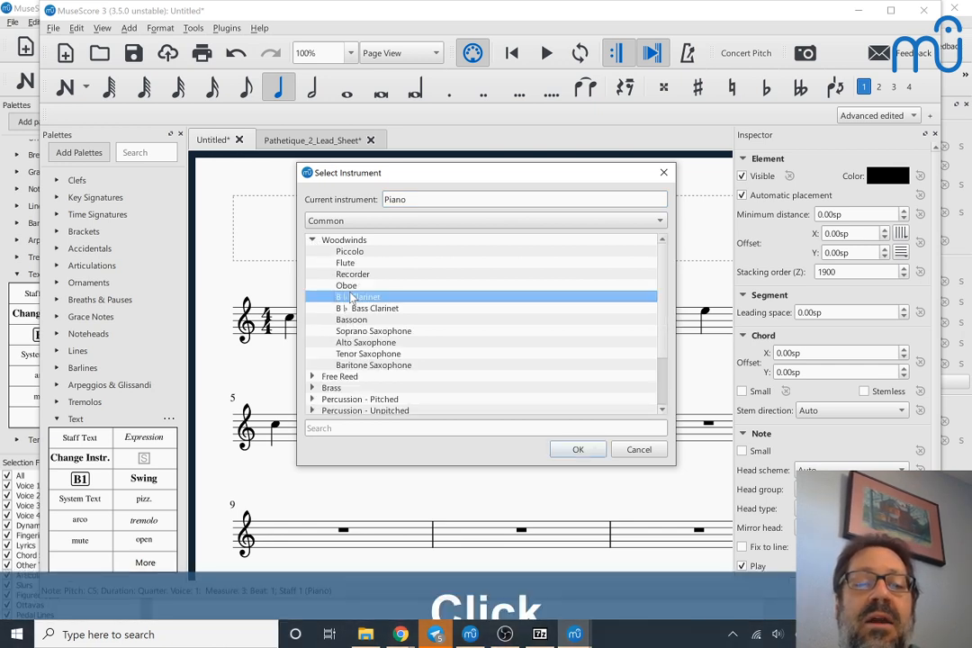
left_click(573, 451)
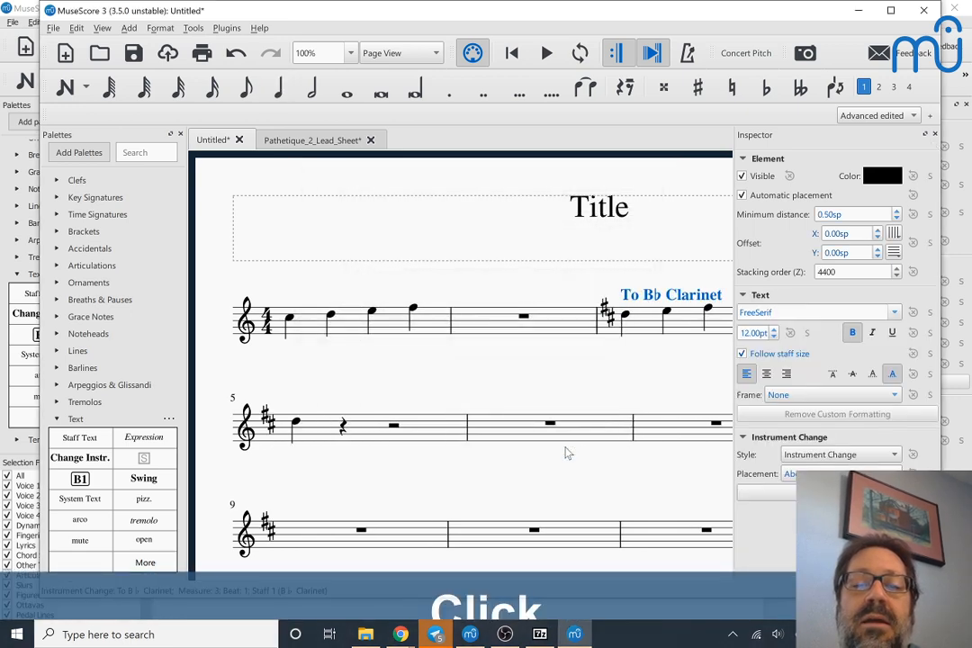
Step: Shorten the wording of the instrument change text to "To Clarinet"
scroll(639, 332, "right", 3)
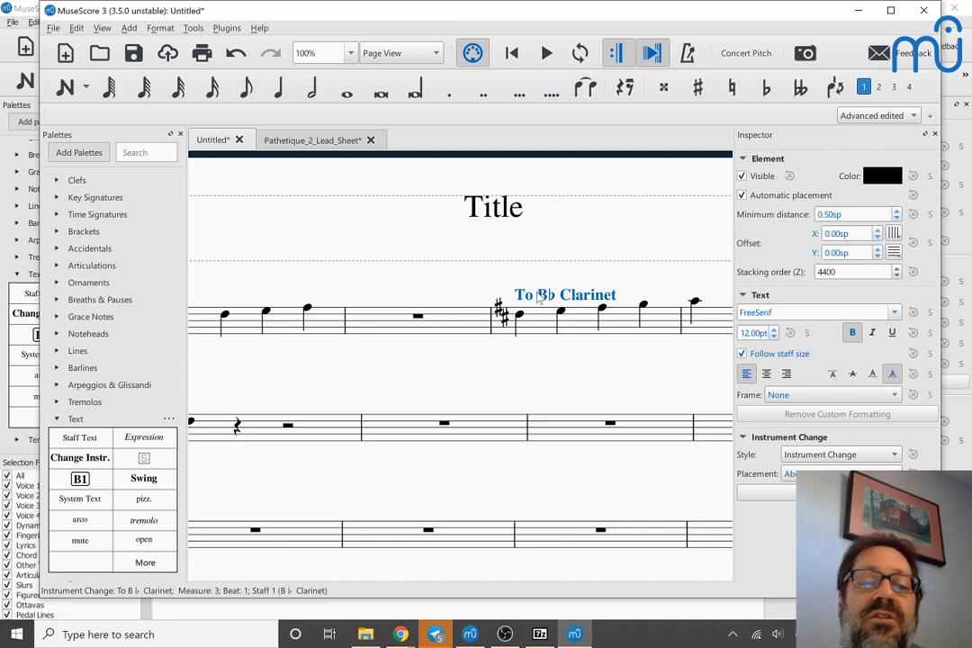
double_click(541, 295)
key("ctrl+shift+Right")
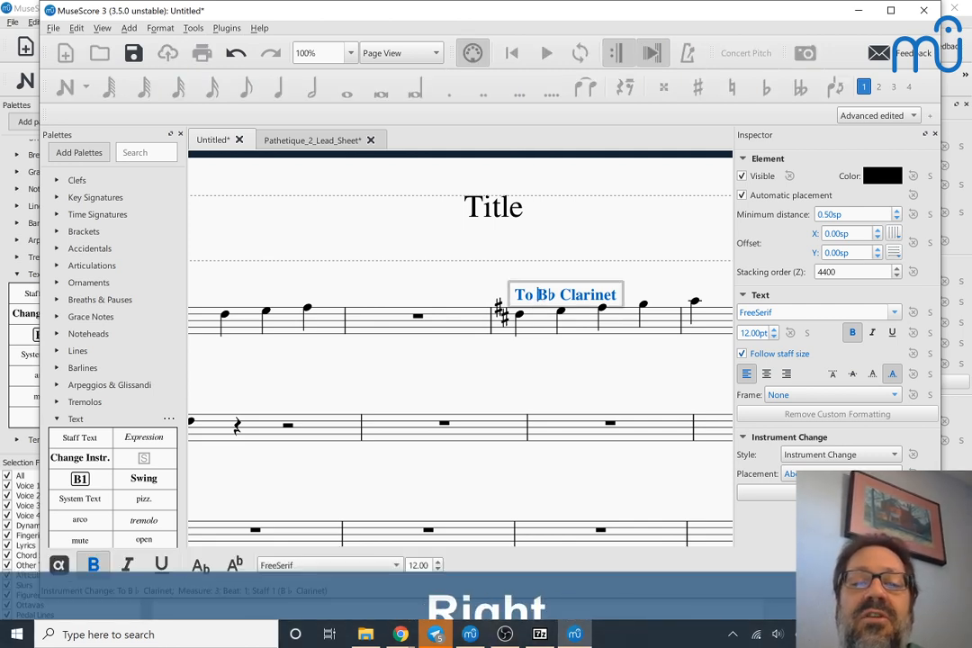
key("BackSpace")
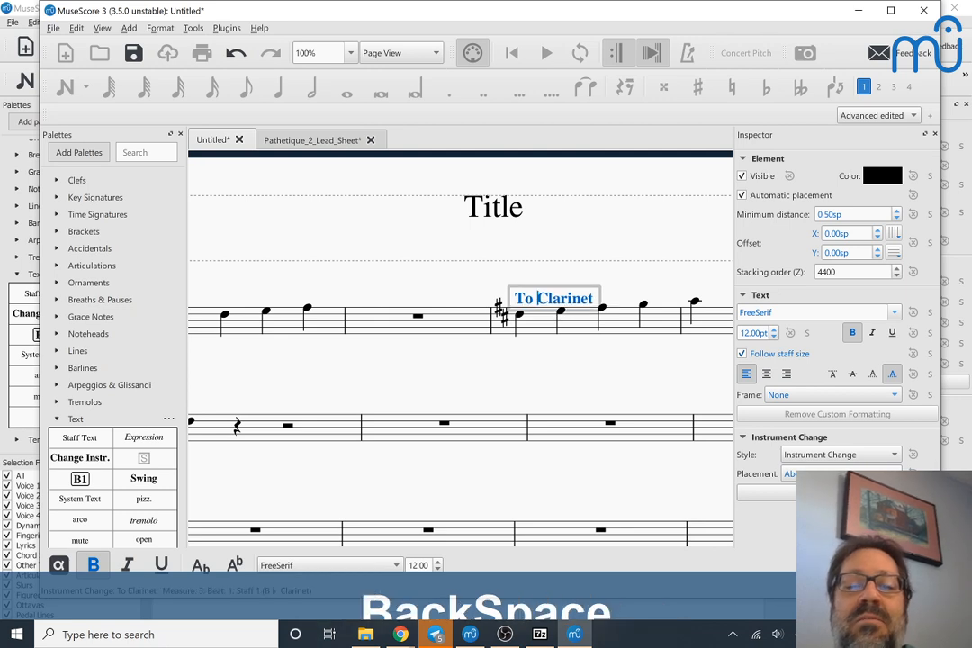
key("Escape")
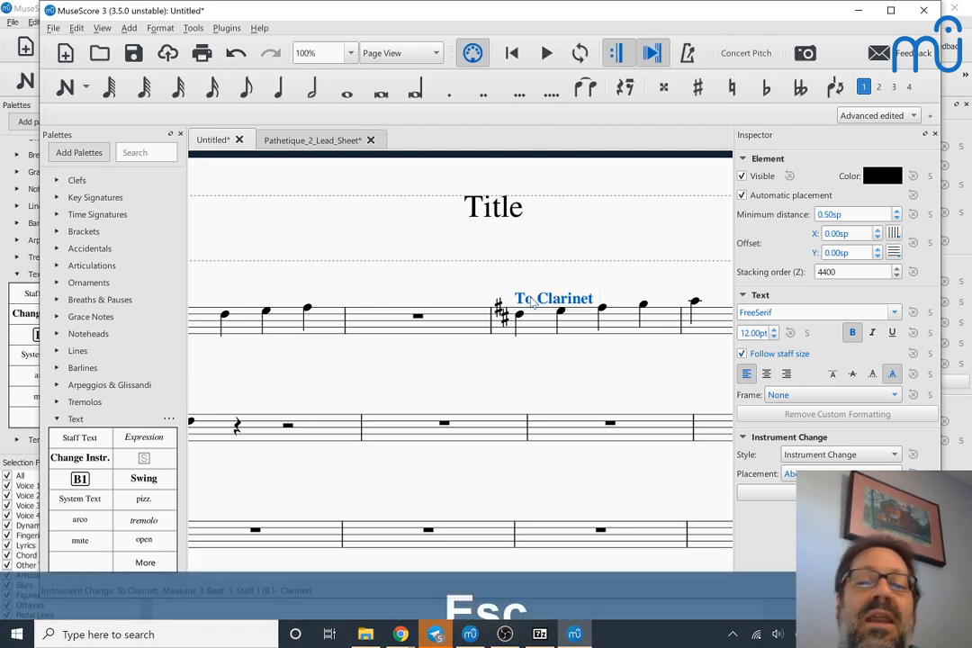
Step: Play the score from the second measure's rest through the clarinet instrument change and stop
left_click(520, 317)
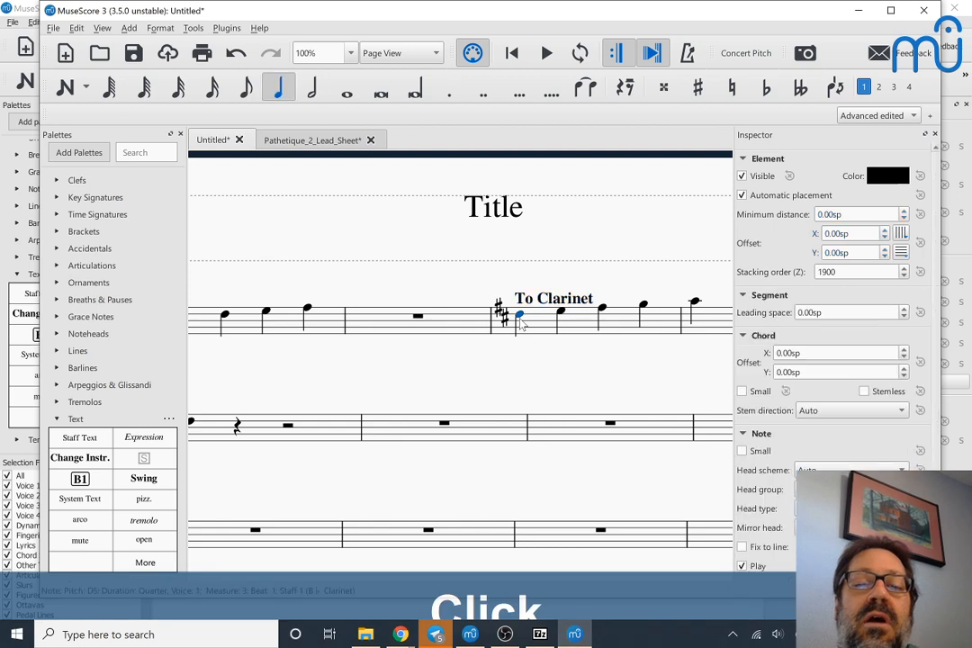
left_click(416, 317)
key("space")
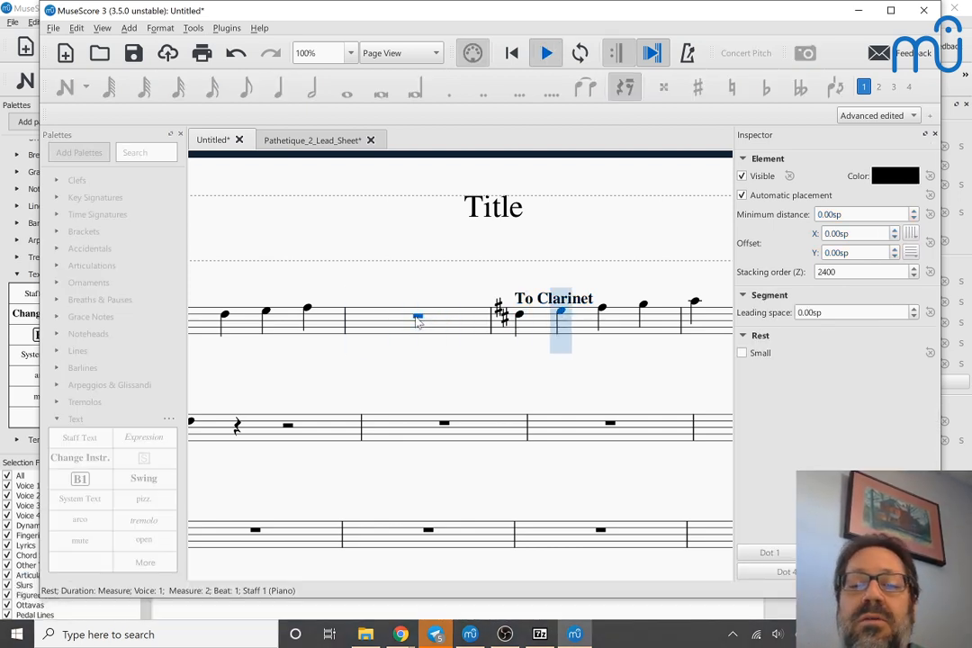
key("space")
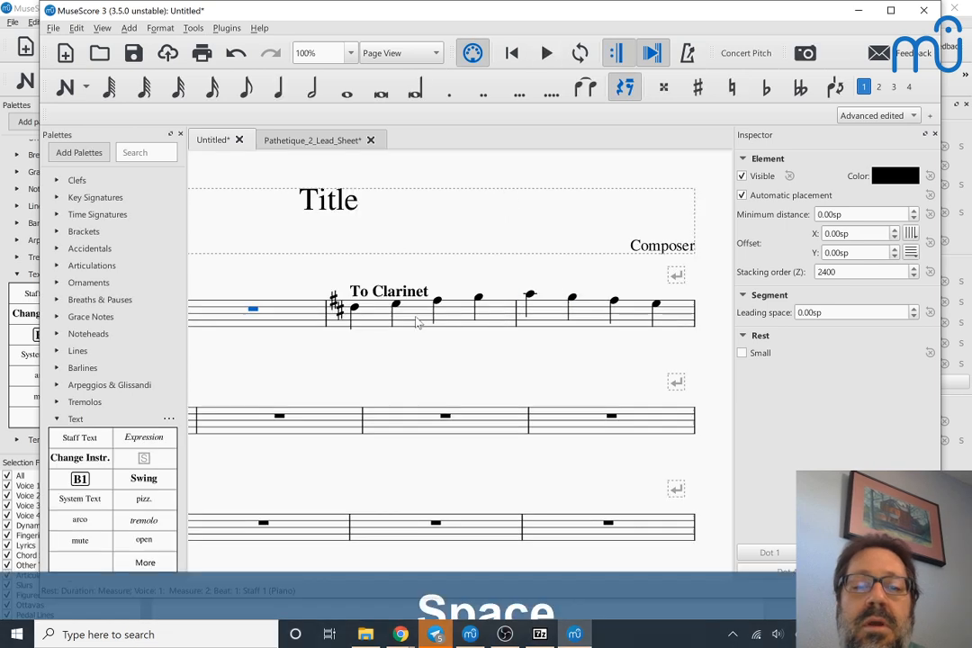
Step: Delete the "To Clarinet" instrument change and play the score from the first note of the third measure, stopping after the passage
left_click(374, 297)
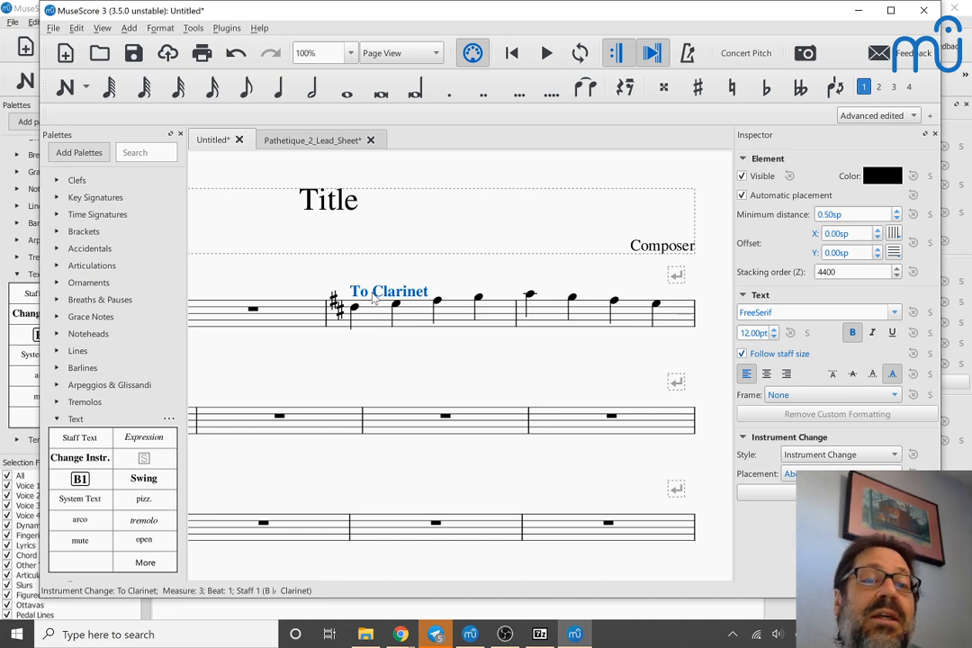
key("Delete")
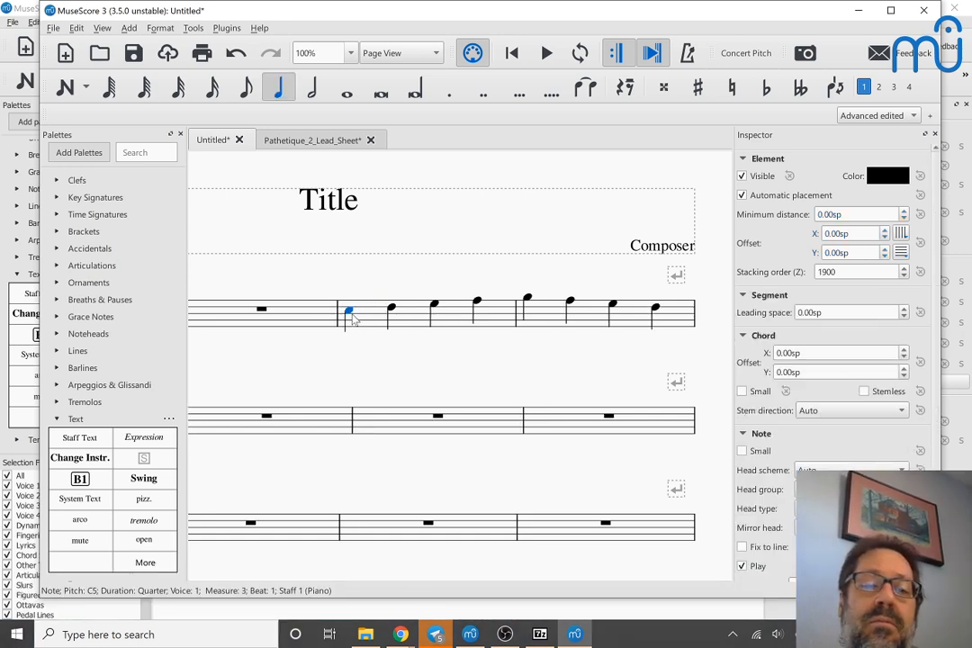
left_click(351, 315)
key("space")
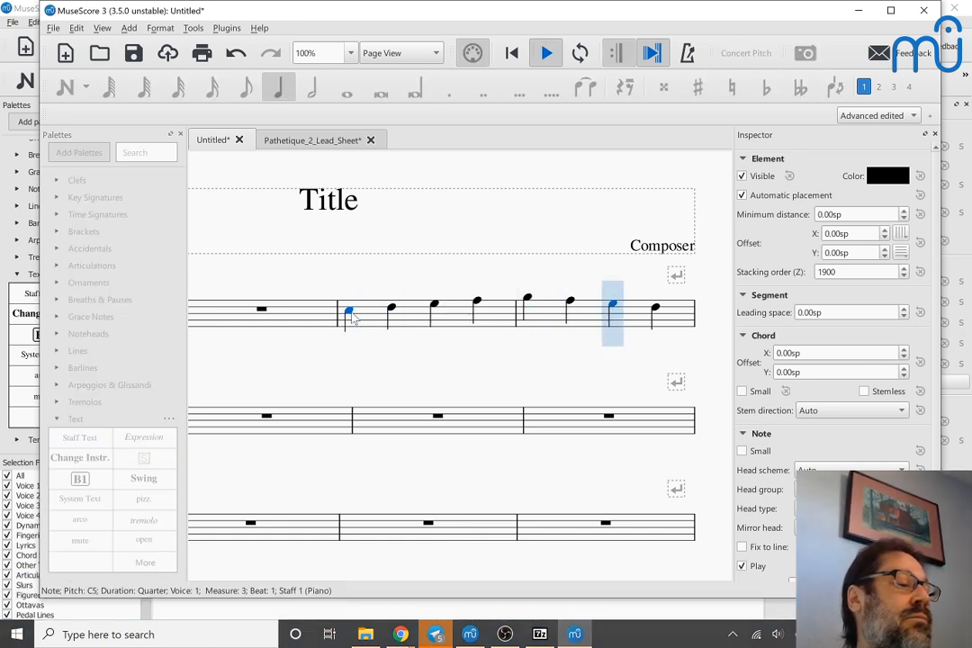
key("space")
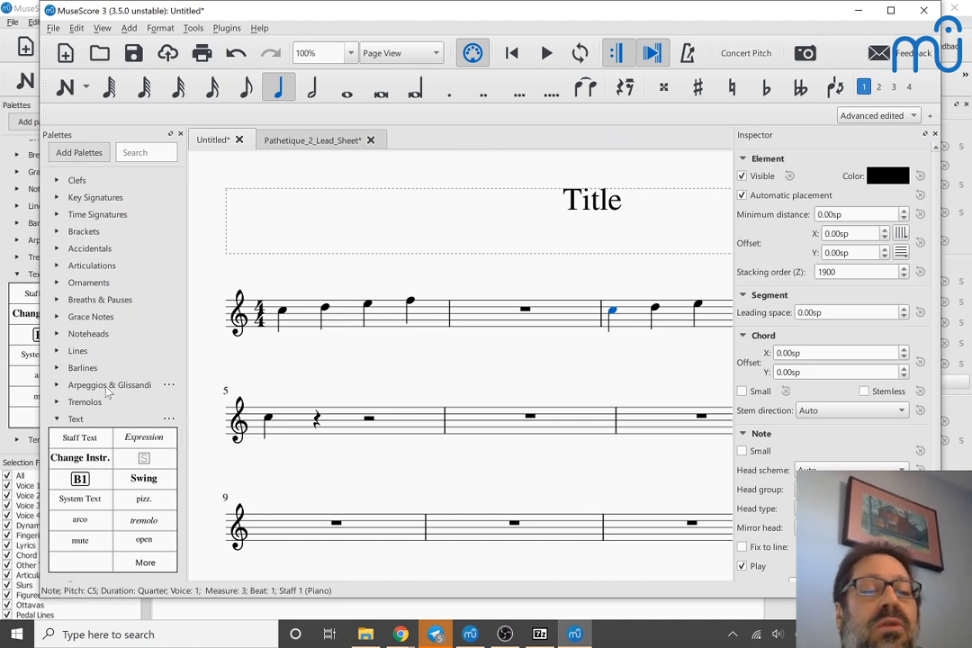
Step: Select the first note of the first measure and maximize the score window
left_click(282, 310)
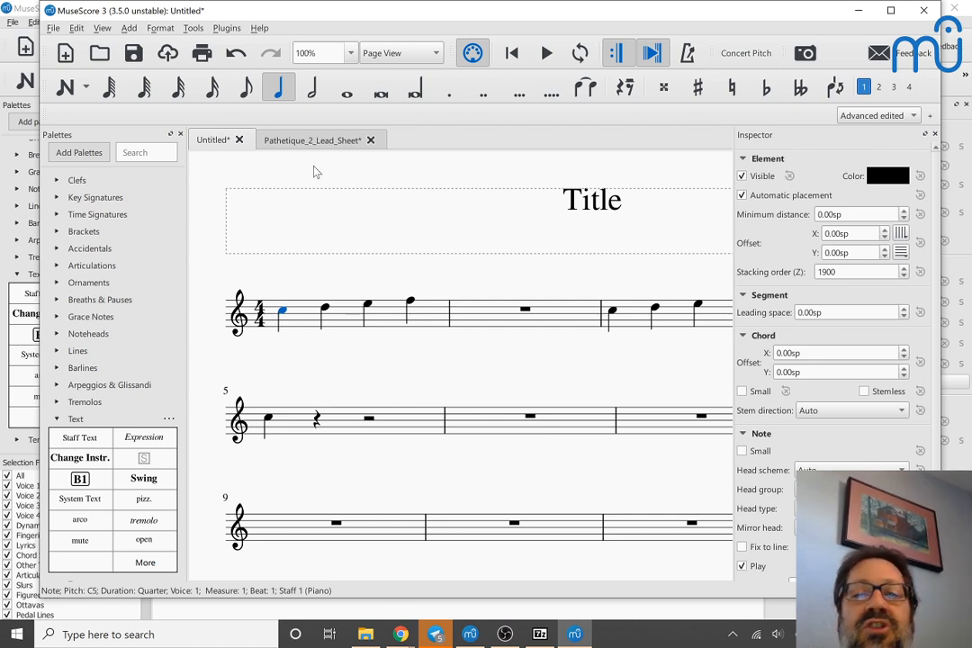
left_click(891, 11)
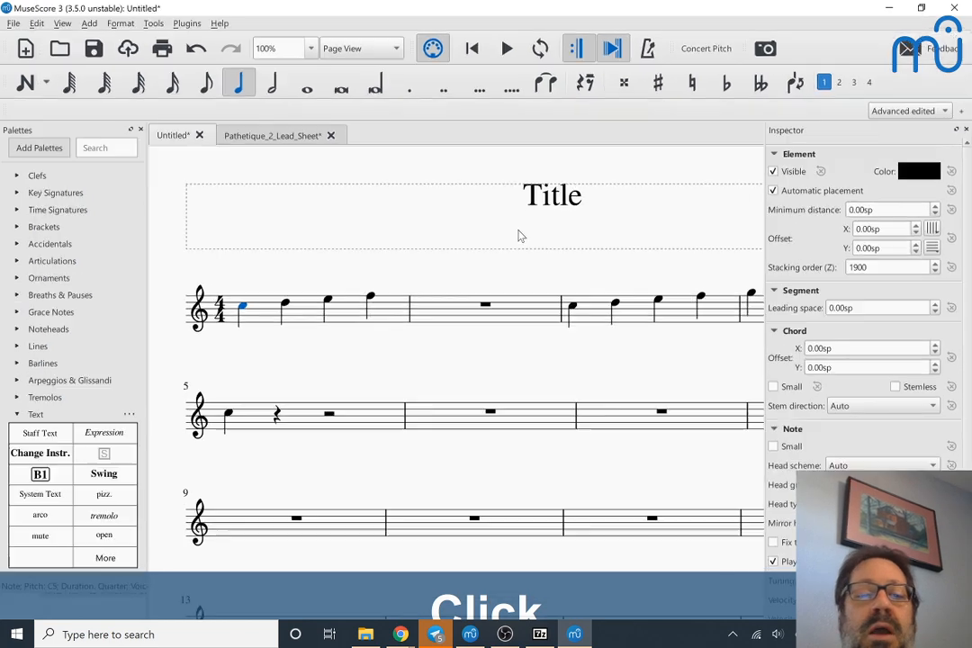
Step: Set the Piano staff's notehead scheme to Pitch Names in its advanced style properties, and undo the change
right_click(254, 322)
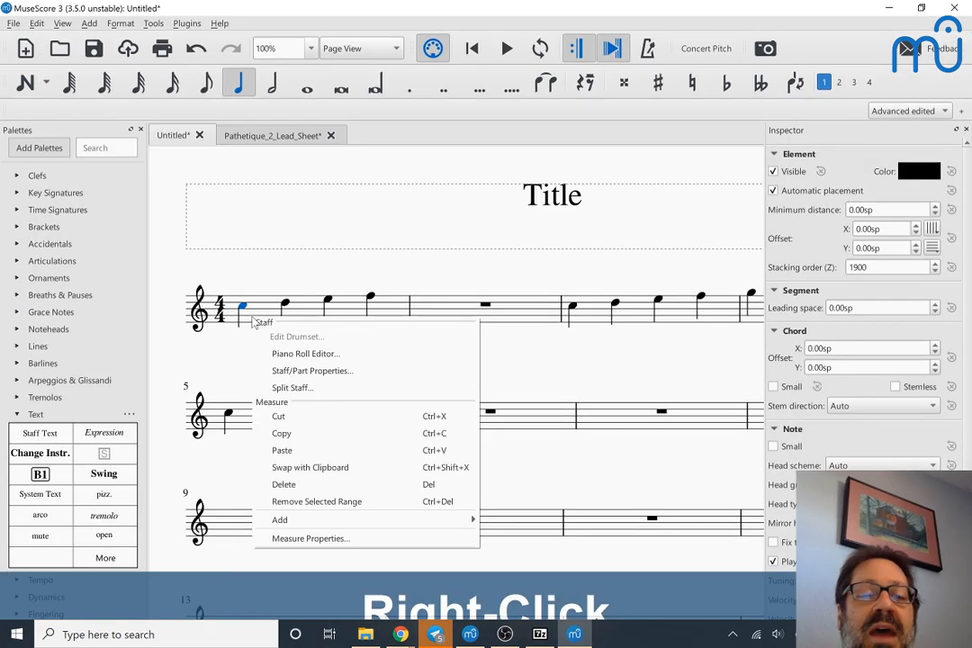
left_click(284, 378)
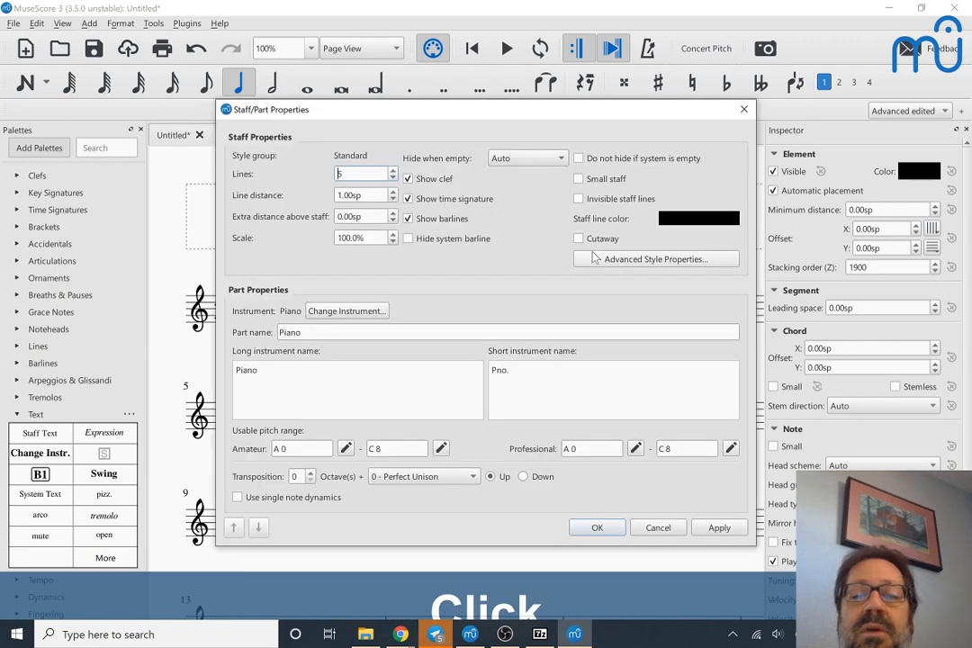
left_click(594, 258)
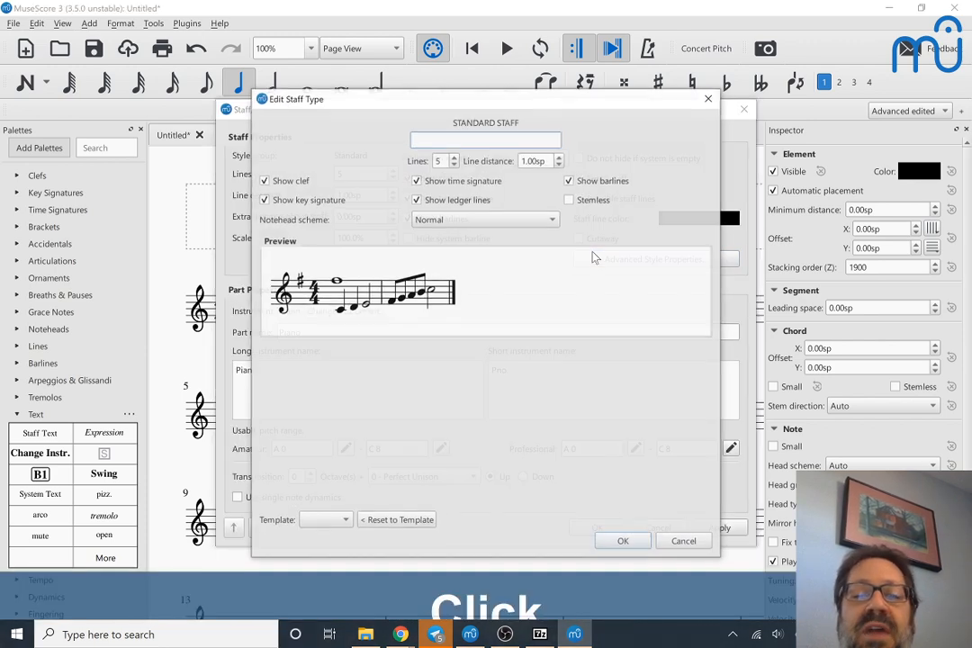
left_click(430, 219)
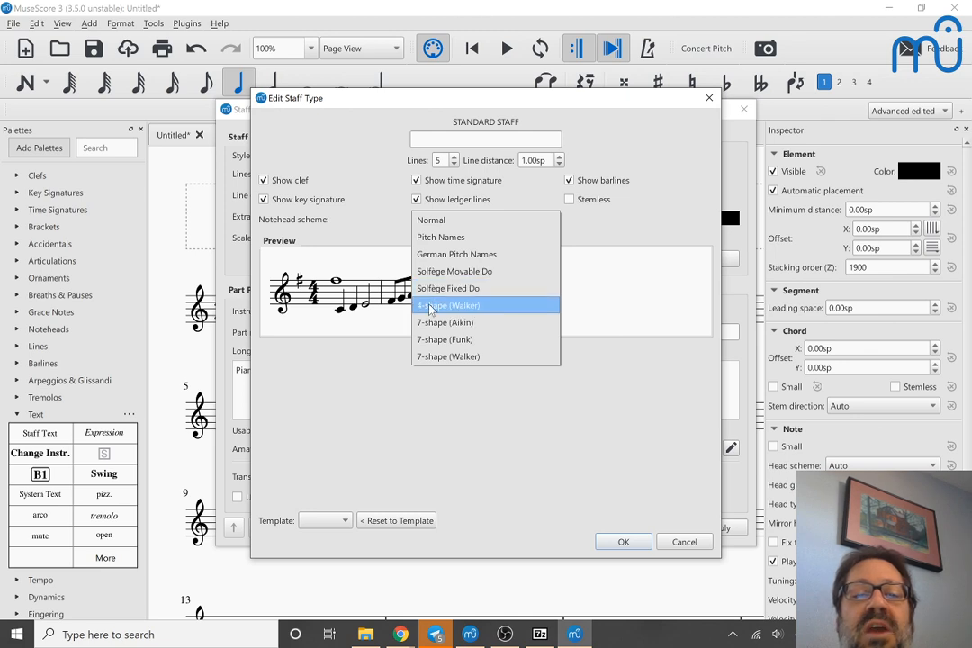
left_click(434, 237)
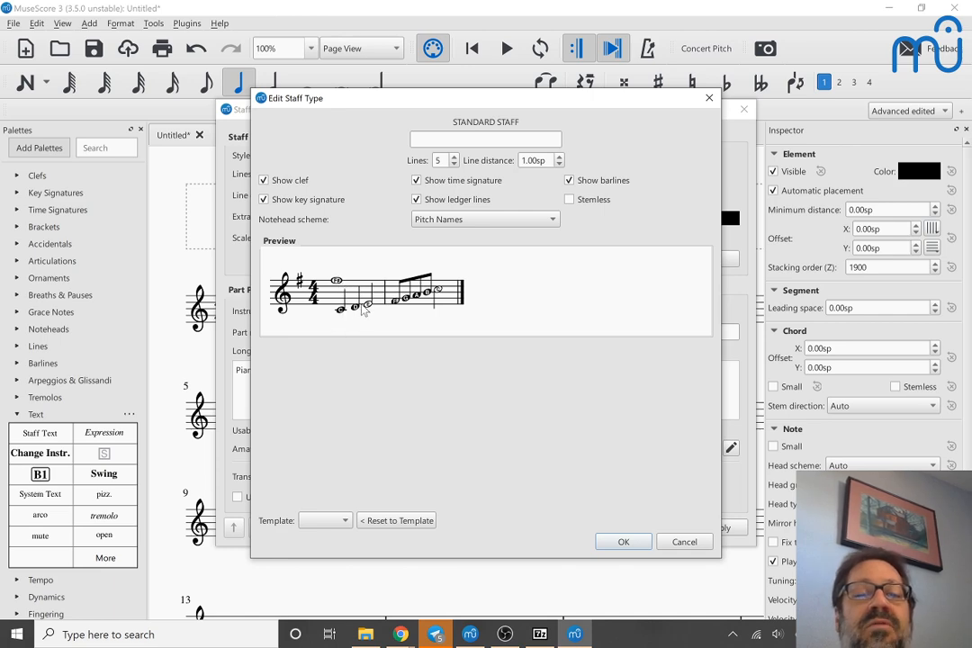
left_click(624, 542)
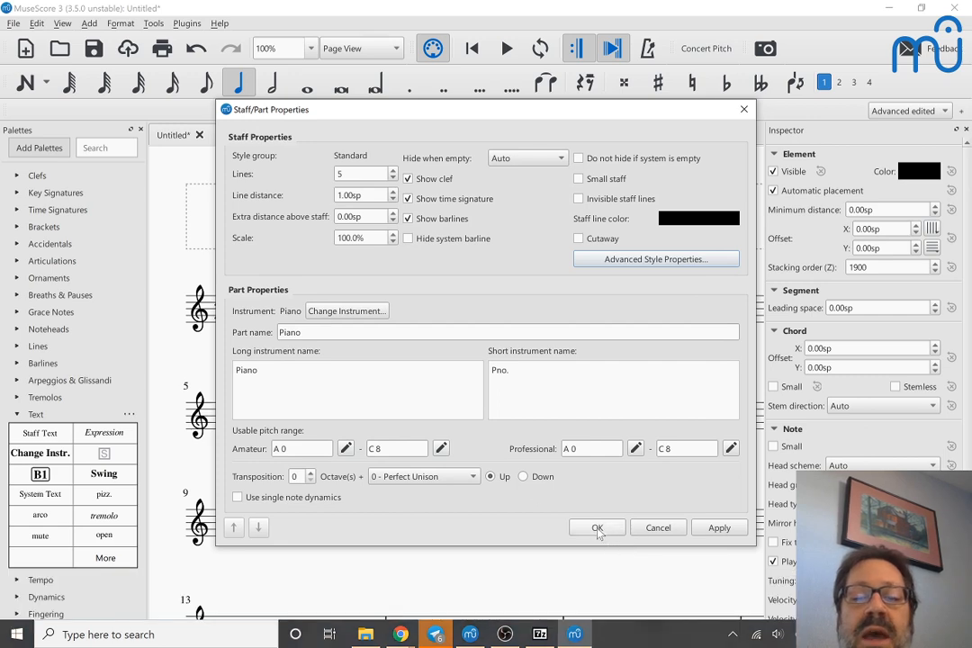
left_click(597, 529)
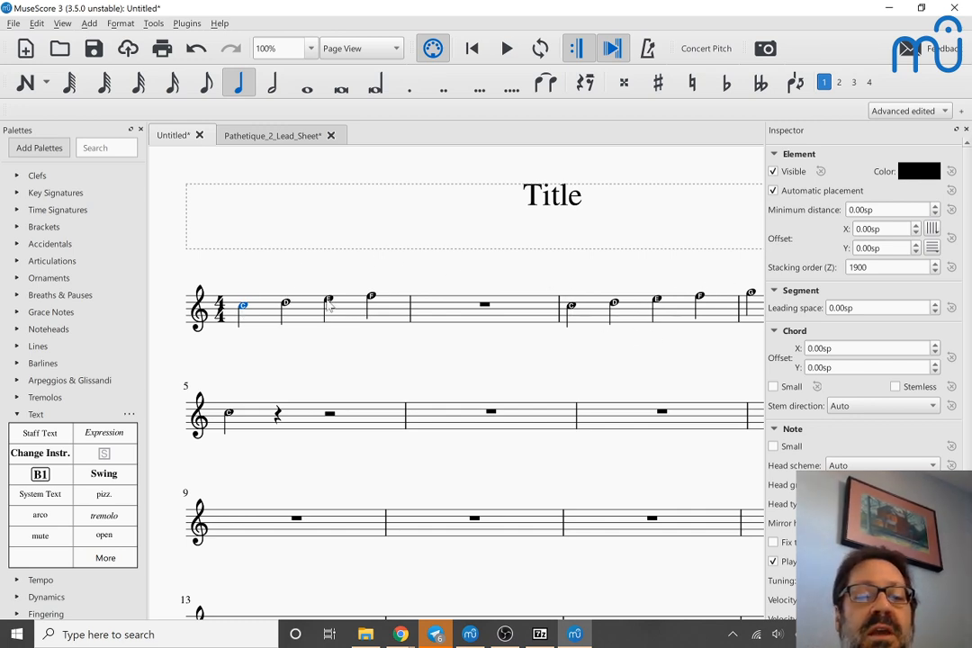
key("ctrl+z")
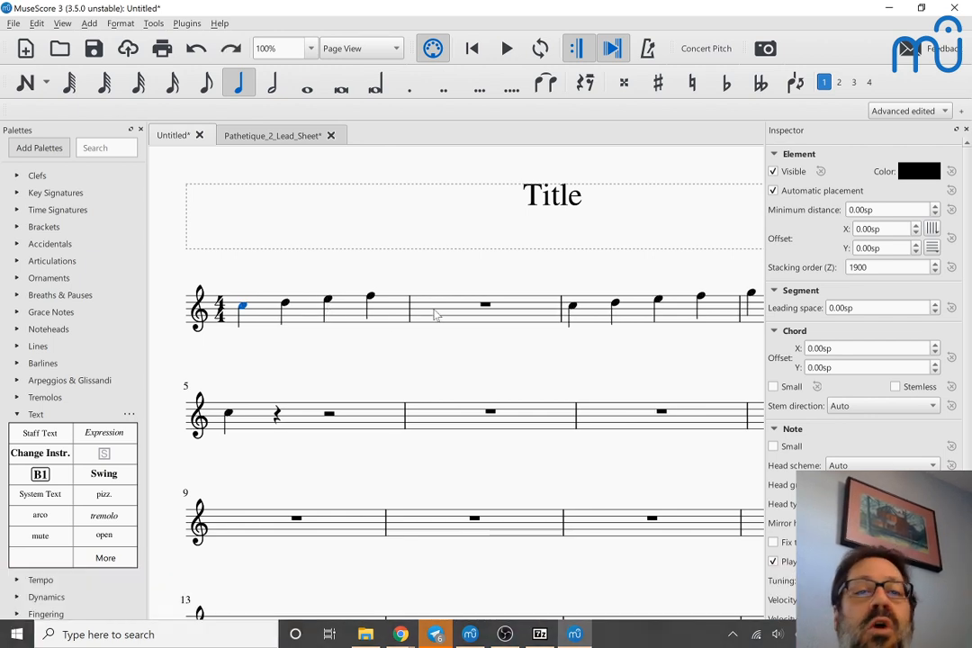
Step: Select the four notes of the first measure and set their head scheme to Pitch Names
left_click(329, 301)
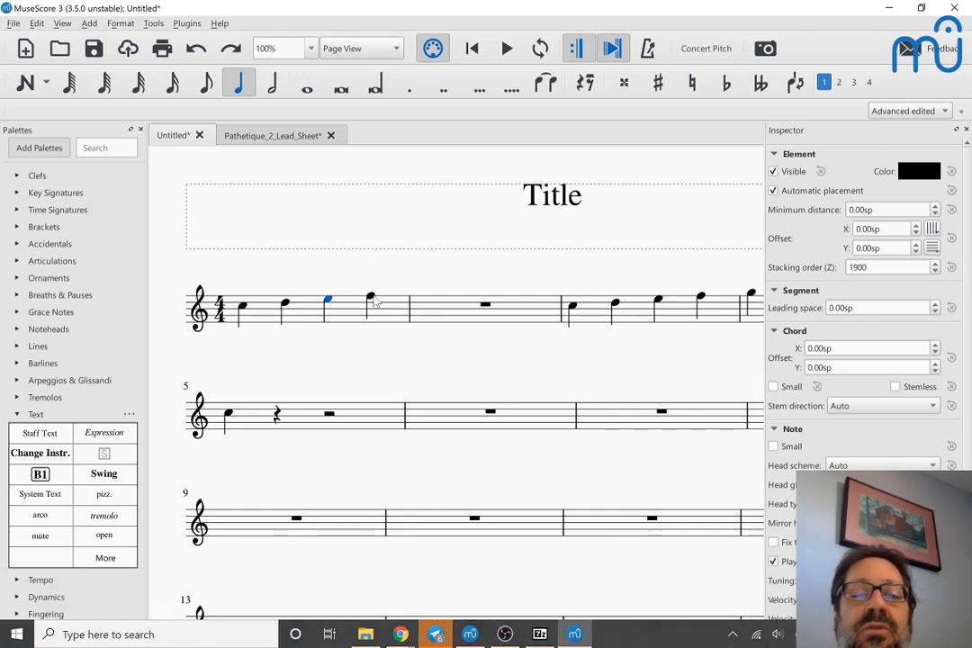
left_click(370, 298, "ctrl")
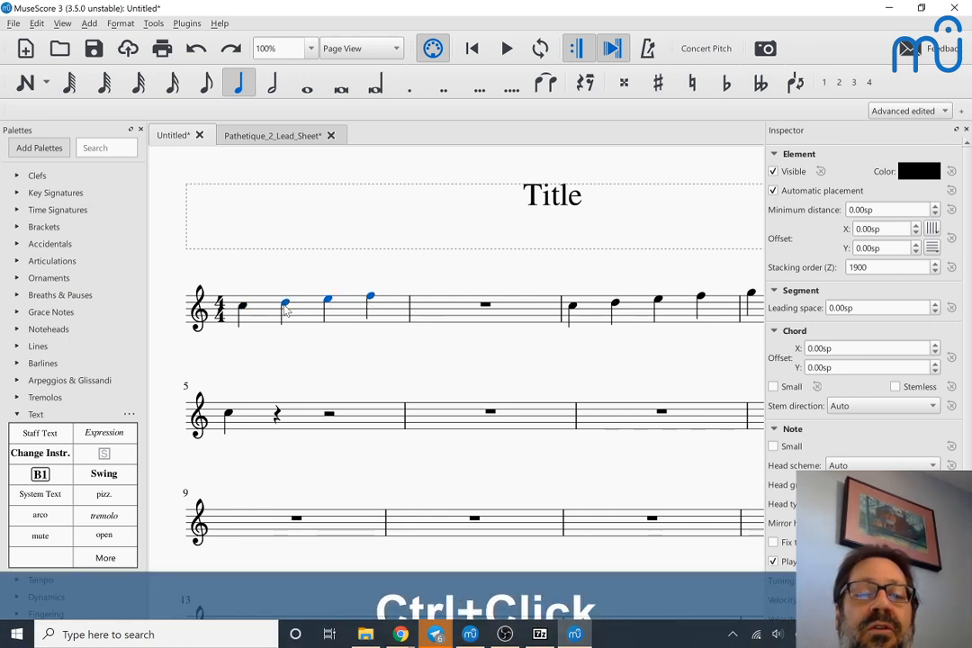
left_click(242, 310, "ctrl")
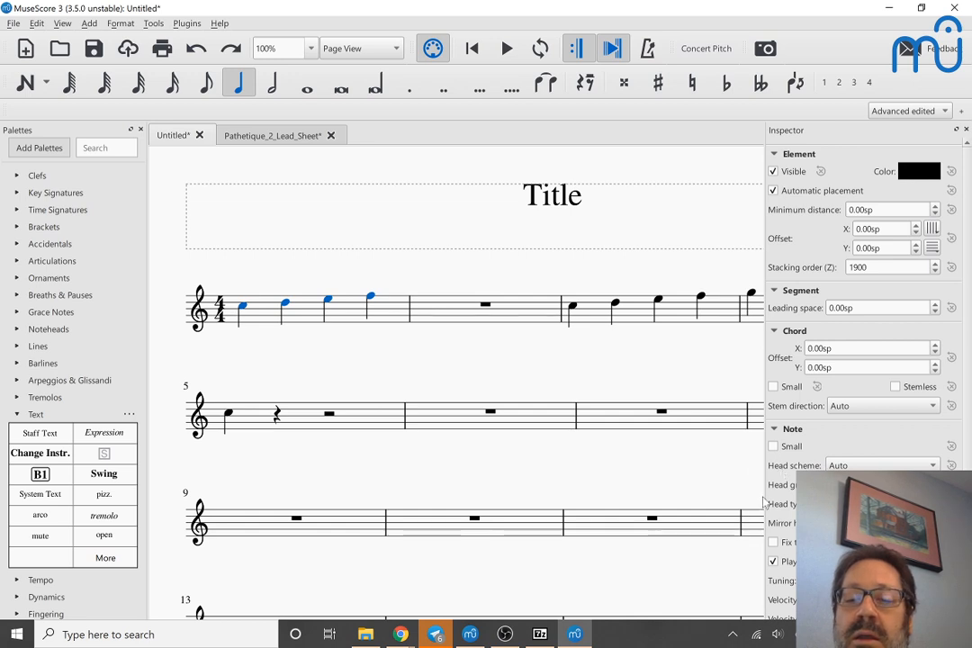
left_click(862, 466)
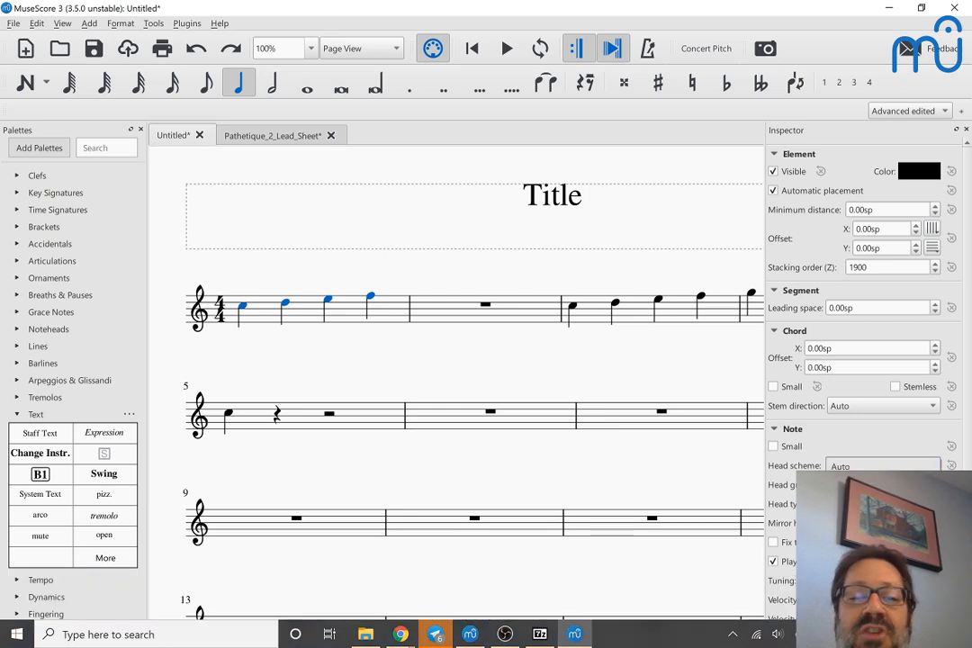
left_click(860, 493)
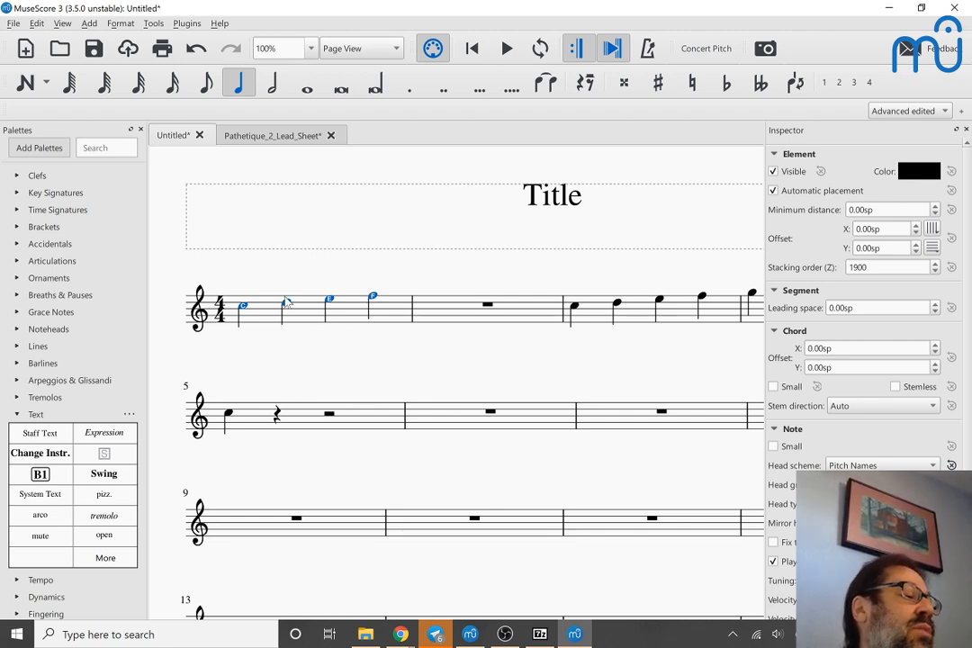
Step: Add a Drumset from the unpitched percussion instruments to the score, below the Piano
key("i")
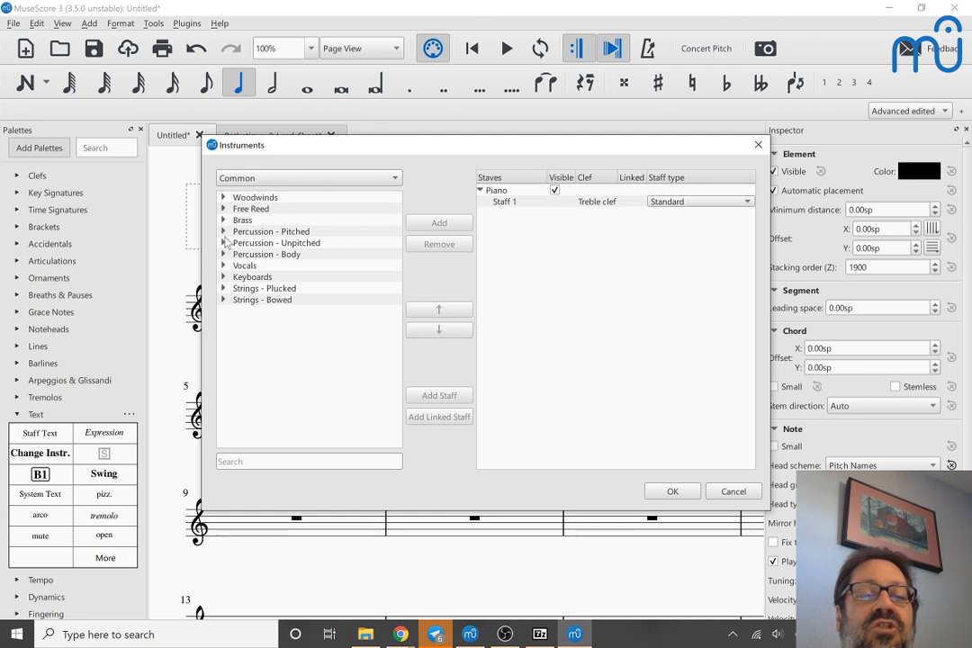
left_click(225, 244)
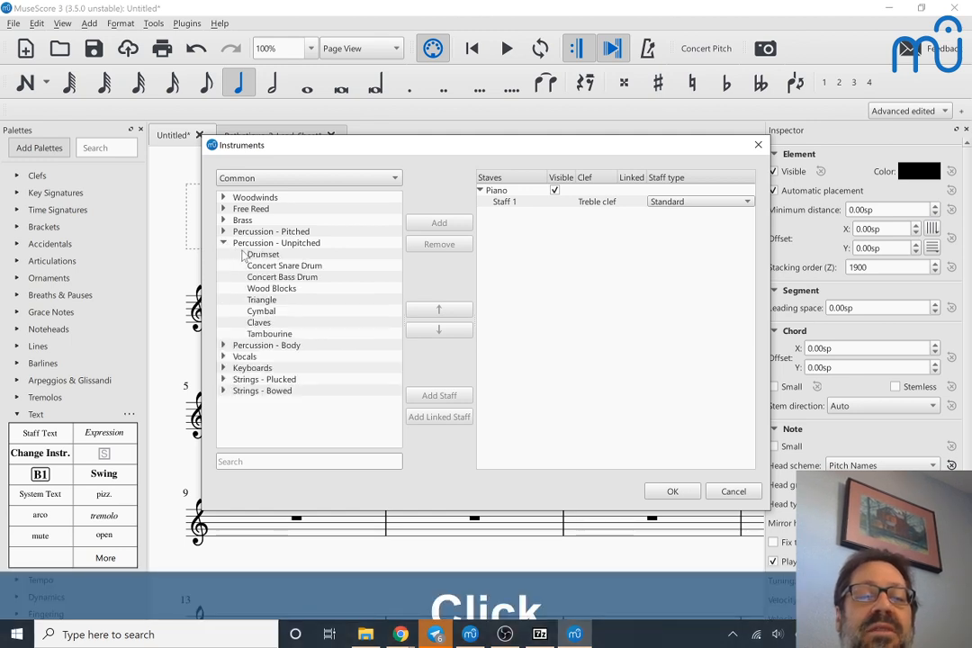
double_click(255, 256)
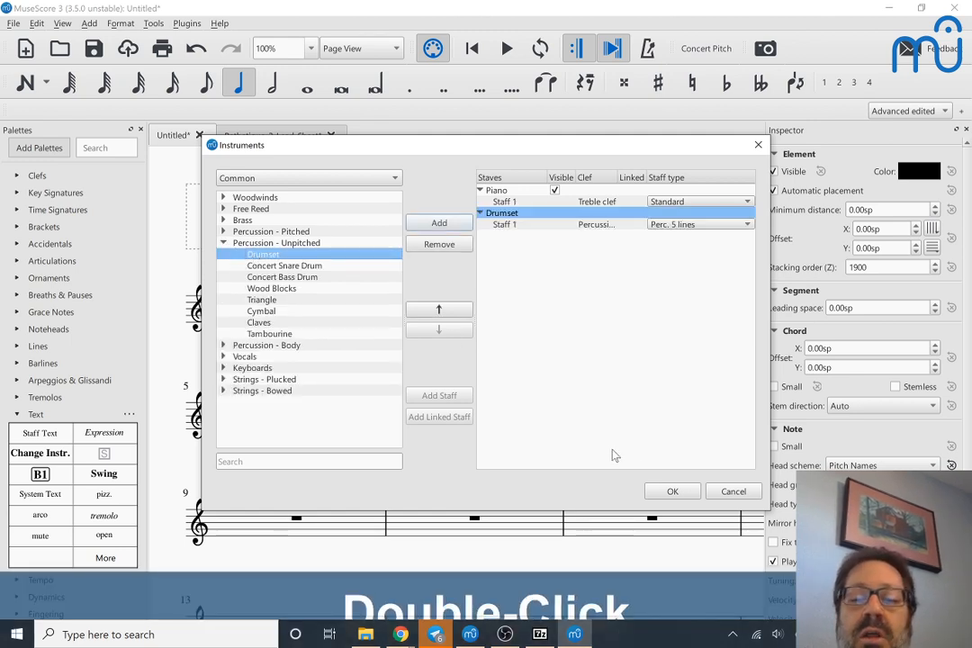
left_click(667, 492)
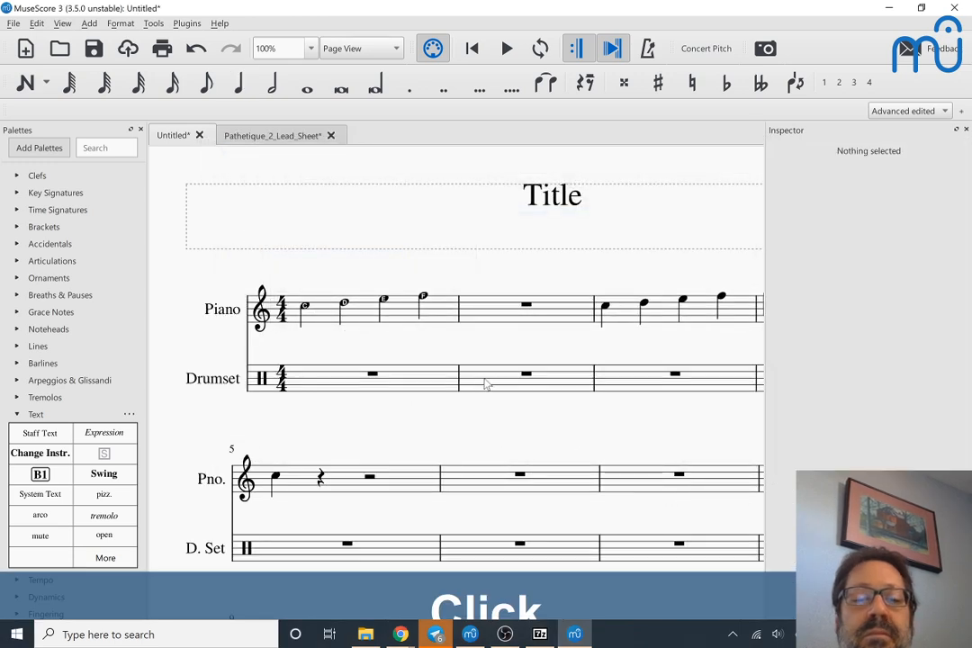
Step: Enter four Closed Hi-Hat quarter notes in the second measure of the Drumset staff and leave note input
left_click(486, 385)
key("n")
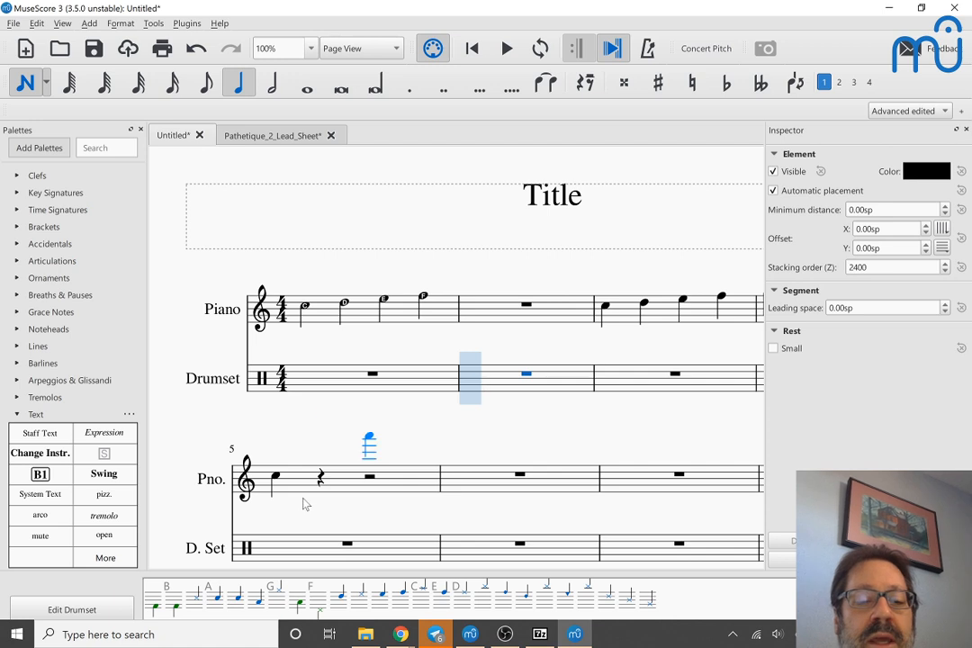
left_click(276, 558)
left_click(216, 602)
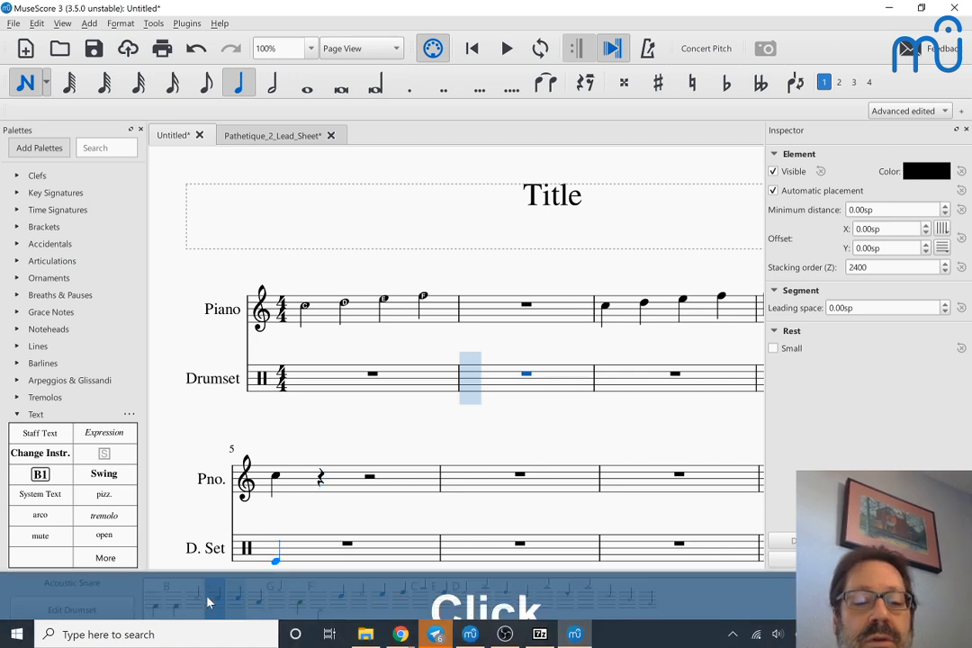
left_click(171, 601)
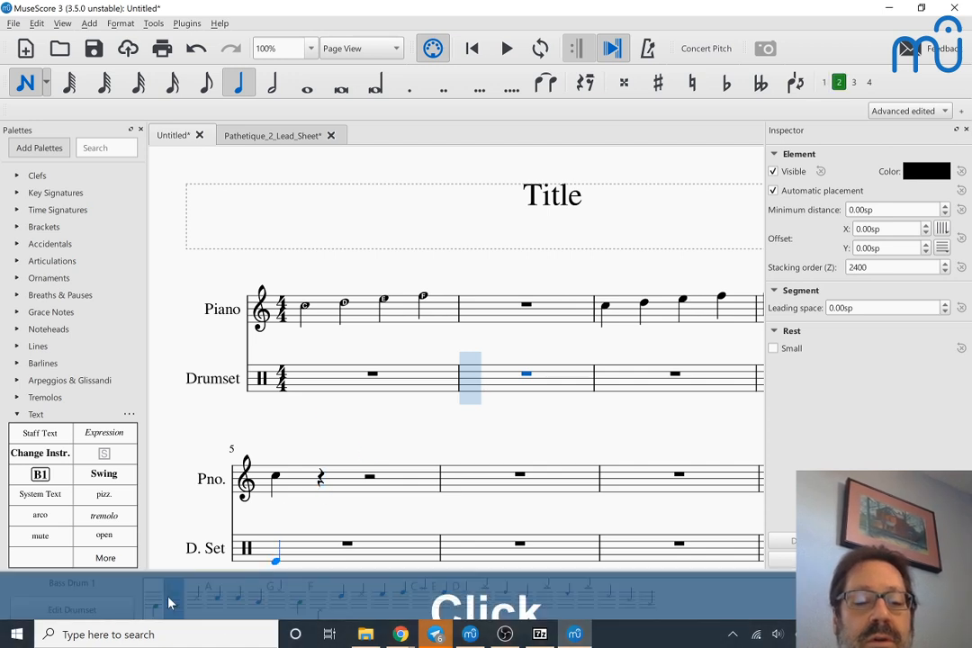
left_click(279, 597)
double_click(279, 597)
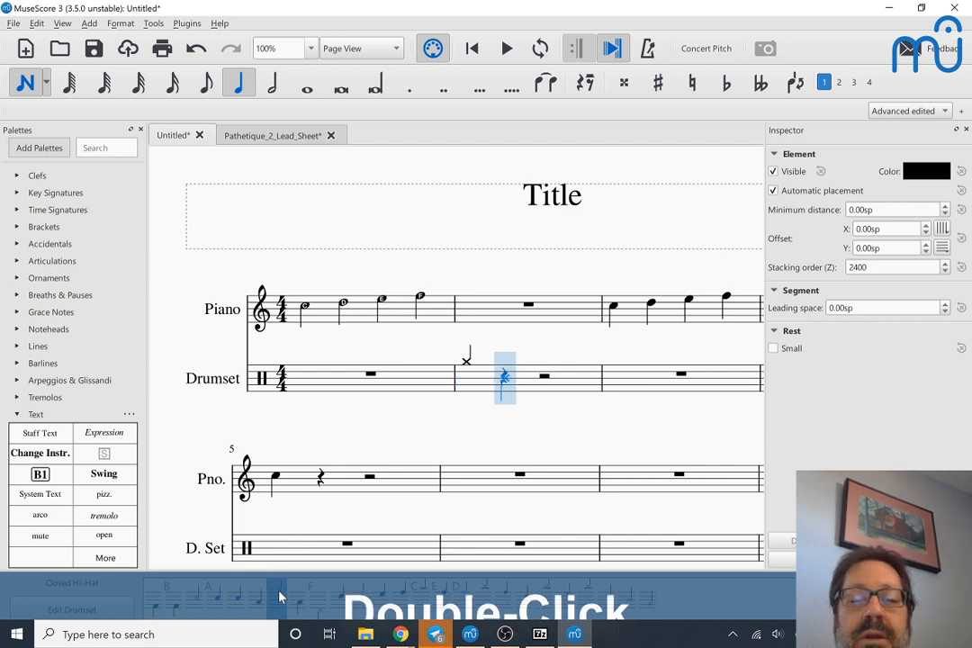
double_click(279, 597)
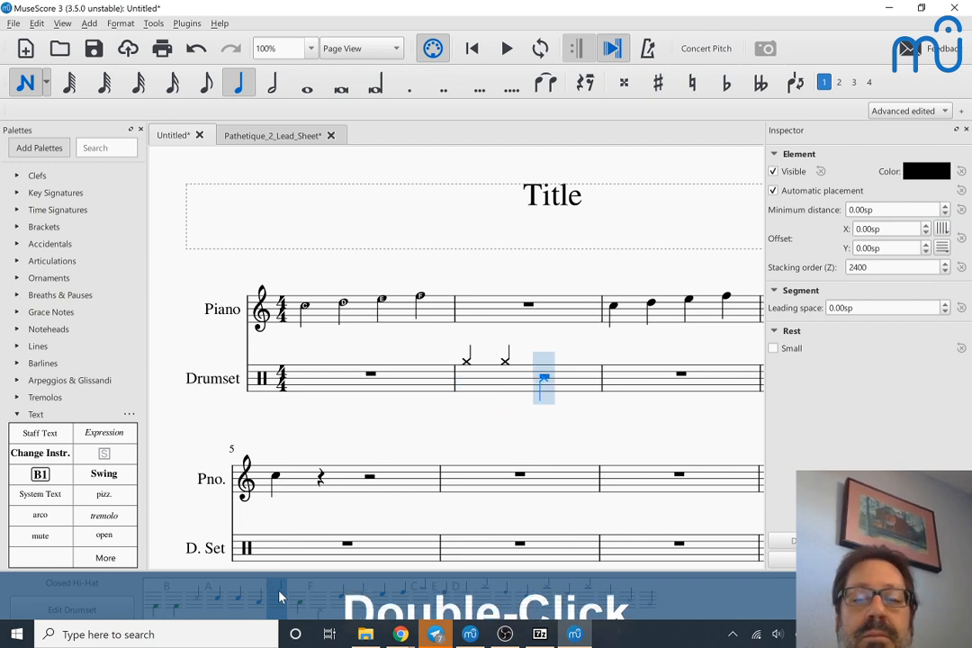
double_click(279, 597)
double_click(279, 597)
key("Escape")
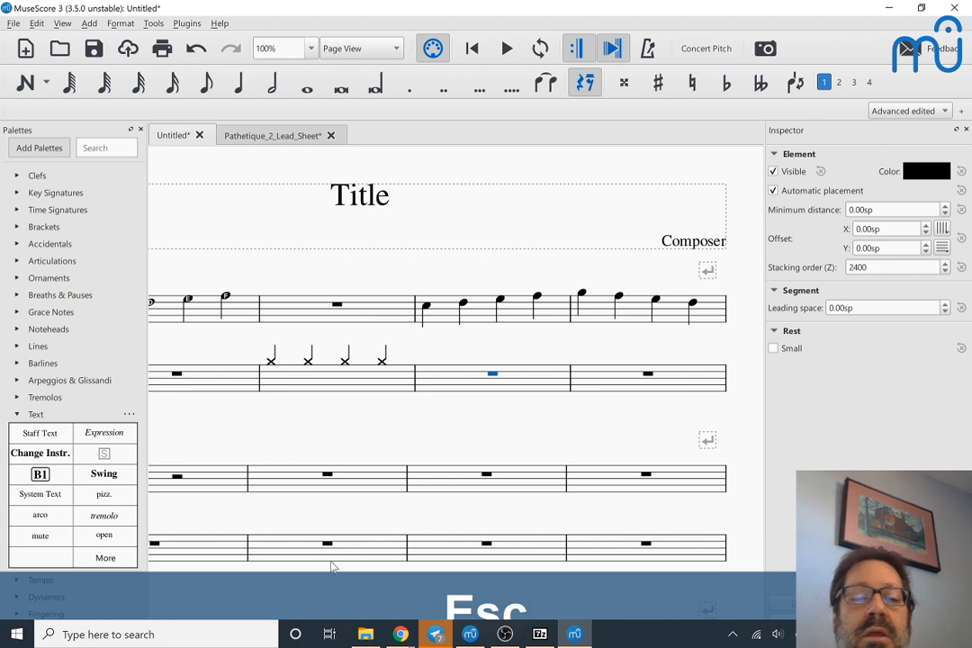
Step: Try a different head type on the second hi-hat note and set it back to Auto
left_click(308, 362)
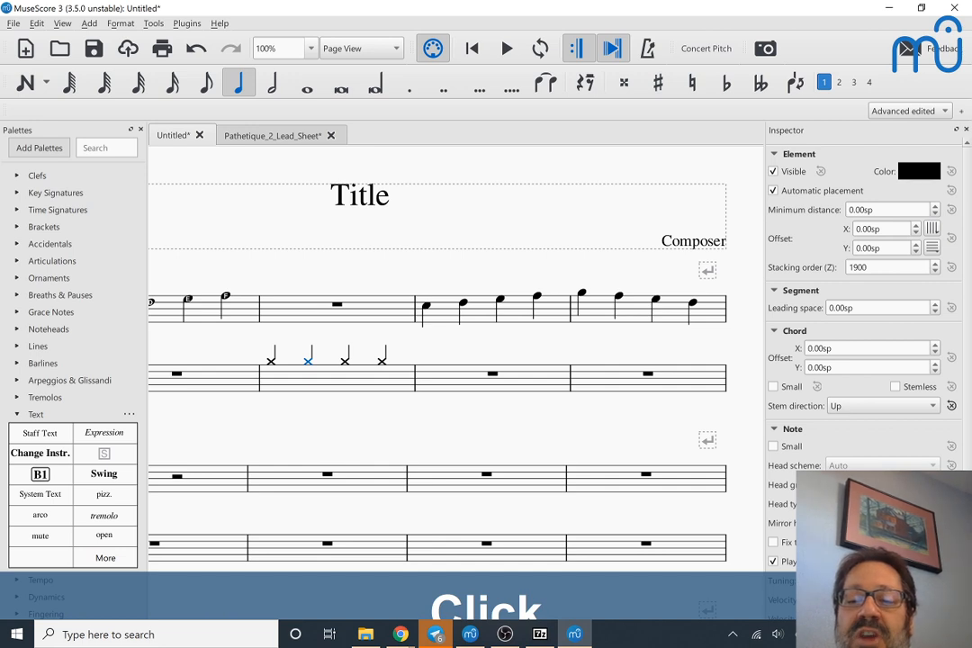
left_click(883, 524)
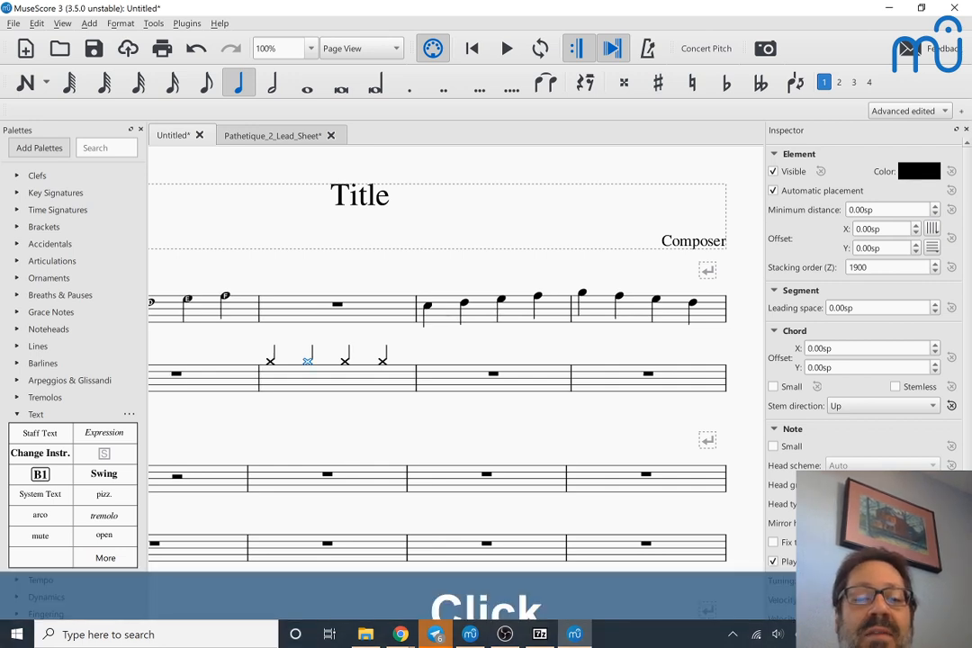
left_click(882, 504)
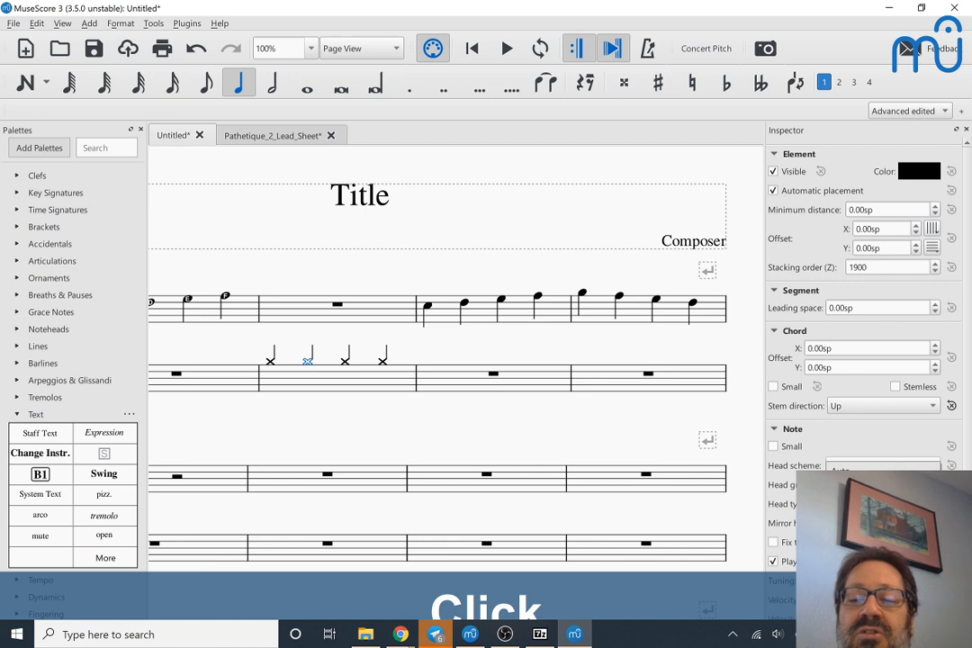
left_click(882, 473)
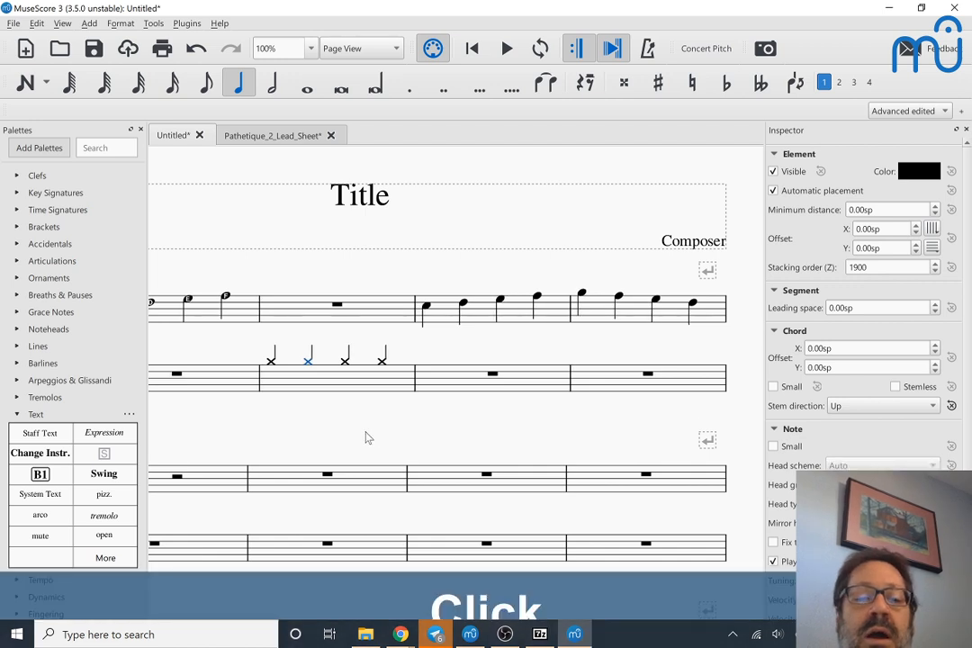
Step: Start note input at the first hi-hat note in the second measure of the Drumset staff
left_click(433, 384)
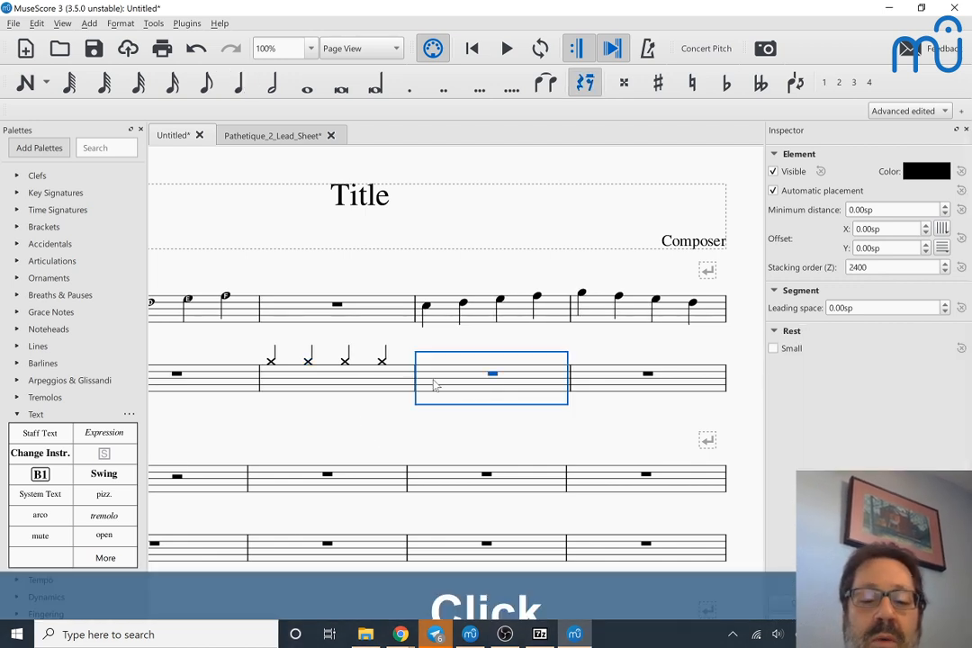
right_click(280, 384)
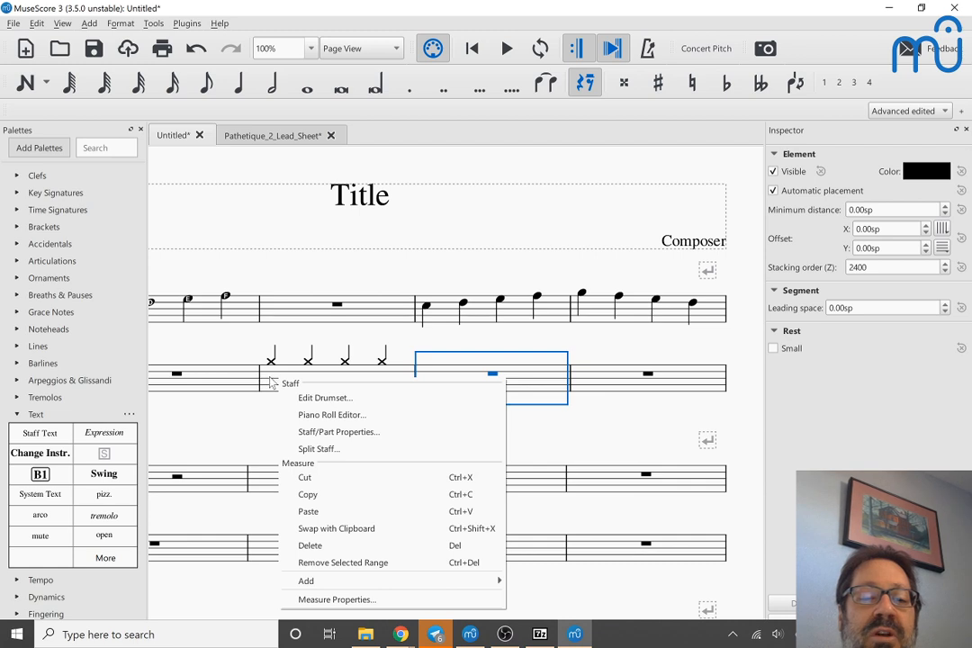
left_click(269, 380)
key("n")
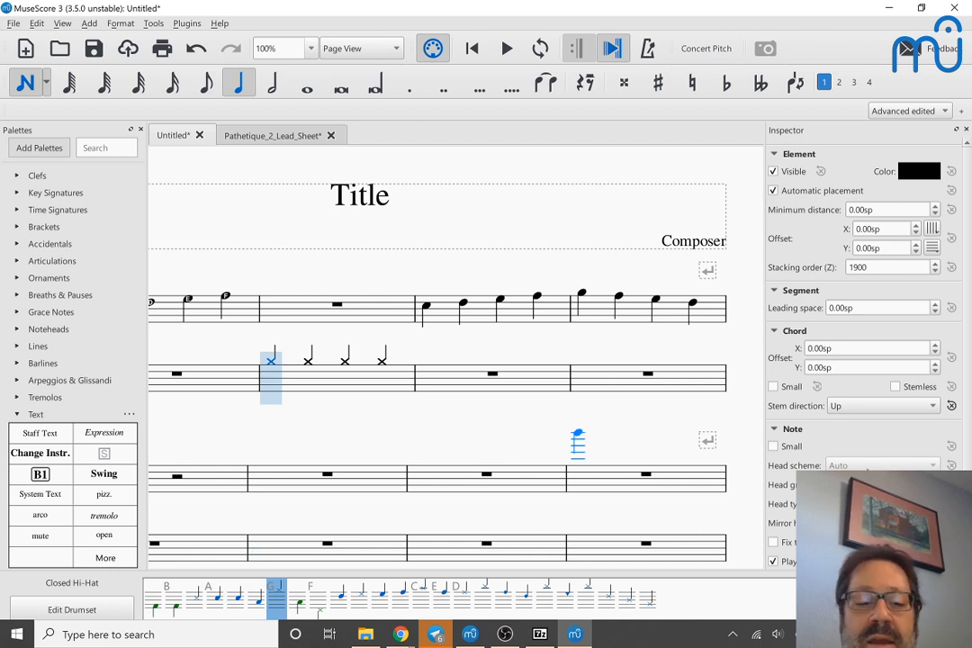
Step: Switch to OBS, change the stream to the Full screen scene, and return to the MuseScore score
key("alt+Tab")
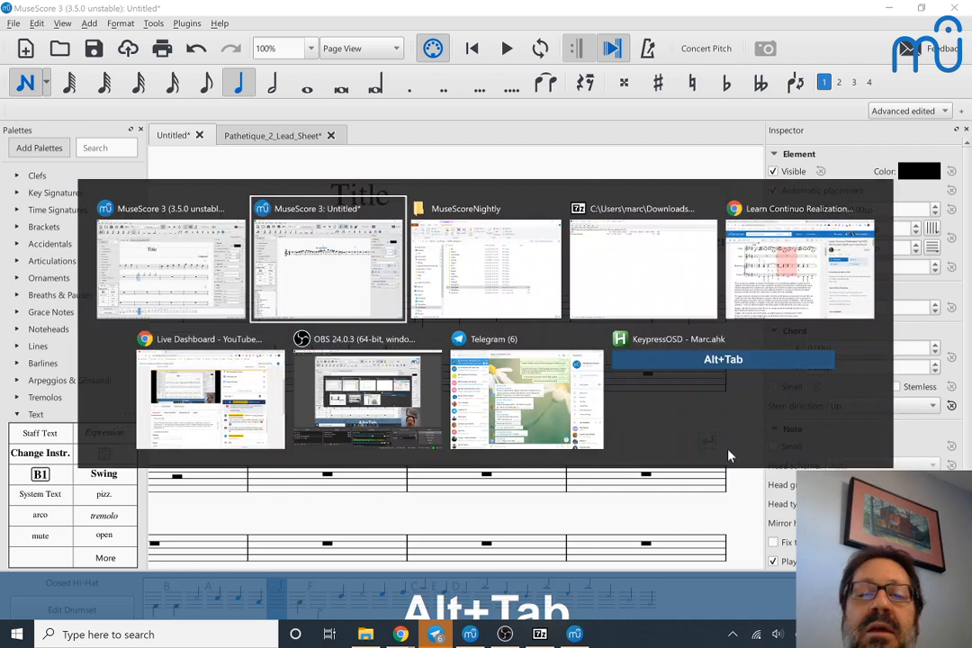
key("alt+Tab")
key("alt+Tab")
key("alt+Tab")
key("alt+Tab")
key("alt+Tab")
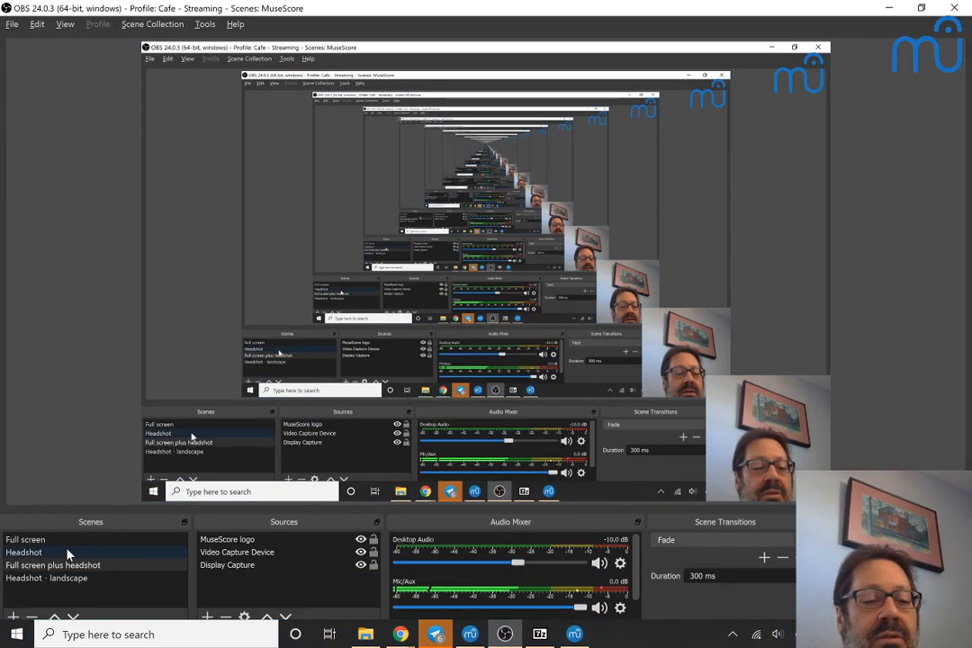
left_click(48, 541)
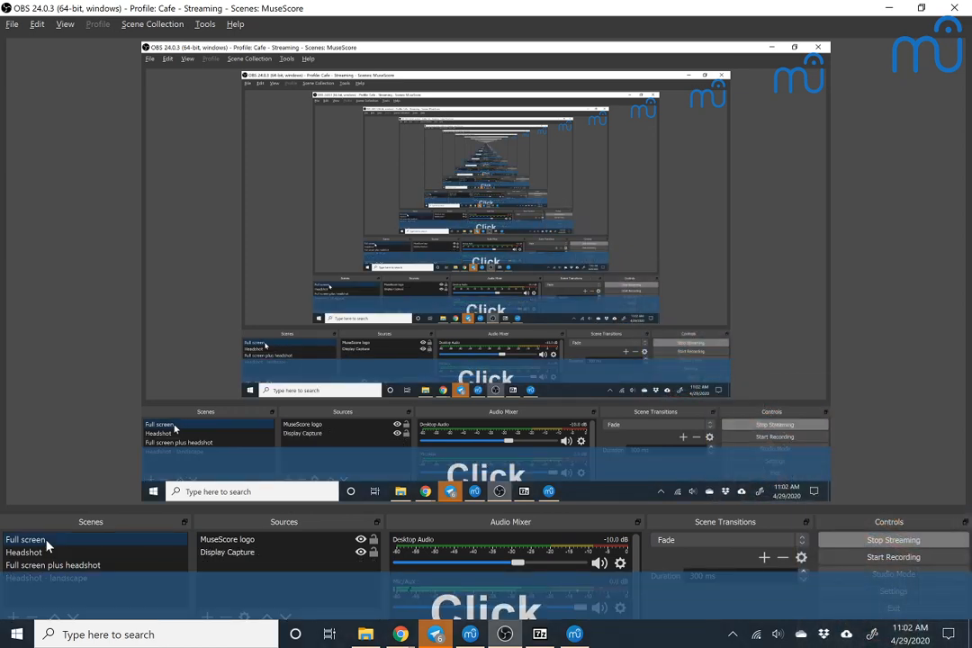
key("alt+Tab")
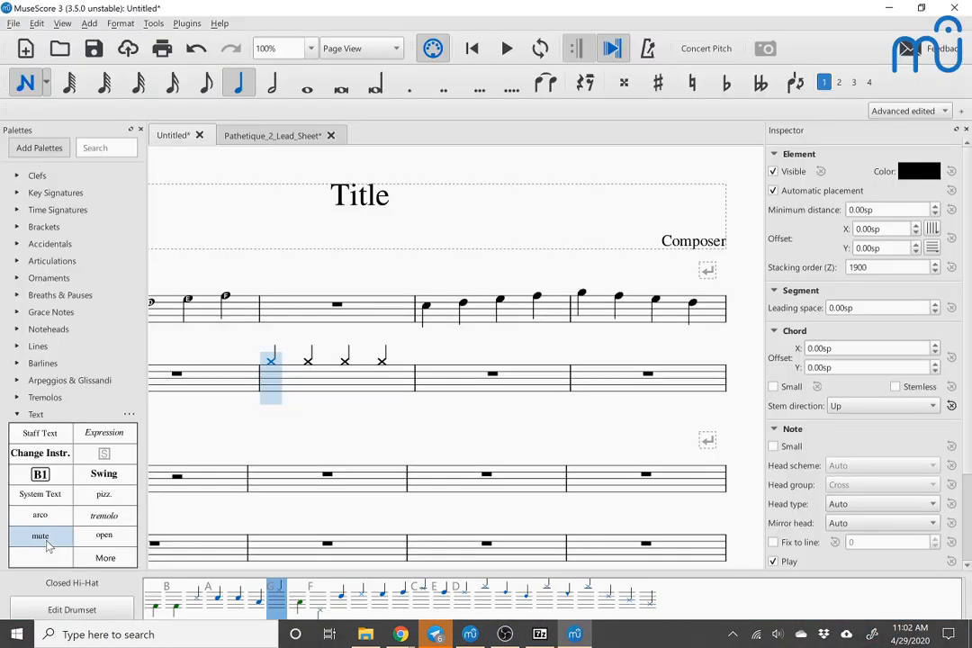
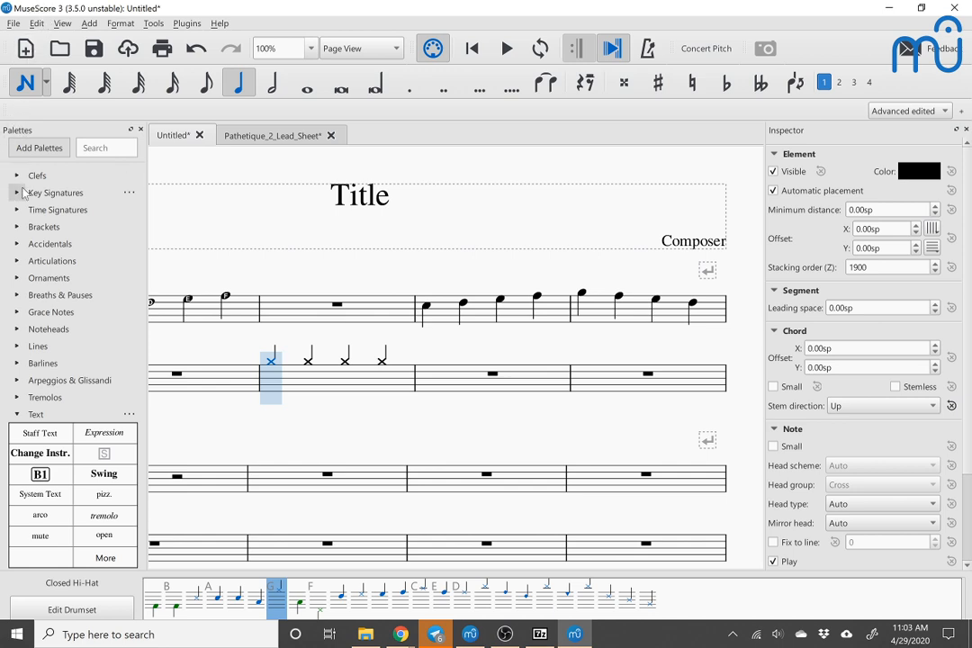
left_click(37, 23)
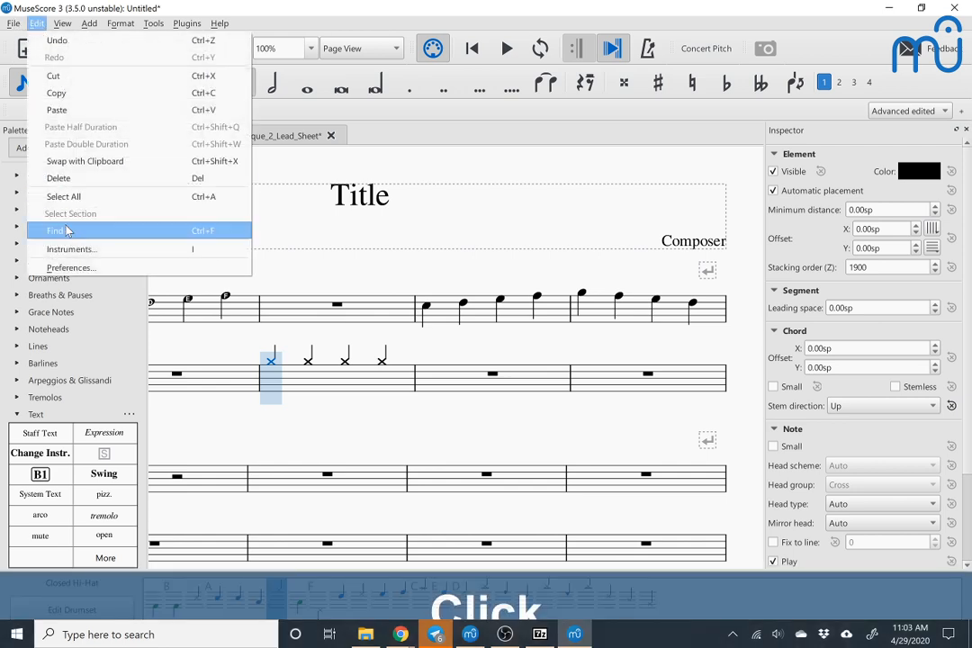
left_click(72, 268)
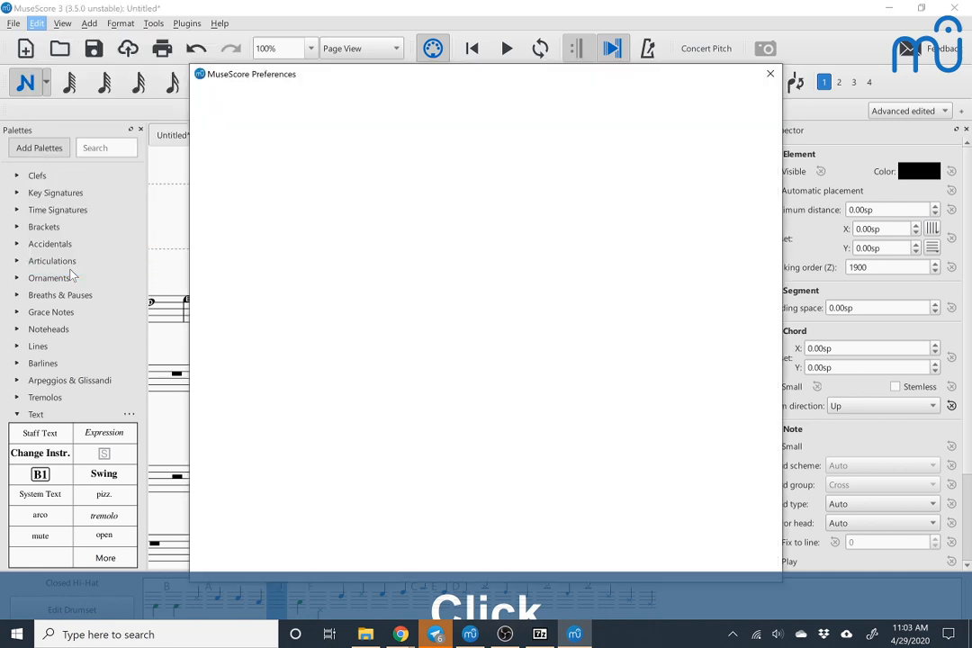
left_click(217, 103)
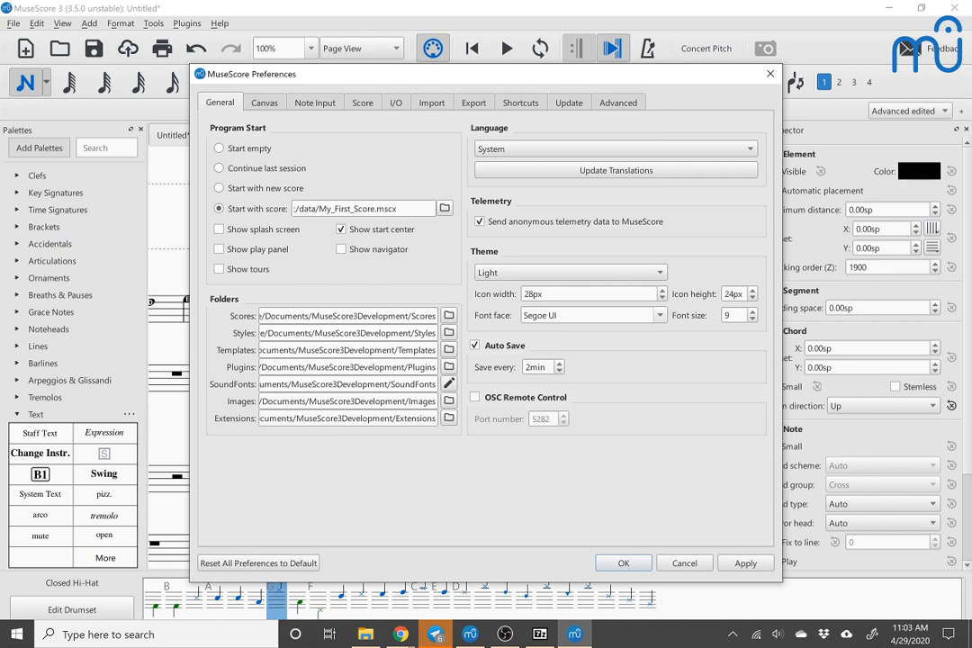
left_click(685, 564)
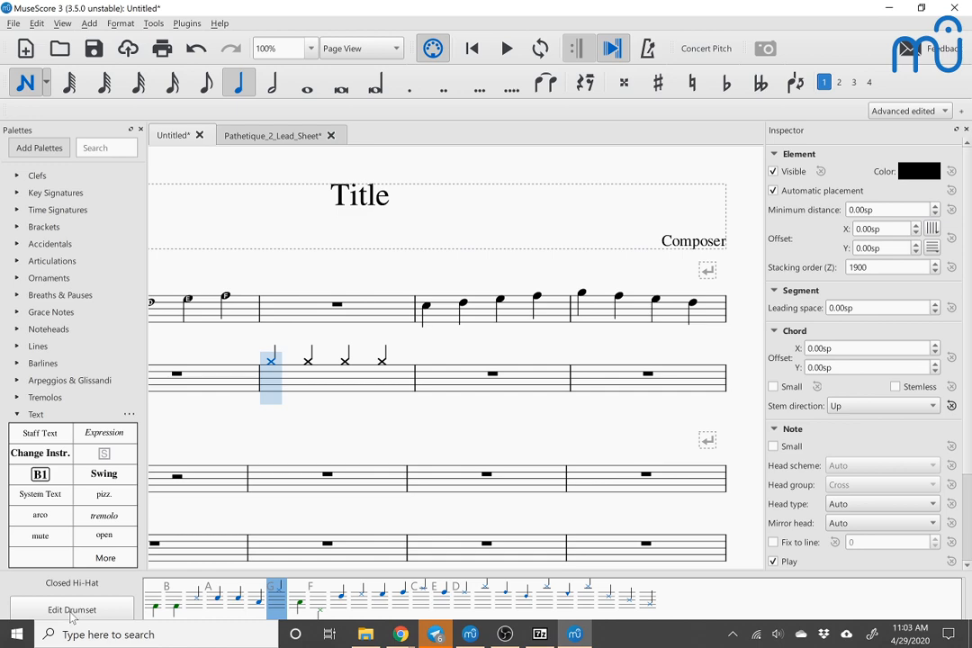
Step: Edit the drumset to give Closed Hi-Hat the Plus notehead group, accept the change, and leave note input
left_click(72, 614)
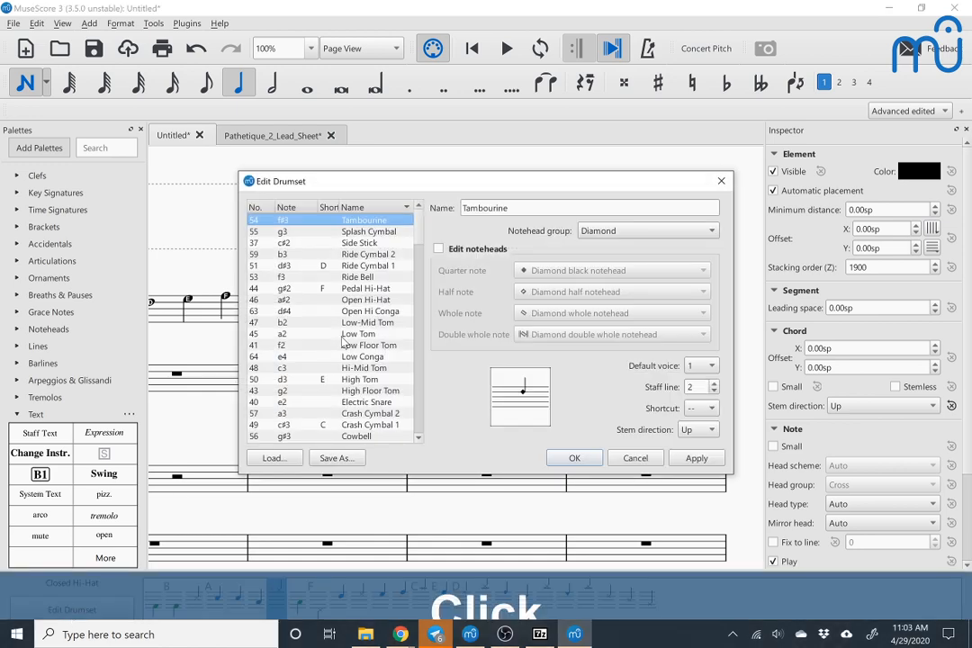
scroll(331, 240, "down", 2)
scroll(328, 240, "up", 2)
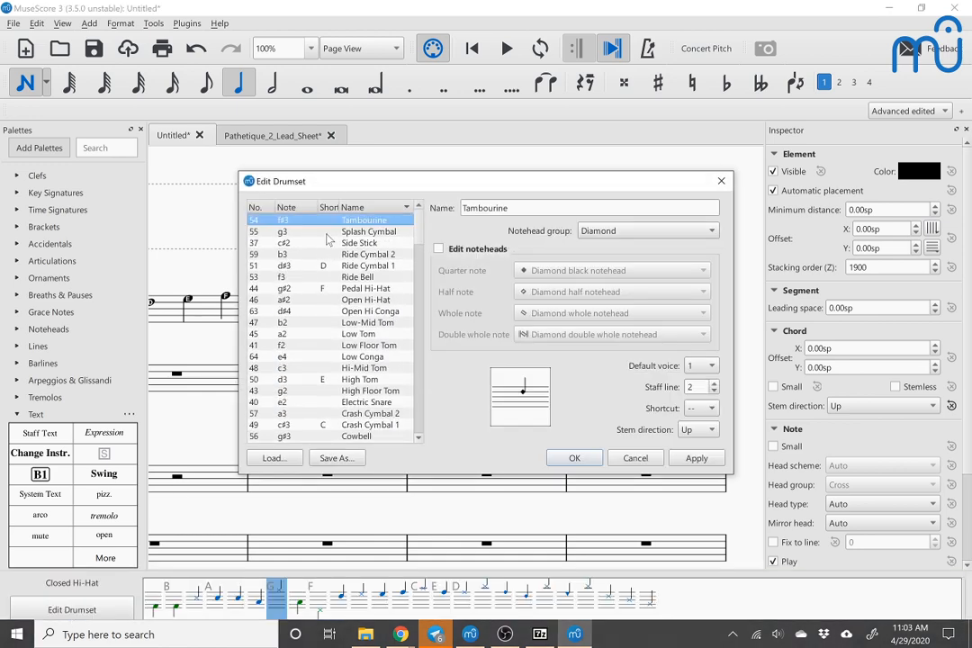
scroll(329, 239, "down", 5)
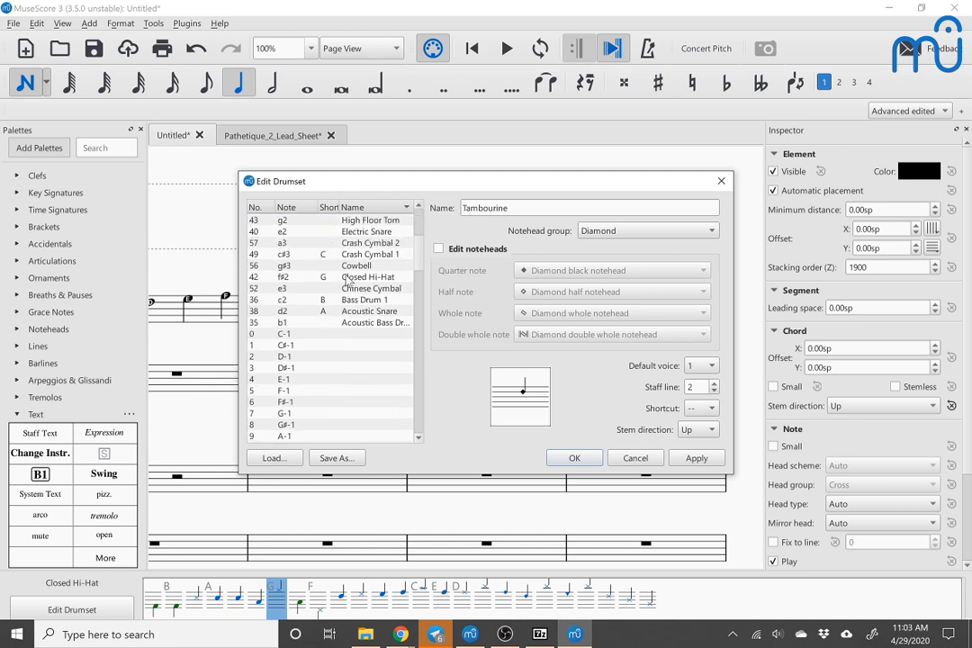
left_click(349, 278)
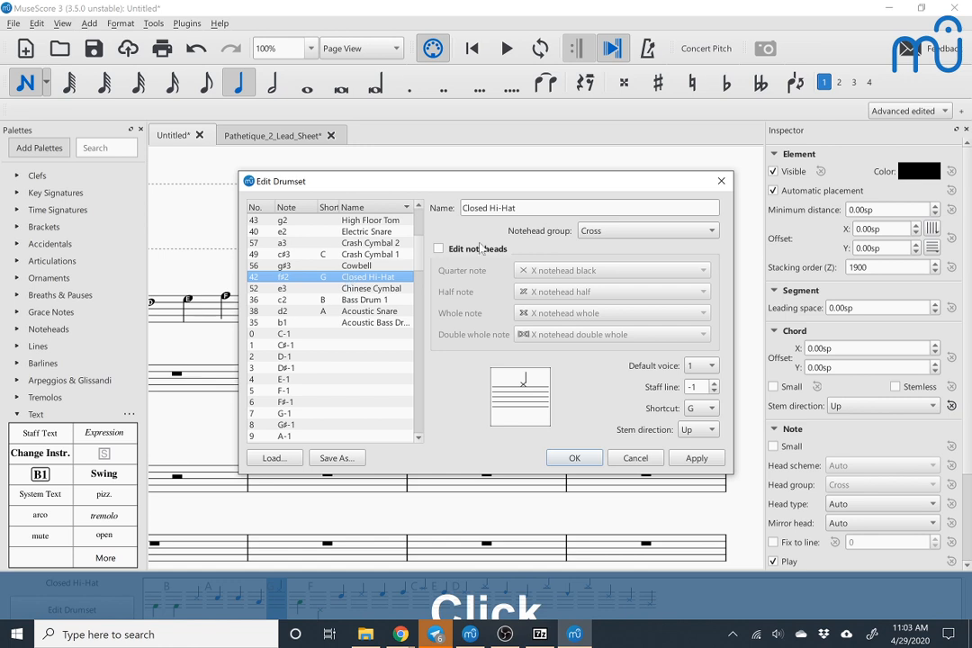
left_click(612, 232)
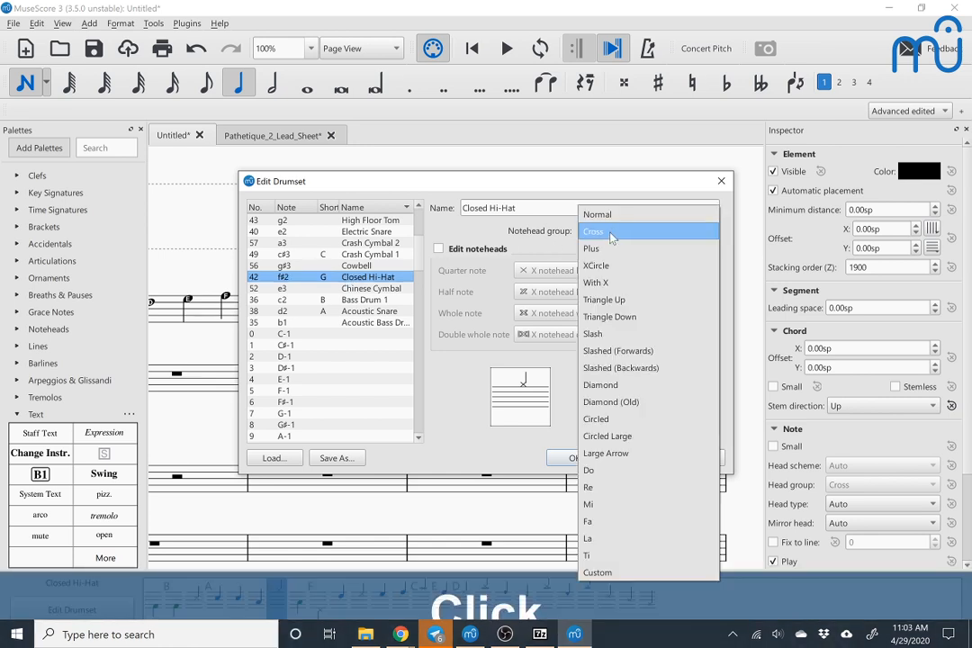
left_click(610, 251)
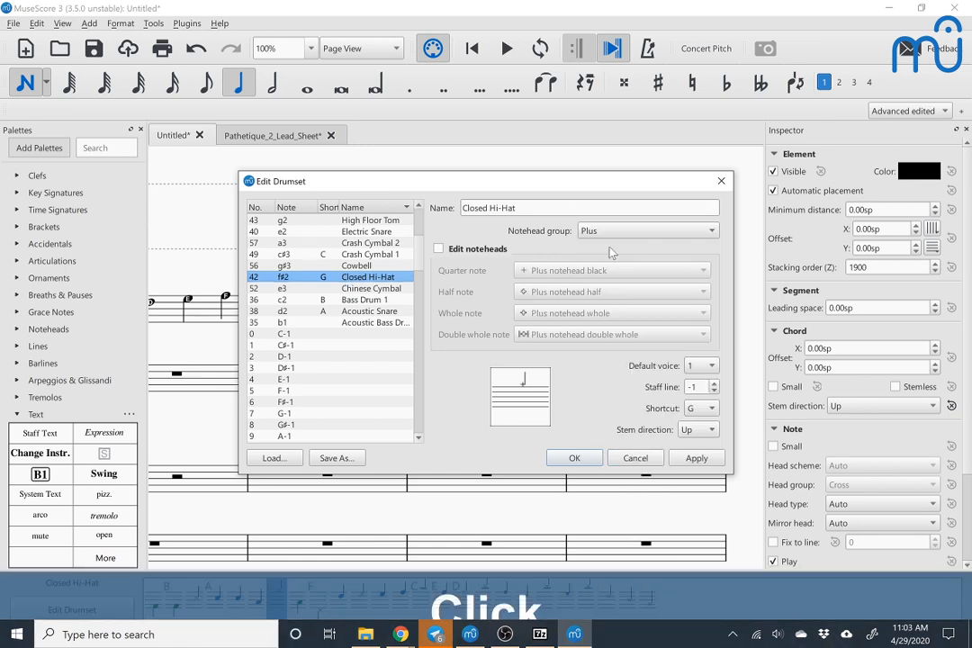
left_click(586, 461)
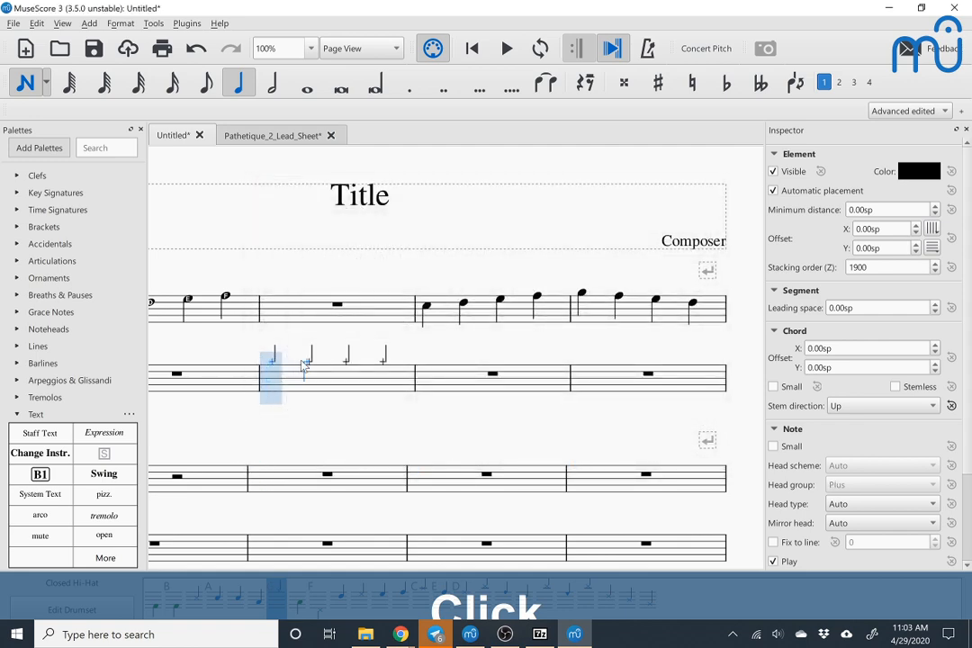
key("Escape")
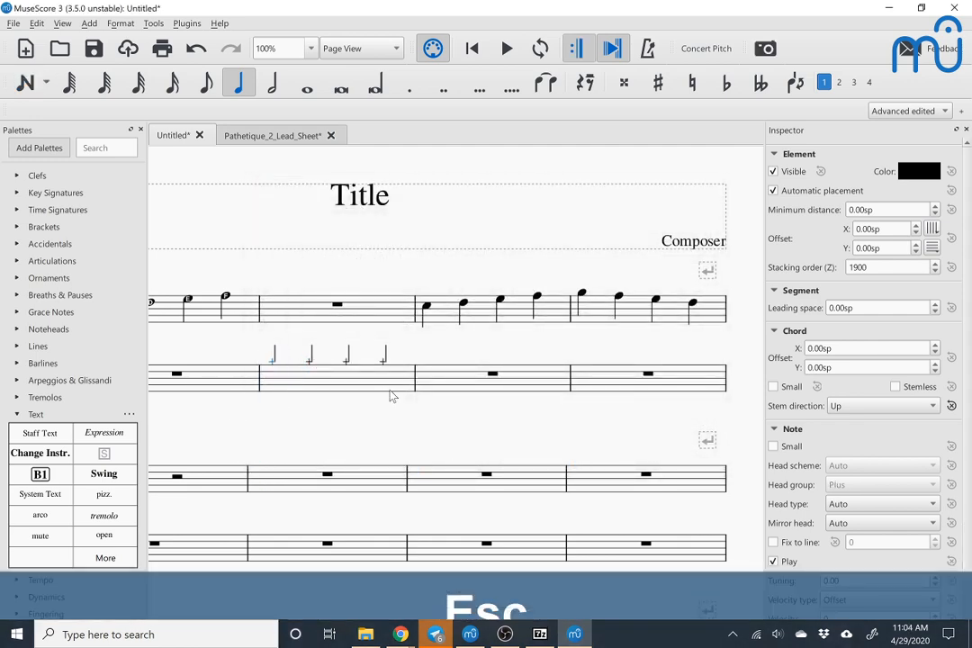
Step: Reopen drumset editing for the Drumset staff and set the Side Stick's notehead group to XCircle
left_click(311, 365)
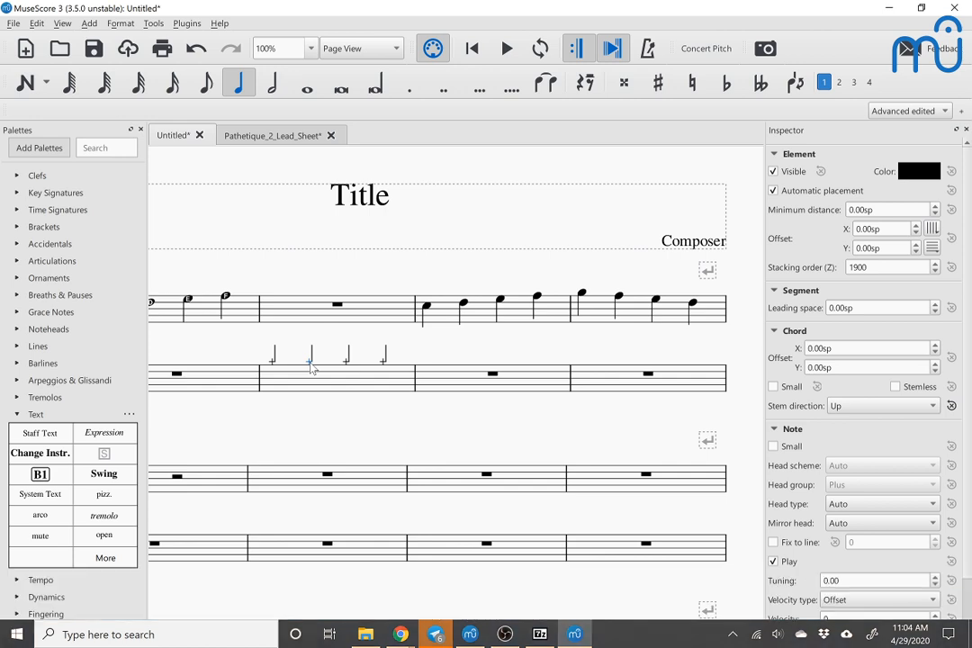
left_click(295, 382)
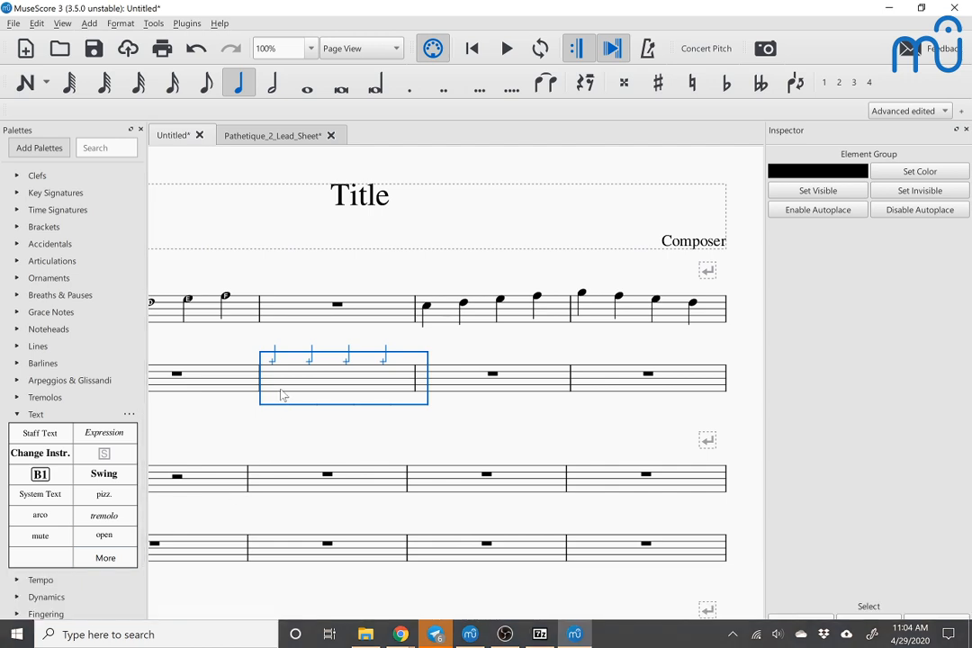
right_click(282, 390)
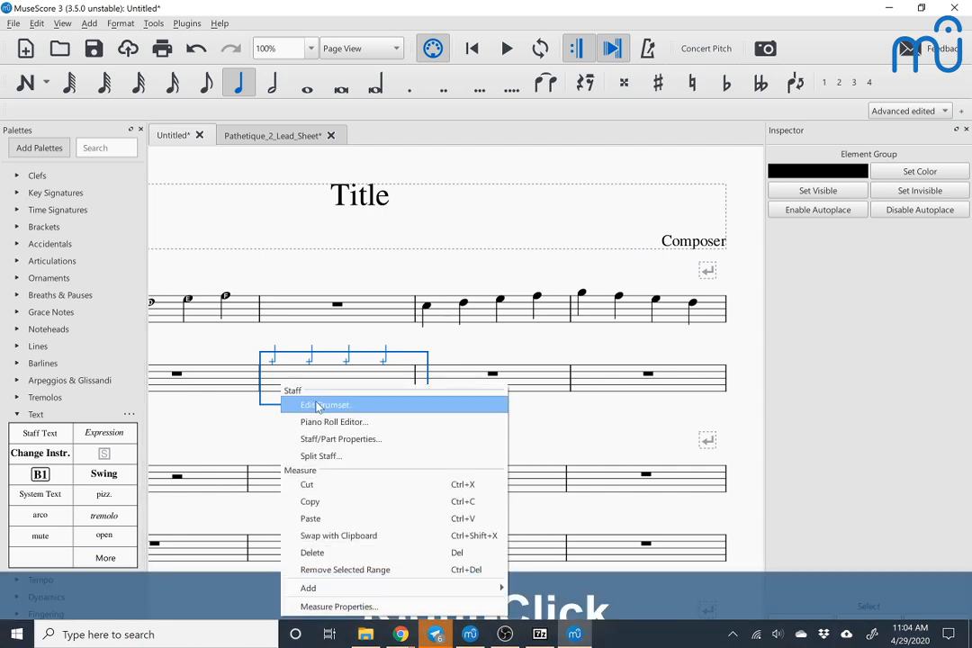
left_click(317, 405)
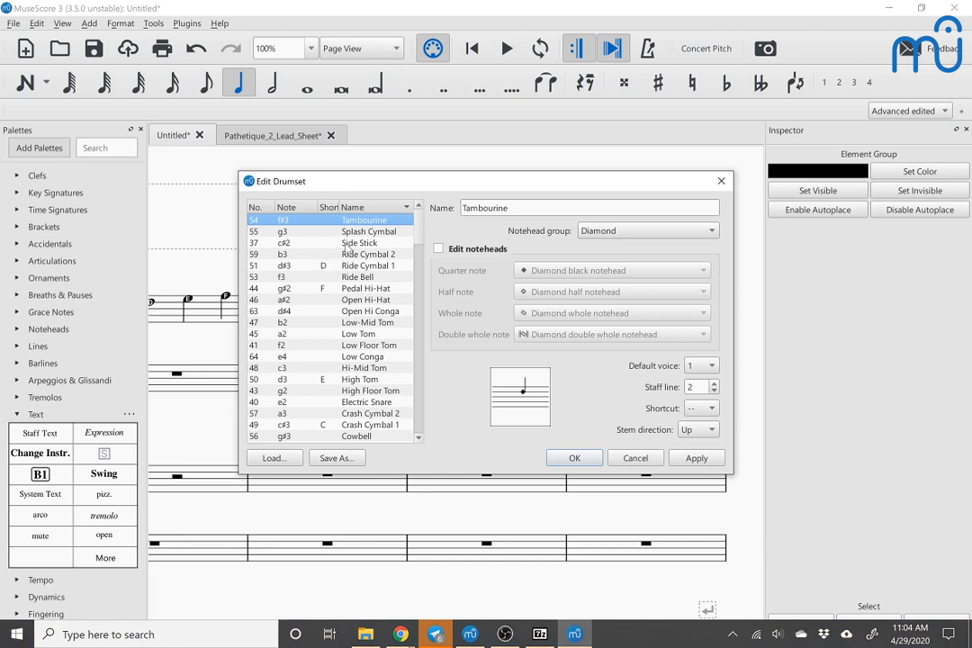
left_click(335, 244)
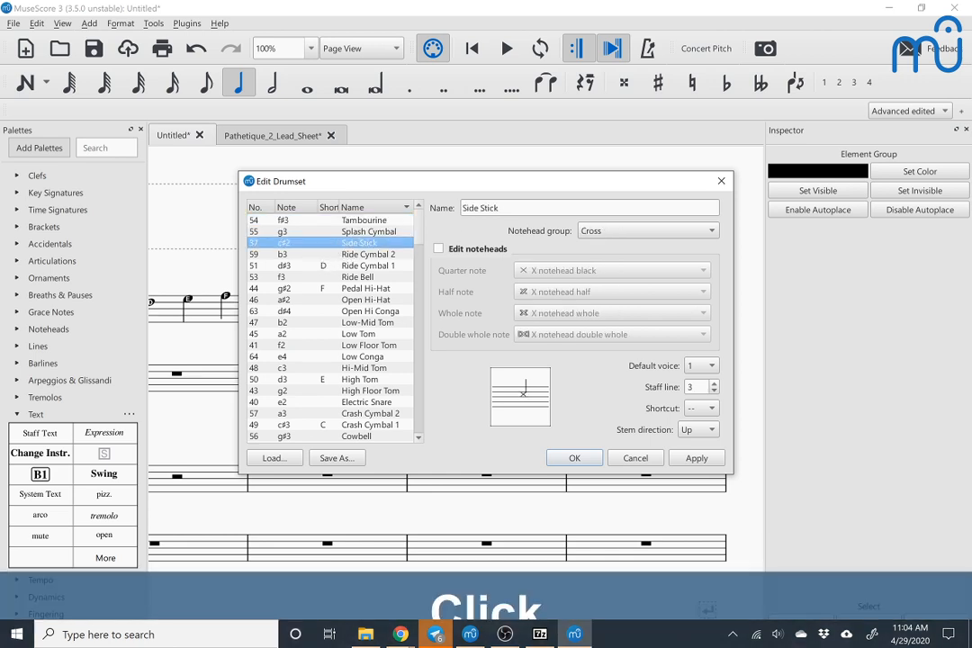
left_click(608, 232)
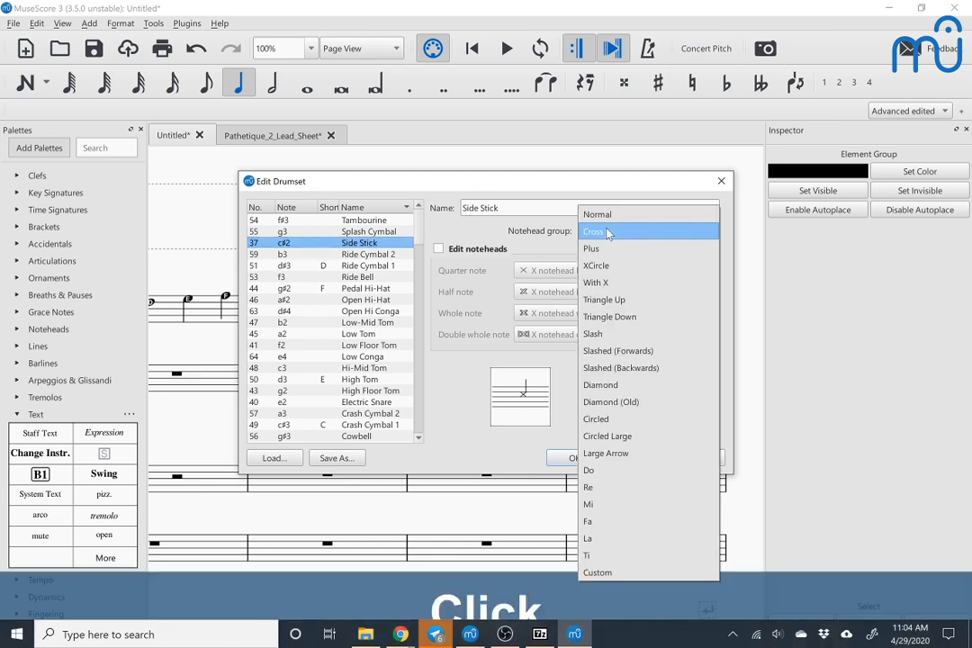
left_click(601, 265)
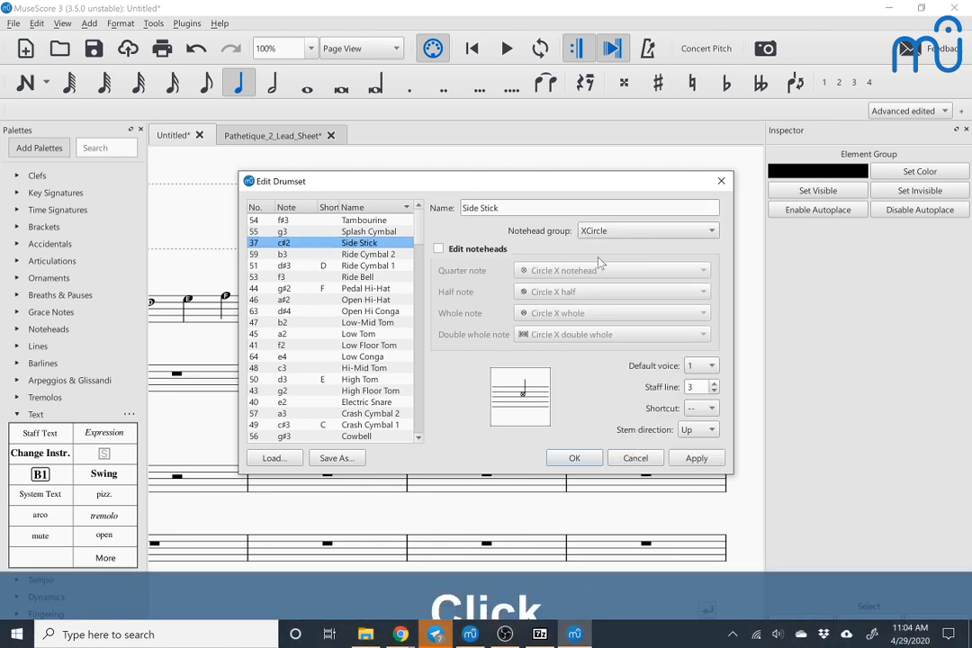
Step: Rename the Side Stick drum as "Accented hi hat" and accept the drumset changes
left_click(505, 208)
key("ctrl+a")
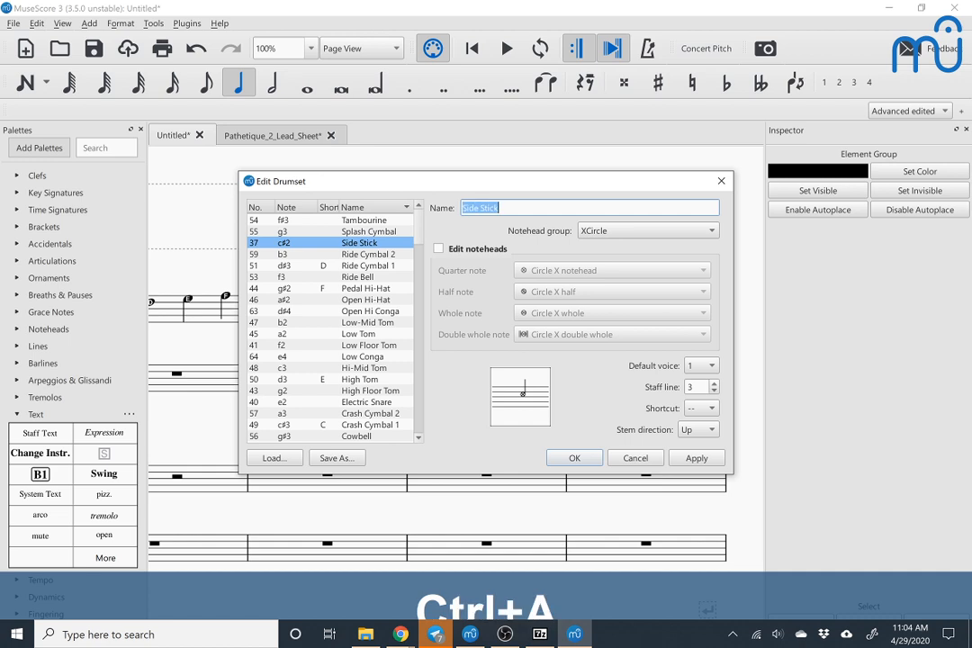
type("Accented")
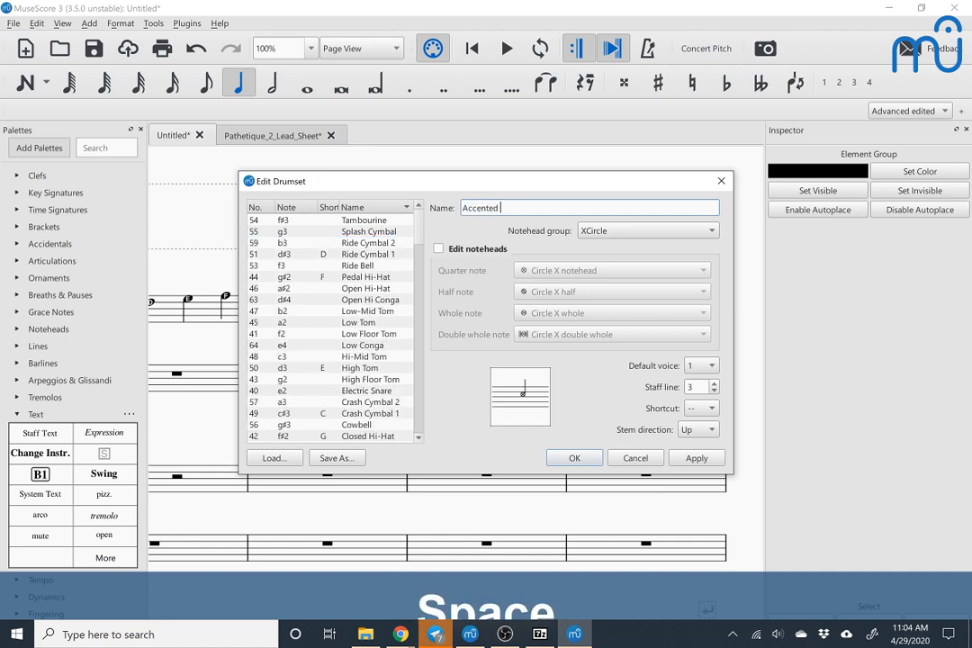
type(" hi hat")
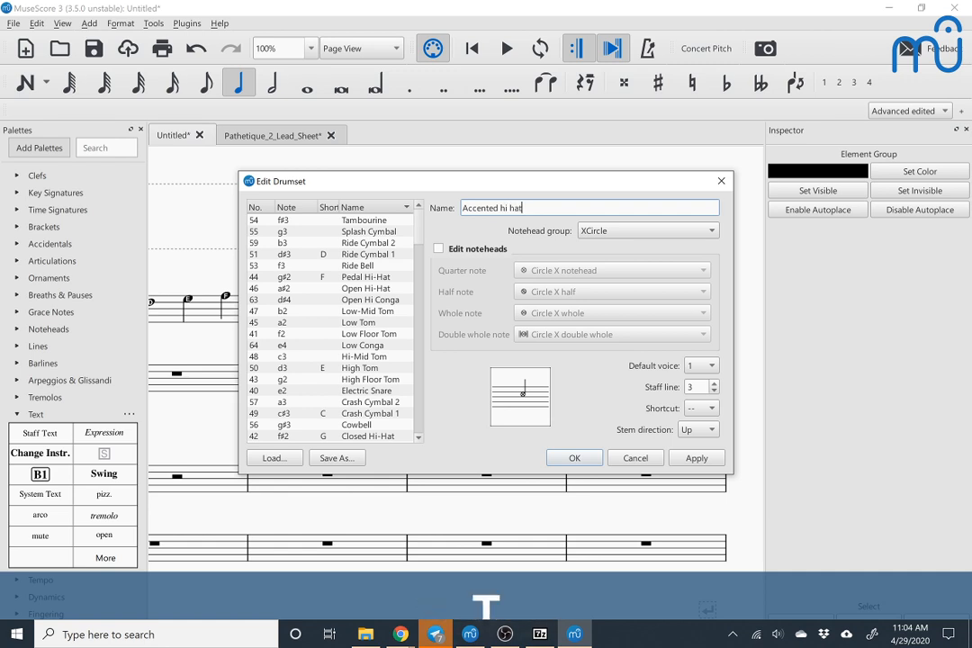
left_click(573, 458)
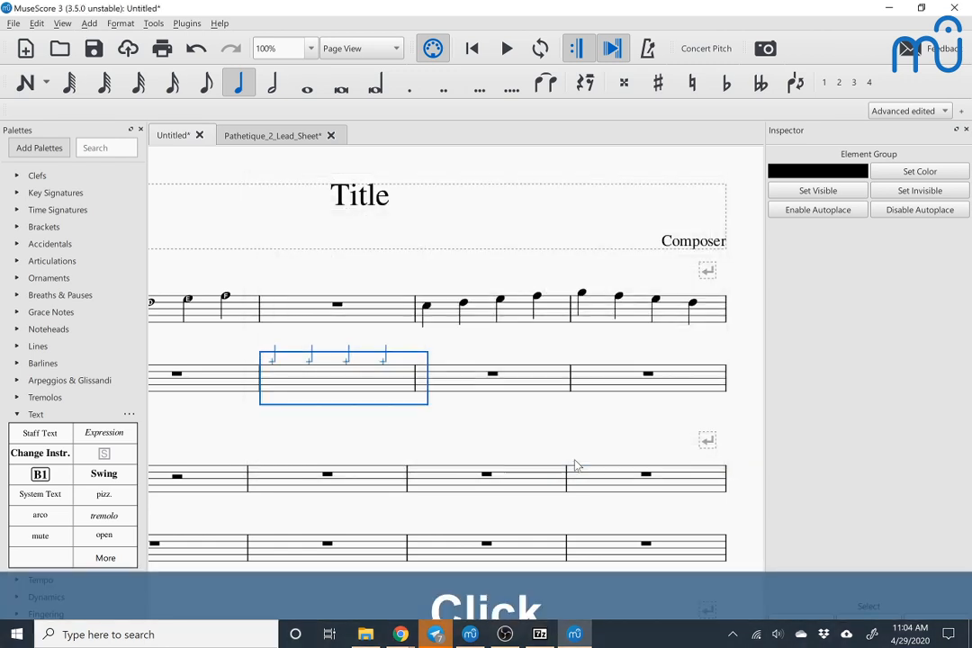
Step: Replace the second hi-hat note in the Drumset staff's second measure with an Accented hi hat quarter note and leave note input
left_click(308, 370)
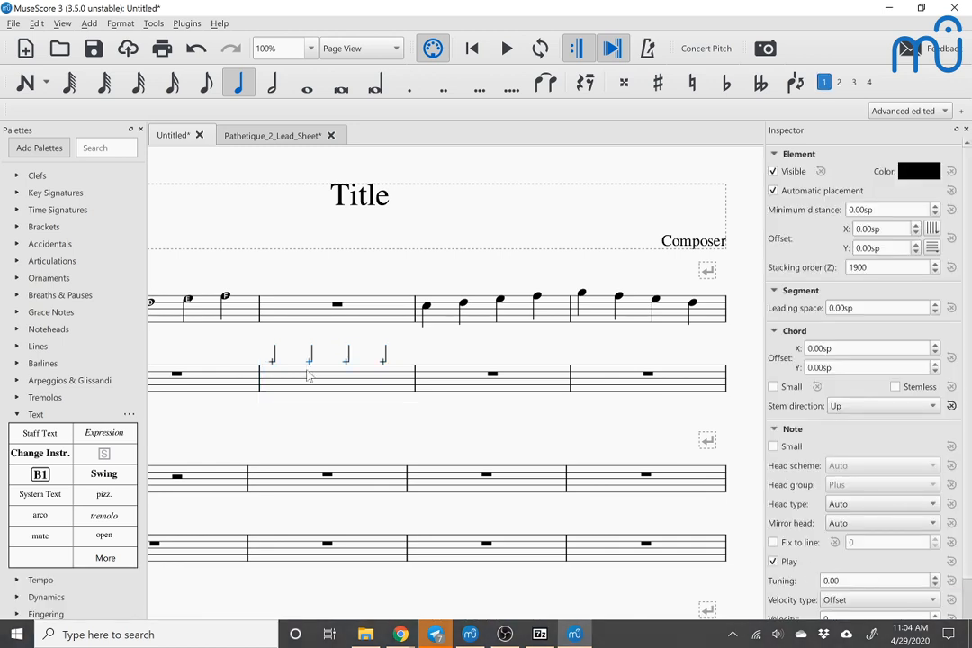
key("n")
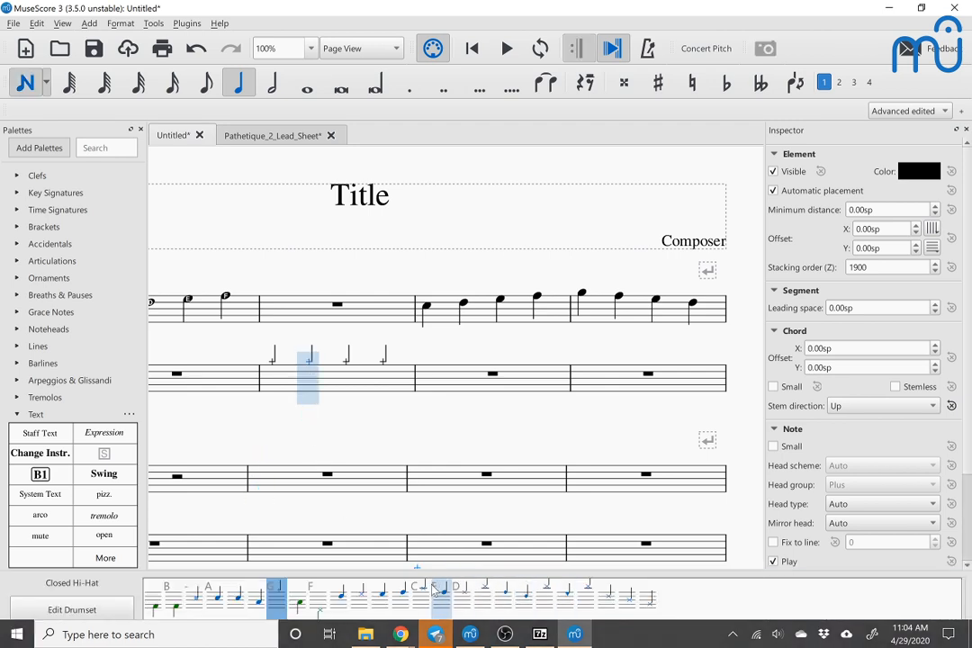
left_click(192, 609)
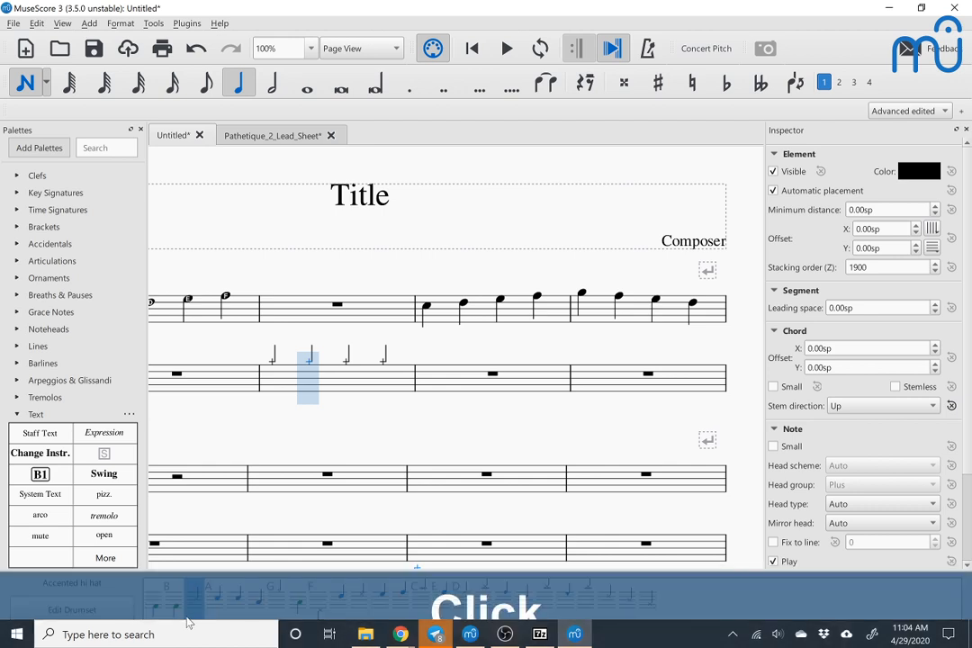
double_click(194, 608)
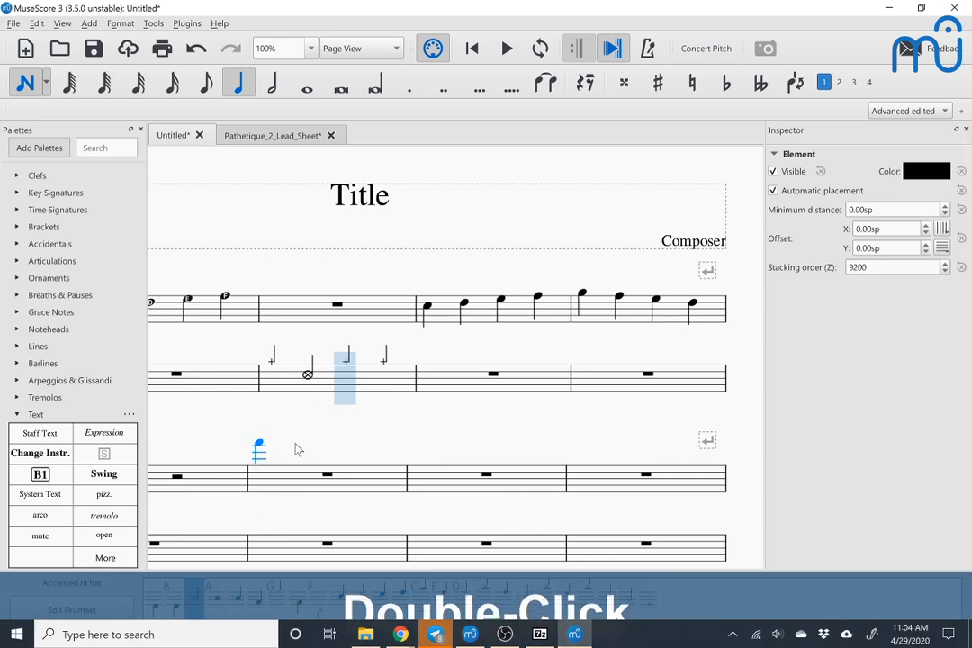
key("Escape")
Step: Open the Drumset staff's drumset for editing and set the Tambourine's staff line to -1
right_click(307, 375)
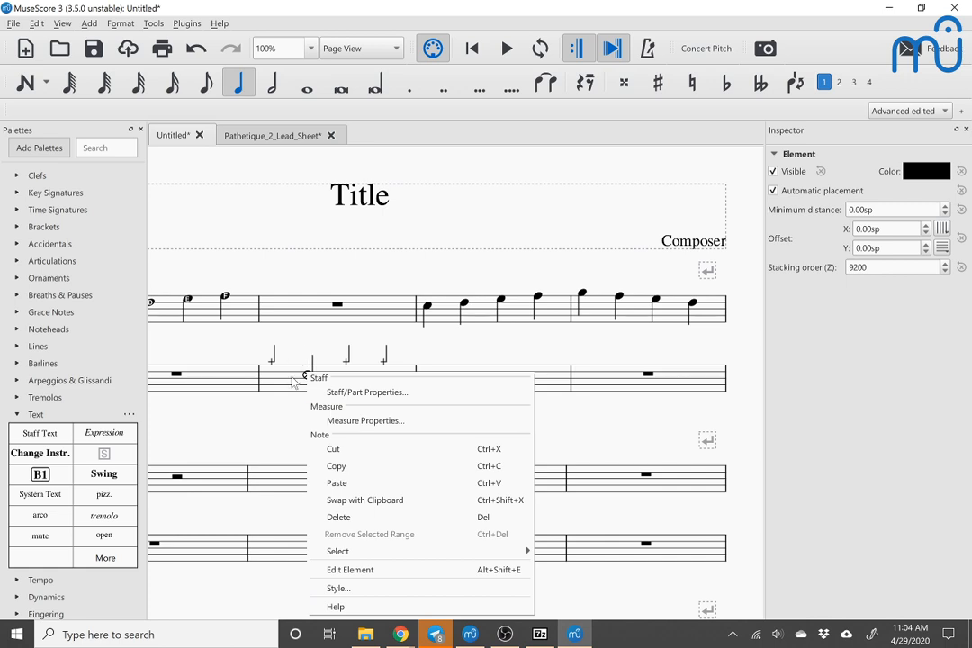
left_click(283, 382)
right_click(283, 382)
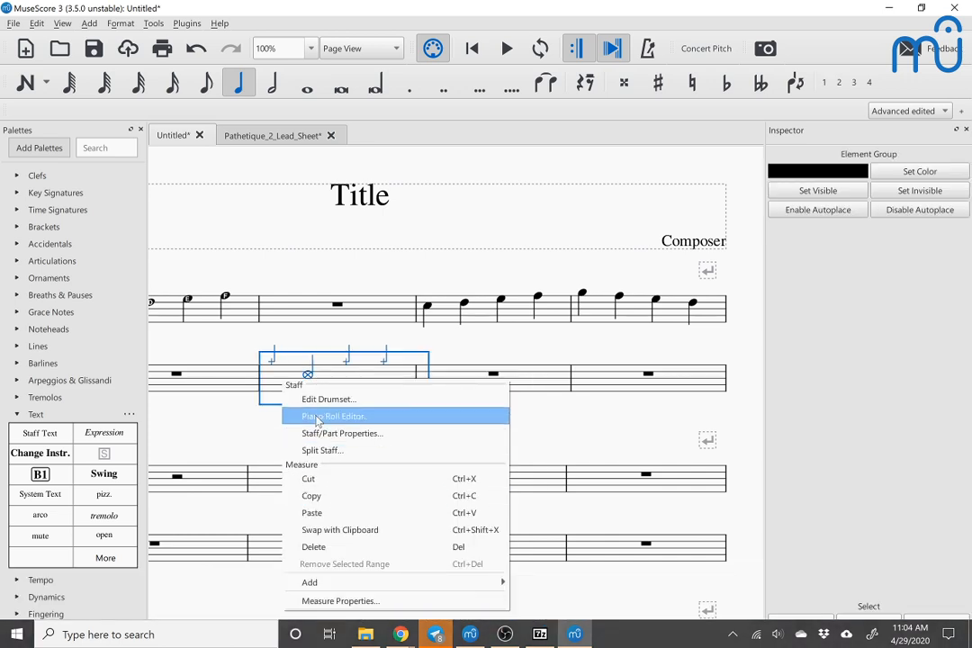
left_click(322, 400)
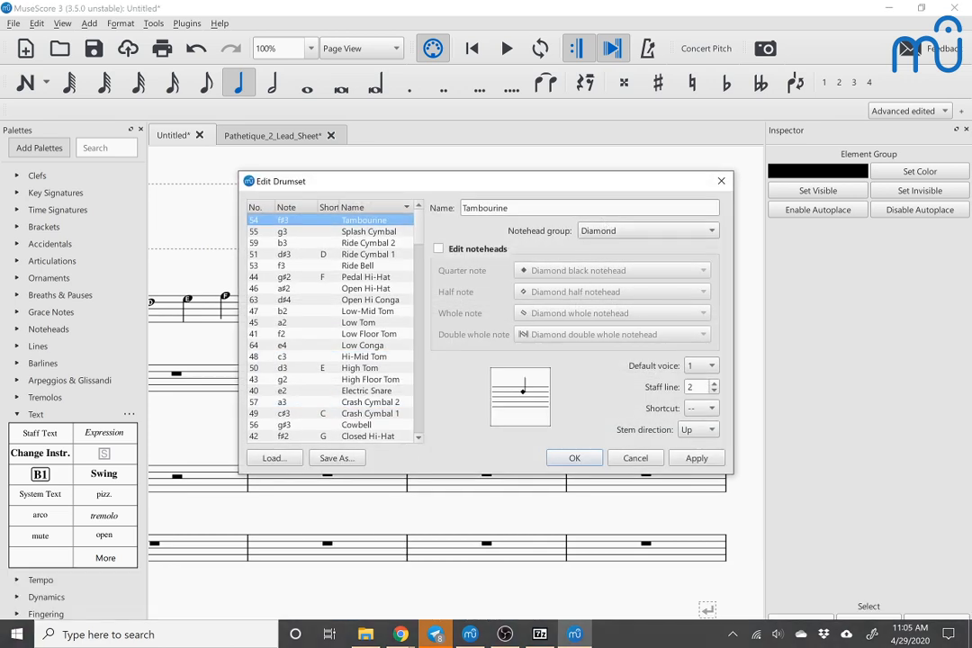
left_click(691, 387)
key("ctrl+a")
type("0")
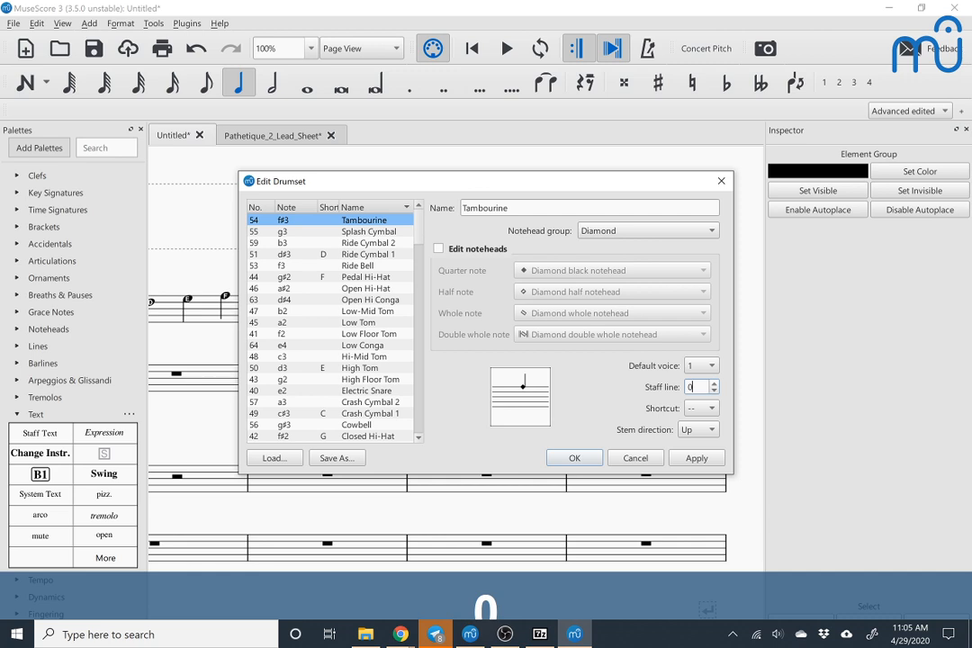
key("Up")
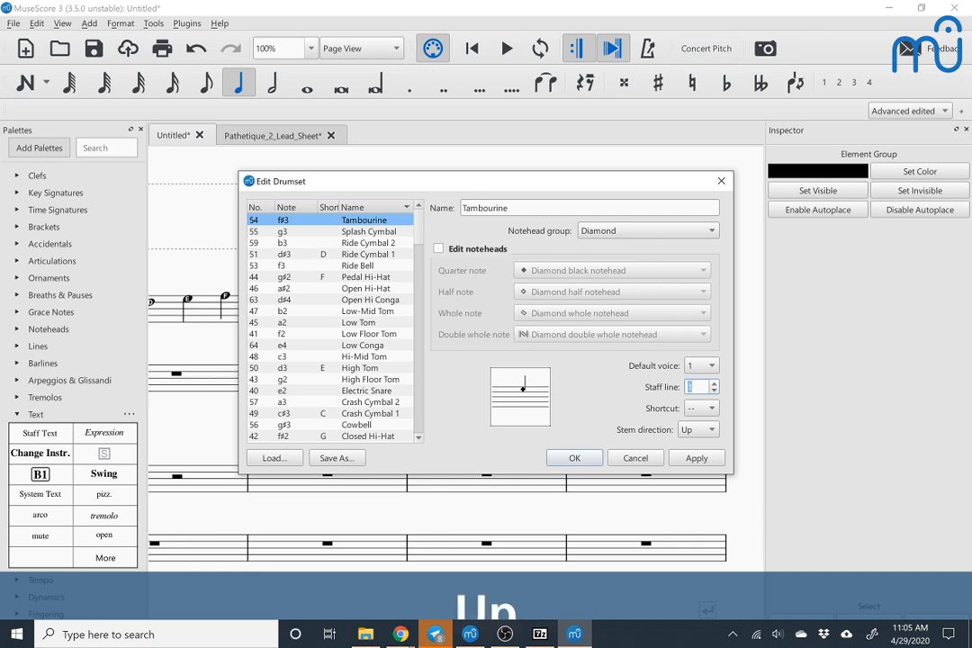
key("Down")
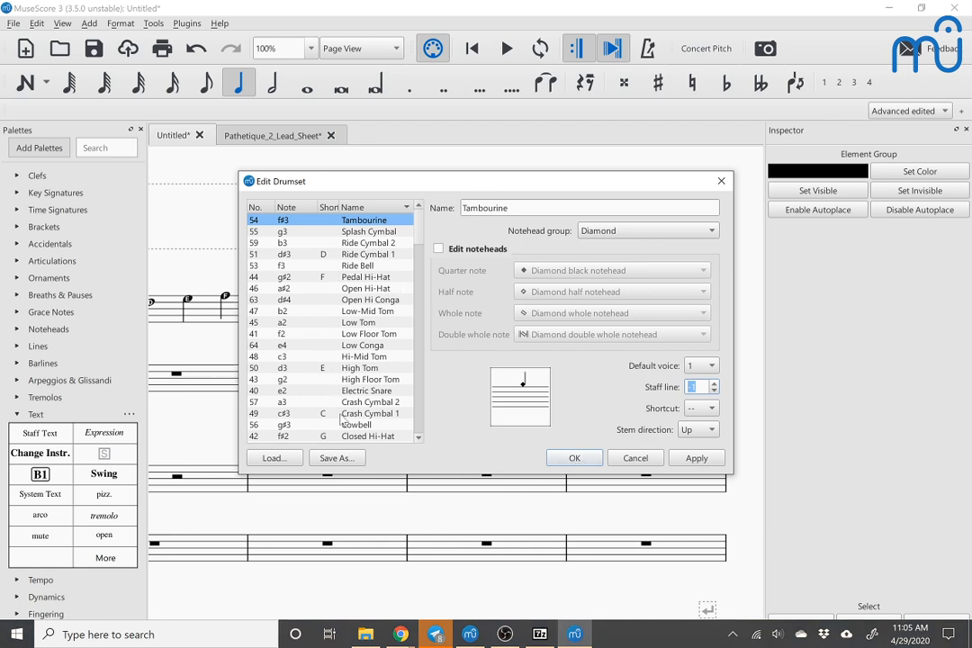
Step: Set the Accented hi hat's staff line to -1 and accept the drumset changes
scroll(350, 429, "down", 1)
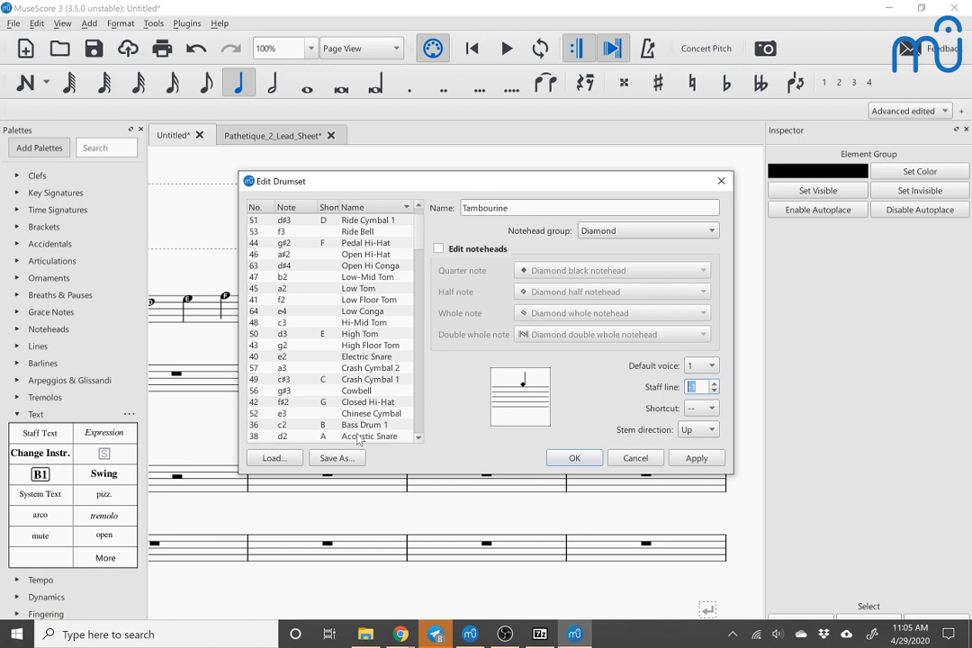
scroll(359, 439, "up", 1)
scroll(358, 438, "down", 3)
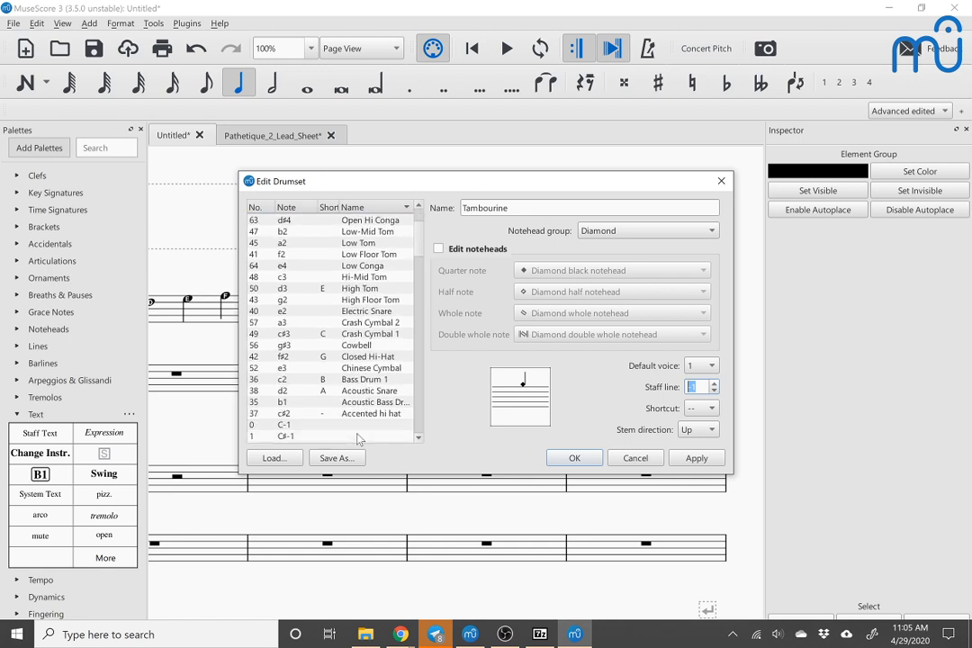
left_click(369, 415)
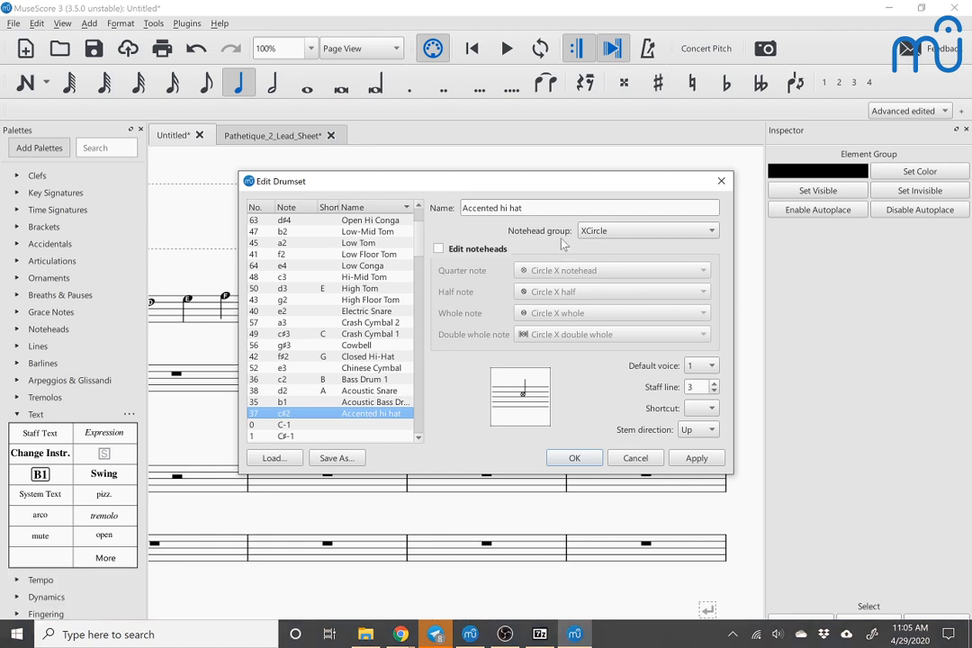
left_click(691, 387)
key("ctrl+a")
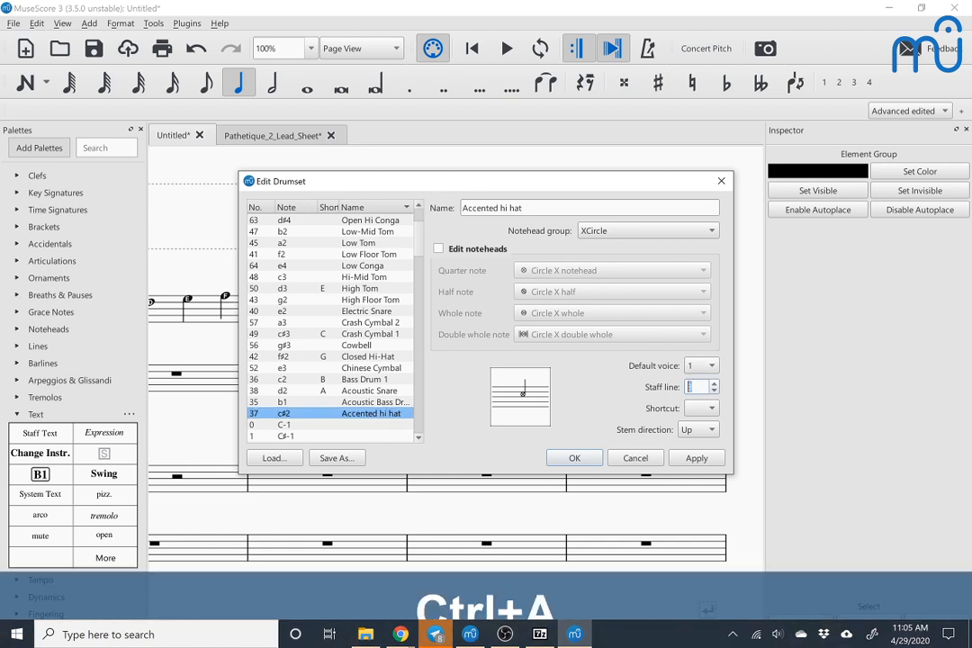
type("-1")
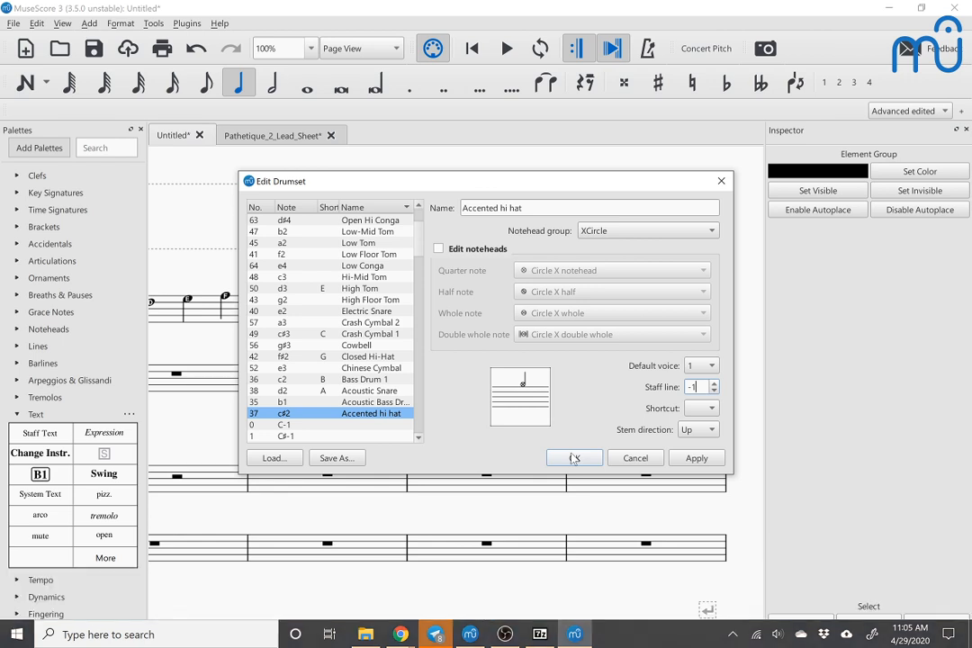
left_click(575, 458)
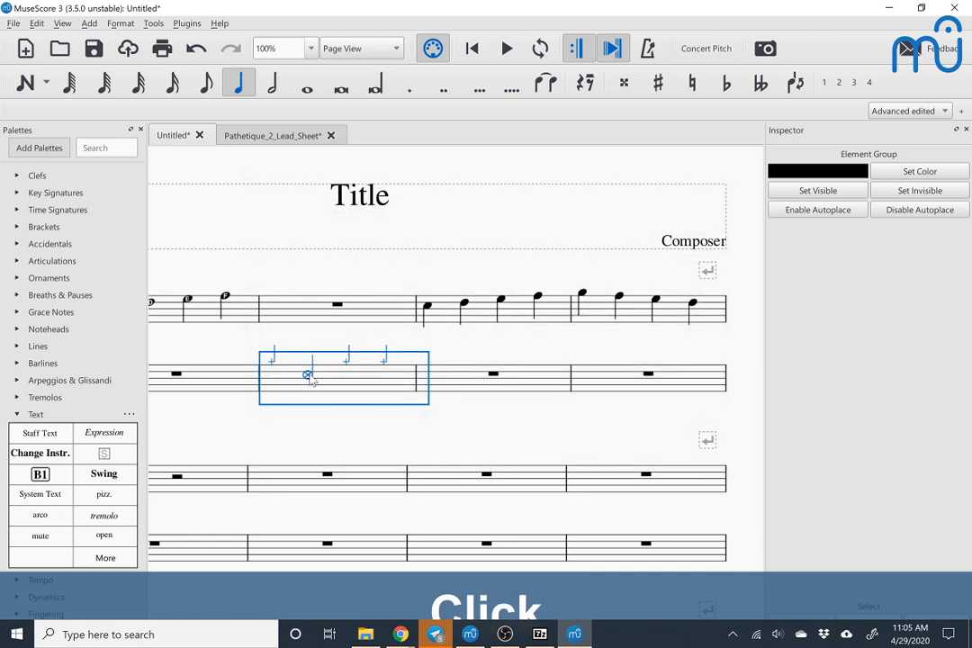
Step: Shift the Accented hi hat note in the Drumset staff's second measure to another drum and back so it uses its new staff line
left_click(308, 376)
key("Down")
key("Up")
key("Up")
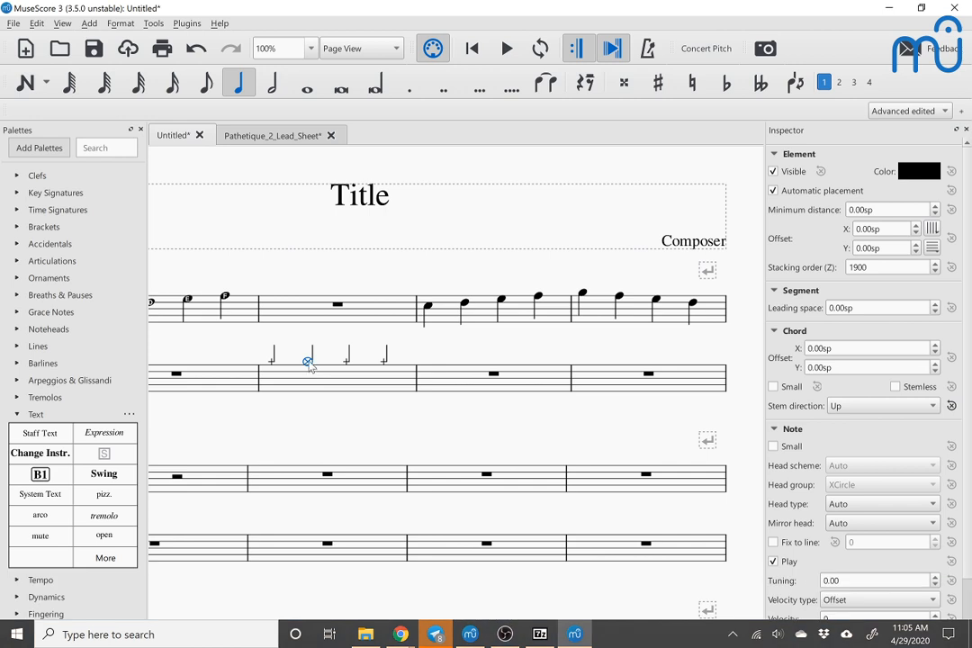
Step: Play back the Drumset staff's second measure from its first note, stop playback and clear the selection
left_click(273, 363)
key("space")
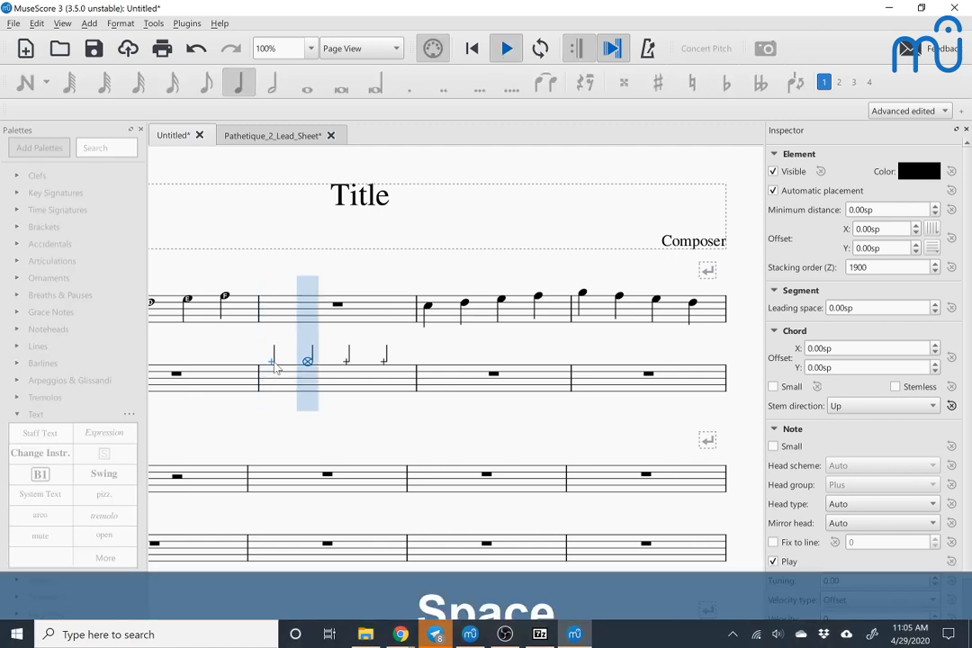
key("space")
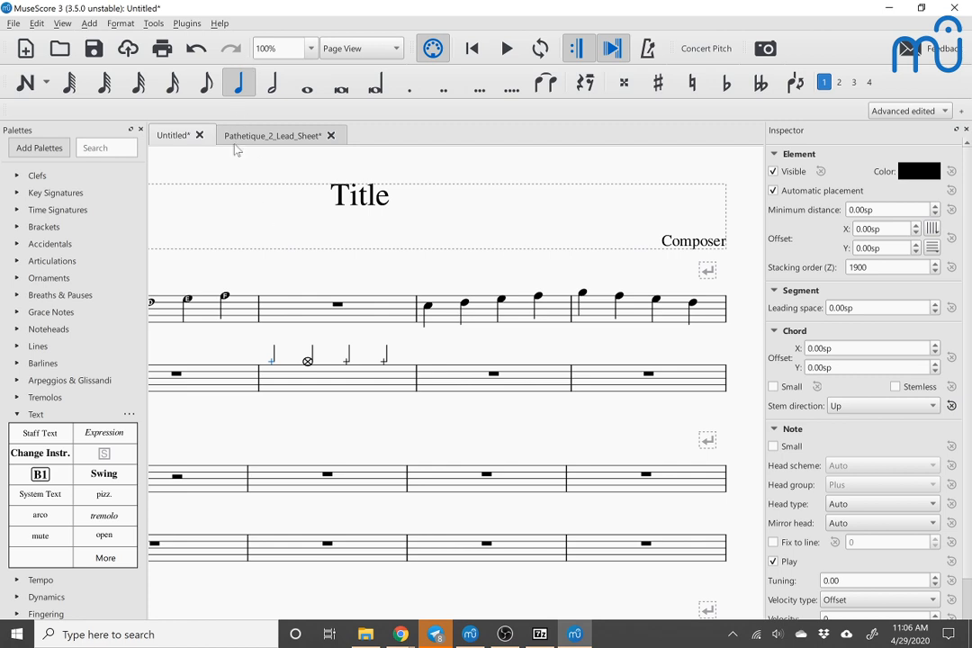
key("Escape")
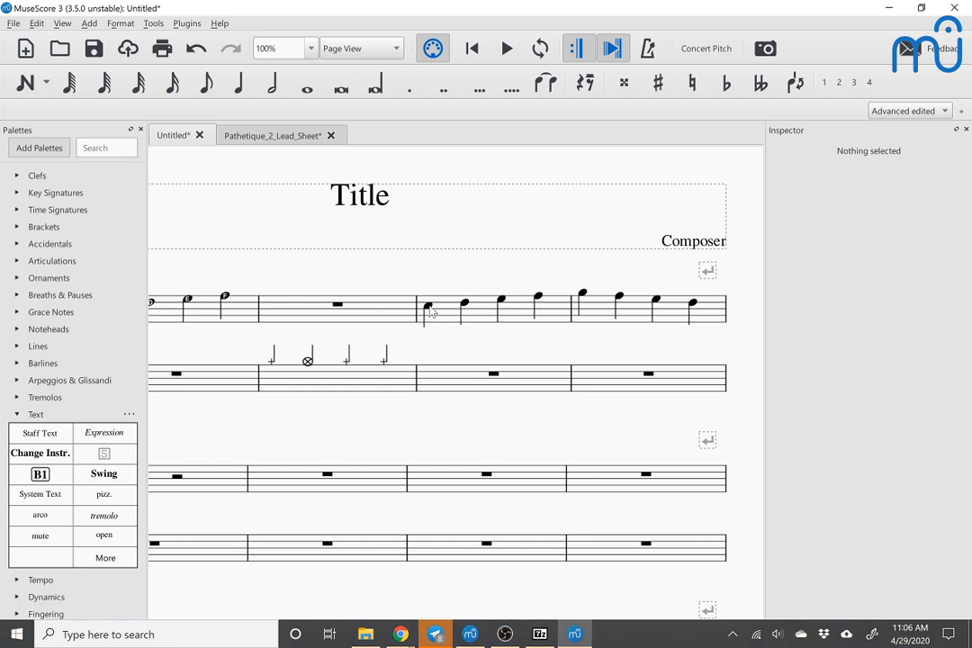
Step: Change the Piano staff's instrument to B♭ Clarinet through its staff and part properties
key("Home")
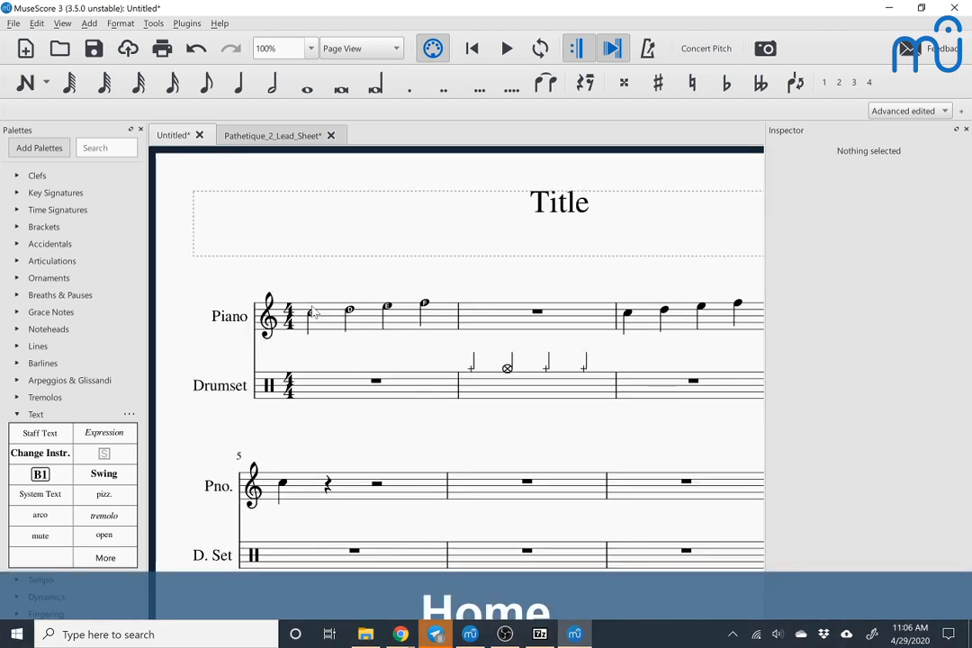
left_click(326, 326)
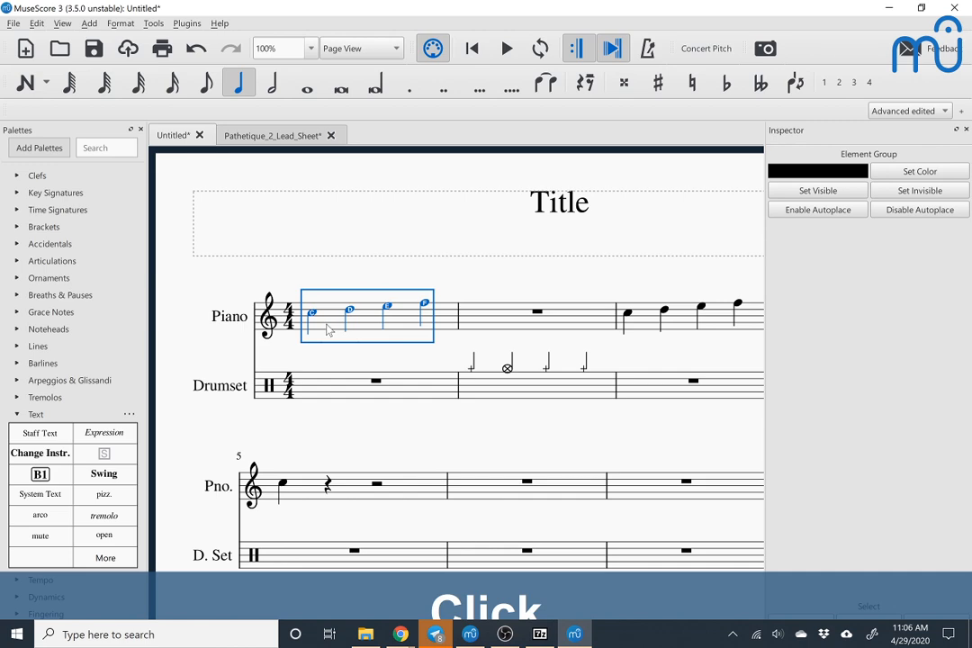
right_click(326, 327)
left_click(360, 386)
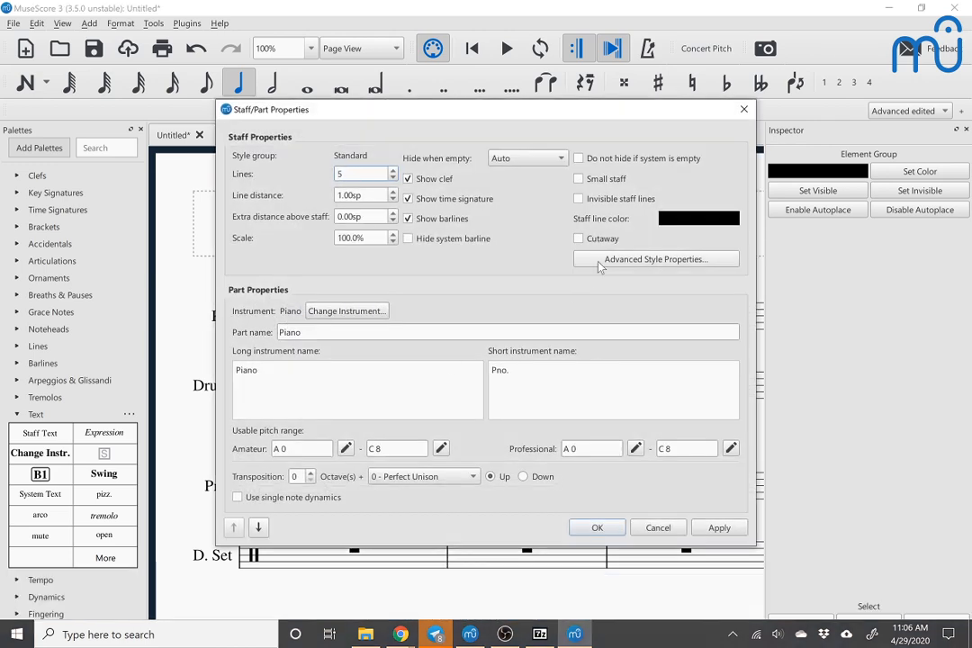
left_click(321, 311)
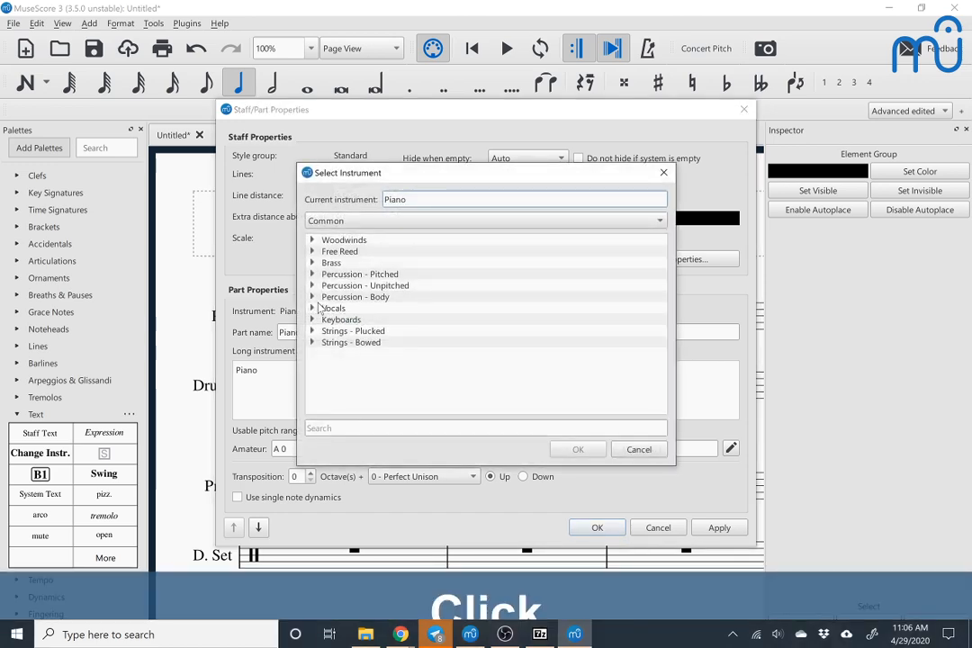
left_click(313, 242)
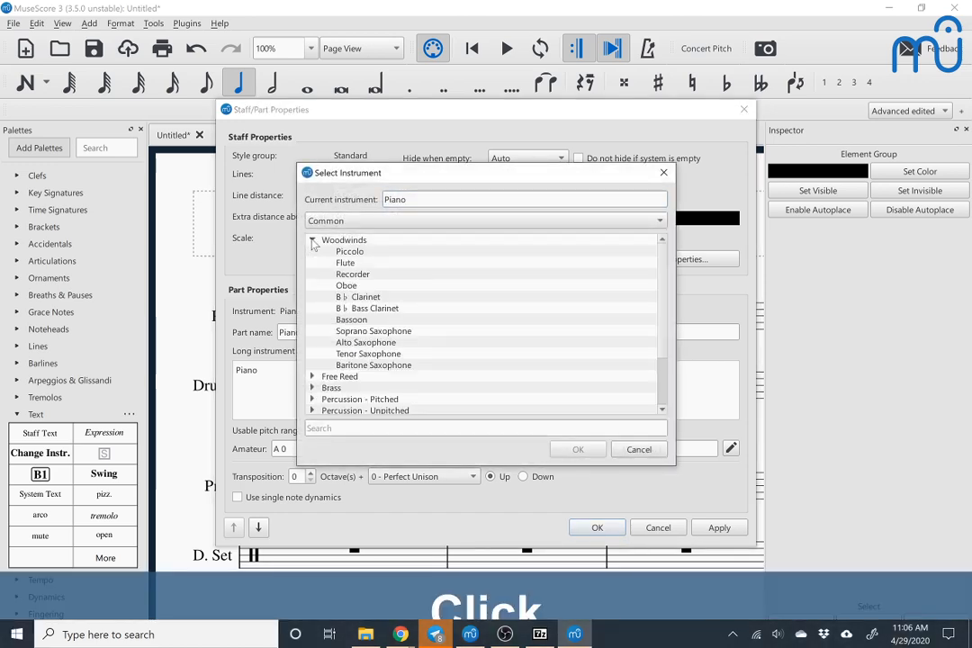
double_click(317, 298)
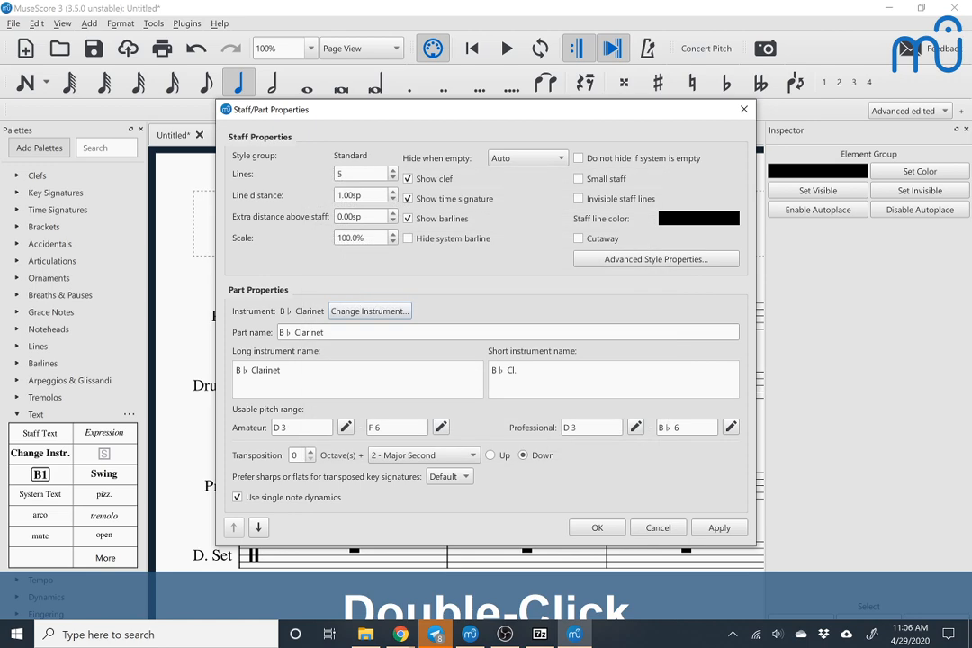
left_click(597, 527)
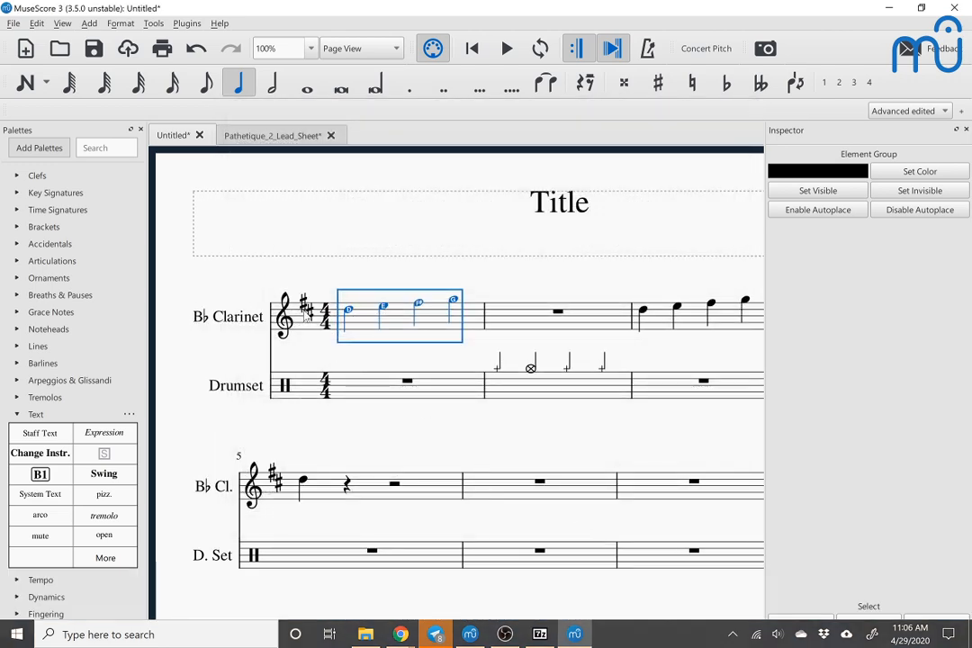
Step: Turn on Concert Pitch for the score and expand the set of key signatures
left_click(706, 49)
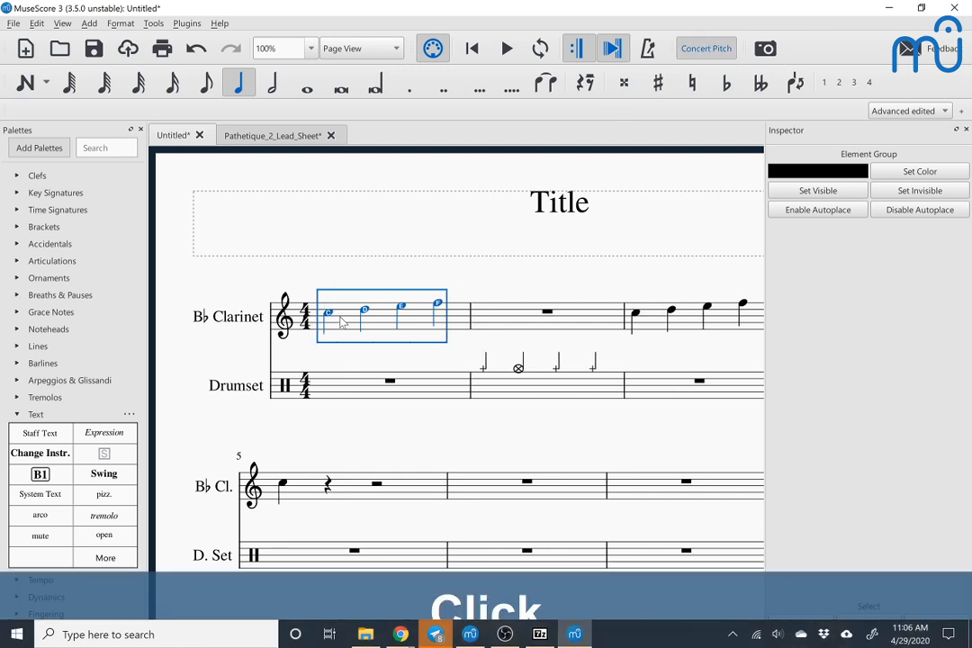
left_click(16, 193)
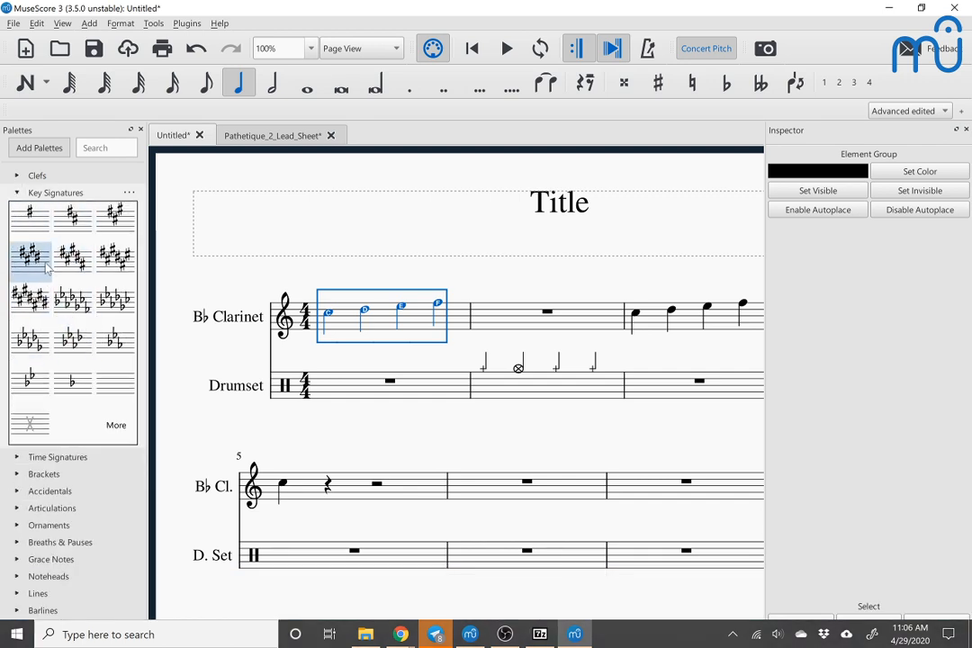
key("Escape")
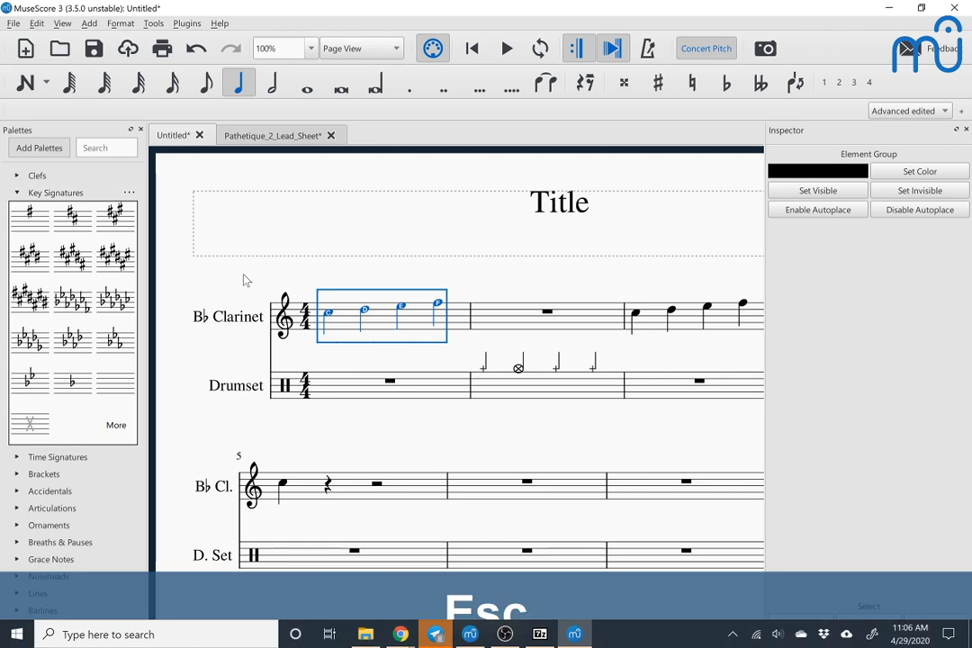
Step: Try to transpose the selected first B♭ Clarinet measure chromatically to the closest B major / G♯ minor, and undo it
left_click(151, 23)
left_click(167, 43)
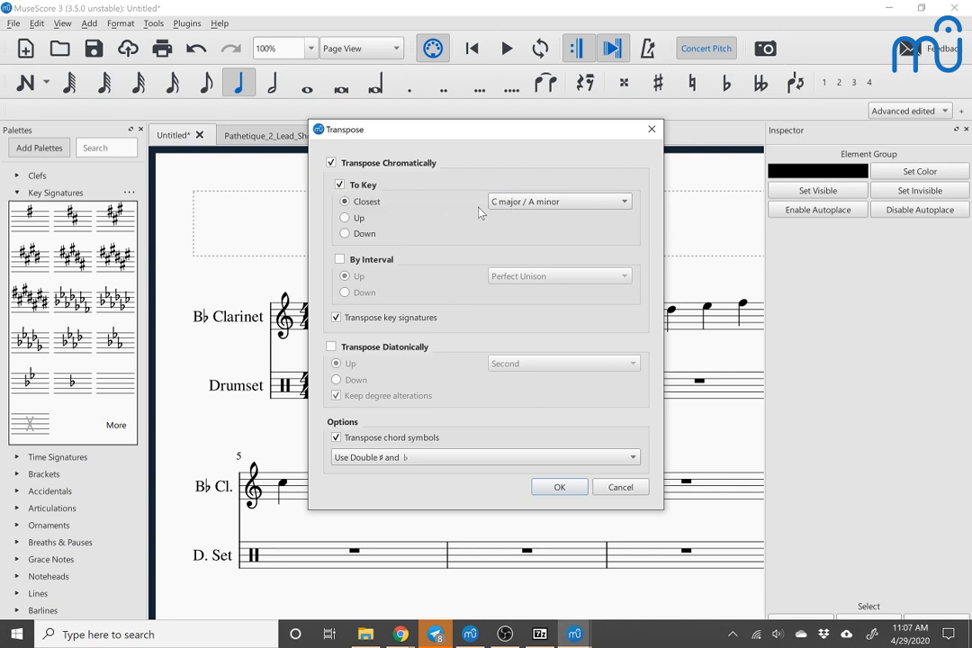
left_click(508, 205)
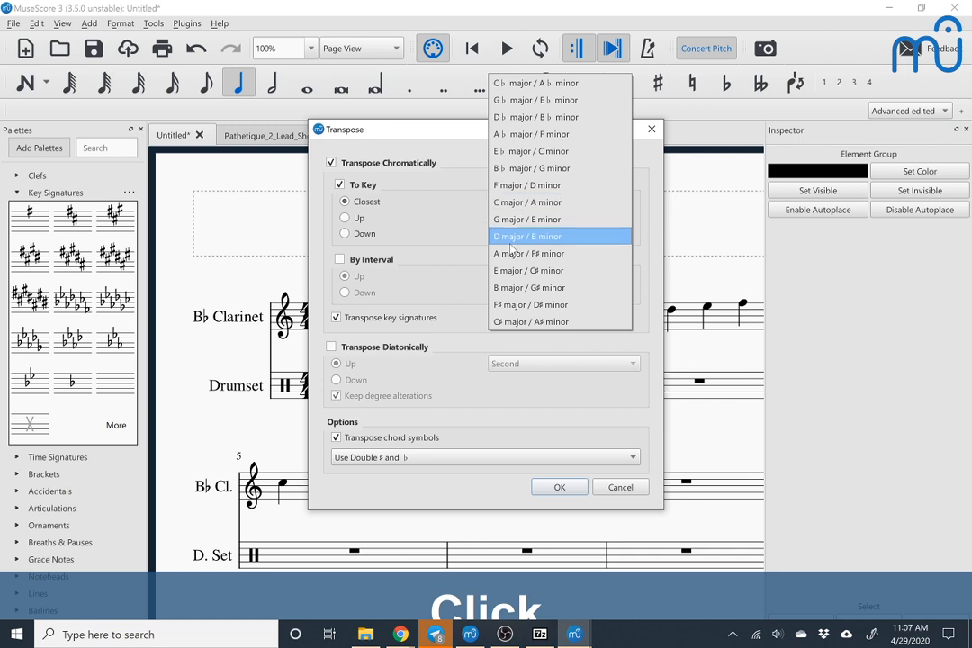
left_click(513, 289)
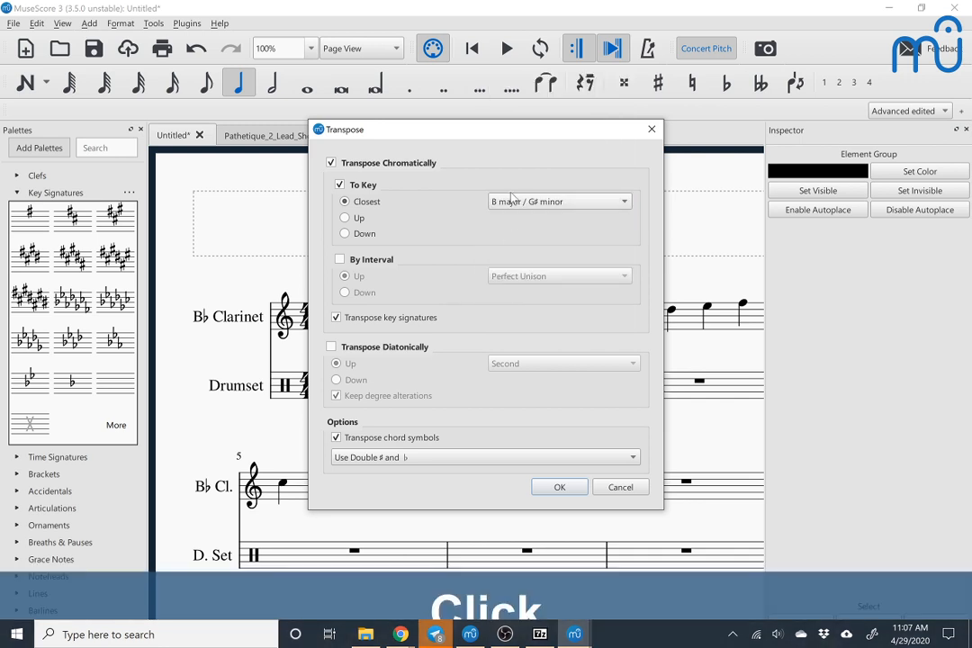
left_click(559, 488)
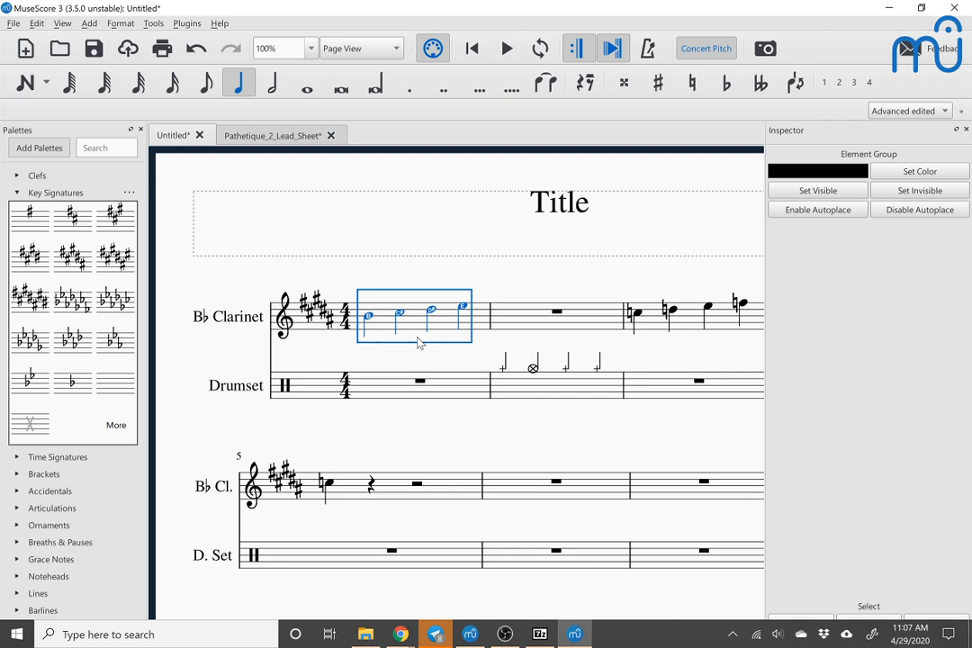
key("ctrl+z")
key("Escape")
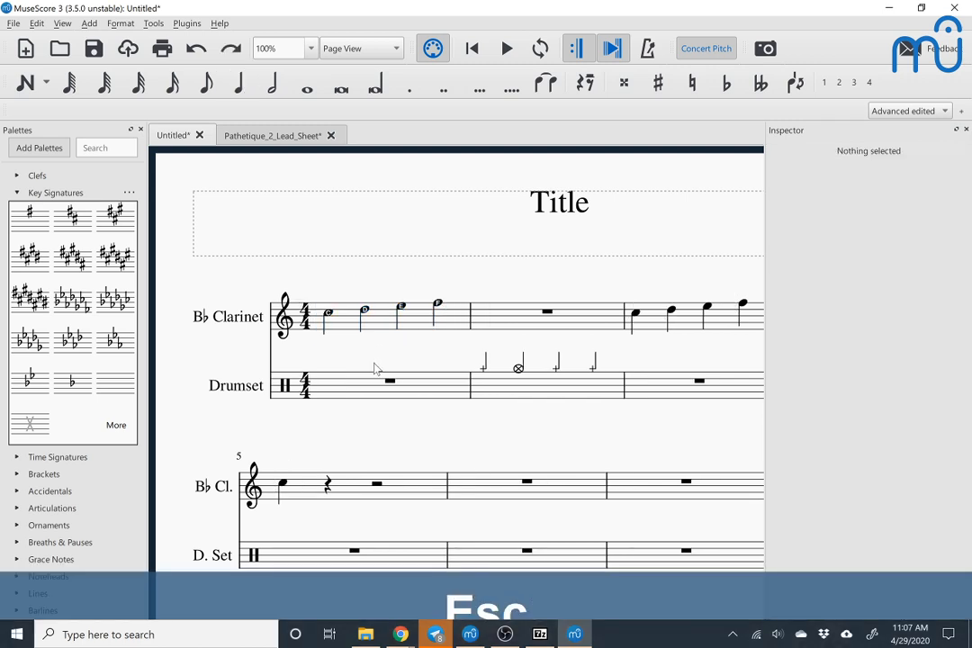
Step: Transpose the whole score chromatically to the closest B major / G♯ minor and turn off Concert Pitch
left_click(155, 25)
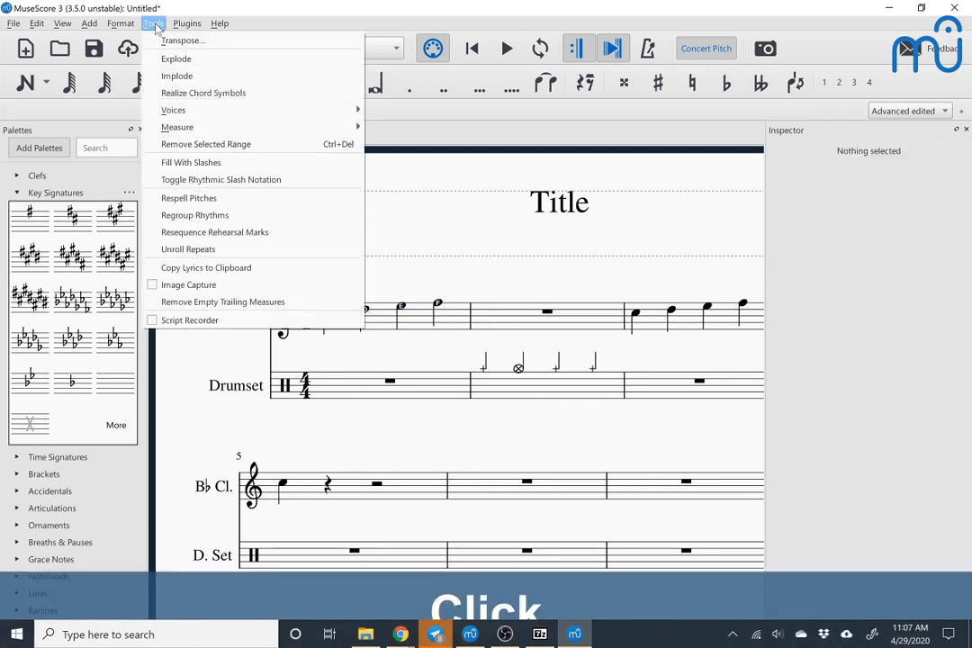
left_click(176, 41)
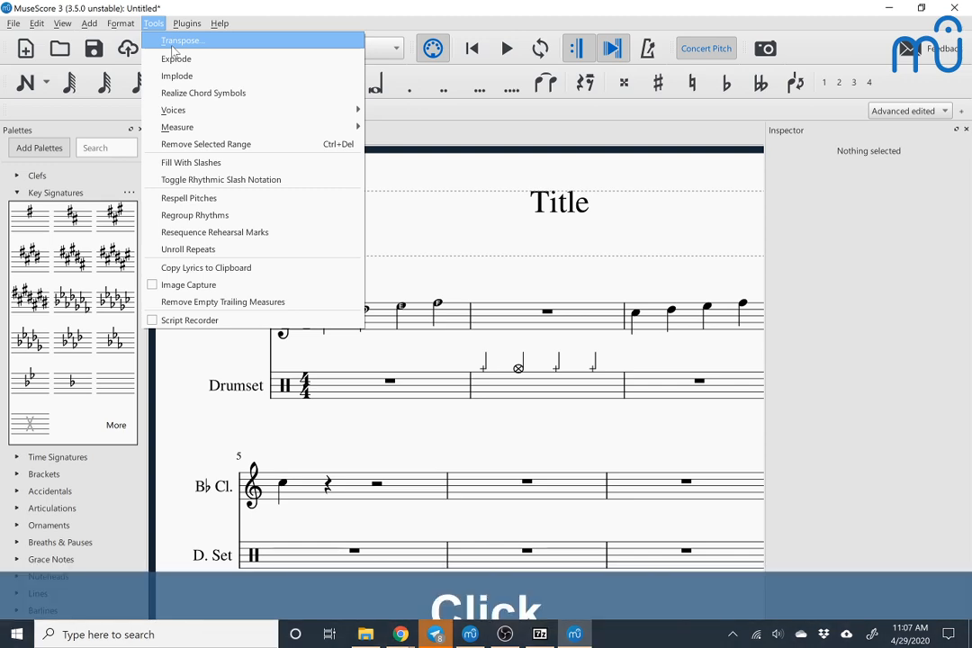
left_click(510, 203)
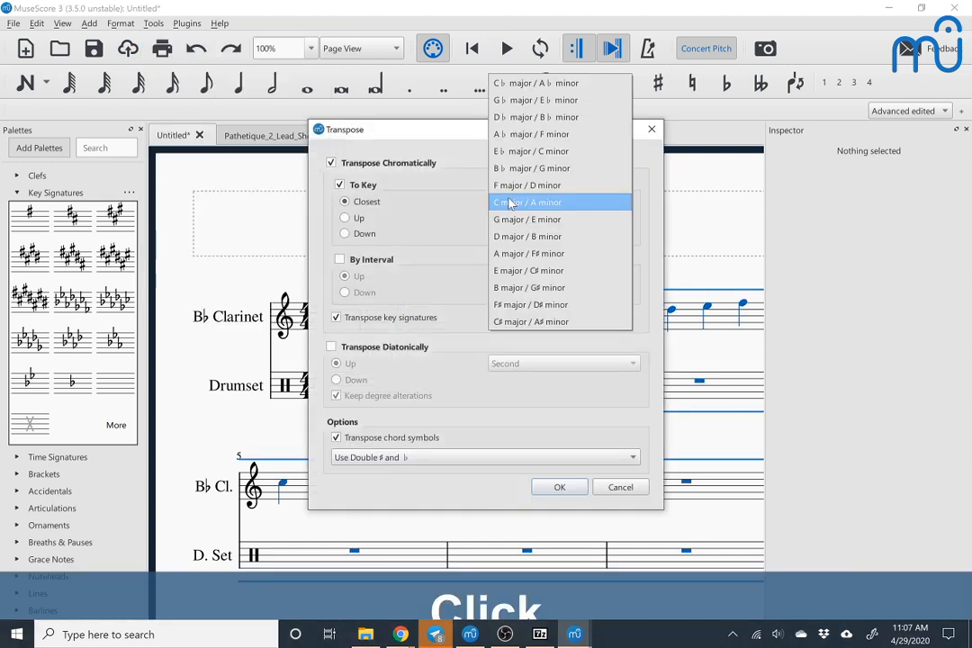
left_click(517, 290)
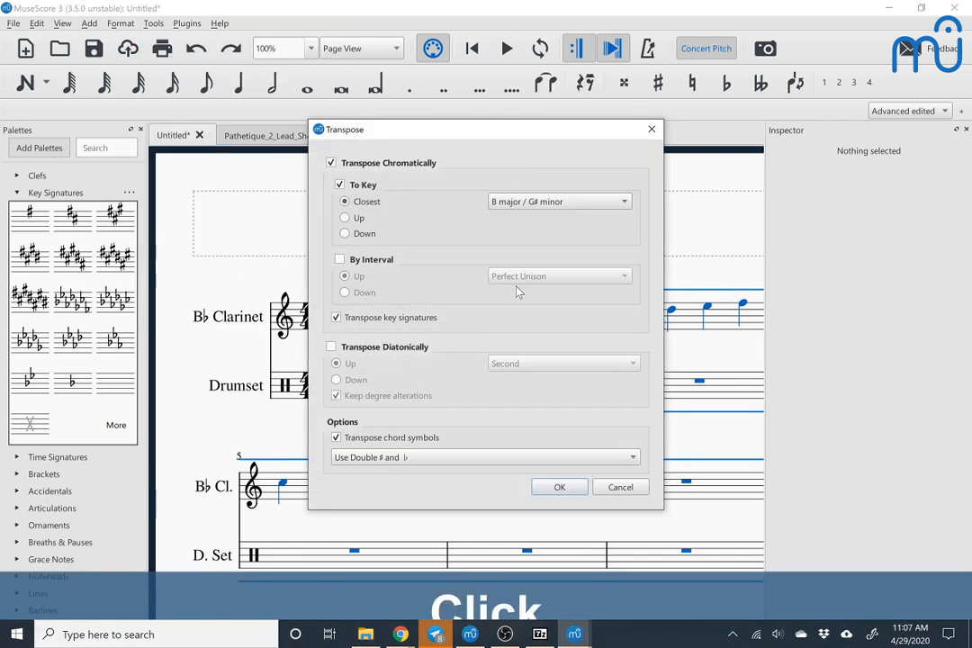
left_click(571, 493)
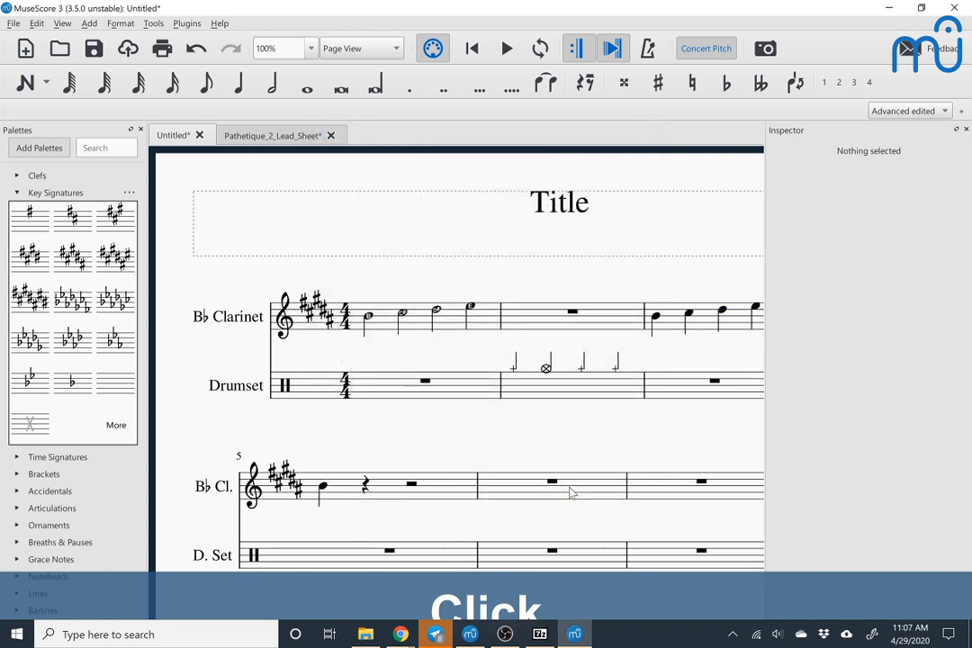
left_click(369, 318)
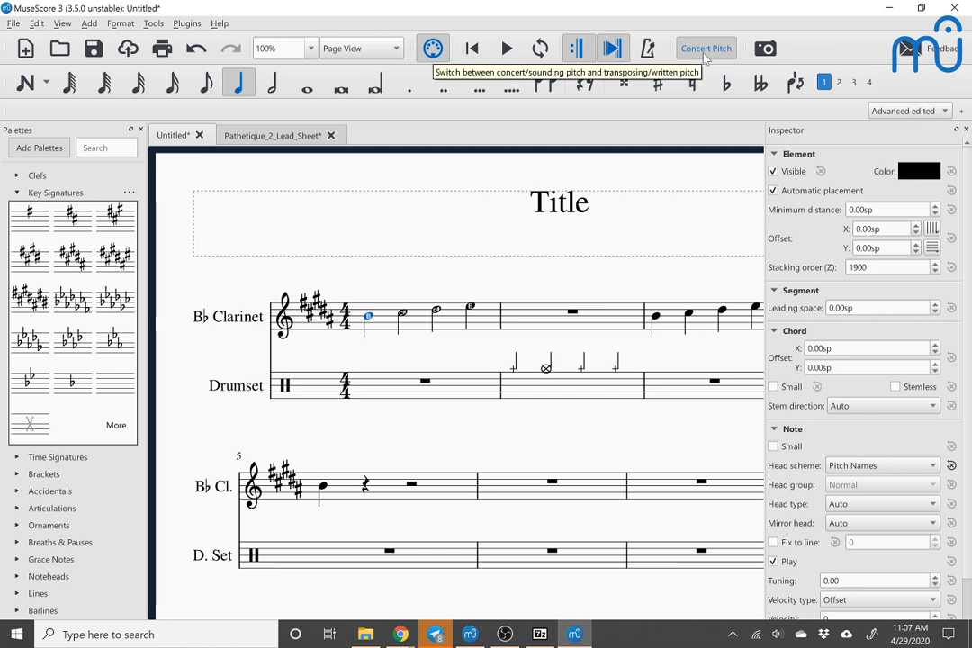
left_click(704, 52)
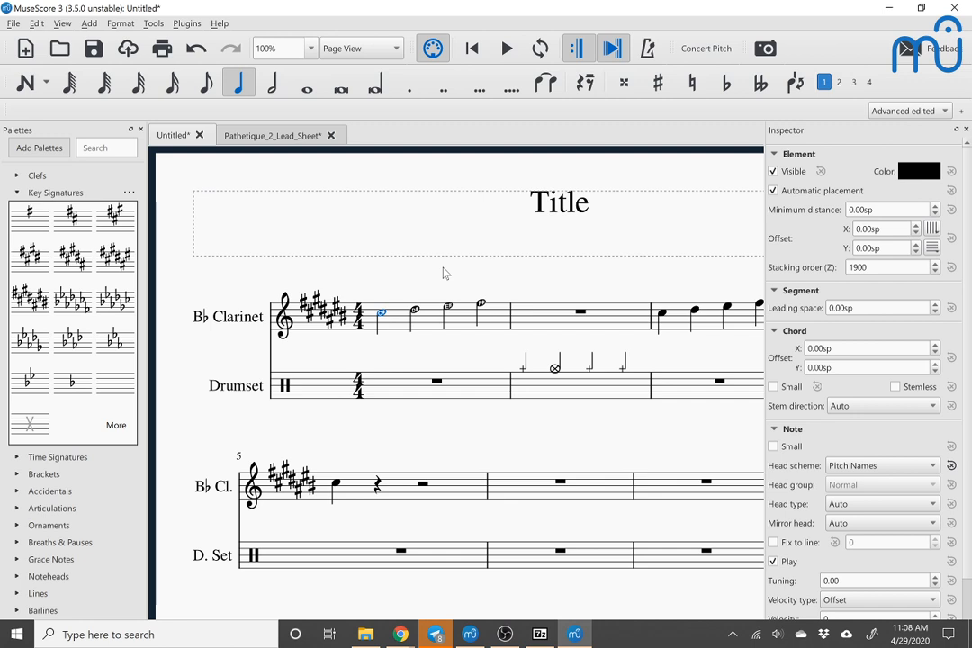
Step: Set the B♭ Clarinet part to prefer flats for transposed key signatures in its staff and part properties
right_click(393, 326)
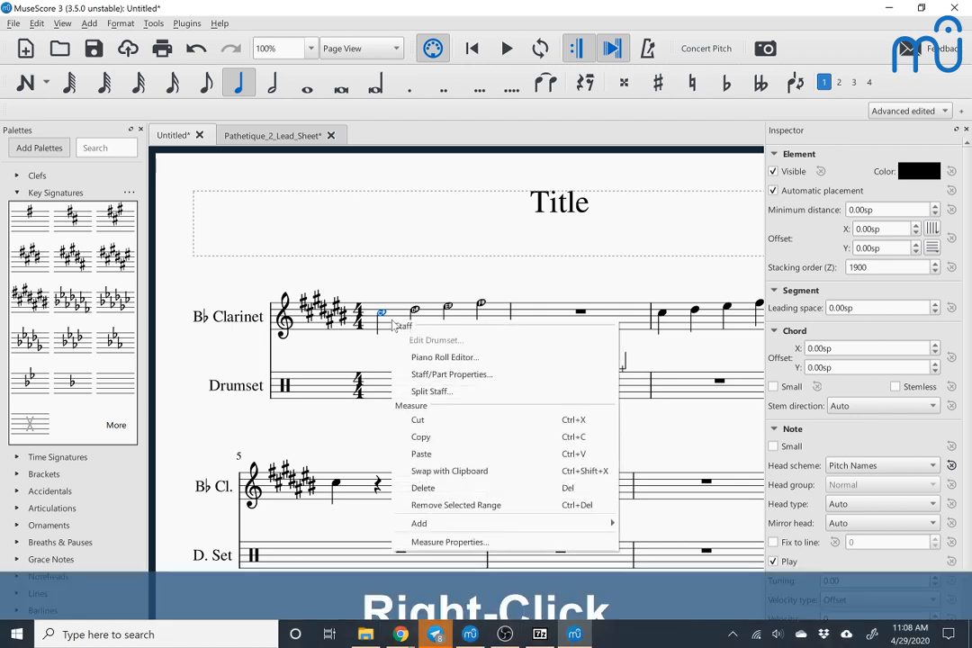
left_click(424, 374)
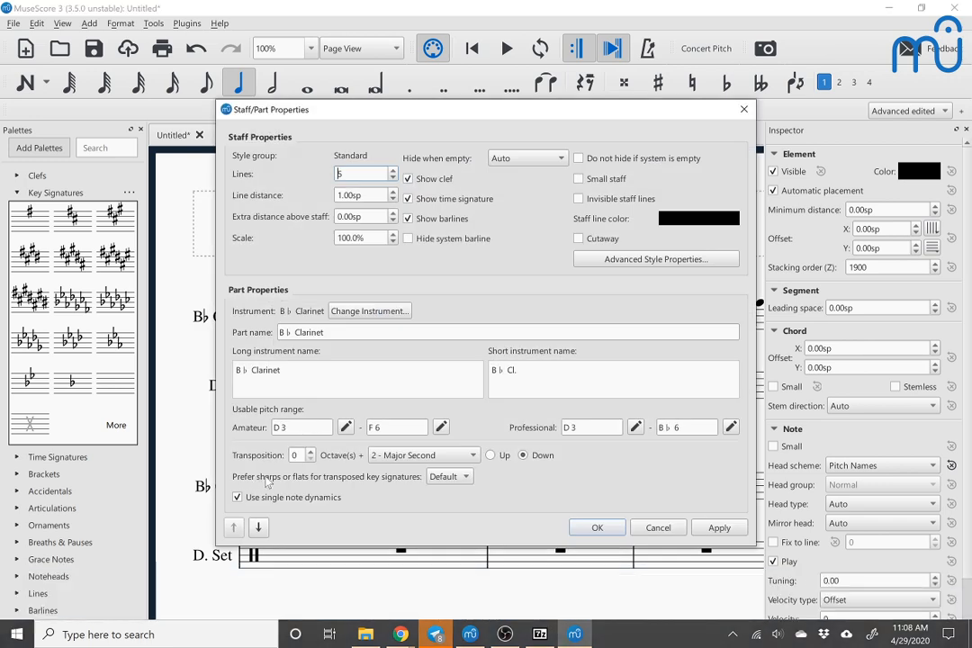
left_click(440, 477)
left_click(440, 511)
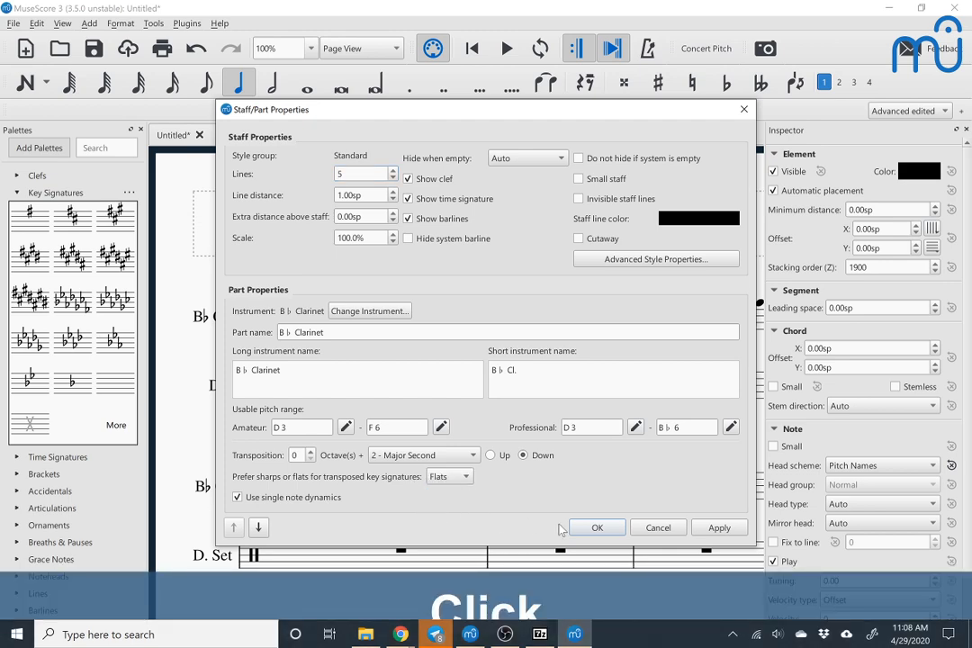
left_click(594, 528)
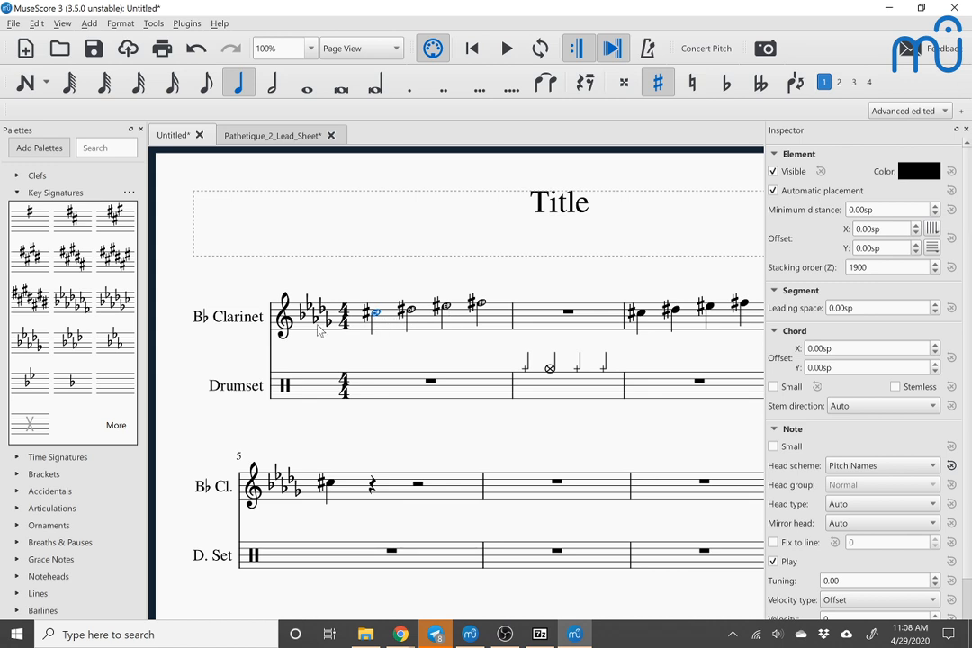
Step: Respell the B♭ Clarinet notes in measures 1 through 3 enharmonically
left_click(378, 312)
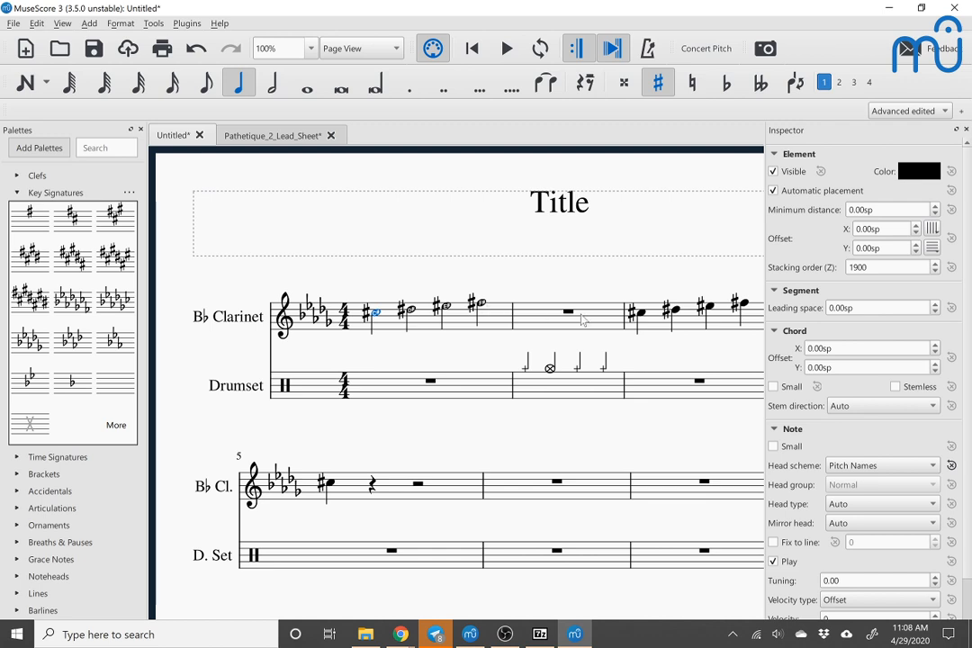
left_click(684, 329, "shift")
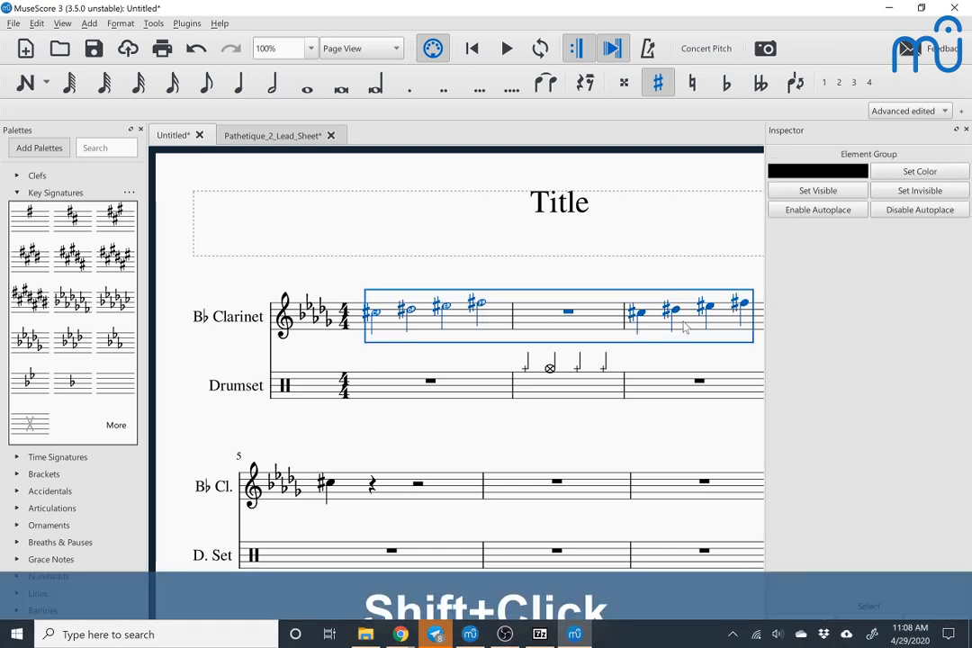
key("j")
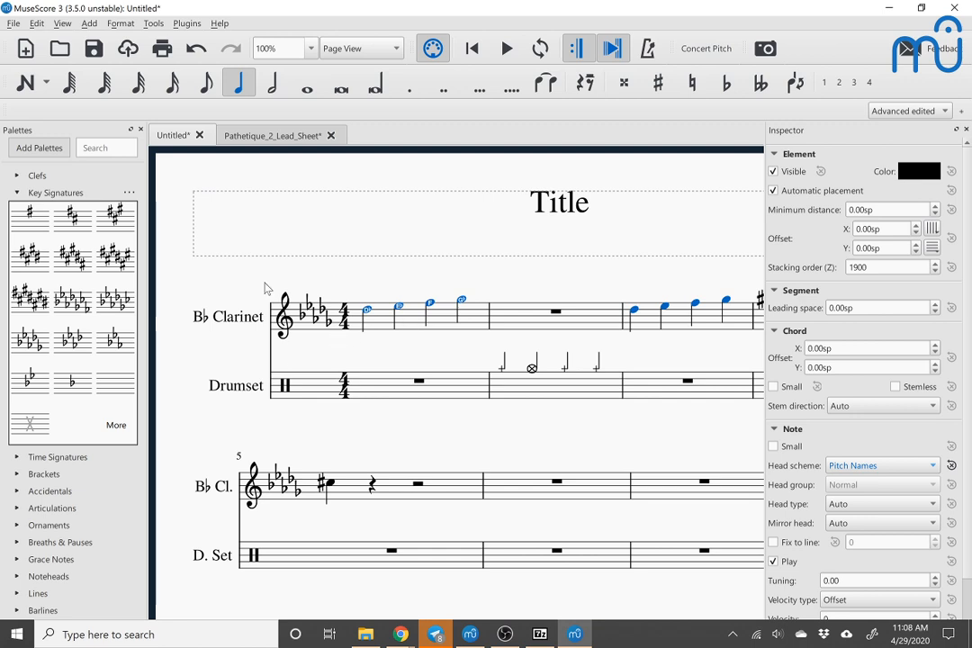
Step: Enter A quarter notes on beats 1, 2 and 4 of the first Drumset measure and move its contents to voice 3
left_click(394, 389)
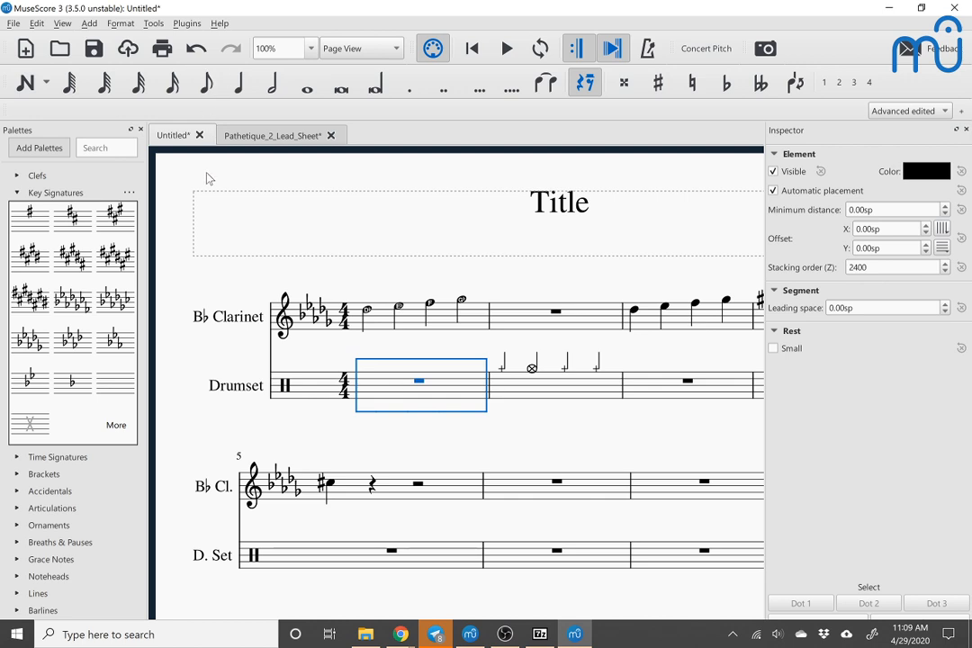
key("n")
key("5")
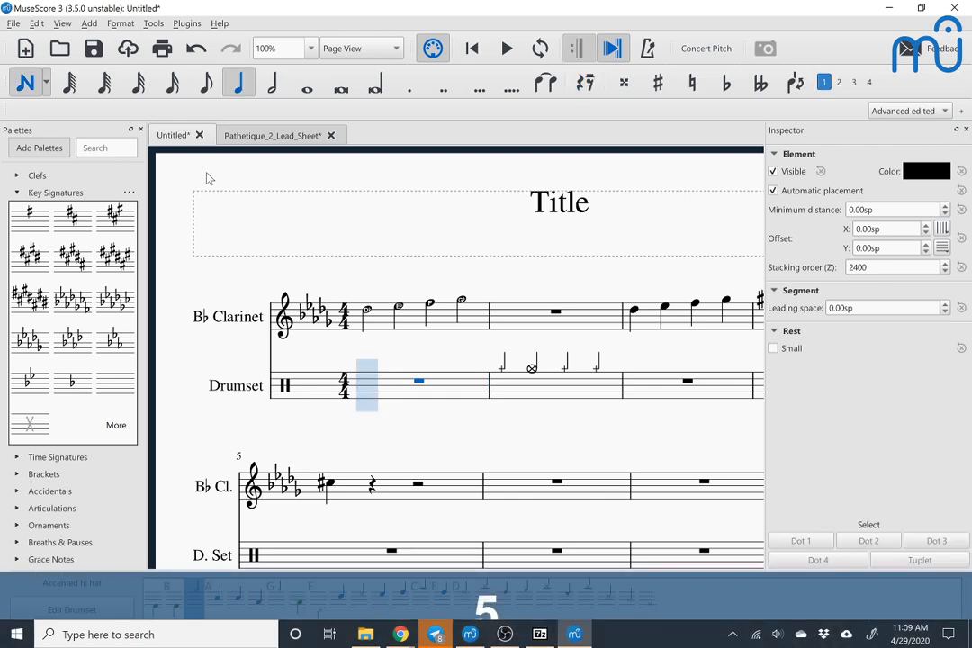
key("a")
key("a")
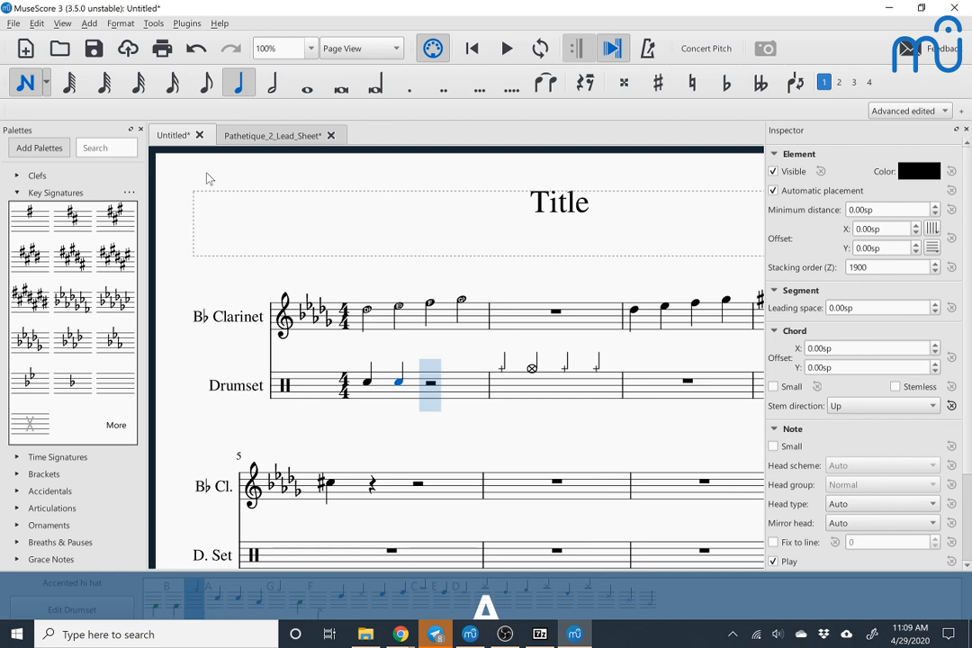
key("Right")
key("a")
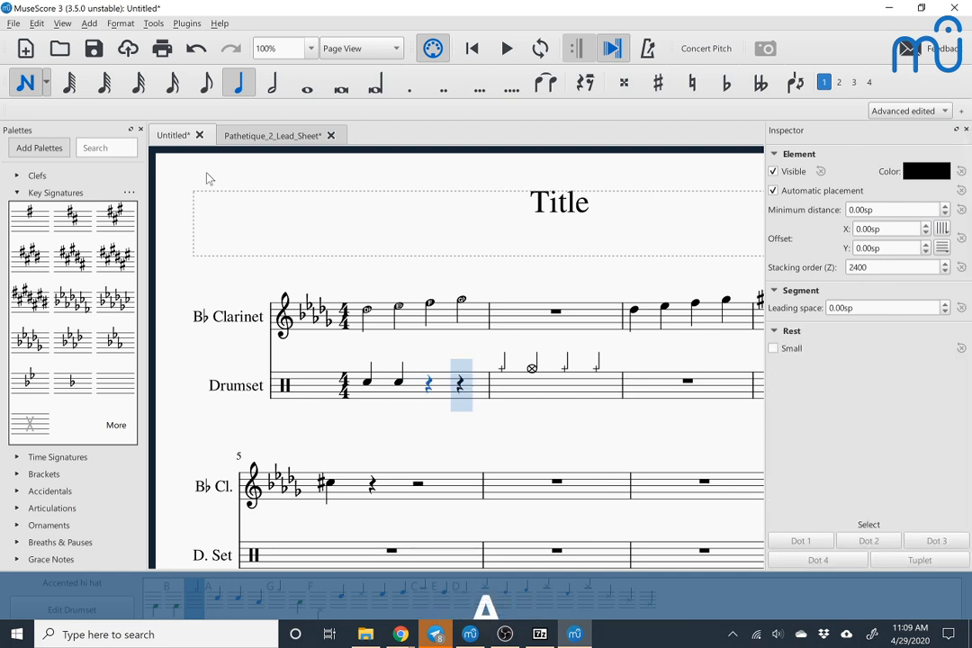
key("Escape")
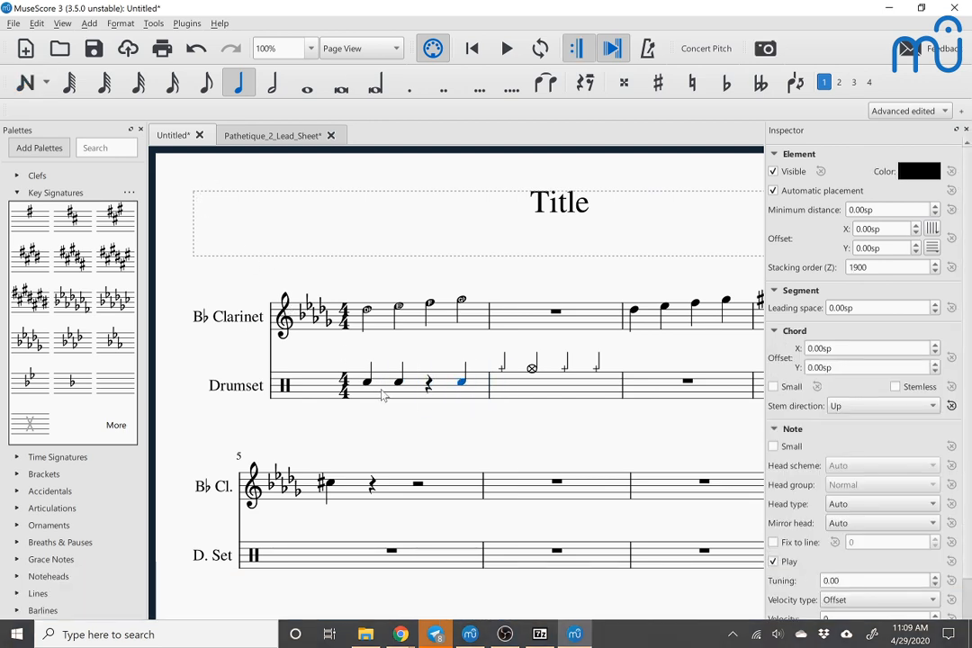
left_click(382, 393)
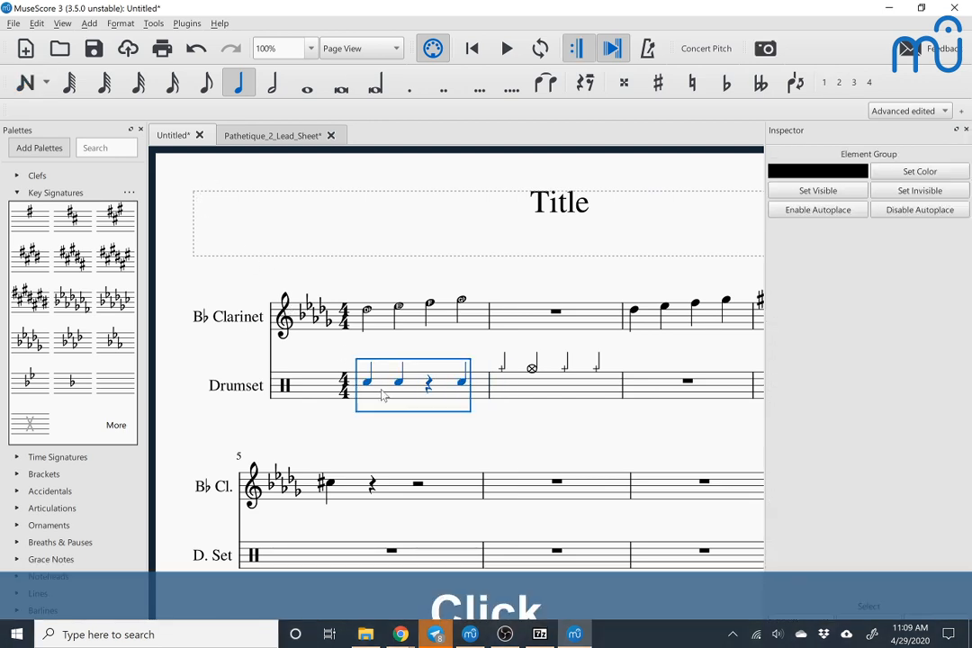
left_click(854, 83)
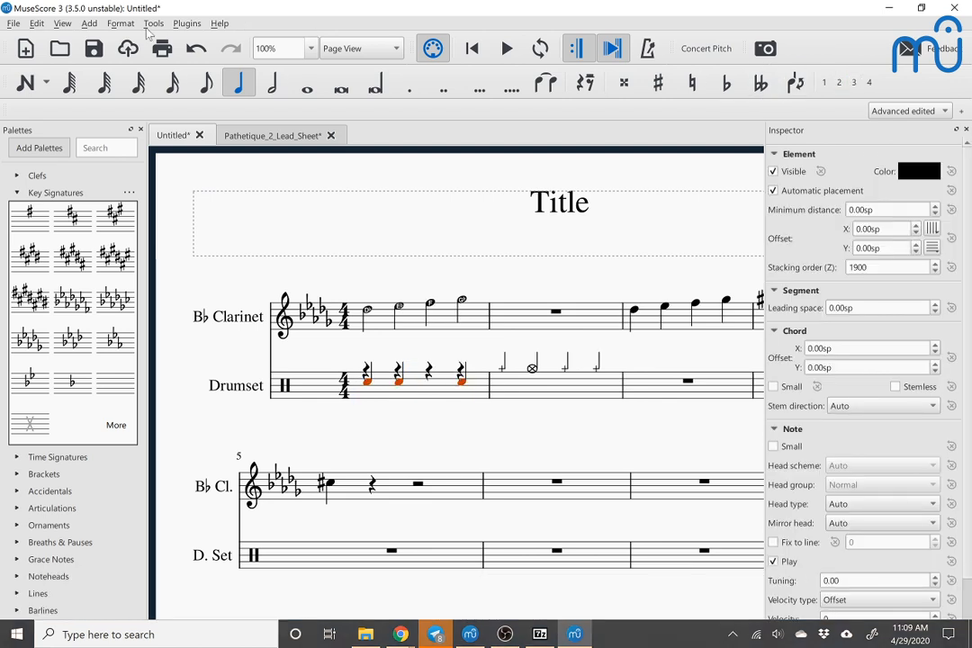
Step: Toggle rhythmic slash notation for the first Drumset measure and fill the measure with slashes
left_click(418, 391)
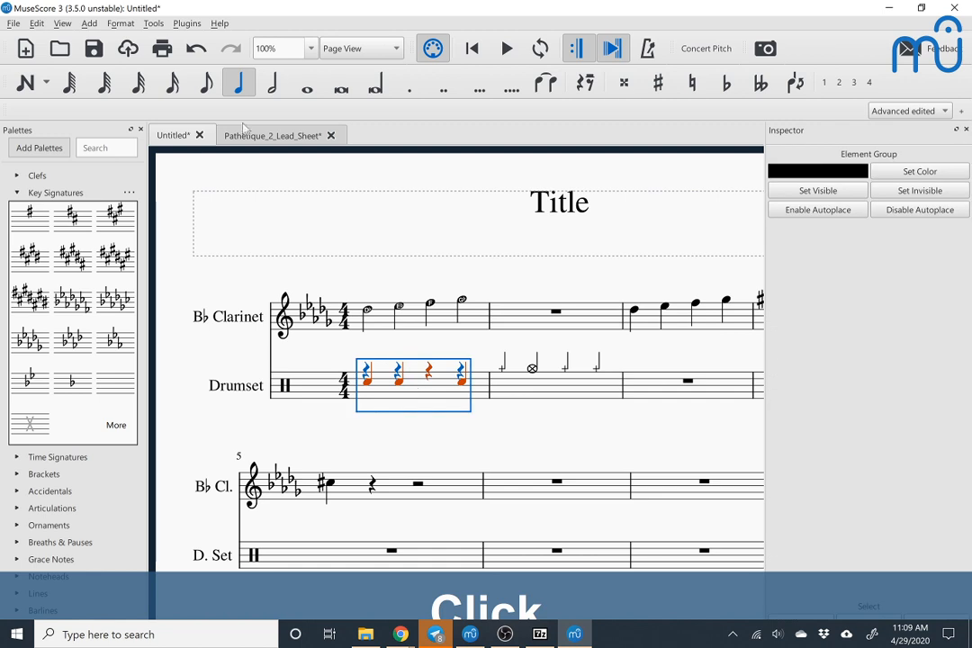
left_click(153, 24)
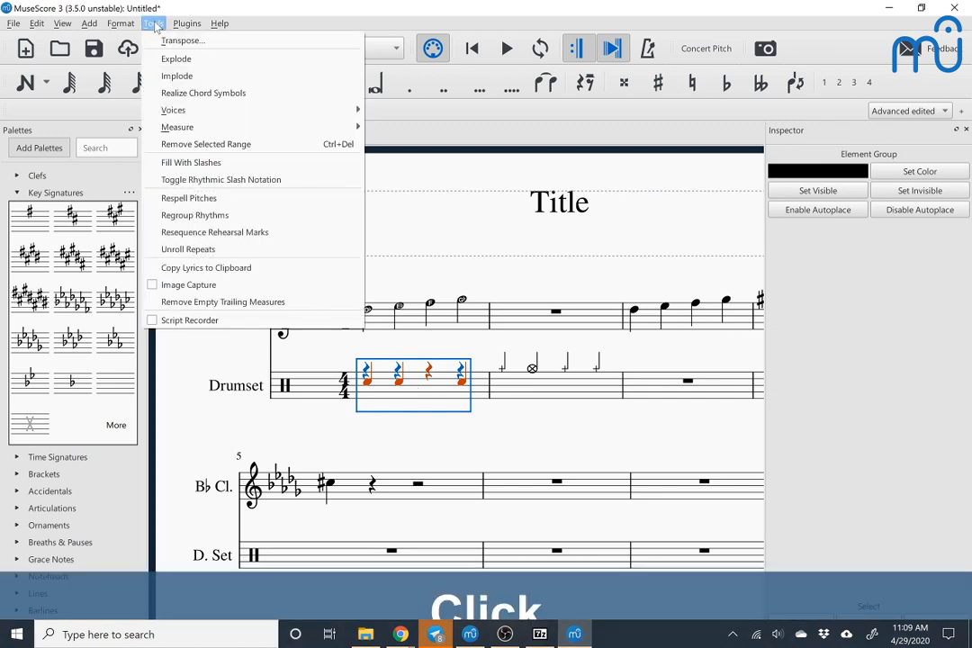
mouse_move(172, 110)
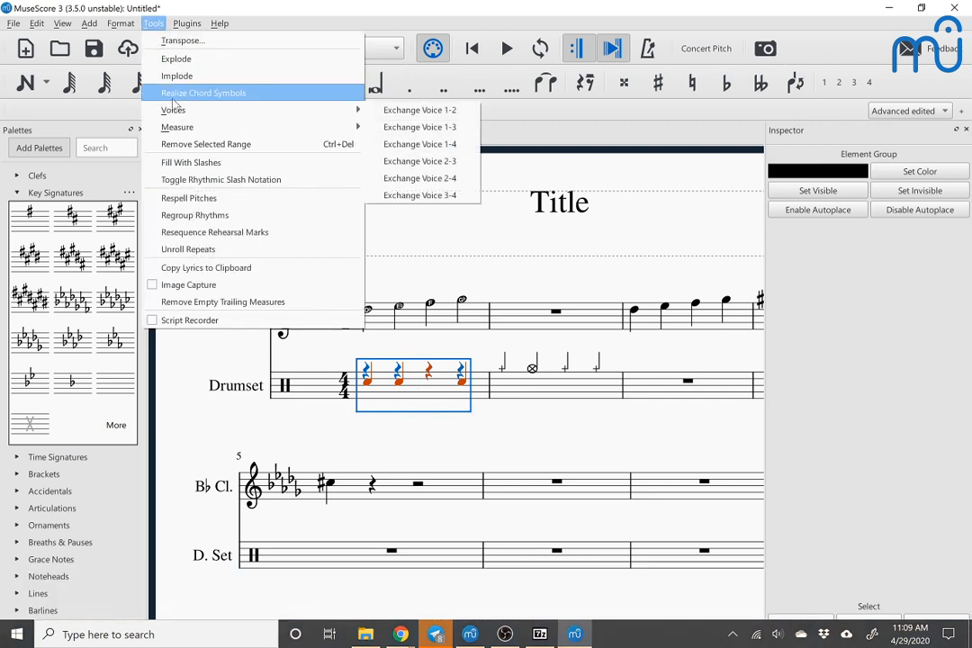
left_click(202, 181)
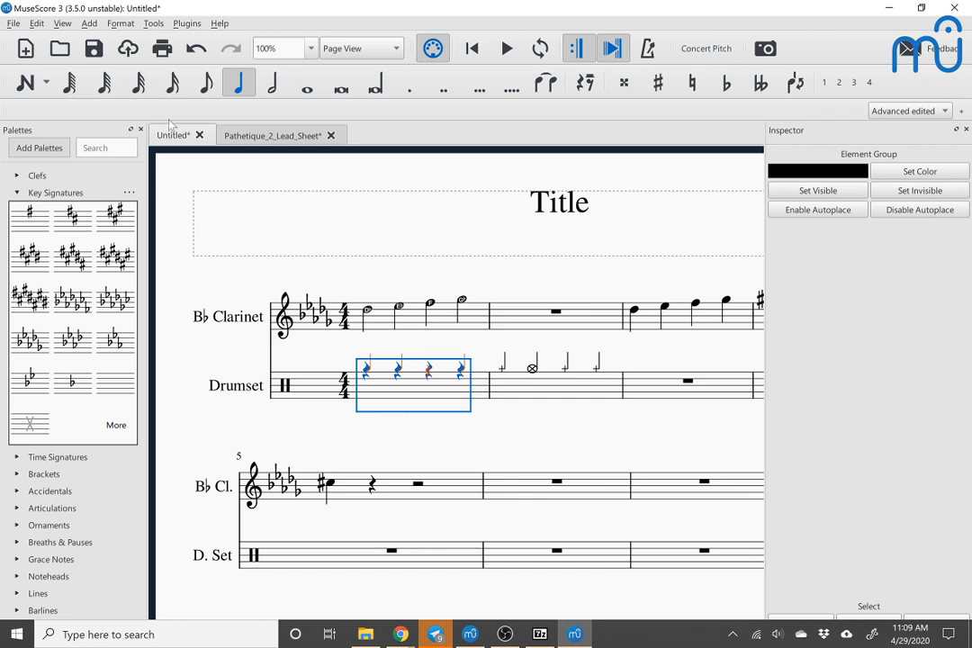
left_click(153, 23)
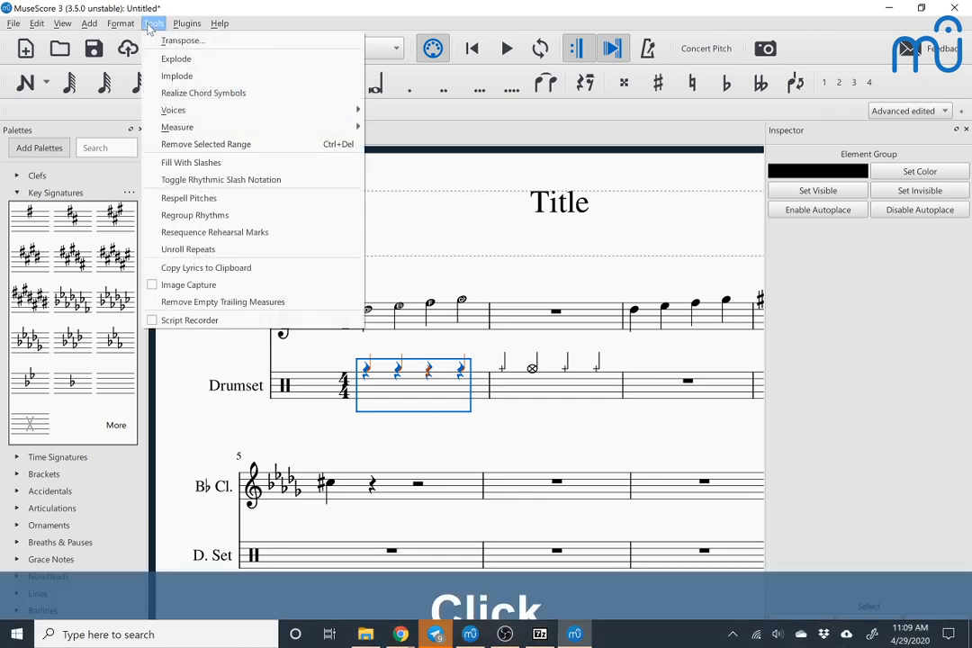
left_click(201, 166)
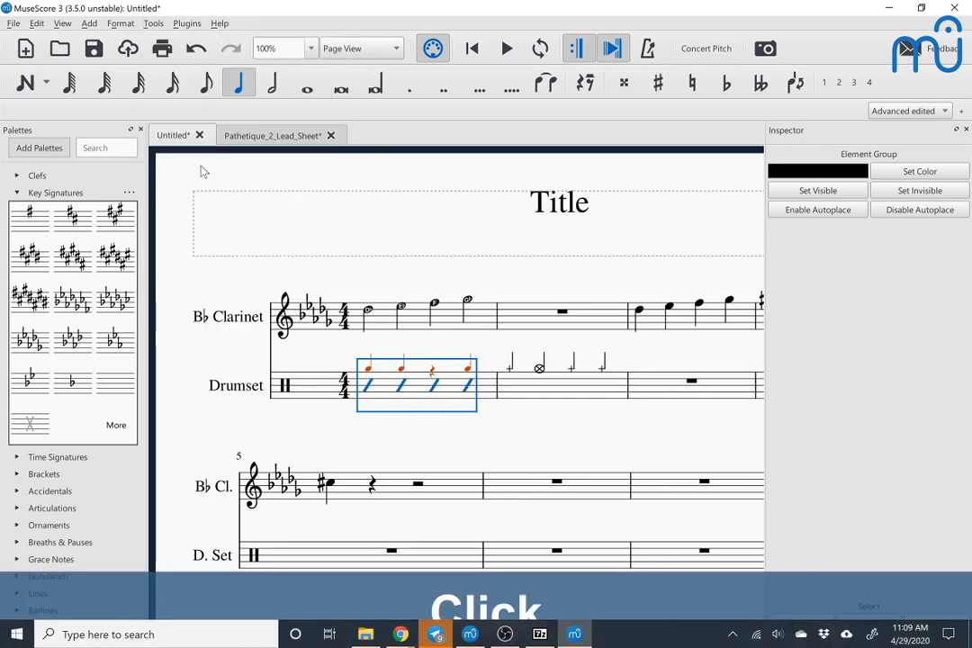
Step: Examine the properties of the small rhythm notes above the slashes in the first Drumset measure, and clear the selection
left_click(370, 368)
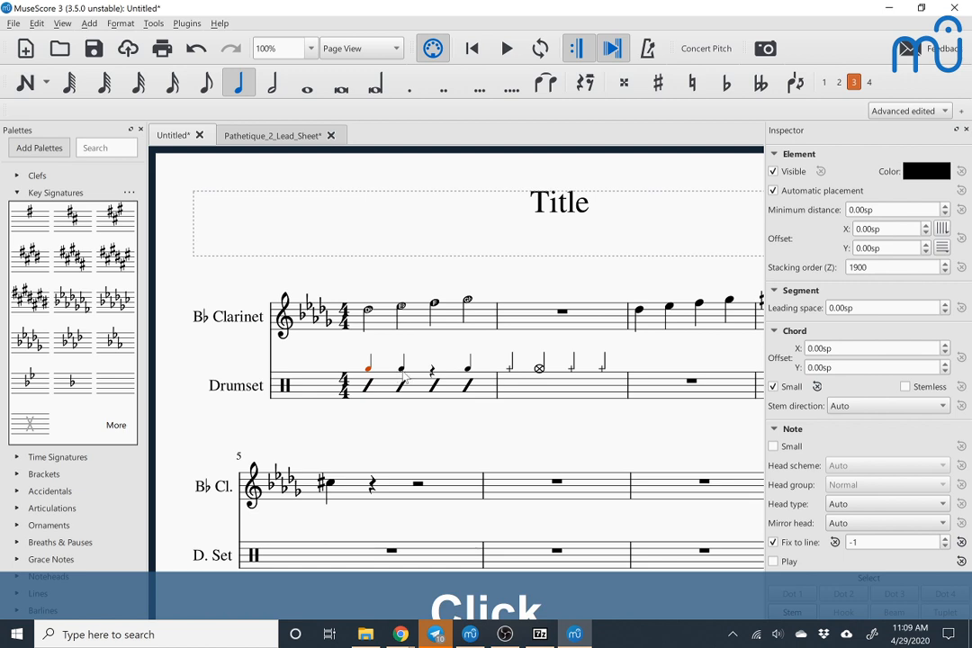
left_click(401, 367)
left_click(468, 369, "ctrl")
left_click(370, 368, "ctrl")
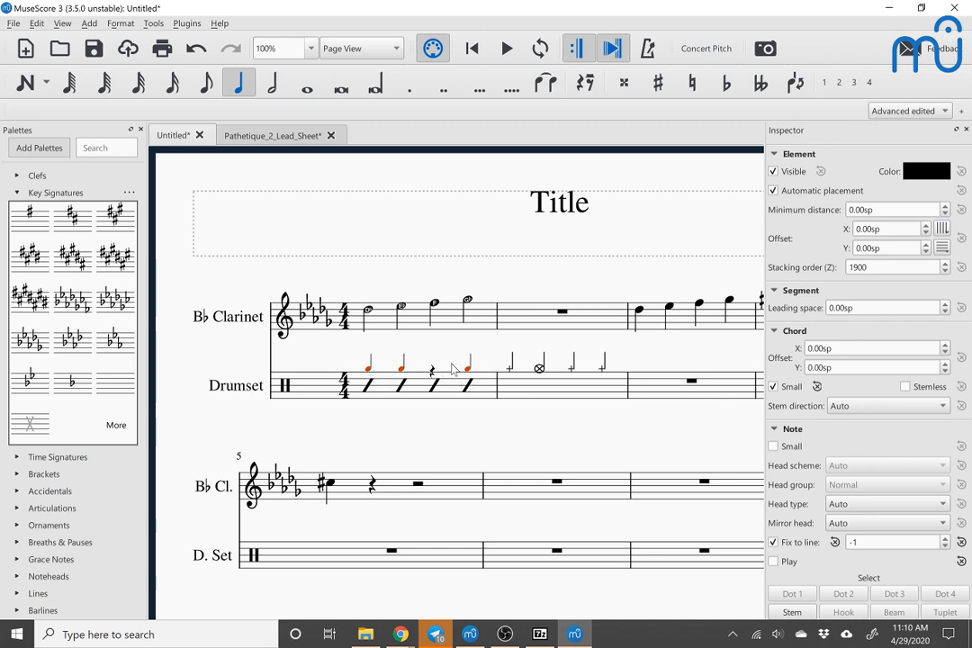
left_click(371, 368)
key("Escape")
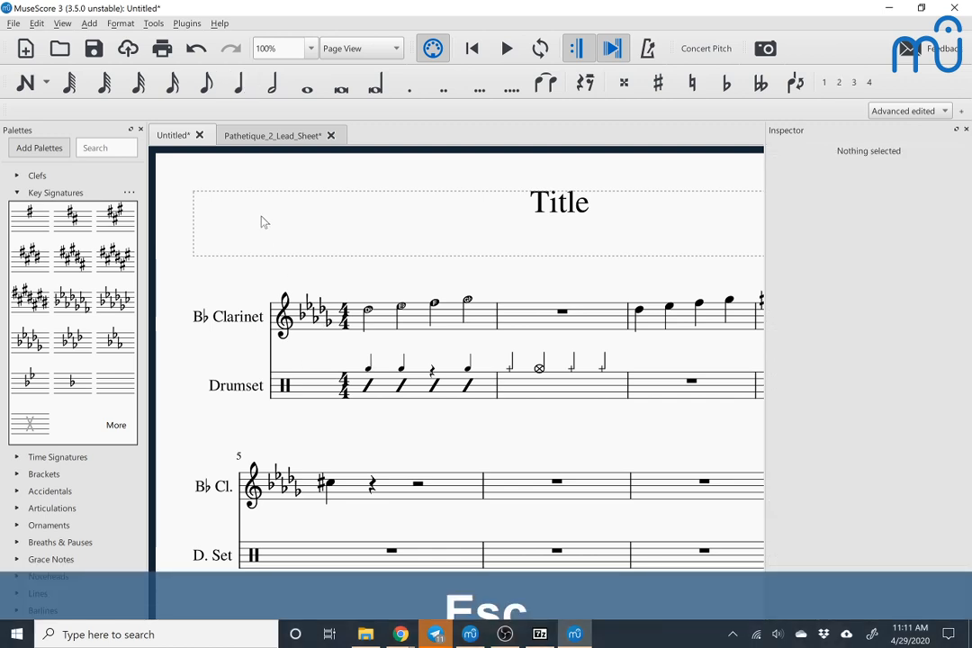
Step: Create a new score from the Choose Instruments template with three Flutes and one B♭ Clarinet
key("ctrl+n")
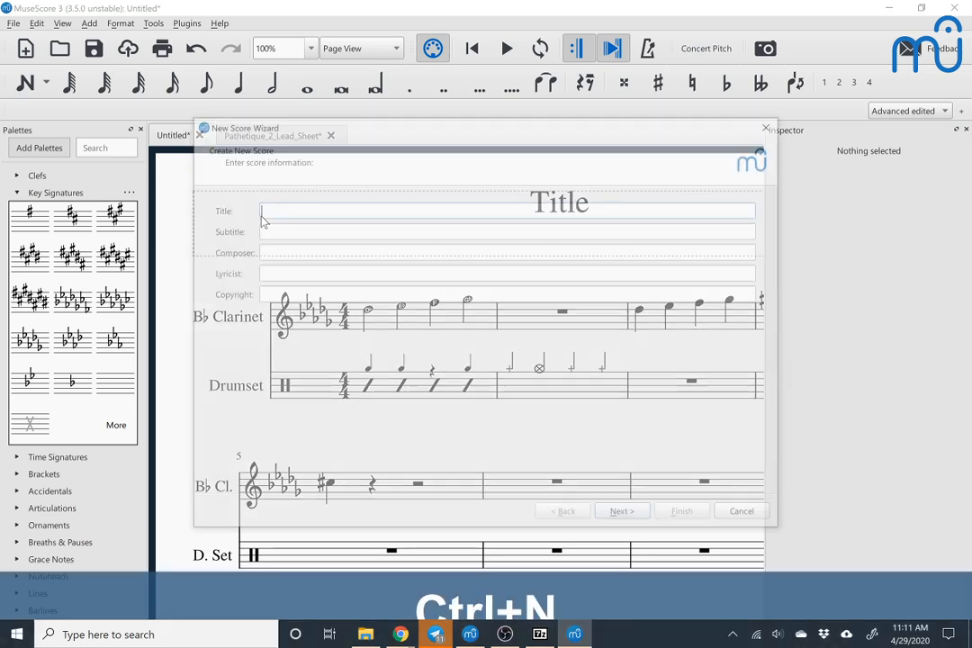
key("Return")
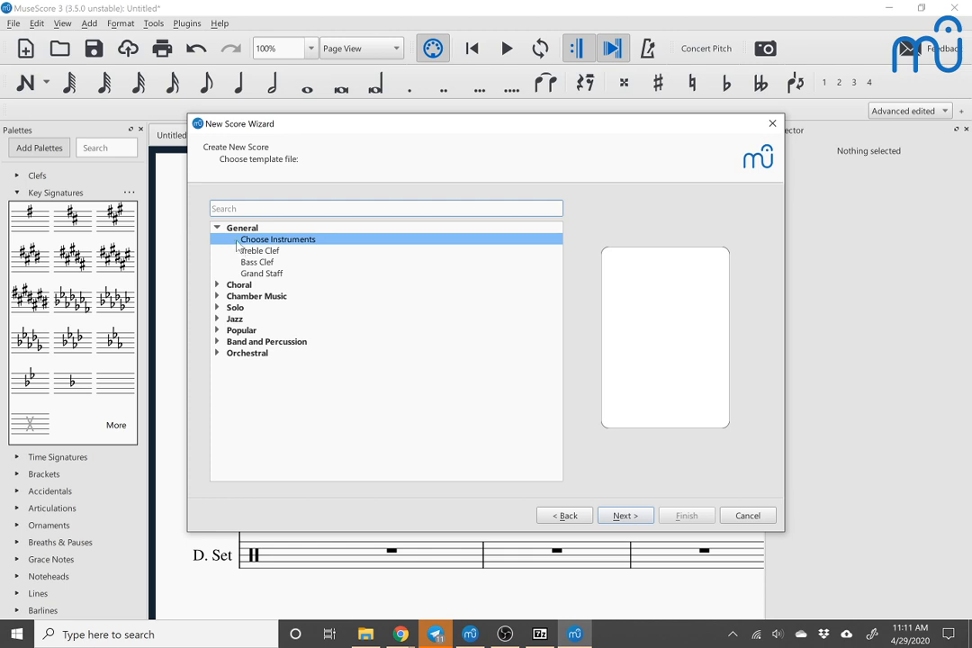
key("Return")
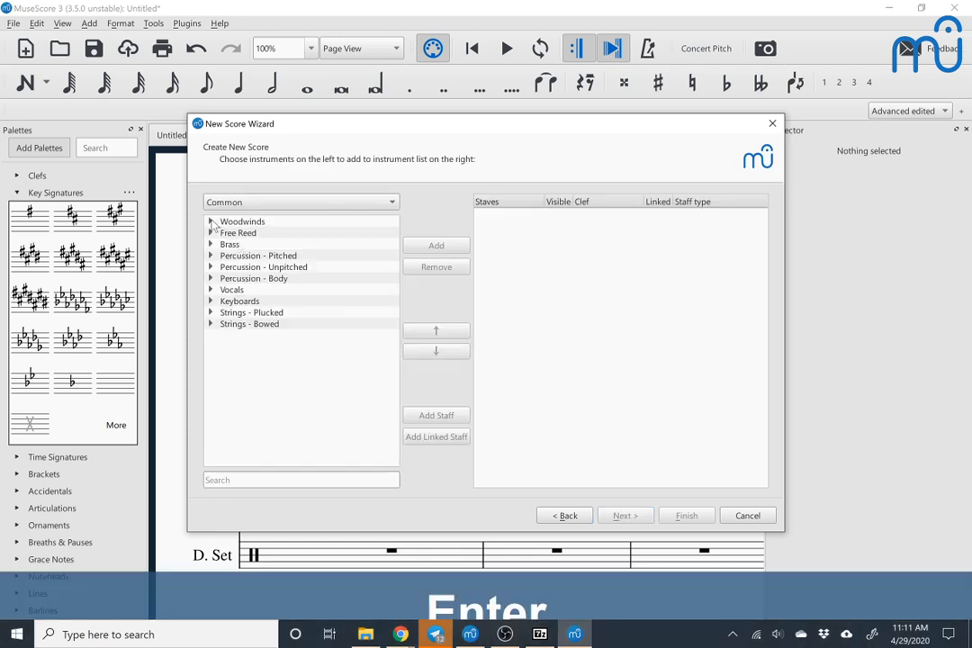
left_click(211, 221)
double_click(241, 245)
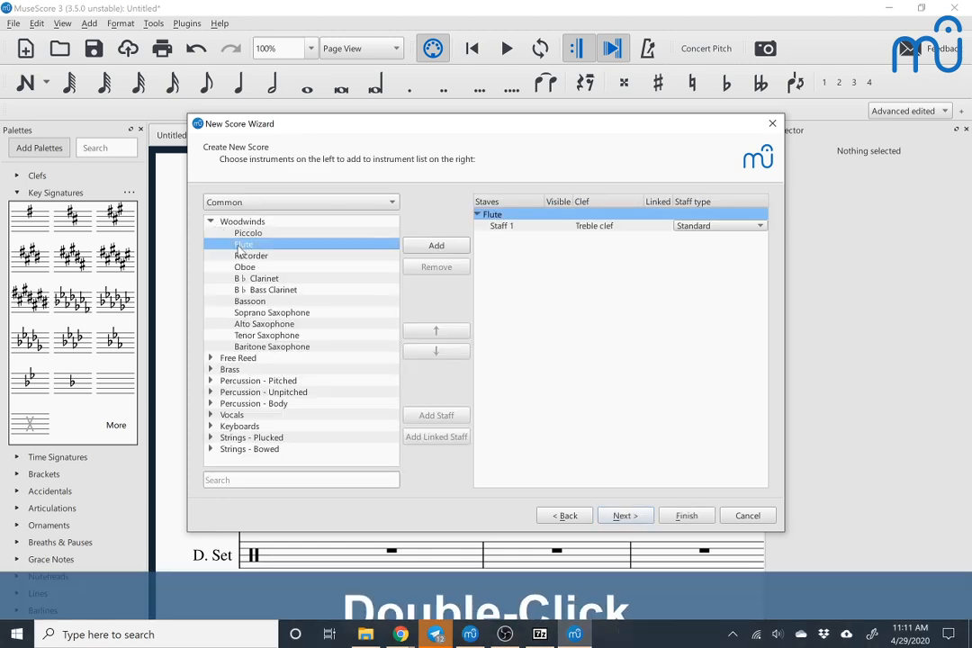
double_click(240, 245)
double_click(241, 246)
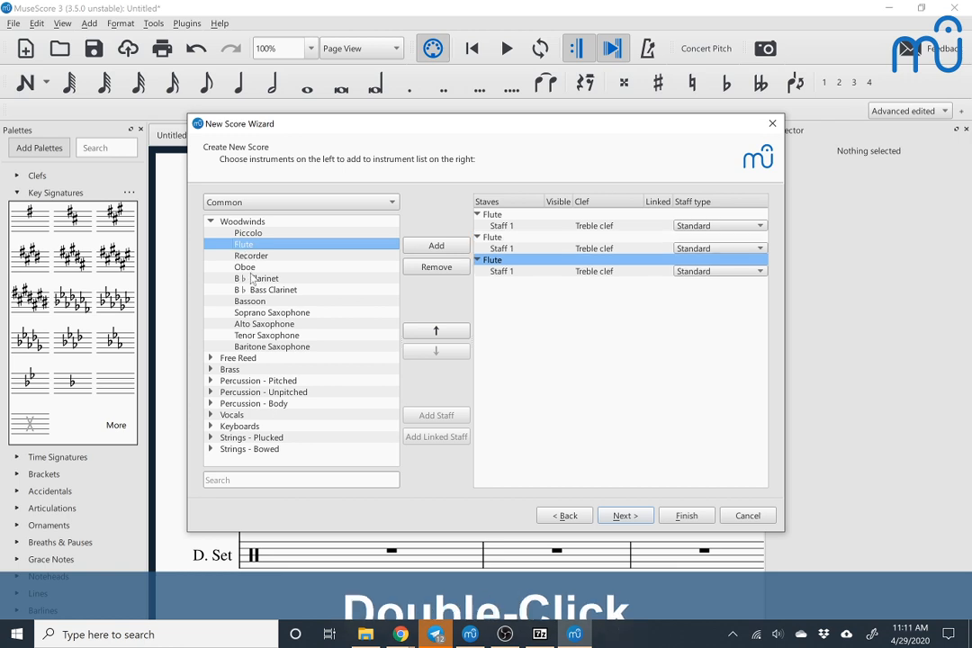
double_click(256, 278)
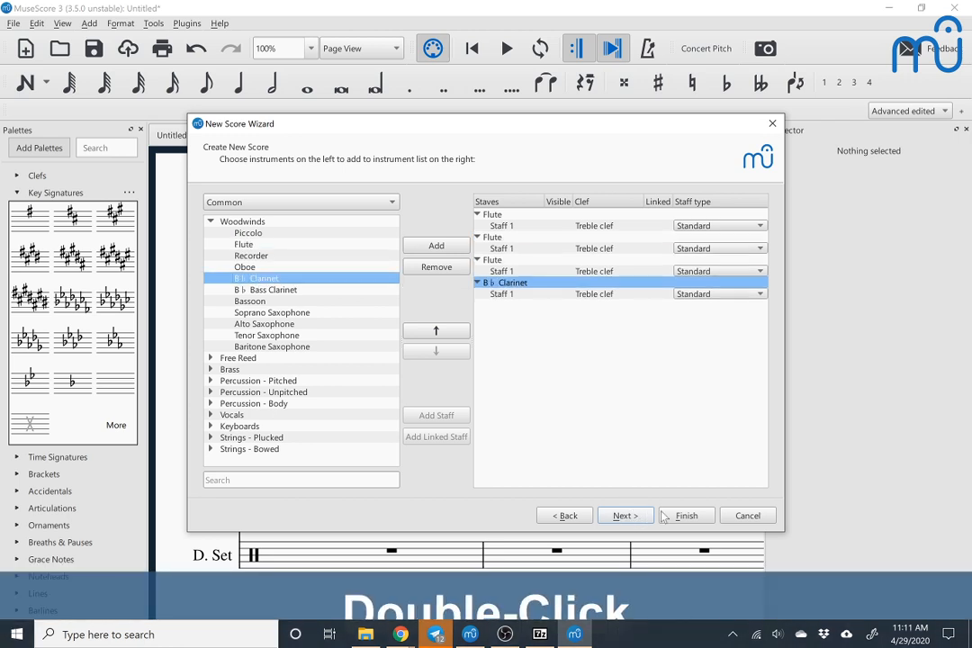
left_click(686, 516)
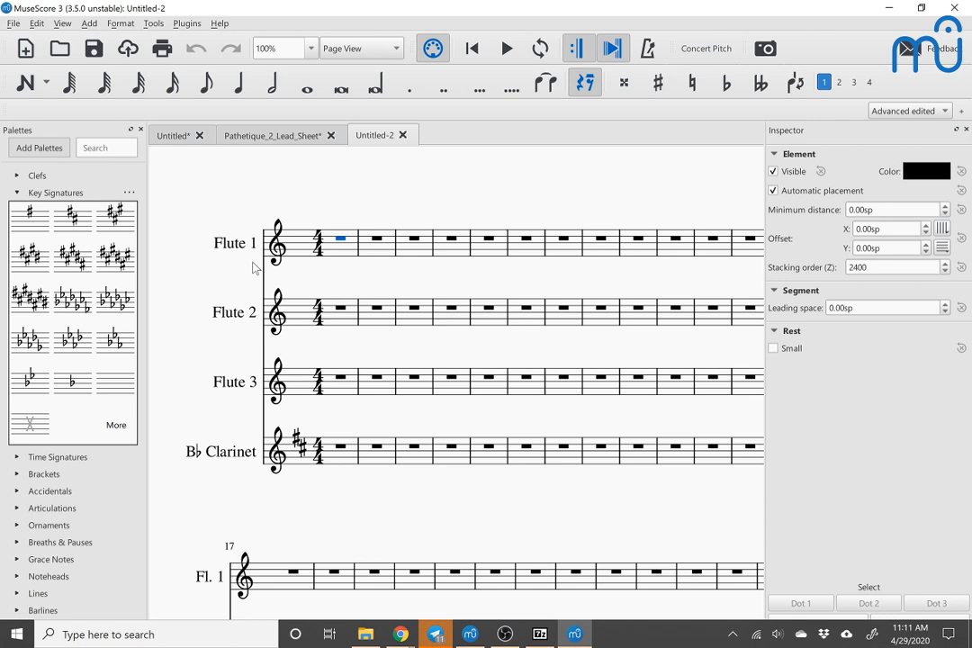
Step: Enter half notes F, G, A, B, C and D in voice 1 across the first three B♭ Clarinet measures
scroll(232, 451, "down", 2)
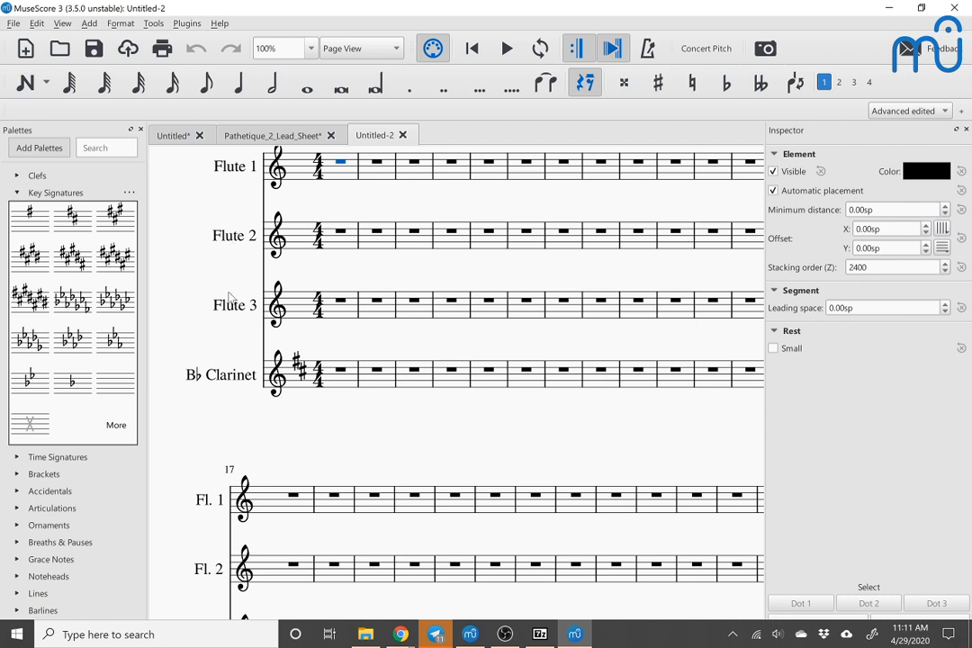
left_click(219, 381)
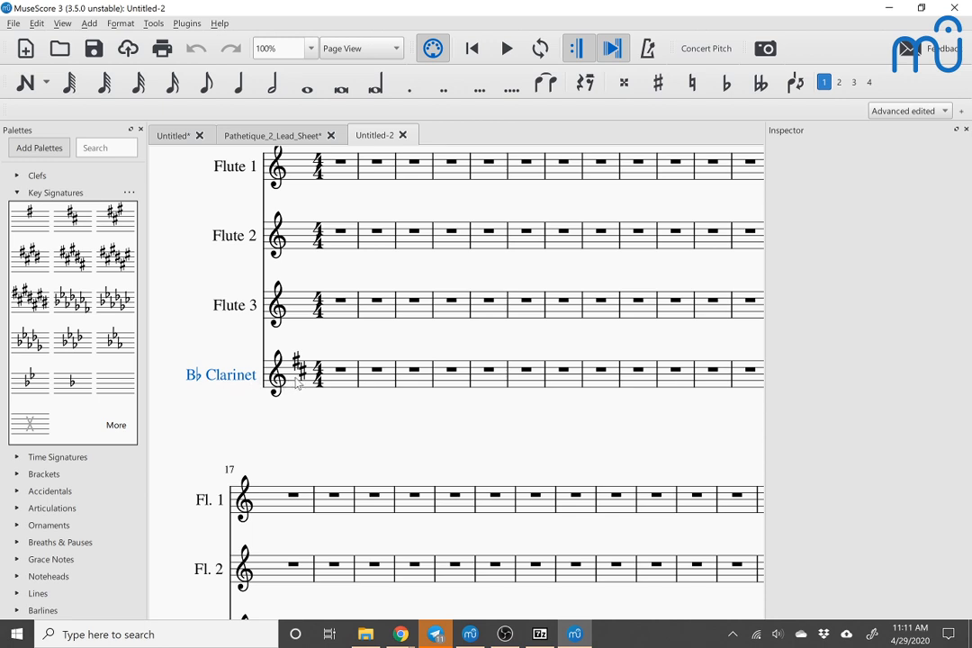
left_click(340, 375)
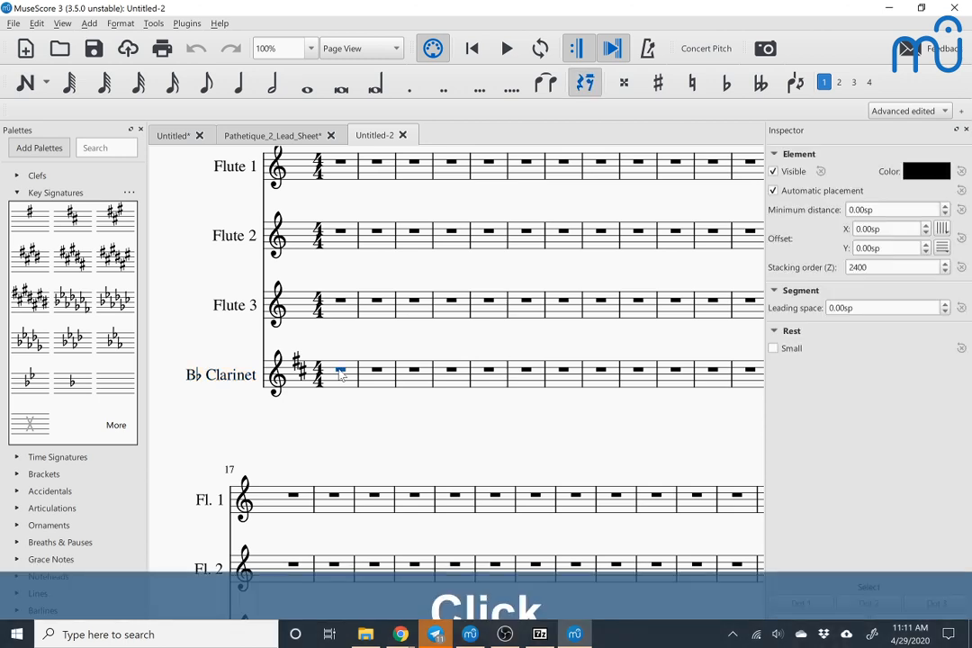
key("n")
key("6")
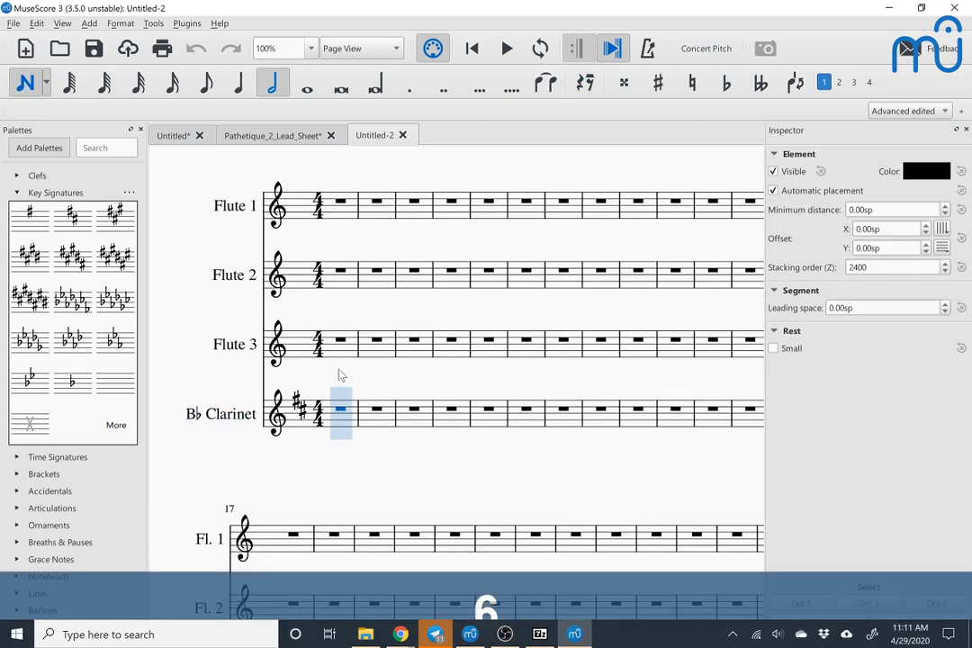
key("e")
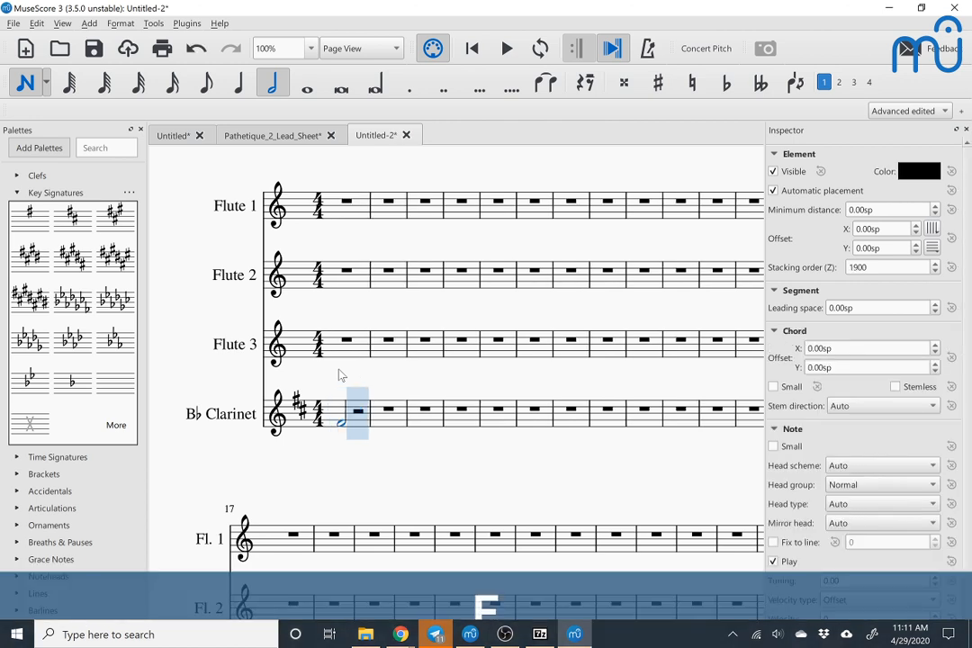
key("g")
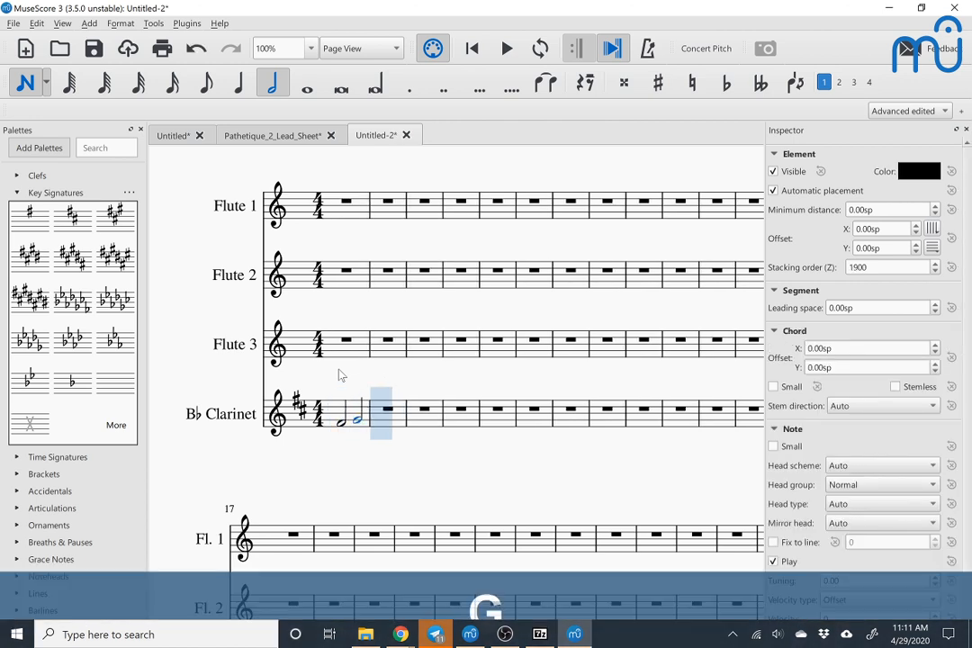
key("a")
key("b")
key("c")
key("d")
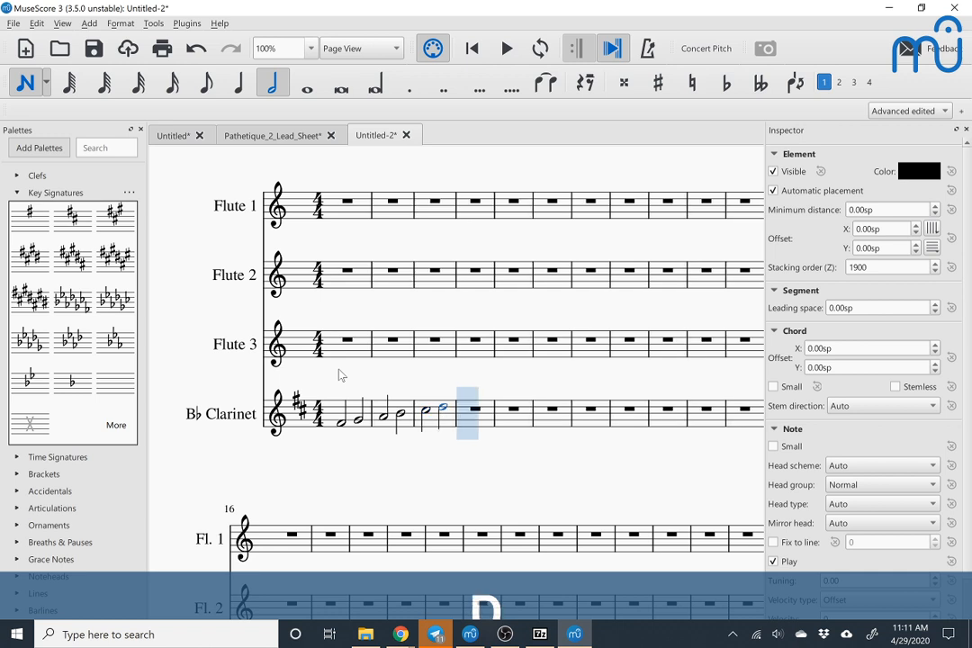
Step: Add half notes D, E, F, G, E and D in voice 2 beneath the existing B♭ Clarinet notes, starting at the first measure
key("Left")
key("Left")
key("Left")
key("Left")
key("Left")
key("Left")
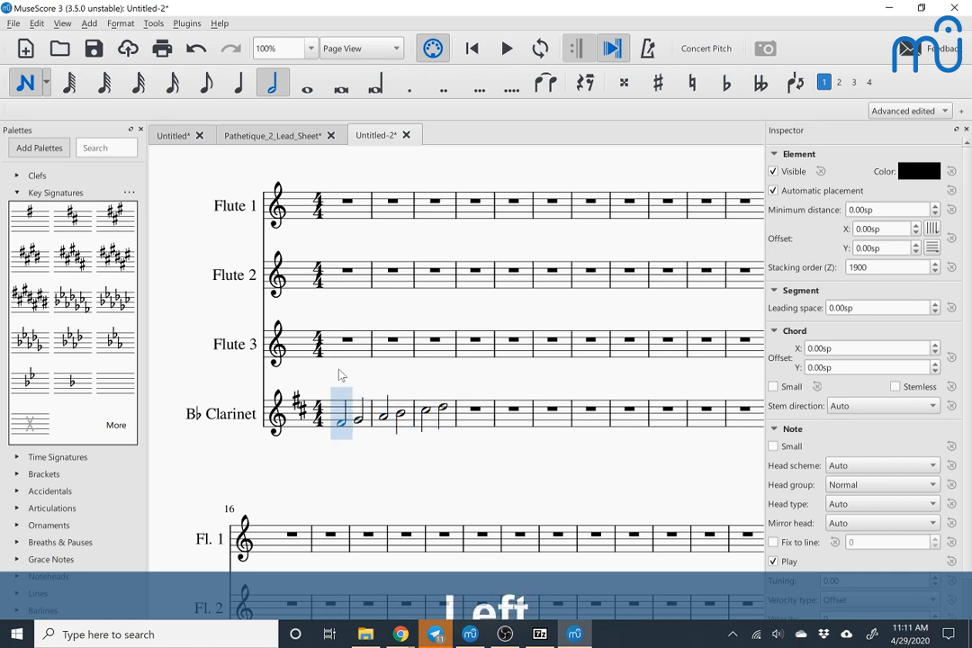
key("ctrl+alt+2")
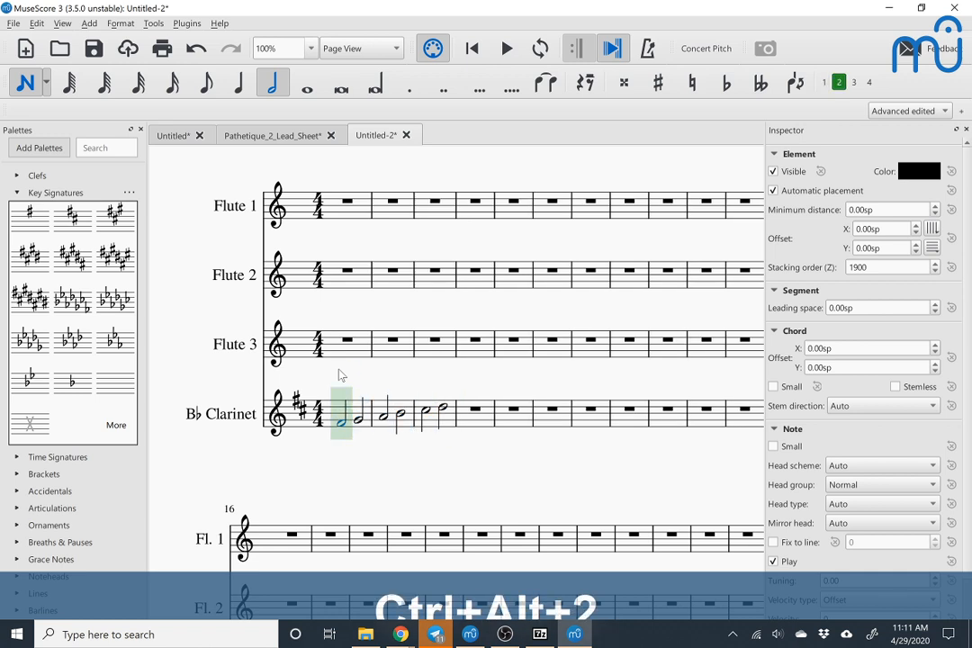
key("d")
key("ctrl+Down")
key("e")
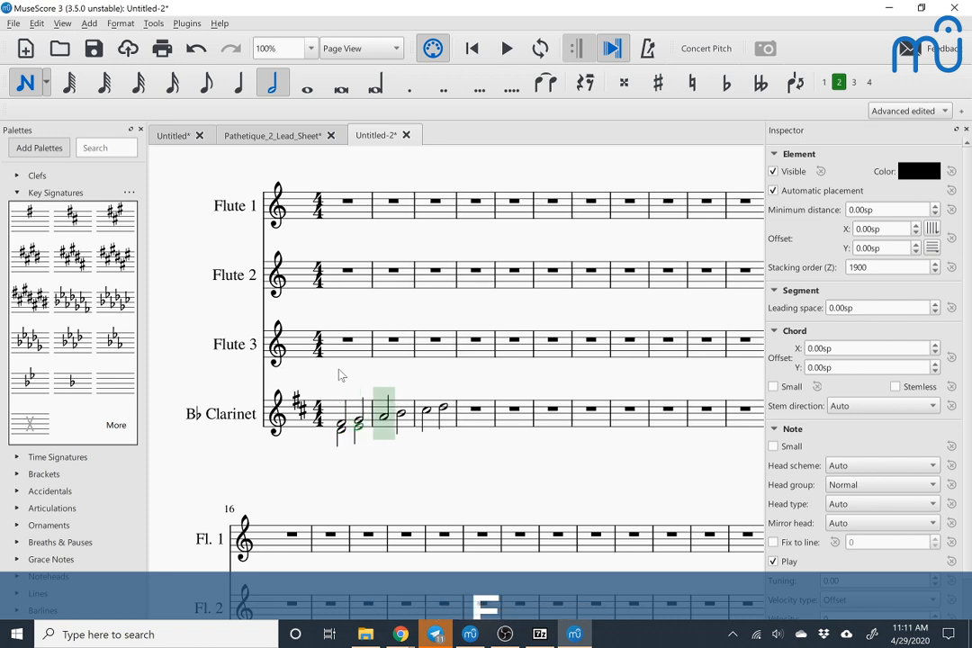
key("e")
key("g")
key("f")
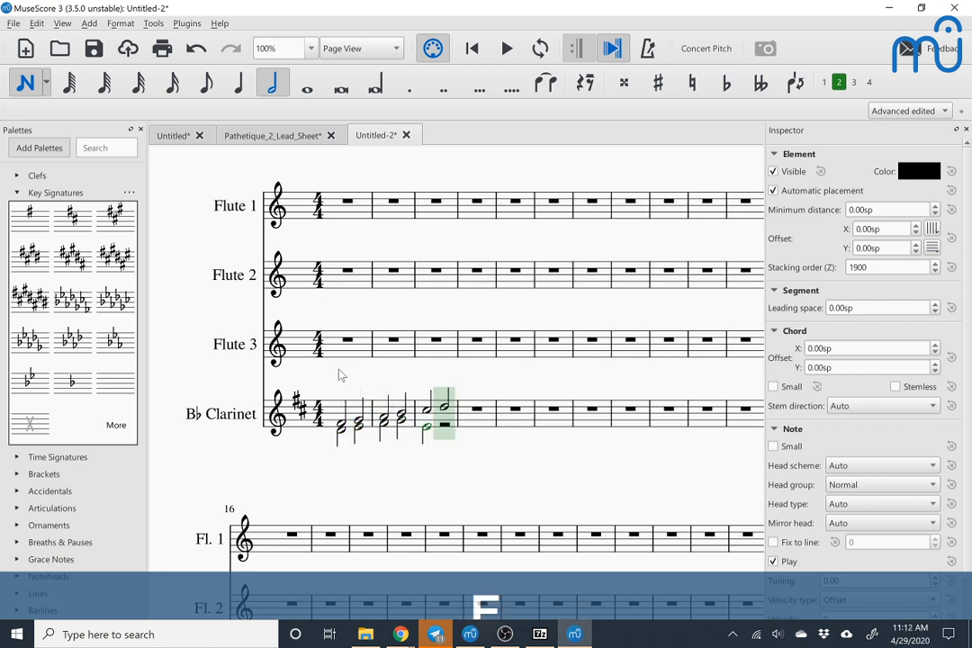
key("d")
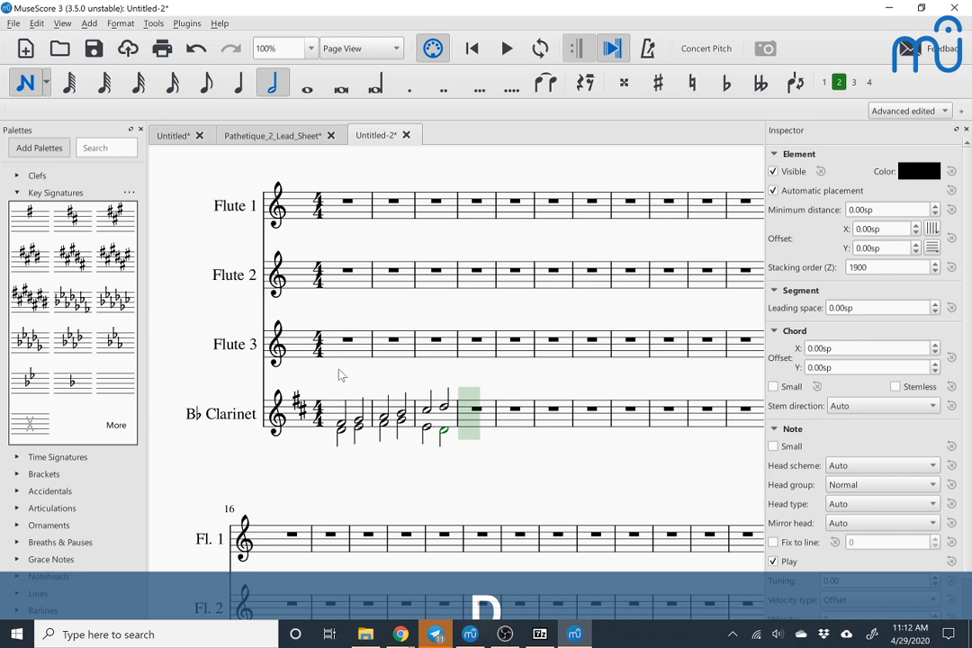
key("Escape")
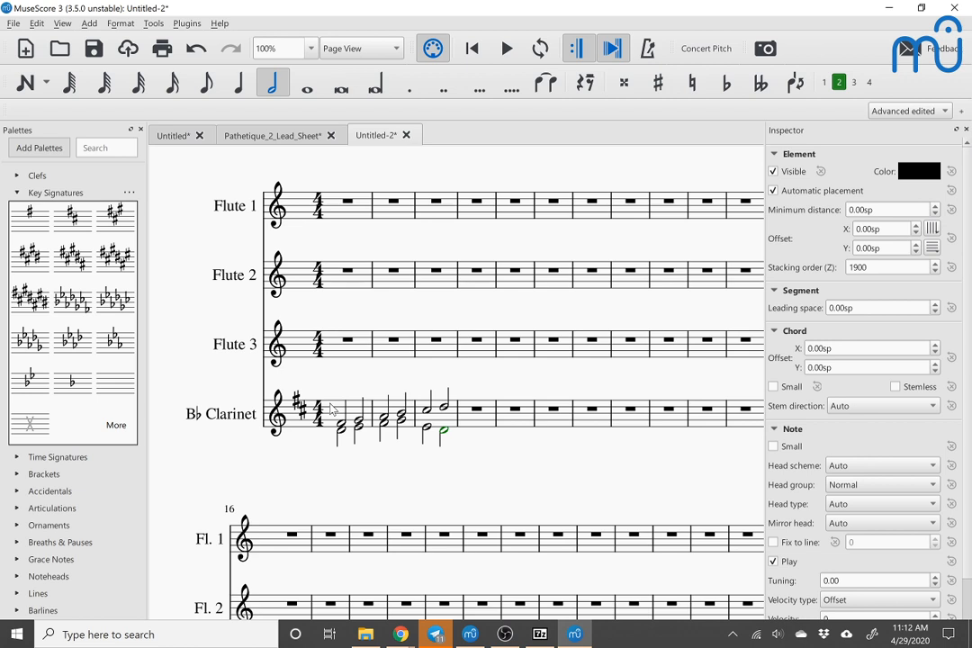
Step: Create a new single part for the score and title it "Clarinet 1"
left_click(12, 24)
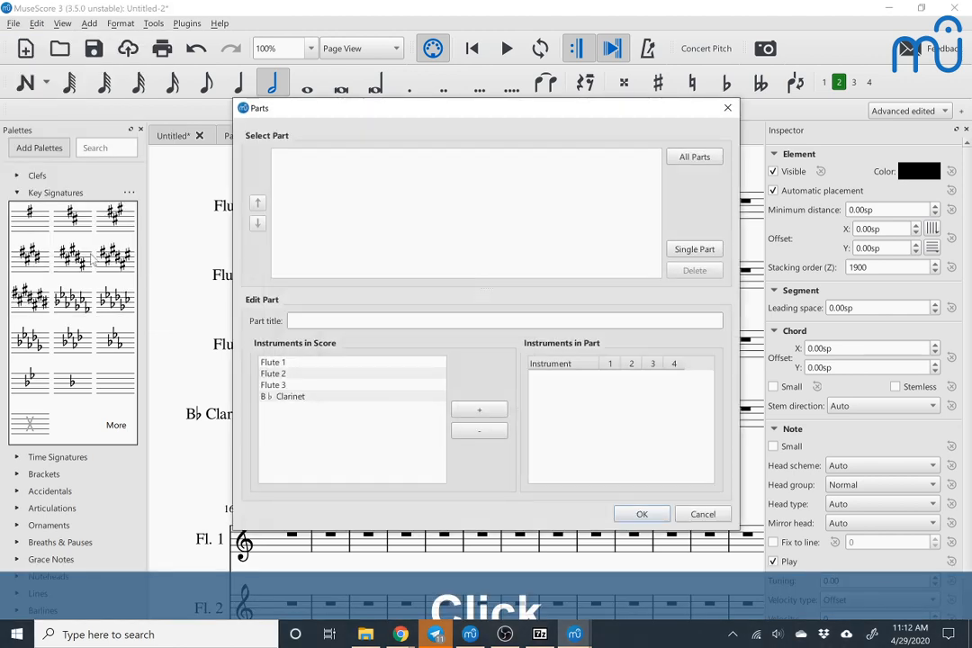
left_click_drag(319, 108, 512, 63)
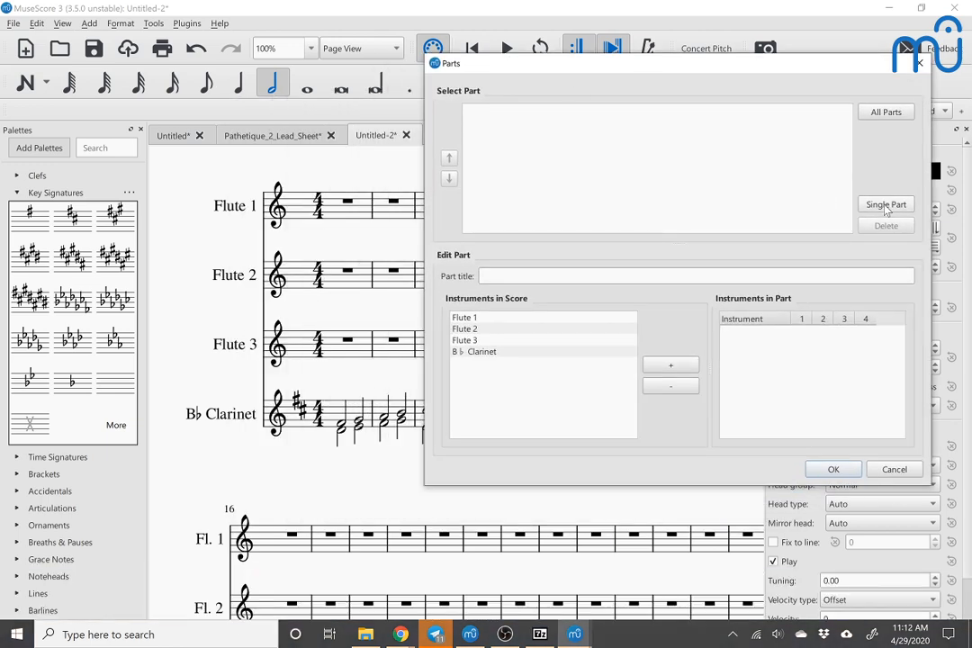
left_click(887, 205)
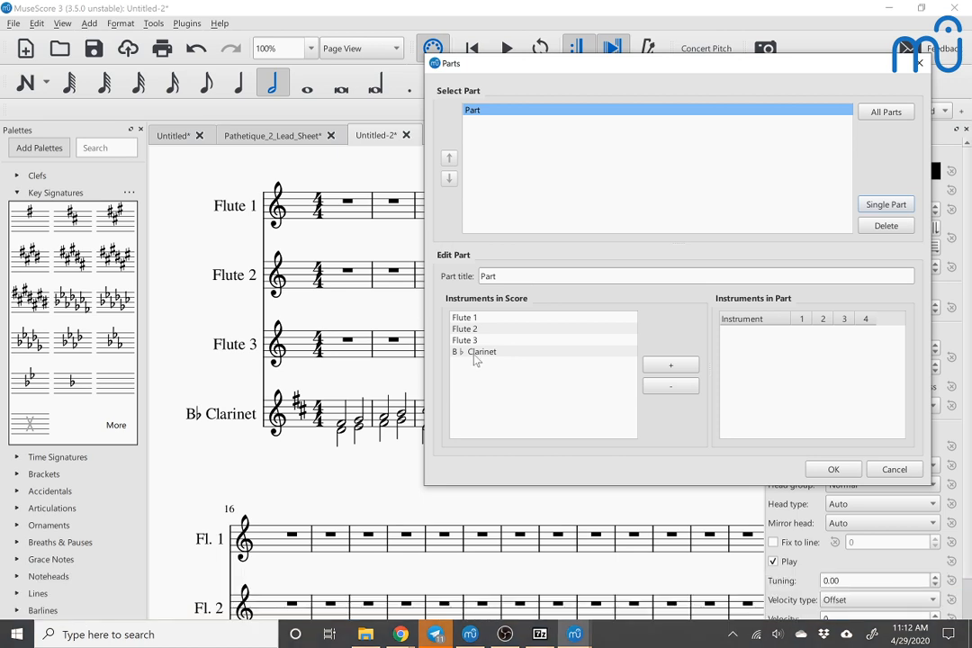
left_click(475, 353)
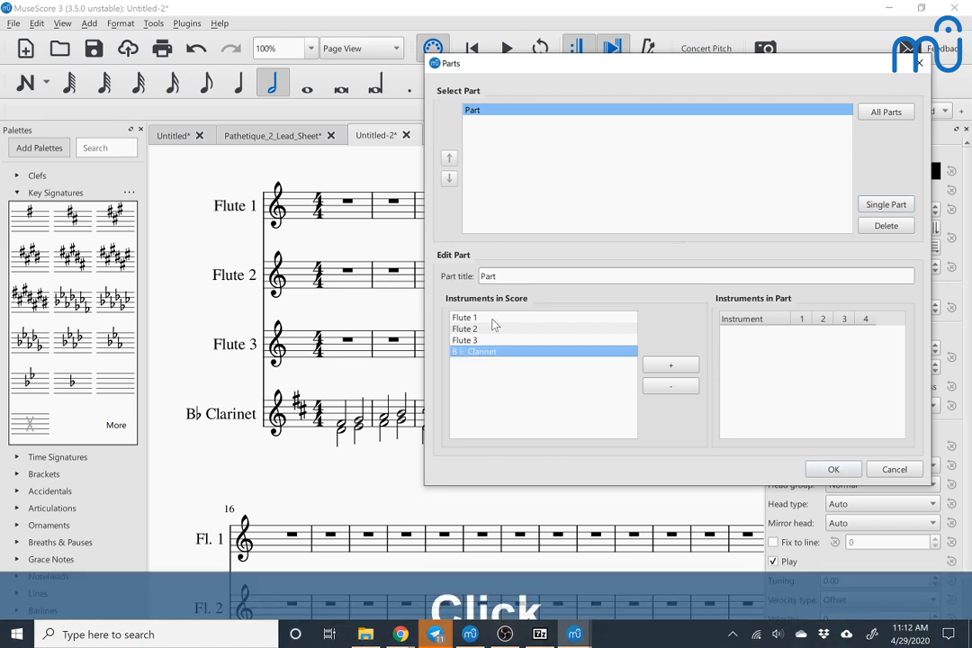
left_click(522, 277)
key("ctrl+a")
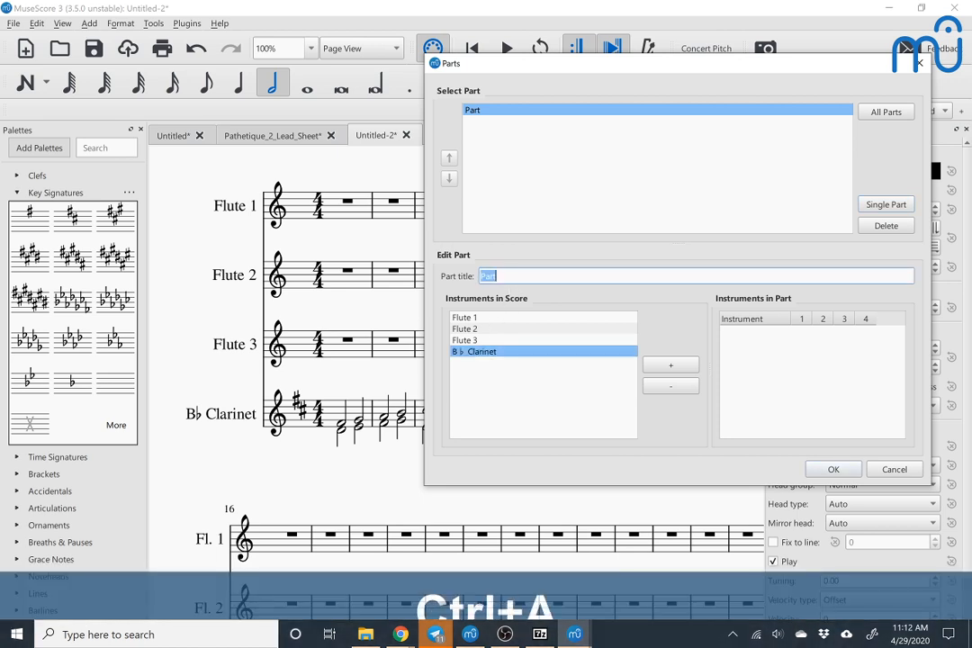
type("Clar")
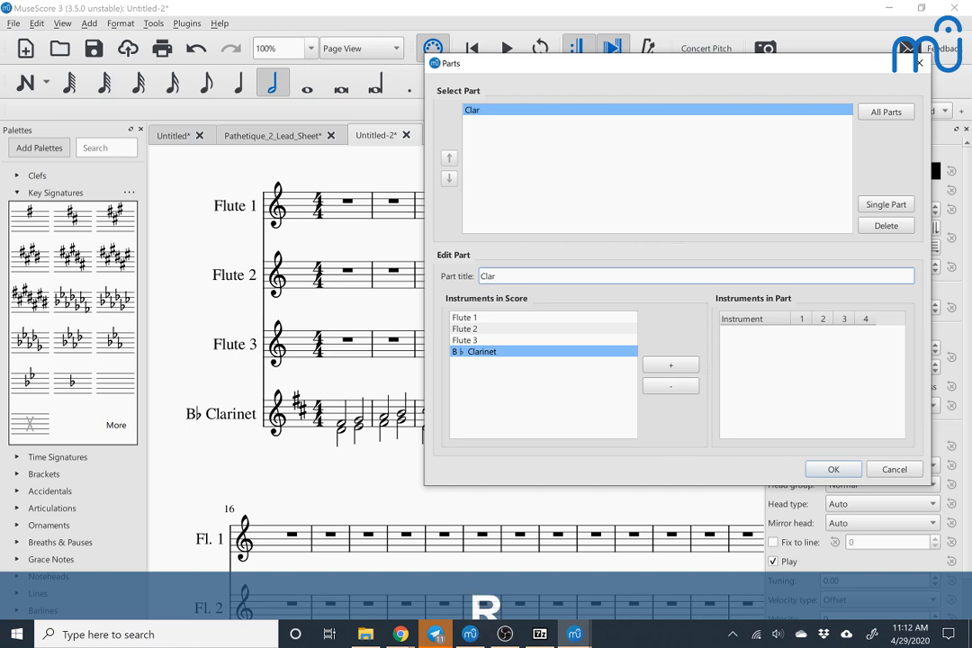
type("inet 1")
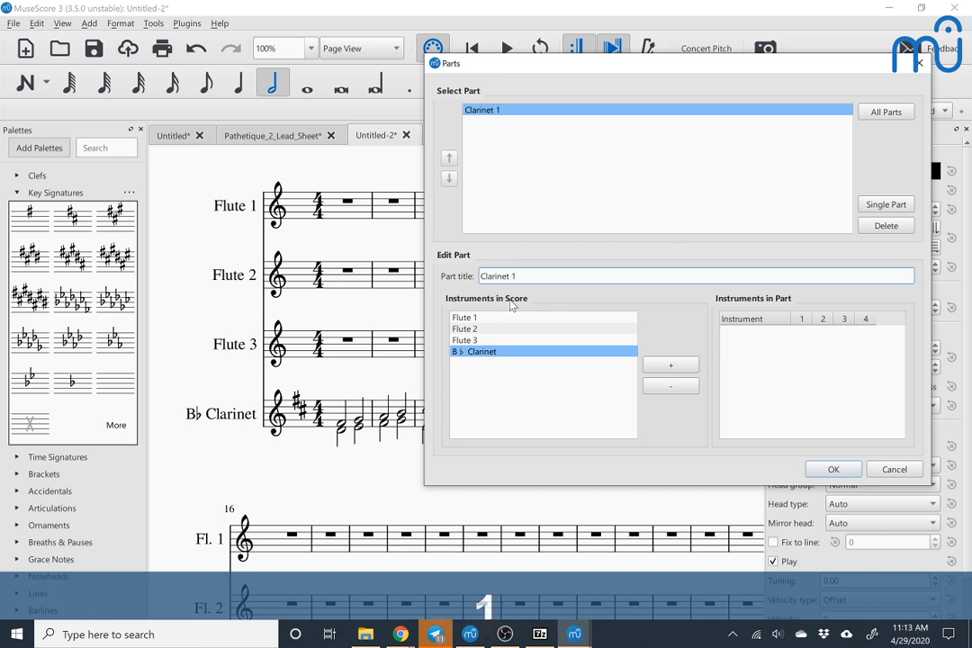
Step: Add the B♭ Clarinet to the Clarinet 1 part and exclude voice 2 from it
left_click(487, 352)
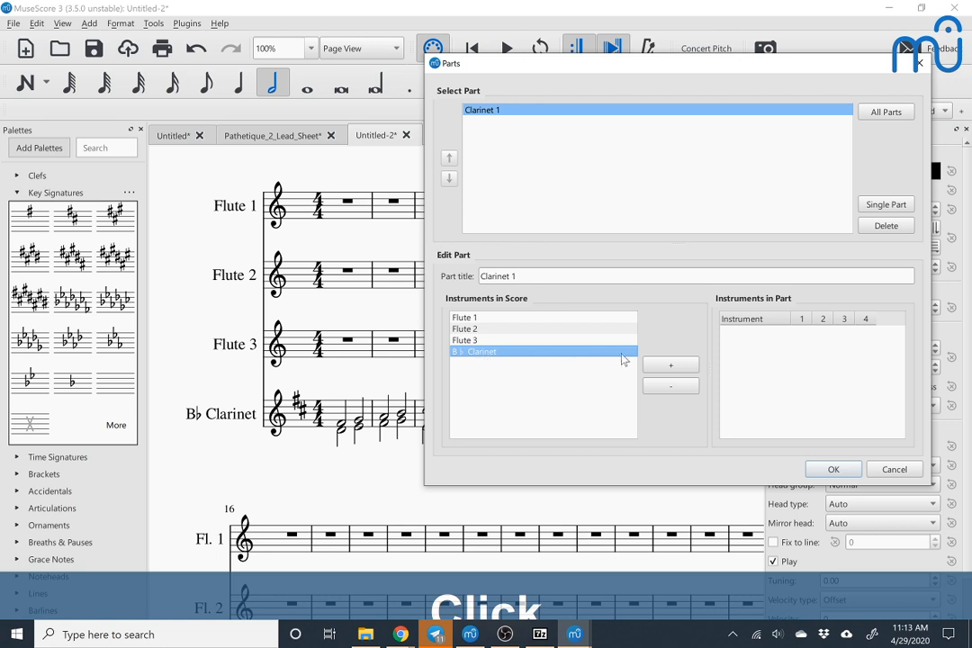
left_click(652, 371)
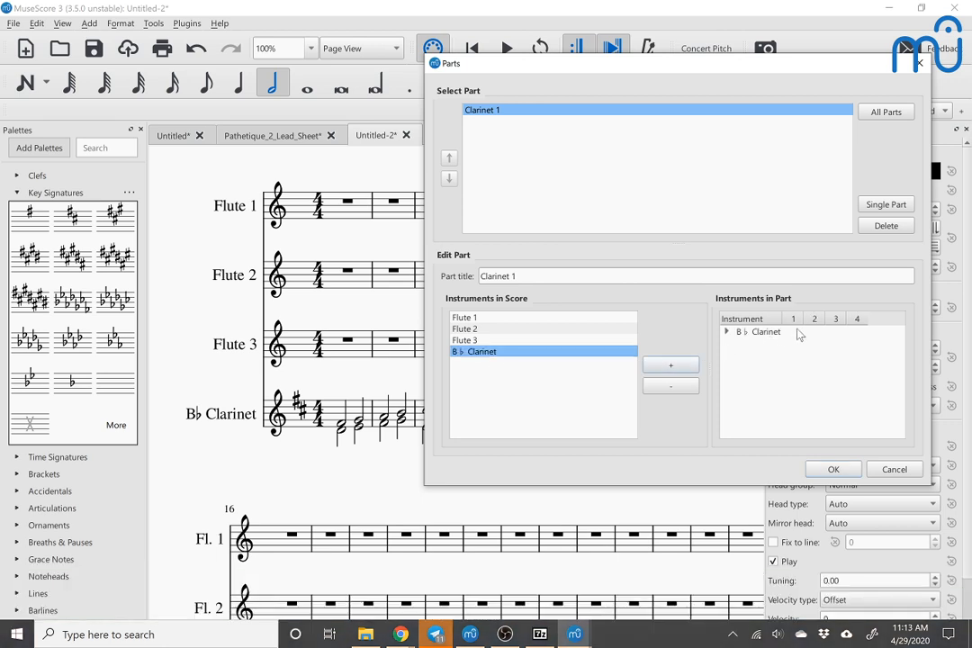
left_click(727, 333)
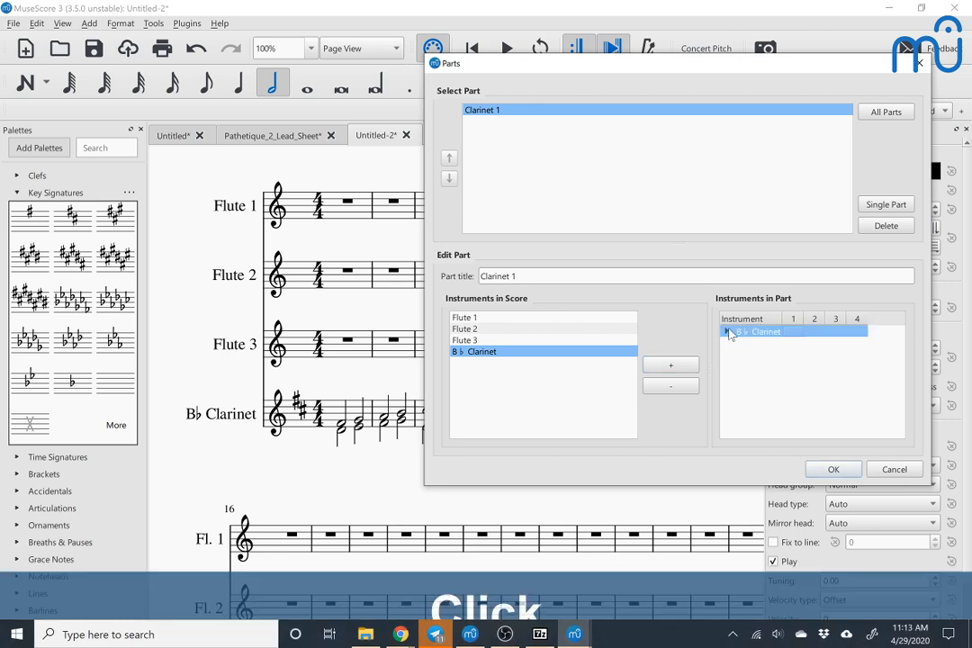
left_click(813, 343)
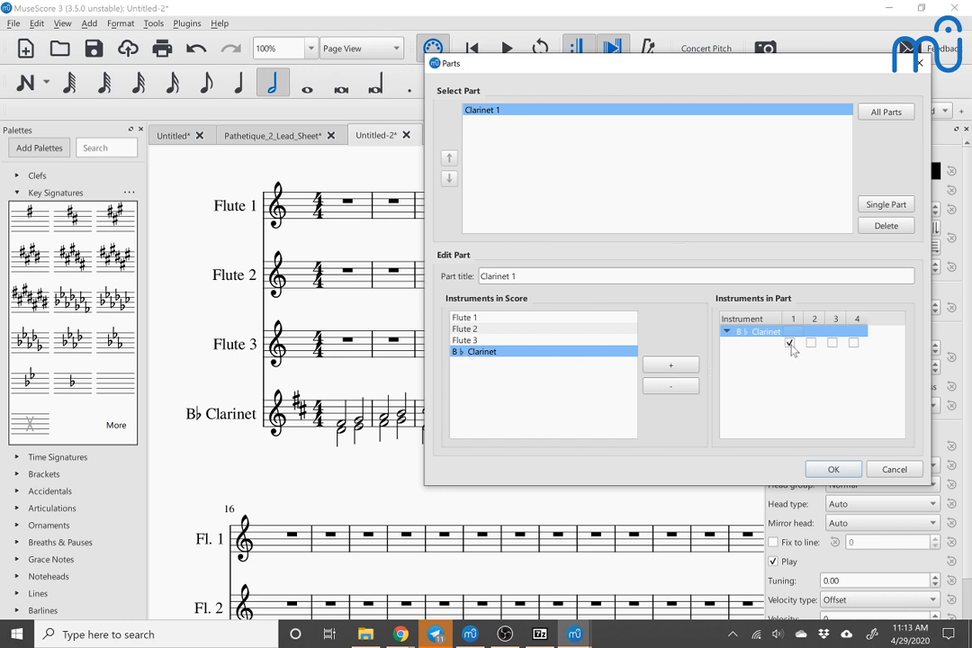
Step: Create a second single part titled "Clarinet 2"
left_click(886, 205)
left_click(631, 275)
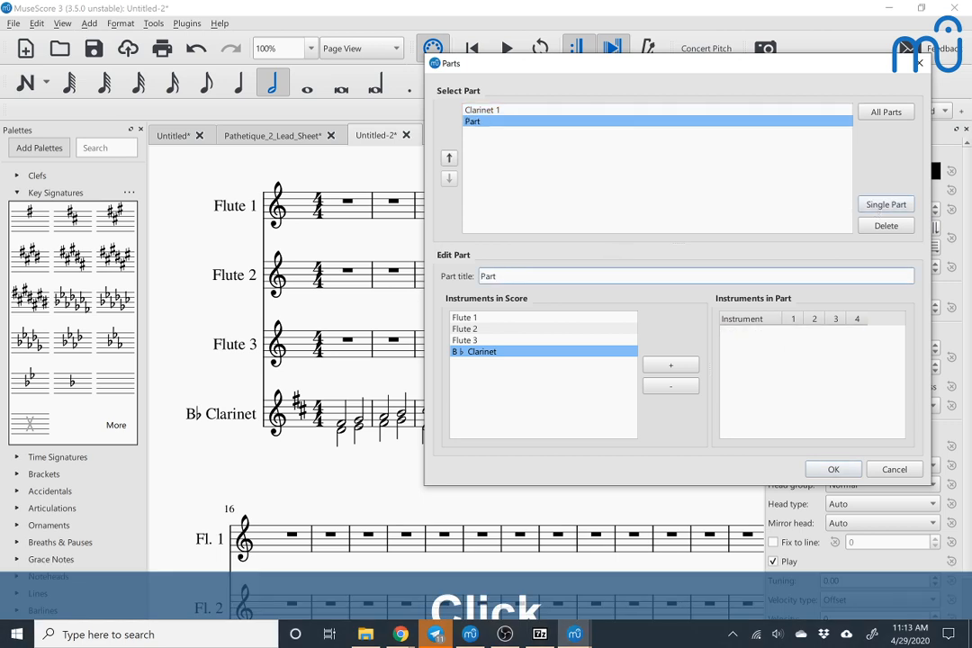
key("ctrl+a")
type("Clasrinet 2")
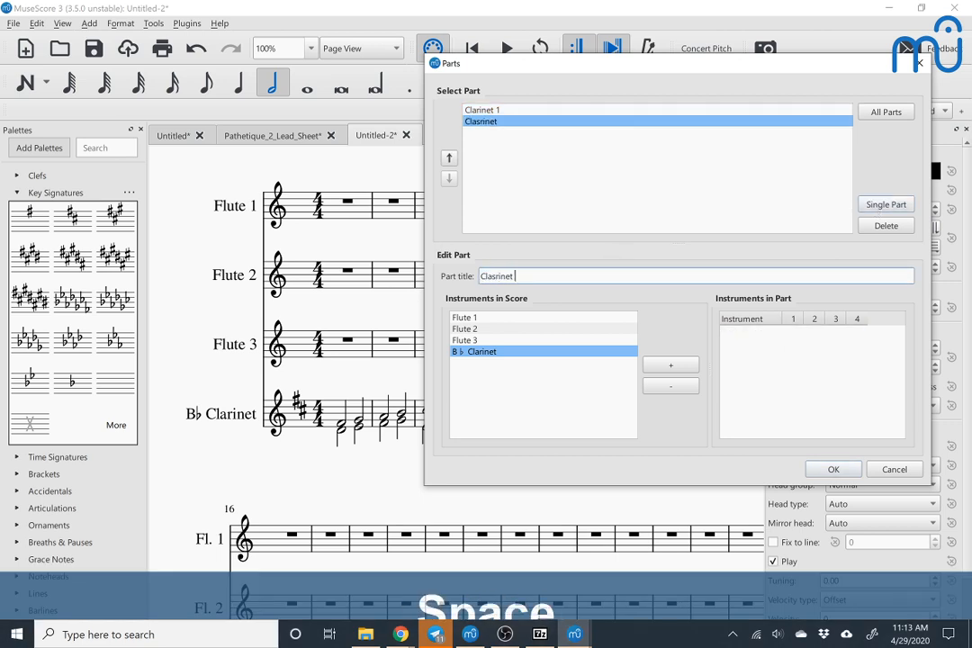
key("Left")
key("Left")
key("Left")
key("Left")
key("Left")
key("Left")
key("Left")
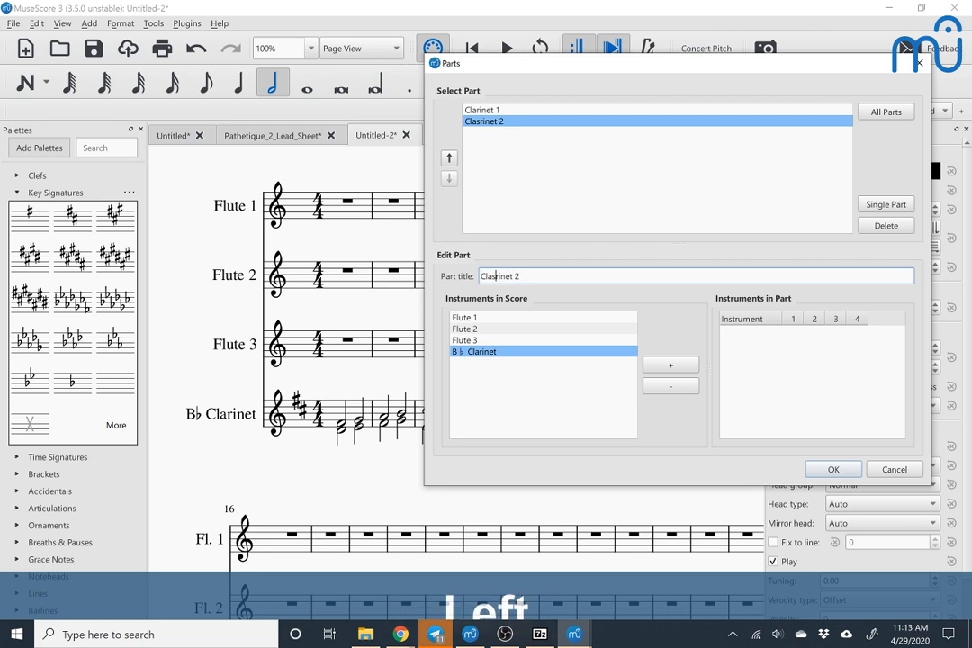
key("BackSpace")
Step: Add the B♭ Clarinet to the Clarinet 2 part with only voice 2 included, and generate the parts
double_click(493, 353)
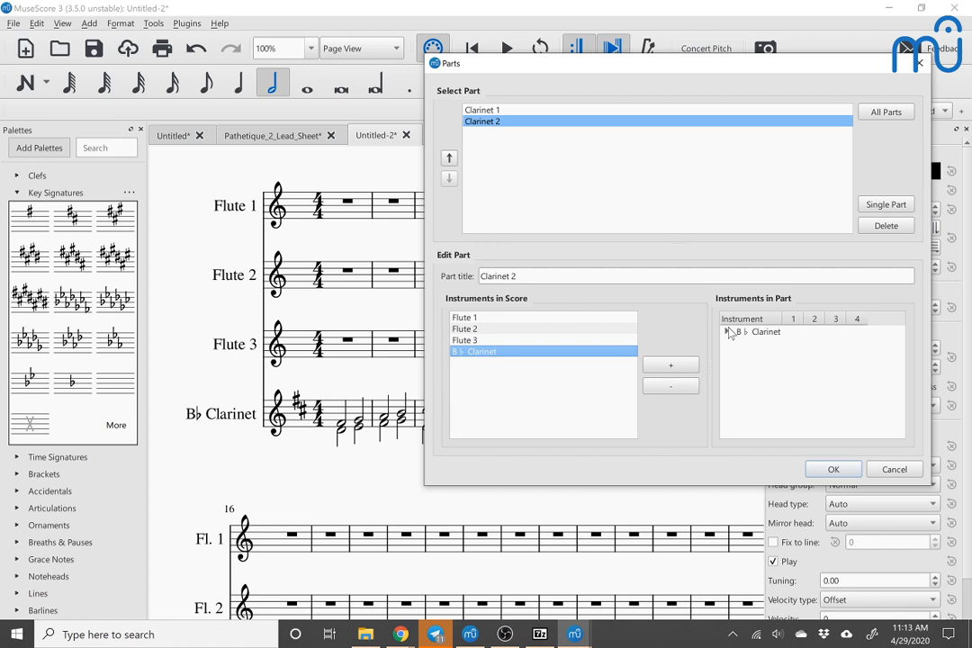
left_click(726, 332)
left_click(790, 343)
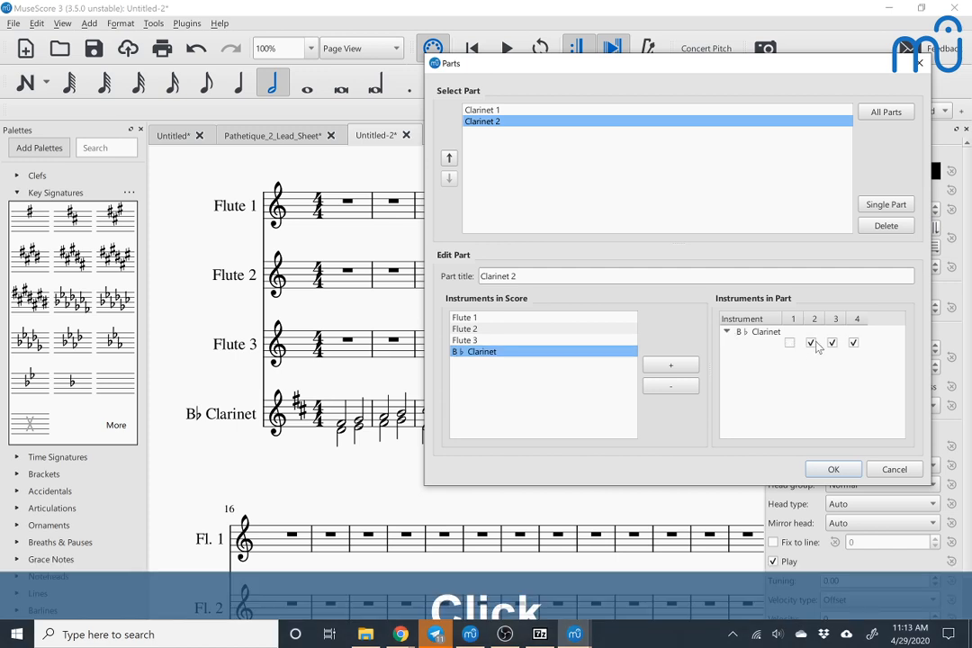
left_click(833, 345)
left_click(829, 472)
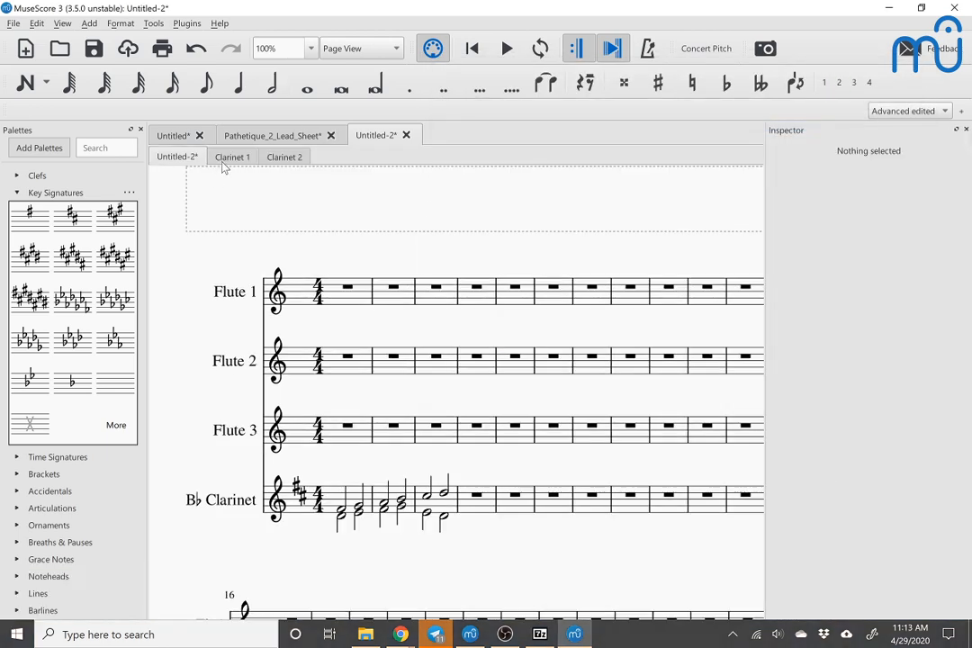
Step: Examine the notes in the Clarinet 1 and Clarinet 2 parts and return to the full score
left_click(224, 165)
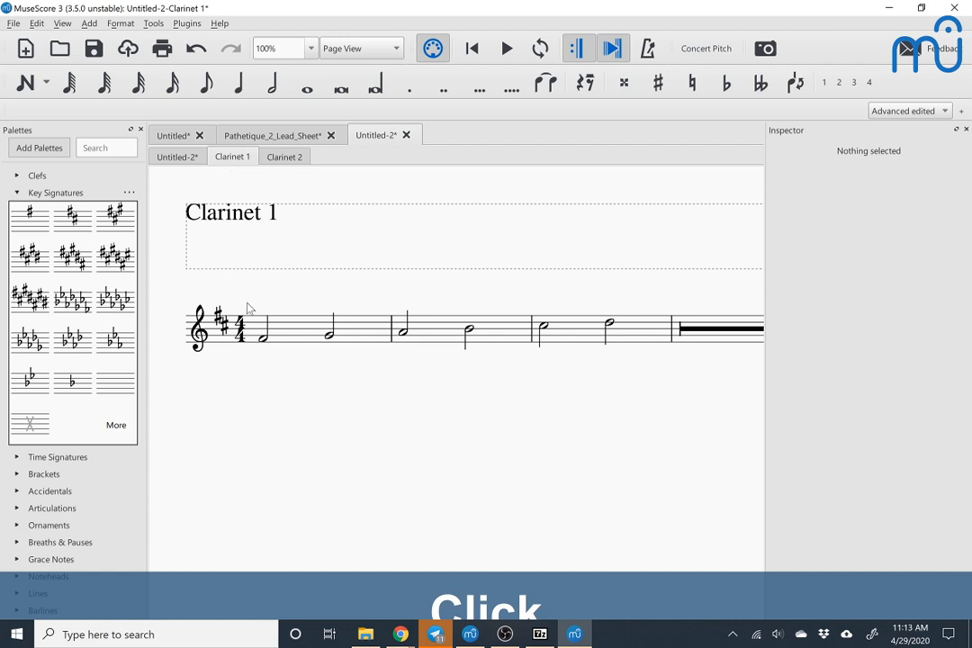
left_click(283, 158)
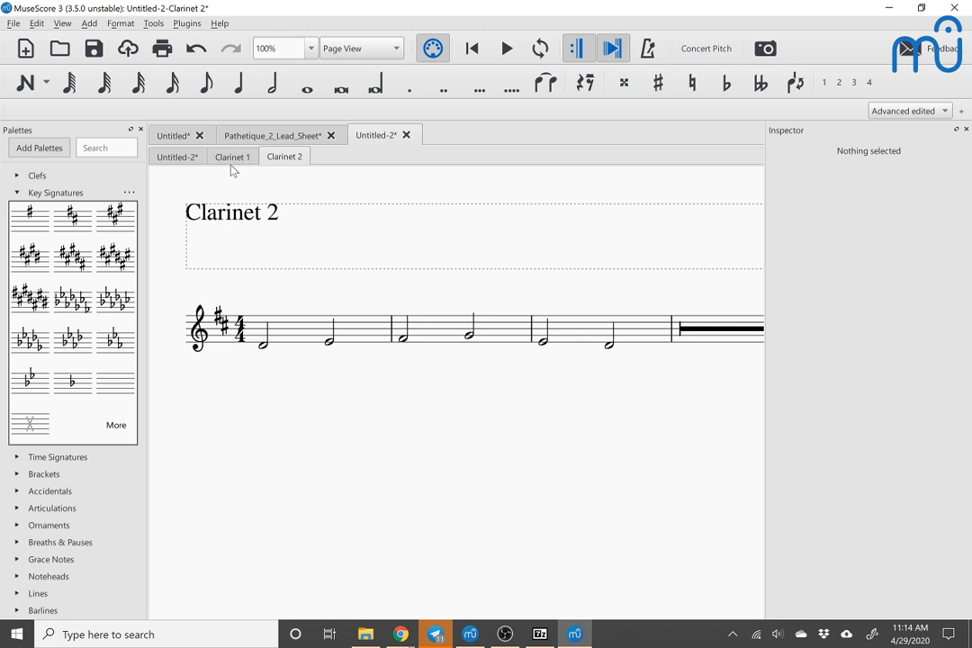
left_click(166, 160)
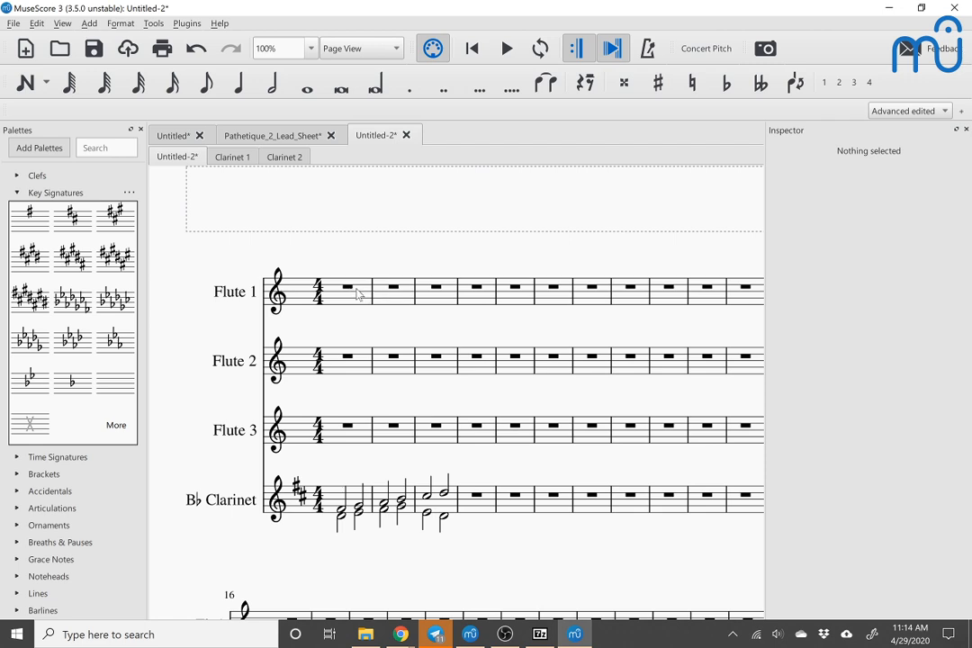
Step: Enter a quarter-note C in the first measure of Flute 1 and raise it an octave
left_click(351, 290)
key("n")
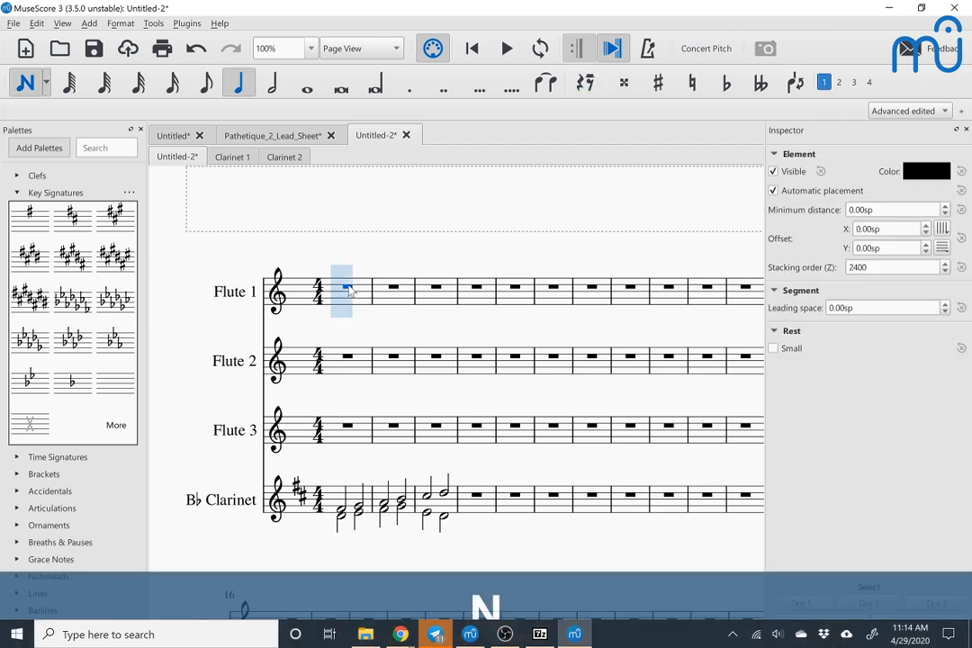
key("c")
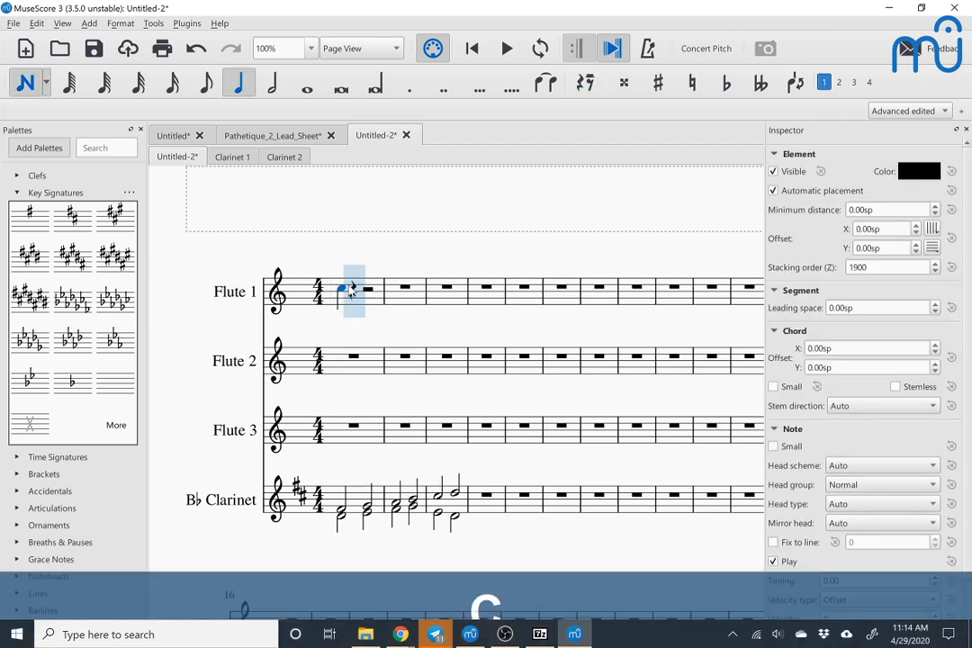
key("ctrl+Up")
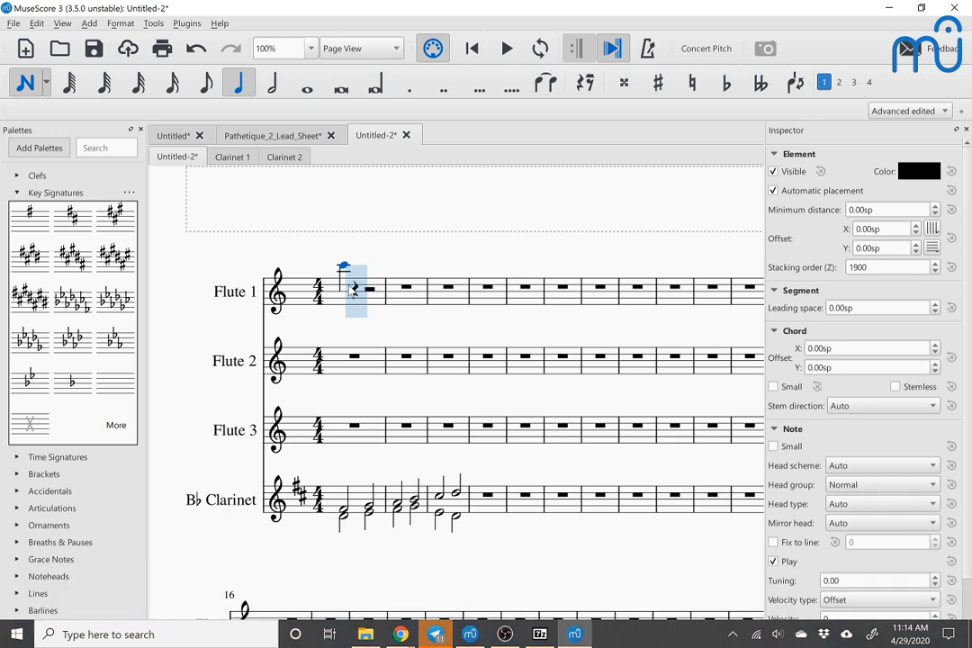
Step: Add quarter notes C and E in Flute 1's second measure and lower that measure an octave
key("Right")
key("Right")
key("c")
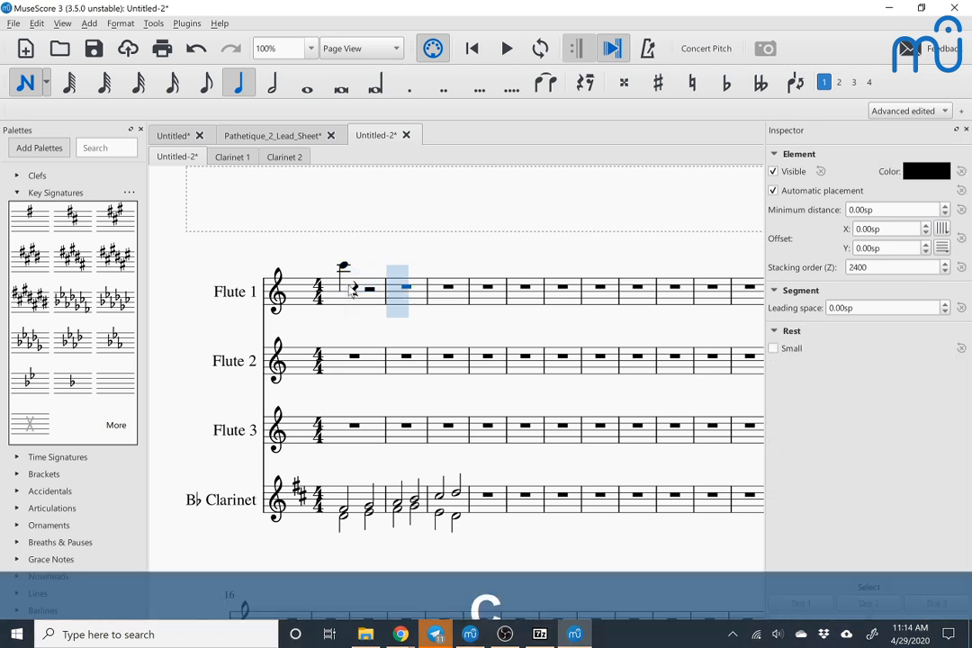
key("e")
key("Escape")
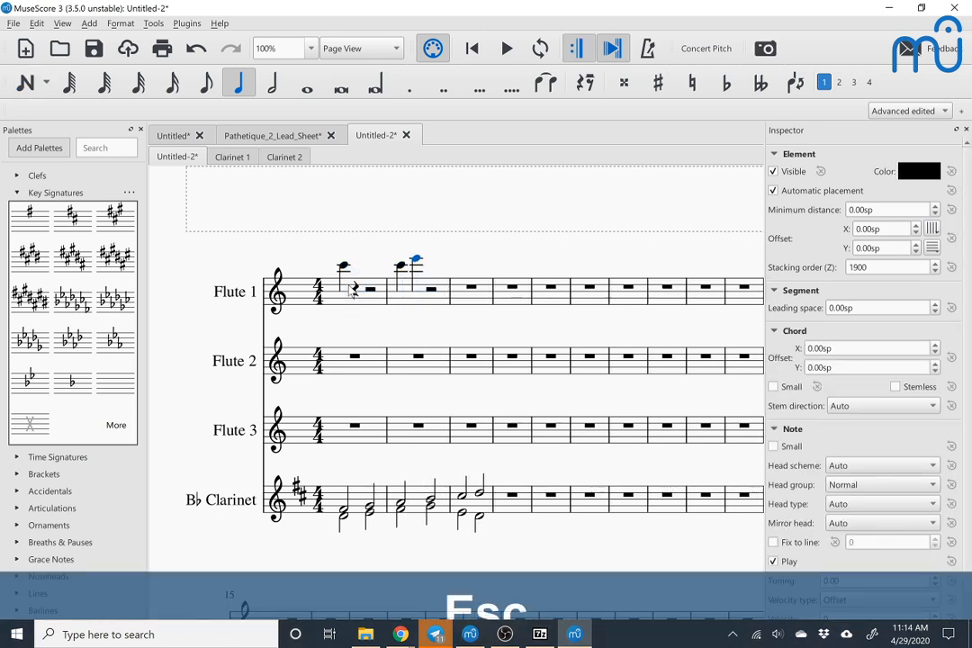
left_click(409, 297)
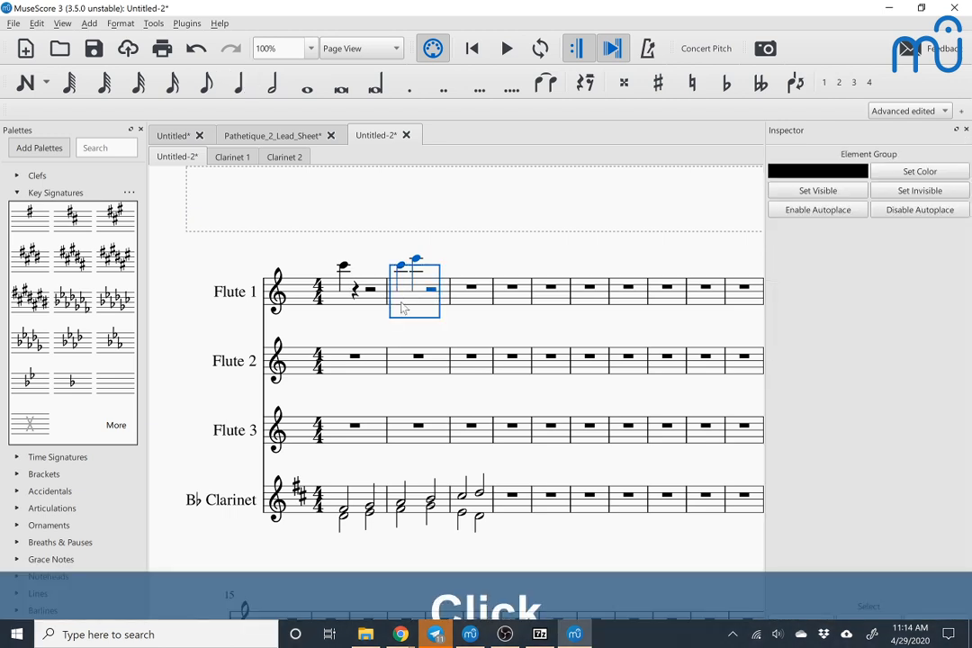
key("ctrl+Down")
Step: Search the palettes for "tr" and apply the 32nd through stem tremolo to Flute 1's first note
left_click(343, 267)
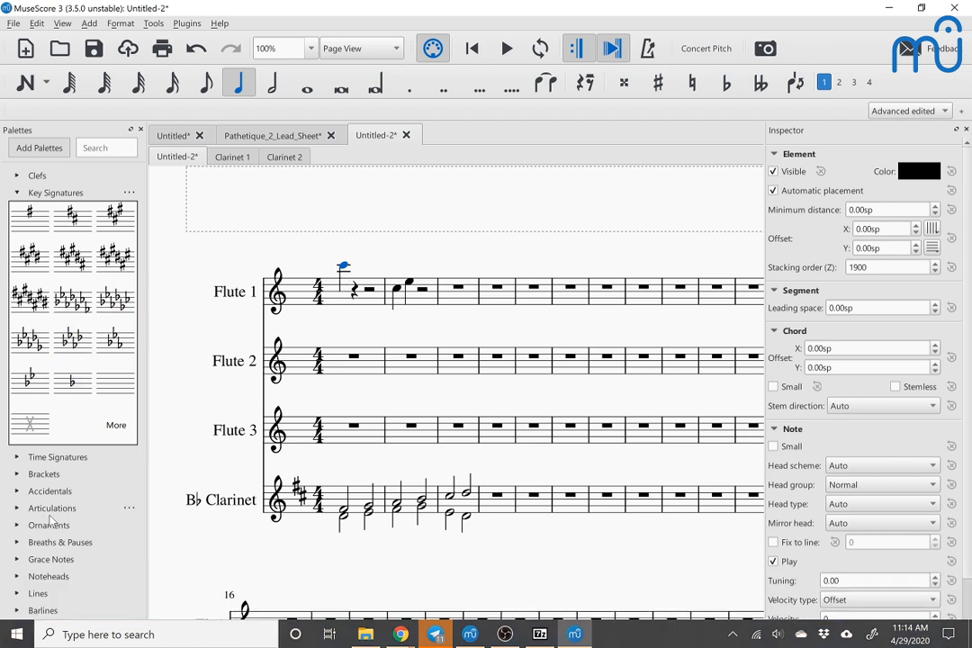
scroll(25, 545, "down", 6)
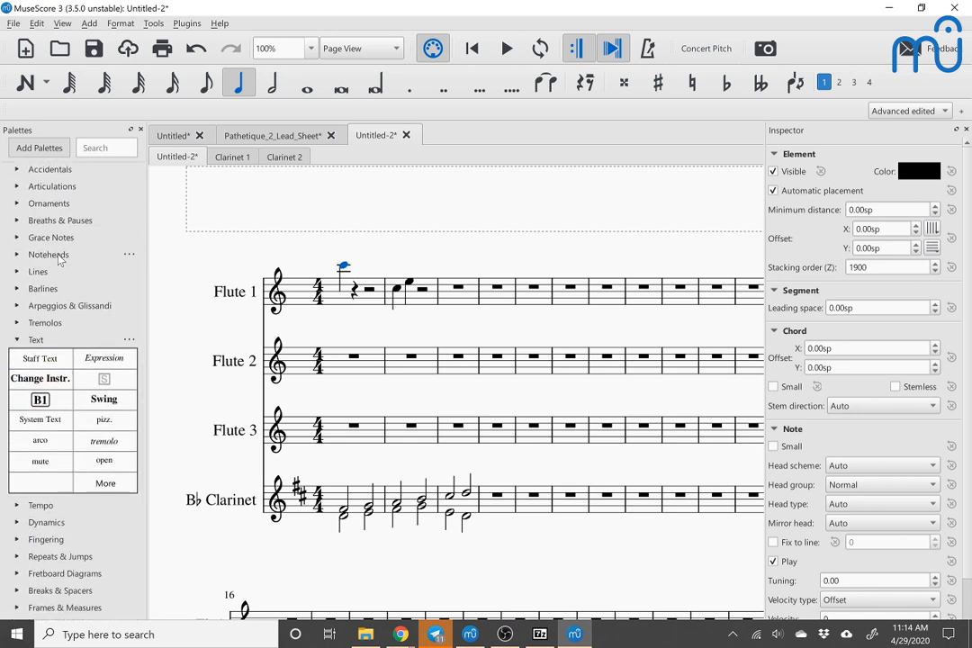
scroll(59, 261, "up", 6)
left_click(99, 147)
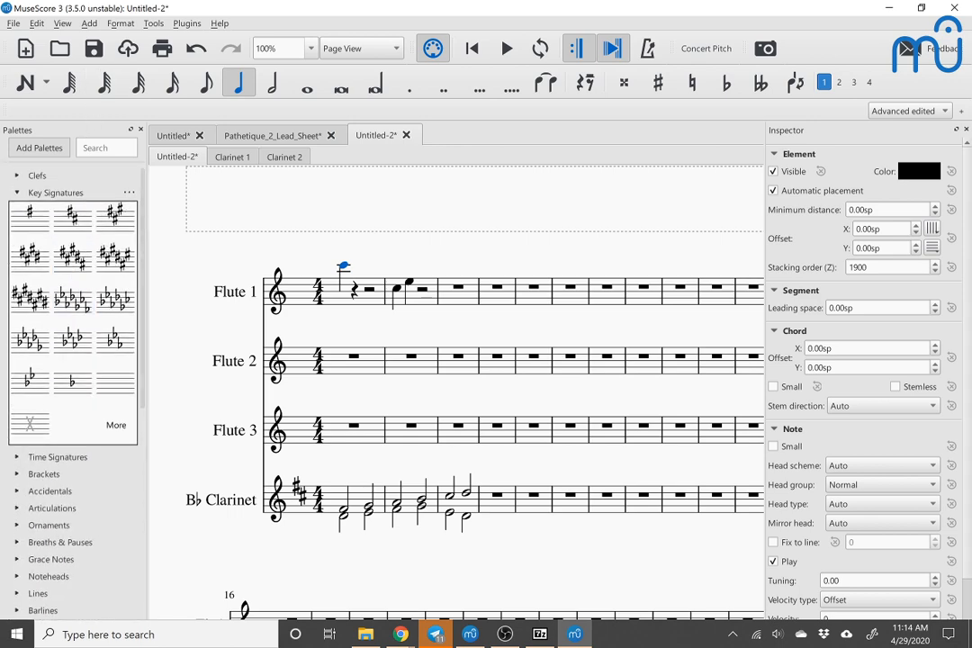
type("tr")
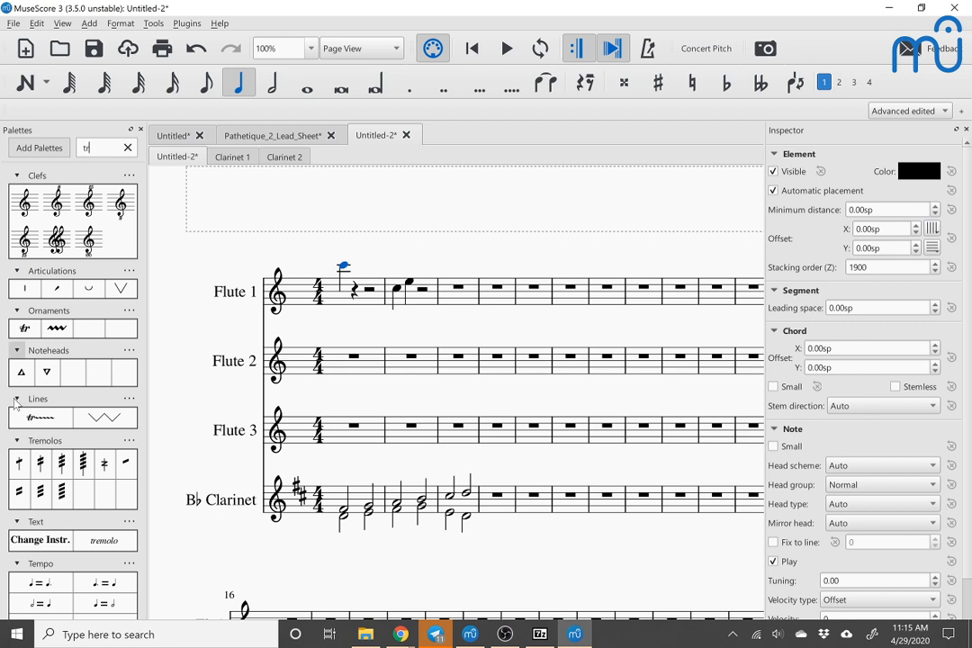
double_click(62, 463)
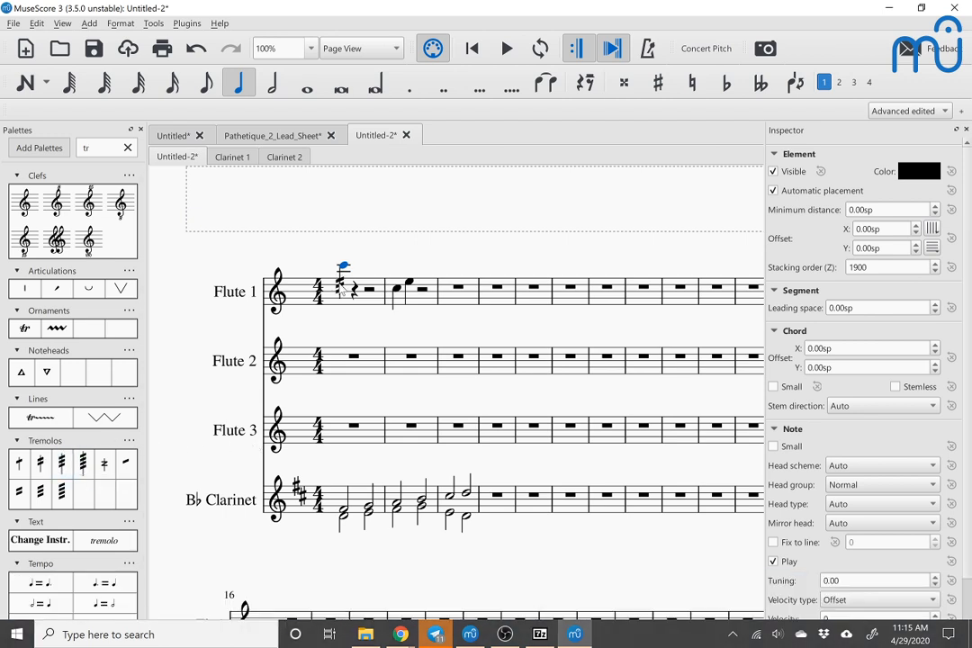
Step: Switch to the MuseScore 3 window with the "To clarinet" score and raise its first note an octave
key("alt+Tab")
key("alt+Tab")
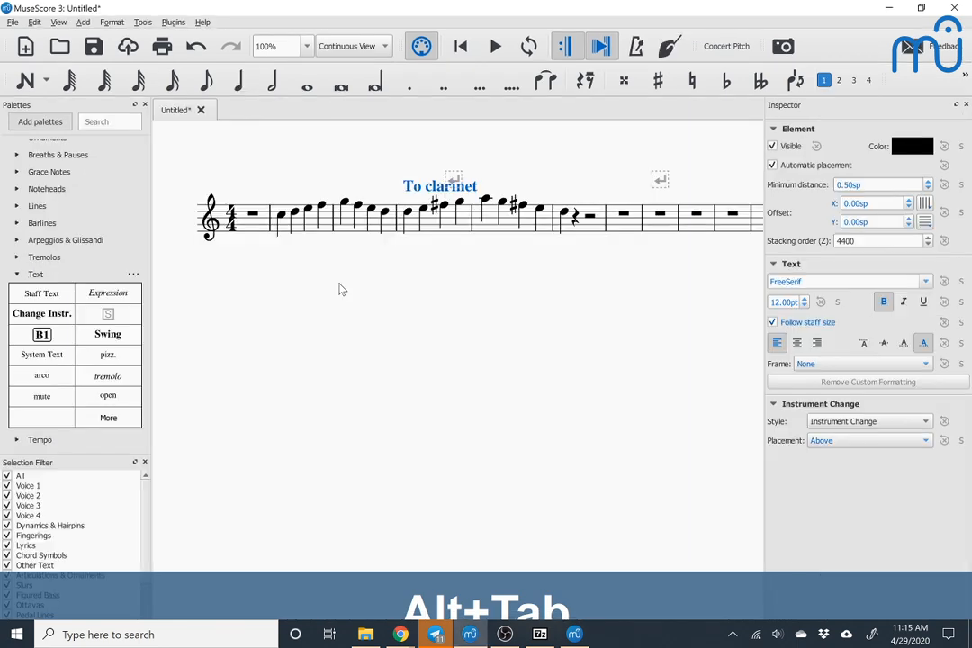
left_click(280, 219)
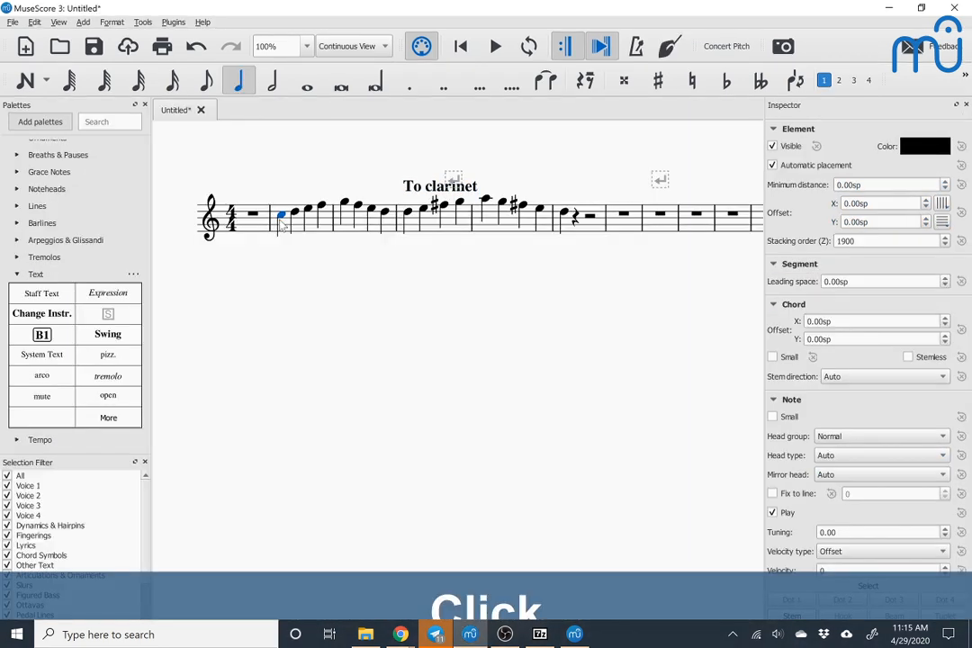
key("ctrl+Up")
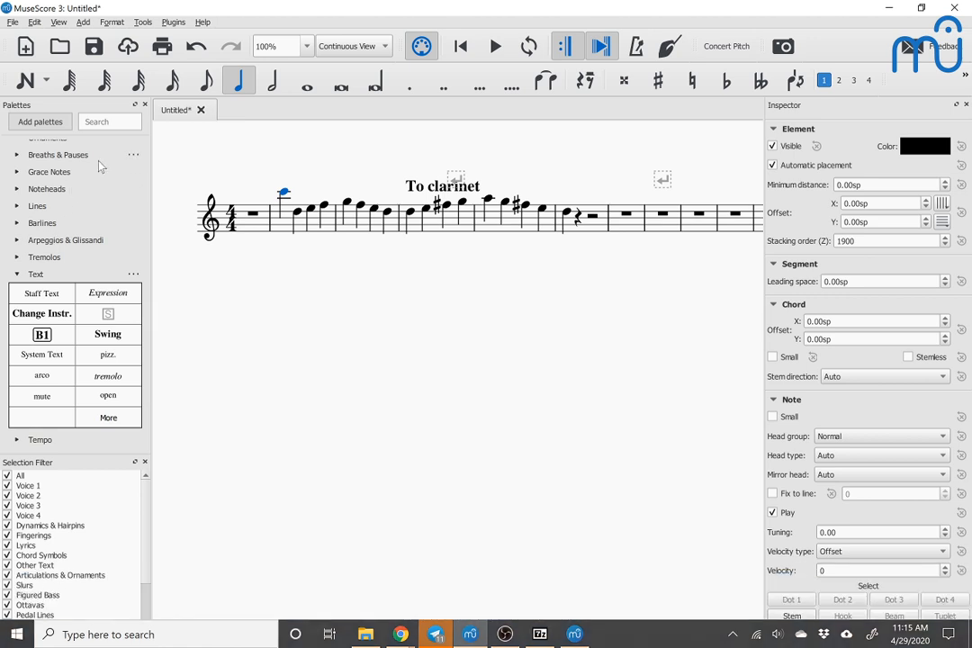
Step: Find tremolos with the palette search "tr" and add 32nd strokes through the raised note's stem
left_click(108, 121)
type("tr")
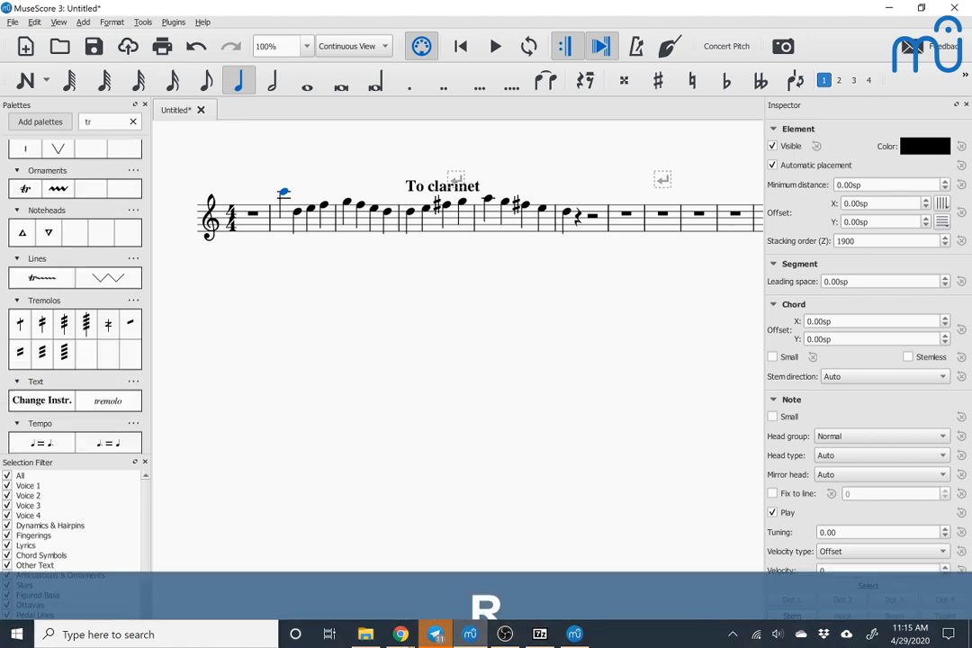
double_click(64, 326)
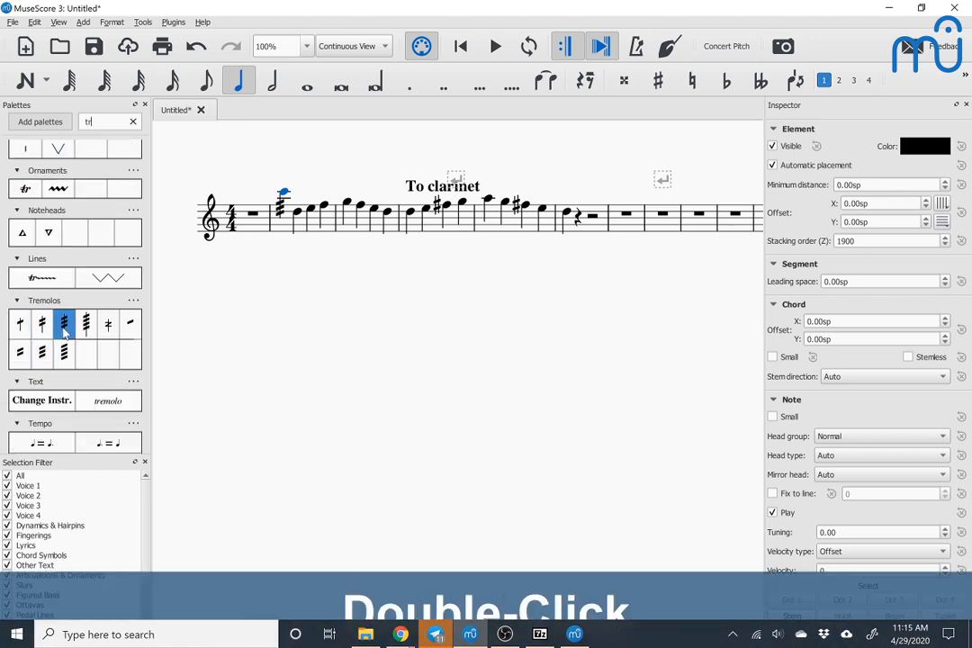
Step: Raise the tremolo note in the "To clarinet" score chromatically by about another octave and deselect it
left_click(284, 194)
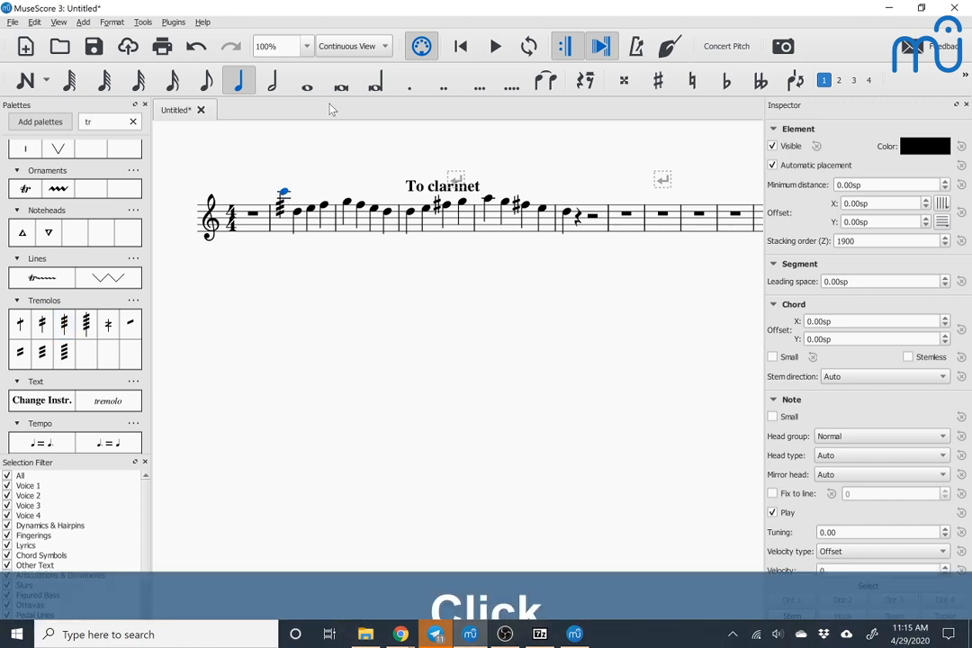
key("Up")
key("Up")
key("Up")
key("Up")
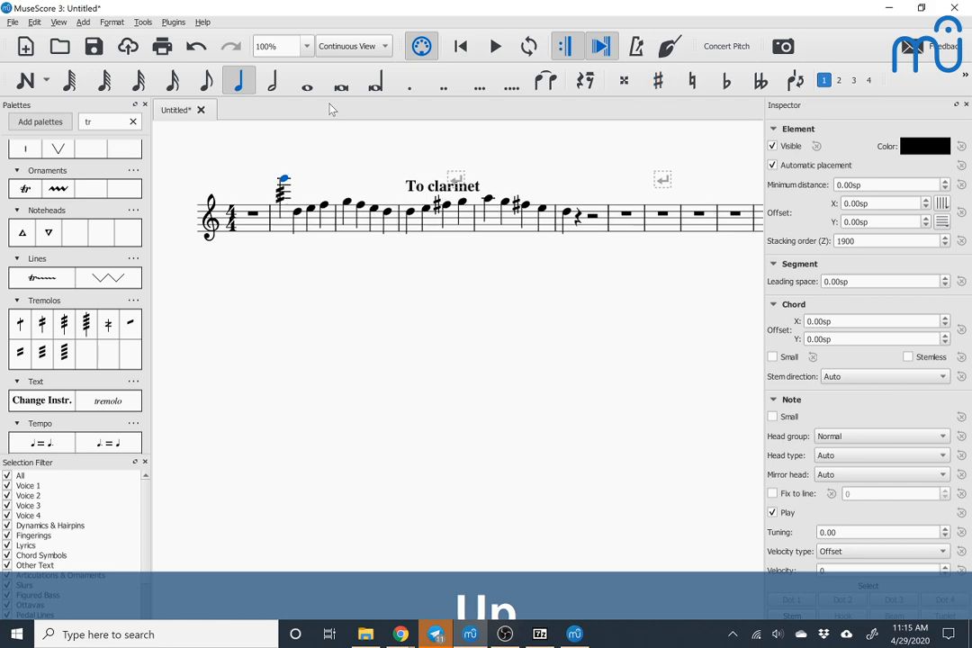
key("Up")
key("Up")
key("Up")
key("Escape")
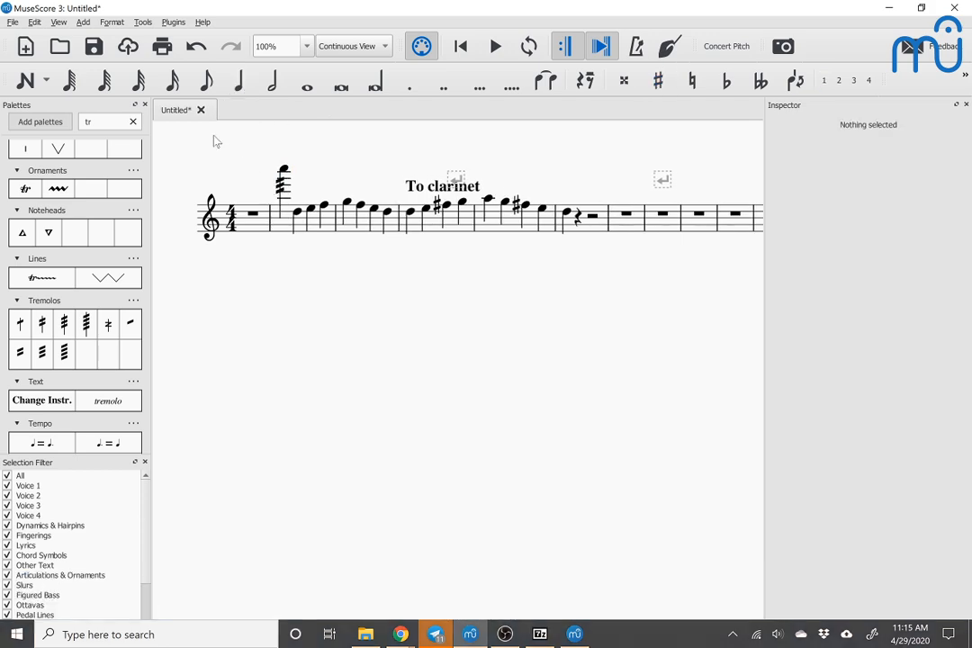
Step: Switch back to the MuseScore 3.5.0 window and raise Flute 1's tremolo note chromatically by about an octave
key("alt+Tab")
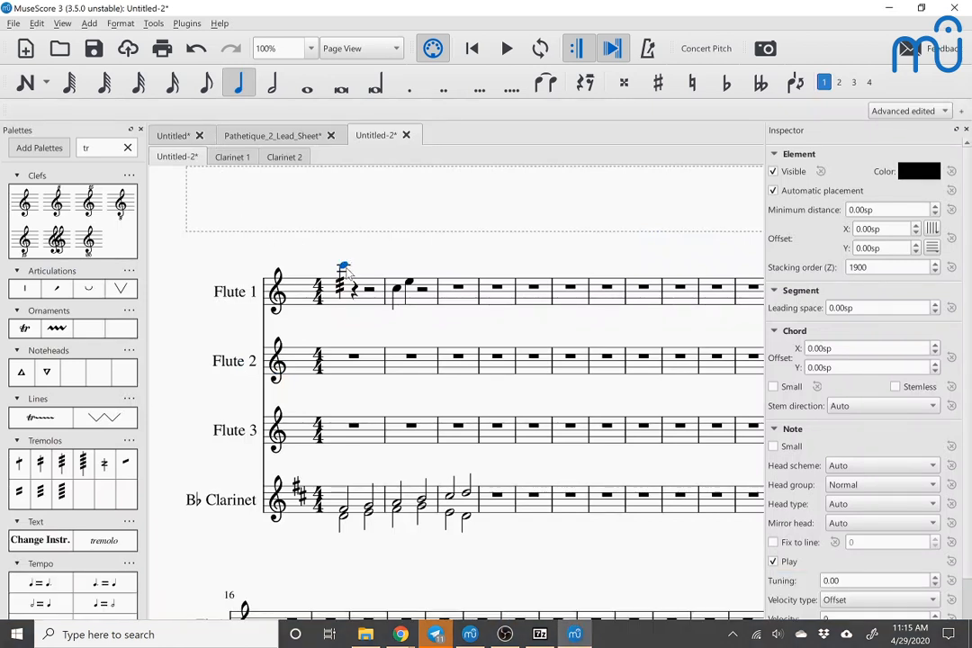
left_click(345, 269)
key("Up")
key("Up")
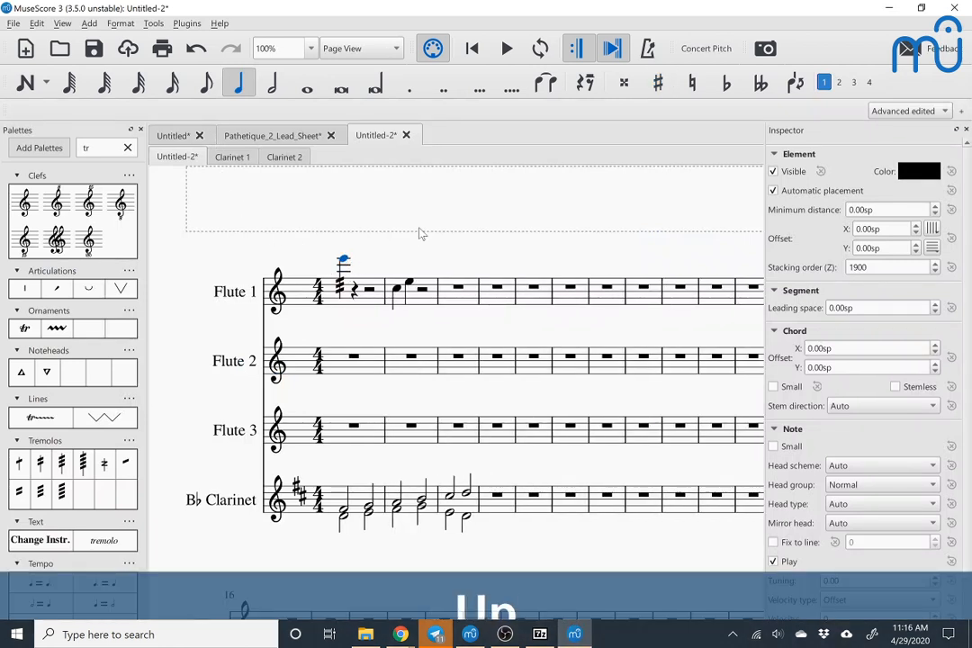
key("Up")
key("Up")
key("Up")
key("Up")
key("Up")
key("Up")
key("Up")
key("Up")
key("Up")
key("Up")
key("Up")
key("Up")
key("Escape")
Step: Apply the 16th between notes tremolo to the C and E in Flute 1's second measure and play them back
left_click(397, 291)
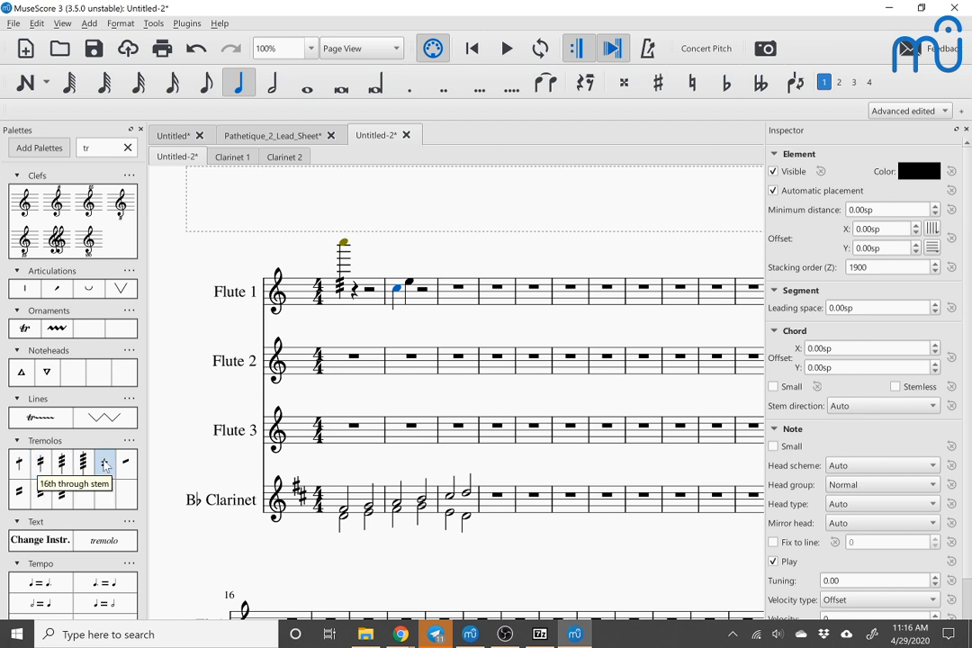
left_click(16, 495)
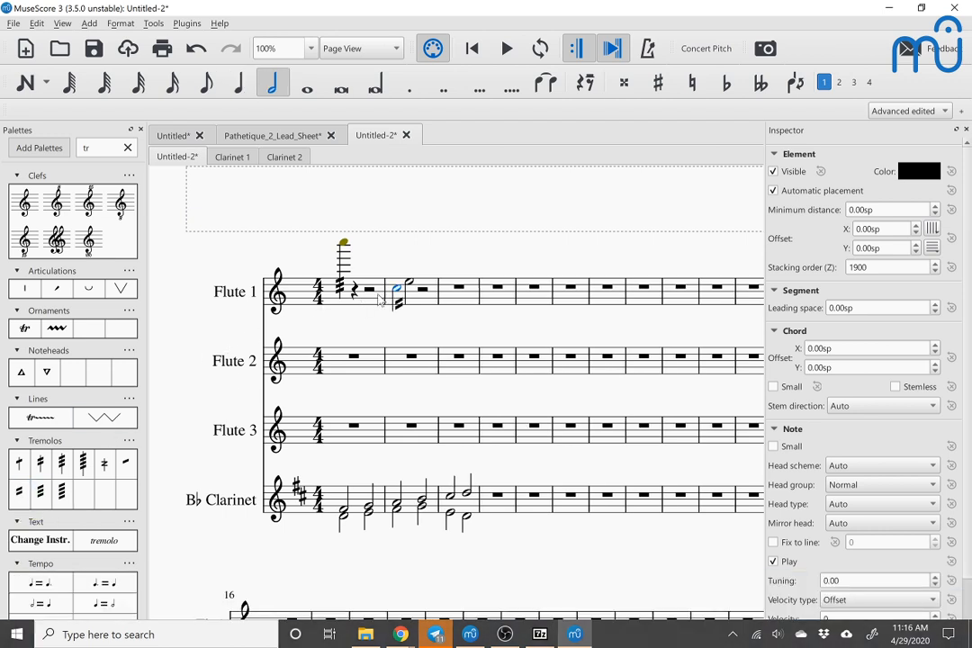
key("space")
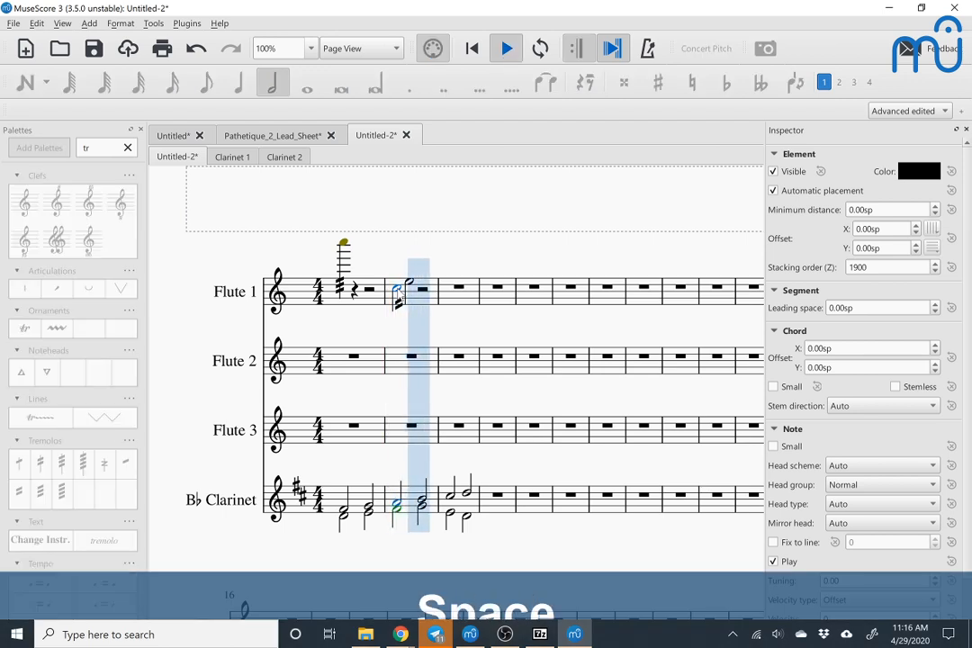
key("space")
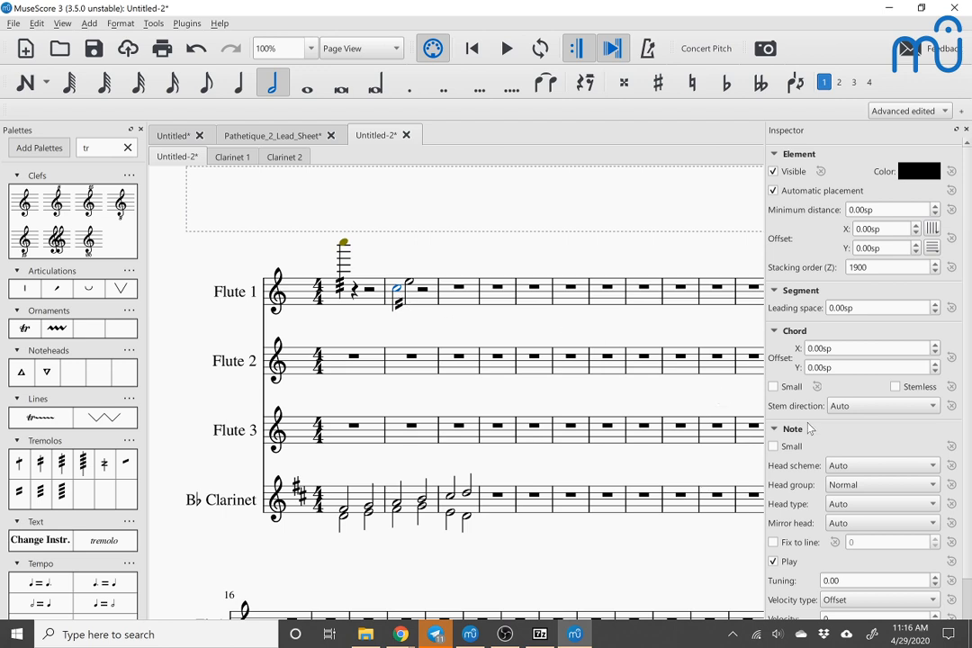
Step: Set the stroke style of the two-note tremolo in Flute 1 to "All strokes attached to stems"
scroll(810, 432, "down", 1)
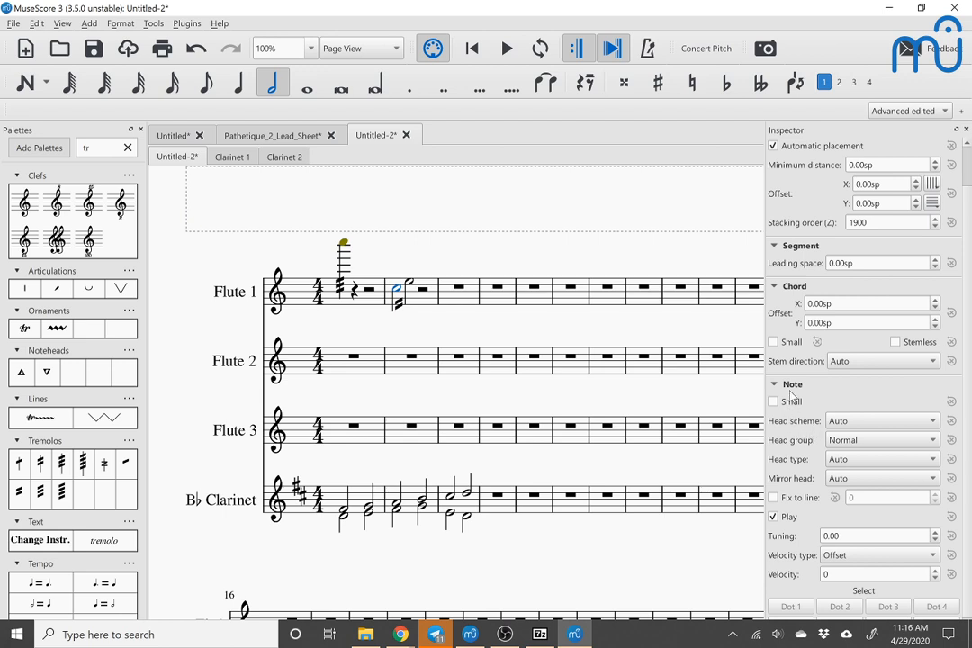
scroll(799, 400, "down", 1)
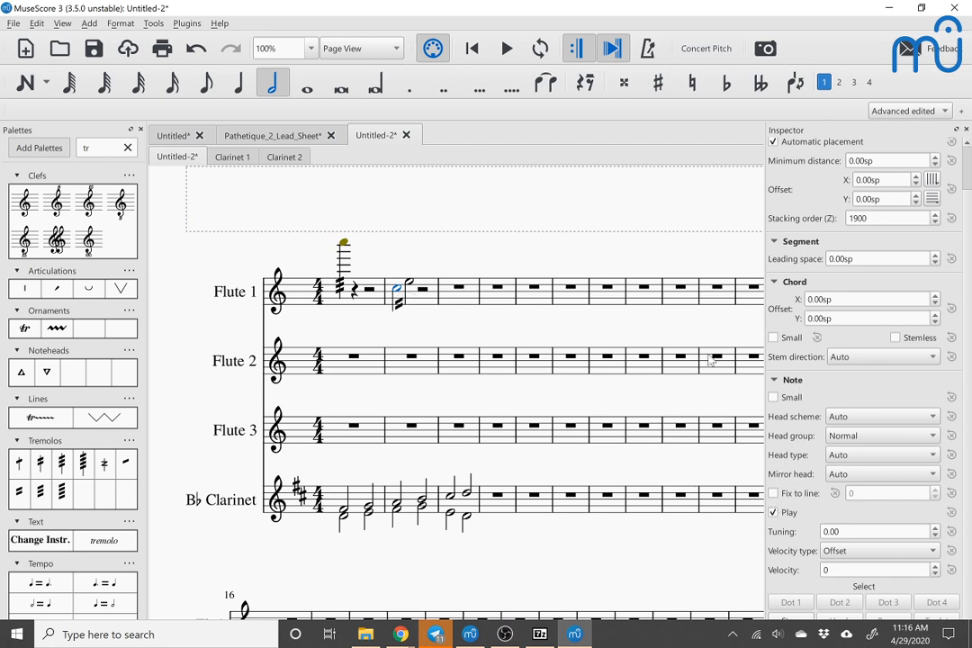
left_click(399, 303)
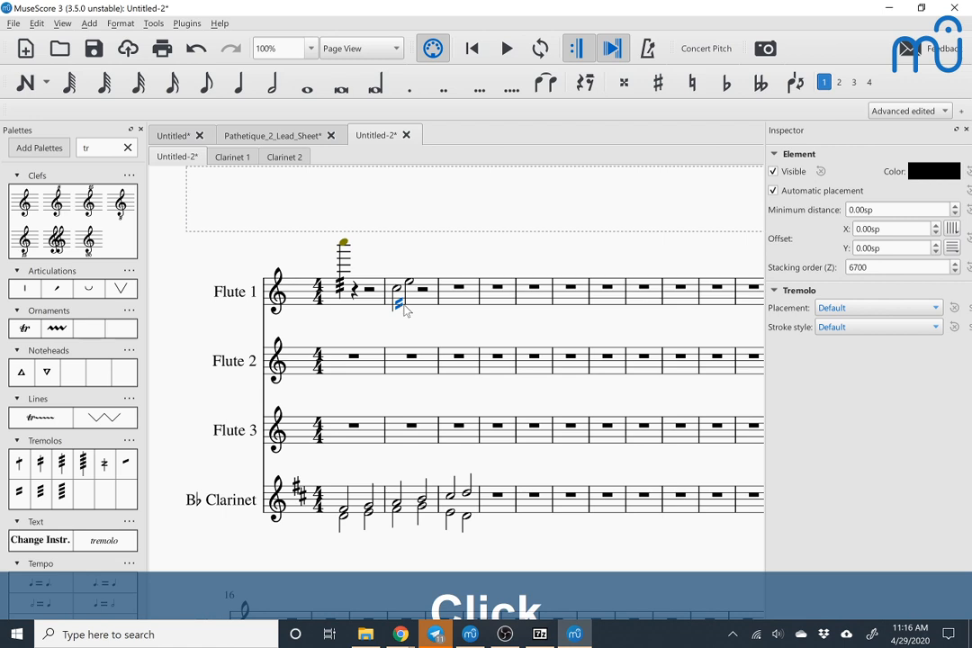
left_click(842, 327)
left_click(842, 349)
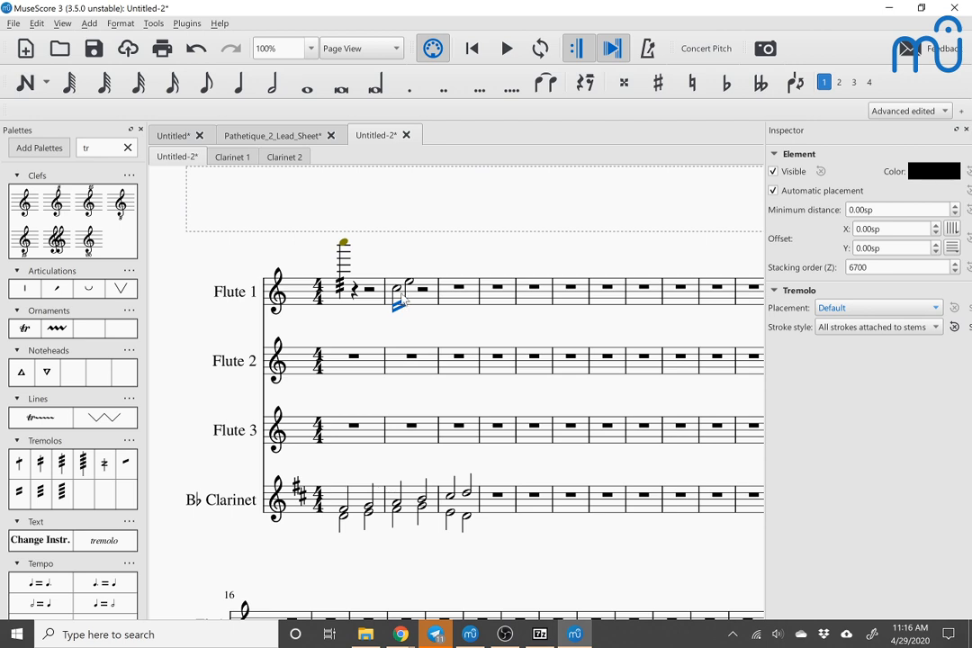
Step: Set the head type of the C in Flute 1's two-note tremolo to Quarter
left_click(399, 295)
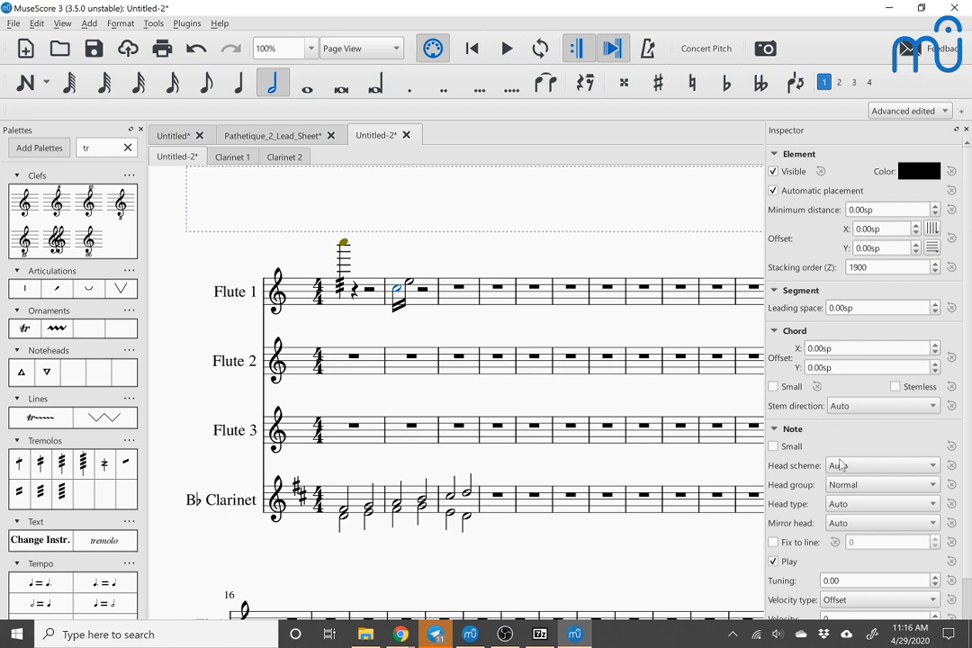
left_click(857, 505)
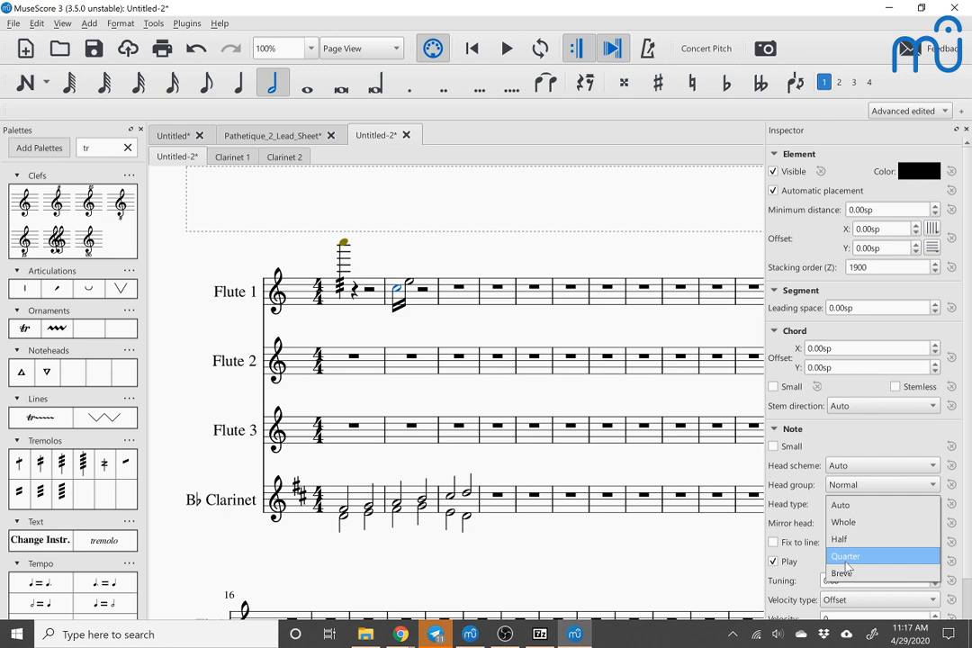
left_click(846, 556)
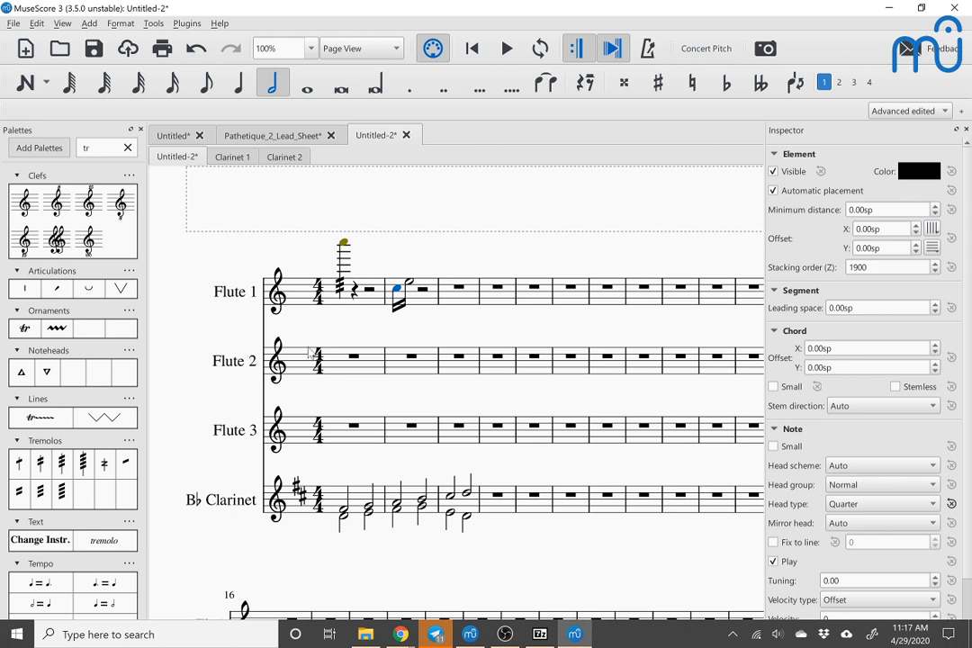
scroll(297, 328, "down", 2)
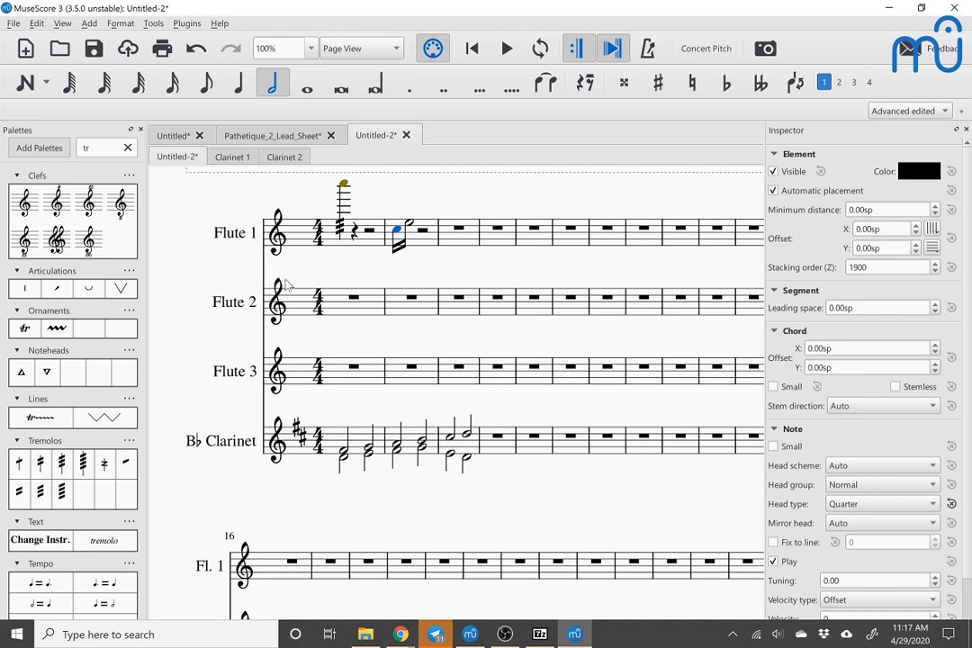
scroll(289, 274, "down", 1)
scroll(288, 270, "down", 1)
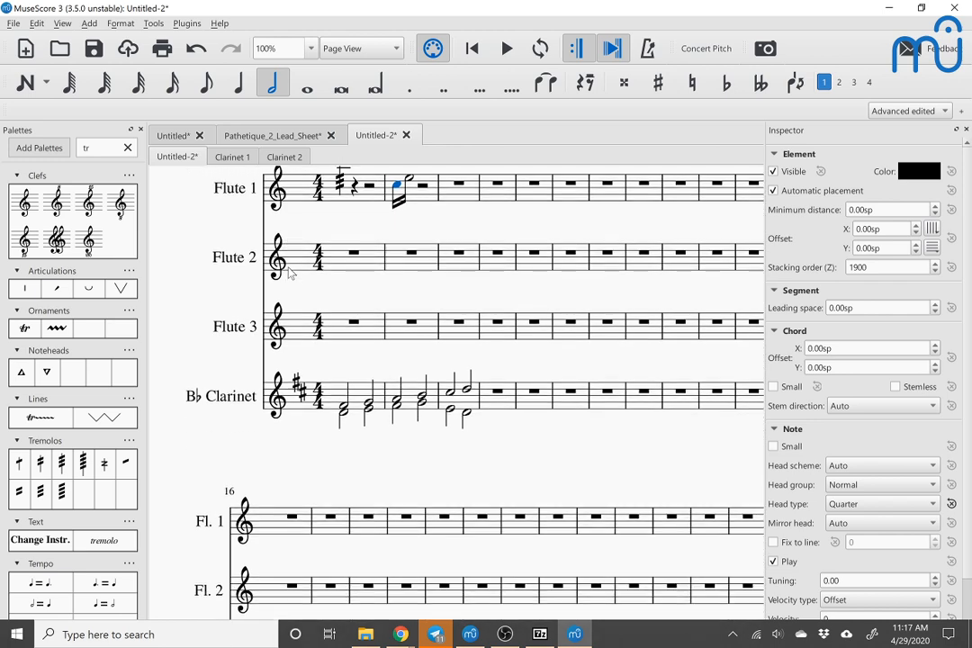
scroll(234, 234, "up", 2)
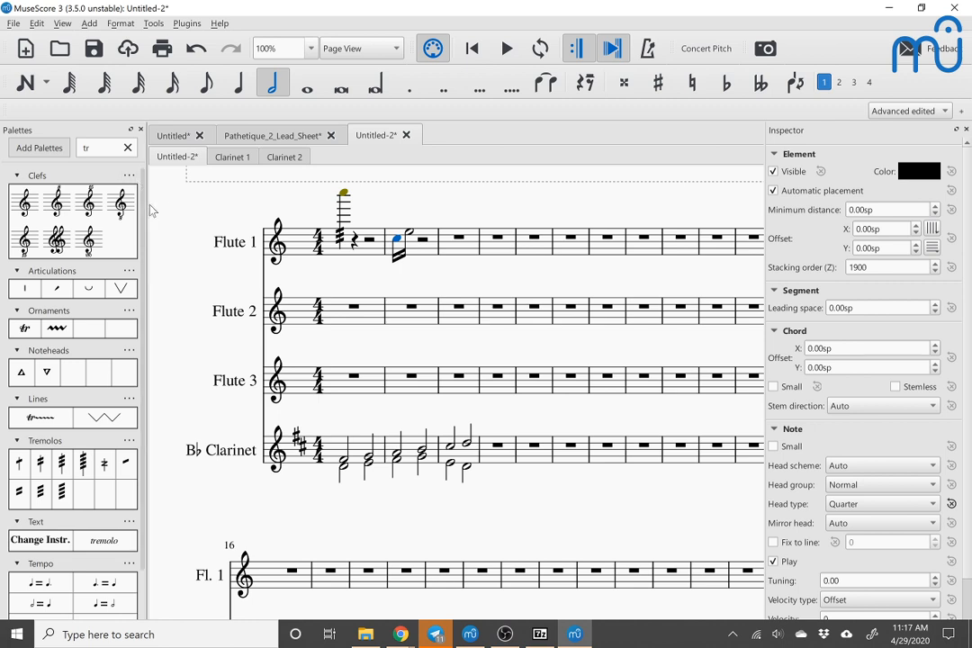
scroll(174, 217, "up", 1)
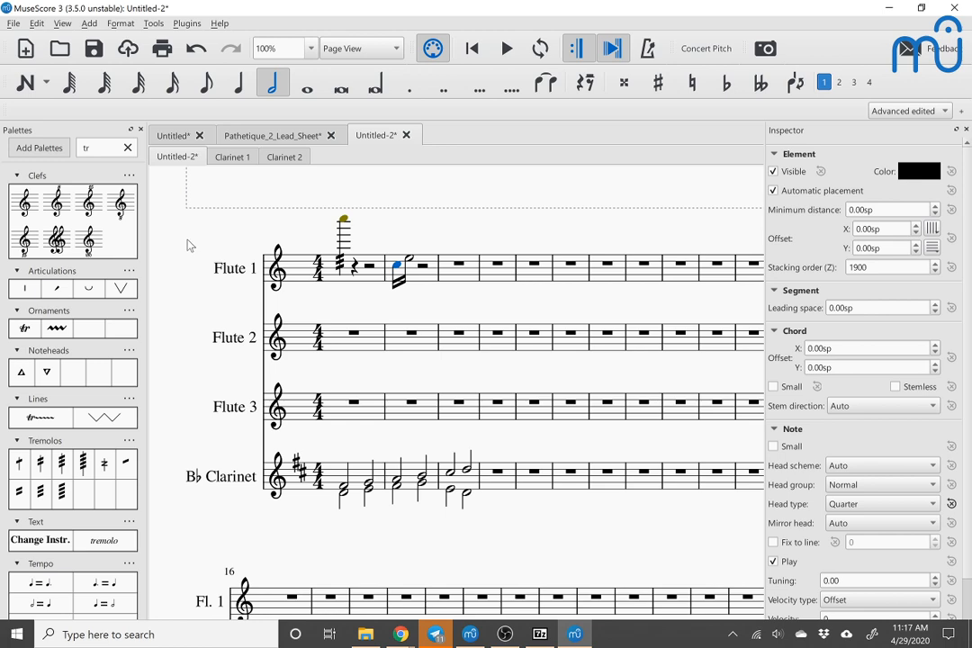
scroll(189, 261, "down", 1)
scroll(189, 261, "up", 1)
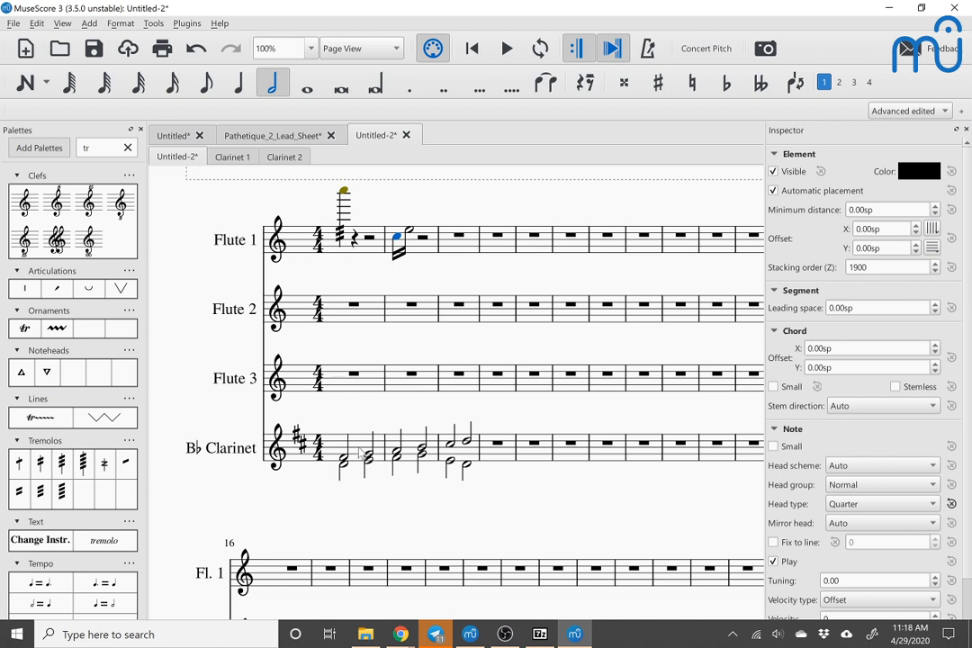
Step: Enter the quarter notes D, E, F and G in the B♭ Clarinet's fifth measure and A at the start of the sixth
left_click(458, 307)
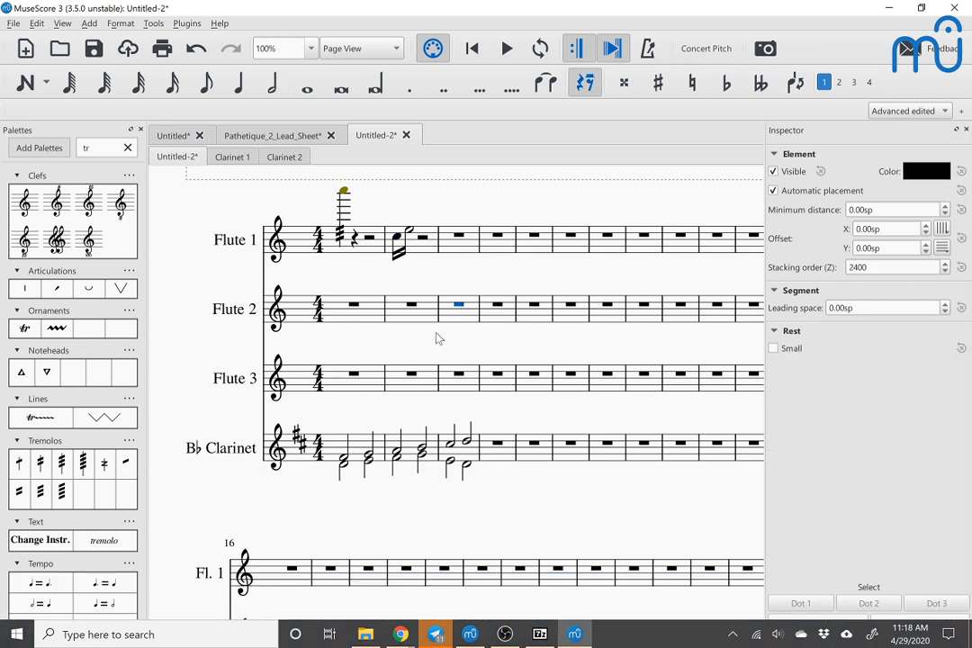
left_click(533, 448)
key("n")
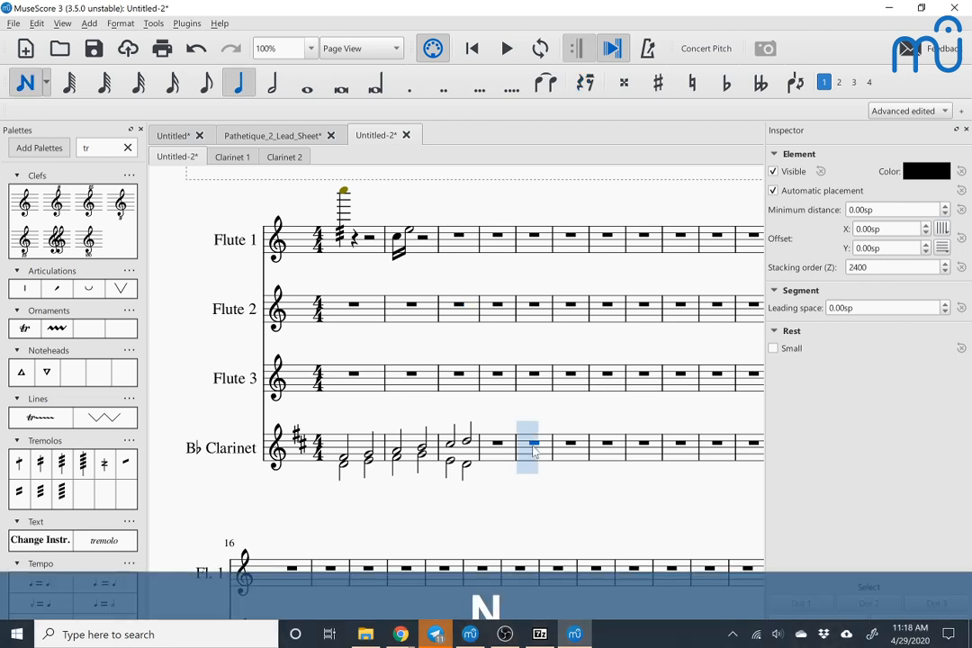
key("d")
key("e")
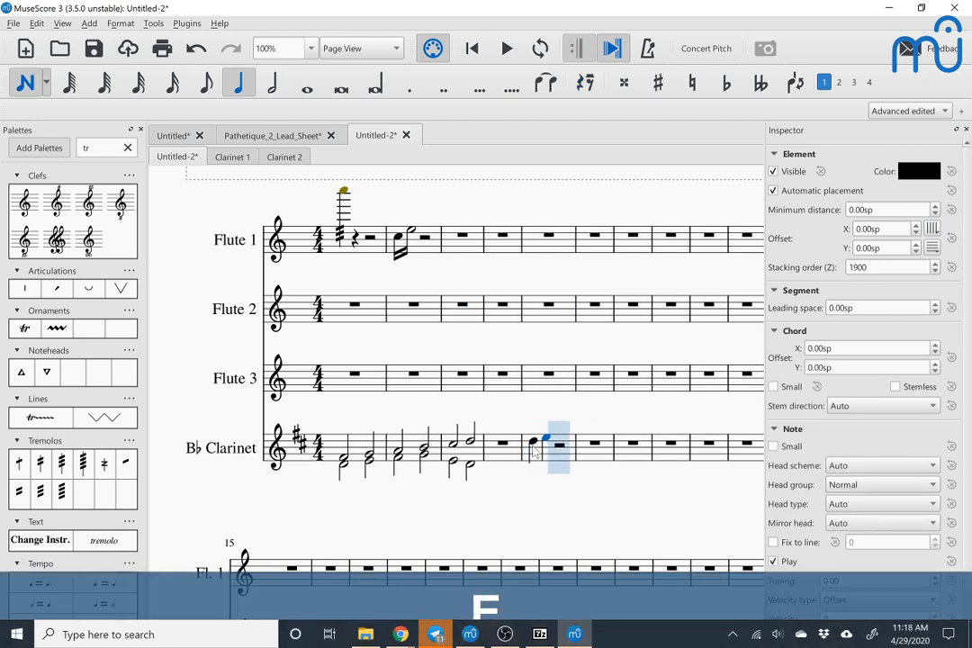
key("f")
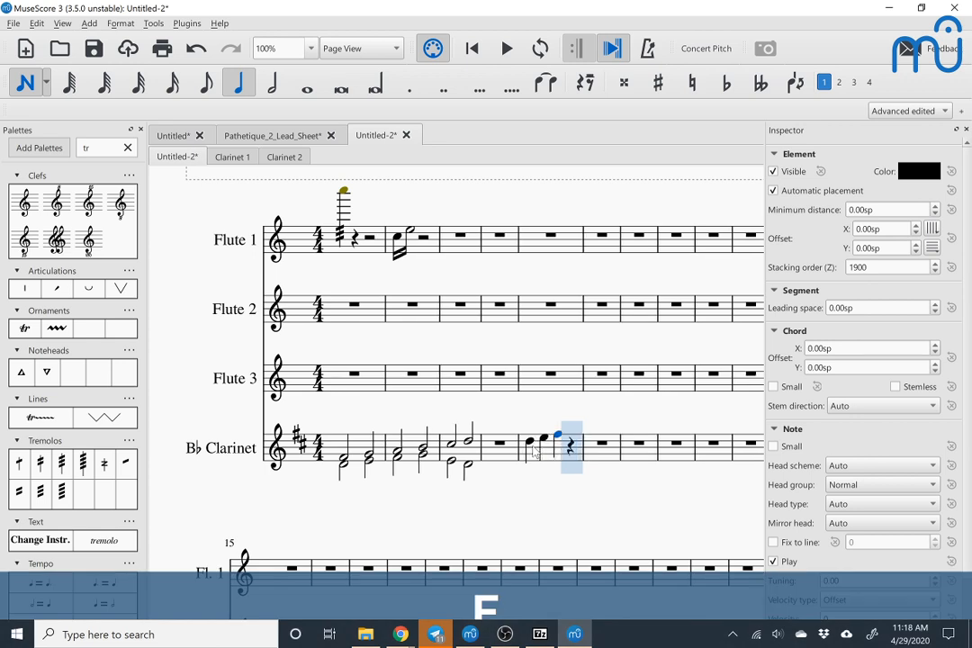
key("g")
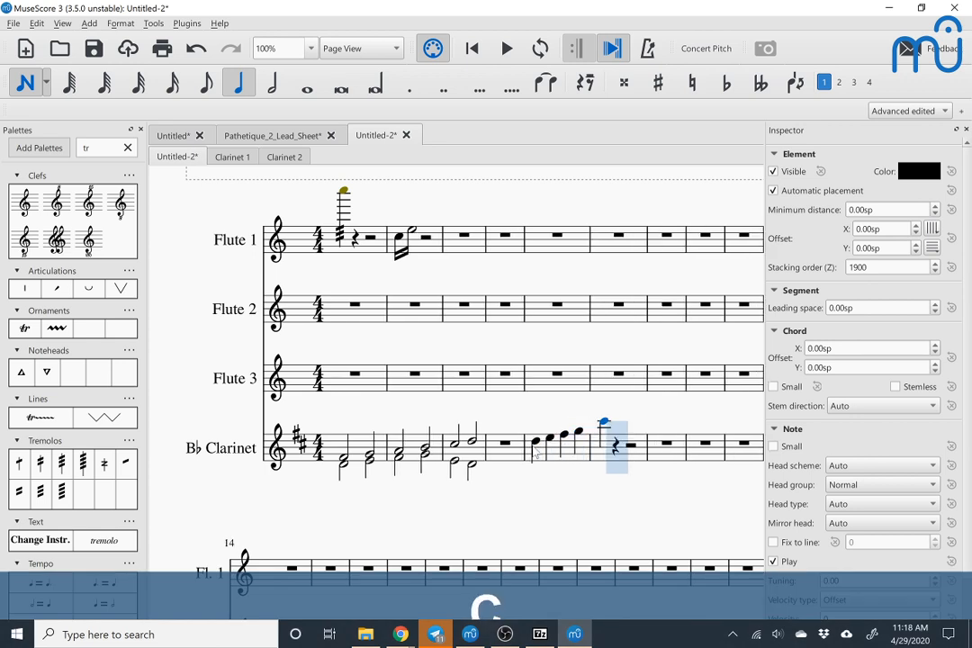
key("ctrl+z")
key("a")
key("Escape")
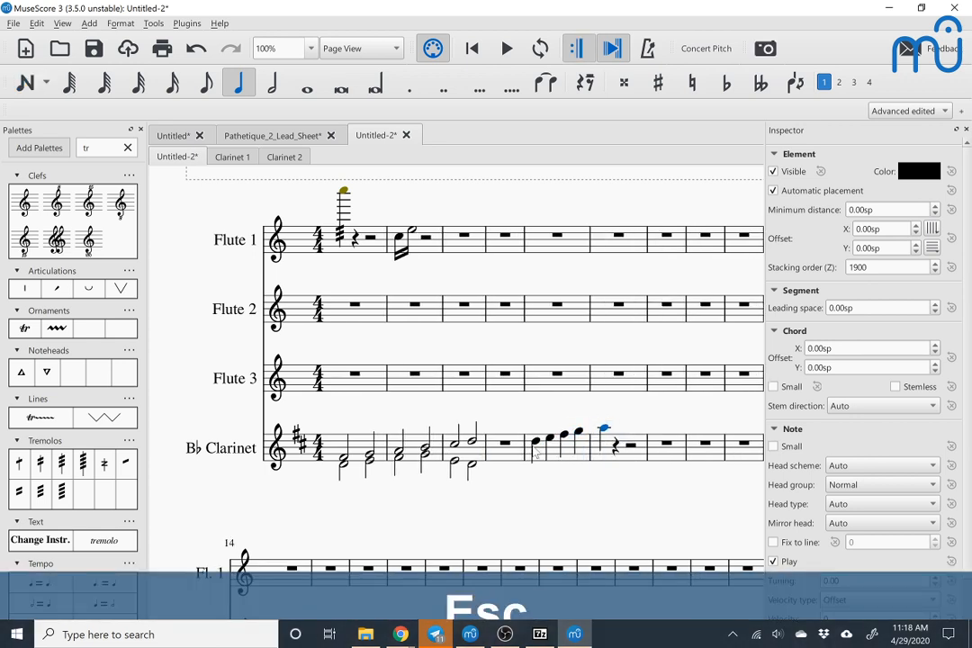
Step: Select the five new clarinet quarter notes and open them in the Piano Roll Editor, moving its window up over the score
left_click(542, 455)
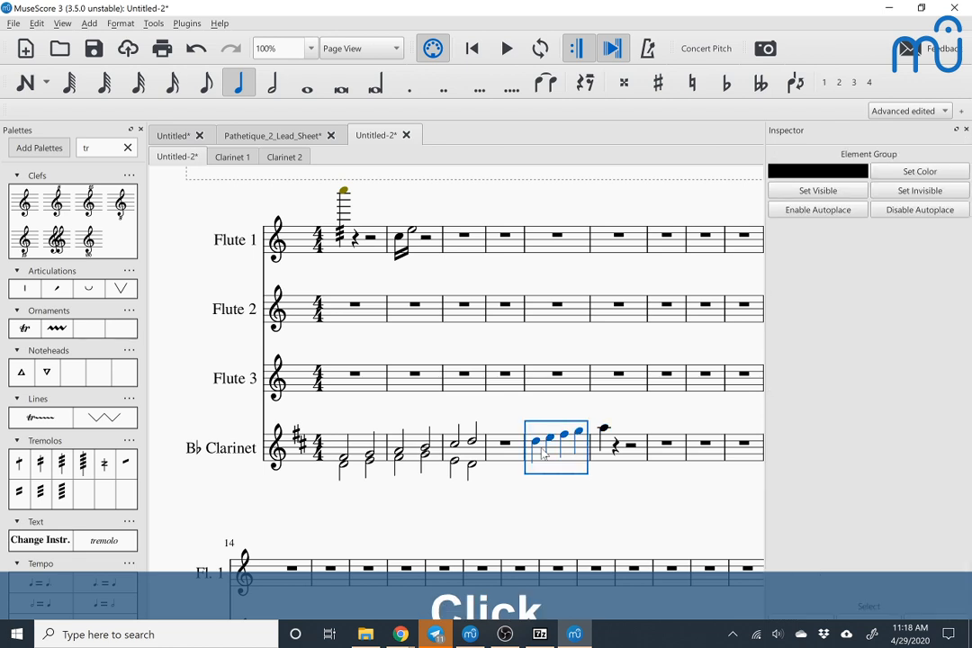
key("shift+Right")
right_click(538, 457)
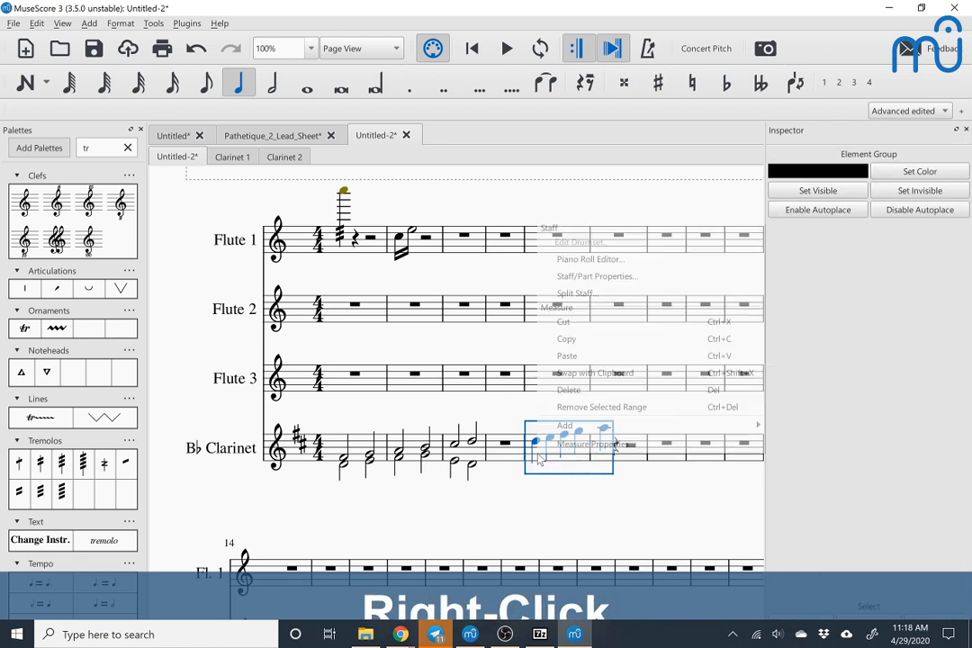
left_click(572, 264)
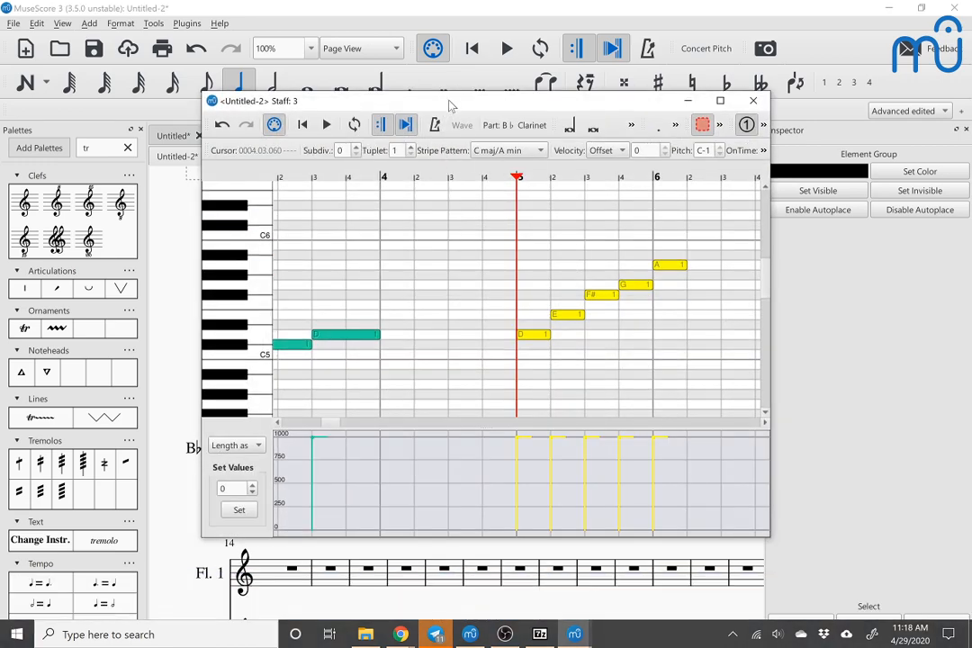
left_click_drag(450, 106, 549, 63)
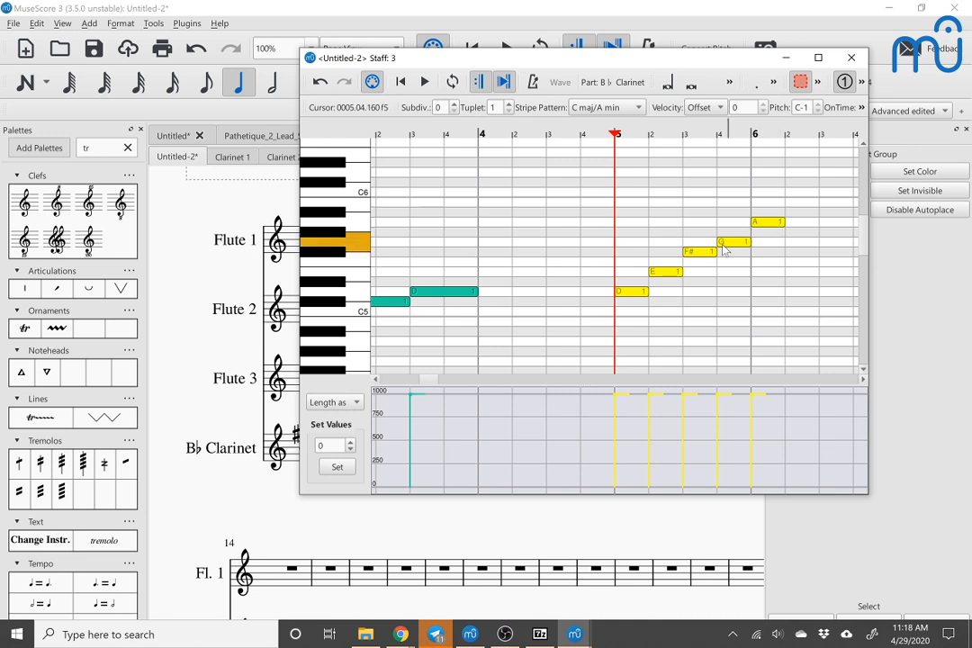
Step: Lower measure 5's first note, D, chromatically in the piano roll, raise it back, and look through the note event data types
left_click(667, 274)
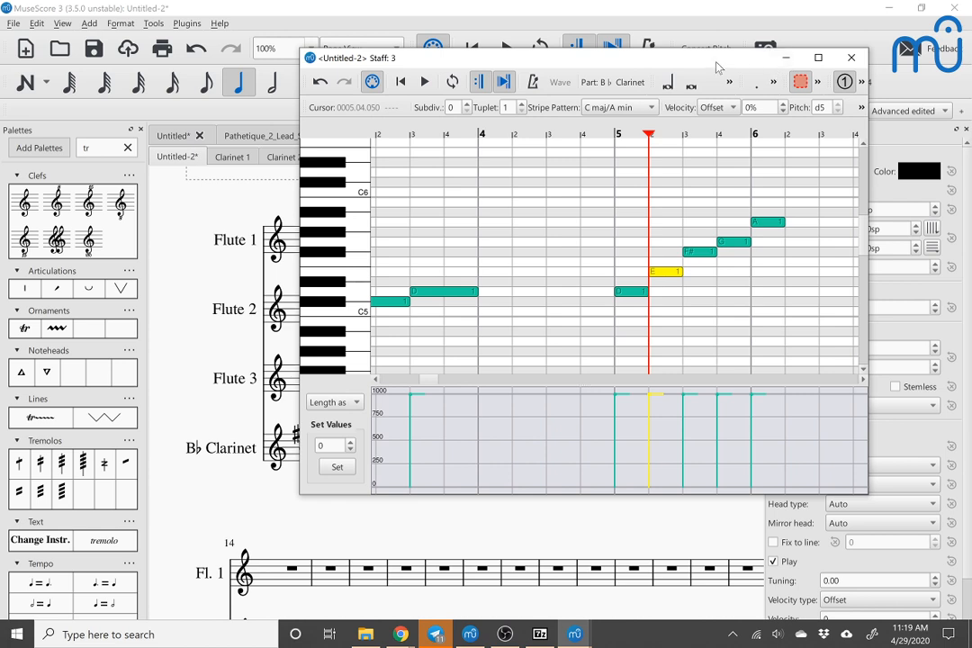
left_click(632, 293)
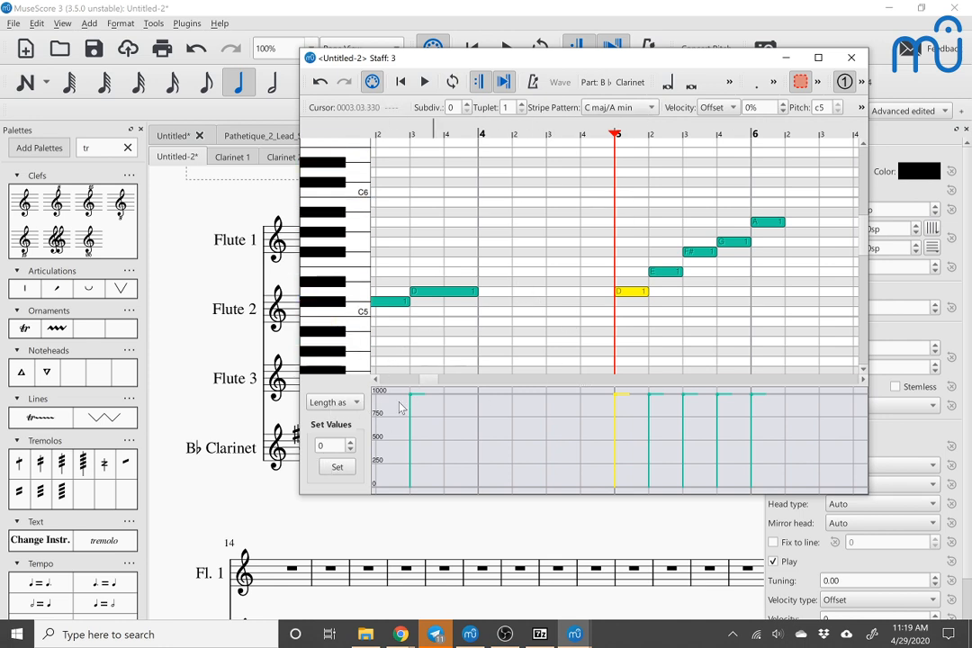
left_click(322, 445)
key("Down")
key("Down")
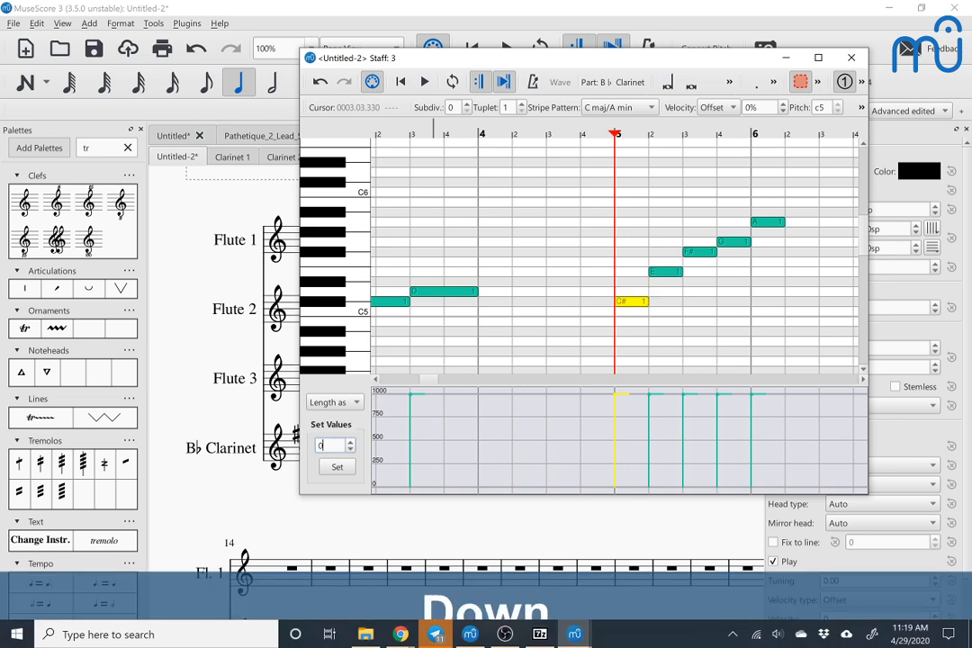
key("Up")
key("Up")
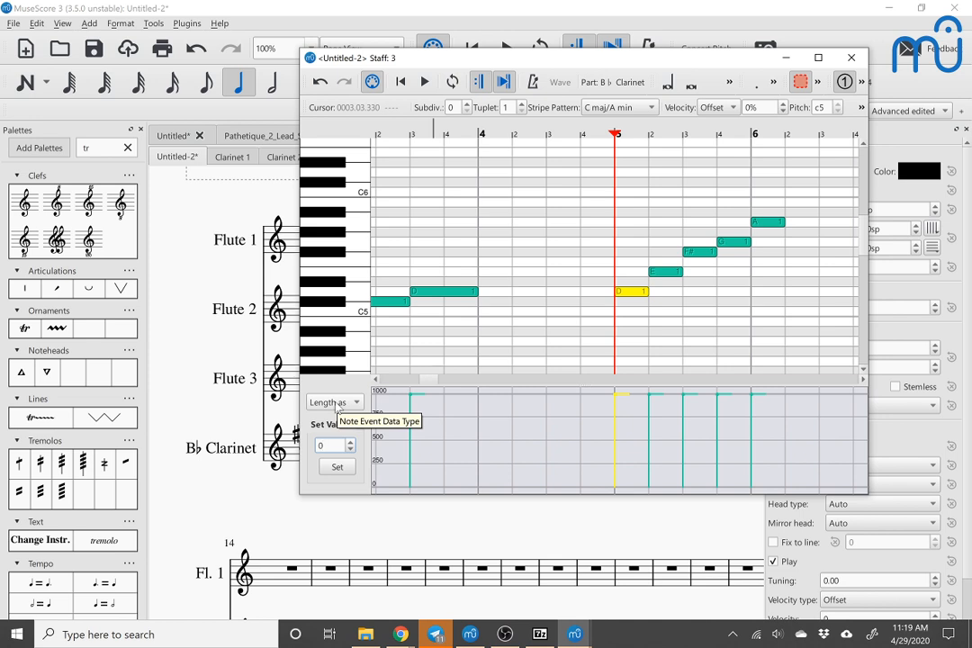
left_click(338, 403)
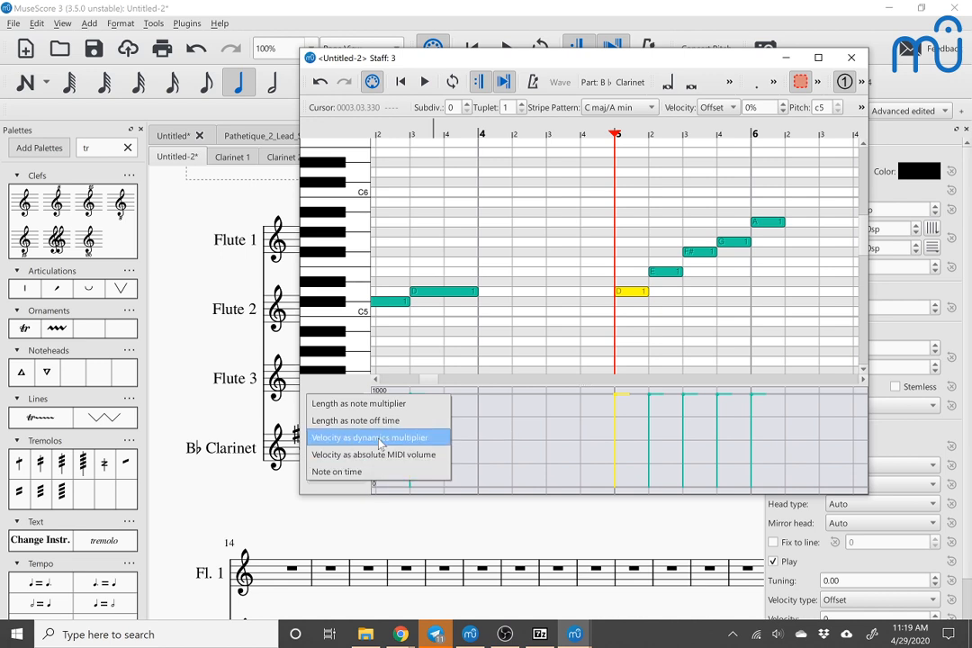
left_click(523, 433)
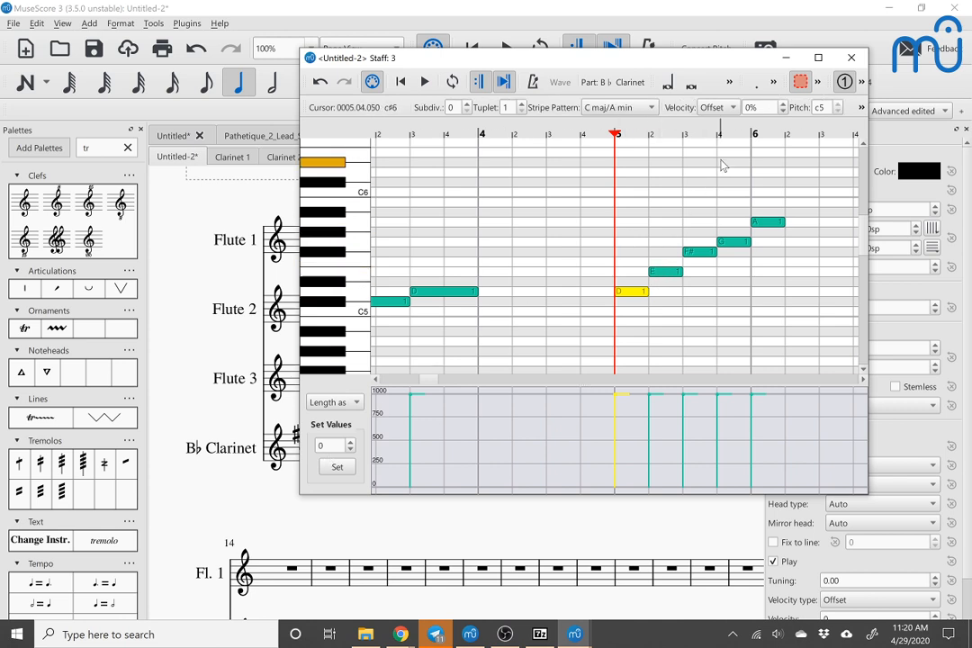
Step: Extend the piano roll selection to measure 5's D, E and F# and shift them chromatically down to C#, Eb and F
left_click(666, 272, "ctrl")
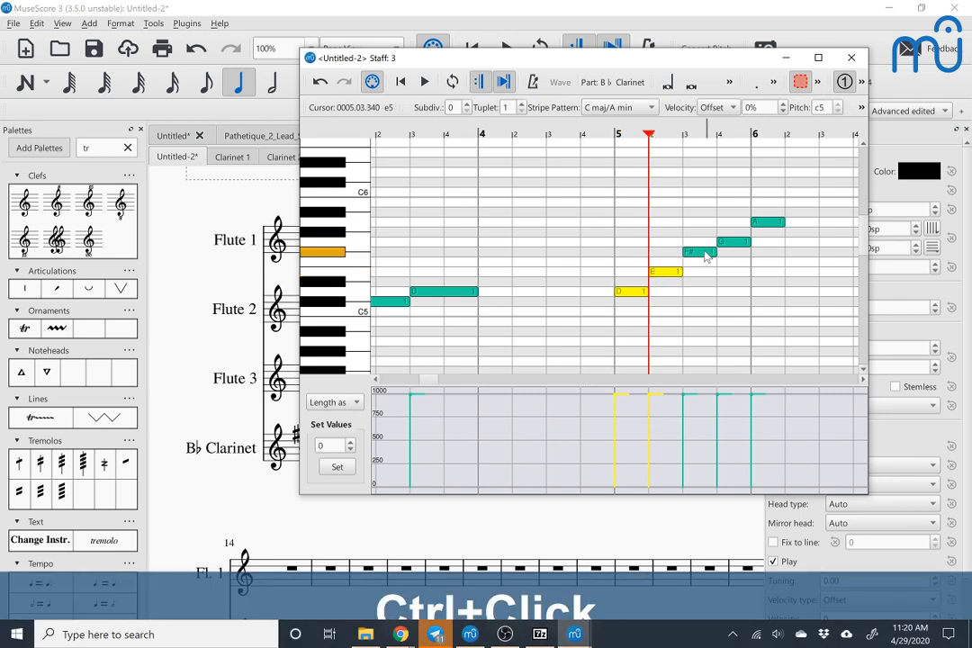
left_click(703, 252, "ctrl")
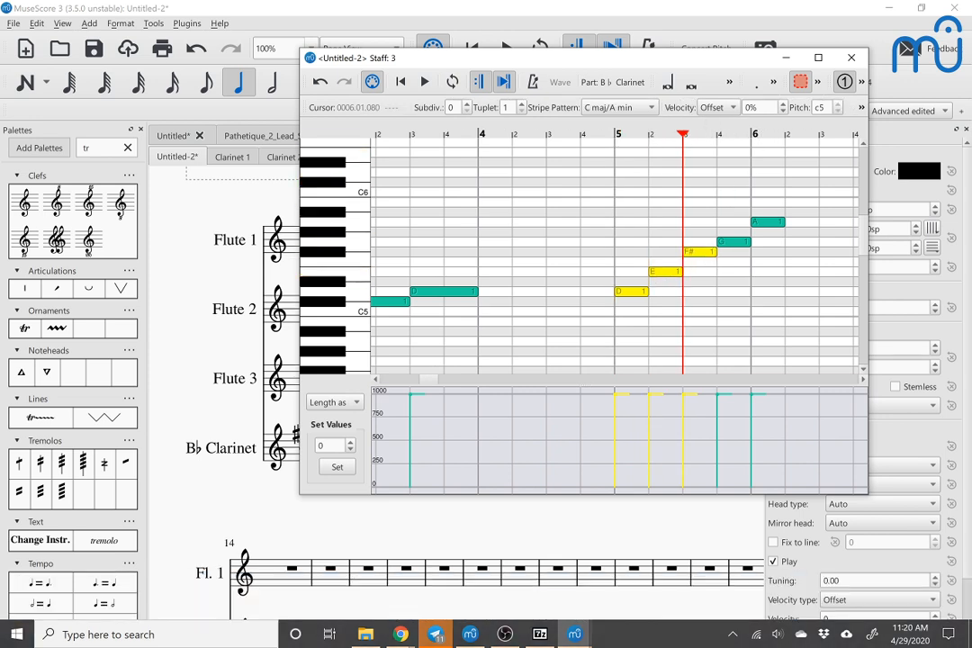
left_click(753, 107)
key("Down")
key("Down")
key("Down")
key("Up")
key("Up")
key("Up")
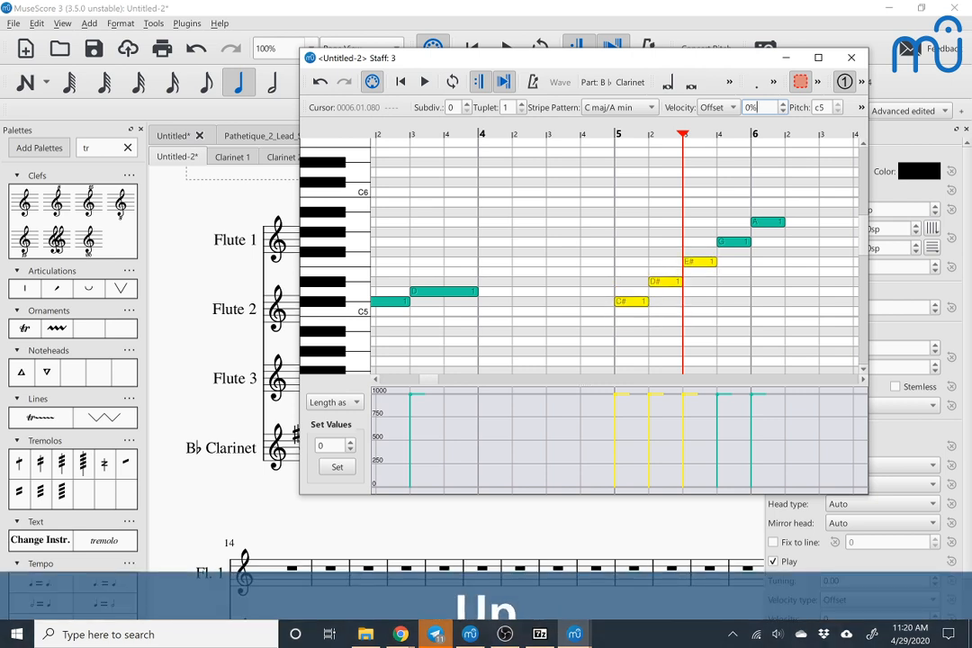
key("Down")
Step: Set the velocity offset of the three selected notes in measure 5 to -26%
left_click(755, 107)
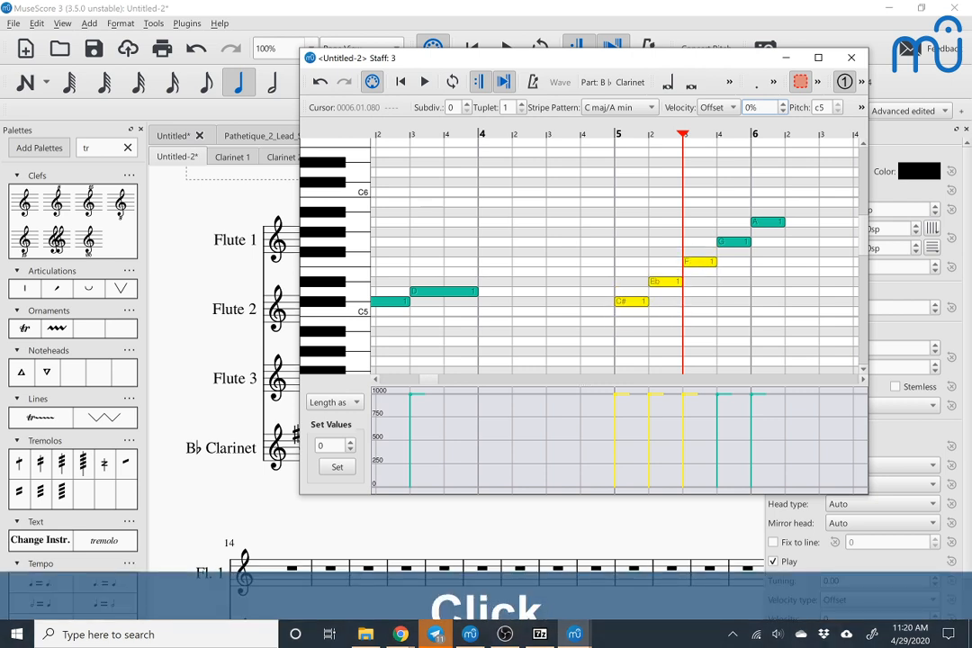
double_click(780, 108)
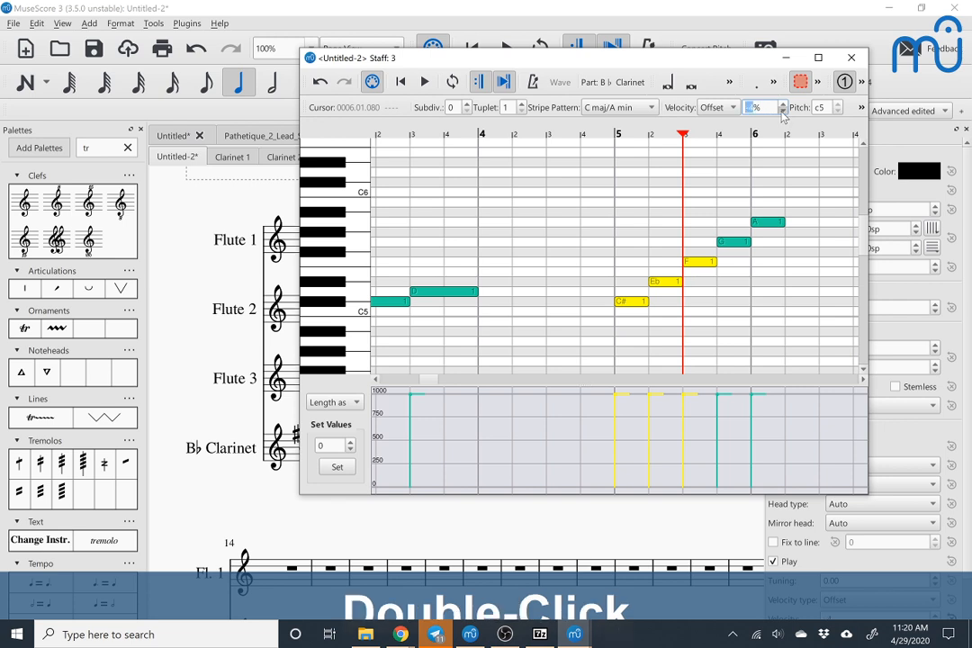
left_click(783, 111)
left_click(783, 112)
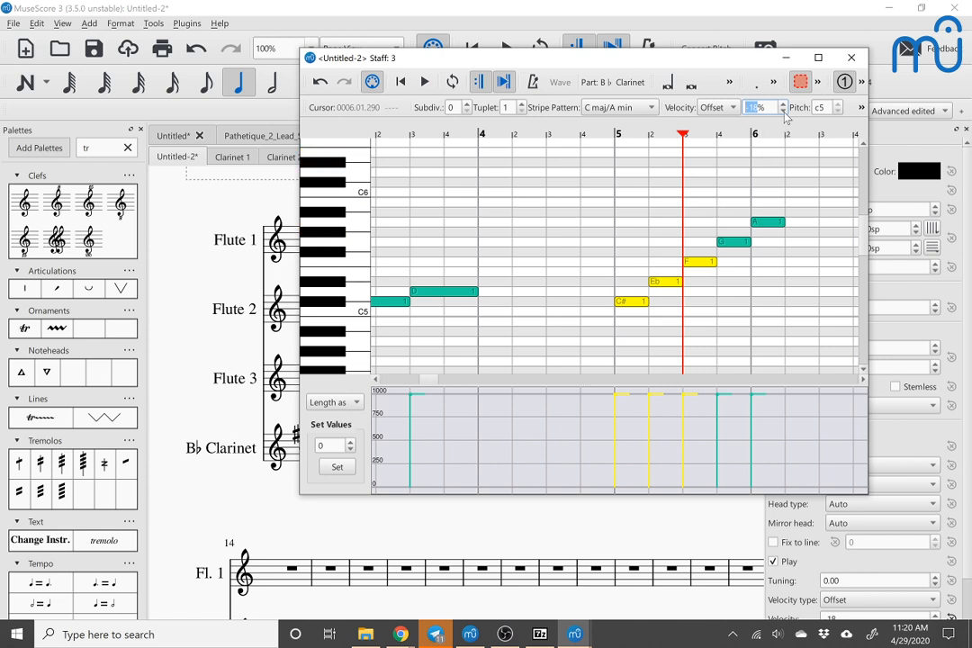
left_click(782, 105)
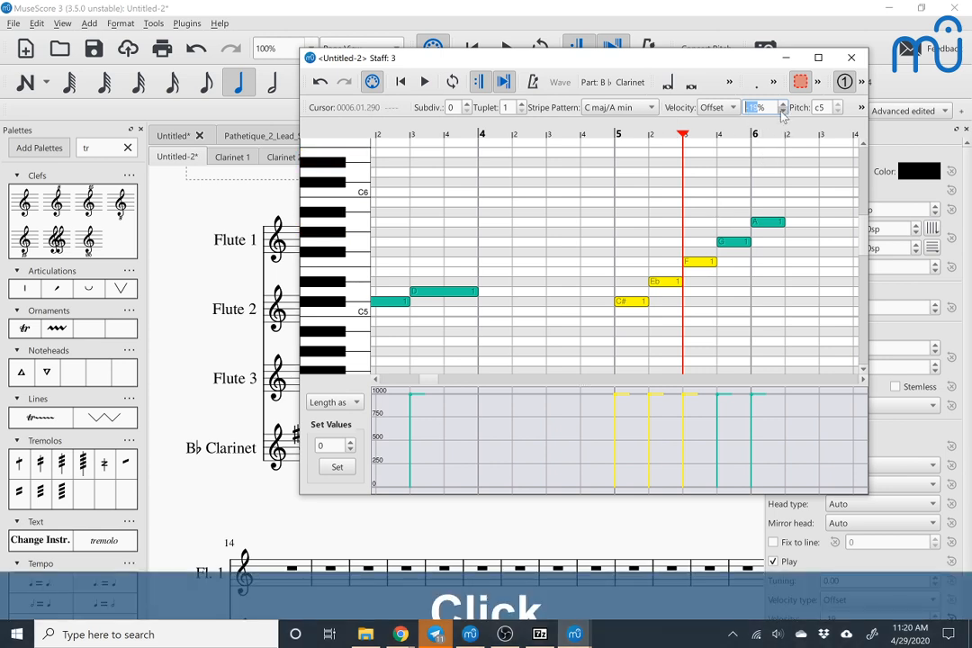
Step: Play back the clarinet notes from measure 5's C# in the piano roll, stop playback and close the editor
left_click(631, 301)
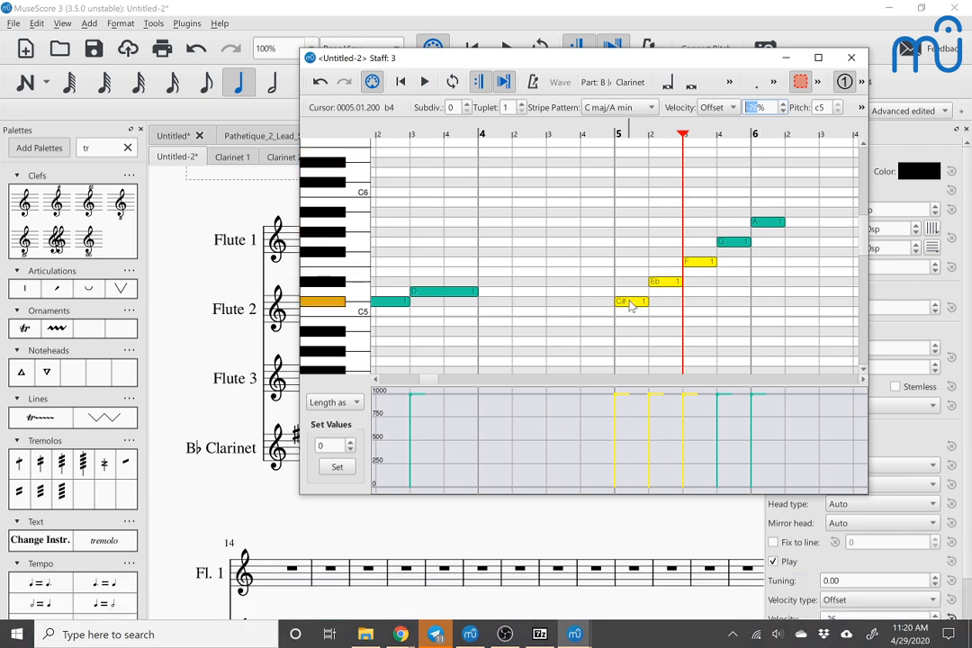
key("space")
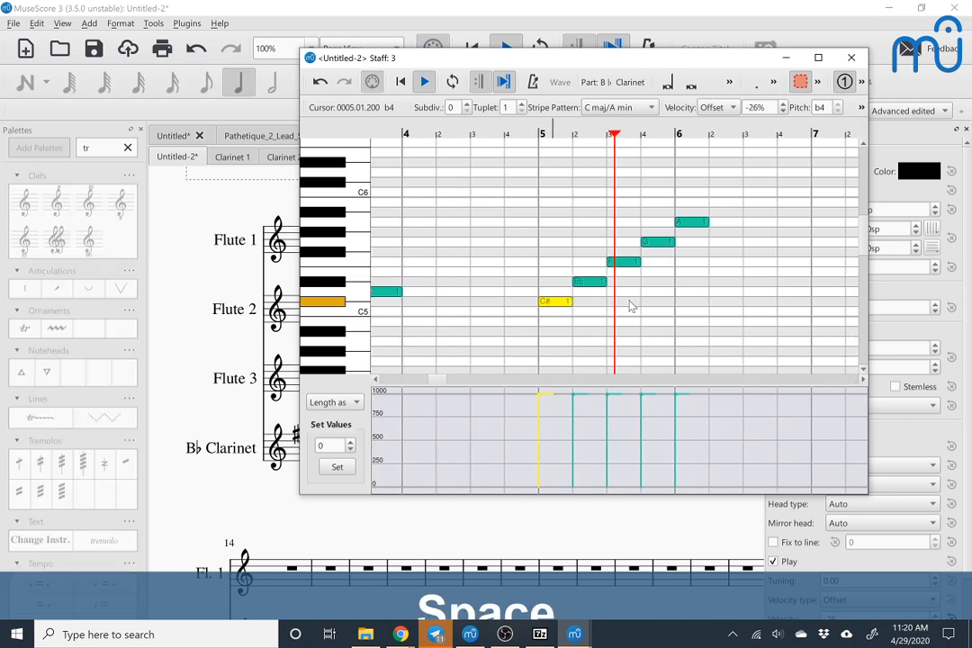
key("space")
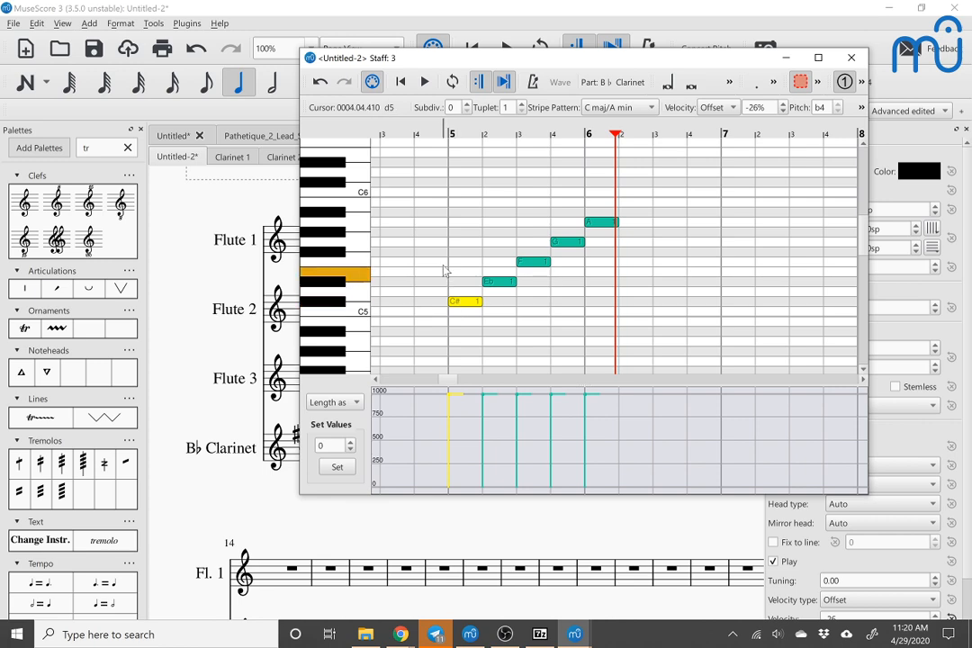
left_click(853, 58)
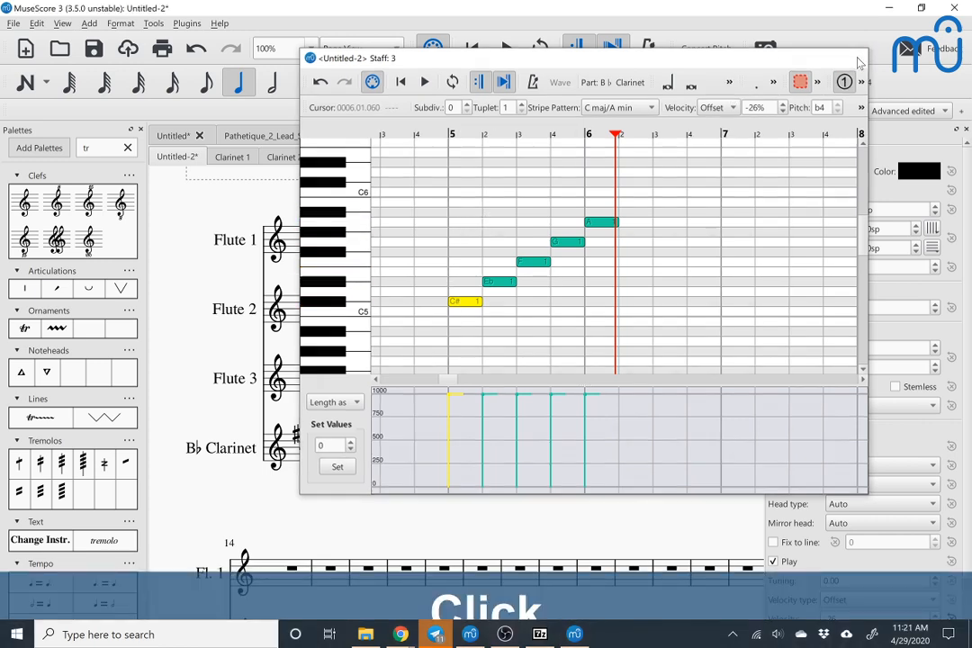
Step: Select measure number 14 above Flute 1 and open the Measure Numbers page of the score's style settings
scroll(441, 342, "down", 2)
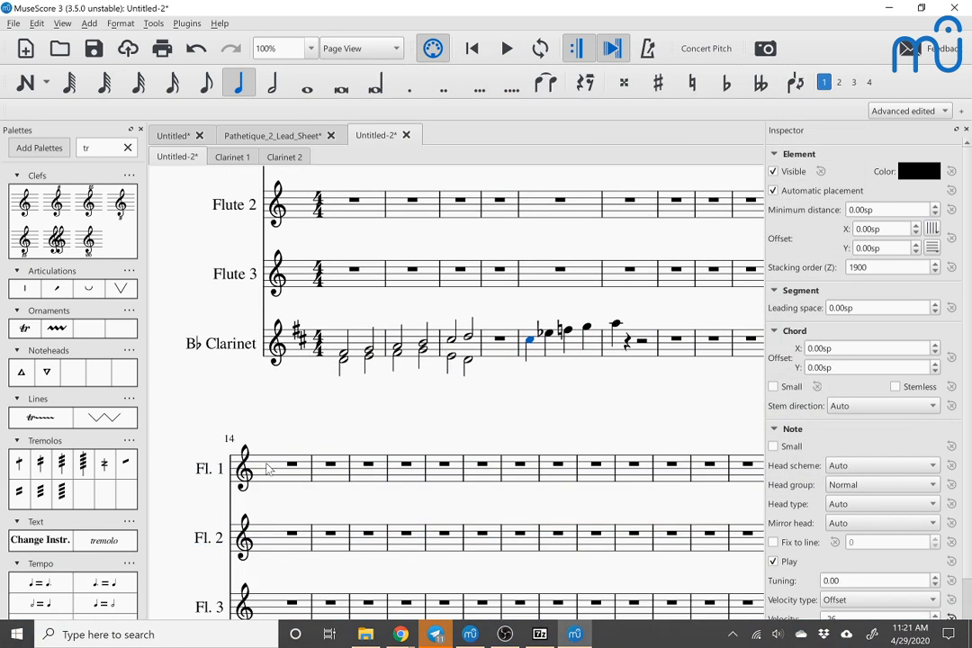
left_click(228, 438)
scroll(239, 424, "down", 2)
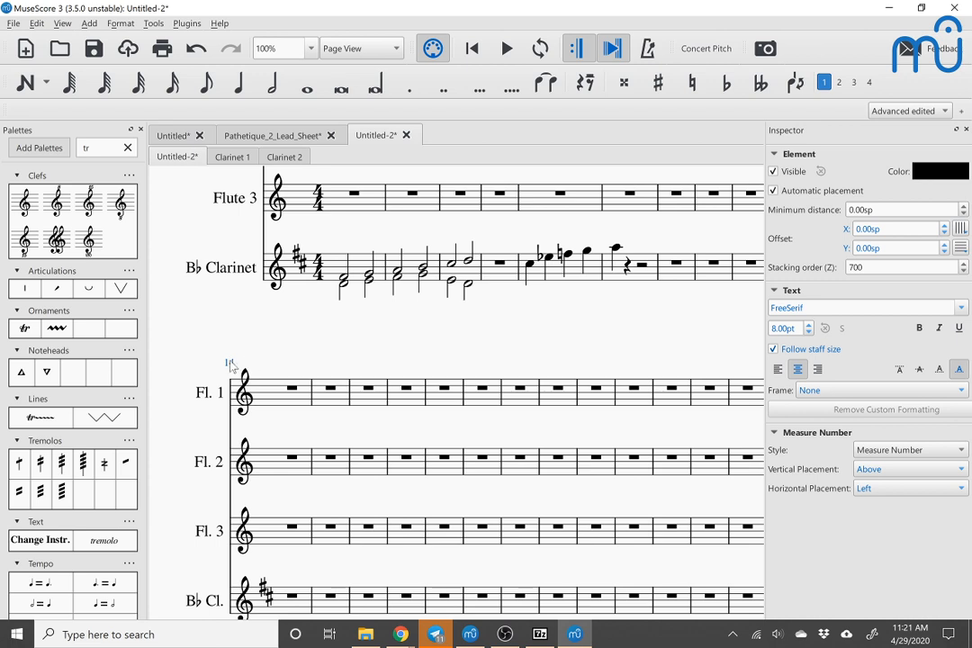
left_click(37, 22)
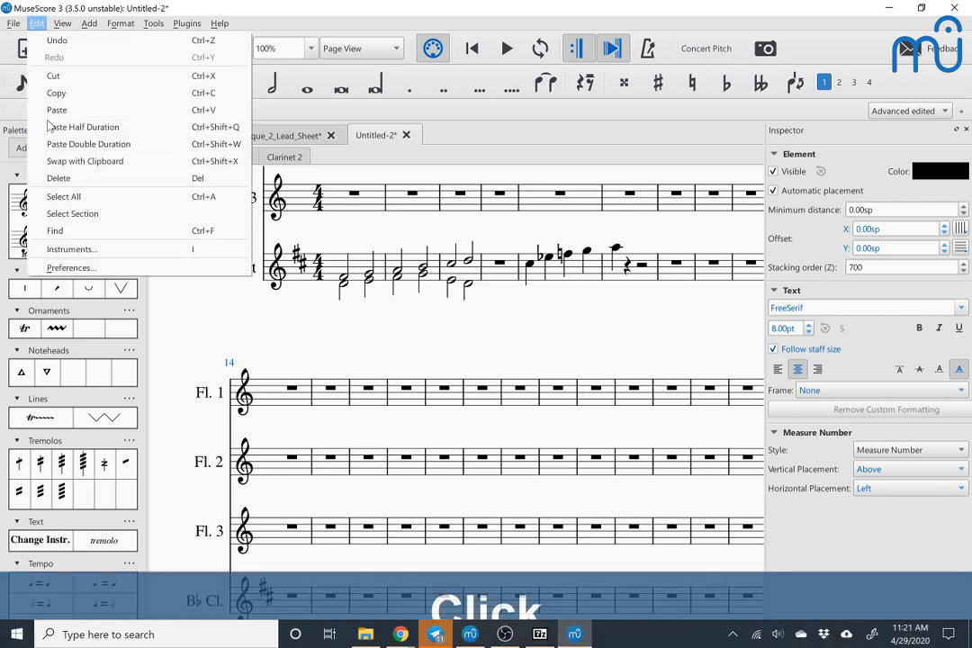
left_click(115, 23)
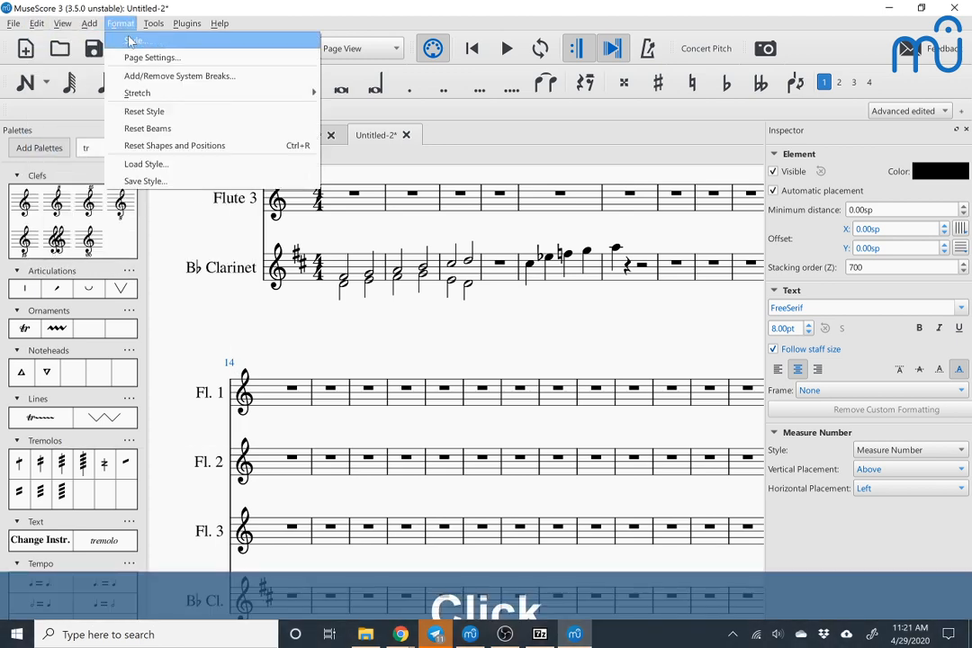
left_click(131, 40)
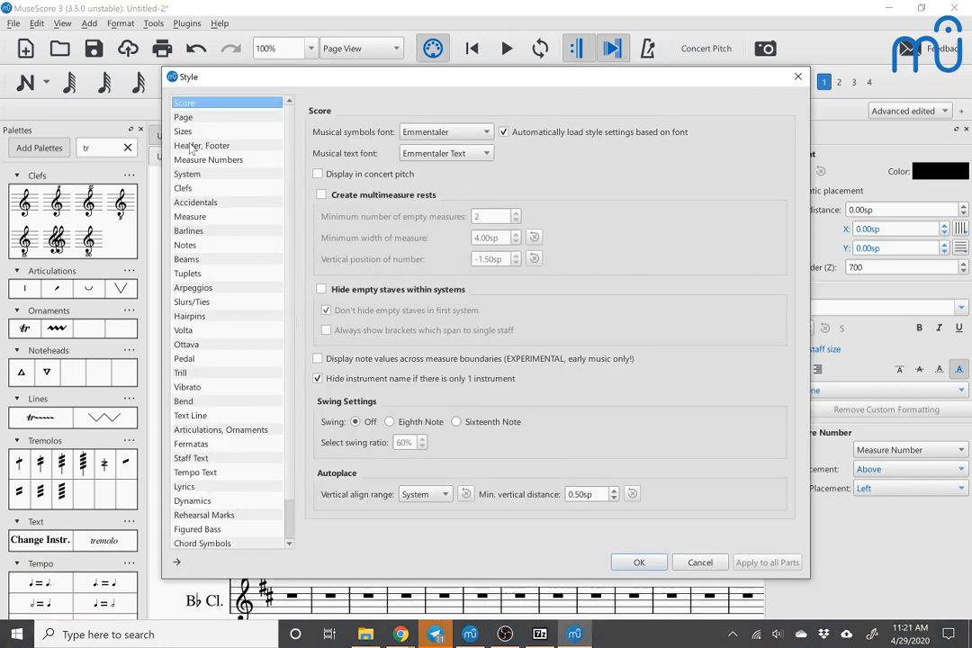
left_click(199, 162)
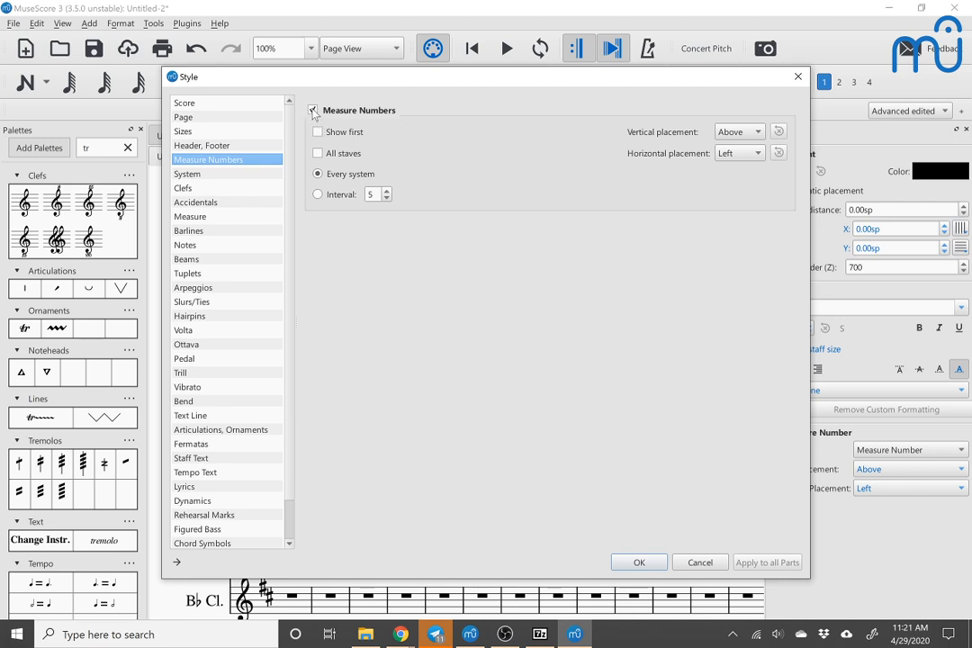
Step: Turn measure numbers off in the style settings and switch them back on
left_click(312, 110)
left_click_drag(348, 80, 543, 63)
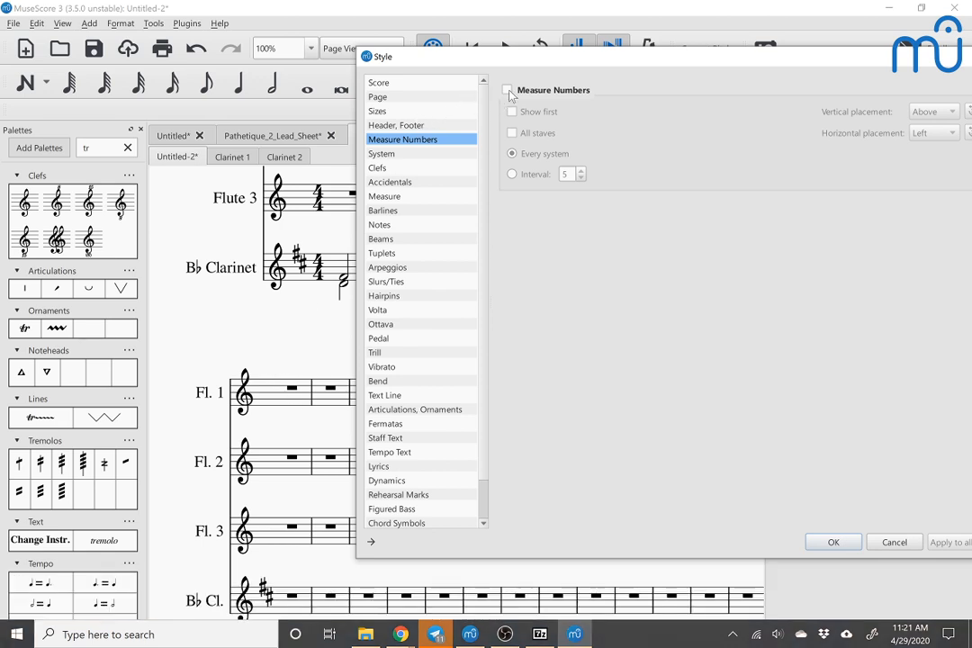
left_click(508, 91)
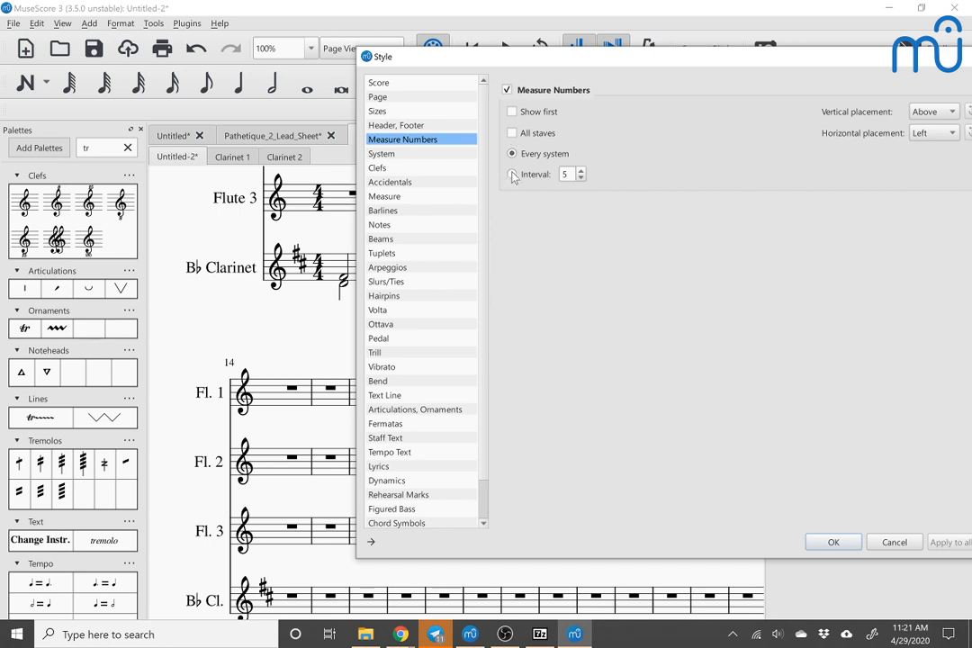
Step: Show measure numbers by interval instead of every system and set the interval to 1
left_click(512, 175)
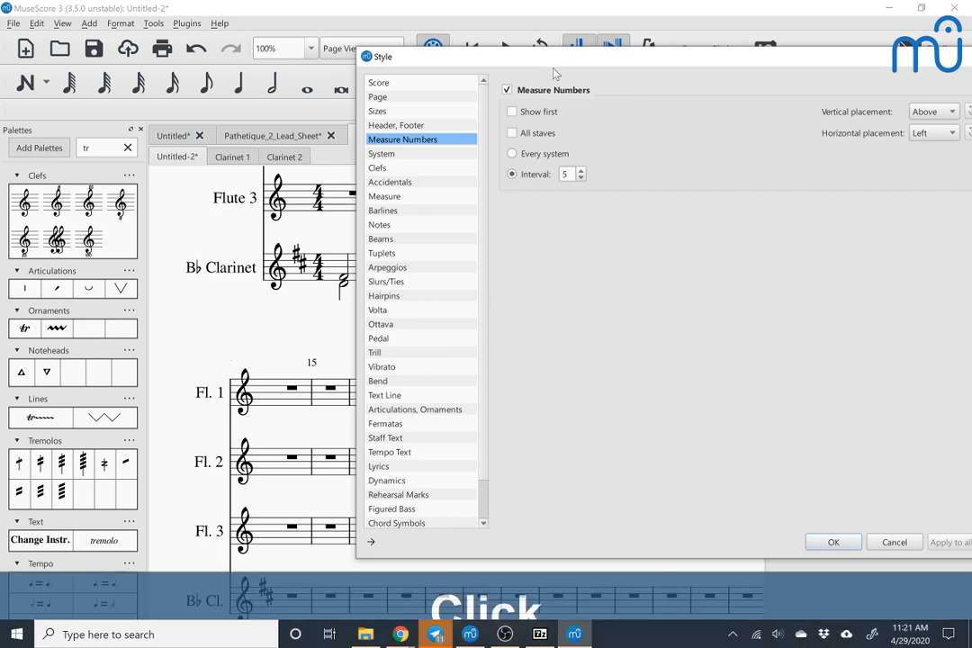
left_click_drag(556, 58, 691, 63)
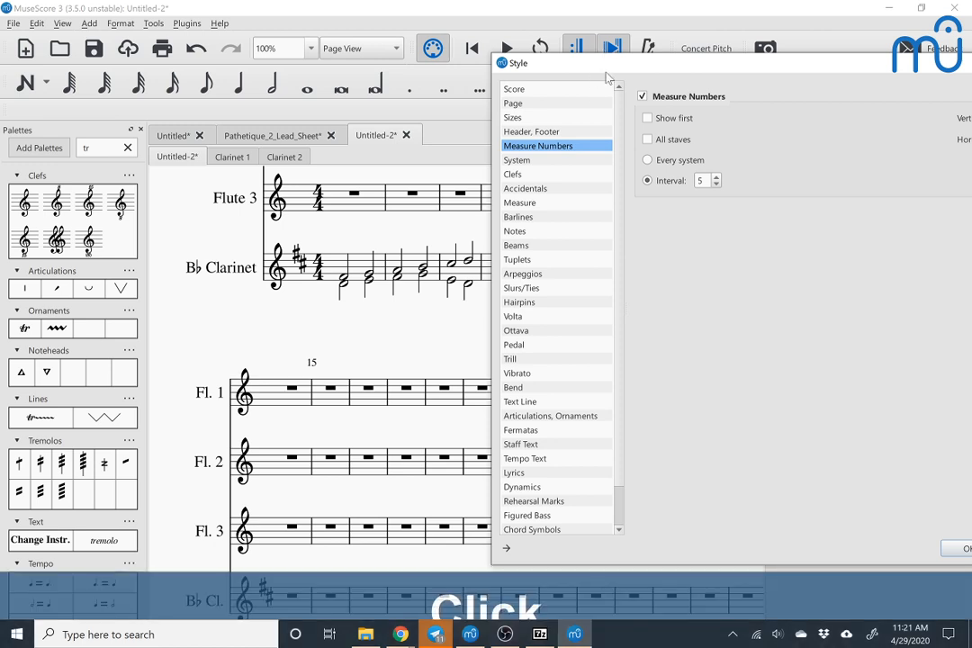
left_click_drag(608, 78, 677, 79)
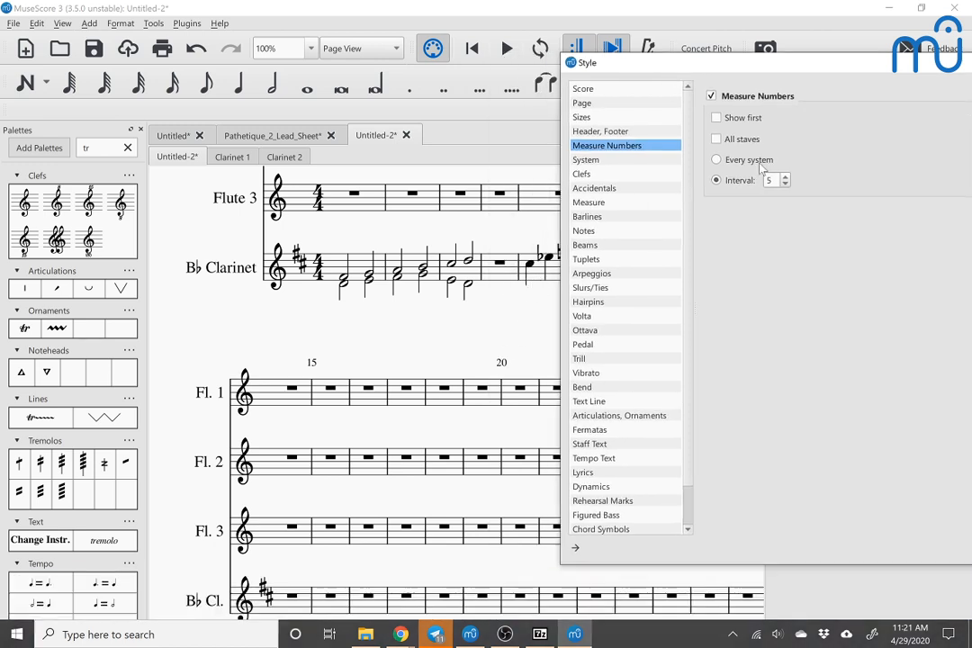
left_click(771, 180)
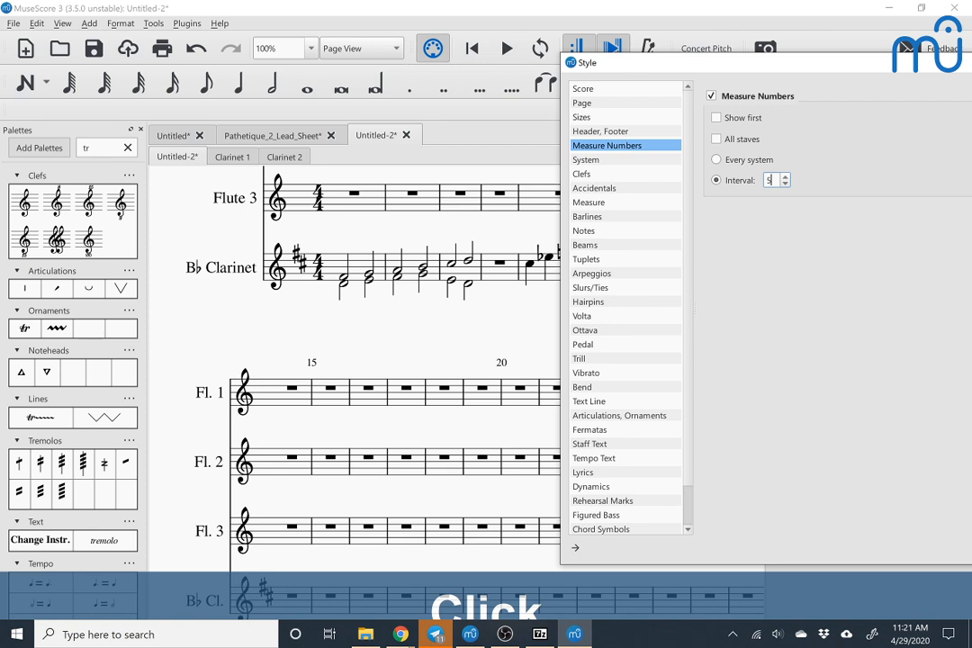
key("Down")
key("Down")
key("Down")
key("Down")
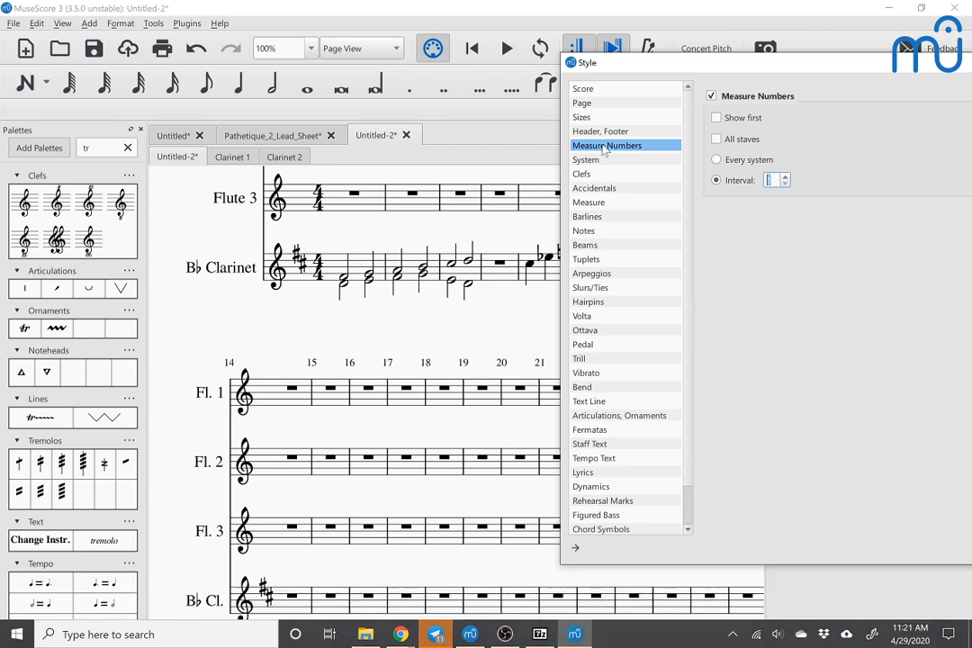
Step: Set the vertical placement of the measure numbers to Below
left_click_drag(708, 69, 629, 66)
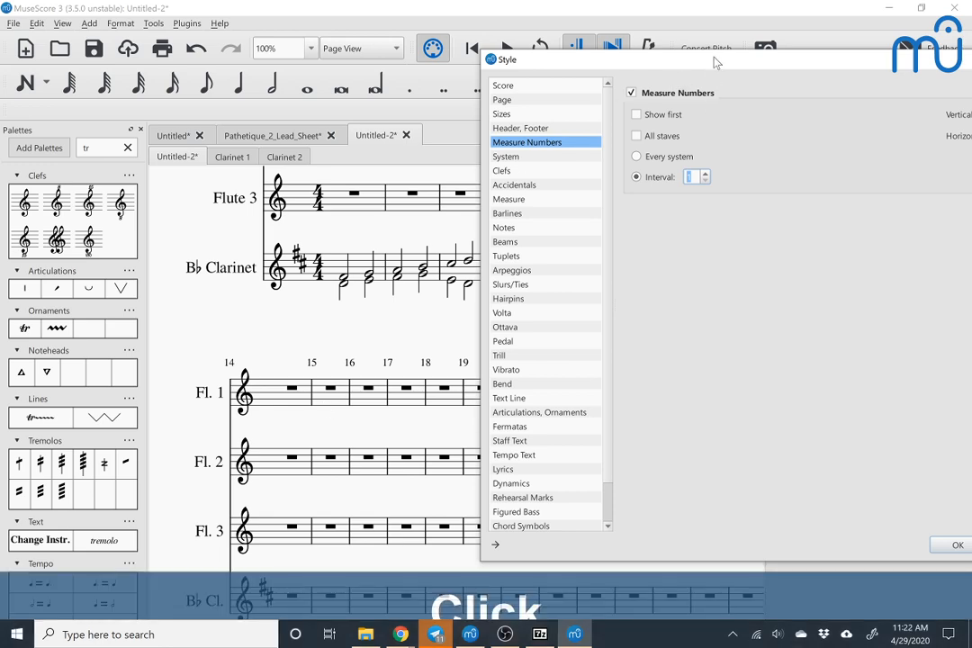
left_click_drag(714, 62, 310, 377)
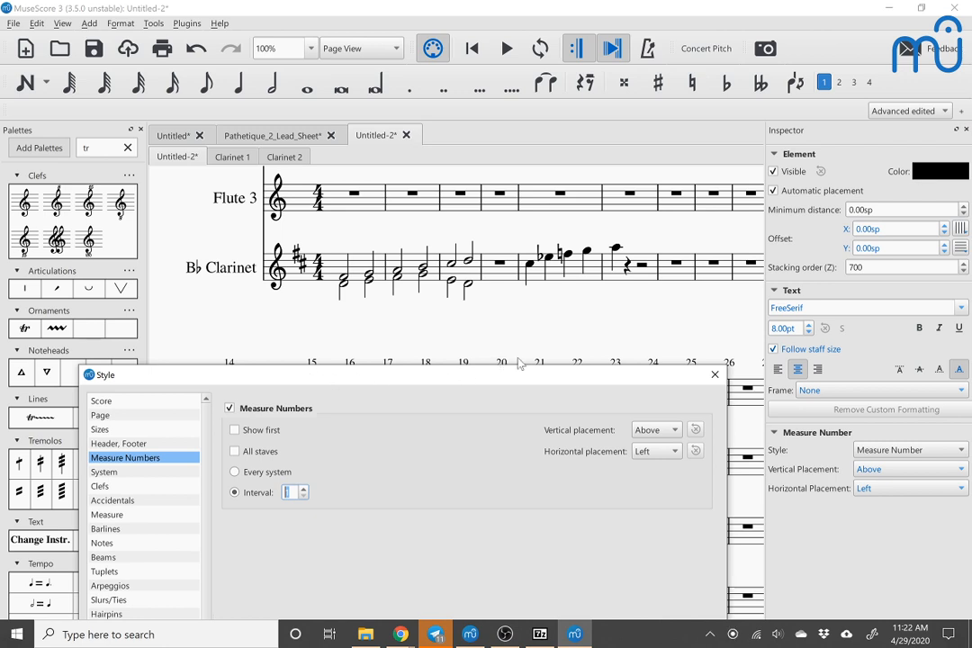
left_click(655, 431)
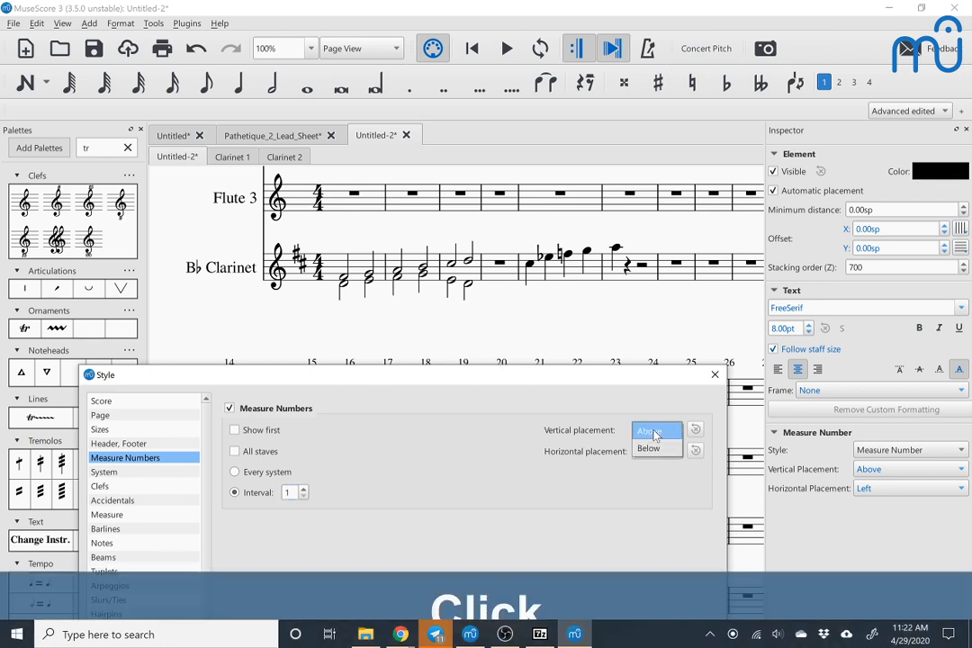
left_click(655, 451)
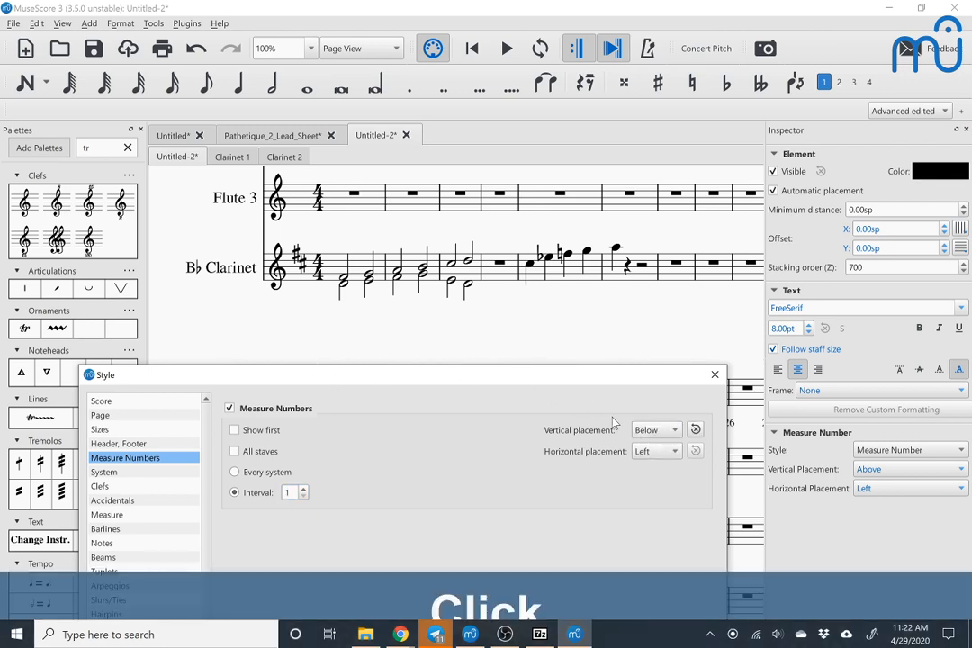
Step: Set the horizontal placement of the measure numbers to Center, close the style settings and select number 15 below Flute 1
left_click_drag(569, 380, 860, 205)
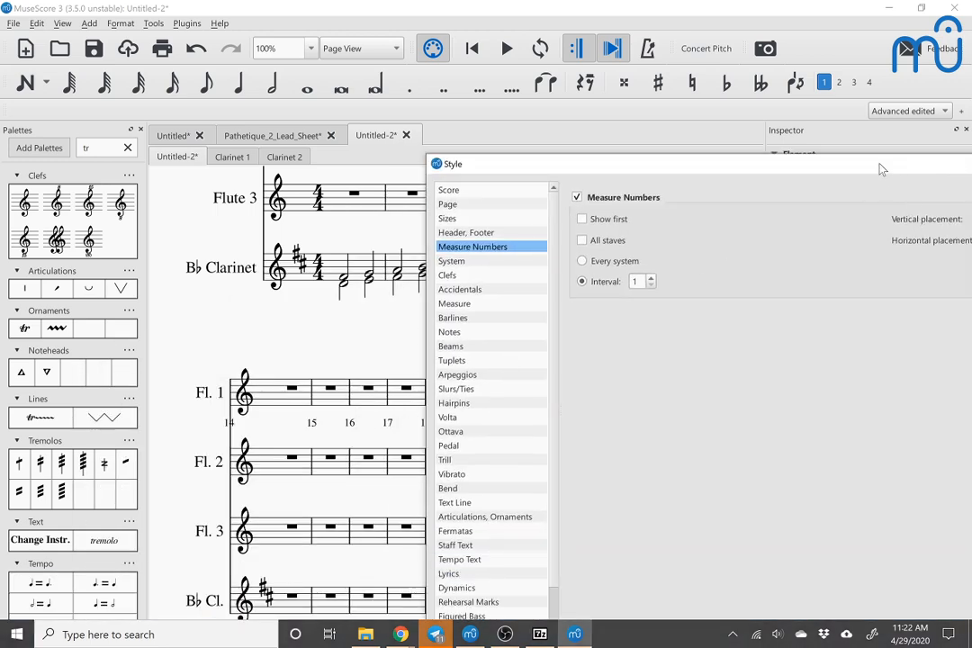
left_click_drag(882, 170, 657, 178)
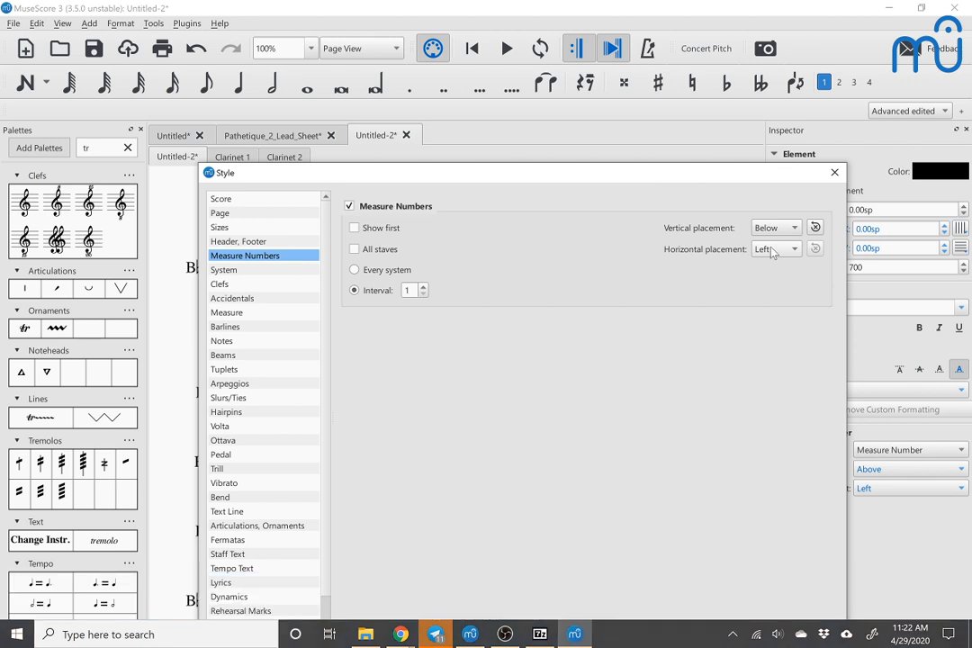
left_click(773, 251)
left_click(771, 268)
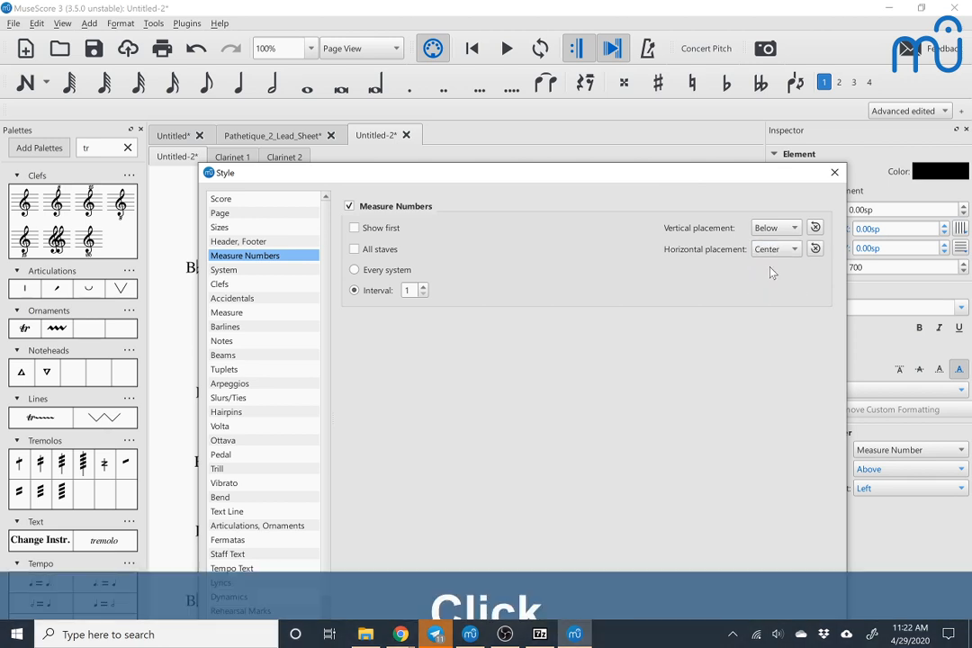
left_click(836, 174)
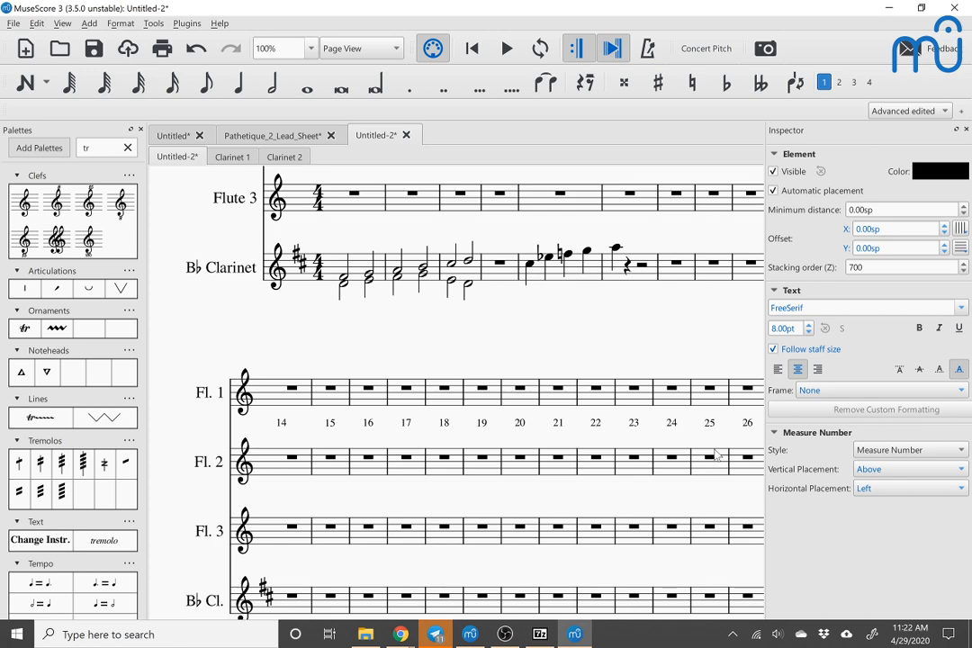
left_click(332, 428)
scroll(329, 429, "down", 3)
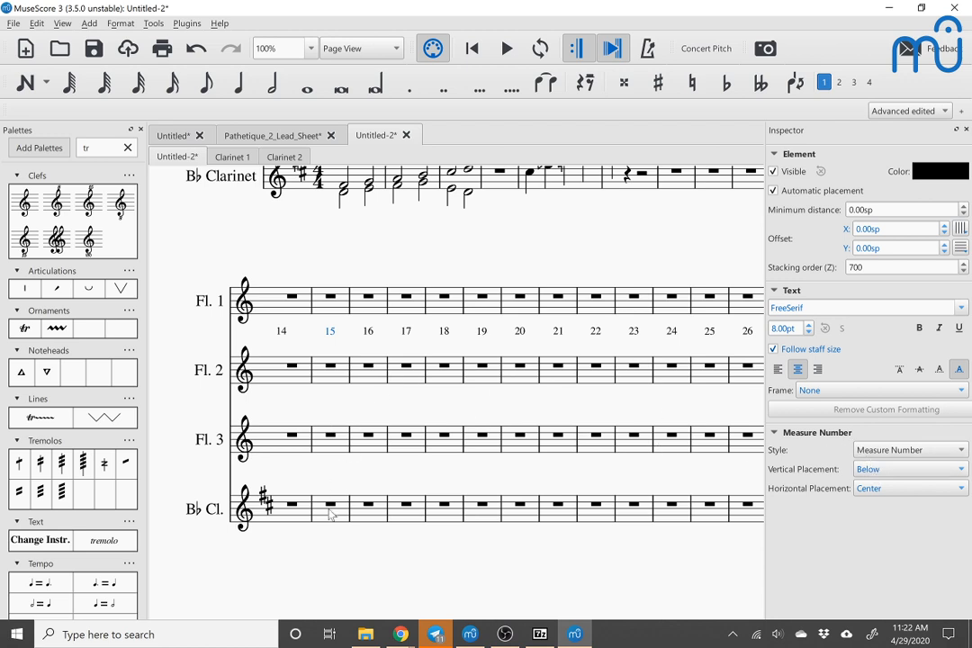
left_click(120, 23)
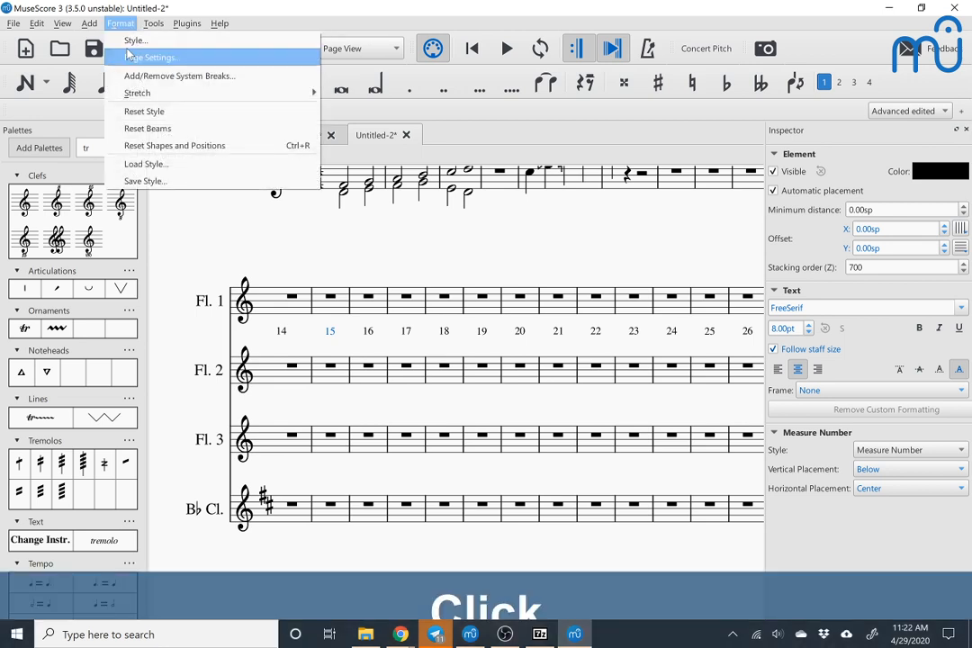
left_click(135, 58)
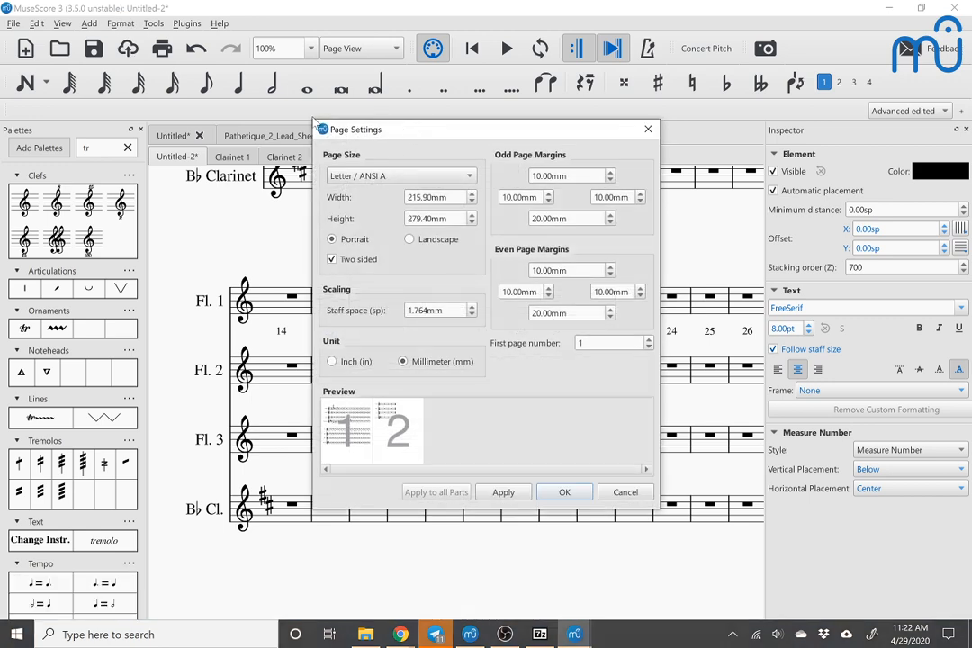
key("Escape")
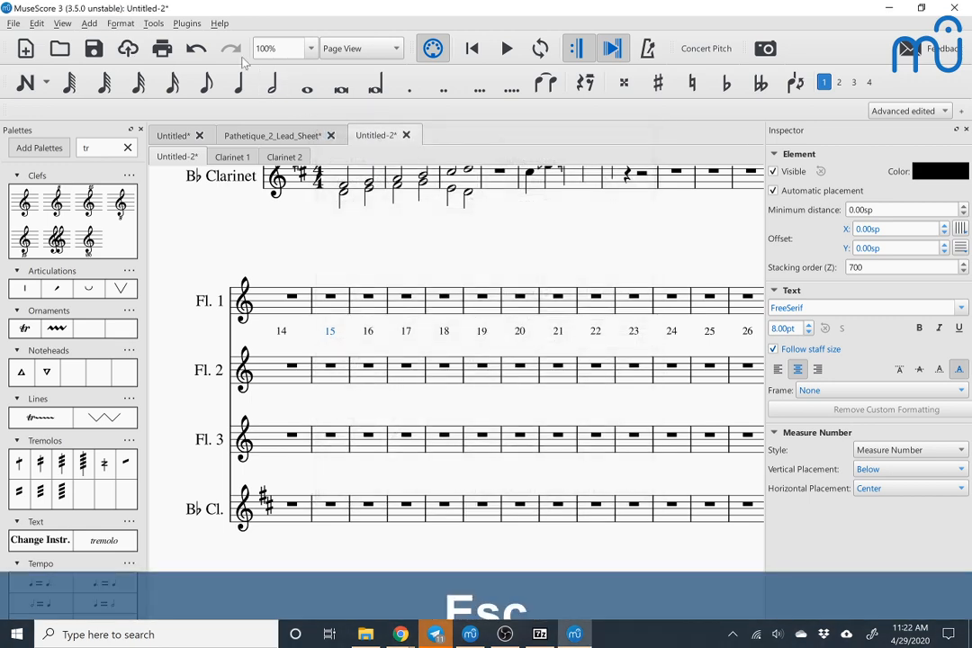
Step: Enable measure numbers on all staves in the style settings and close them
left_click(120, 24)
left_click(135, 39)
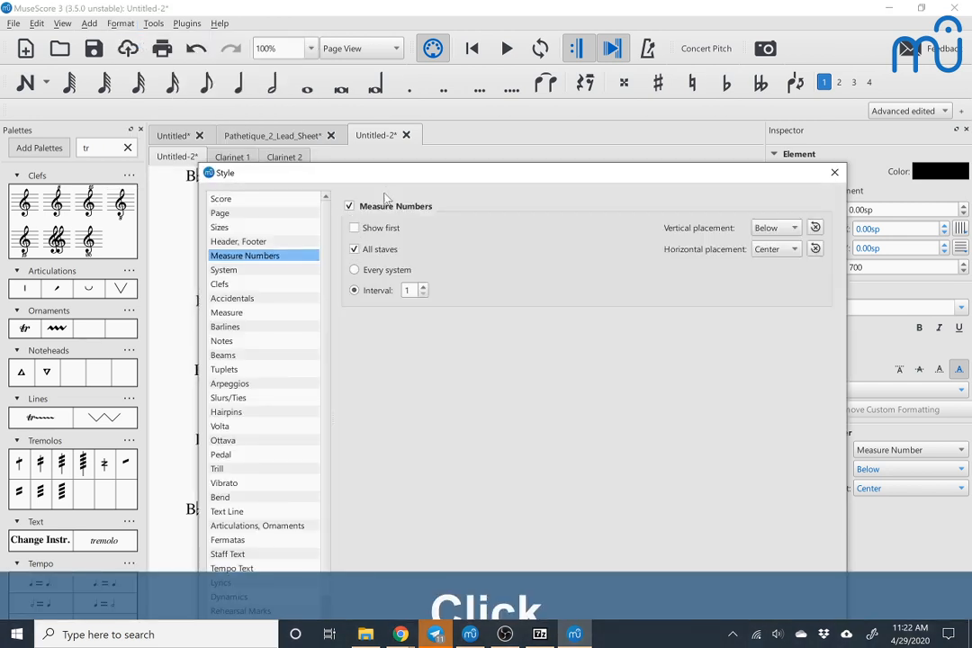
left_click_drag(386, 175, 708, 103)
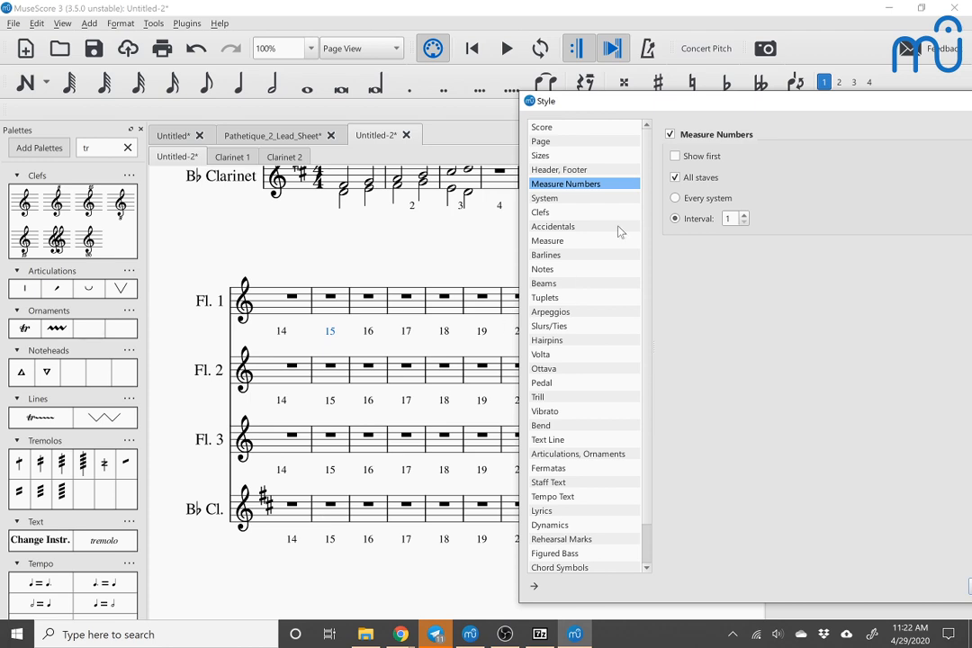
left_click_drag(680, 108, 394, 112)
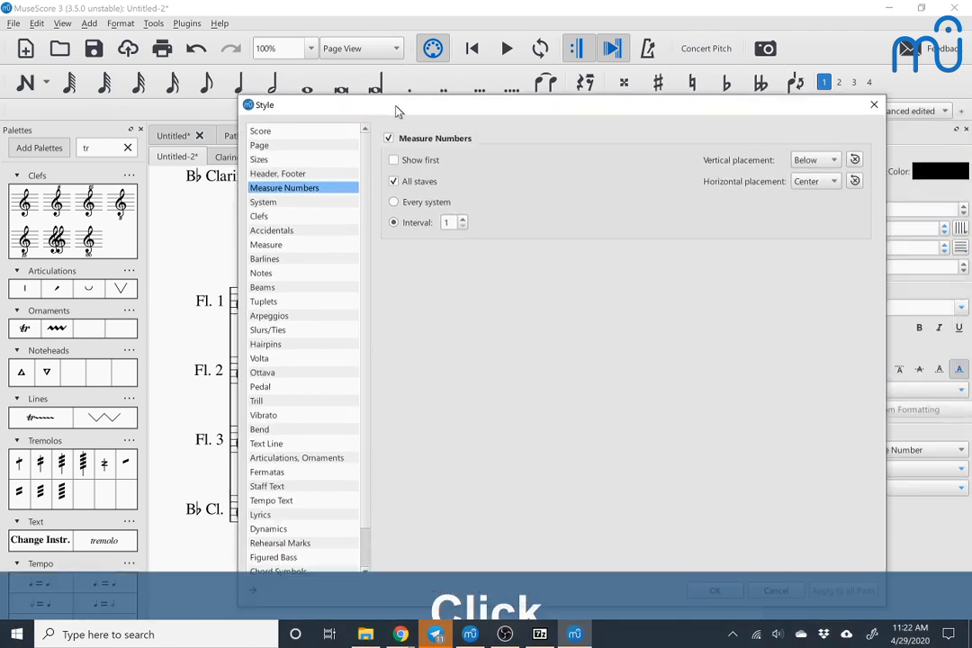
left_click(874, 105)
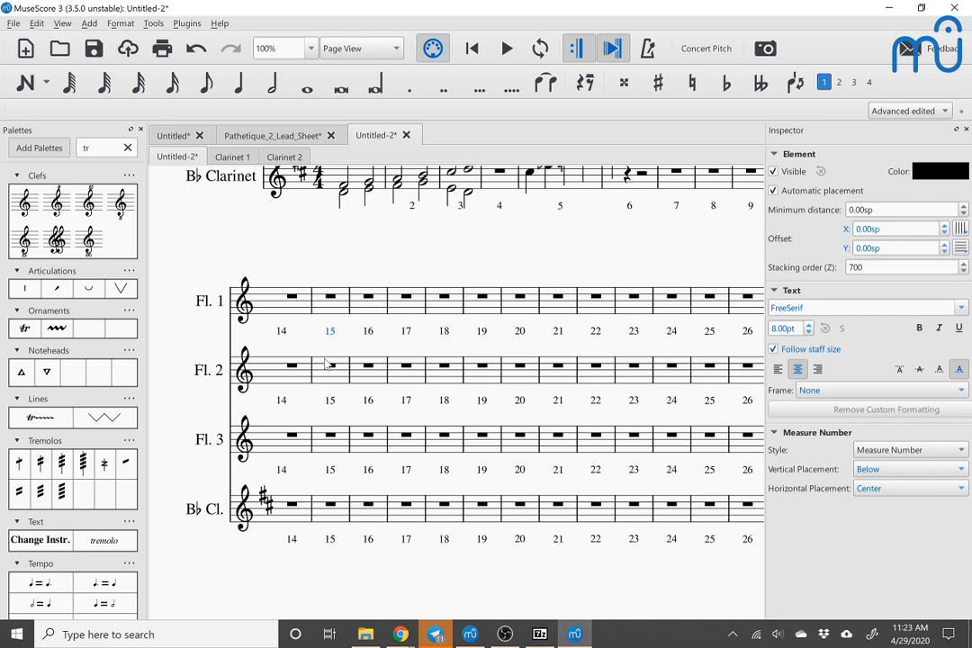
Step: Select all measure numbers on the Flute 1 staff, starting from number 14, and make them invisible
left_click(282, 334)
right_click(282, 334)
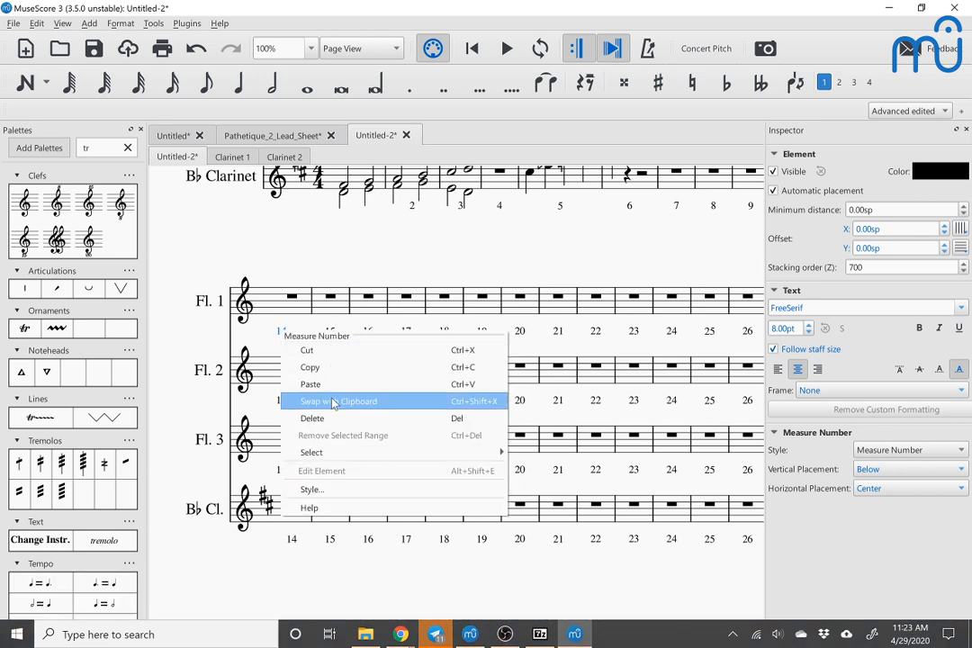
mouse_move(329, 452)
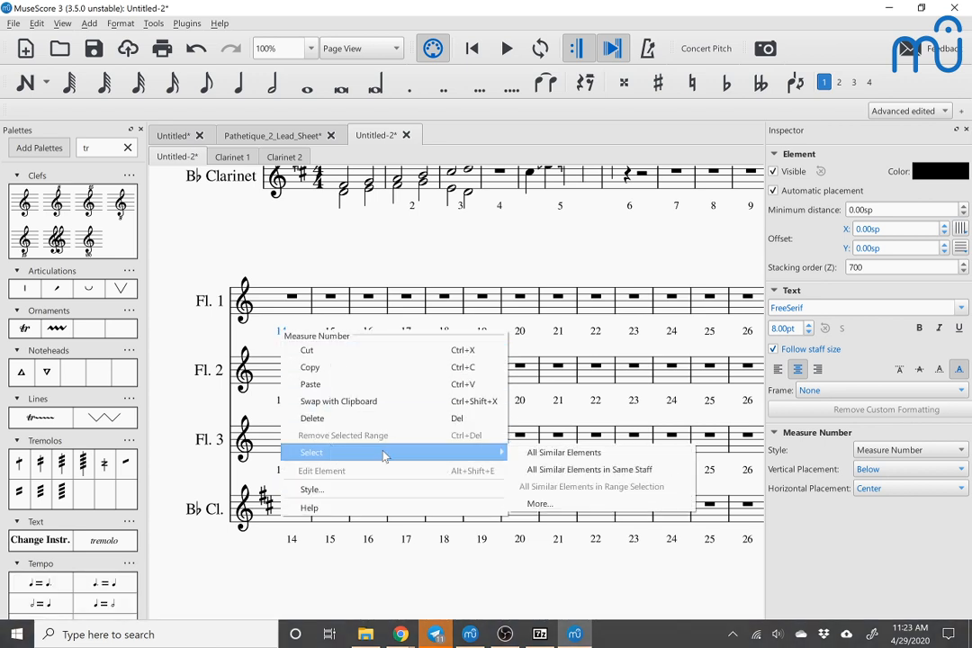
left_click(545, 470)
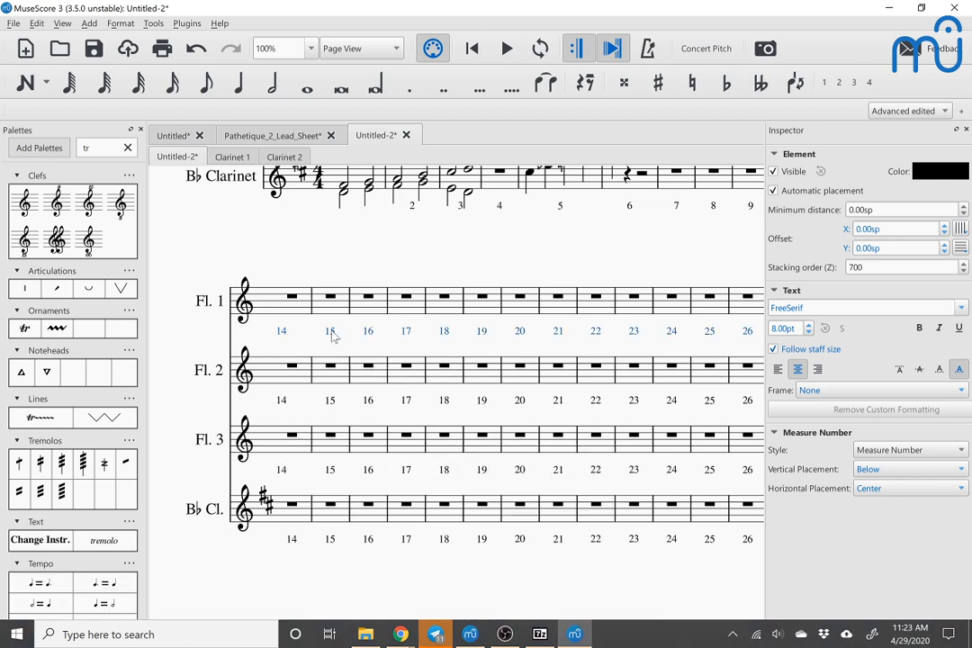
key("v")
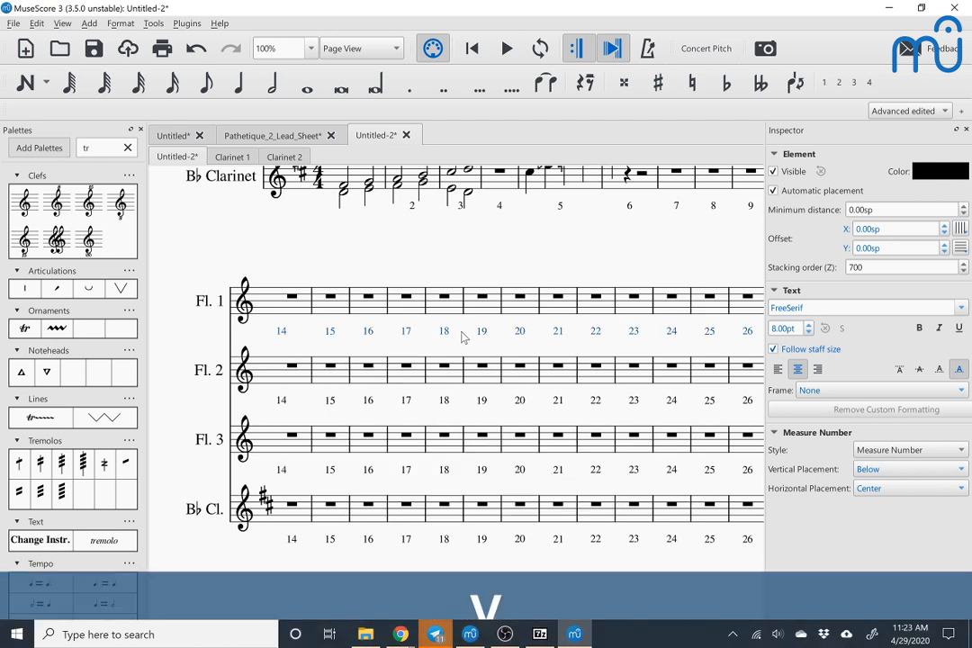
Step: Undo the measure number changes back to the default system numbering, and redo them to restore centered numbers below all staves
left_click(281, 401)
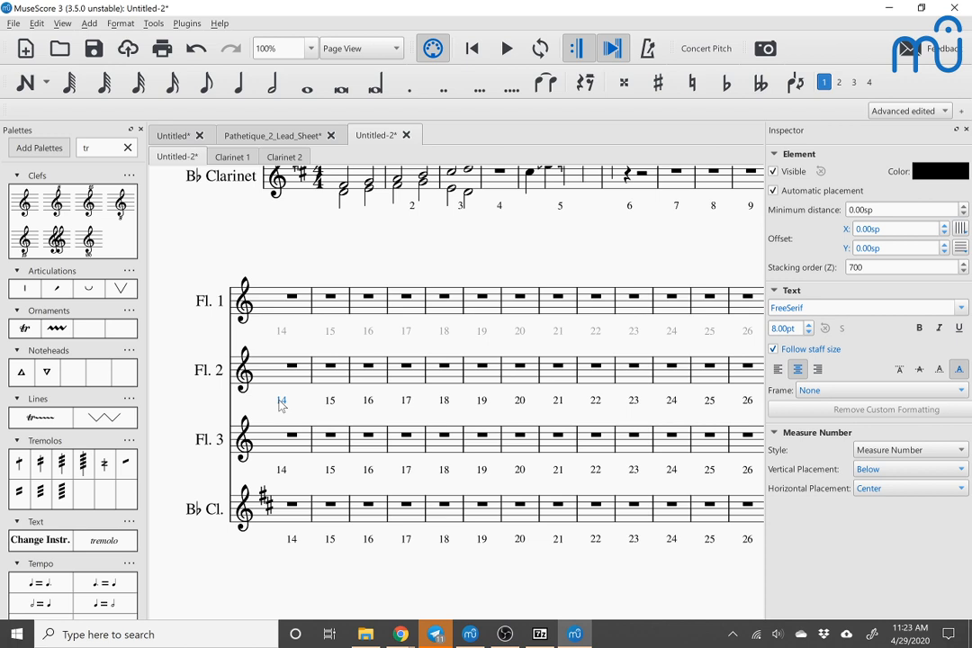
key("ctrl+z")
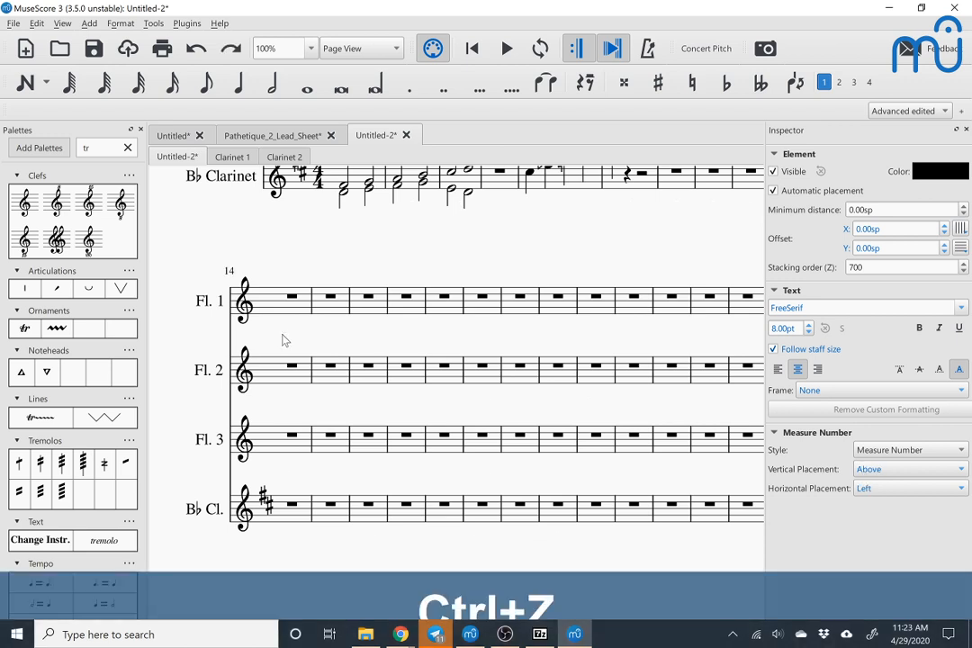
key("ctrl+shift+z")
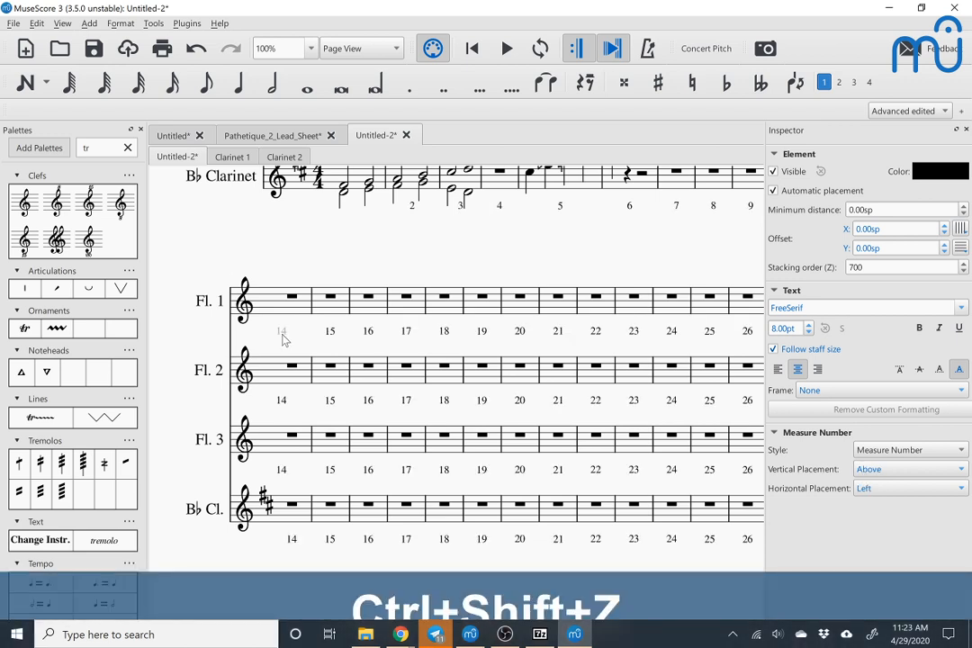
Step: Select Flutes 1 to 3 from the first measure to the end and try to select all measure numbers within that range
scroll(288, 308, "up", 4)
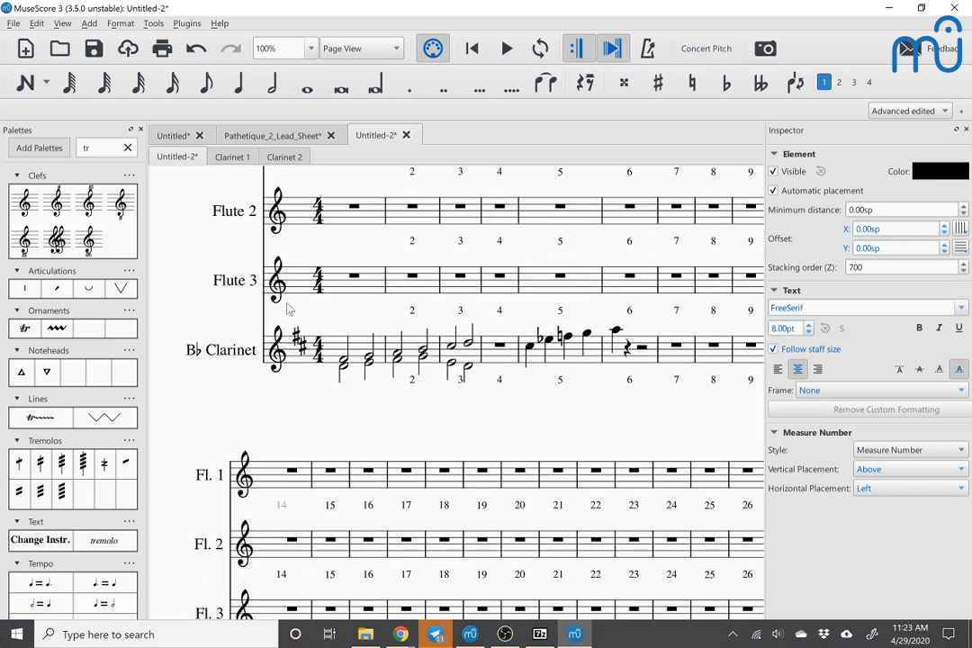
scroll(347, 214, "up", 2)
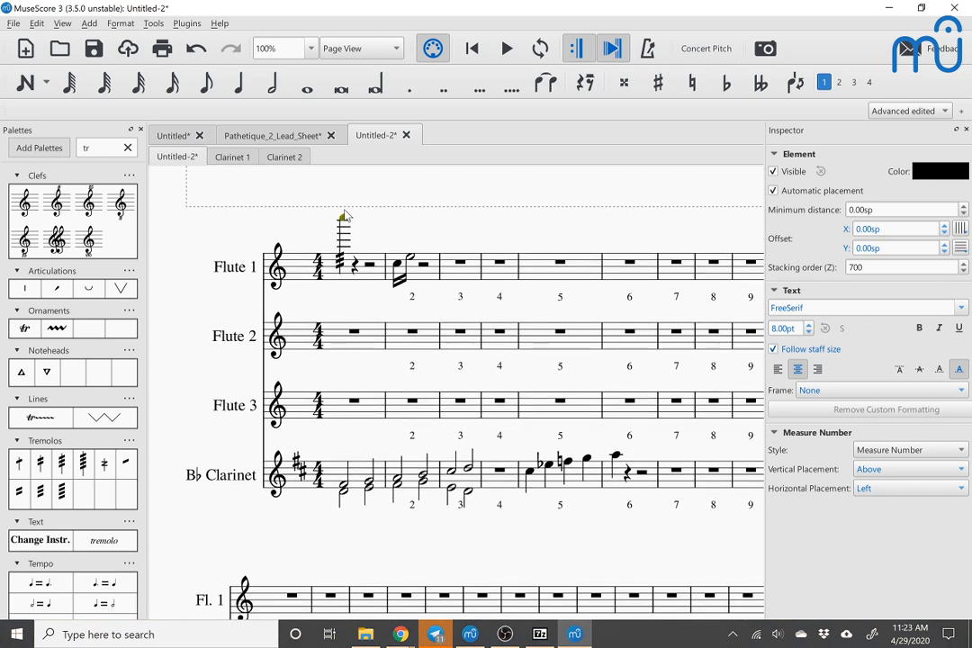
left_click(366, 283)
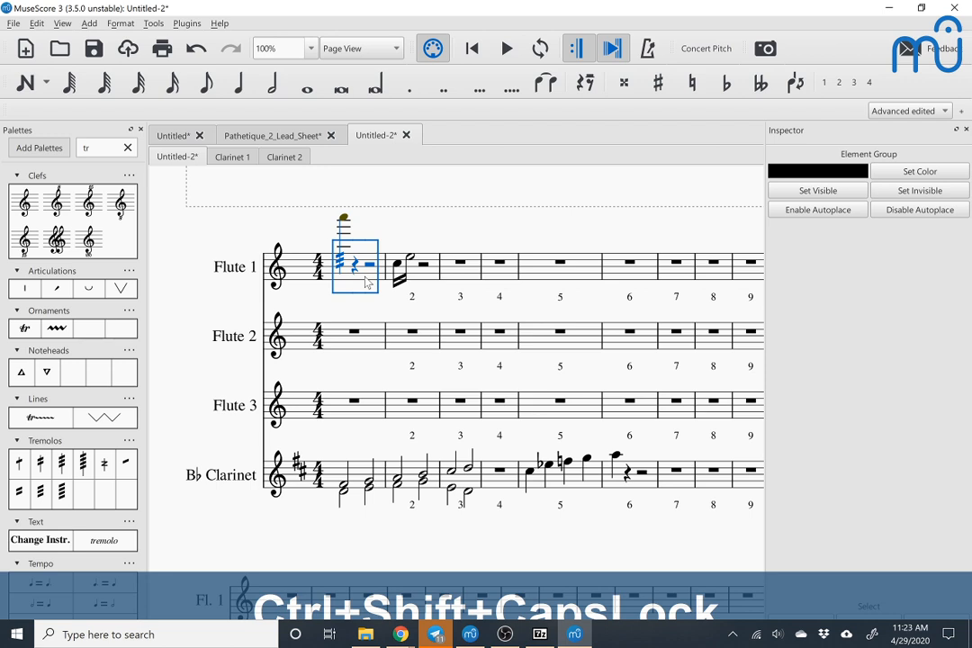
key("ctrl+shift+Right")
key("Caps_Lock")
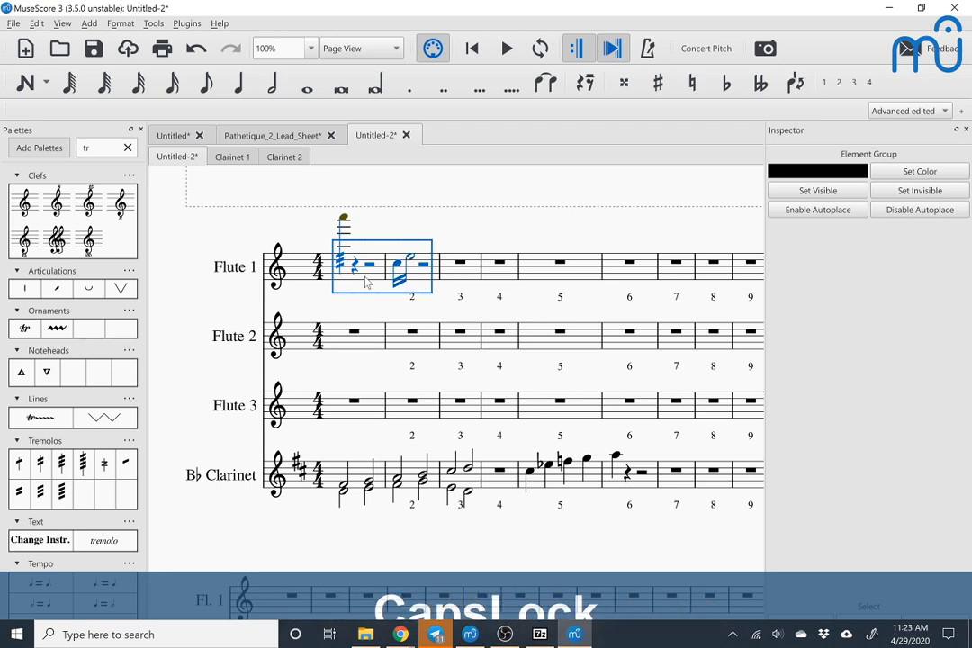
key("ctrl+shift+End")
key("shift+Down")
key("shift+Down")
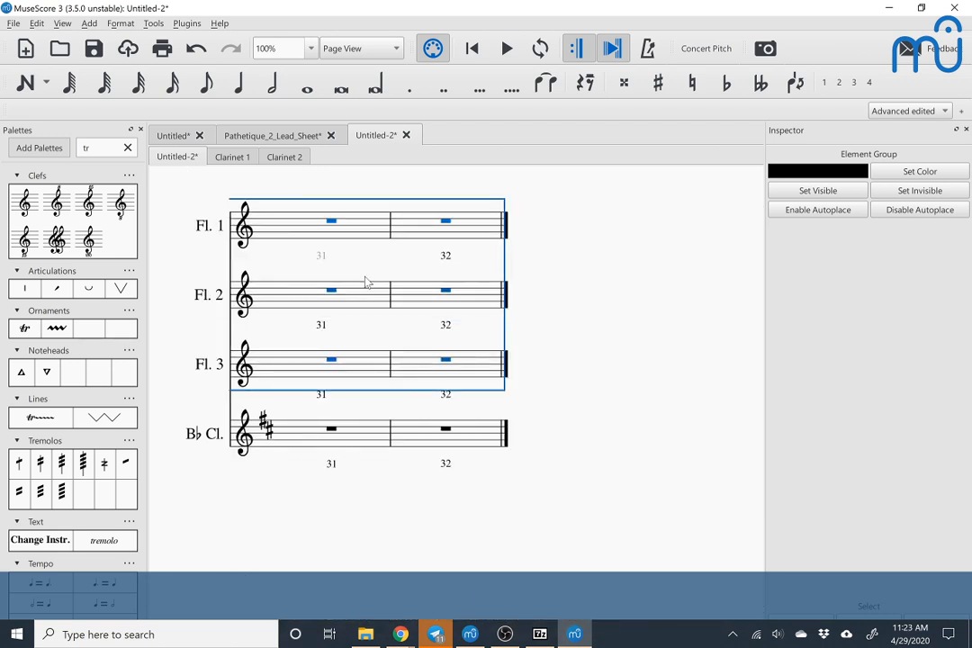
right_click(322, 329)
mouse_move(365, 449)
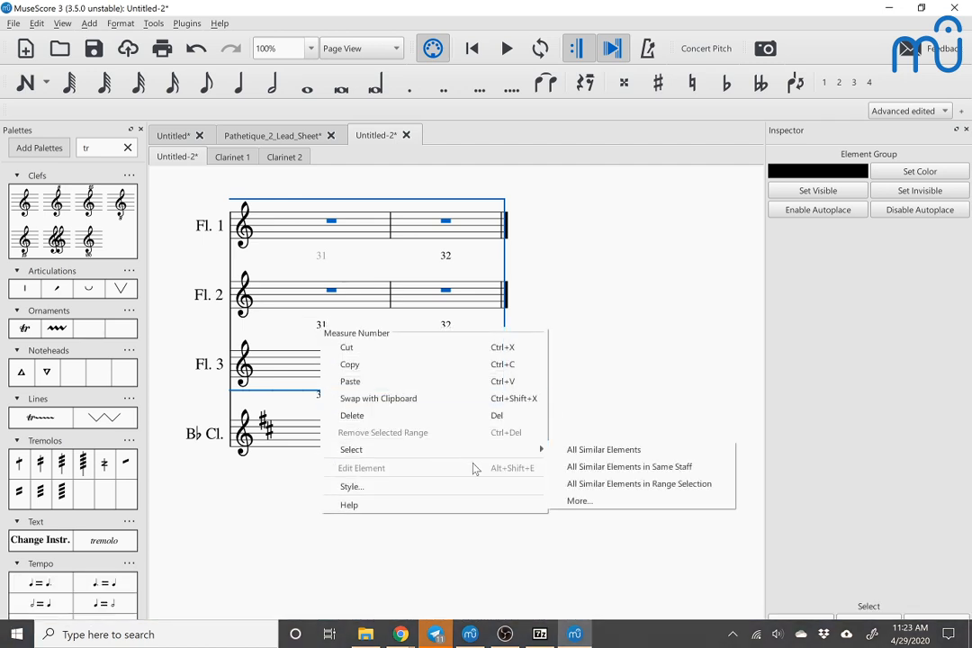
left_click(583, 490)
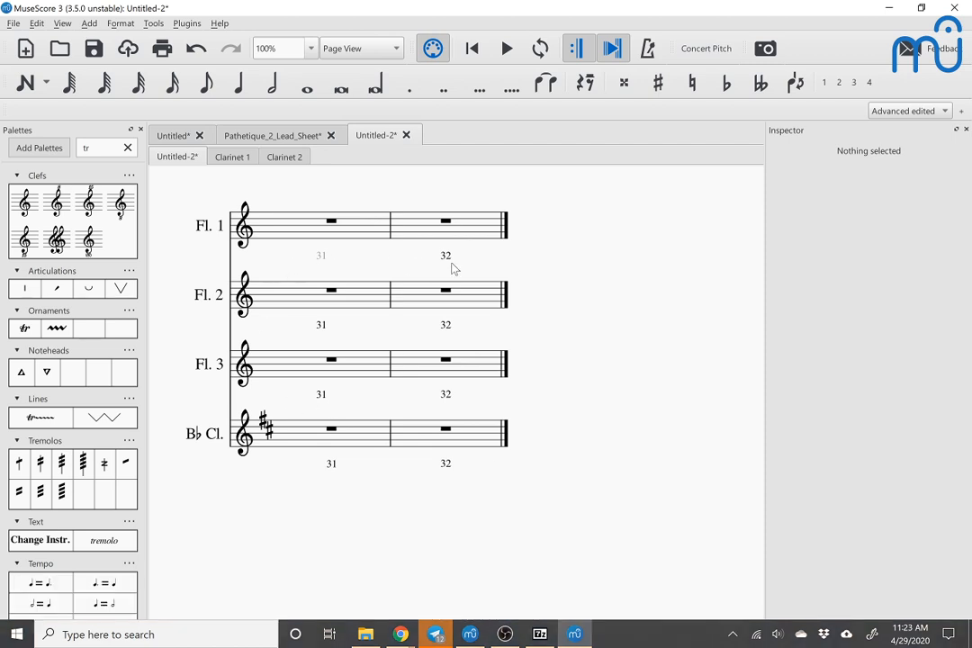
Step: Reselect all three flute staves across the whole score and try to toggle the visibility of the measure numbers in that range
left_click(418, 377)
scroll(418, 376, "left", 12)
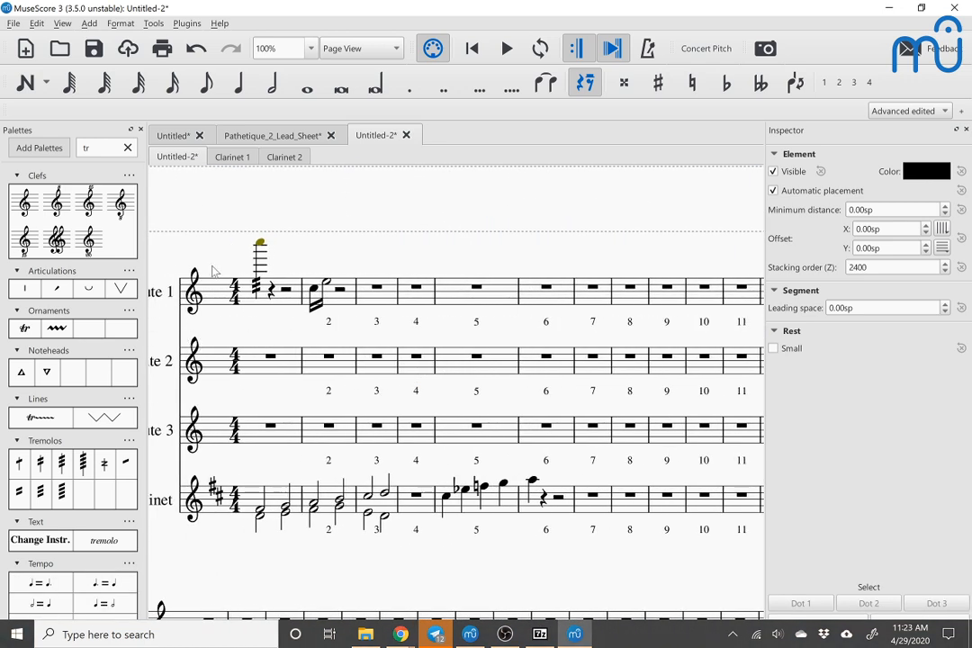
left_click(295, 308, "shift")
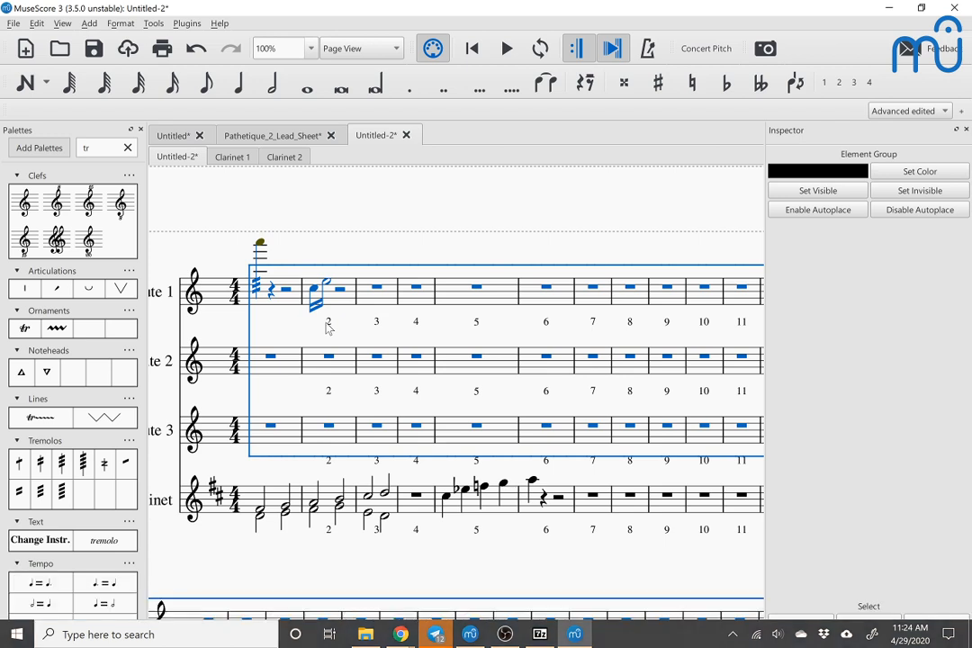
right_click(328, 323)
mouse_move(504, 445)
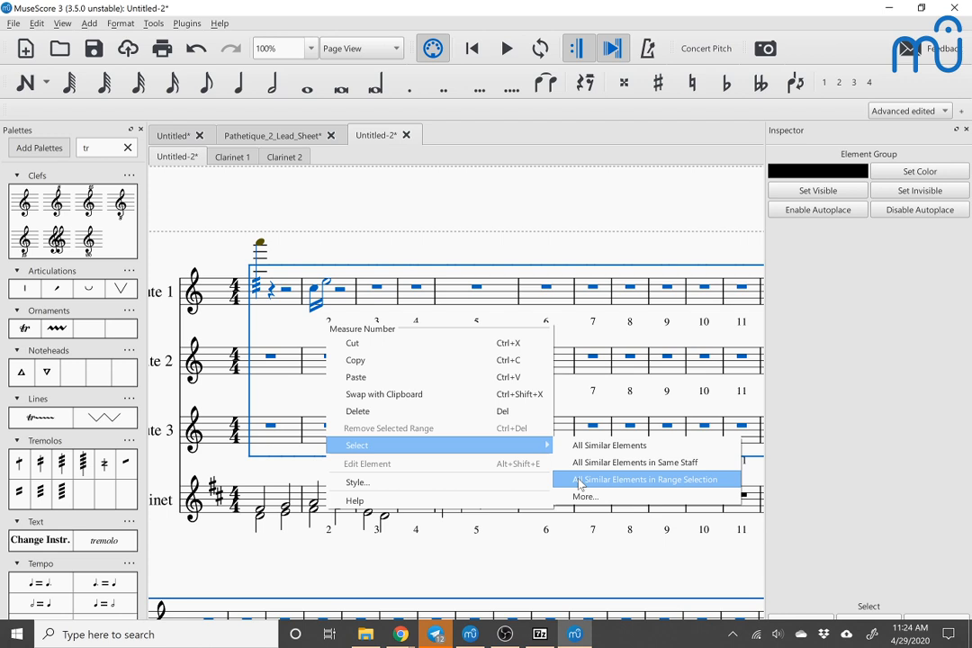
left_click(581, 483)
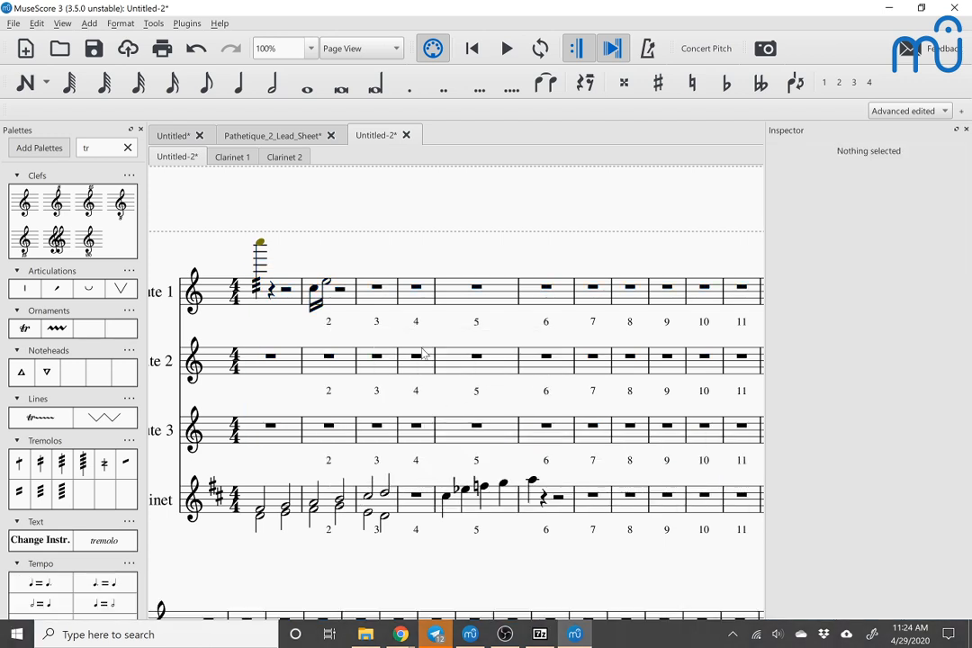
key("v")
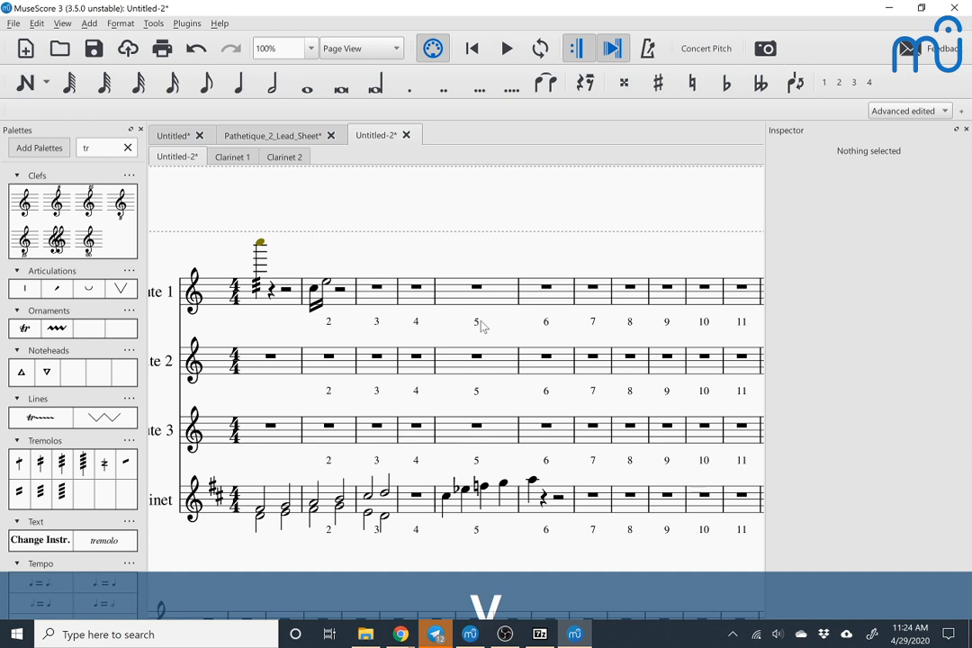
Step: Select measures 2 to 5 on the three flute staves and try to select all measure numbers in that range
left_click(416, 324)
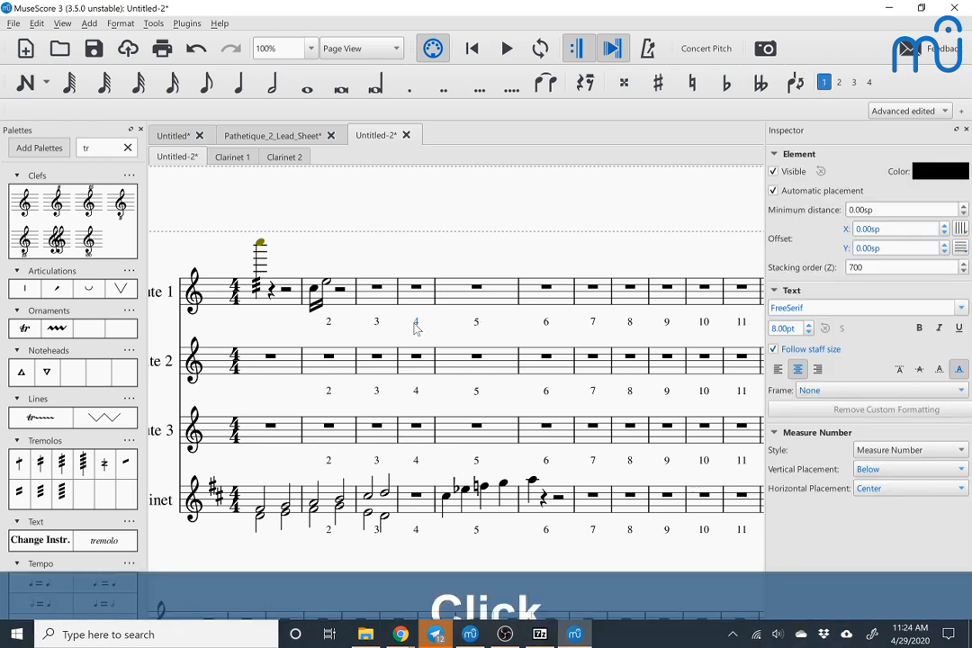
left_click(337, 308)
key("Down")
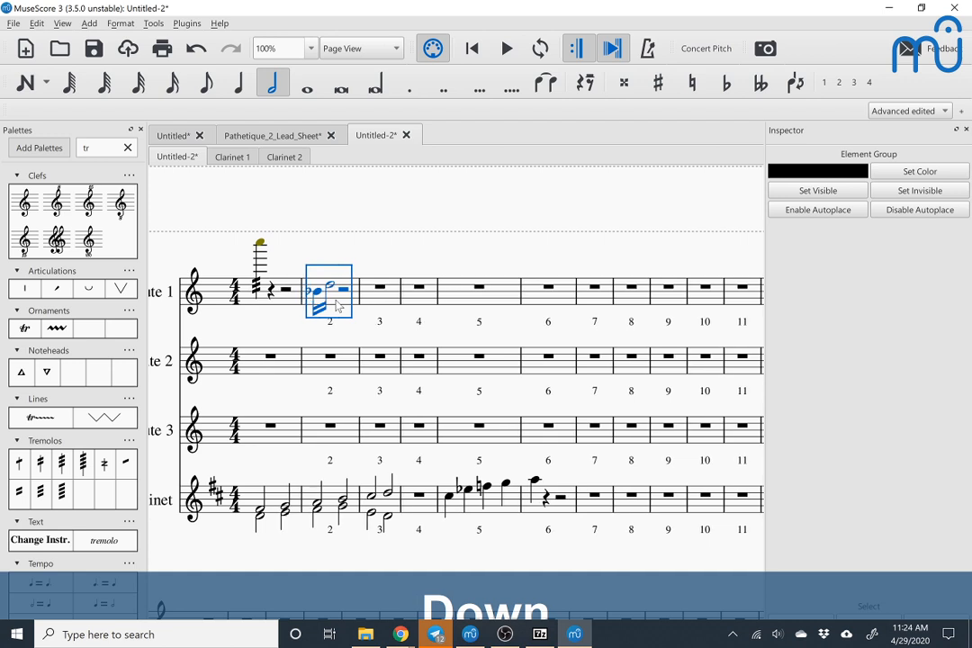
key("Up")
key("shift+Right")
key("shift+Right")
key("shift+Right")
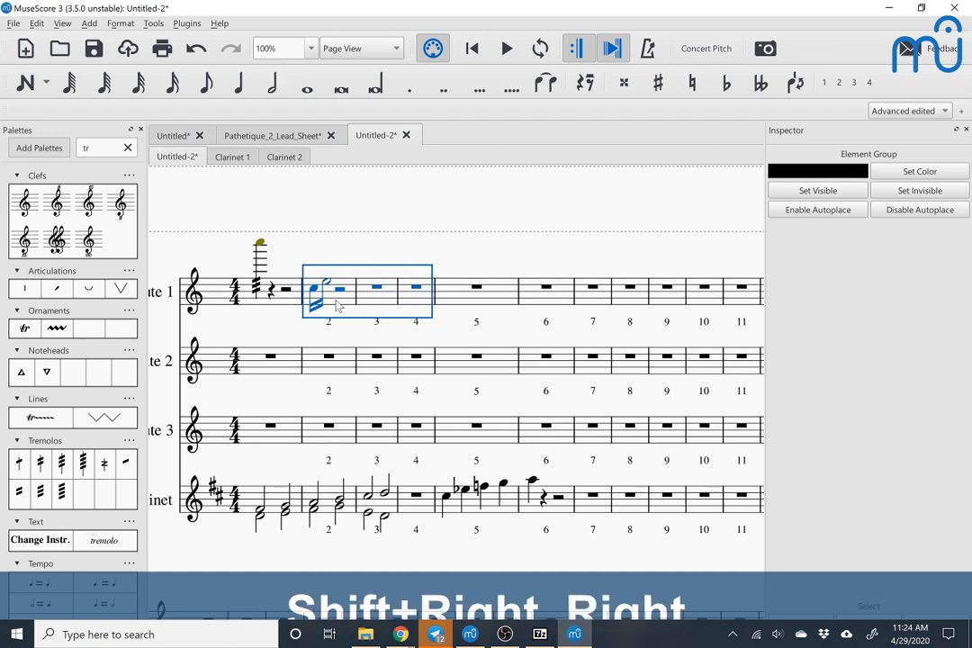
key("ctrl+shift+Down")
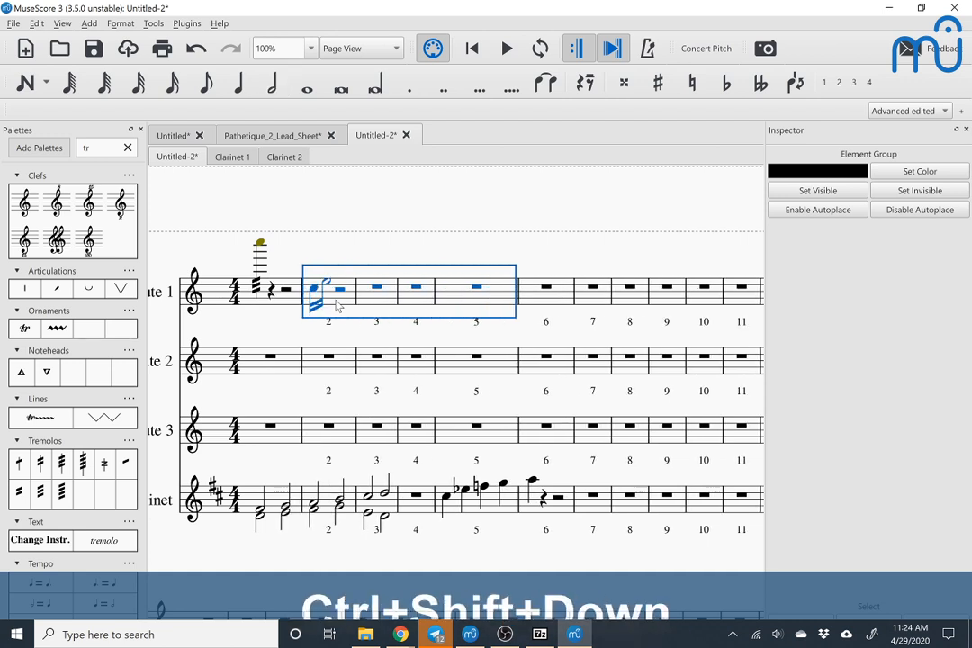
left_click(339, 397, "shift")
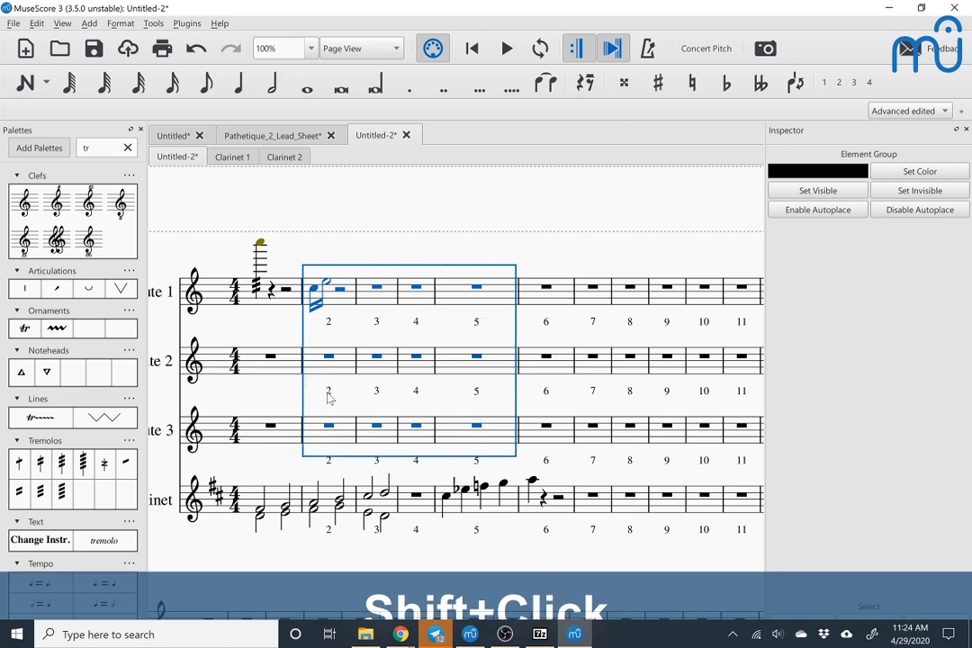
right_click(330, 398)
mouse_move(459, 524)
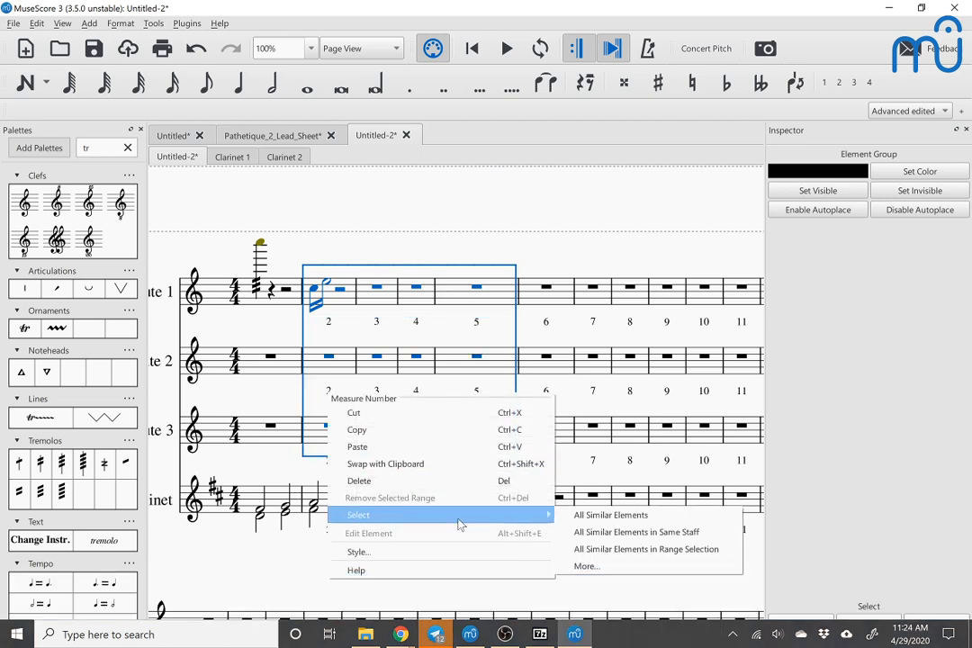
left_click(597, 560)
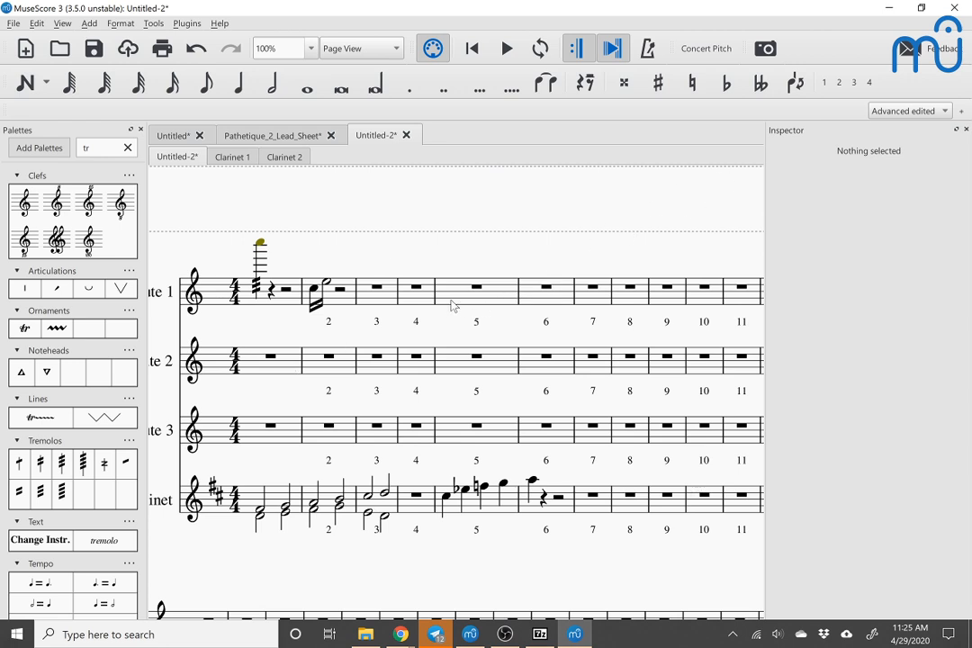
Step: Open the score's parts management and create a new single part titled Flutes
key("alt+f")
key("Up")
key("Up")
key("Up")
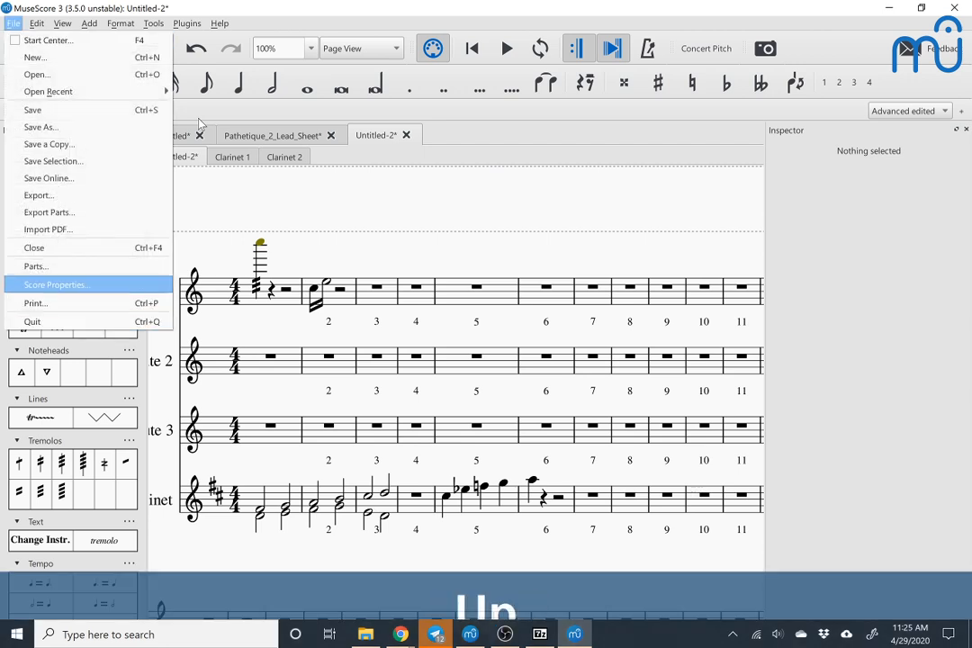
key("Up")
key("Return")
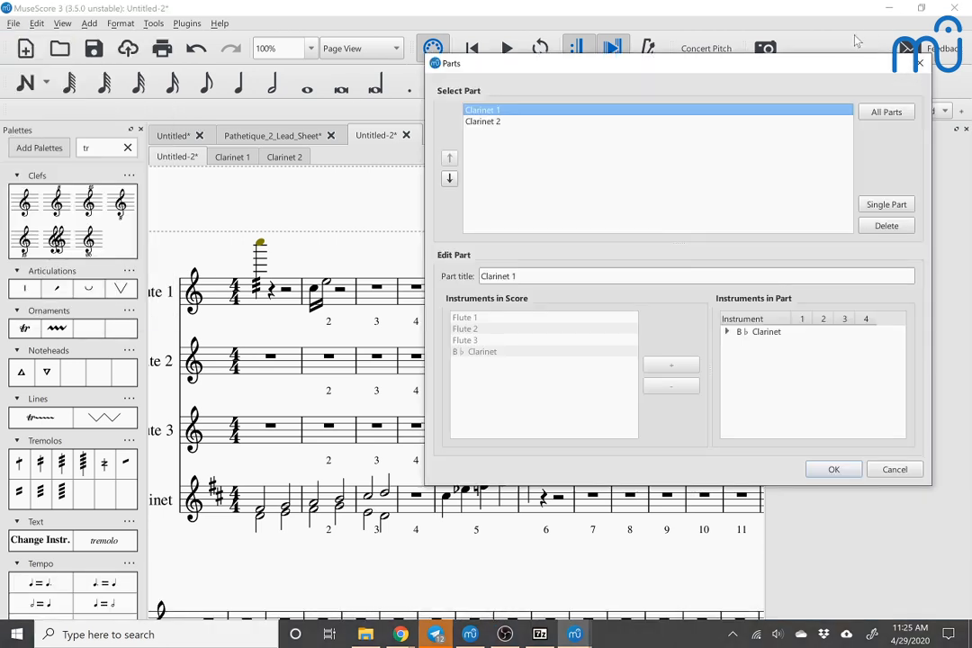
left_click(882, 209)
left_click(496, 276)
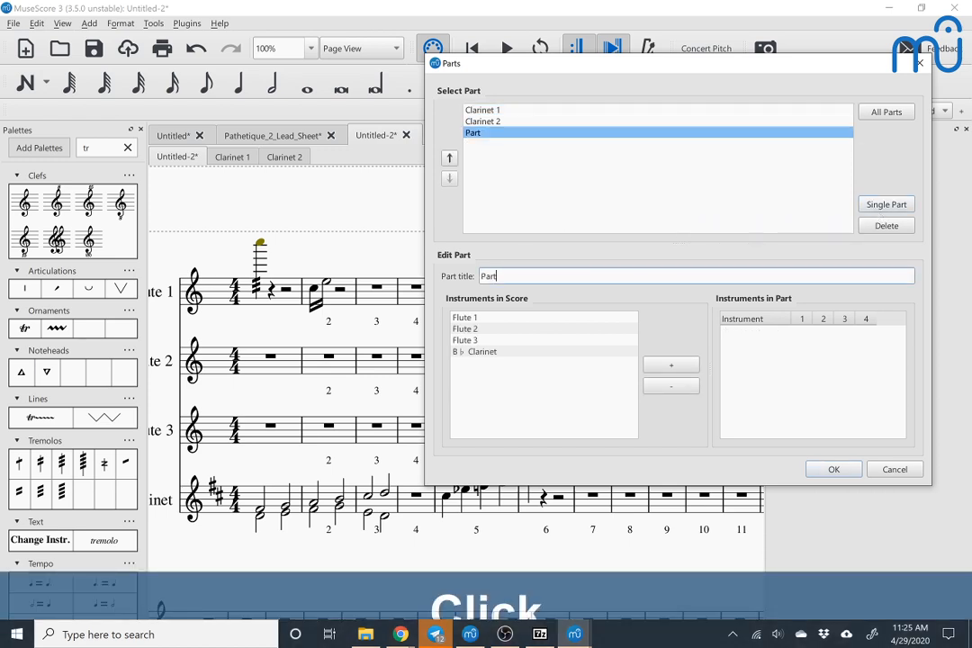
key("ctrl+a")
type("Flutes")
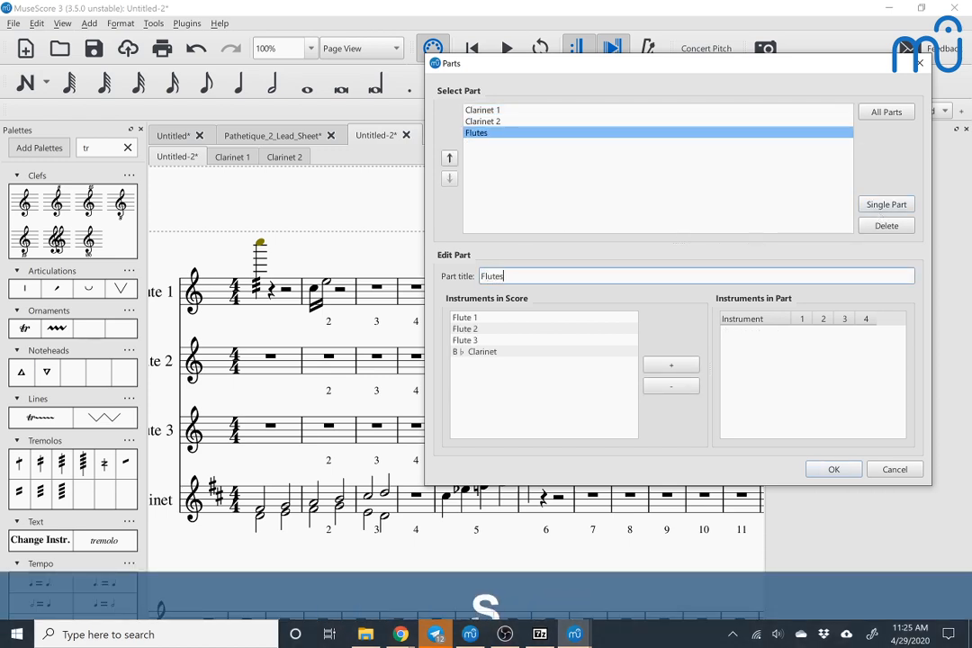
Step: Add Flute 1, Flute 2 and Flute 3 to the Flutes part, confirm, view the part and return to the main score
double_click(458, 319)
left_click(461, 329)
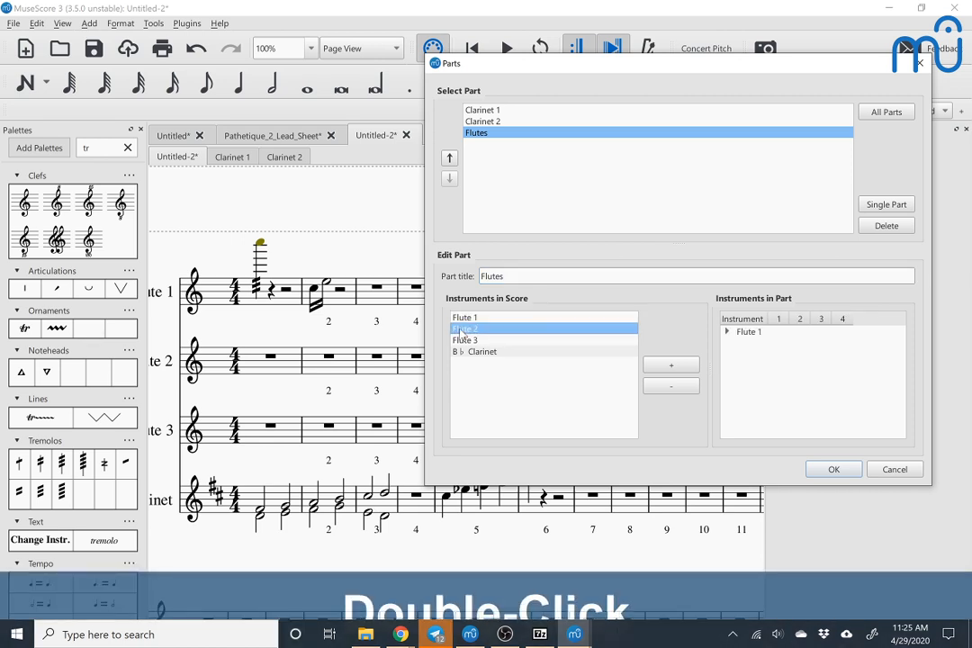
double_click(463, 330)
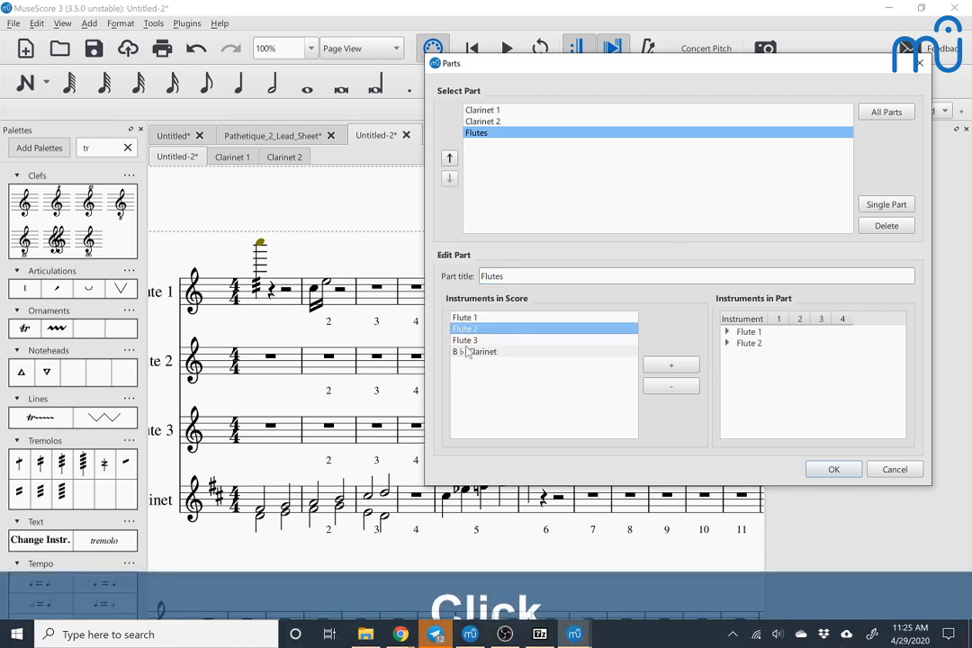
double_click(465, 342)
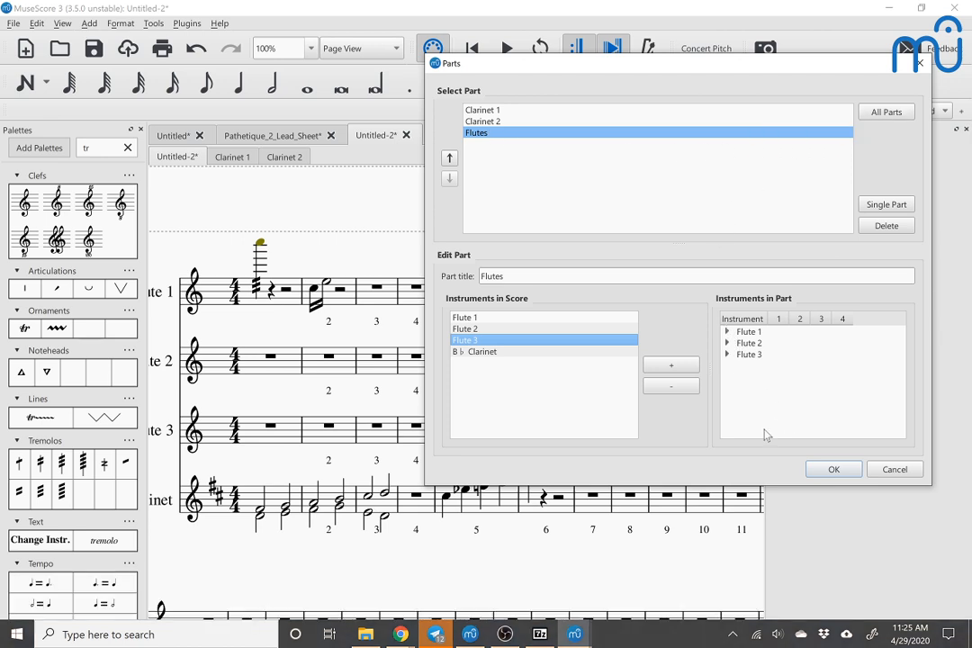
left_click(814, 471)
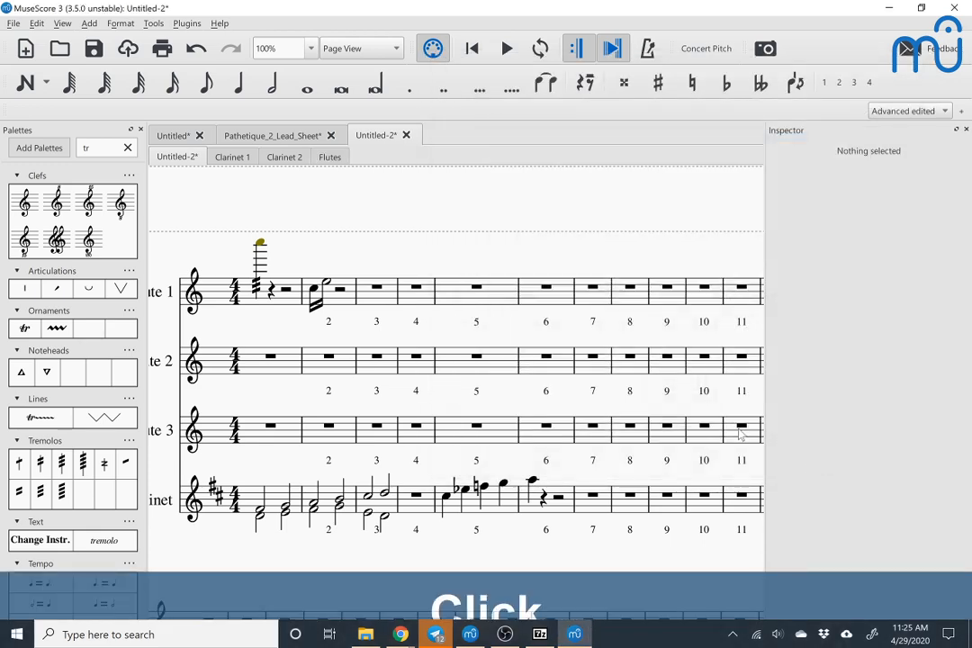
left_click(331, 160)
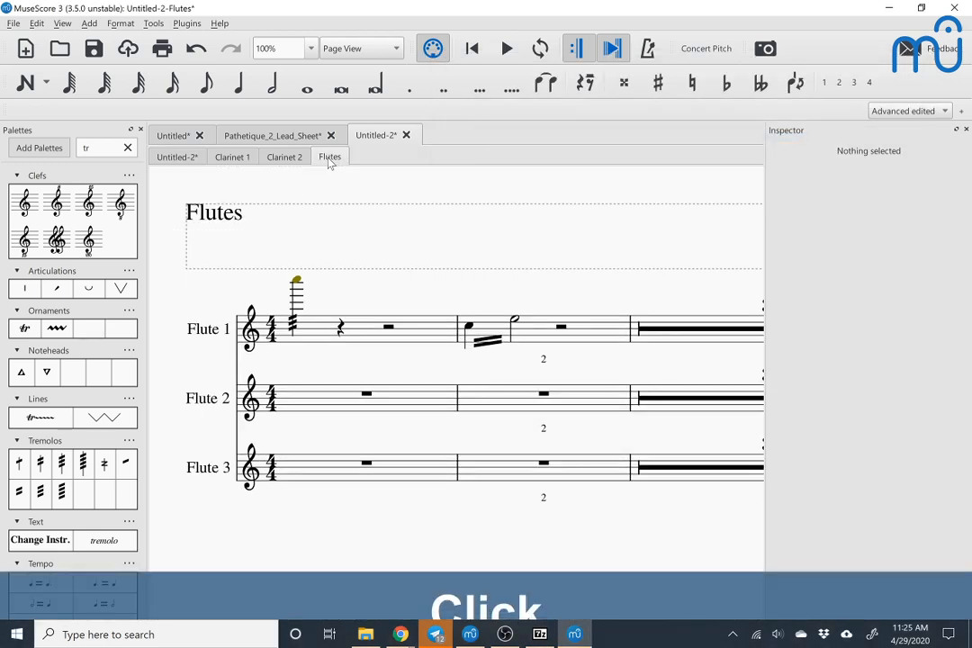
left_click(176, 160)
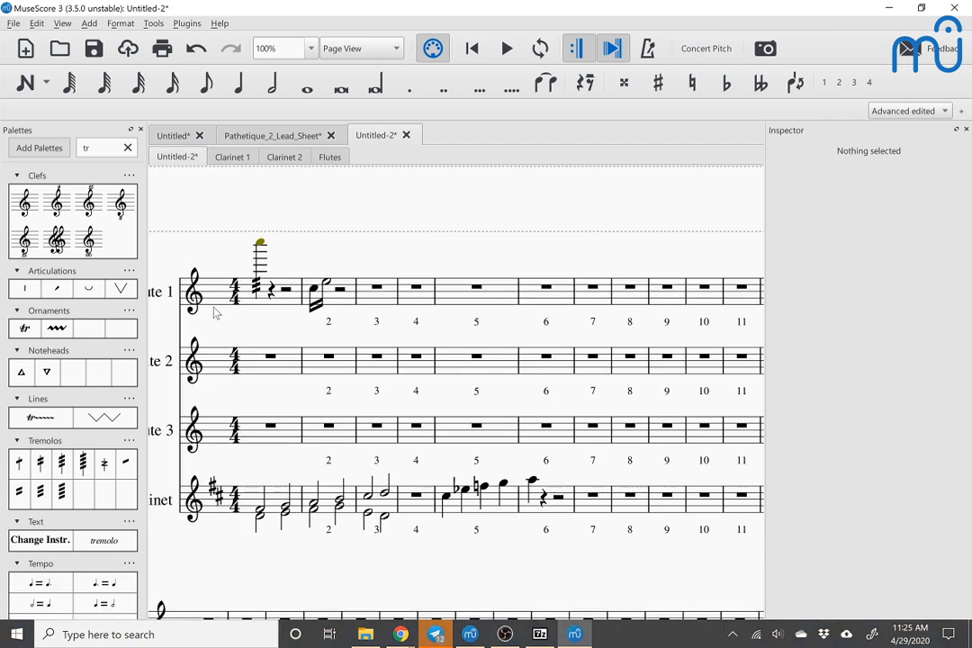
Step: Reopen the parts management, delete the Flutes part and create a new single part
scroll(216, 313, "left", 4)
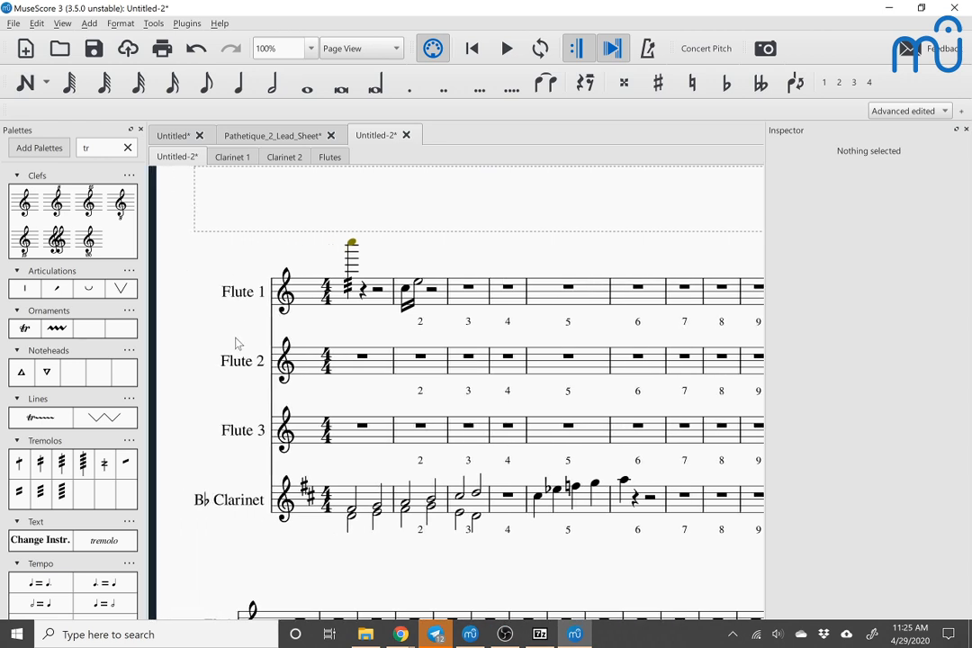
left_click(37, 27)
mouse_move(14, 22)
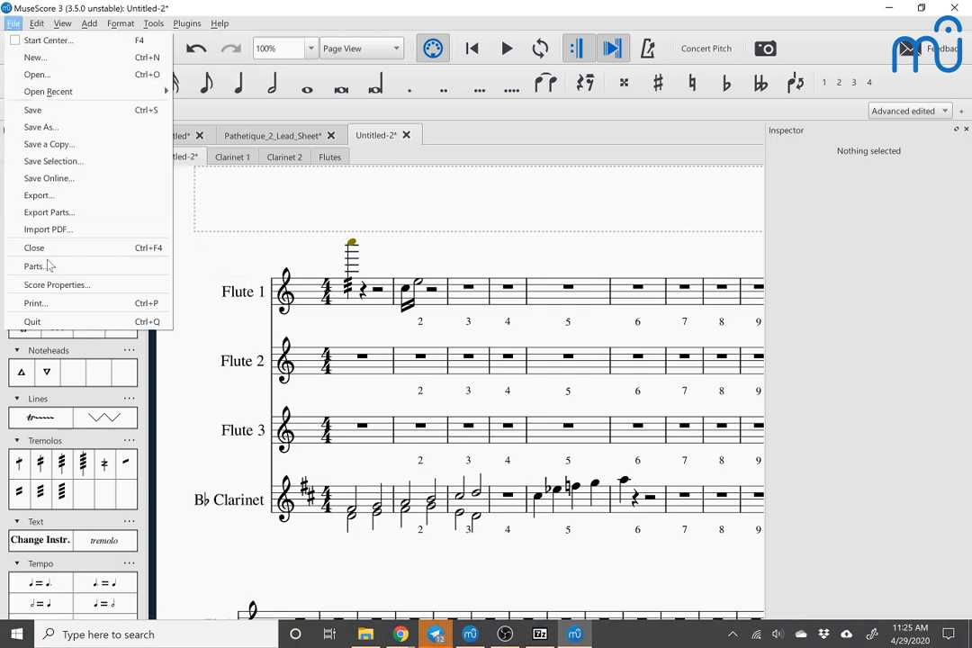
left_click(28, 266)
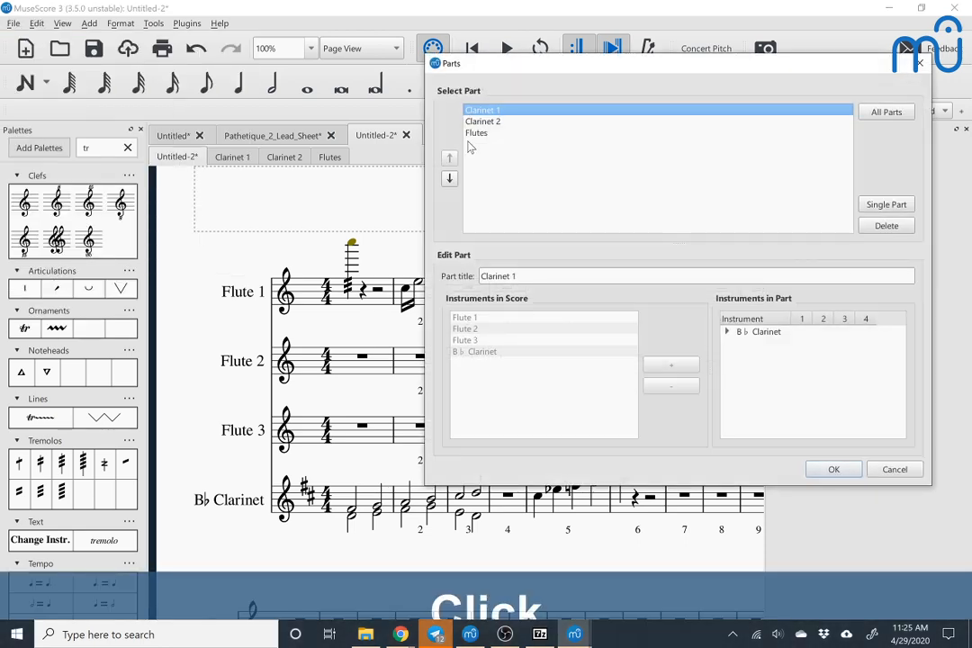
left_click(480, 134)
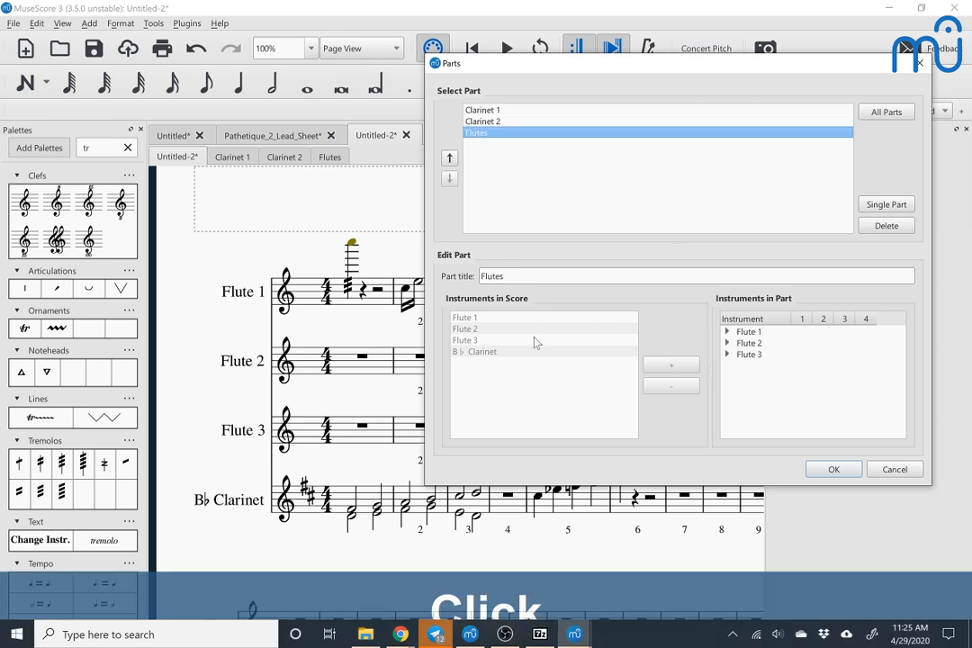
left_click(755, 334)
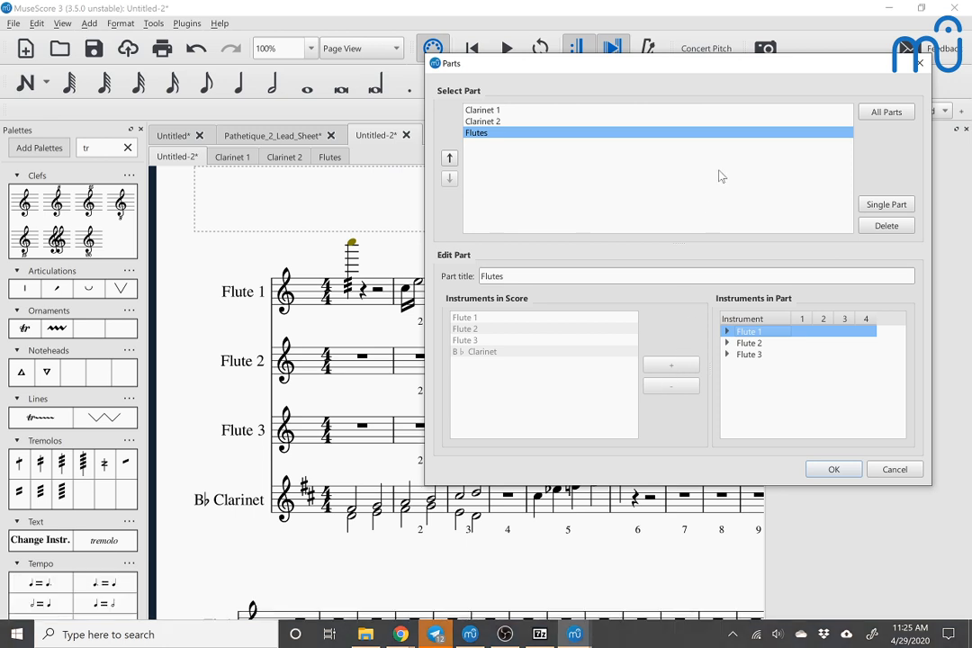
left_click(882, 226)
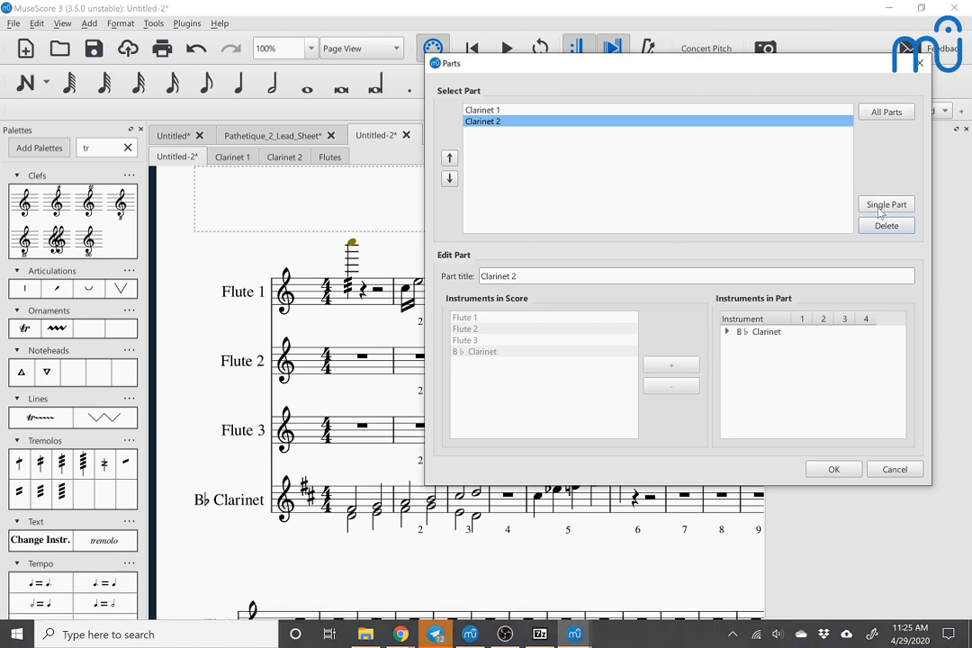
left_click(882, 205)
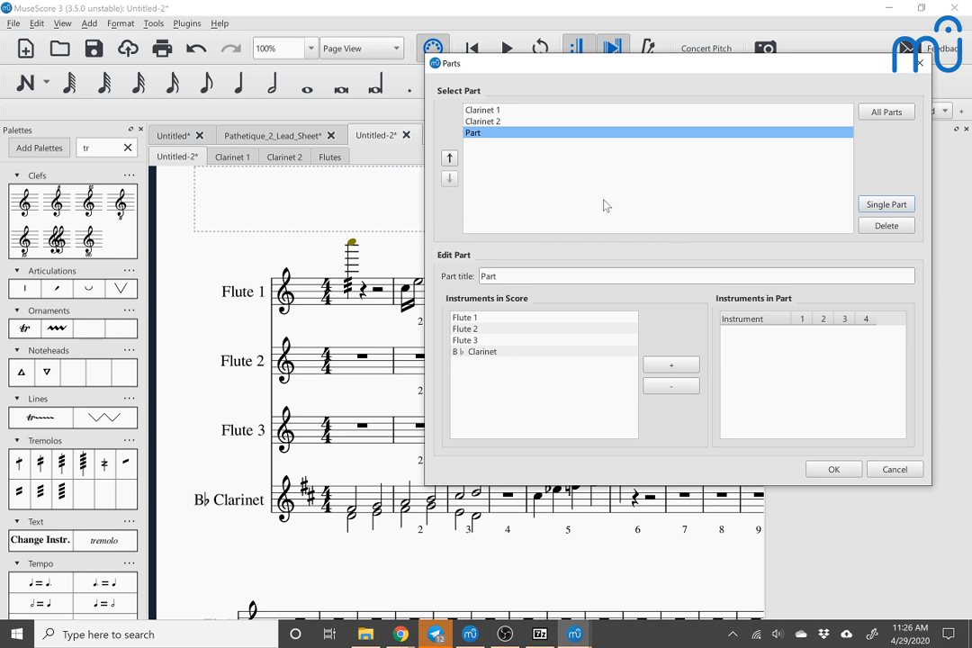
Step: Discard the pending part changes, select the Flute 1 measure number 2, and view the Clarinet 1 part
left_click(912, 469)
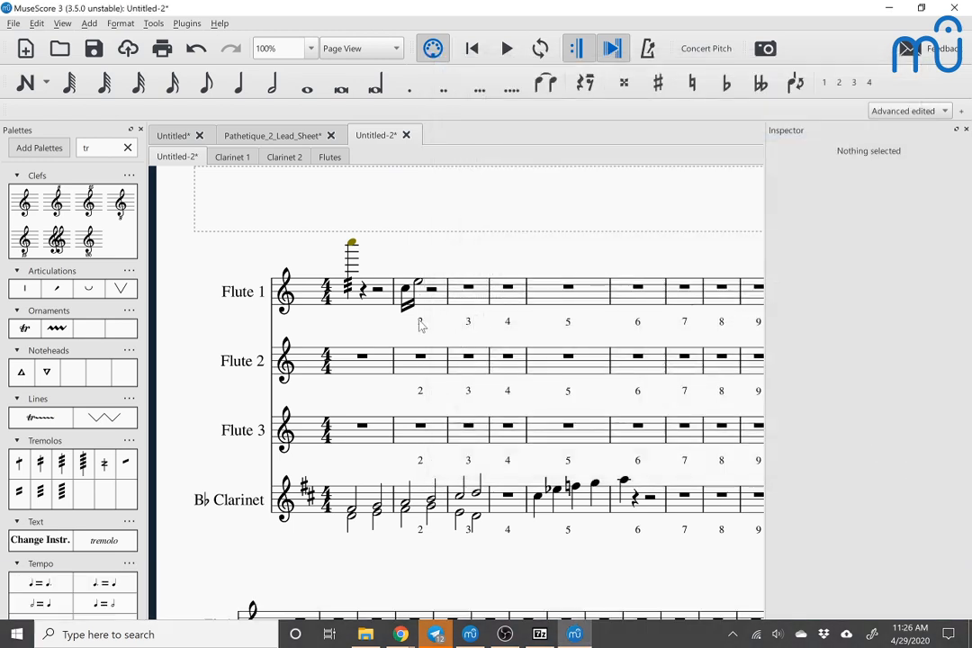
left_click(422, 324)
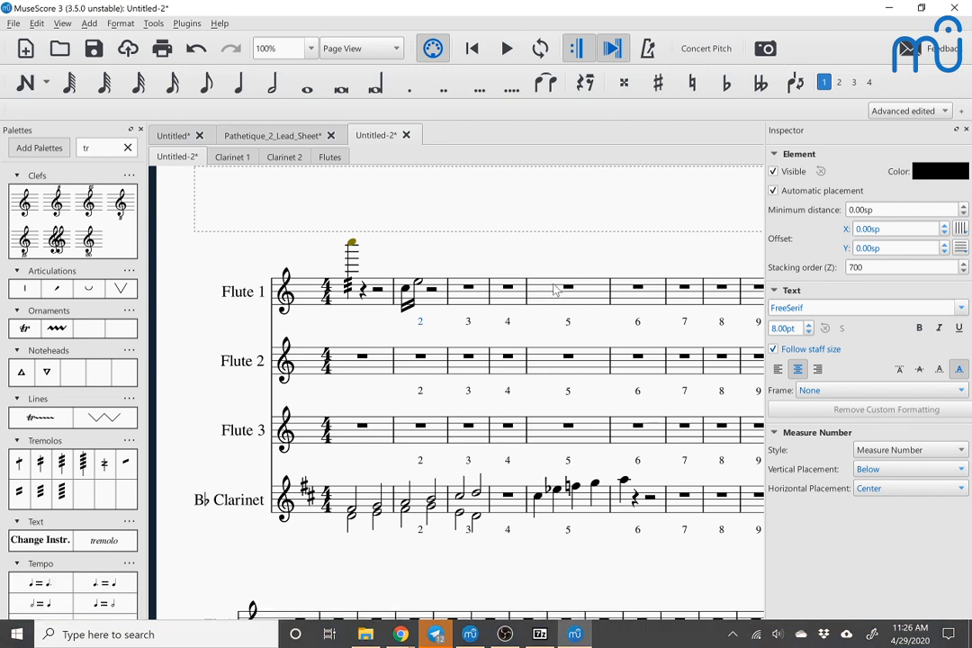
left_click(234, 160)
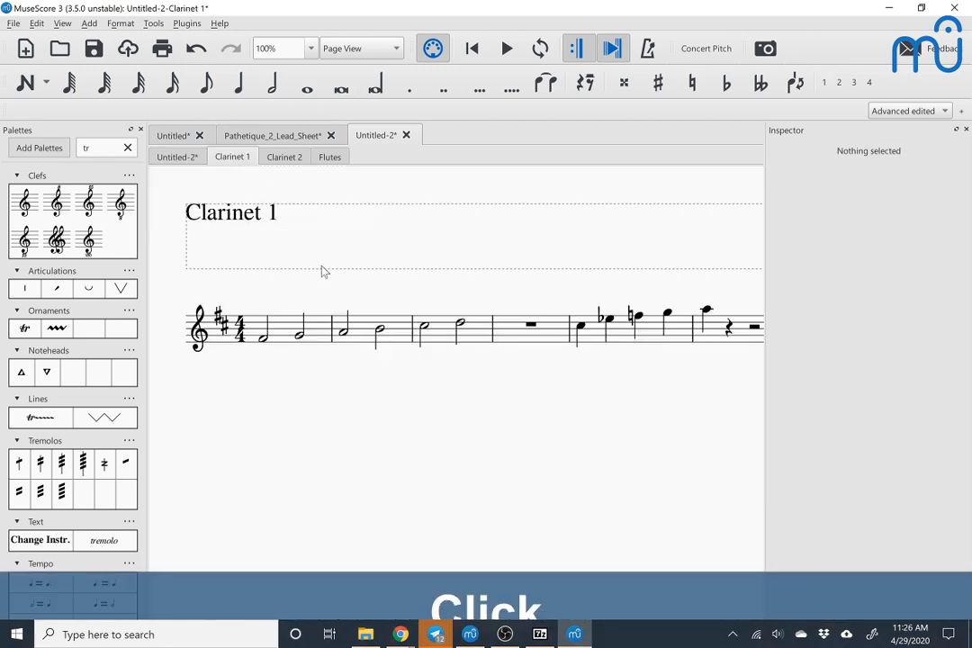
scroll(323, 271, "right", 6)
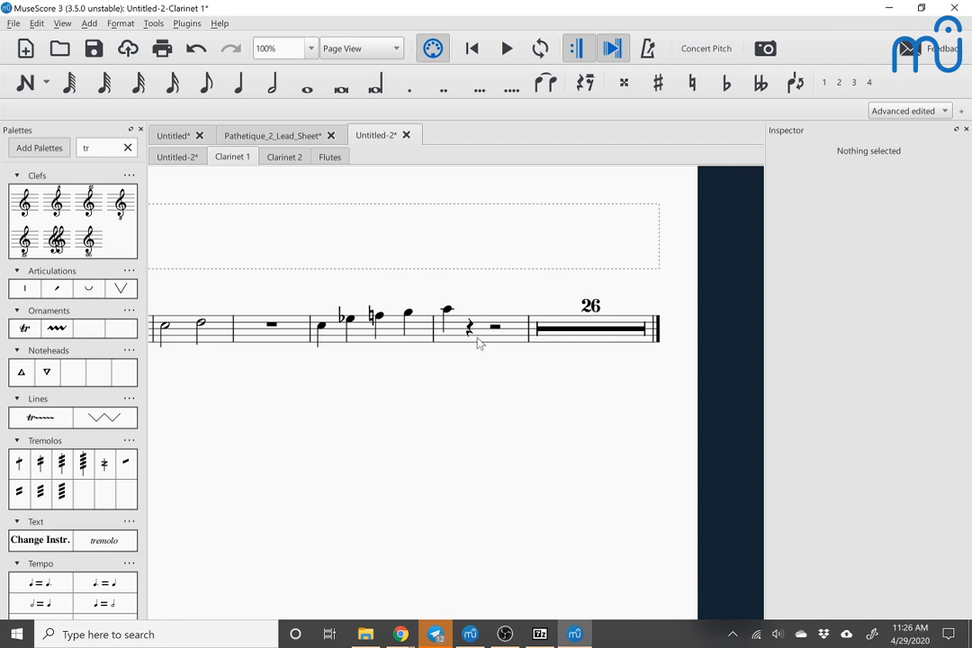
Step: In the Clarinet 1 part's style, show measure numbers at an interval of 1 and apply the setting
left_click(117, 23)
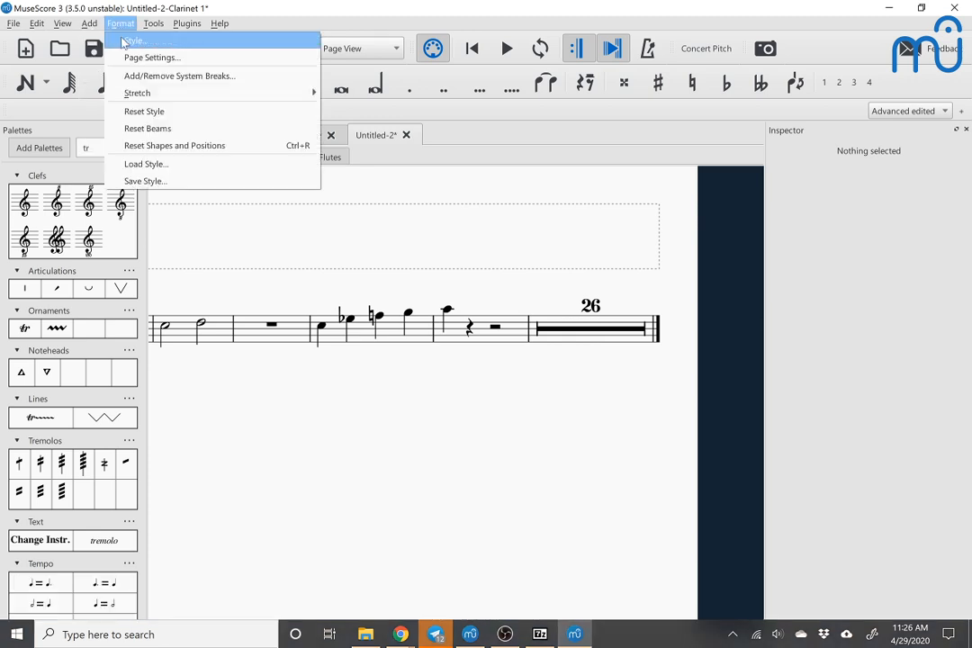
left_click(132, 41)
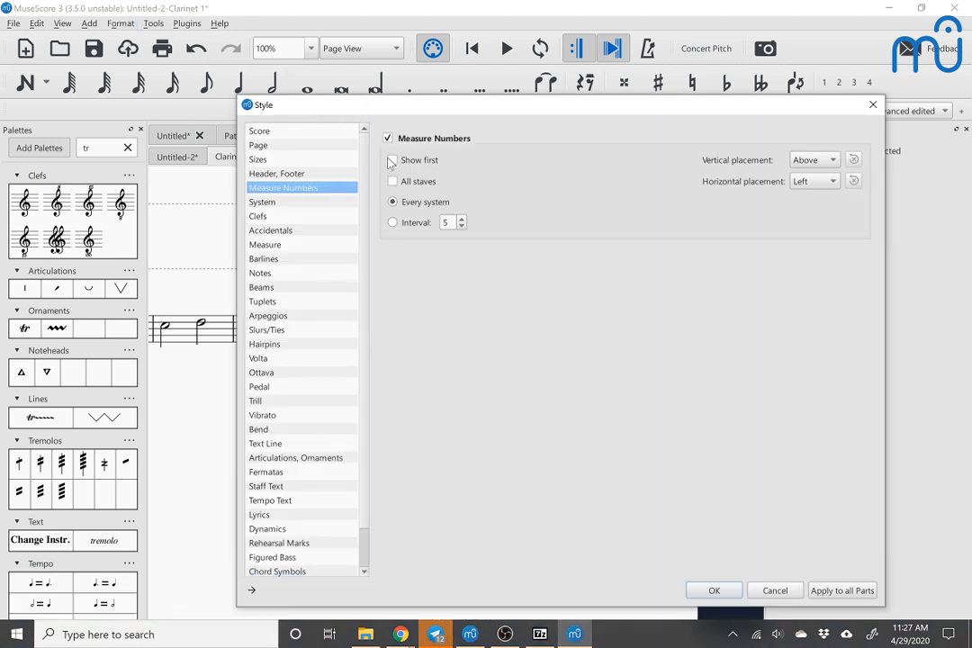
left_click(392, 222)
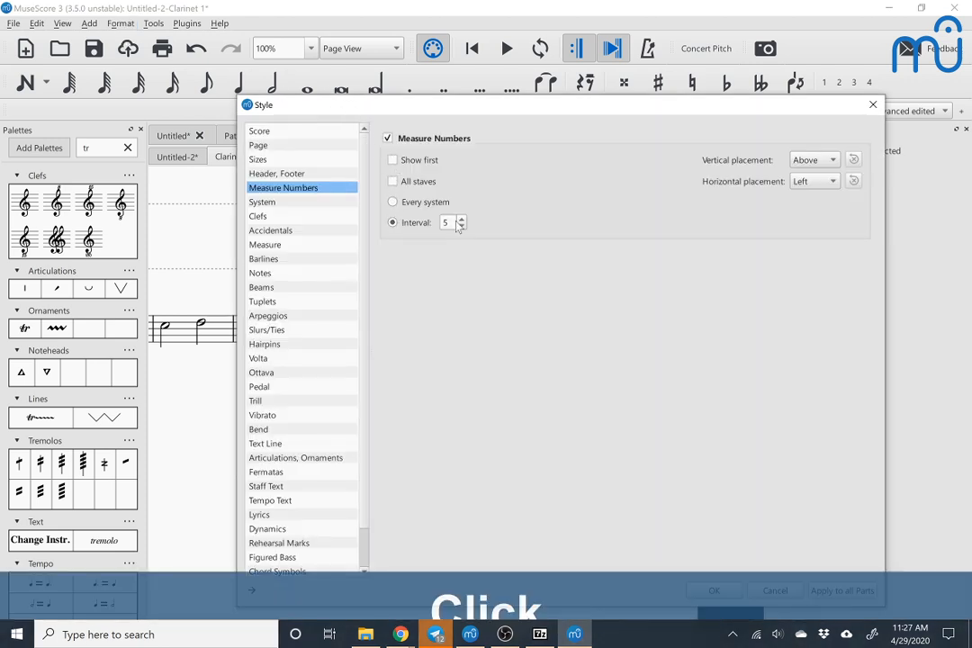
type("1")
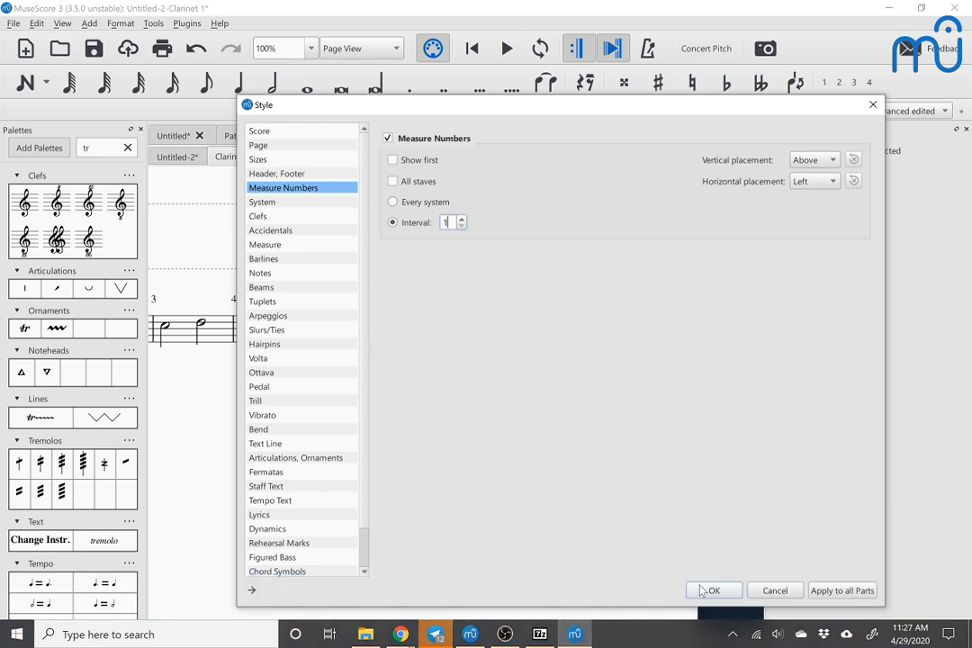
left_click(709, 590)
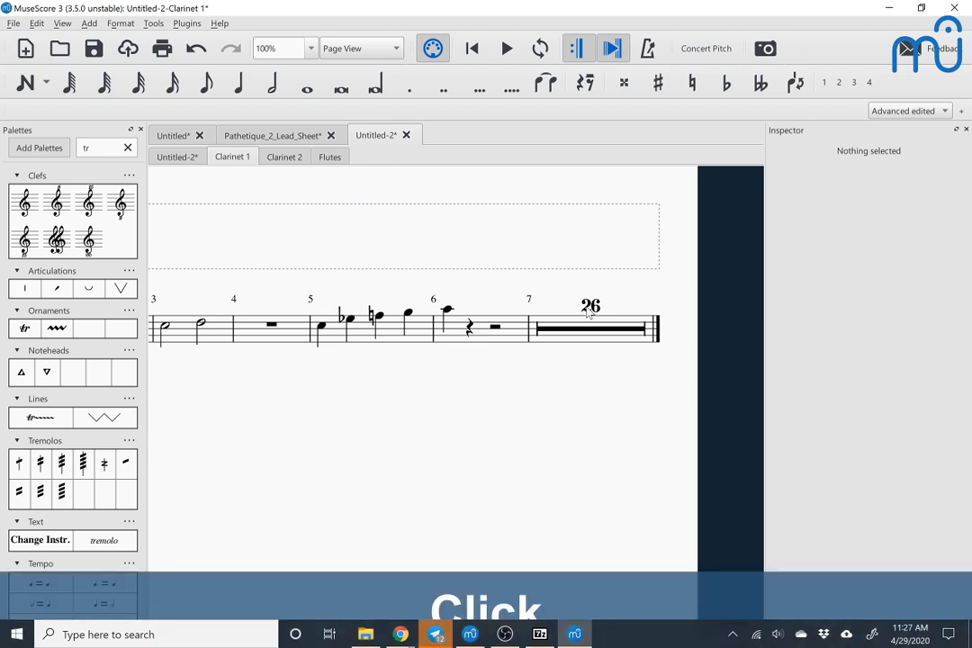
key("Escape")
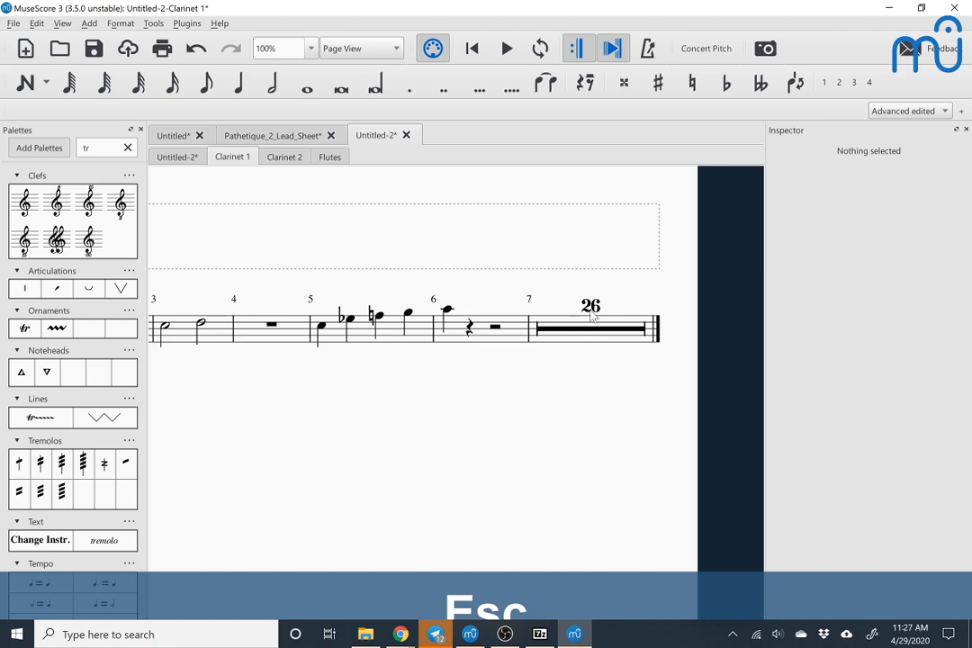
Step: Examine the Measure style settings for multimeasure rest options, including from the final multimeasure rest, and close them without changes
left_click(120, 24)
left_click(130, 41)
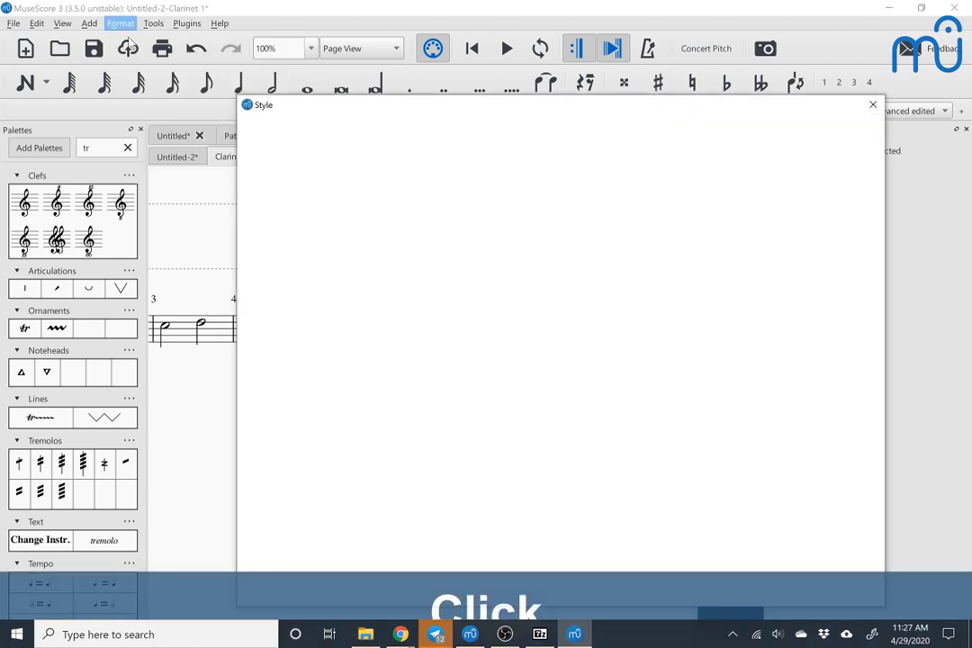
left_click_drag(284, 106, 668, 63)
left_click(648, 206)
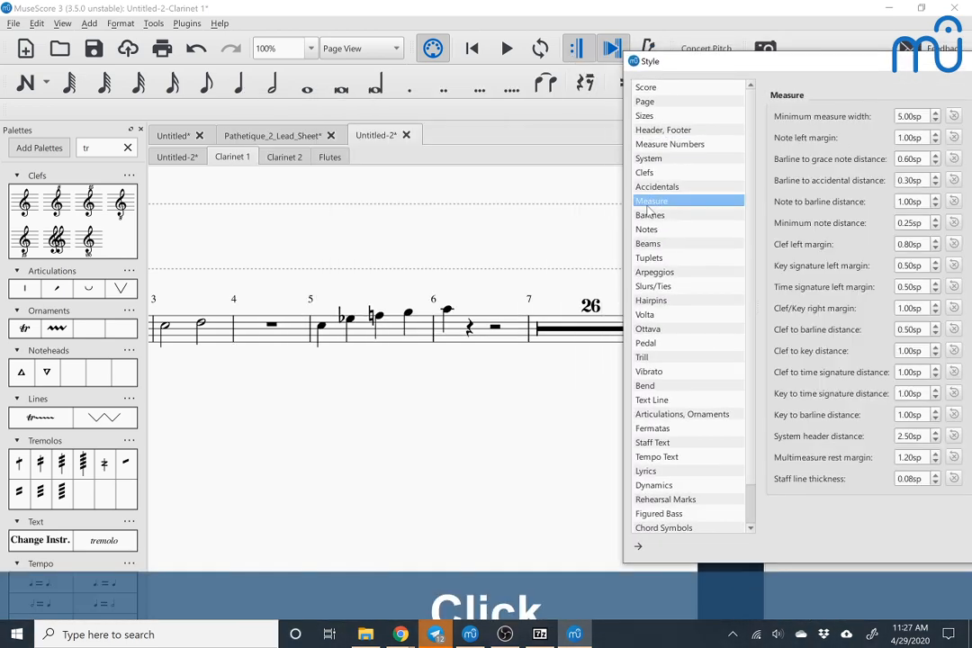
left_click_drag(794, 63, 430, 141)
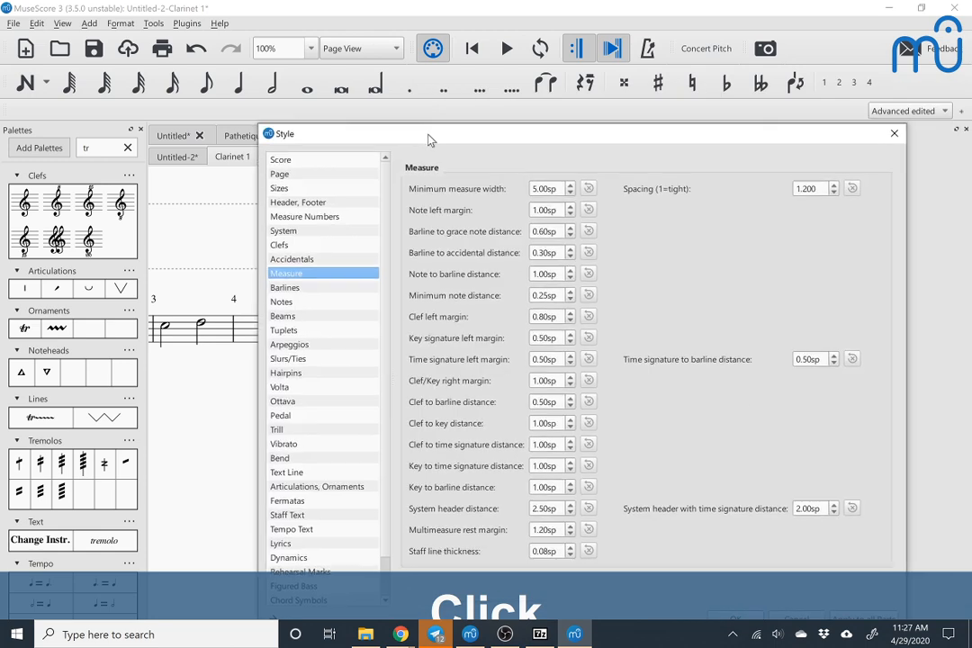
key("Escape")
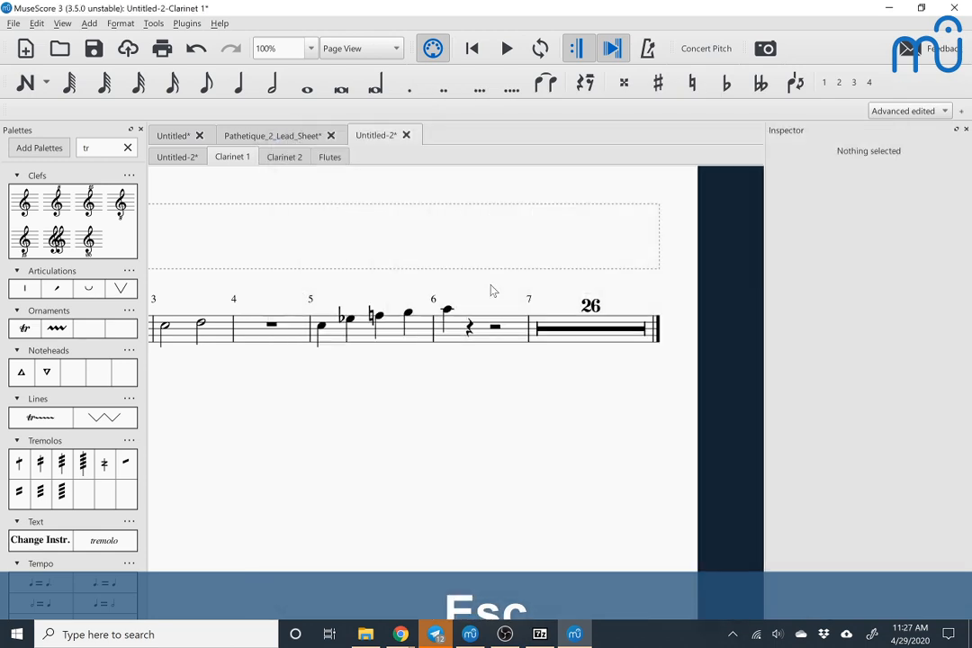
right_click(590, 311)
left_click(618, 315)
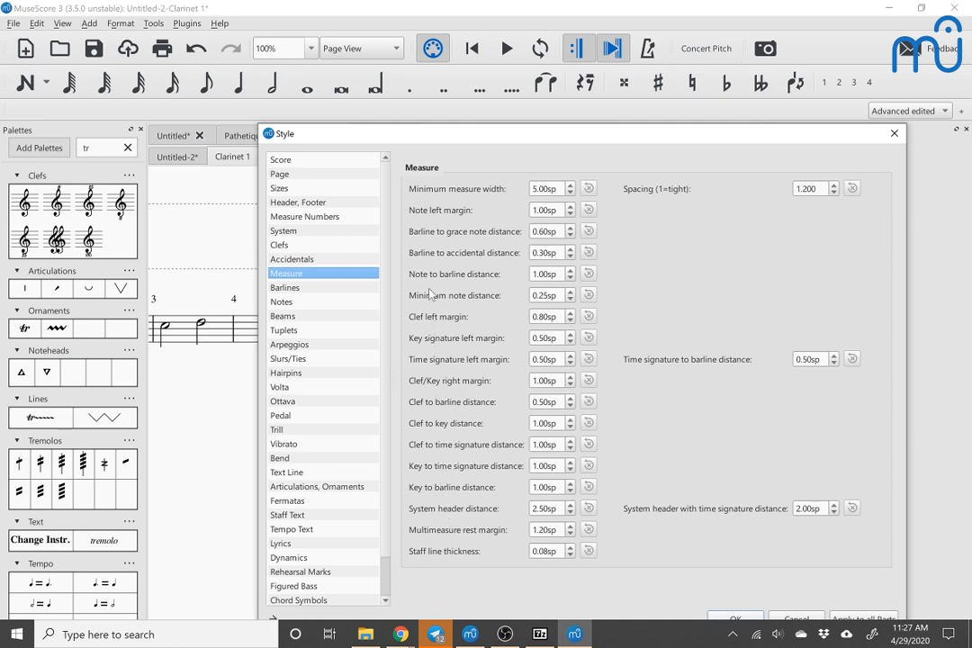
left_click(894, 134)
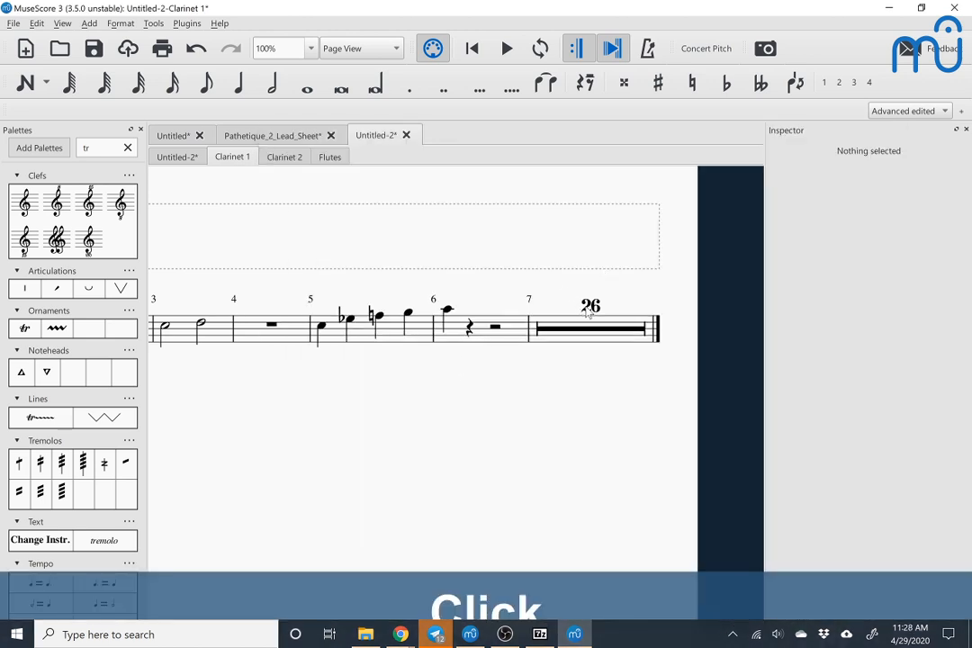
Step: Set the final multimeasure rest's number position to 0.50sp and save it as the part's default style
left_click(588, 333)
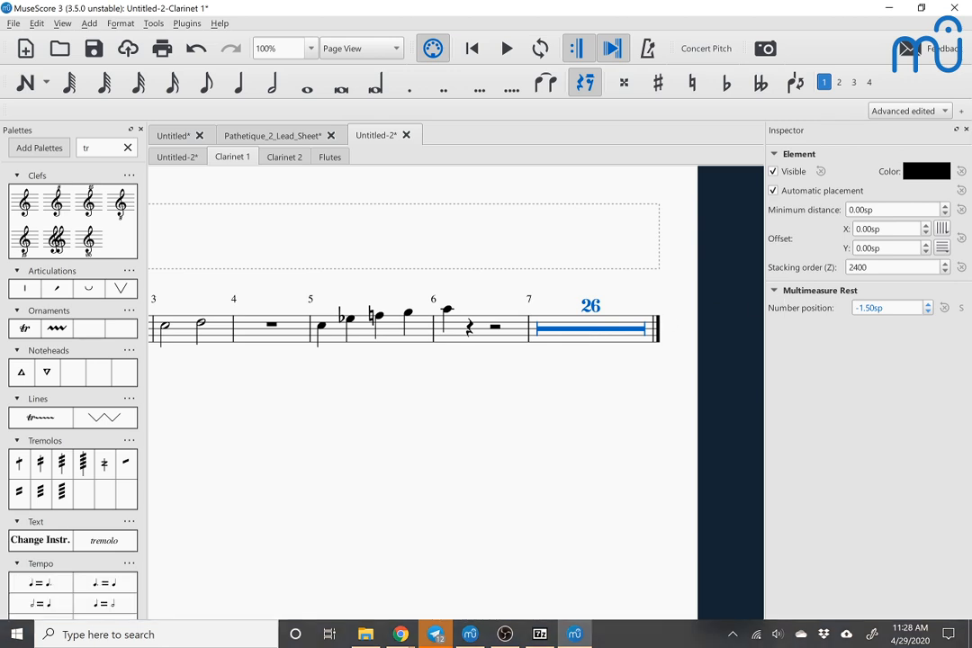
left_click(887, 307)
key("Down")
key("Down")
key("Down")
key("Down")
key("Down")
key("Down")
key("Down")
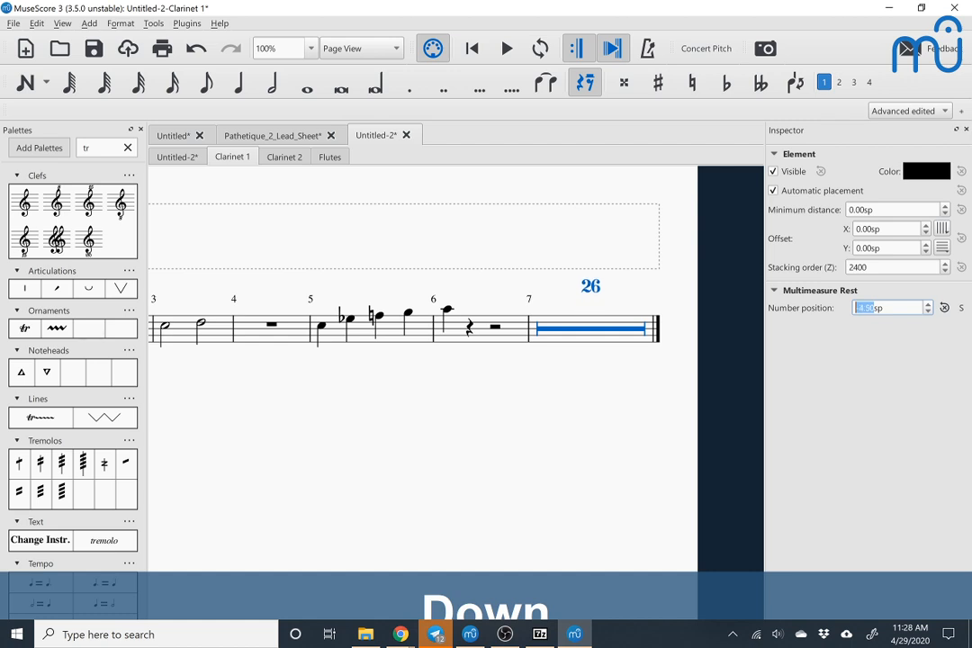
key("Up")
key("Up")
key("Up")
key("Up")
key("Up")
key("Up")
key("Up")
key("Up")
key("Up")
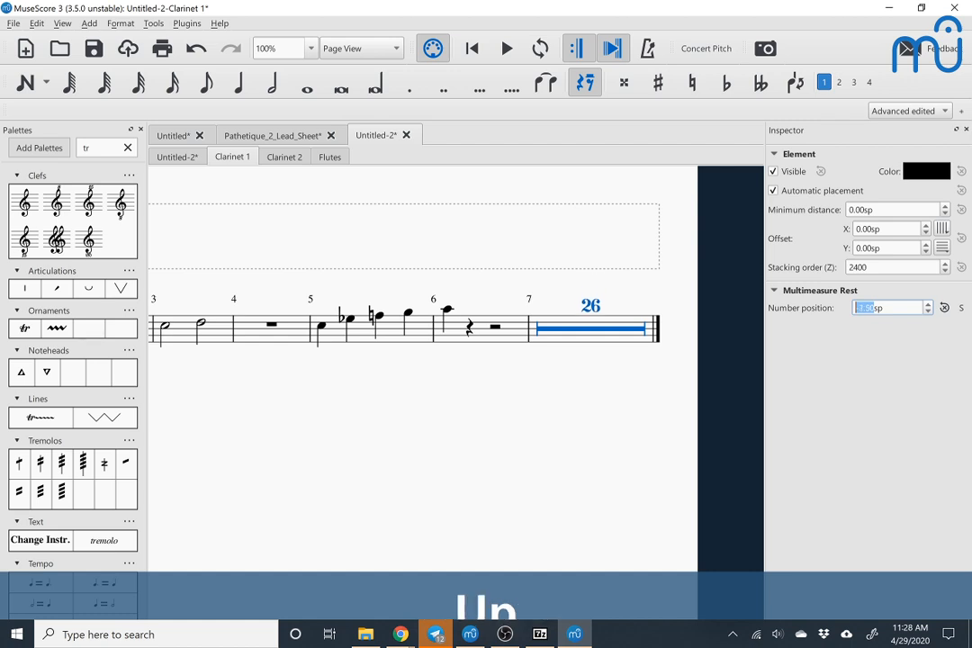
key("Up")
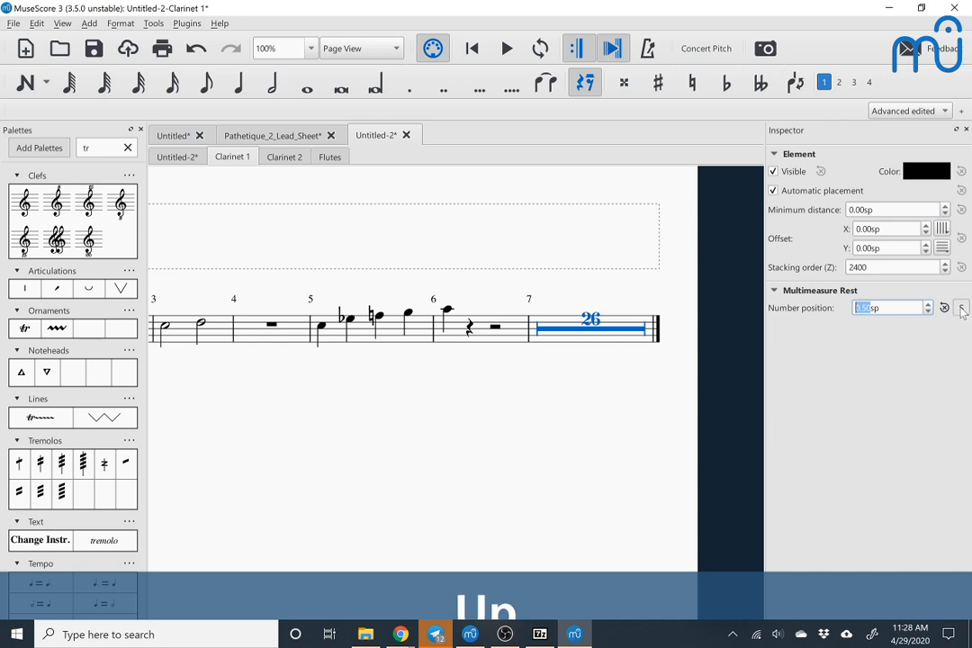
left_click(961, 309)
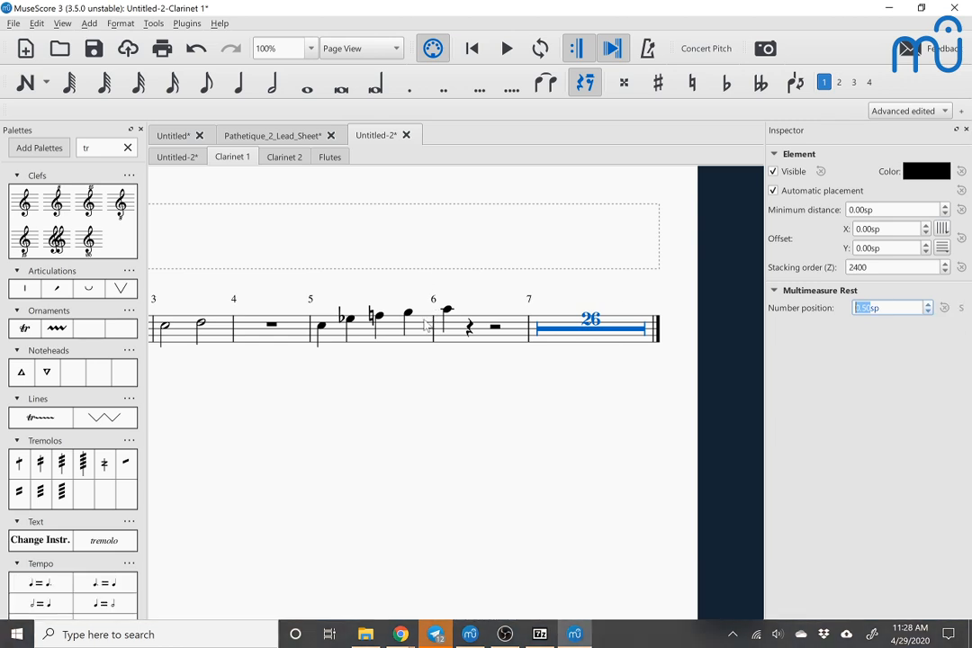
Step: Insert six empty measures before measure 4 in the Clarinet 1 part and clear the selection
left_click(264, 336)
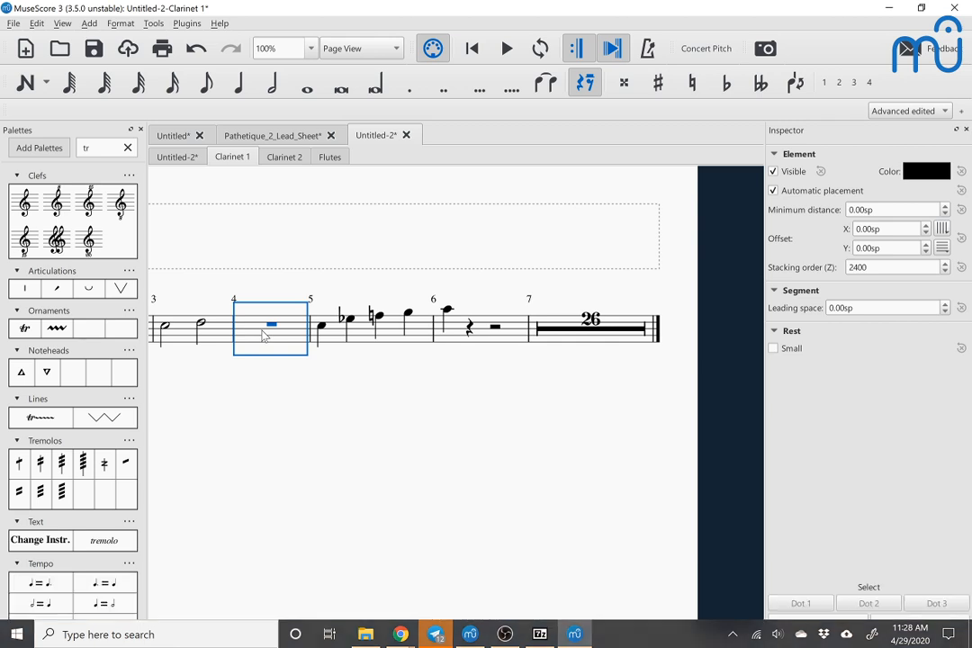
key("Insert")
key("Insert")
key("Insert")
key("Insert")
key("Insert")
key("Insert")
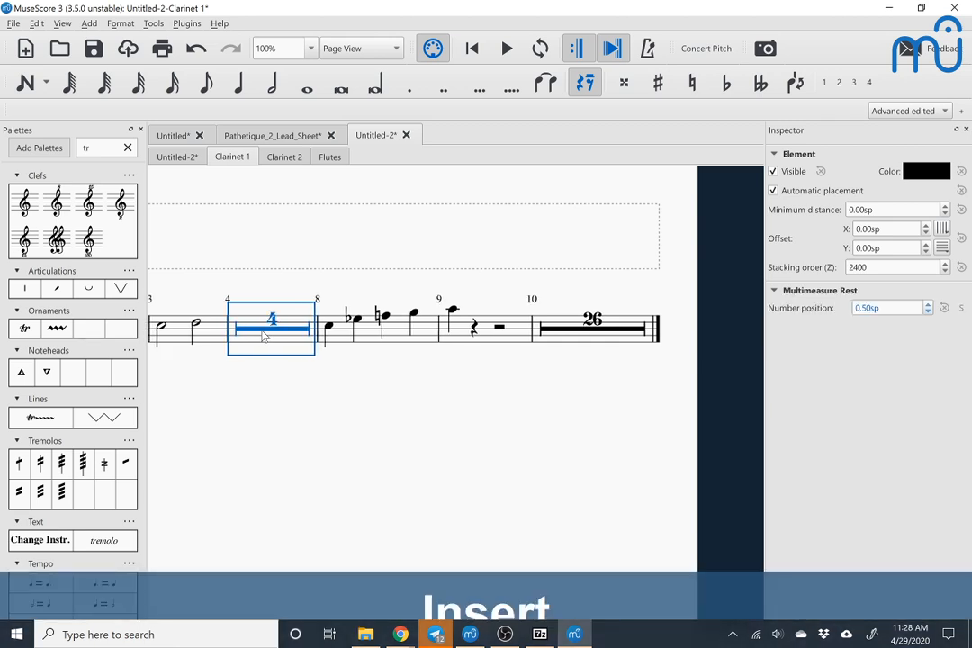
key("Escape")
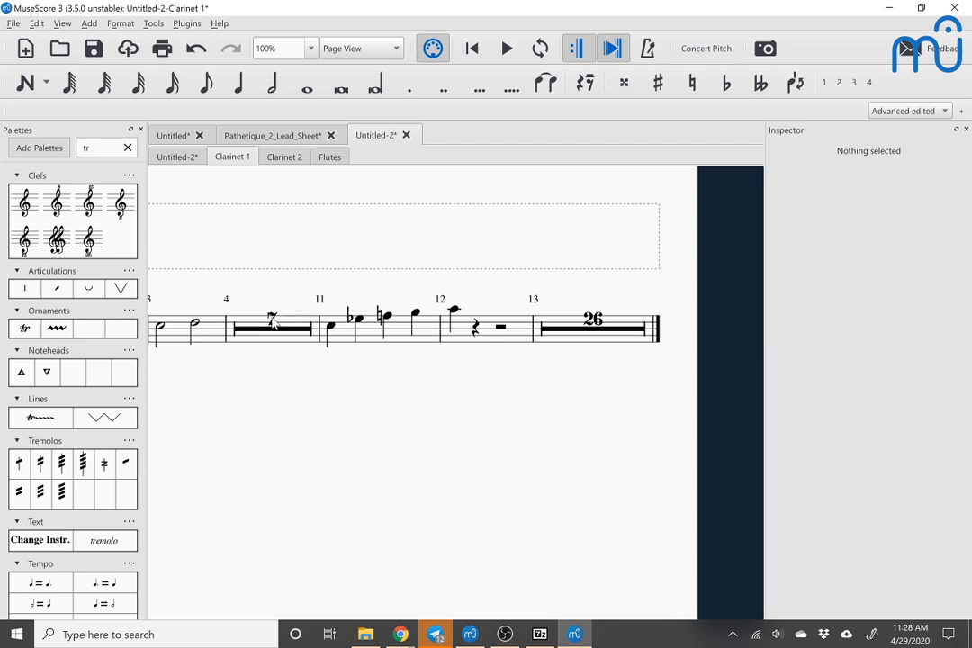
Step: Select the multimeasure rest at measure 4, review the Measure style settings, and close them without changes
left_click(274, 322)
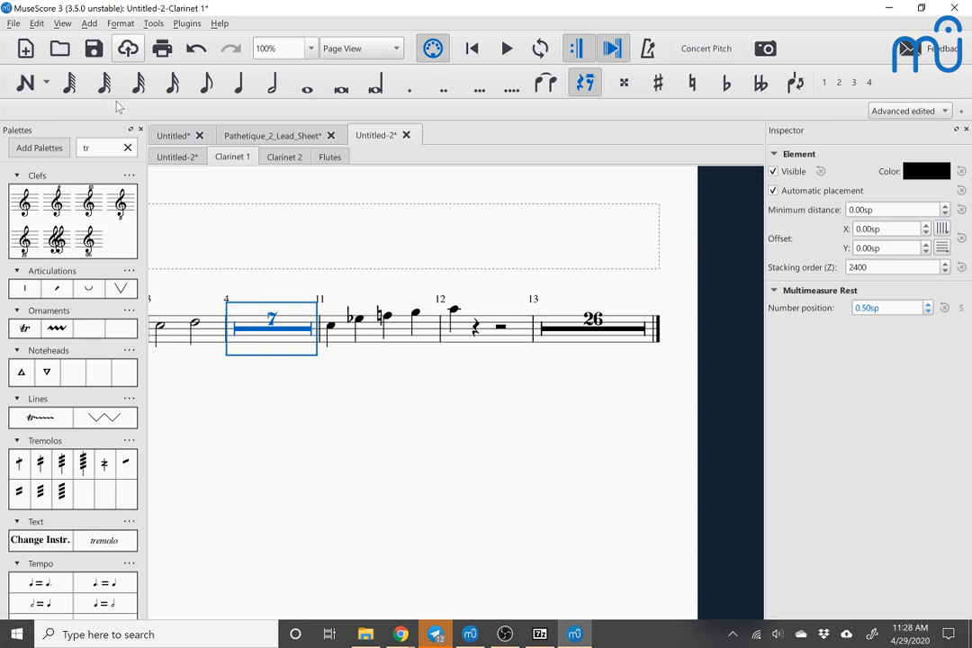
left_click(120, 24)
left_click(135, 41)
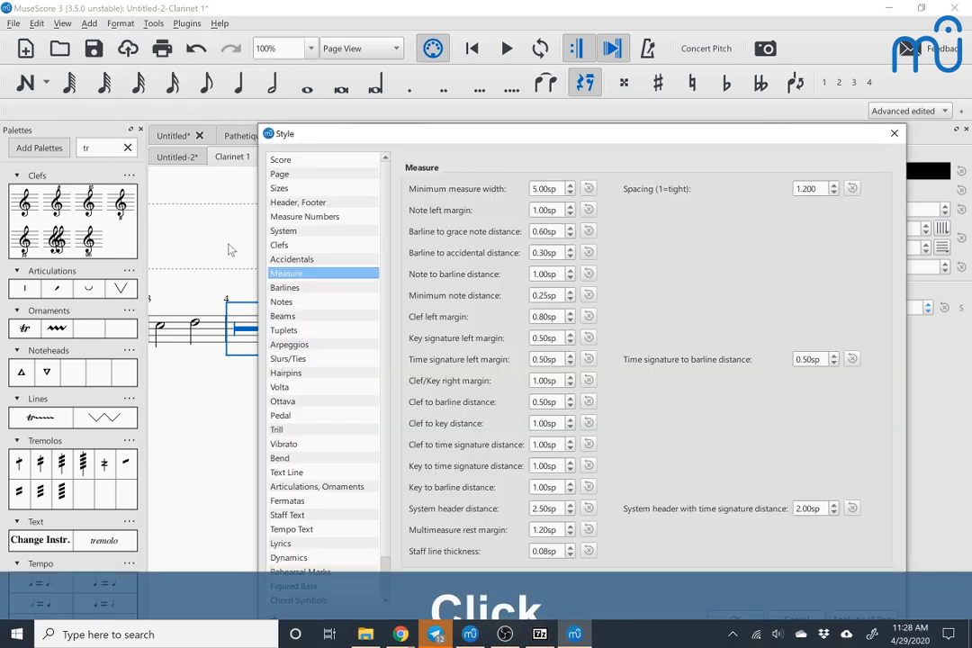
left_click(290, 275)
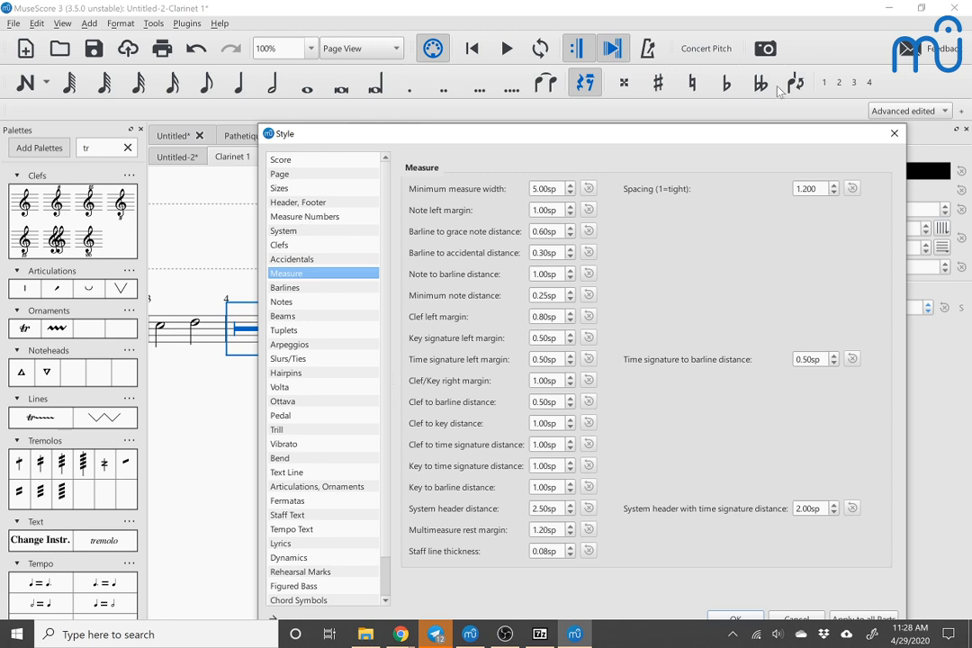
left_click(893, 132)
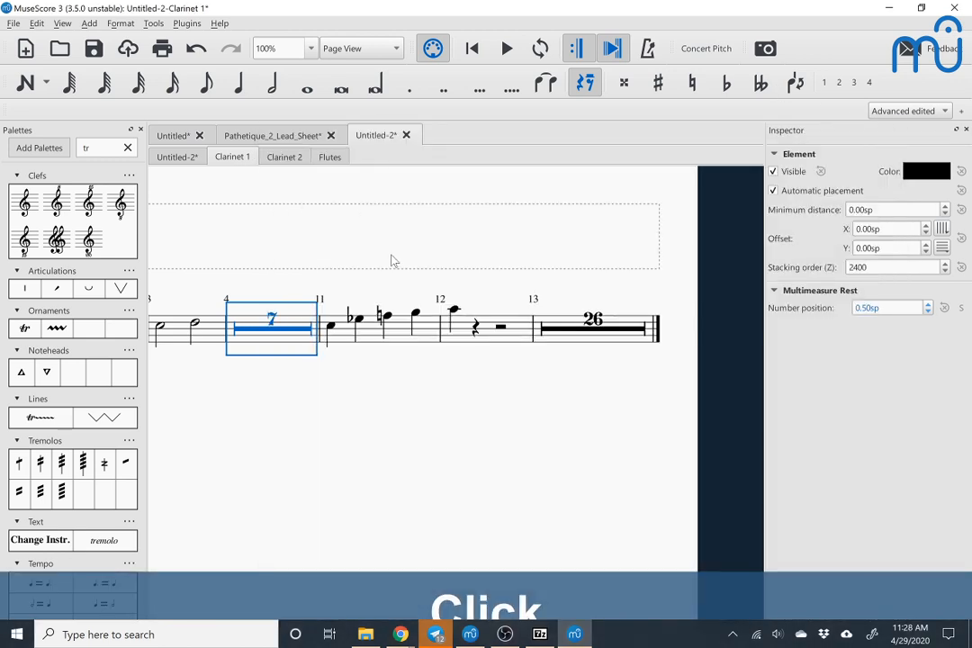
Step: Return to the main Untitled-2 score and add a page break at measure 18 of the B♭ Clarinet staff
scroll(392, 261, "left", 4)
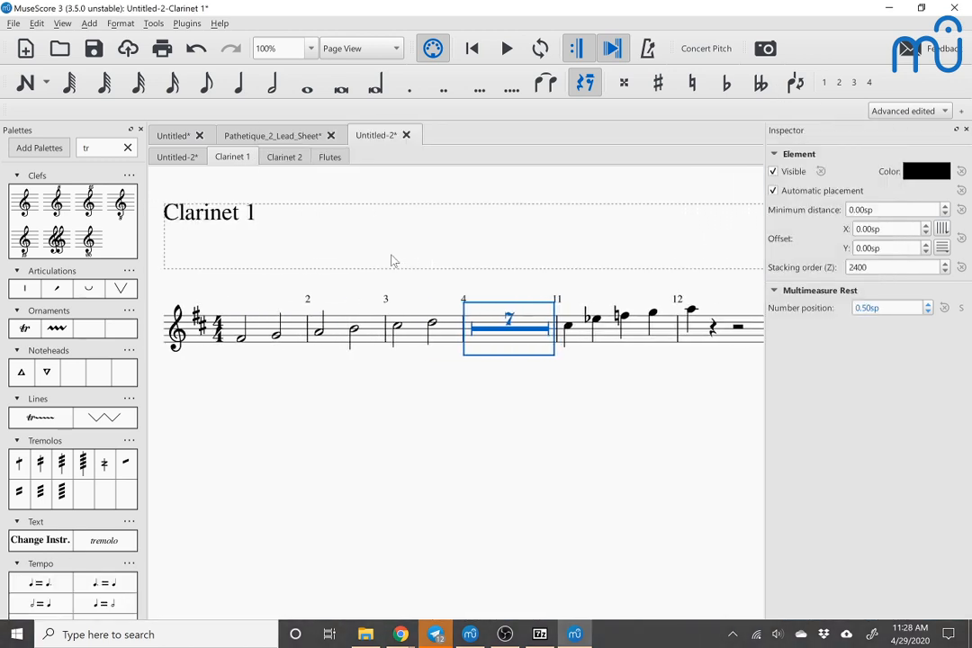
scroll(392, 261, "up", 5)
scroll(391, 261, "up", 2)
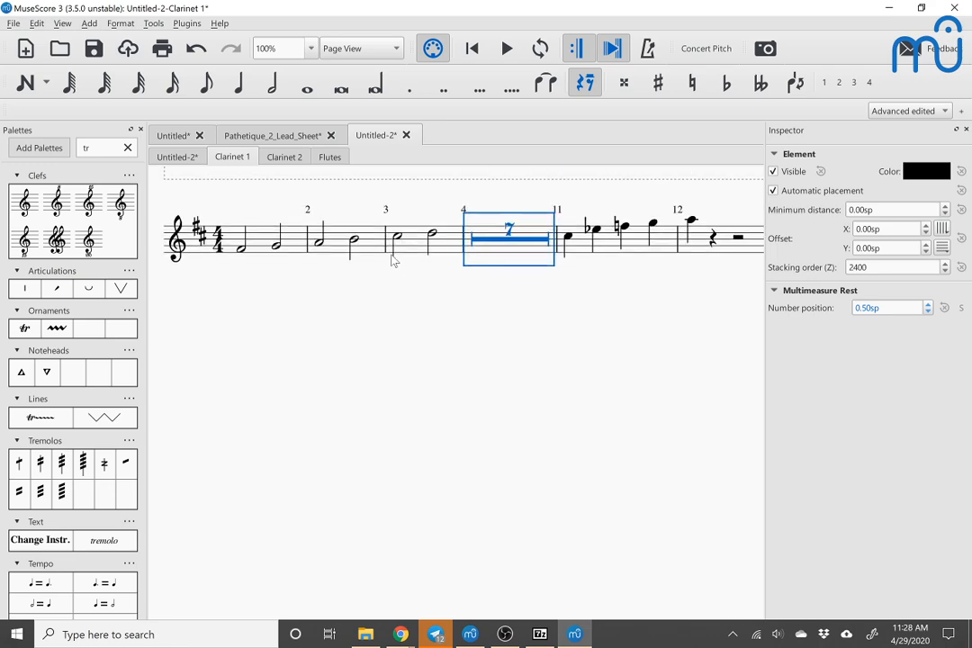
left_click(165, 157)
scroll(399, 372, "down", 10)
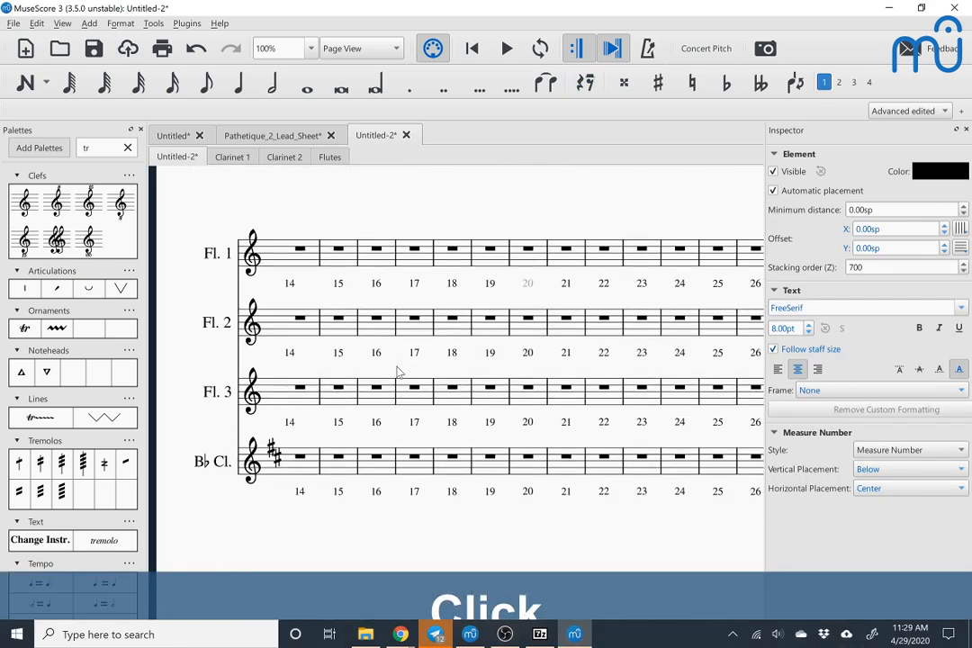
scroll(399, 372, "up", 3)
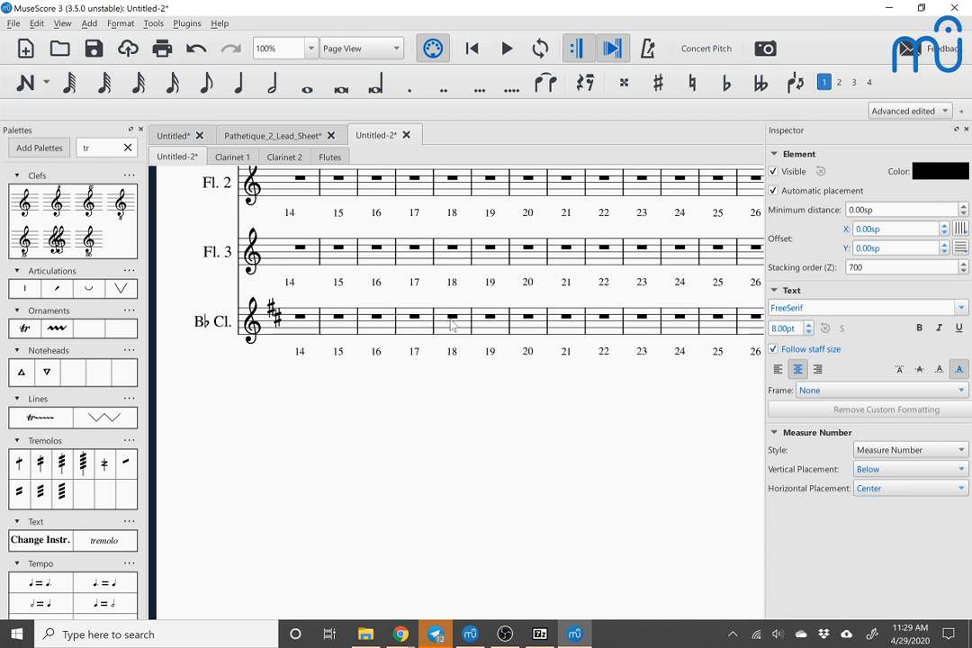
left_click(452, 322)
key("ctrl+Return")
scroll(451, 325, "down", 5)
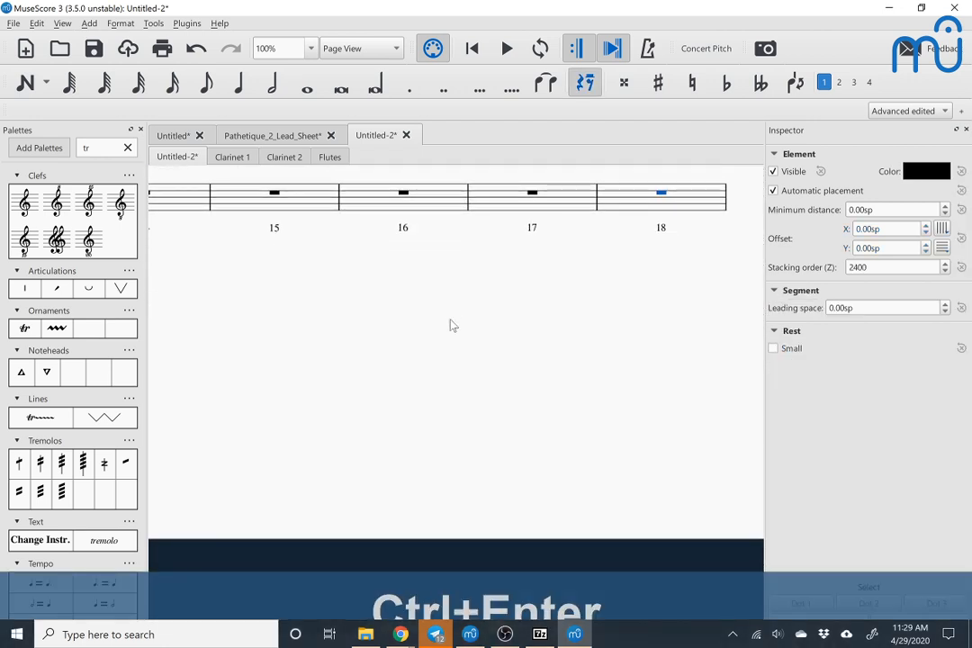
scroll(452, 325, "right", 7)
scroll(452, 325, "right", 3)
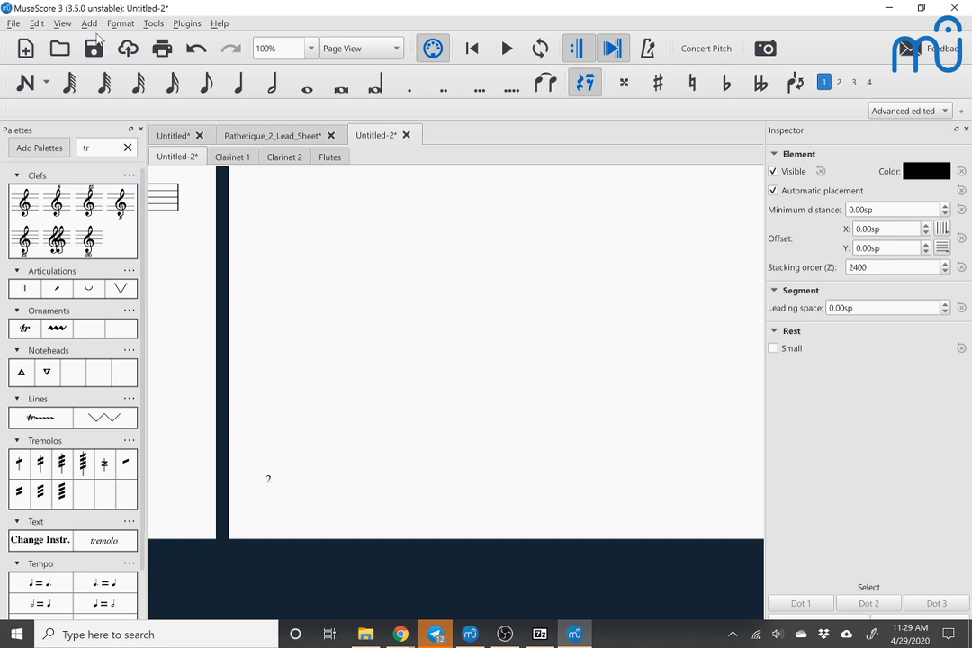
Step: Review the Header, Footer settings in the score's Style options and close them without changes
left_click(61, 26)
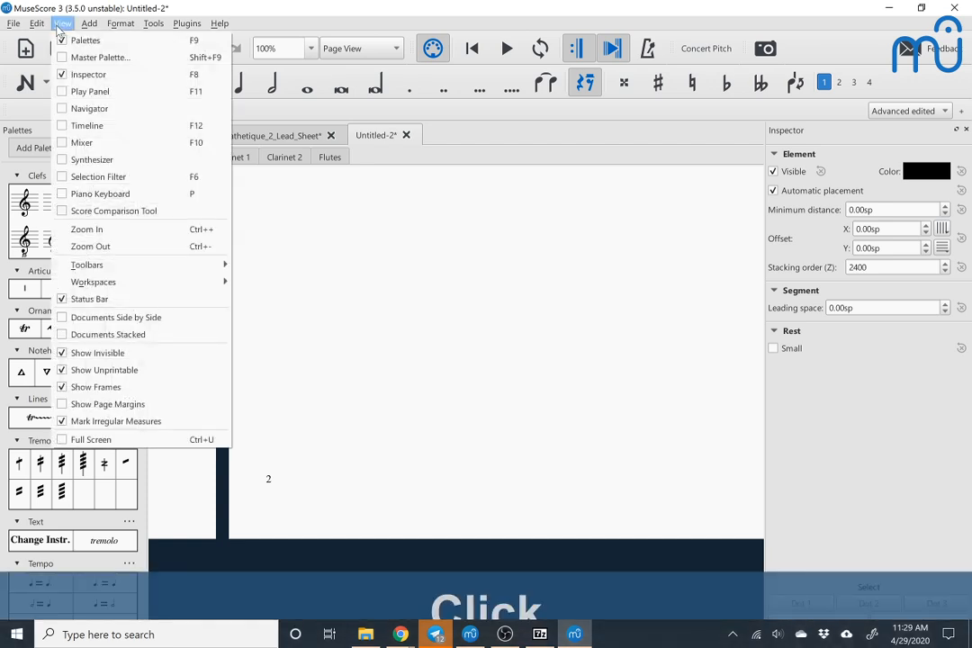
mouse_move(116, 32)
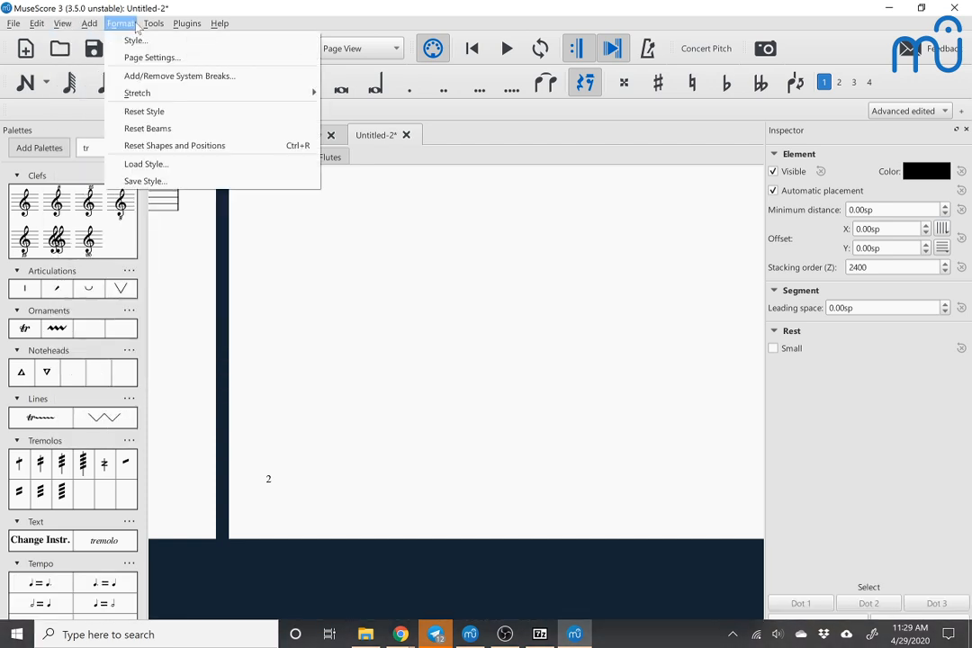
left_click(133, 41)
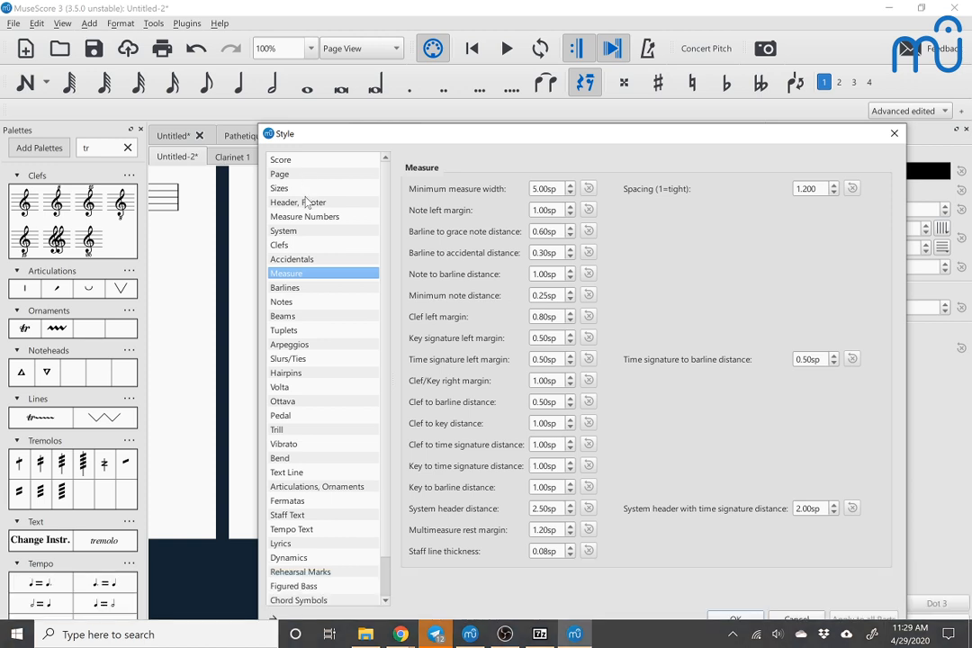
left_click(309, 203)
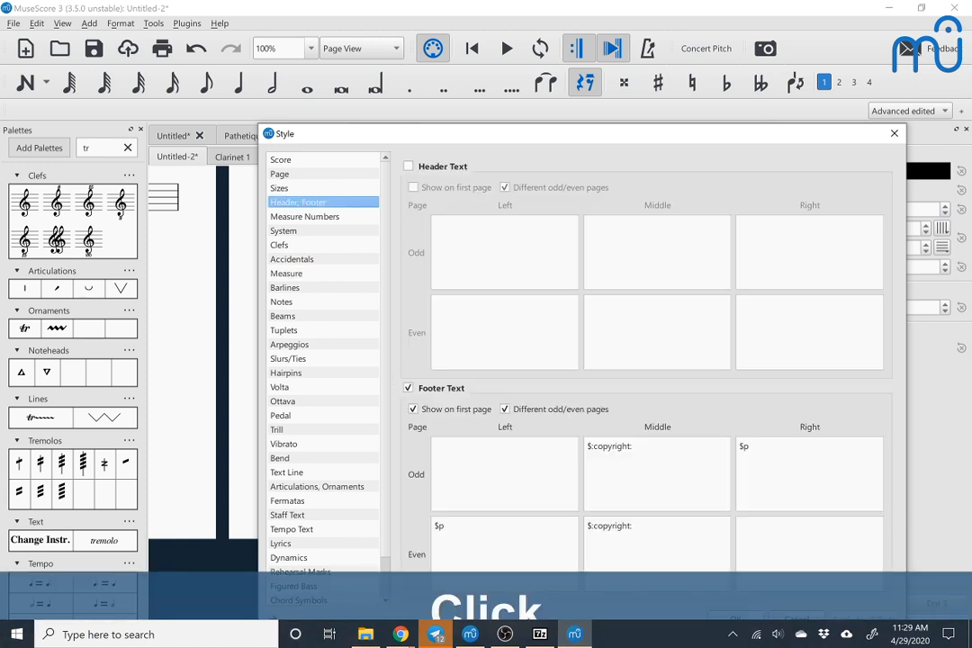
left_click(895, 135)
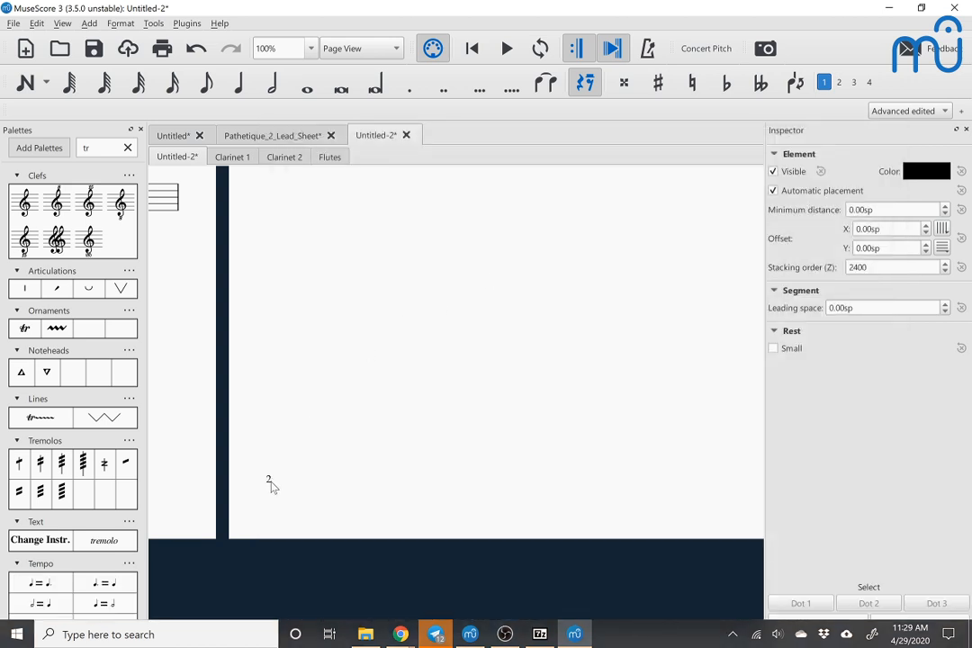
Step: Open the Header, Footer style settings directly from the page number on page 2 and close them without changes
left_click(272, 483)
double_click(272, 482)
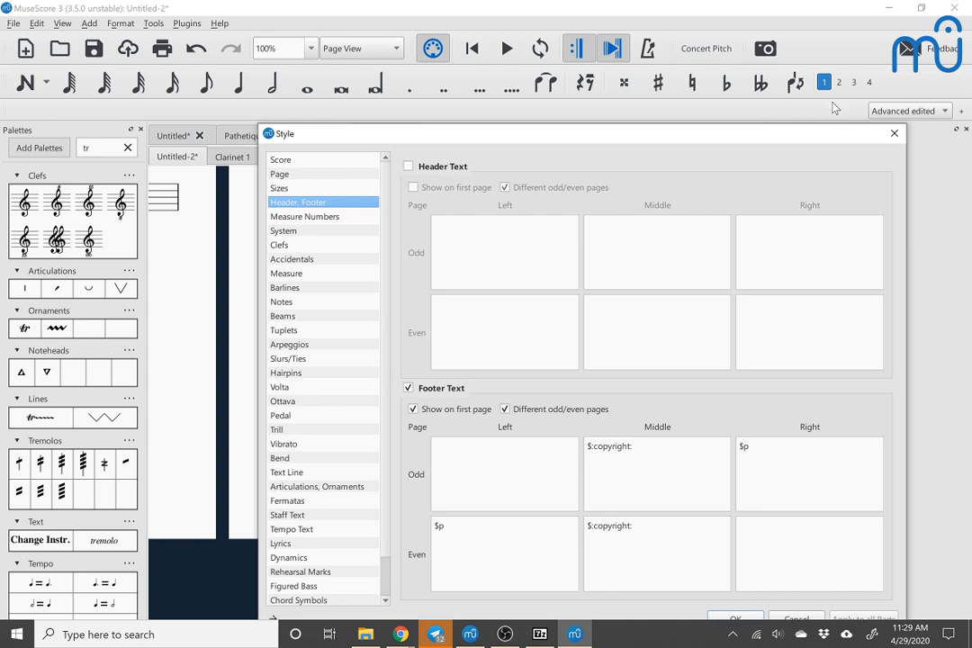
left_click(893, 136)
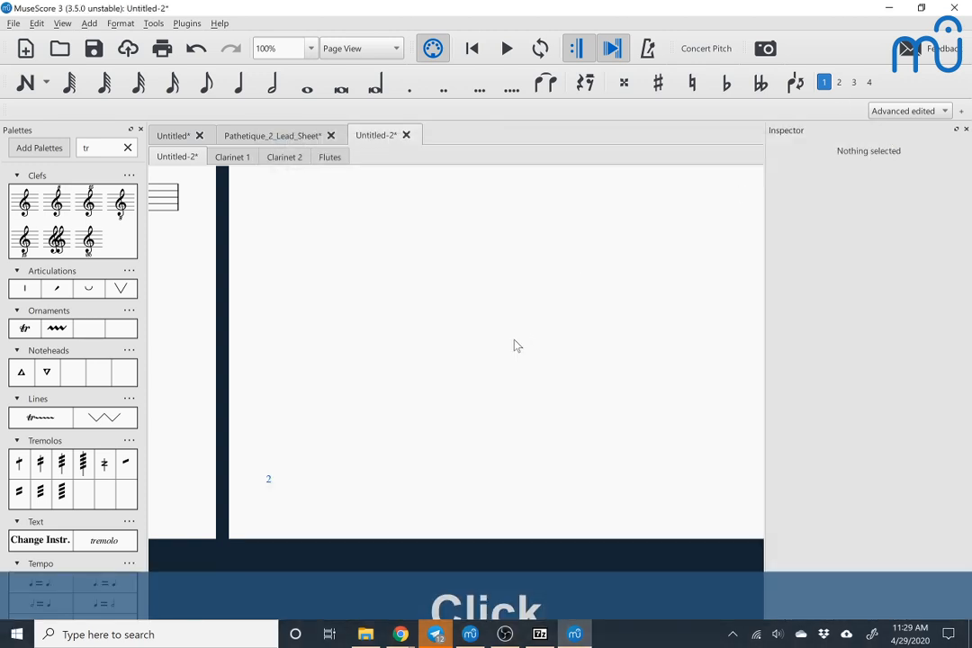
Step: Inspect the context options offered for the page number on page 2 and dismiss them without choosing any
right_click(267, 487)
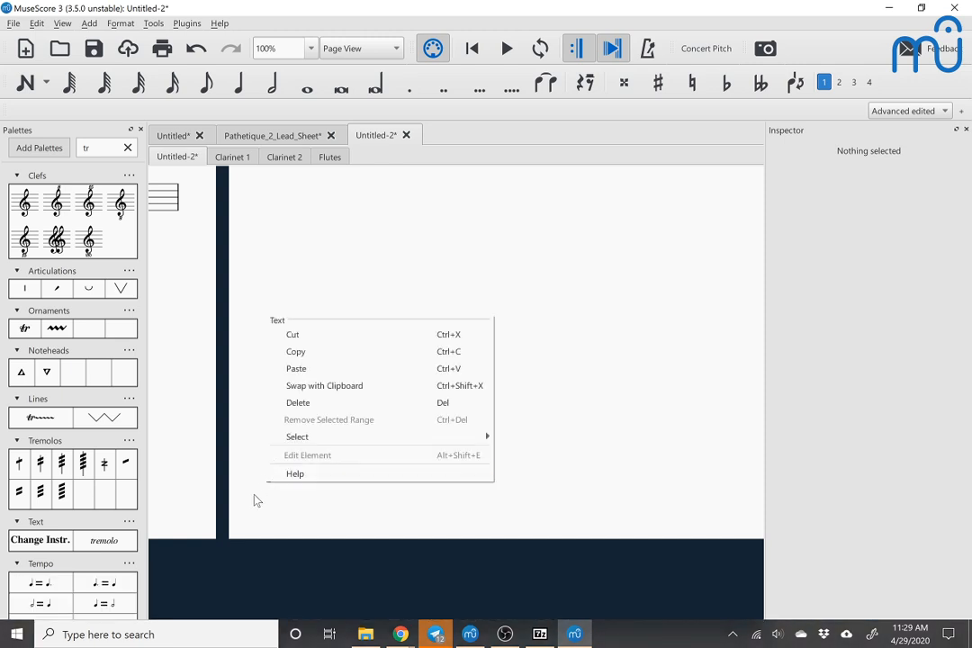
left_click(252, 455)
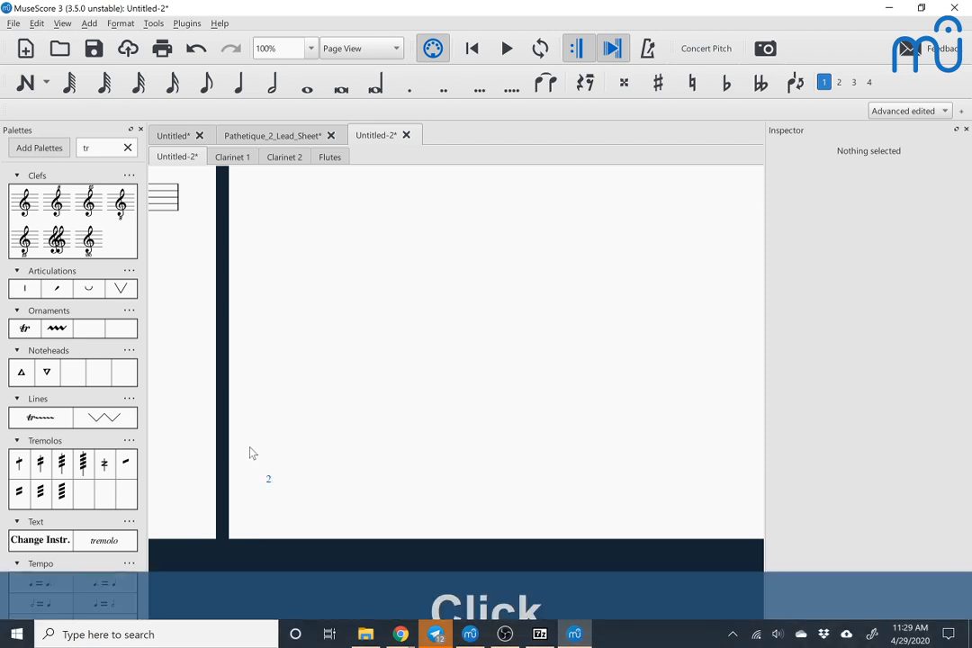
right_click(269, 485)
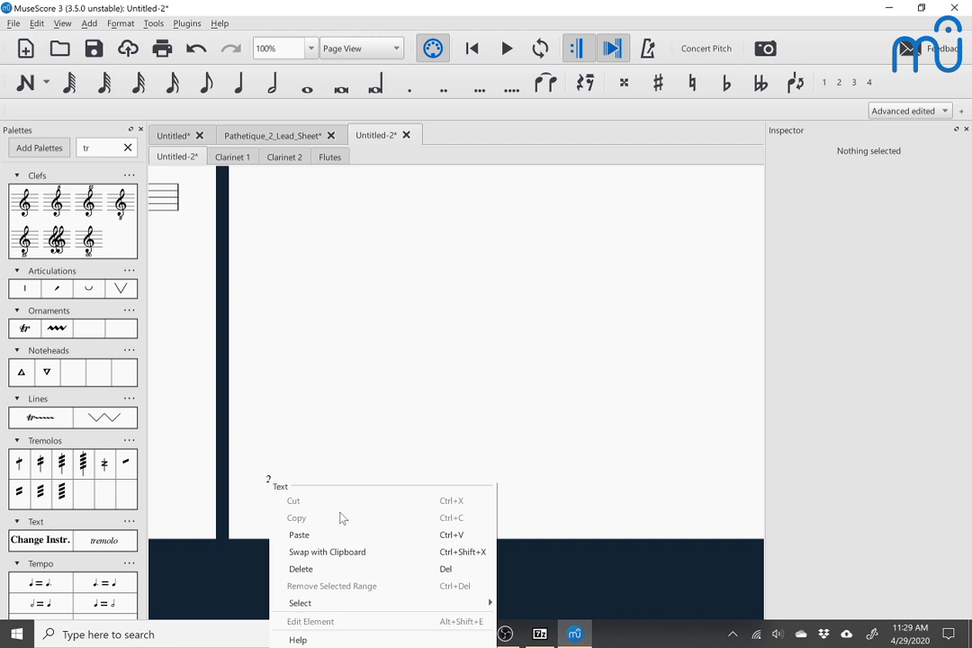
left_click(386, 443)
scroll(387, 443, "down", 3)
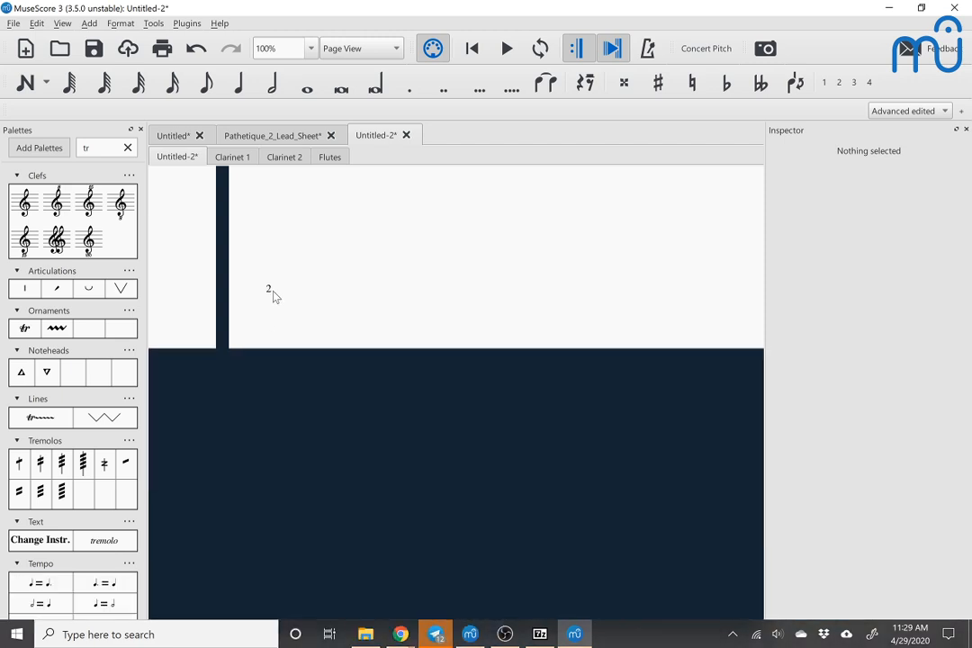
right_click(269, 295)
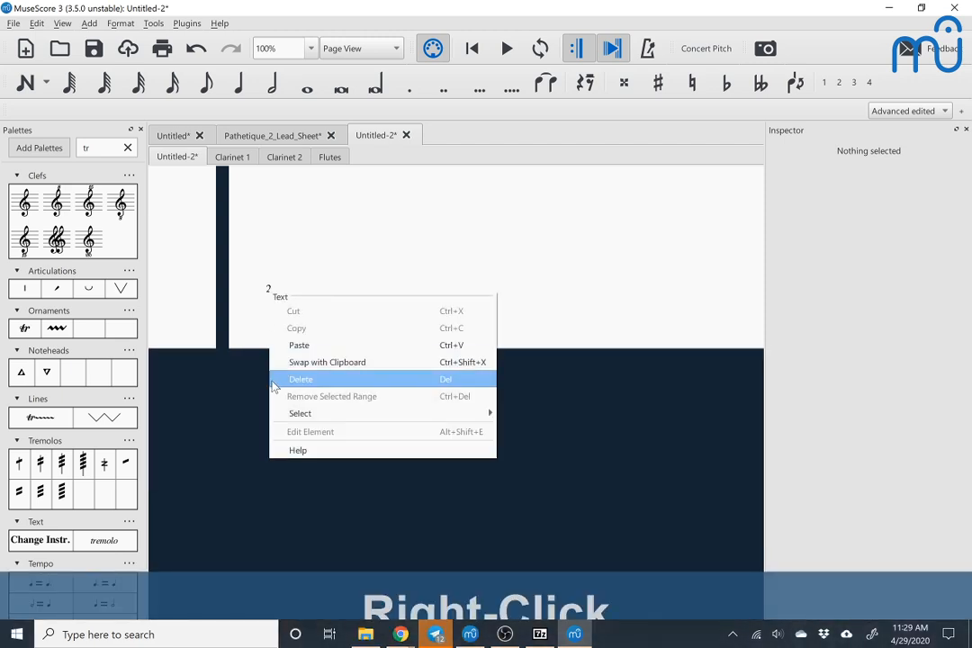
left_click(302, 266)
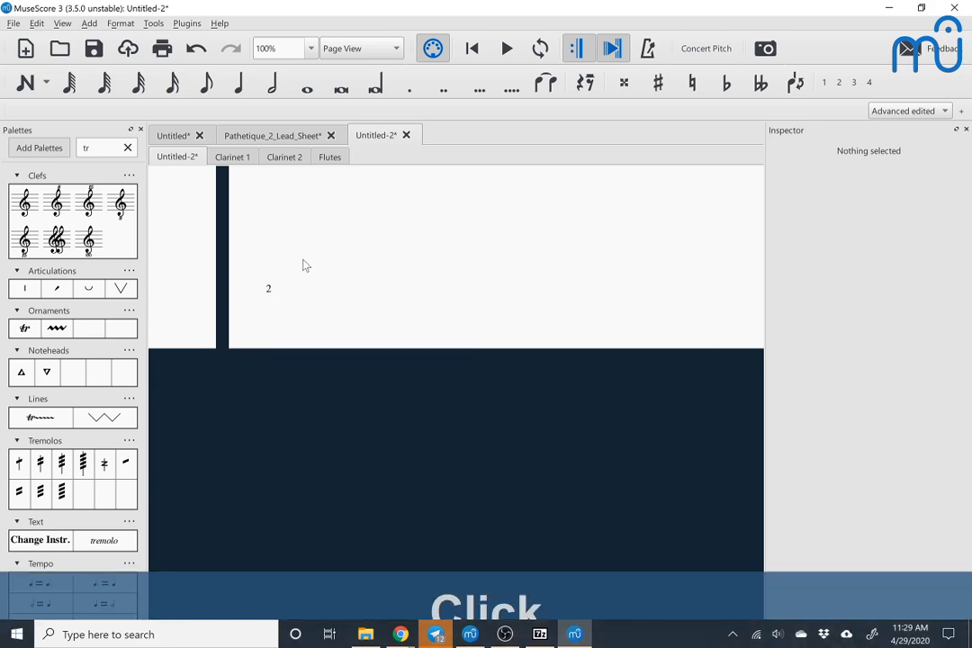
Step: Inspect the context options of the Fl. 1 instrument name on page 2 and dismiss them
scroll(302, 265, "up", 5)
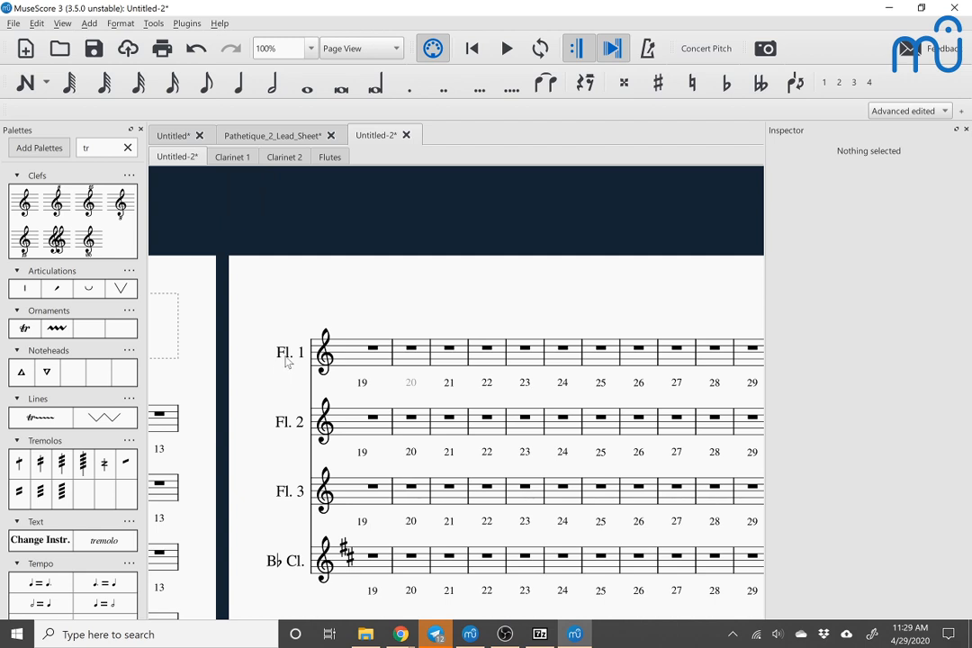
right_click(286, 360)
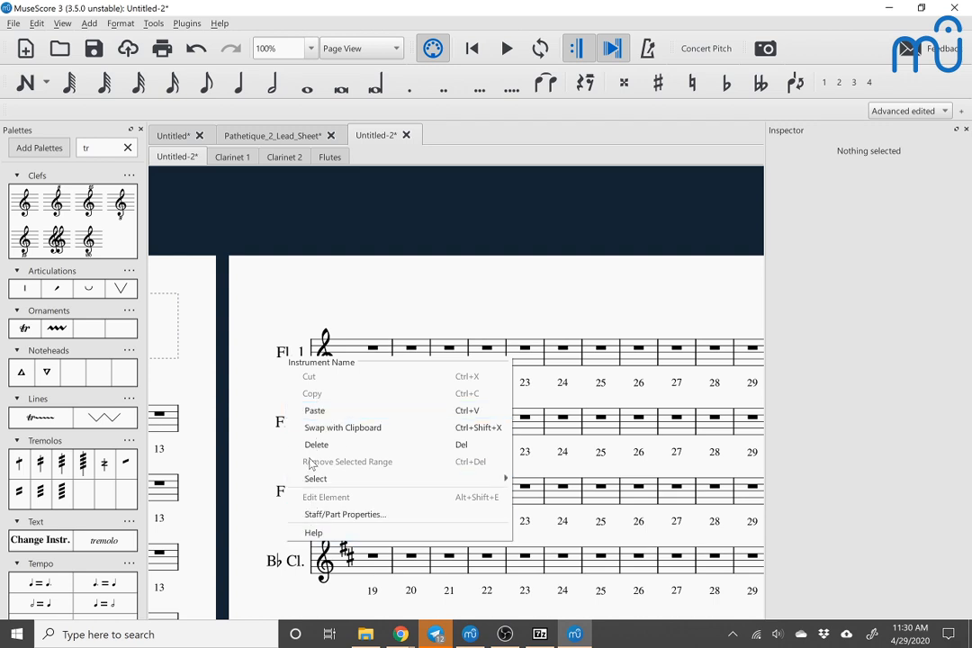
left_click(305, 321)
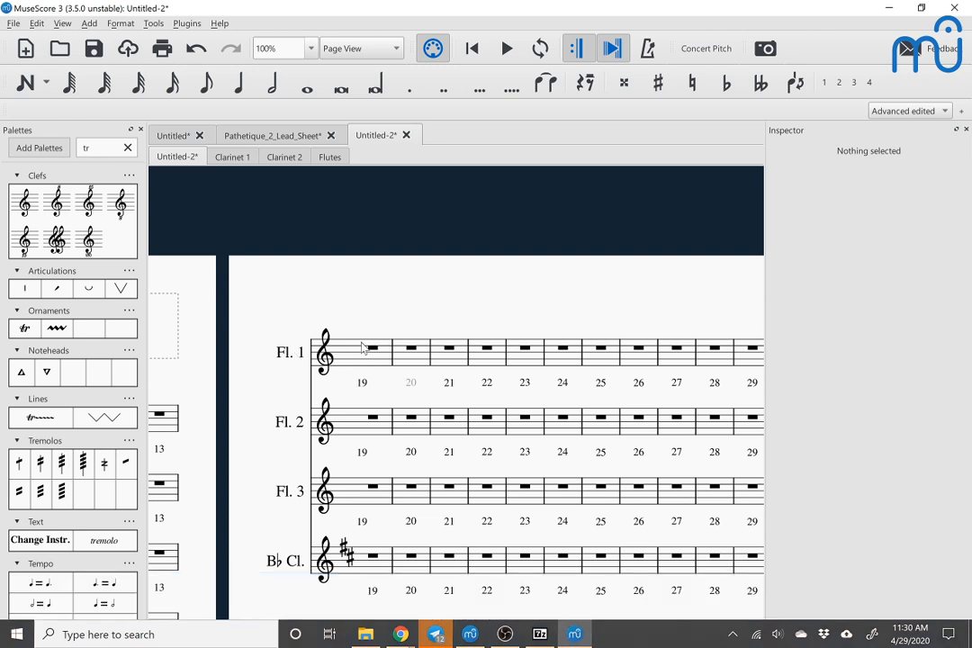
Step: Open the Clefs style settings from the Fl. 1 clef on page 2 and close them without changes
right_click(330, 361)
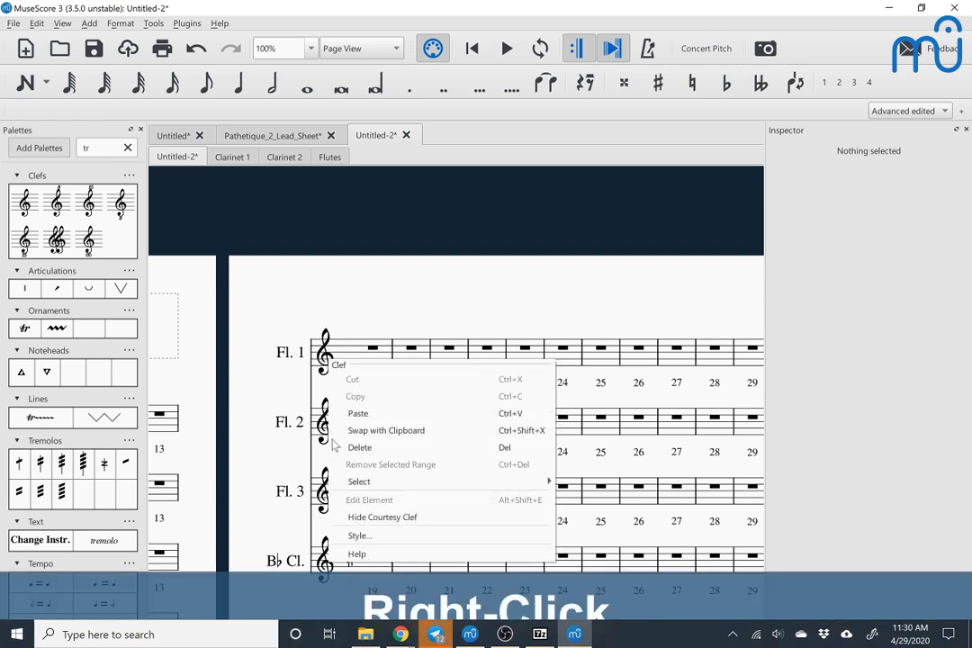
left_click(357, 535)
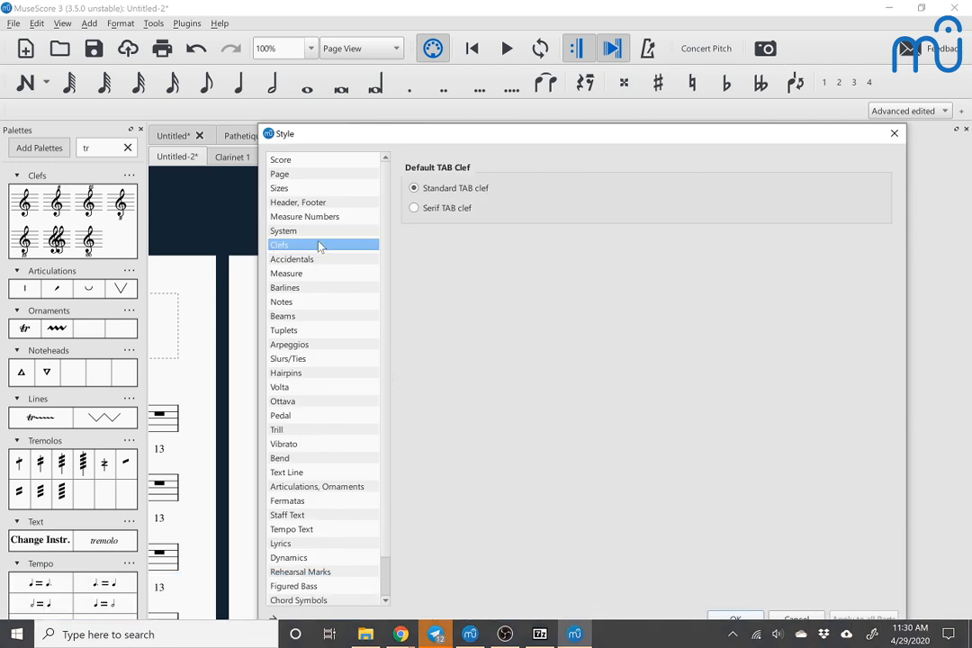
left_click(894, 133)
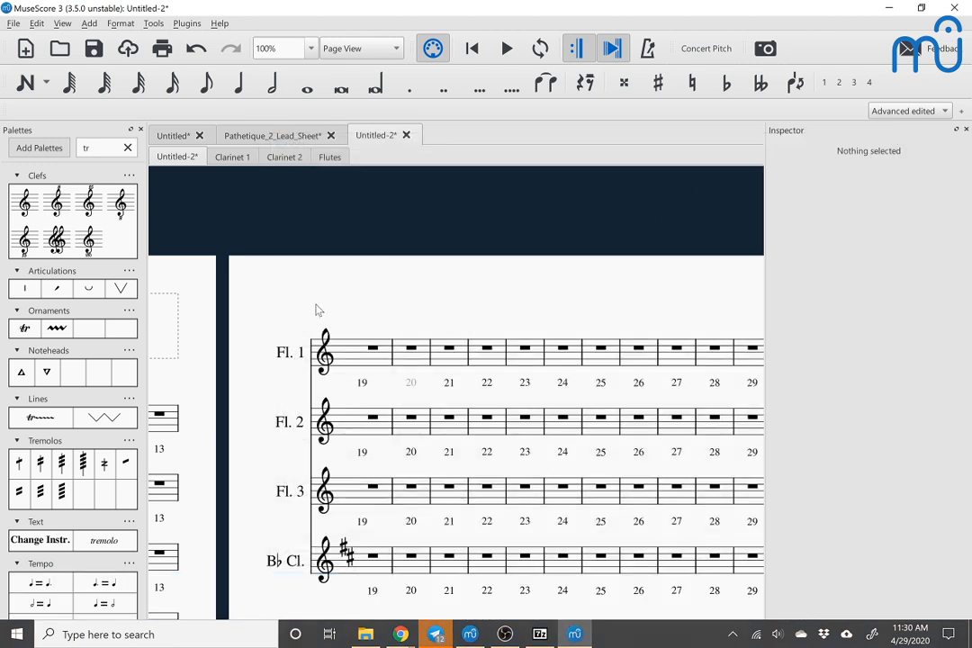
Step: Open the Staff/Part Properties from the Fl. 1 instrument name and close them without changes
double_click(286, 358)
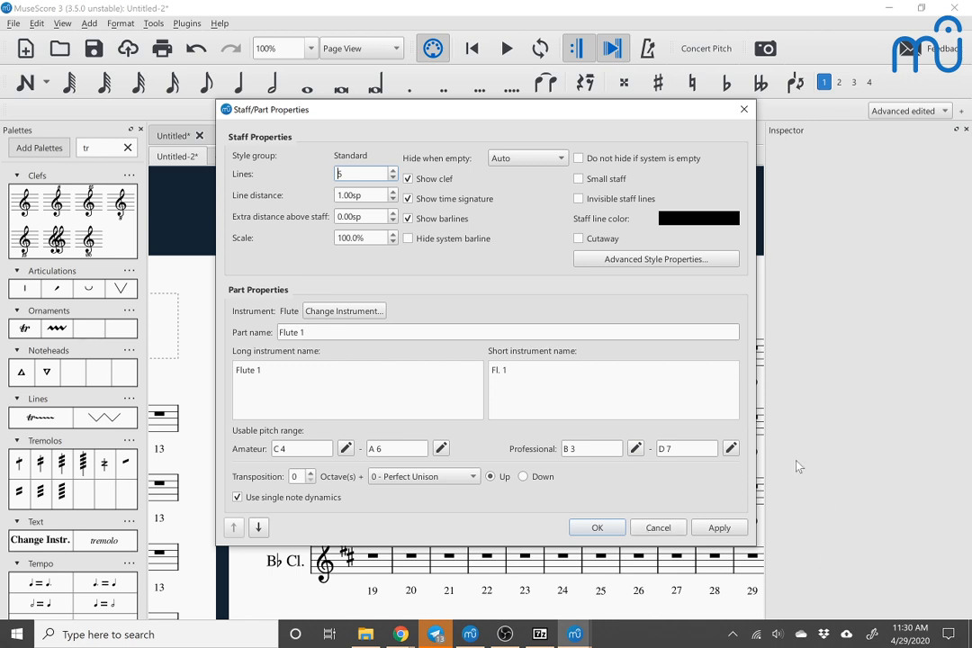
left_click(744, 109)
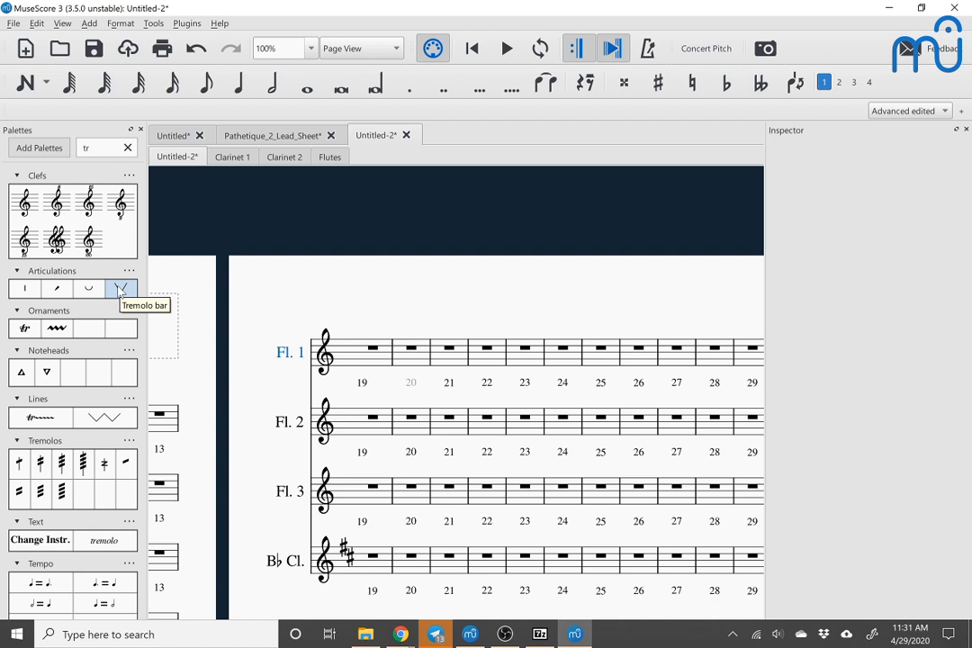
Step: Clear the "tr" search from the palettes
scroll(120, 290, "down", 3)
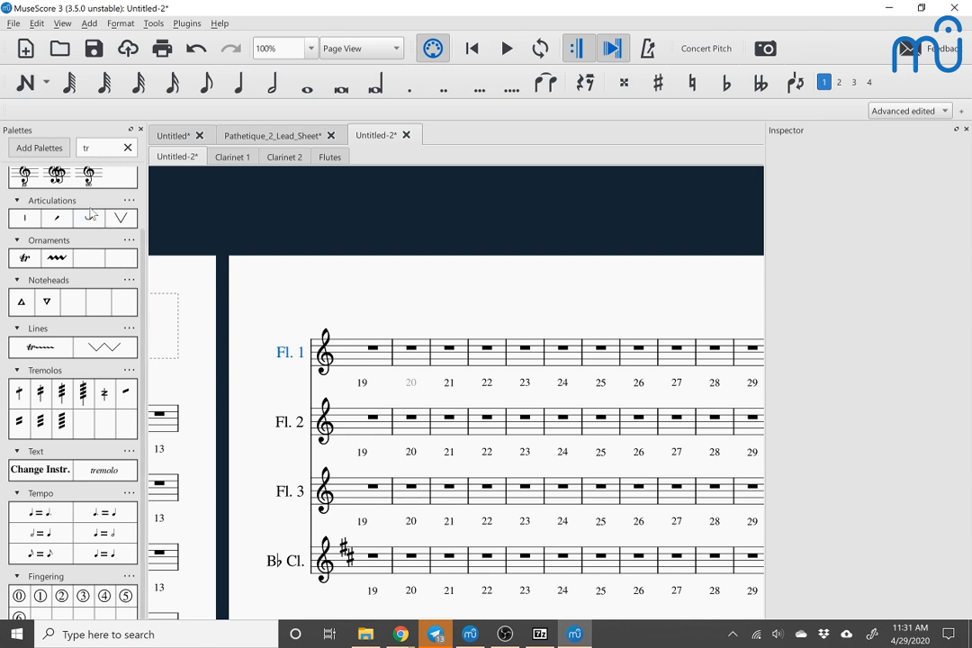
left_click(19, 421)
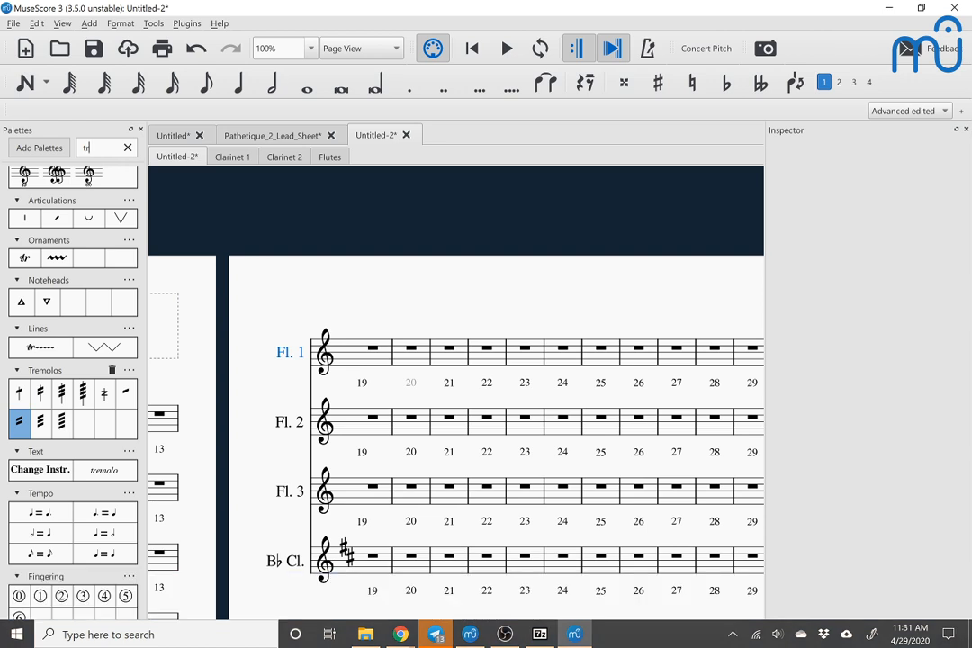
left_click(128, 147)
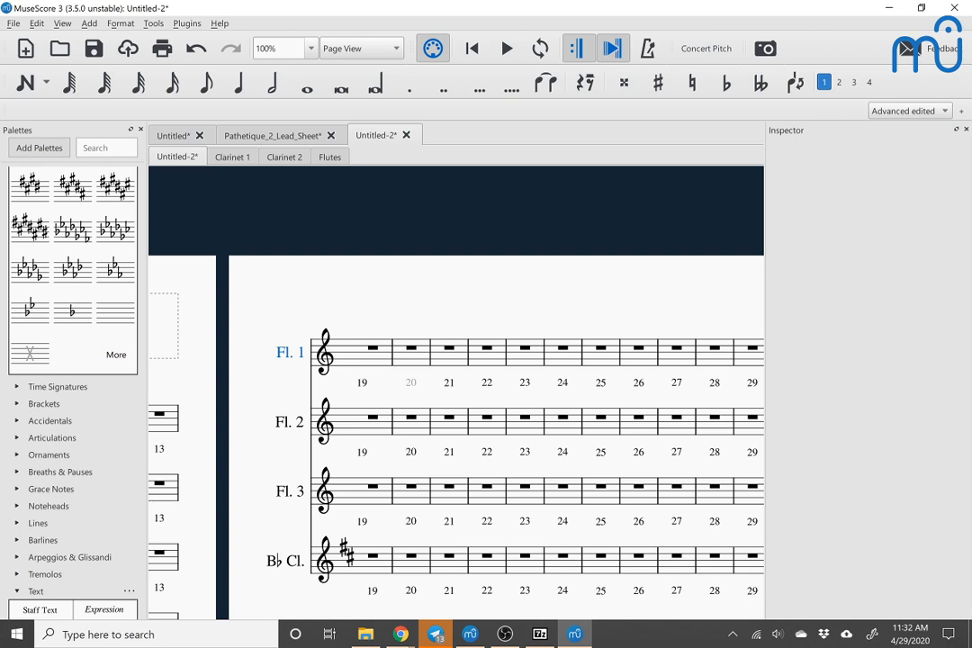
left_click(93, 149)
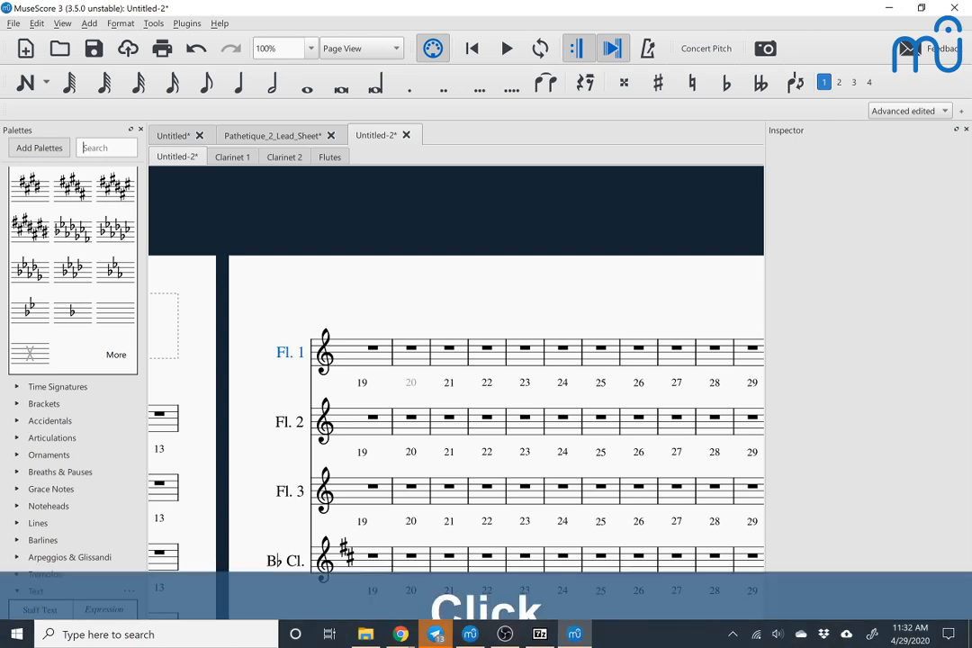
key("F6")
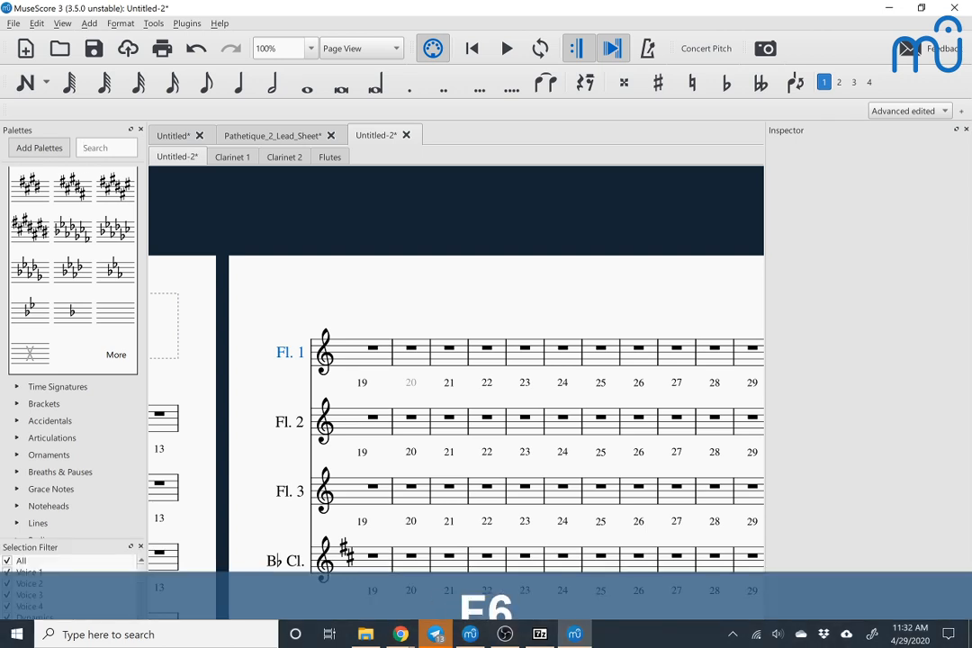
key("F6")
left_click(121, 23)
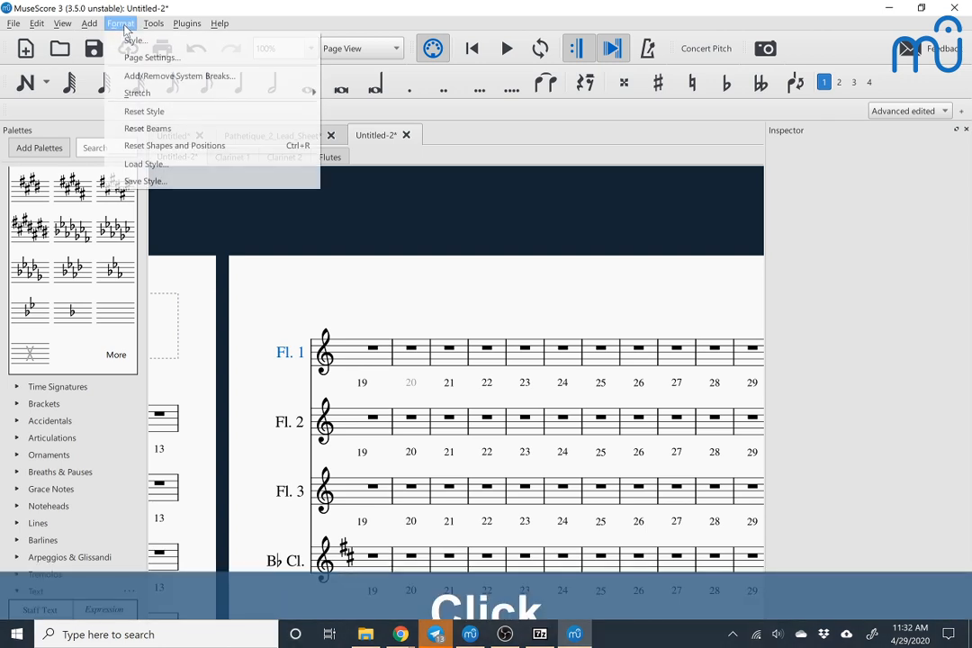
mouse_move(90, 27)
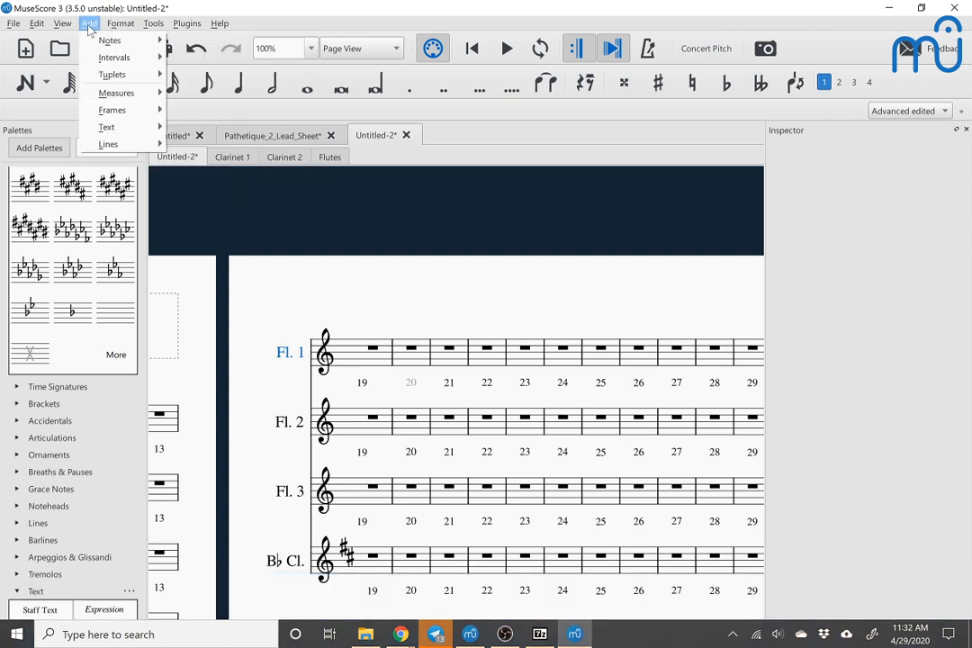
mouse_move(120, 26)
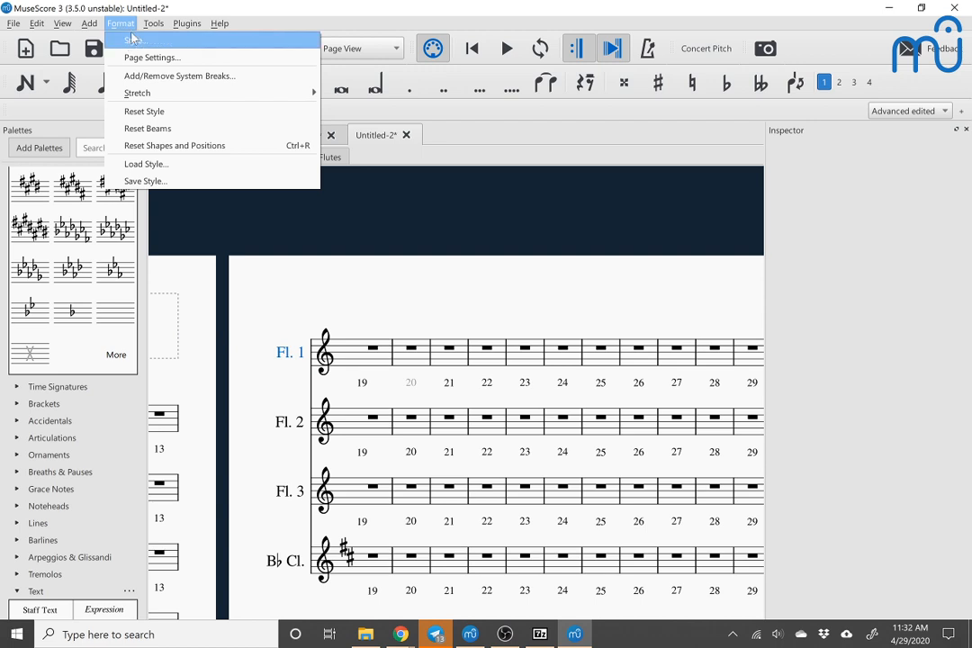
Step: Search the palettes for "orn"
left_click(95, 153)
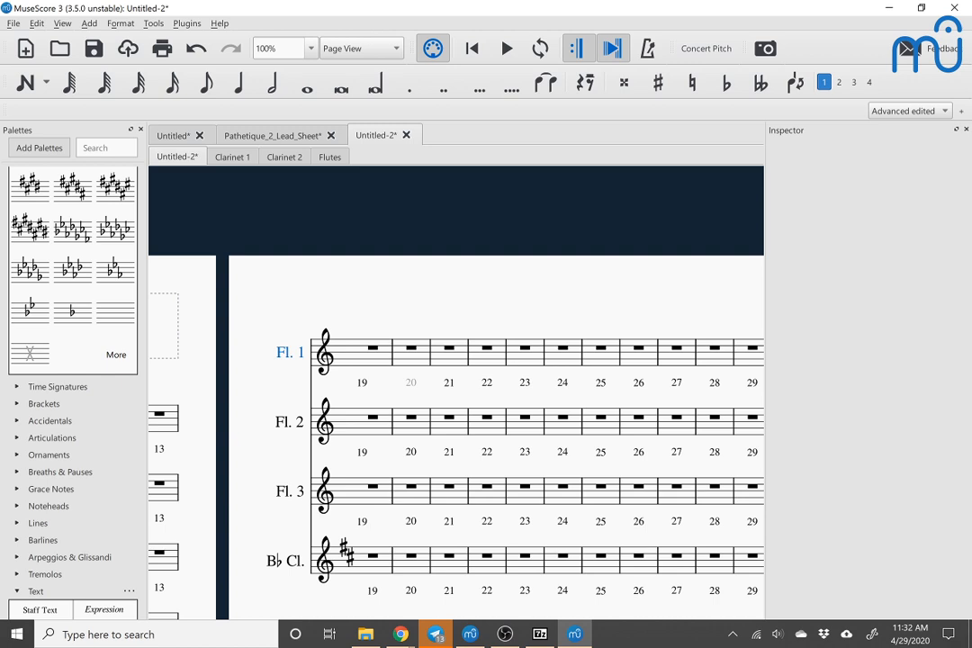
left_click(101, 148)
type("orn")
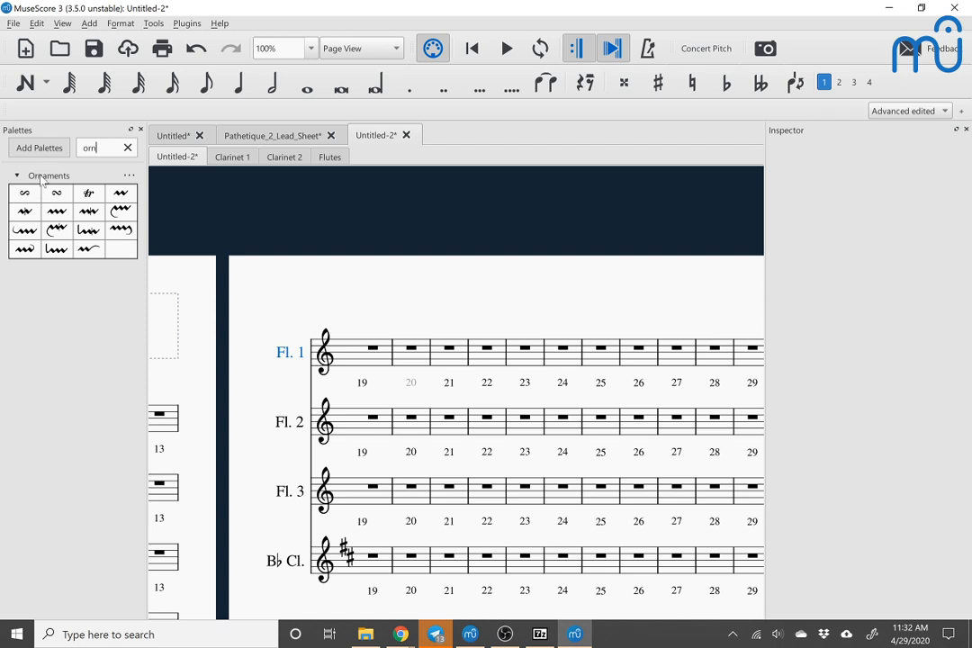
Step: Switch to the other MuseScore 3 window with the Untitled score and replace its palette search with "orn"
key("alt+Tab")
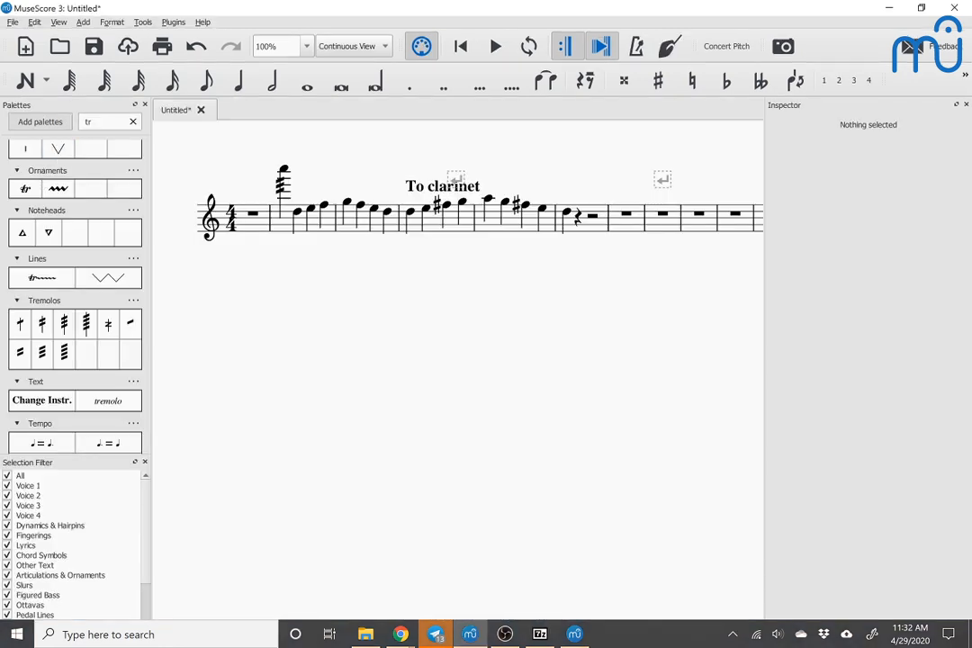
left_click(101, 122)
key("ctrl+a")
type("orn")
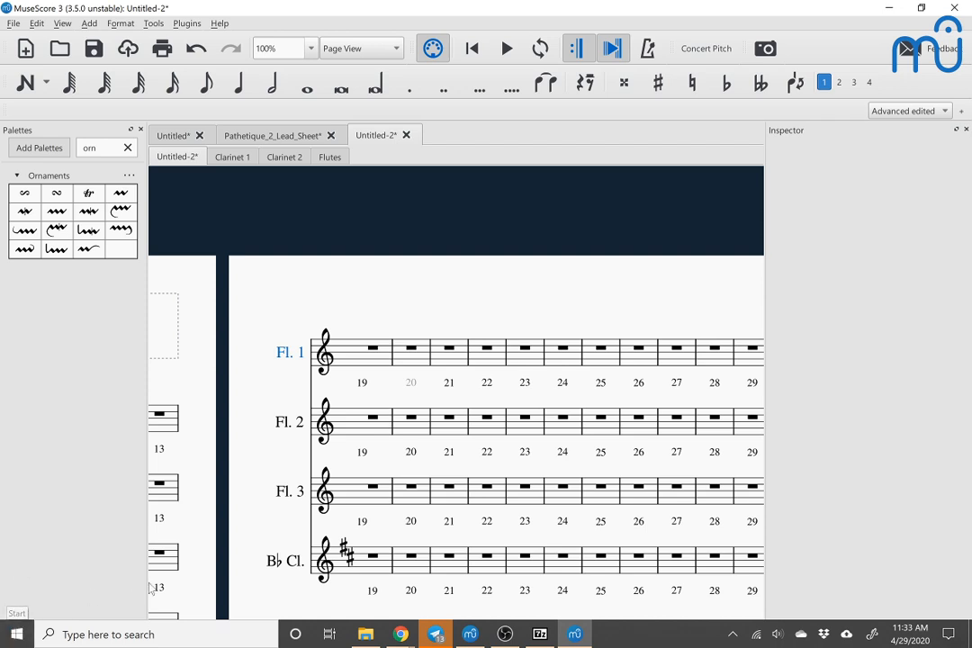
Step: Switch to Telegram and read the latest unread messages in the MuseScore Developers Chat
left_click(435, 634)
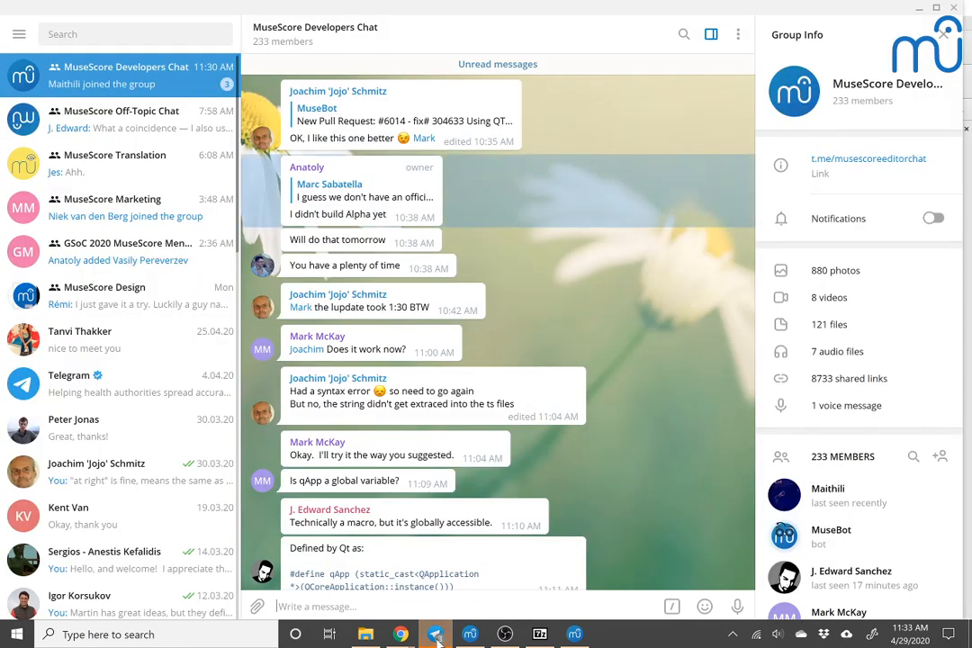
scroll(544, 436, "down", 2)
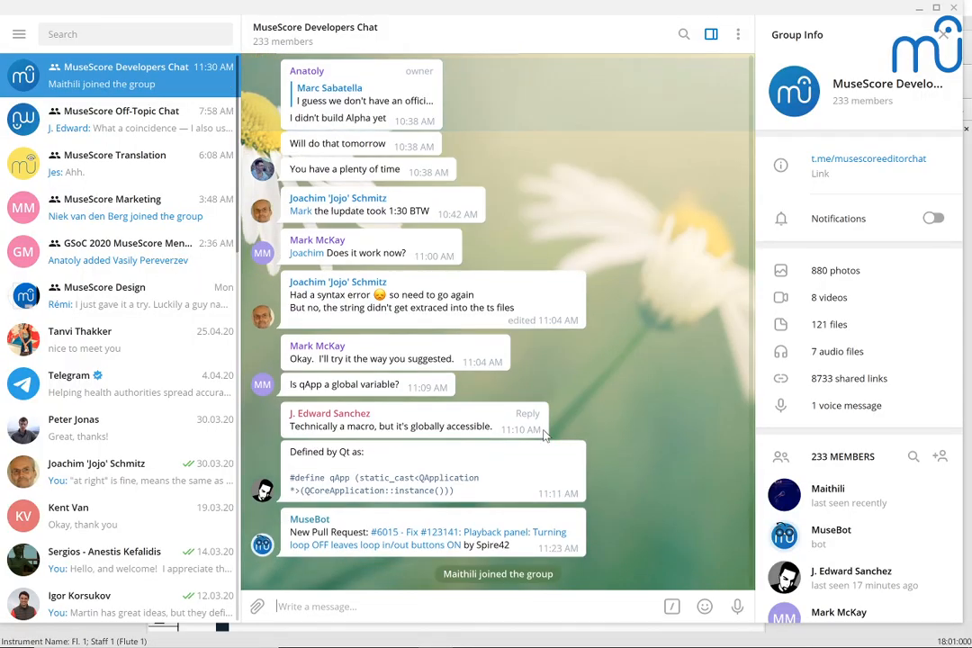
Step: Read back through the April 29 messages in the MuseScore Developers Chat, and switch back to the MuseScore 3.5.0 window
scroll(544, 435, "up", 1)
scroll(544, 435, "up", 1)
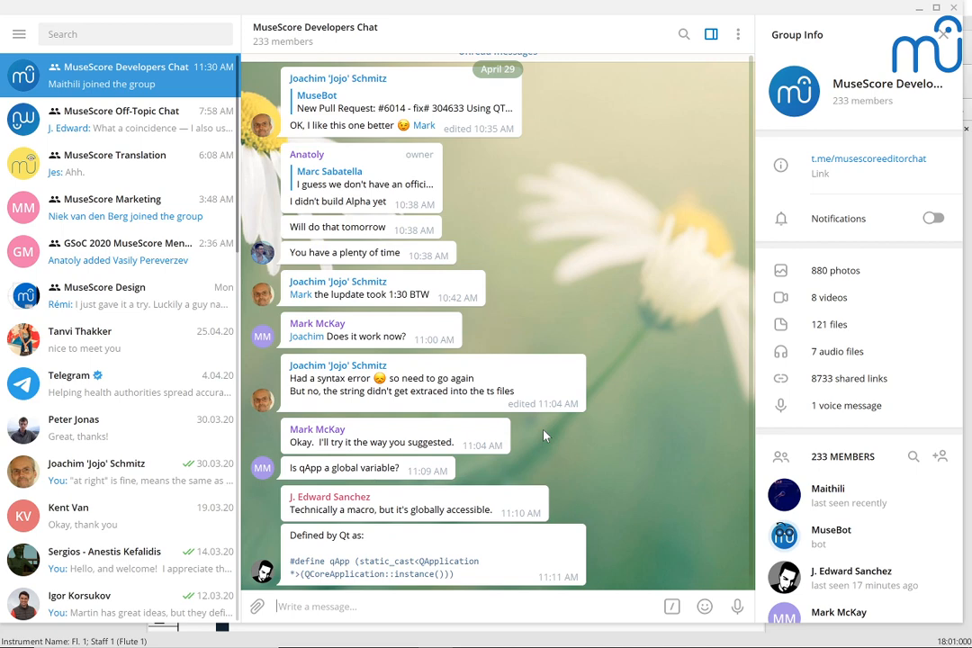
scroll(544, 435, "down", 1)
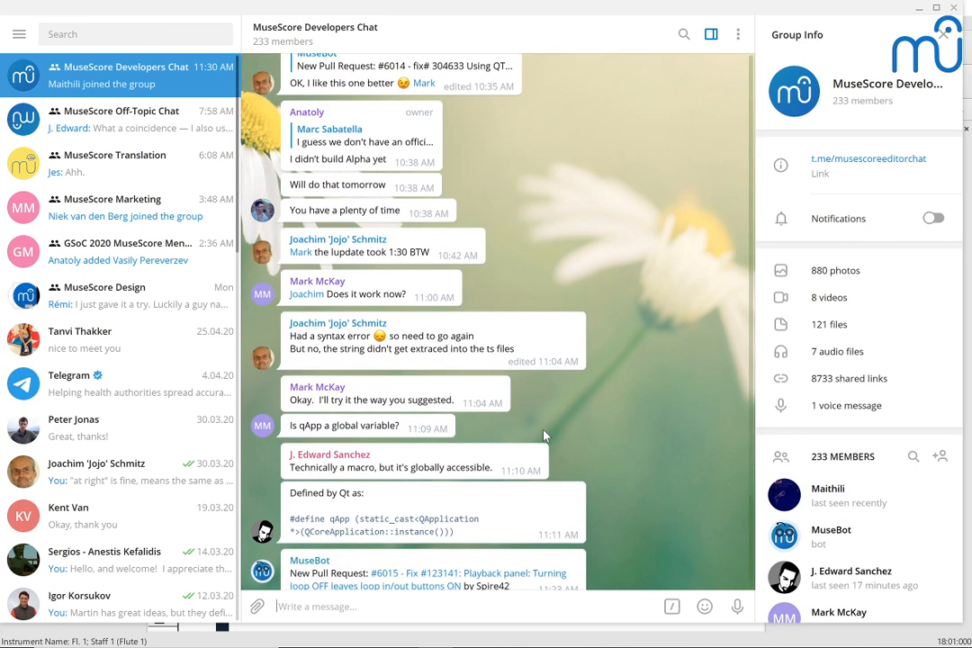
key("alt+Tab")
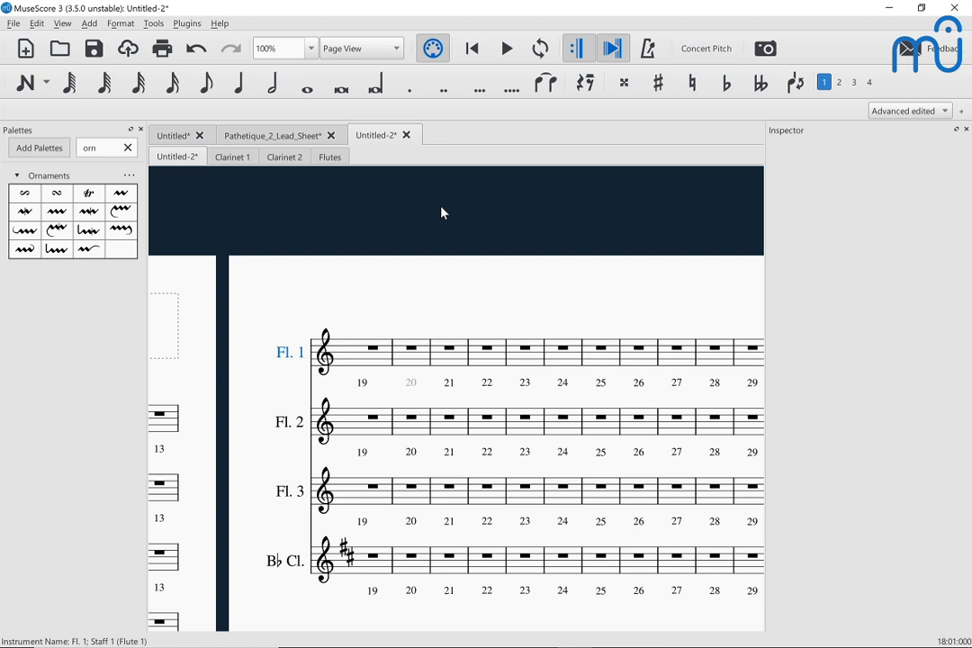
Step: Switch to the Chrome window with the continuo score, go back to the Corona Canon Project group's sheet music page, and reload it
key("alt+Tab")
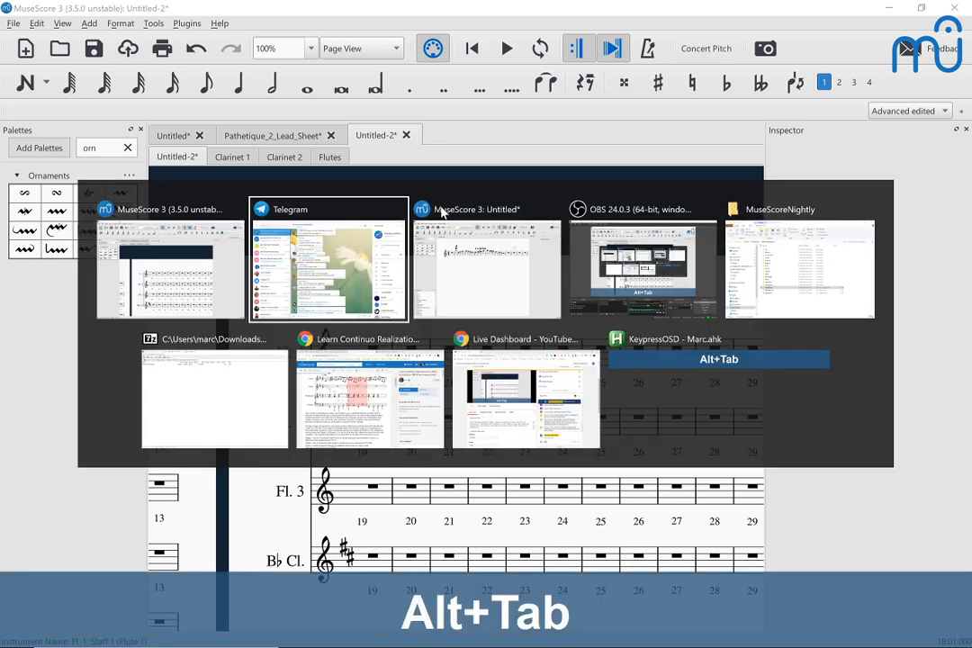
key("alt+Tab")
key("alt+Tab")
key("alt+Tab")
key("alt+Tab")
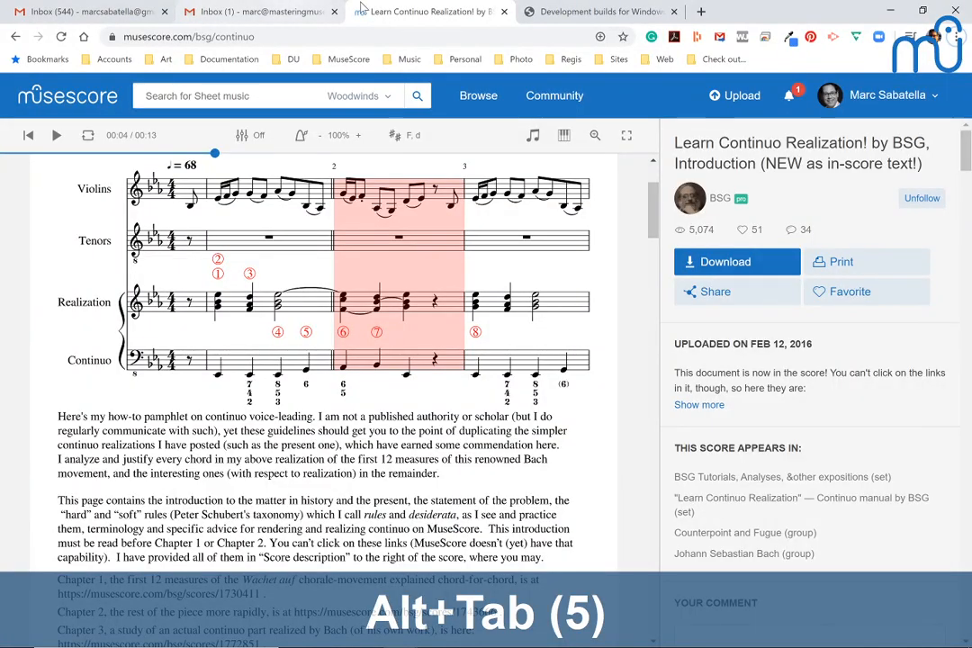
left_click(14, 36)
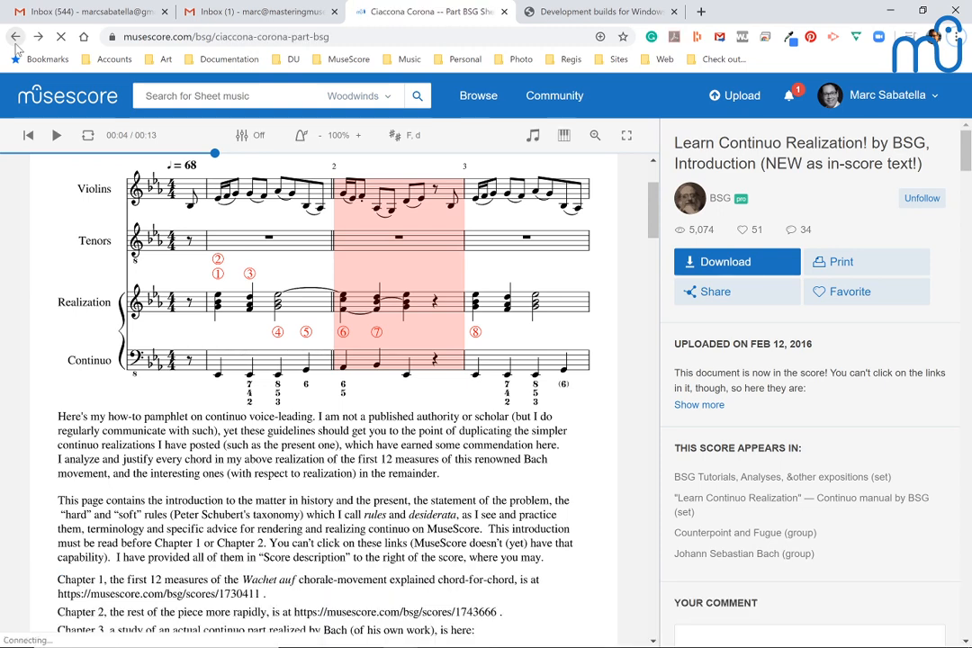
left_click(15, 42)
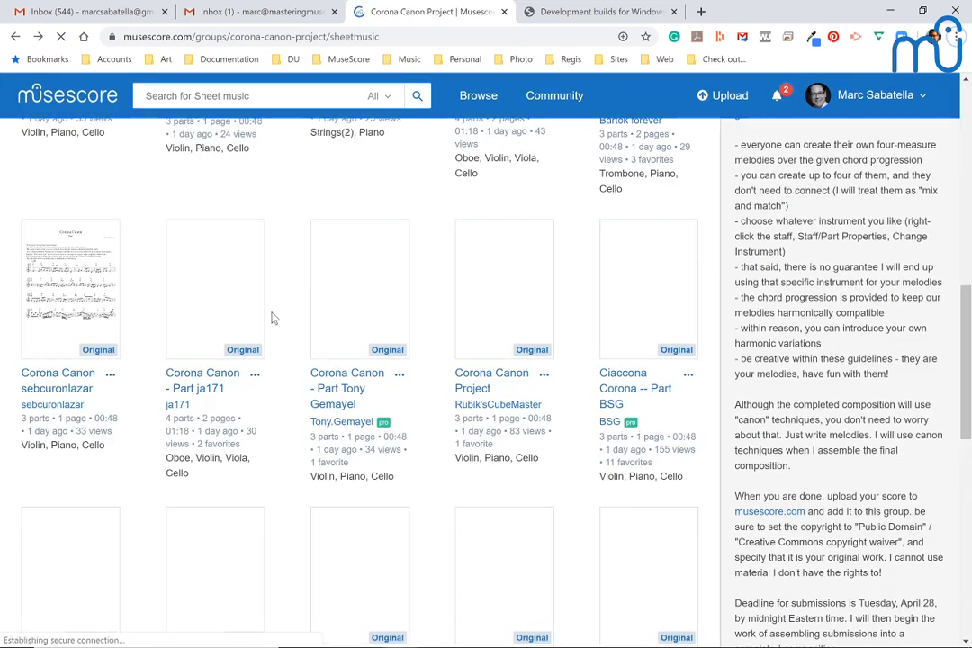
scroll(256, 381, "up", 10)
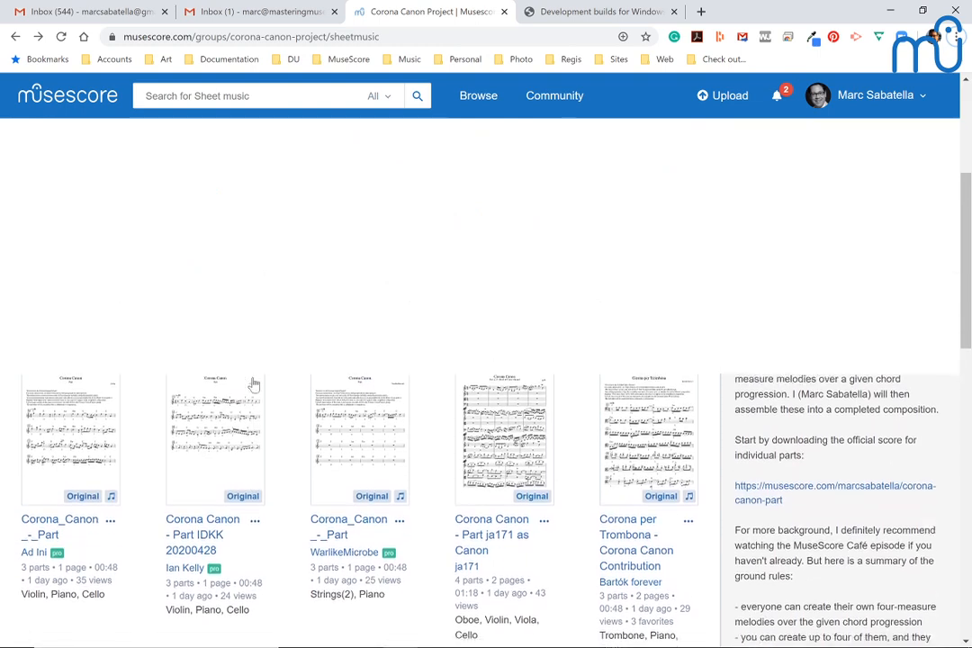
key("F5")
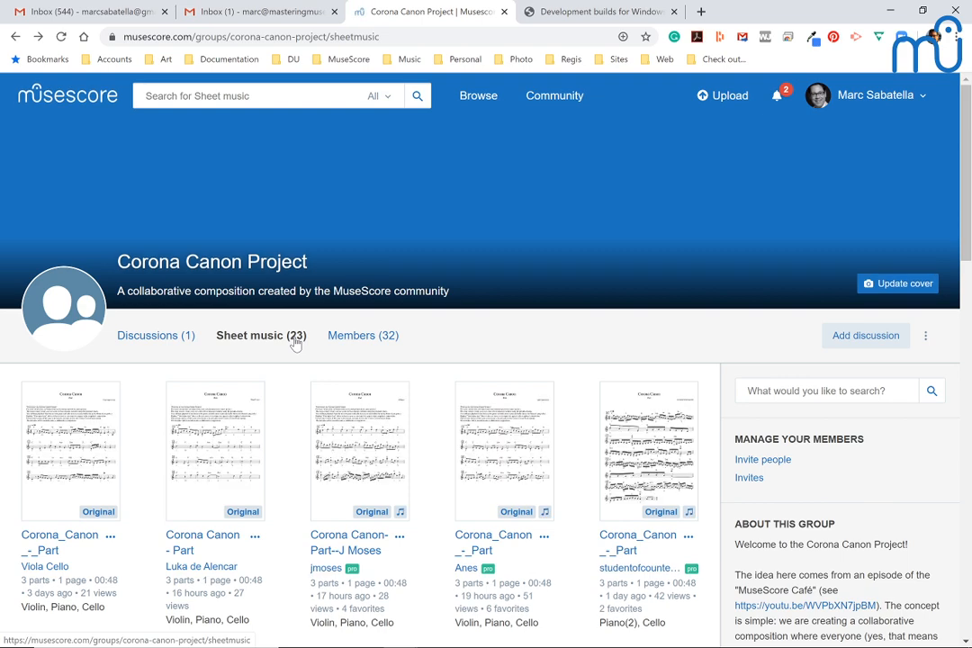
Step: Update the Corona Canon Project group so that members are not allowed to add scores, and save the settings
scroll(297, 343, "down", 3)
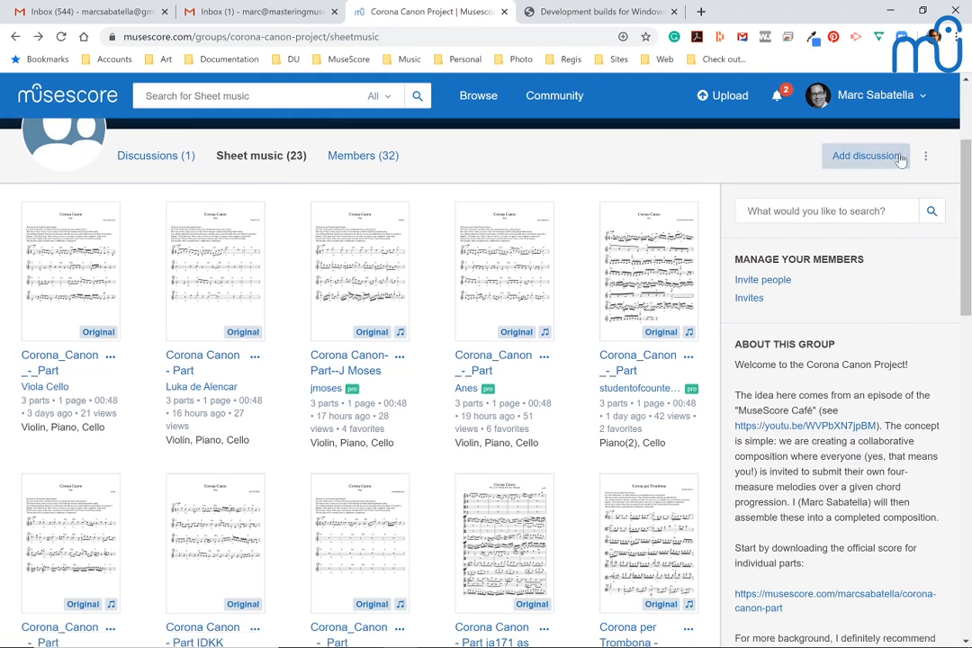
left_click(929, 158)
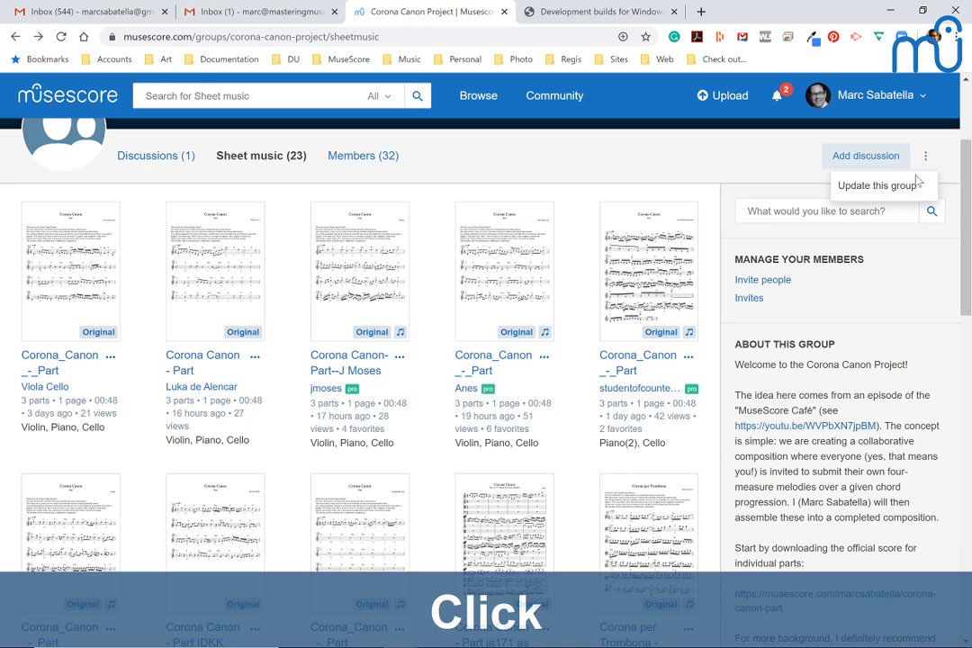
left_click(916, 184)
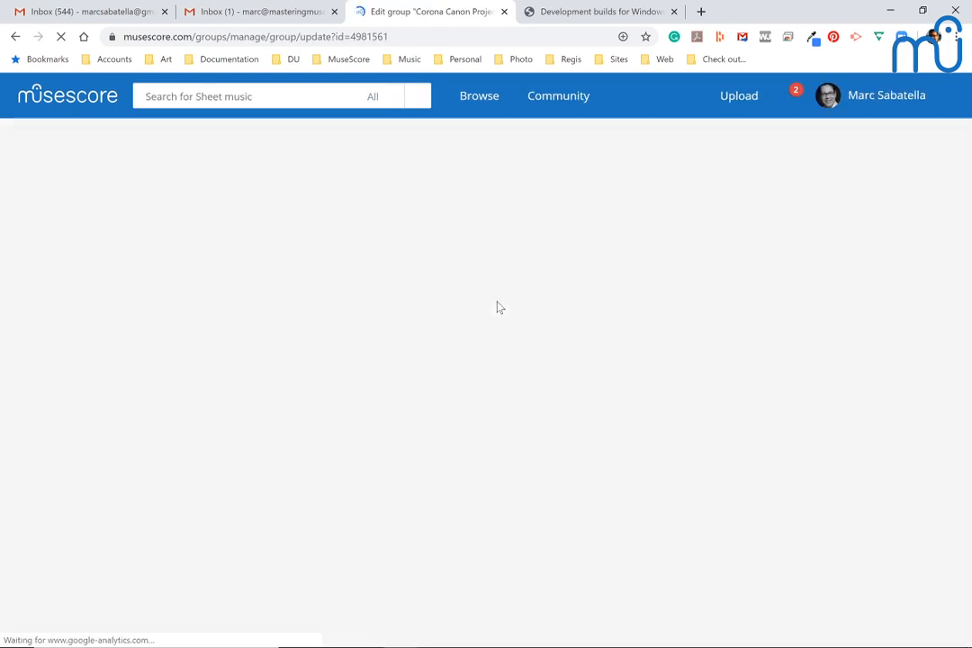
scroll(497, 307, "down", 5)
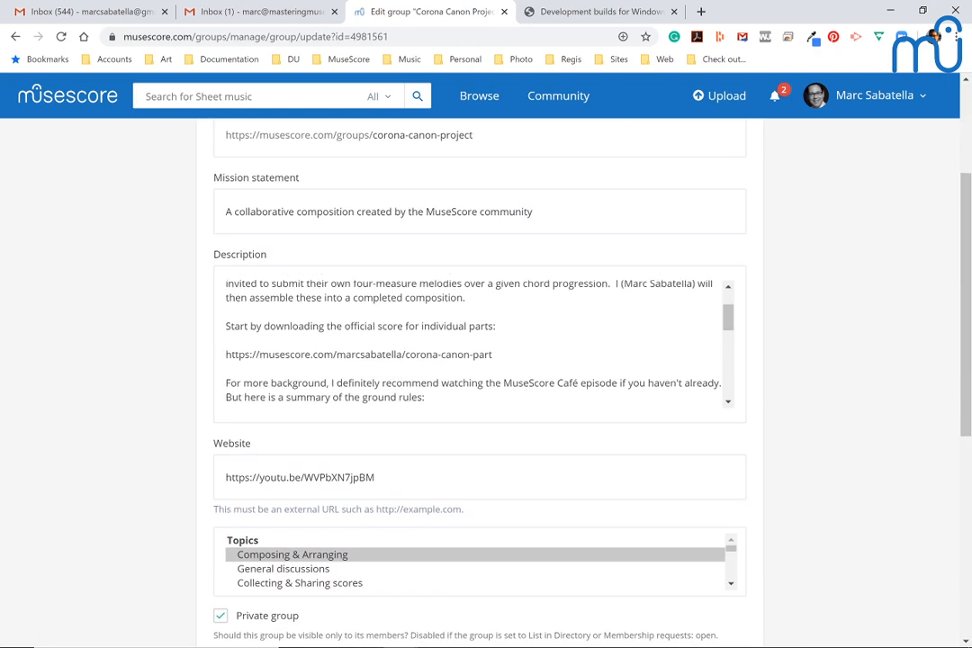
scroll(94, 507, "down", 4)
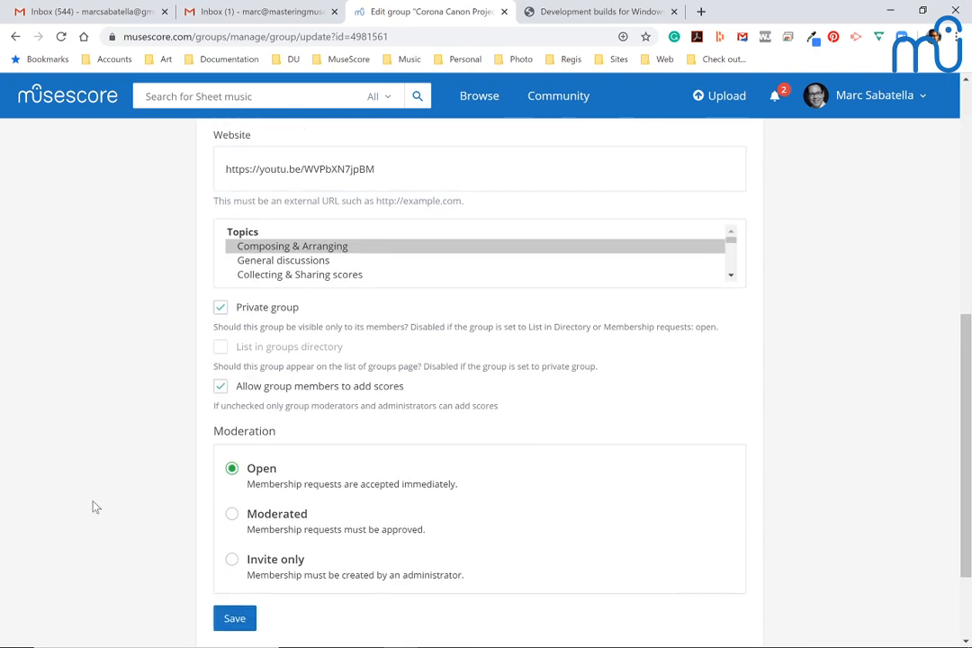
left_click(220, 356)
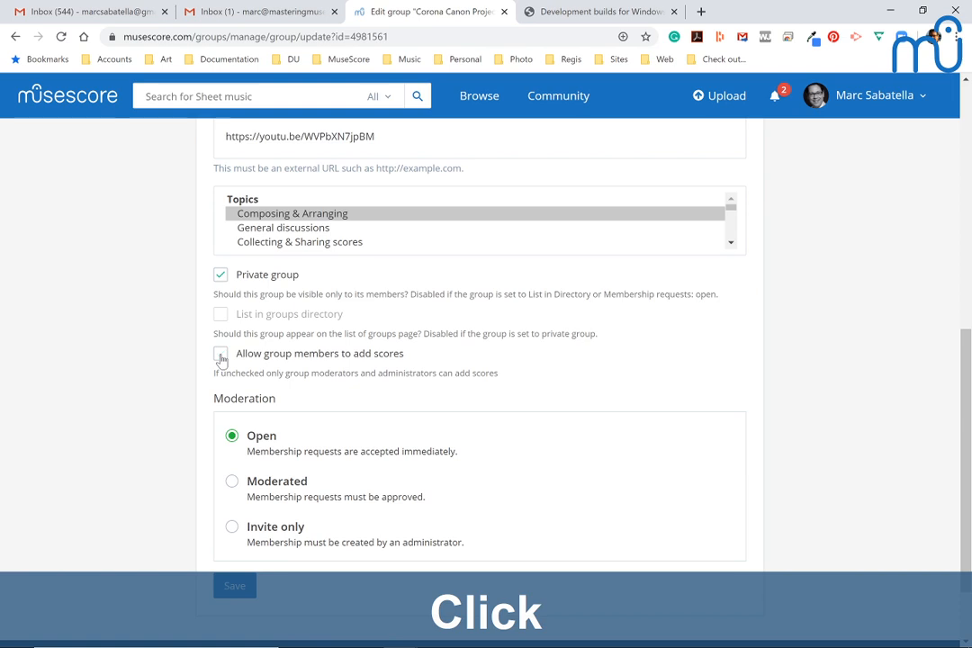
scroll(108, 385, "down", 1)
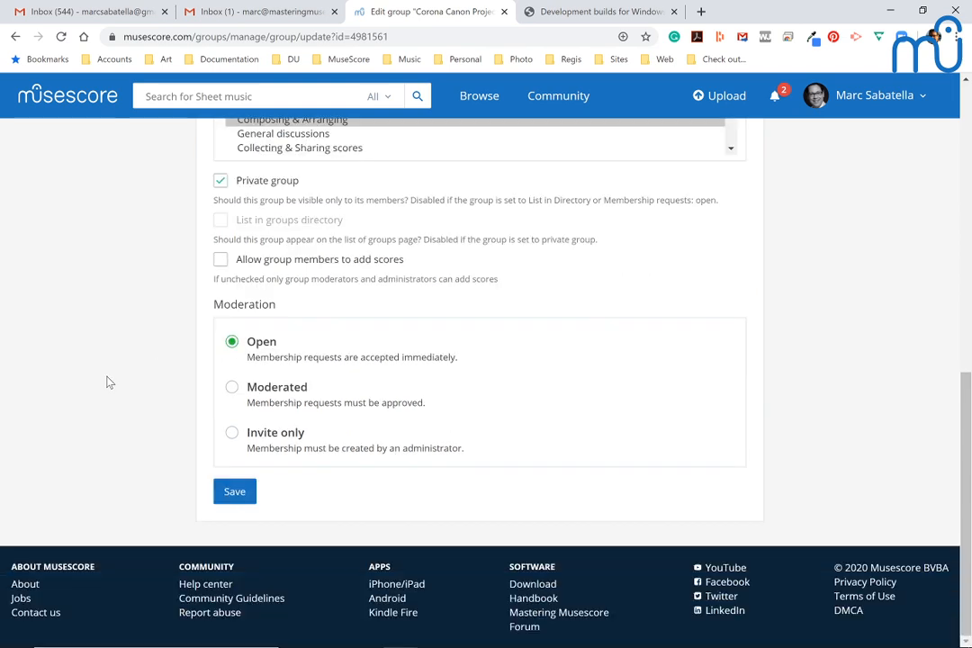
left_click(236, 493)
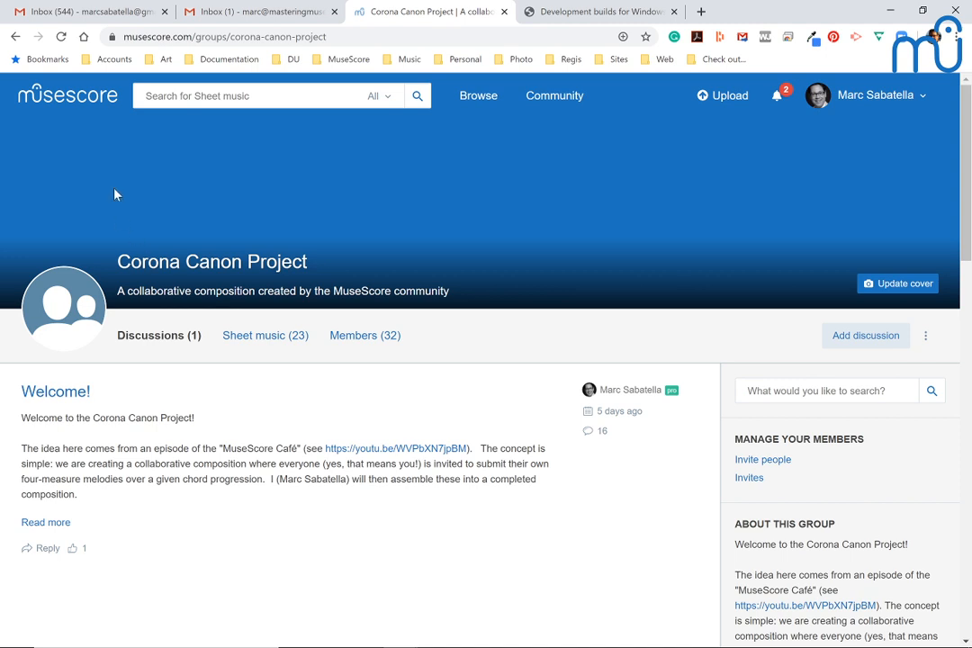
scroll(114, 187, "down", 1)
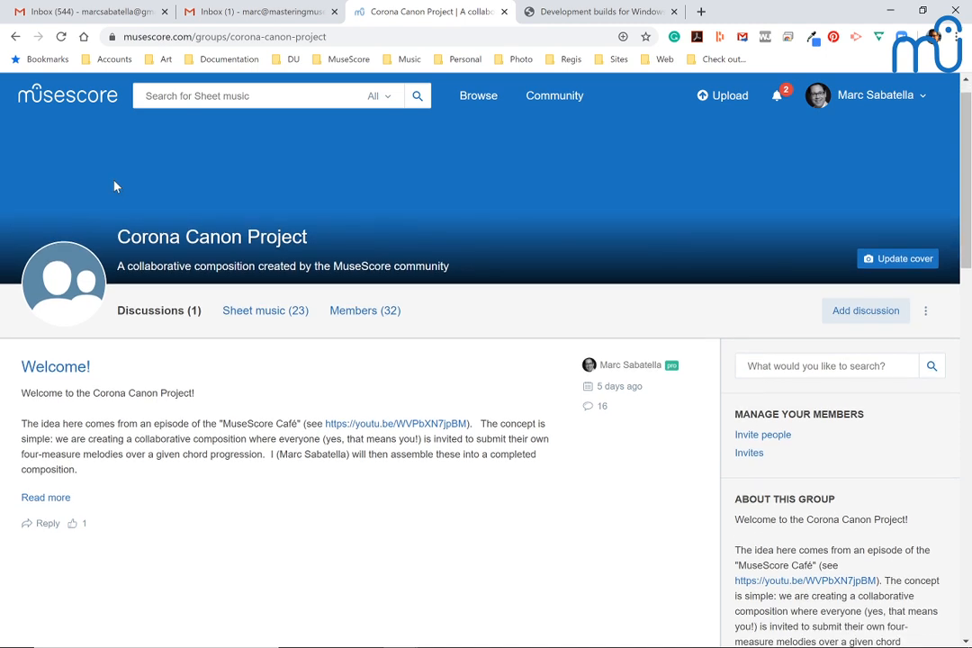
scroll(114, 187, "up", 1)
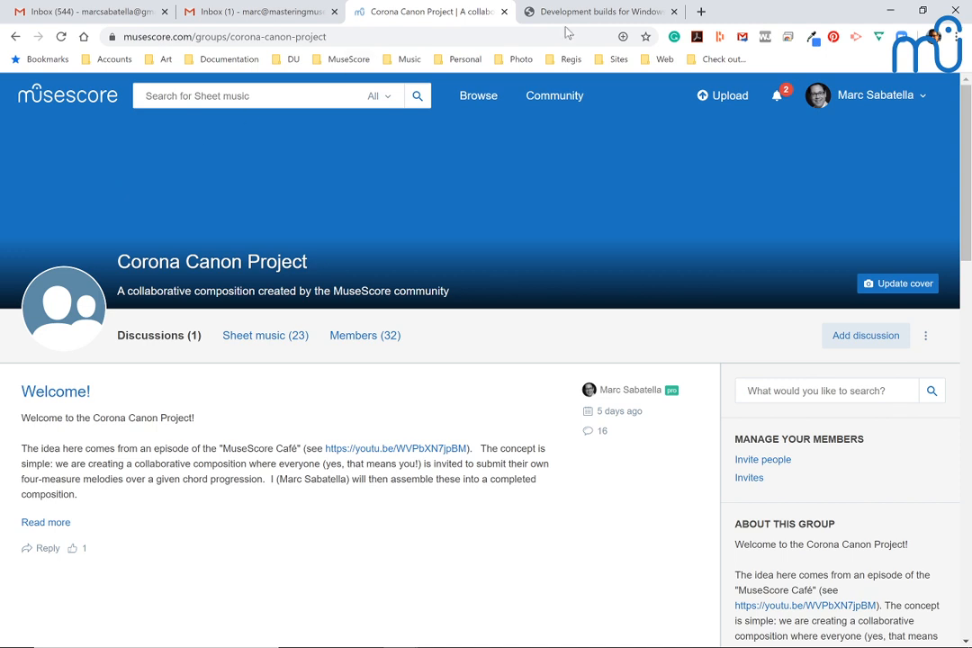
Step: Open school.masteringmusescore.com in a new browser tab and go to the Music Master Class course page
left_click(701, 12)
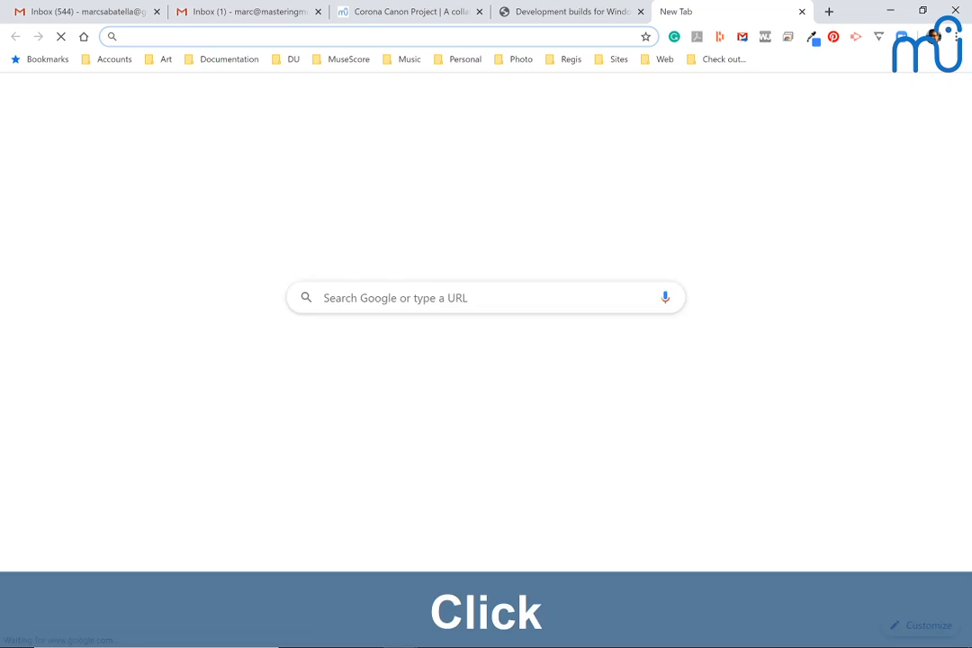
type("schoo")
key("Return")
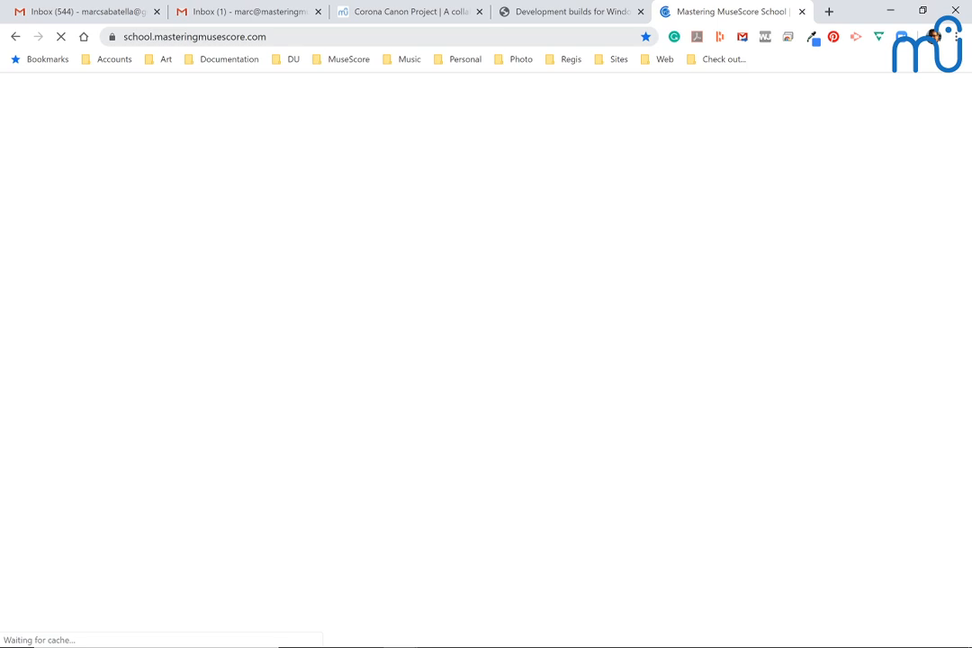
scroll(434, 133, "down", 1)
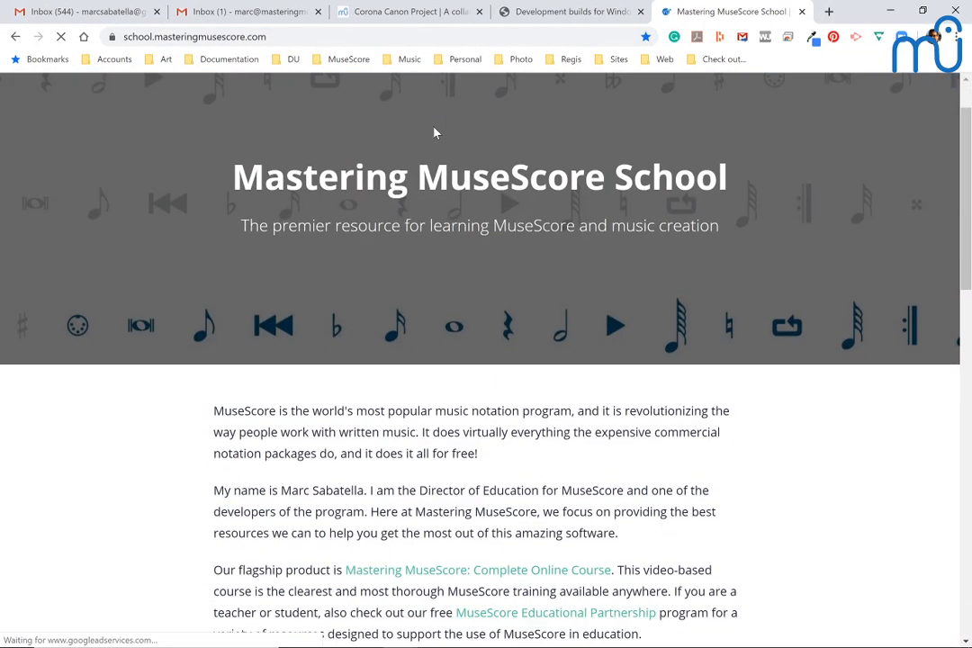
scroll(434, 133, "down", 8)
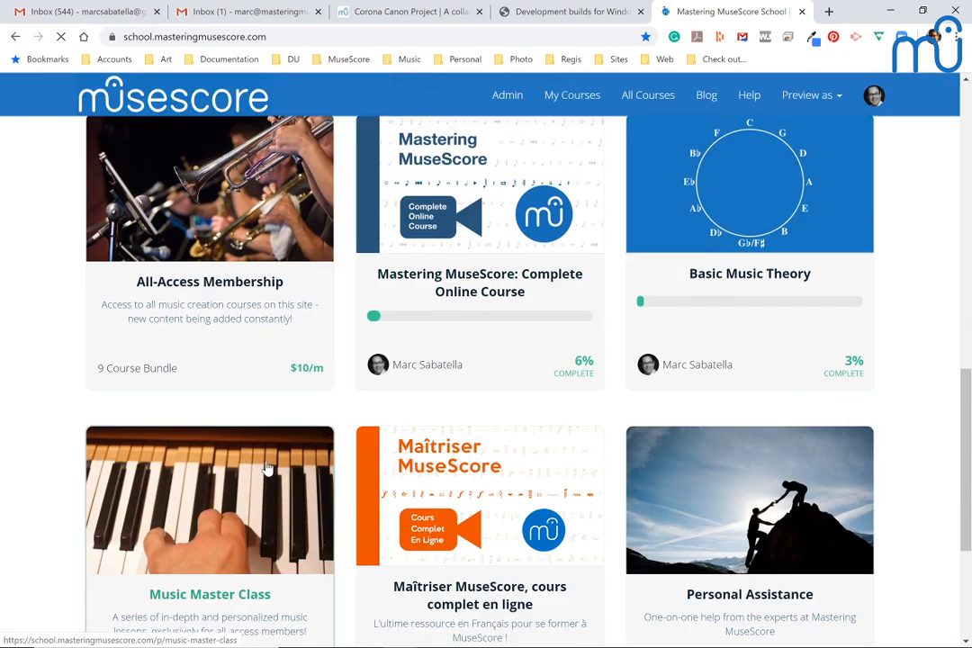
left_click(253, 481)
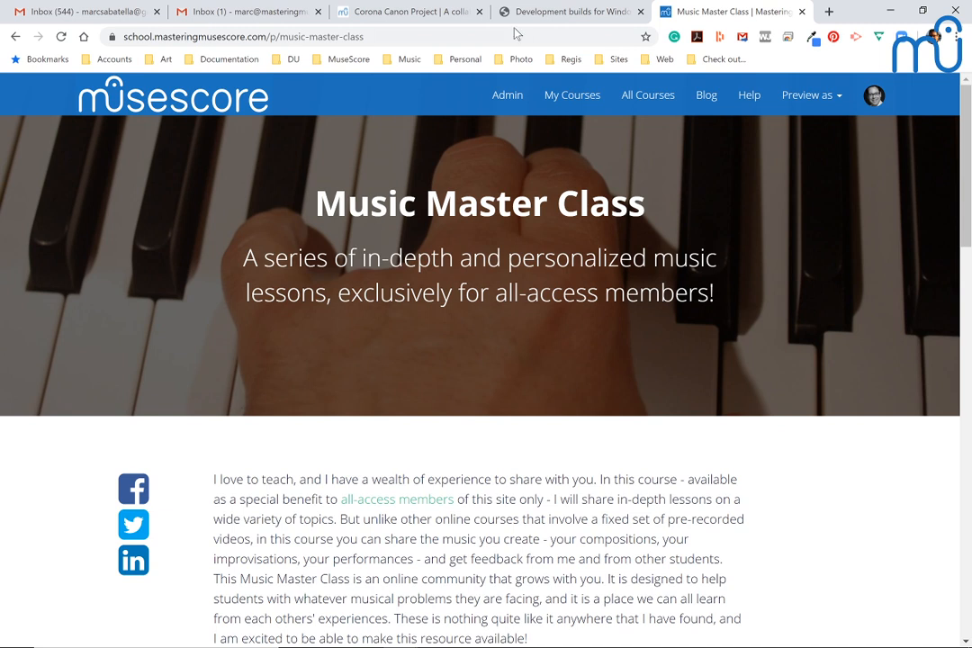
Step: Show the Music Master Class page's full web address and look through the course description
left_click(537, 36)
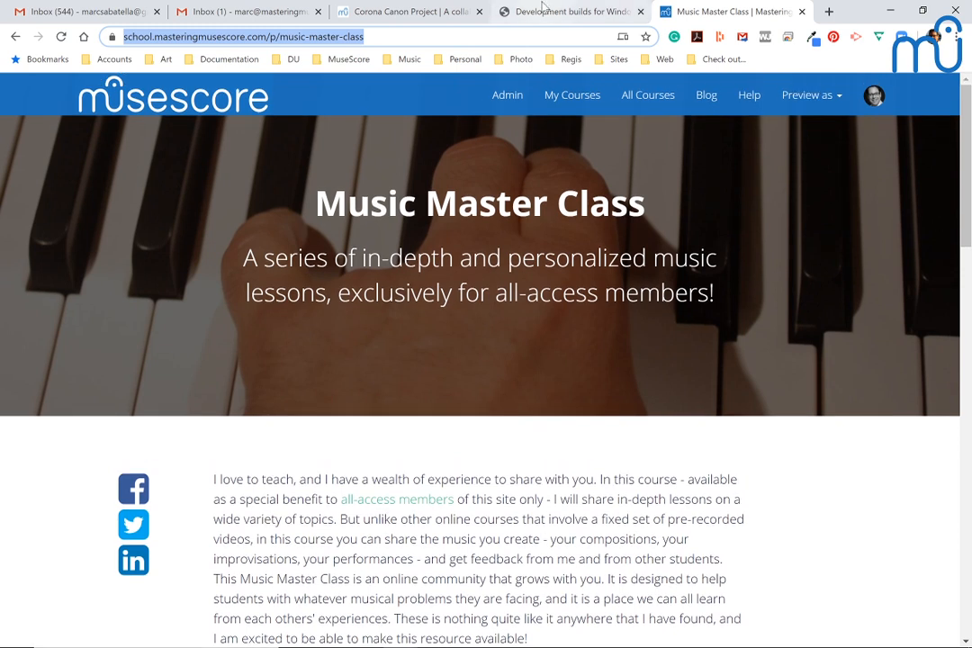
left_click(441, 37)
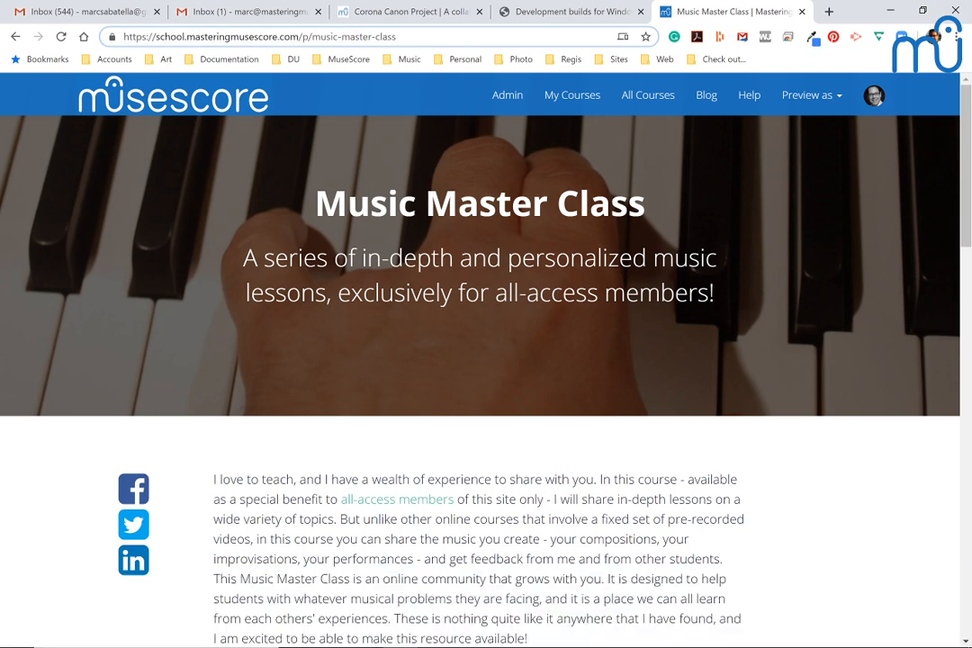
scroll(413, 181, "down", 4)
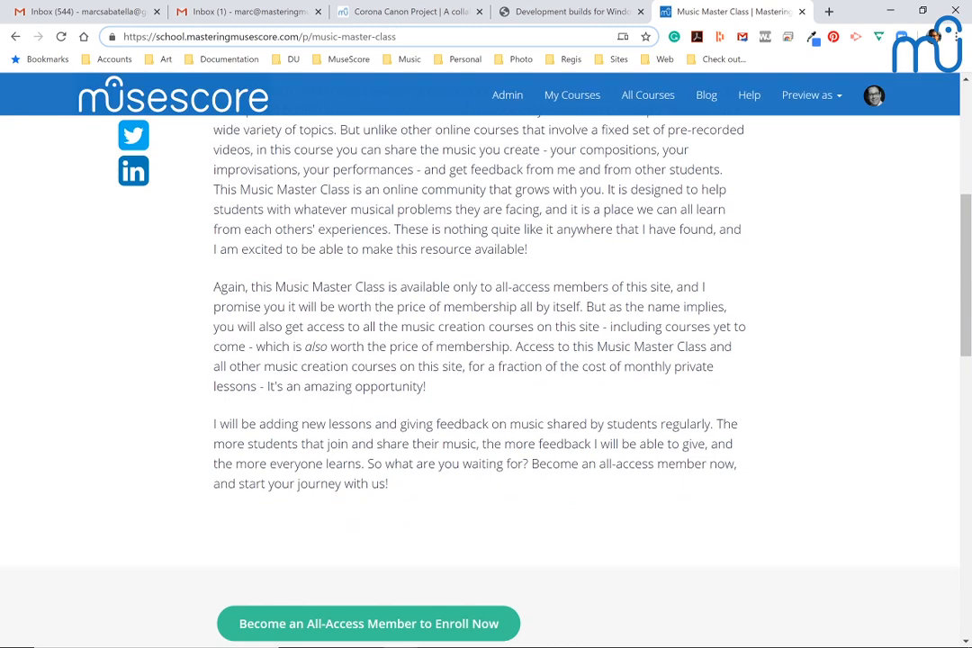
scroll(412, 181, "up", 4)
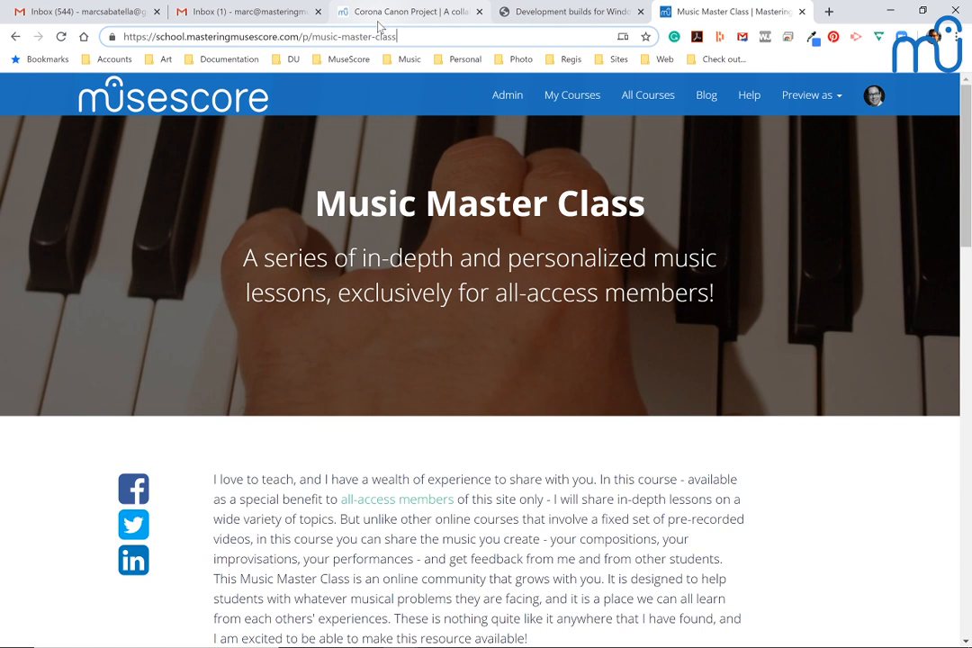
Step: Open Music Master Class from the full course list in the school's admin area and review its details, SEO and branding information
left_click(508, 95)
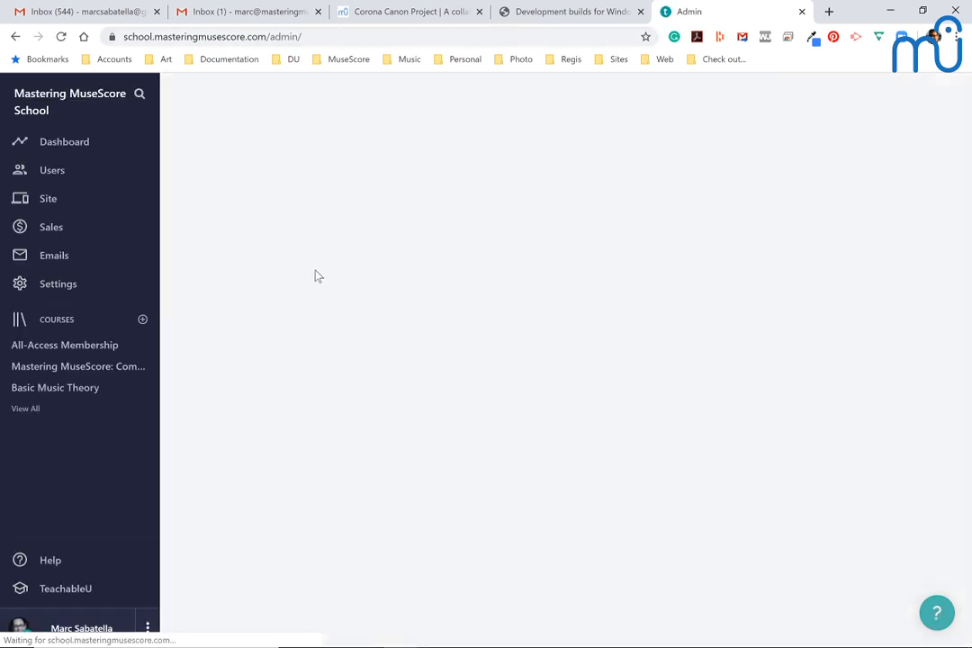
left_click(20, 411)
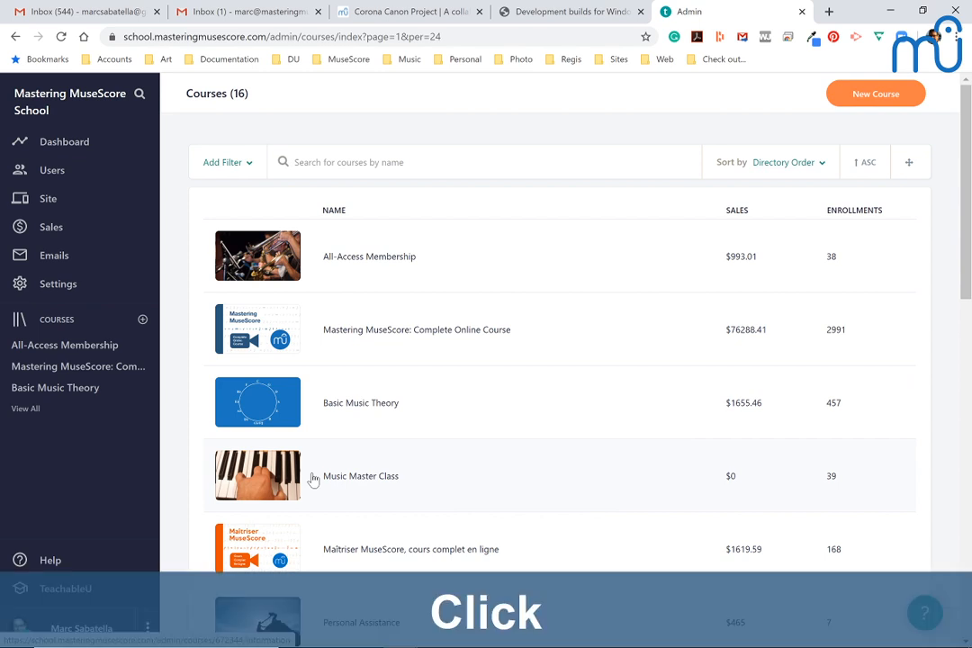
left_click(313, 479)
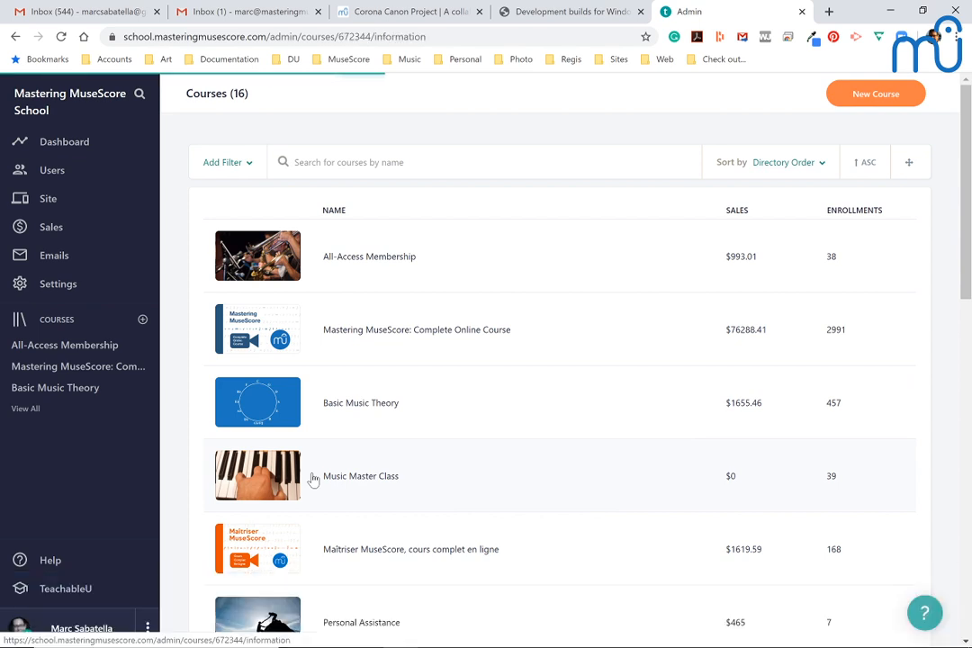
scroll(332, 481, "down", 4)
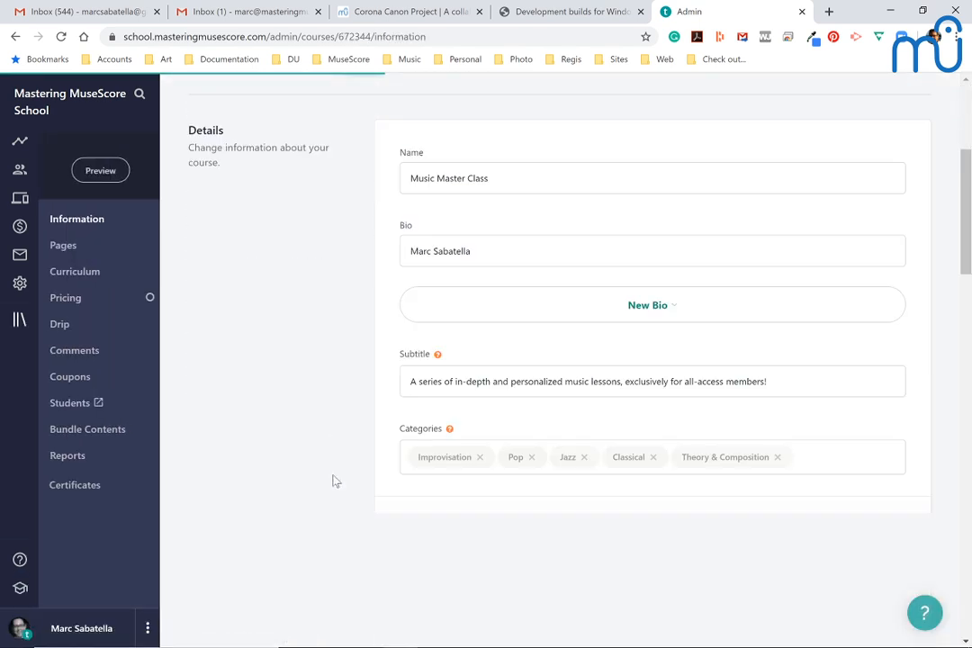
scroll(332, 481, "down", 3)
scroll(332, 481, "up", 1)
scroll(332, 480, "down", 2)
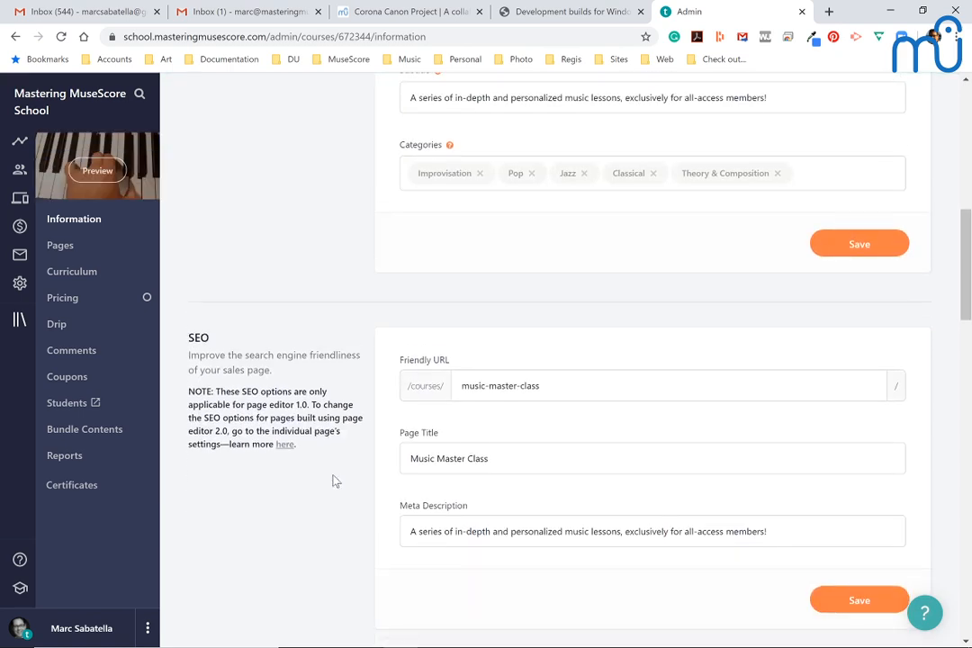
scroll(332, 481, "down", 4)
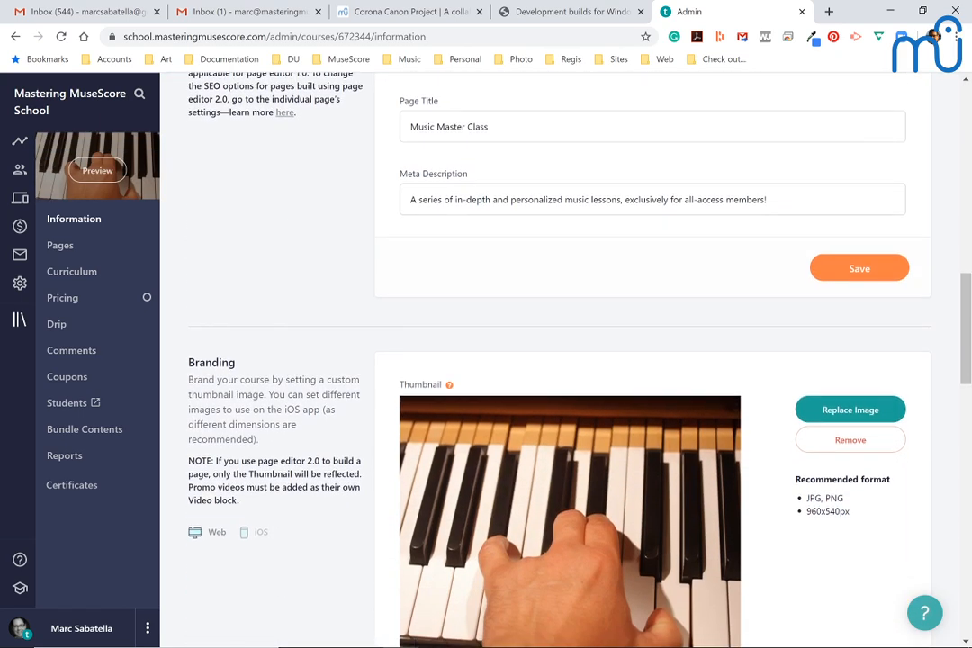
scroll(332, 481, "up", 2)
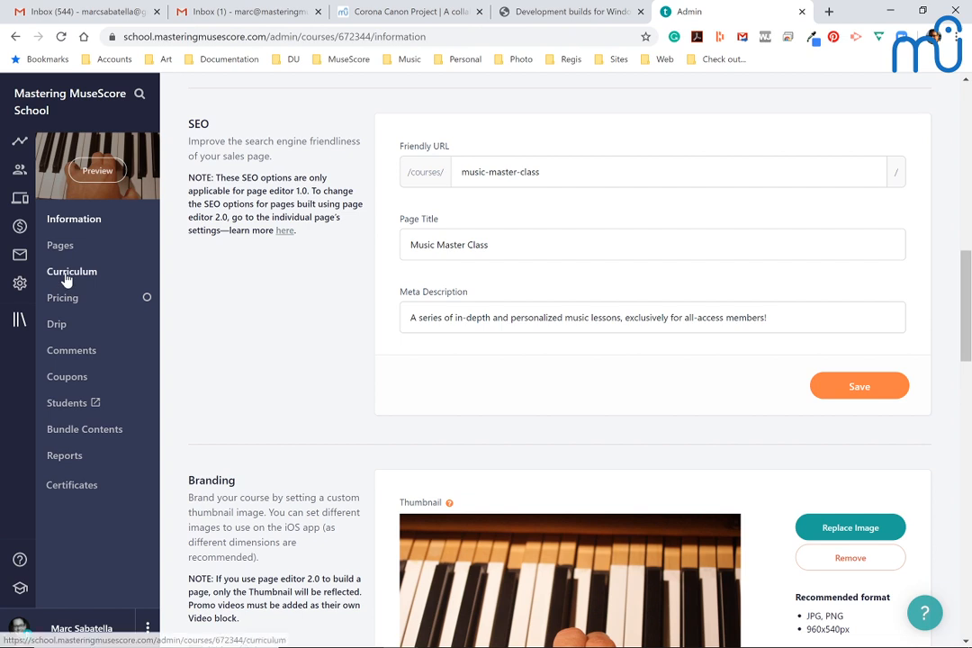
Step: Open the April 30, 2020 live lesson from the Music Master Class curriculum and copy its Zoom meeting link
left_click(65, 273)
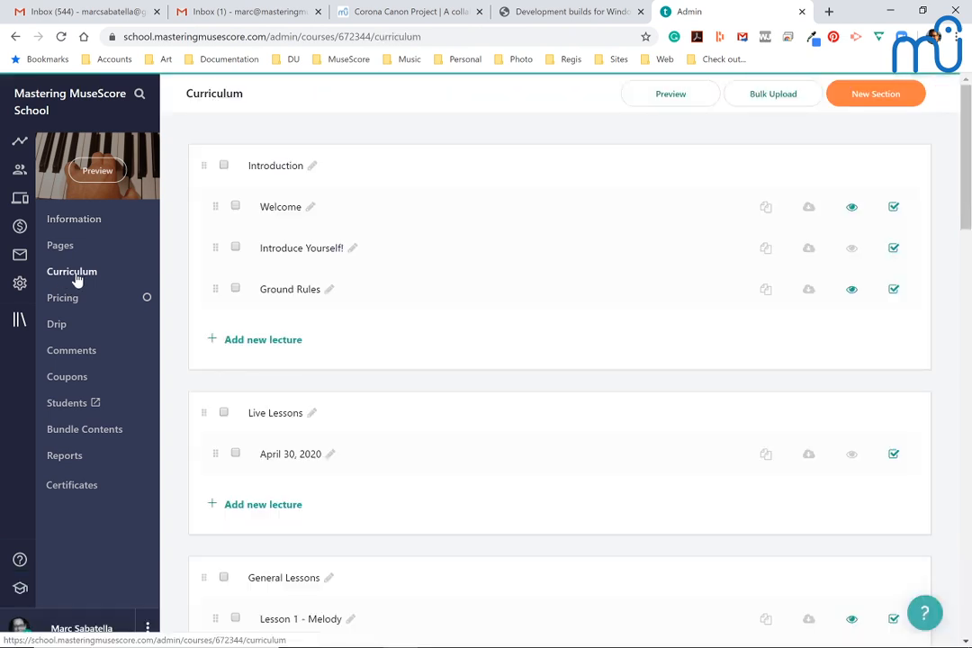
left_click(283, 456)
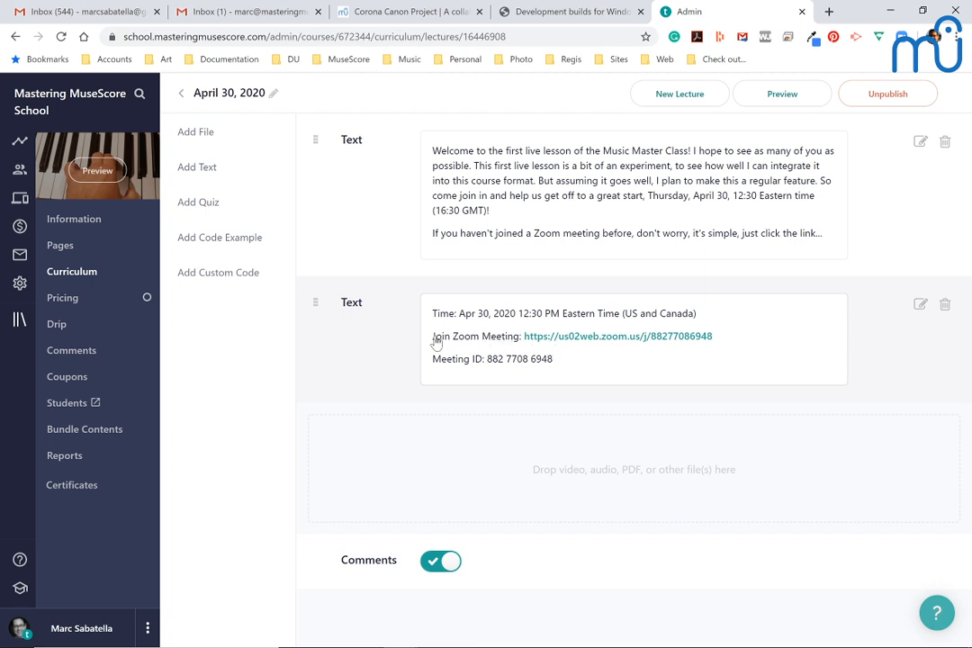
right_click(546, 346)
left_click_drag(514, 336, 645, 336)
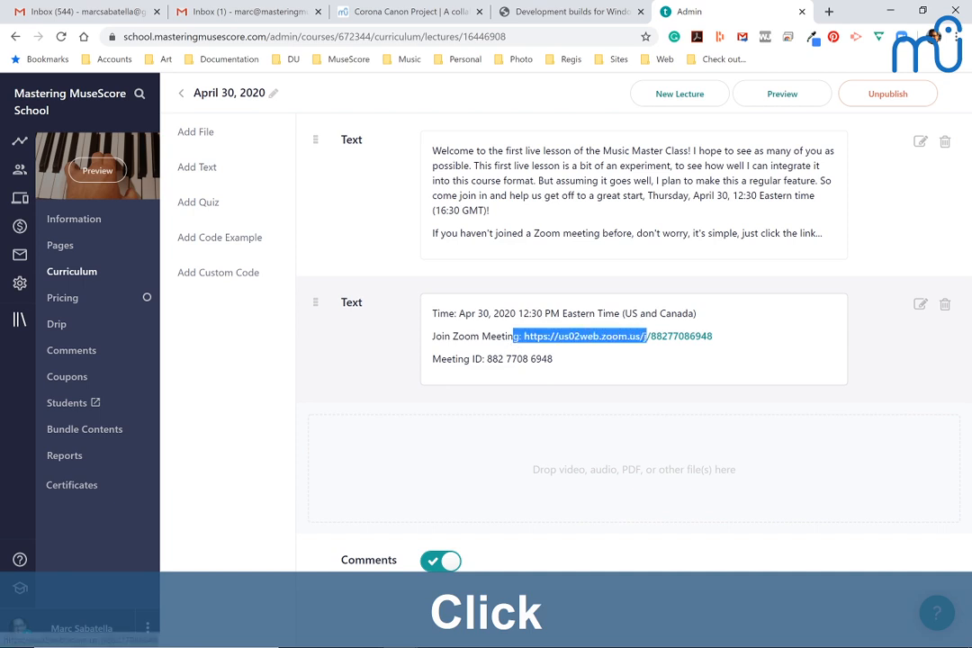
left_click(743, 343)
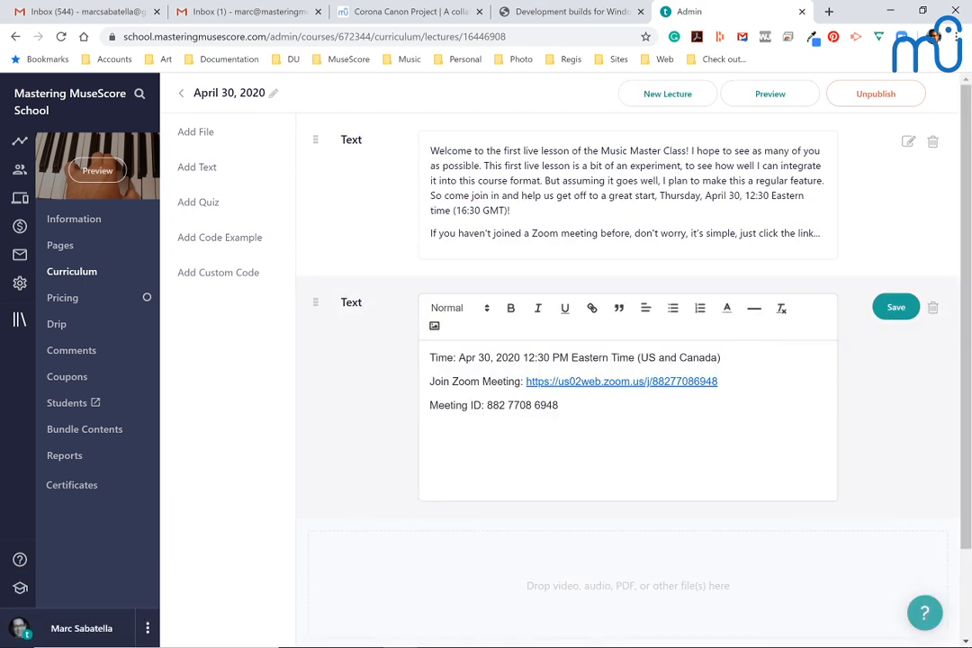
left_click_drag(525, 382, 717, 382)
key("ctrl+c")
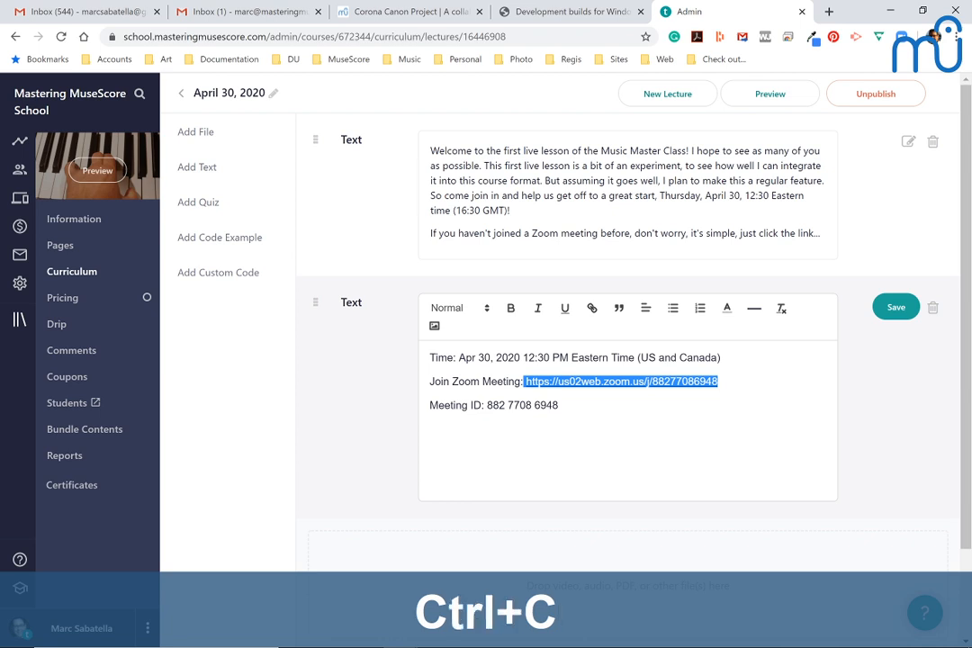
Step: Switch to the YouTube Live Dashboard and write "Music Master Class for April 30:" followed by the copied Zoom link as a chat message
key("alt+Tab")
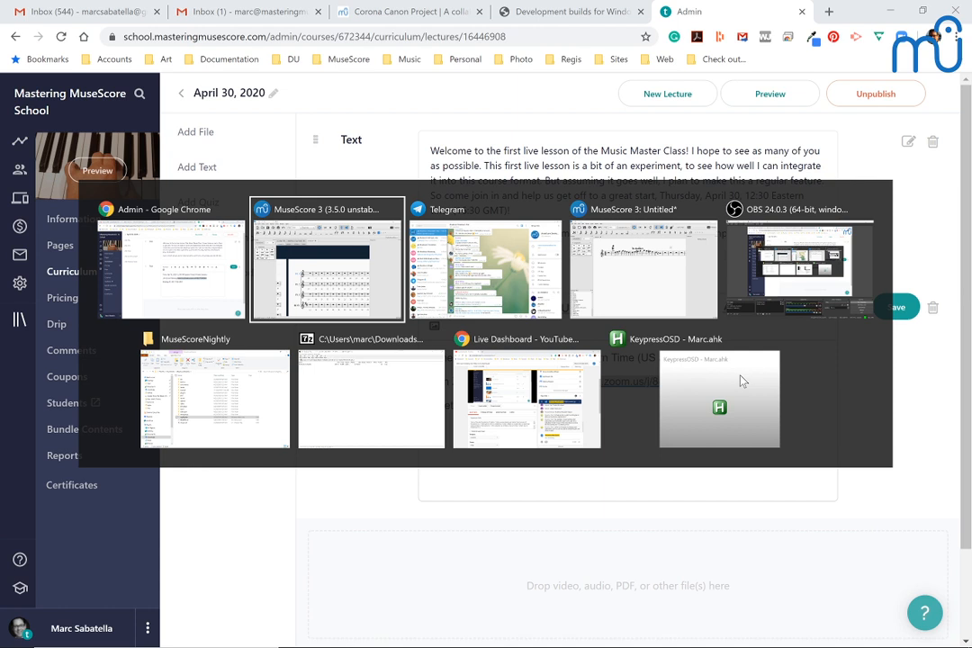
key("shift+alt+Tab")
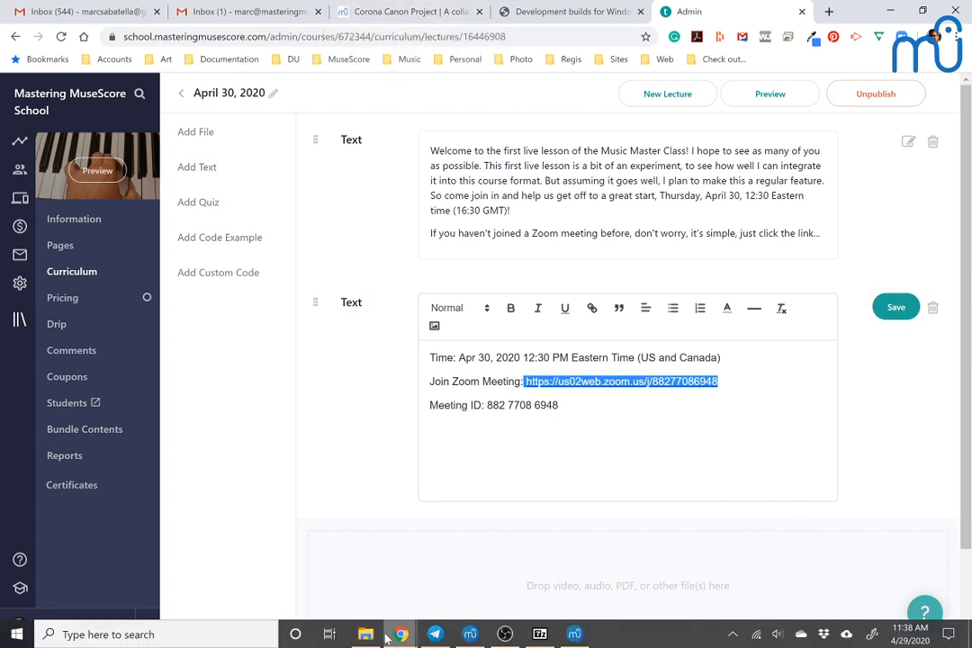
mouse_move(415, 638)
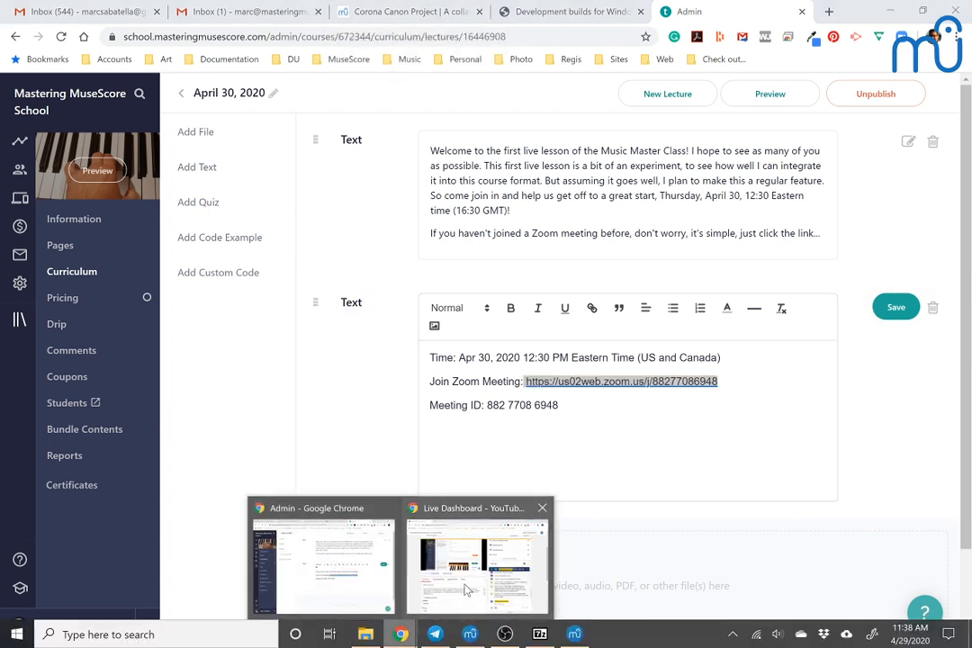
left_click(407, 506)
left_click(612, 578)
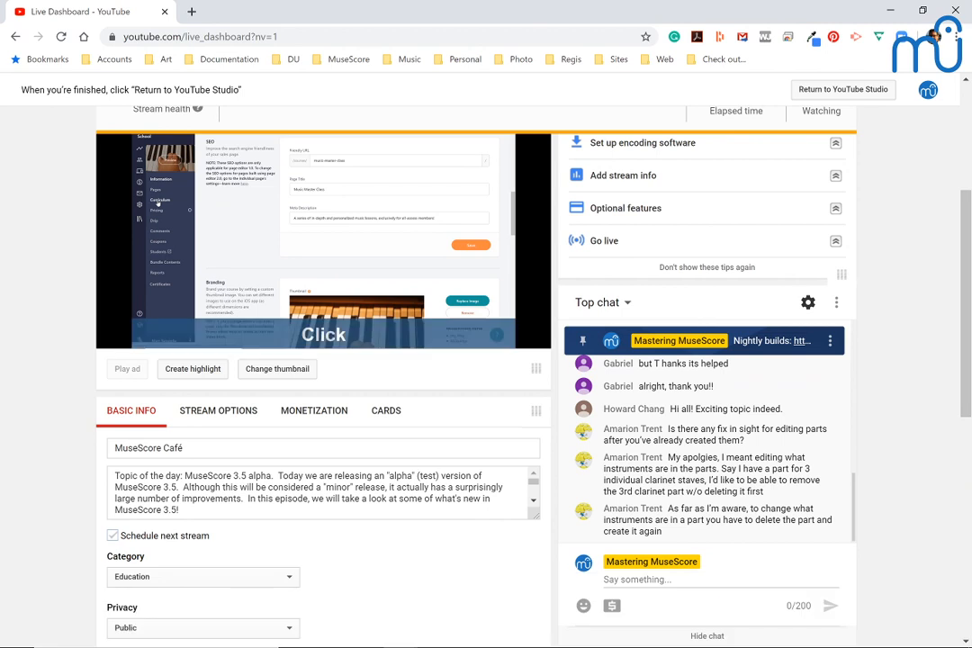
type("Musi")
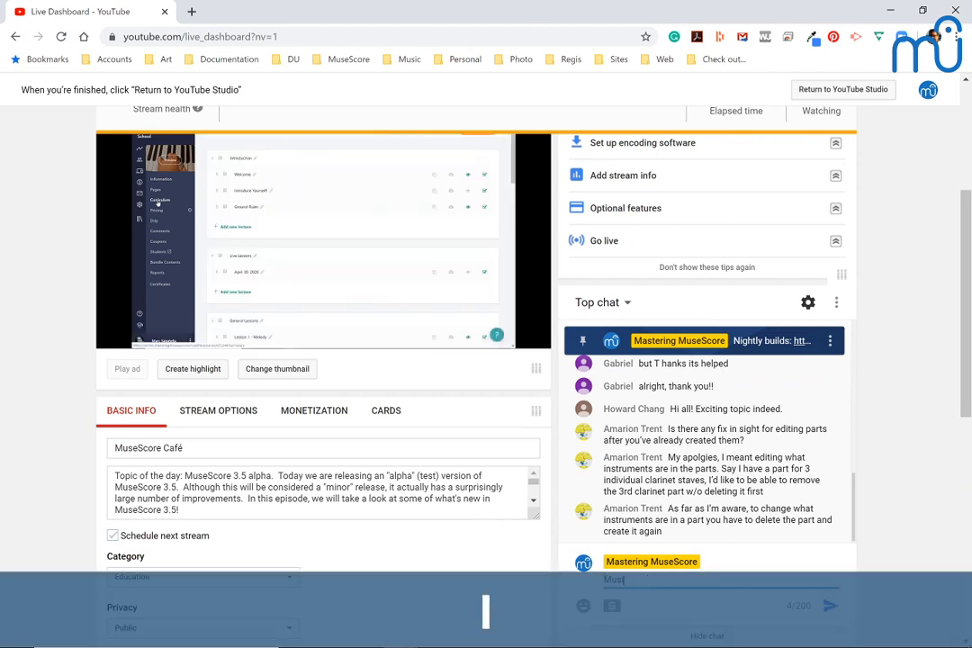
type("c Master Class")
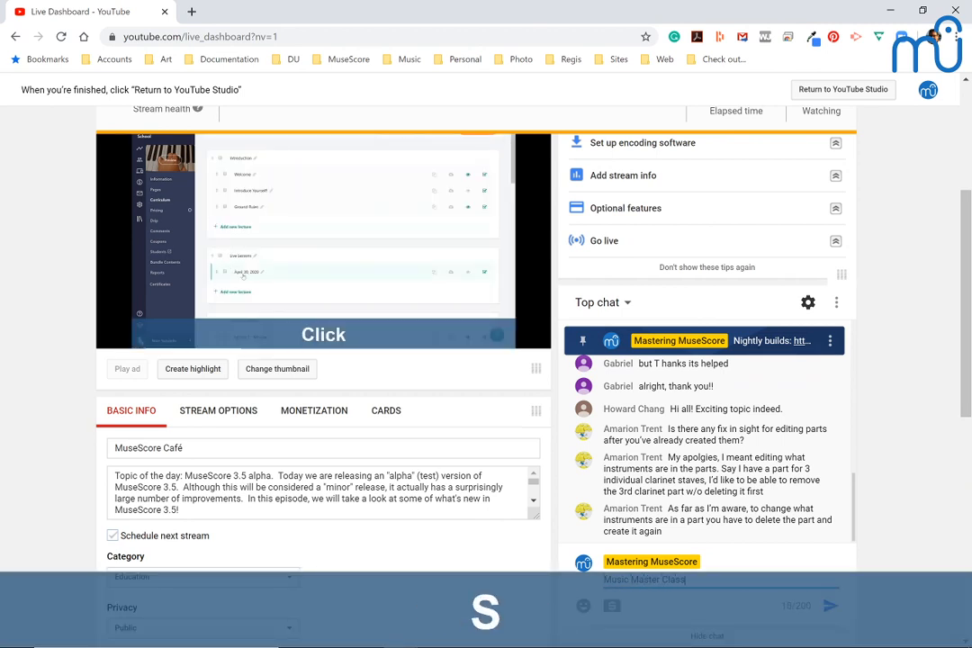
type(" for April 30:")
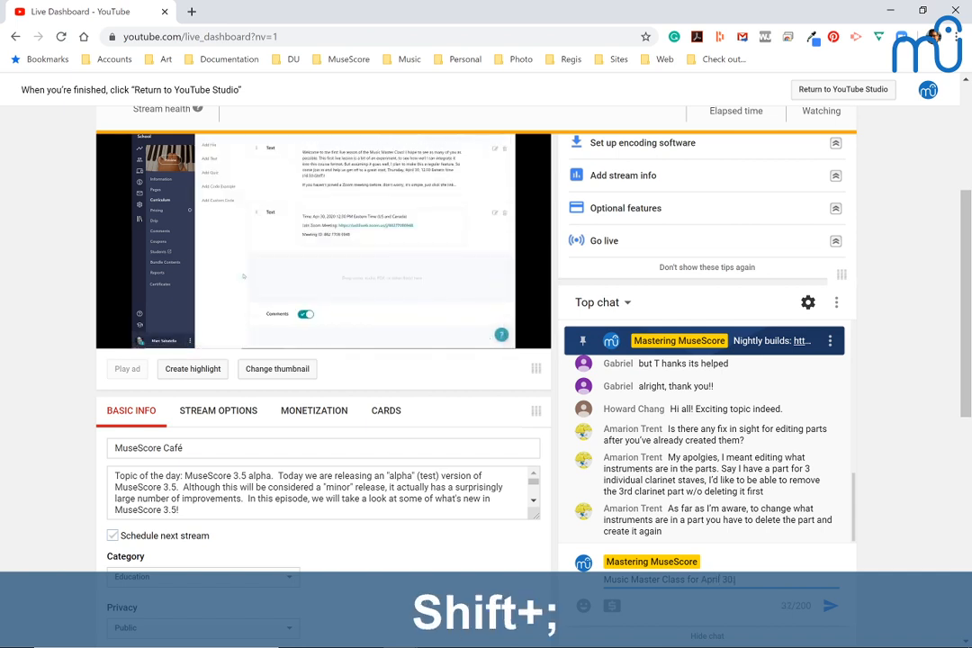
key("ctrl+v")
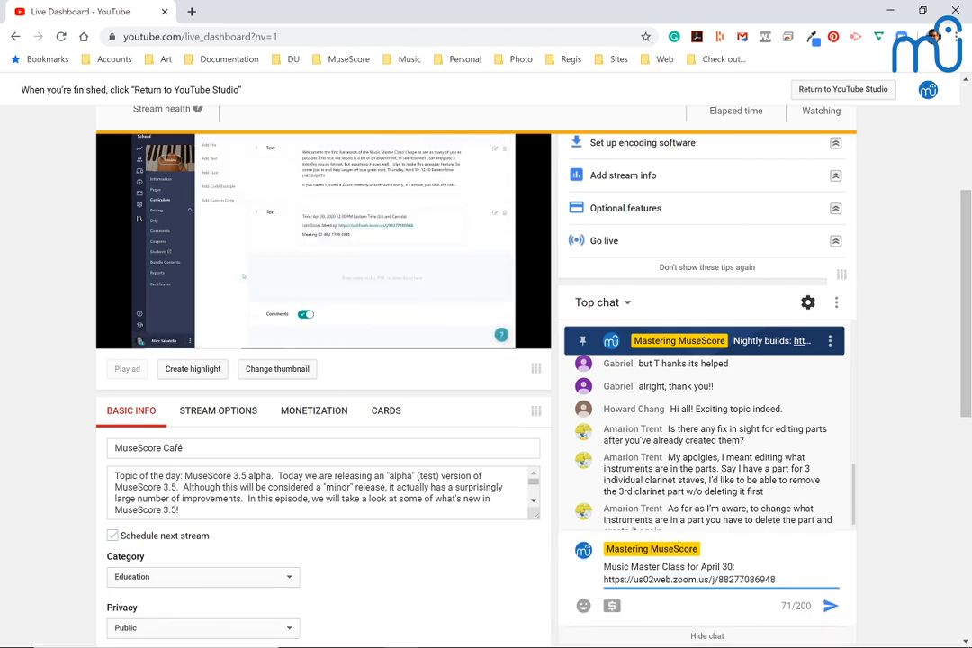
Step: Remove the extra space before the Zoom link and send the message to the live chat
key("shift+Left")
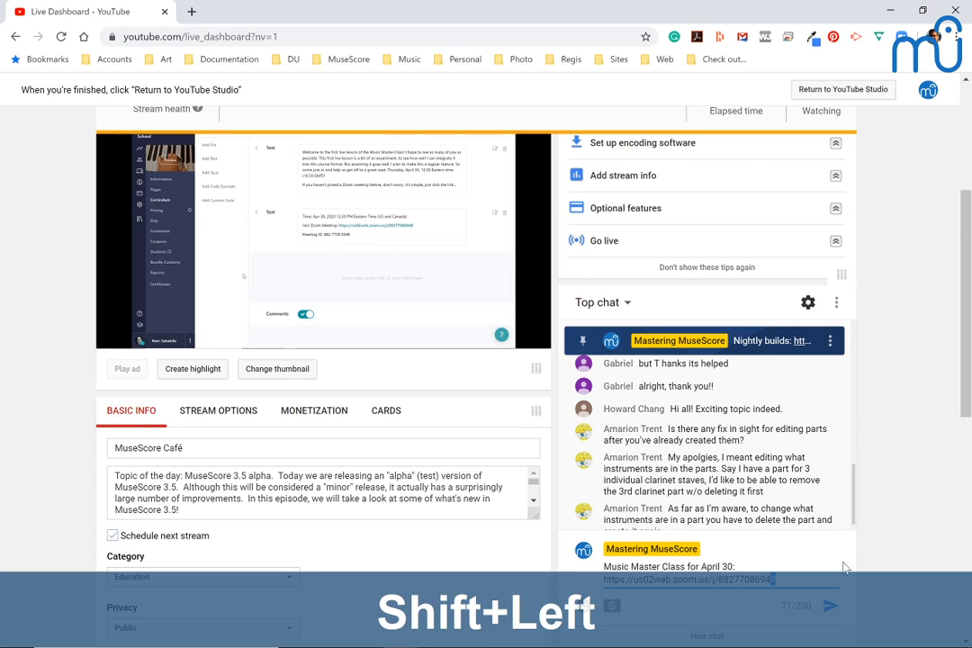
left_click(741, 567)
key("Right")
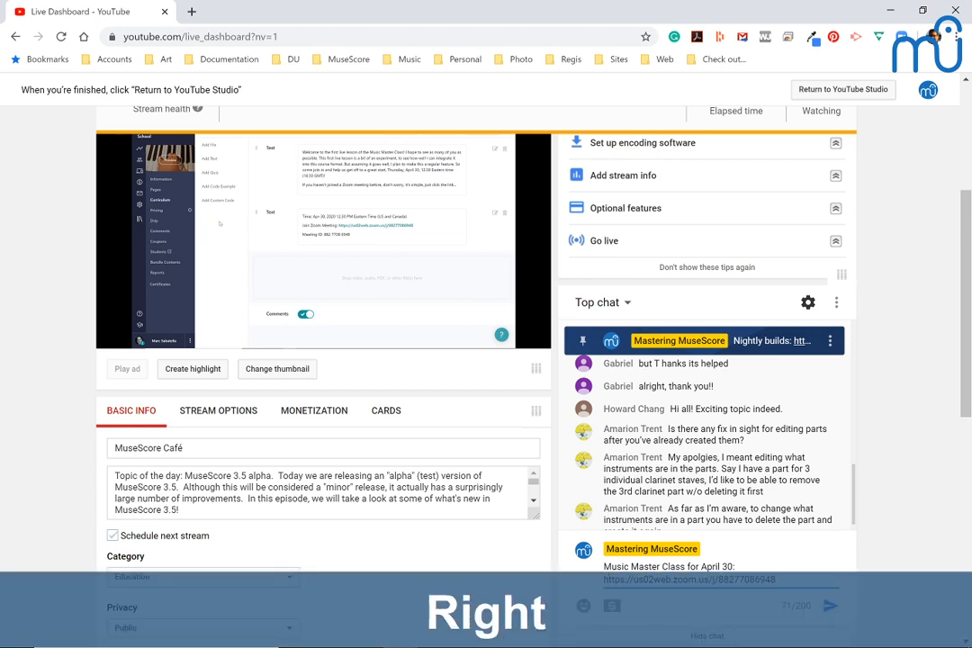
key("Left")
key("BackSpace")
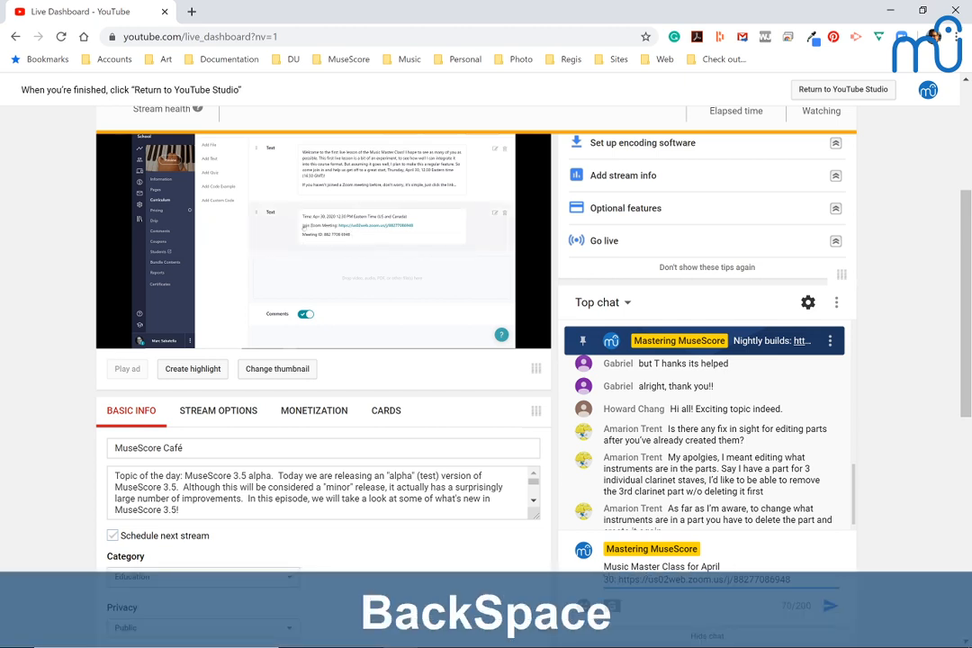
key("Return")
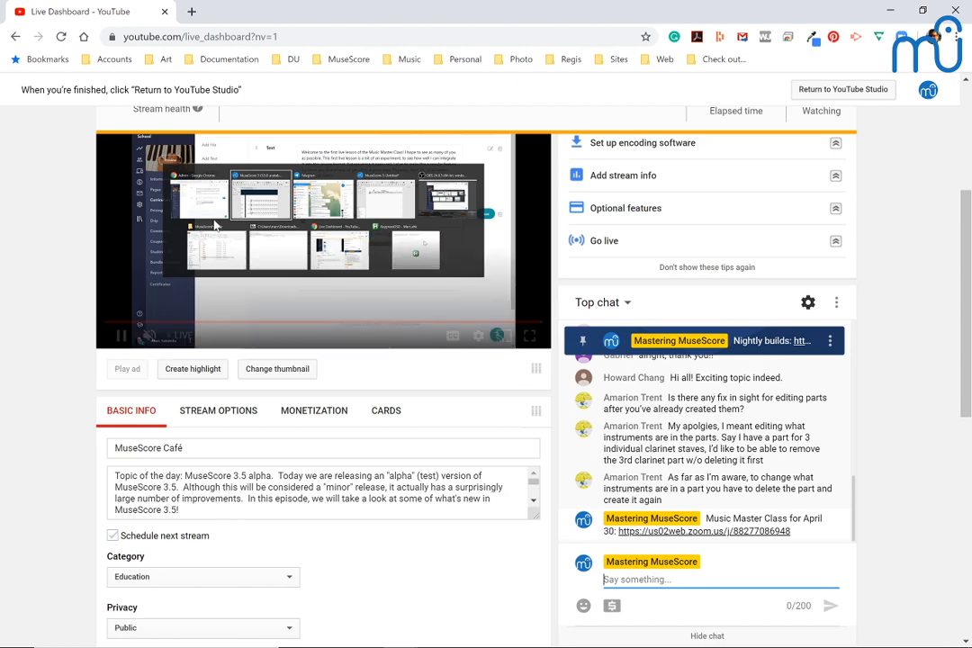
Step: Switch to MuseScore 3.5 and look through the Pathetique_2_Lead_Sheet score from the opening through section B
key("alt+Tab")
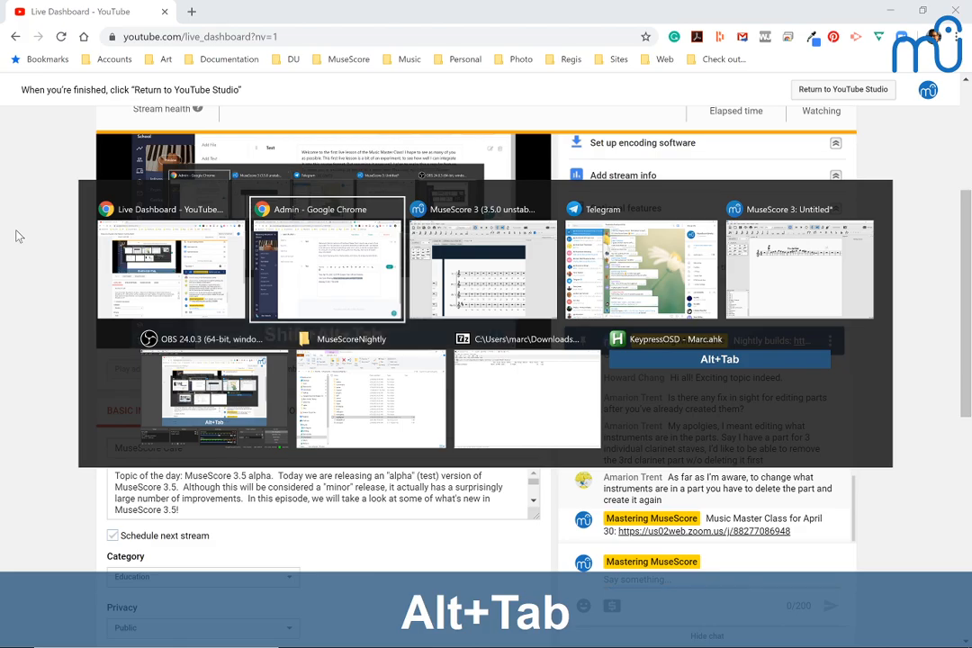
key("alt+Tab")
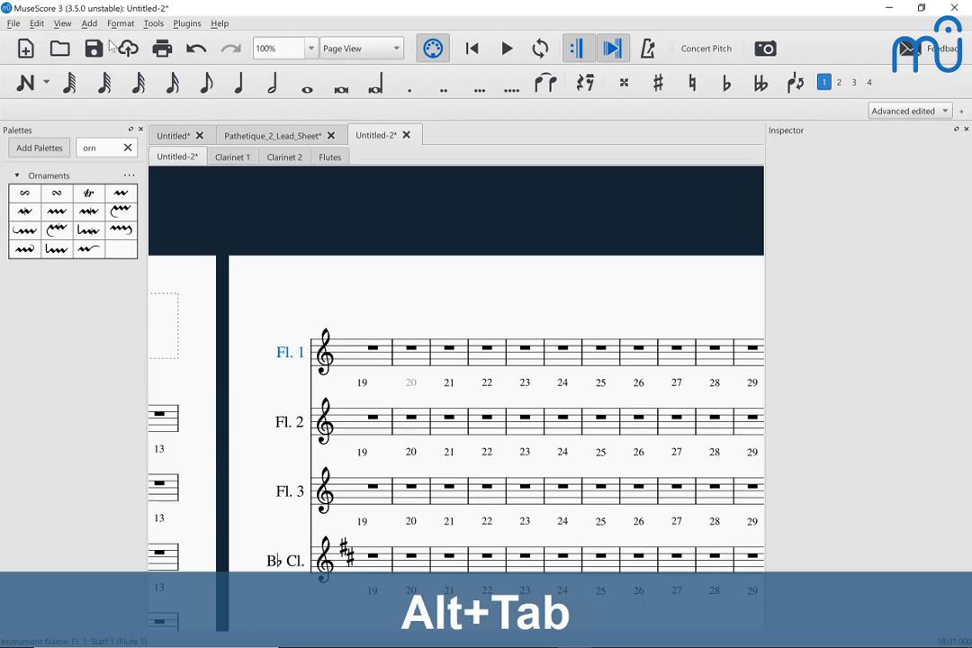
left_click(239, 135)
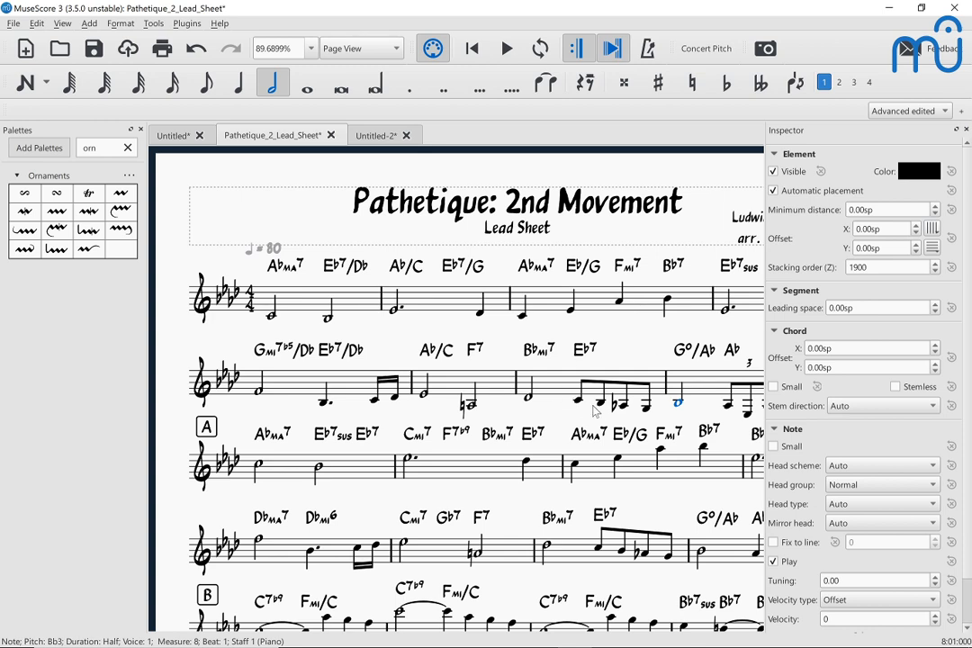
scroll(655, 411, "down", 3)
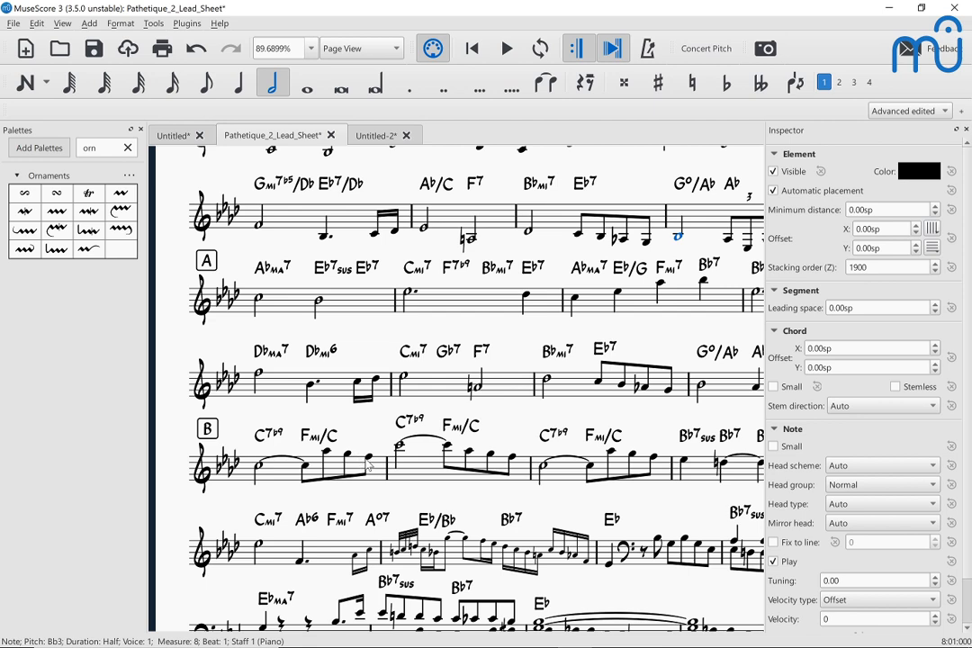
scroll(365, 461, "down", 1)
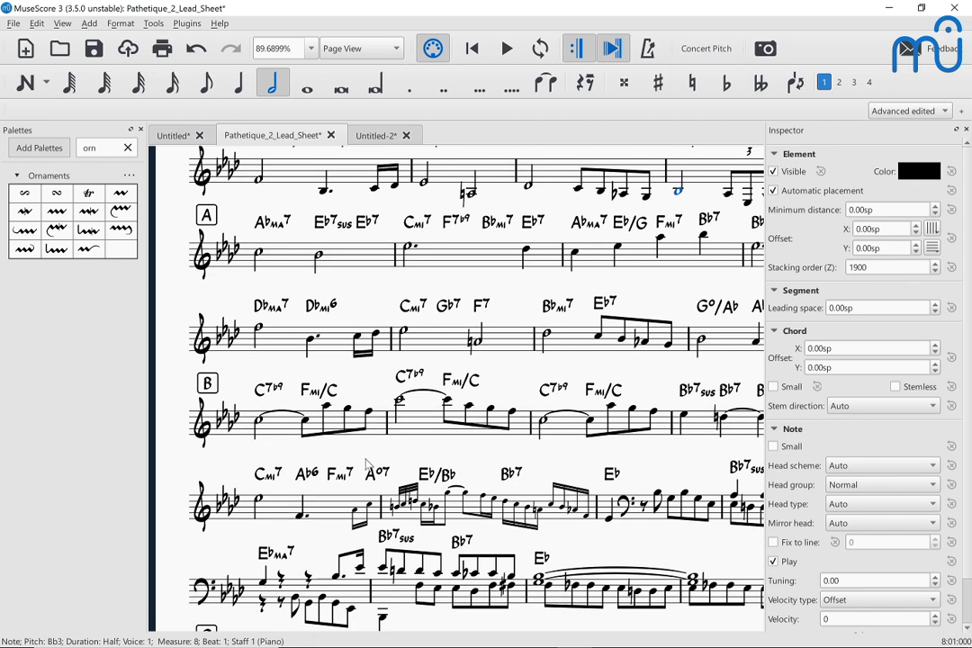
scroll(366, 463, "up", 2)
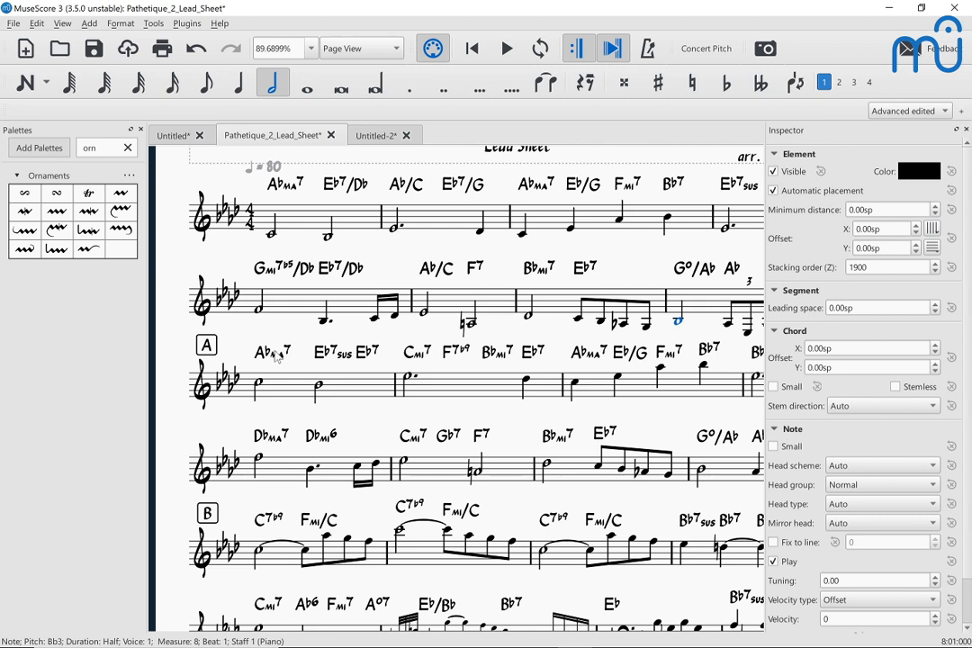